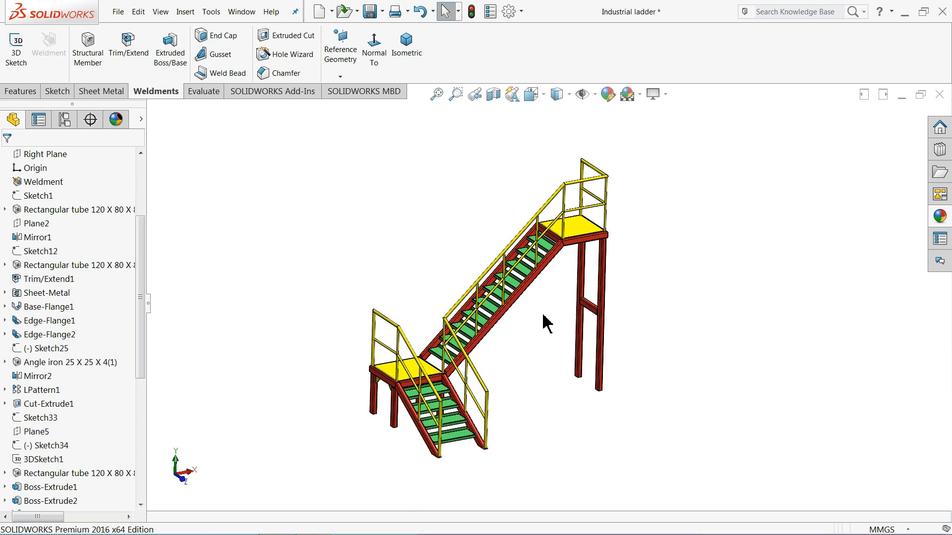
mouse_move(546, 322)
middle_mouse_down()
mouse_move(546, 289)
mouse_move(547, 300)
mouse_move(532, 297)
mouse_move(600, 308)
mouse_move(531, 300)
mouse_move(540, 308)
mouse_move(531, 329)
mouse_move(549, 344)
mouse_move(540, 336)
middle_mouse_up()
scroll(530, 291, "down", 2)
scroll(530, 317, "up", 2)
scroll(541, 342, "down", 2)
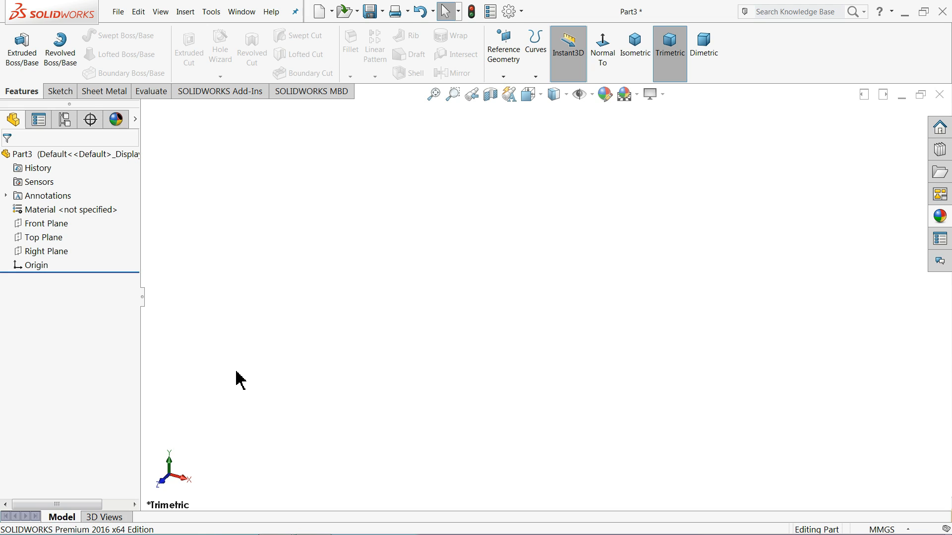
Sketch on the Right Plane a horizontal line about 67 mm to the origin, an inclined line about 132 mm, and a horizontal line from its upper end.
left_click(28, 251)
left_click(32, 239)
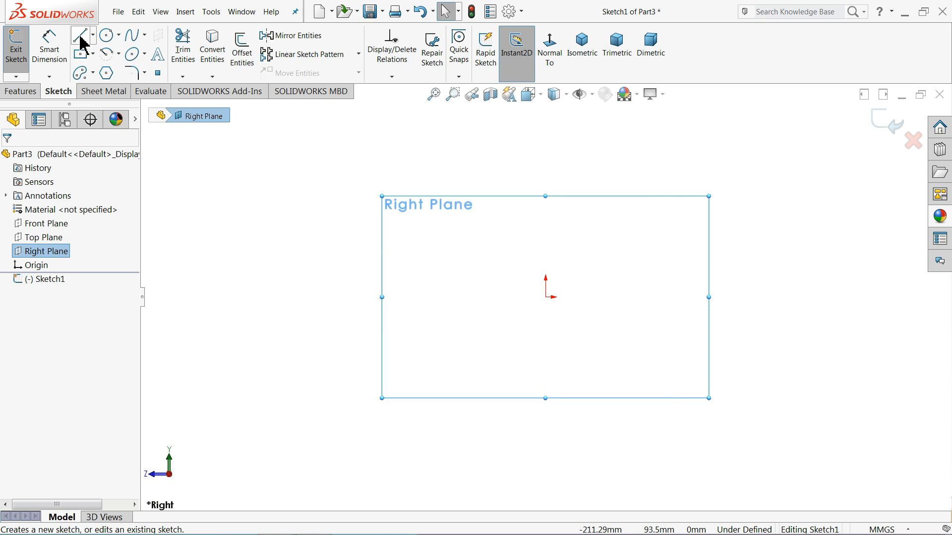
left_click(81, 37)
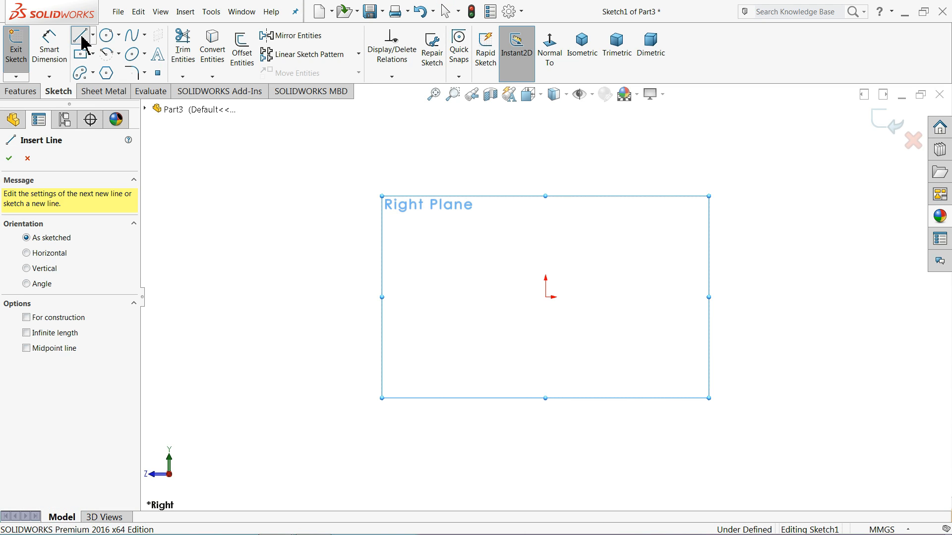
left_click(671, 297)
left_click(546, 297)
left_click(740, 152)
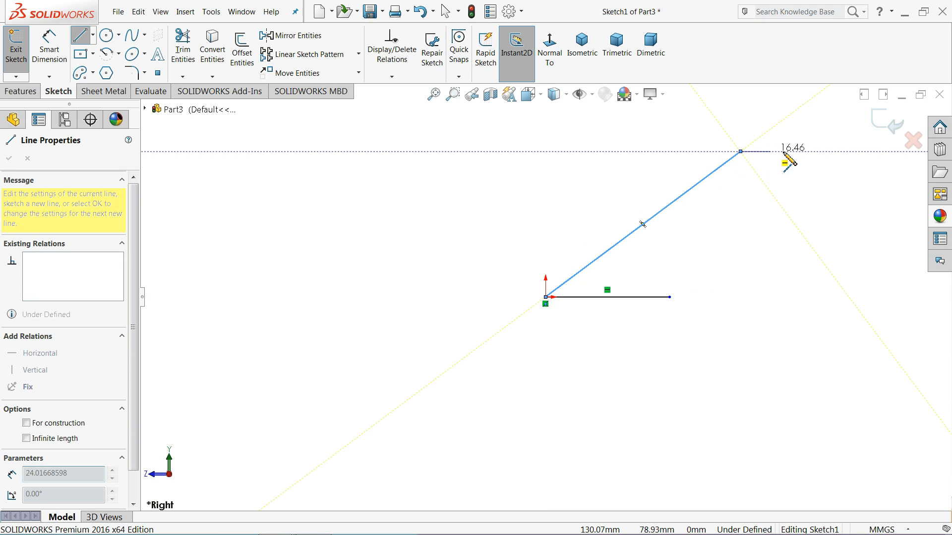
left_click(866, 152)
right_click(813, 217)
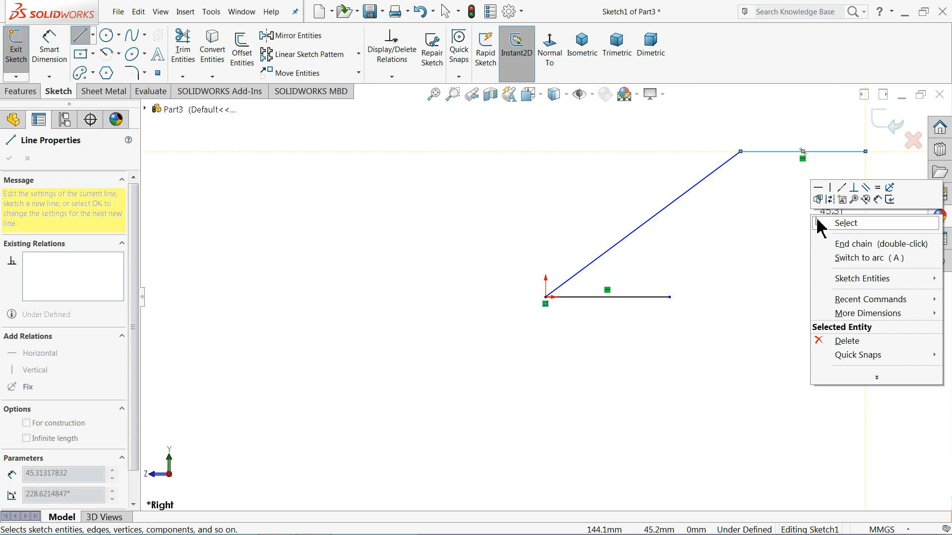
left_click(843, 224)
Convert the lower horizontal line at the origin to construction geometry.
scroll(833, 182, "down", 3)
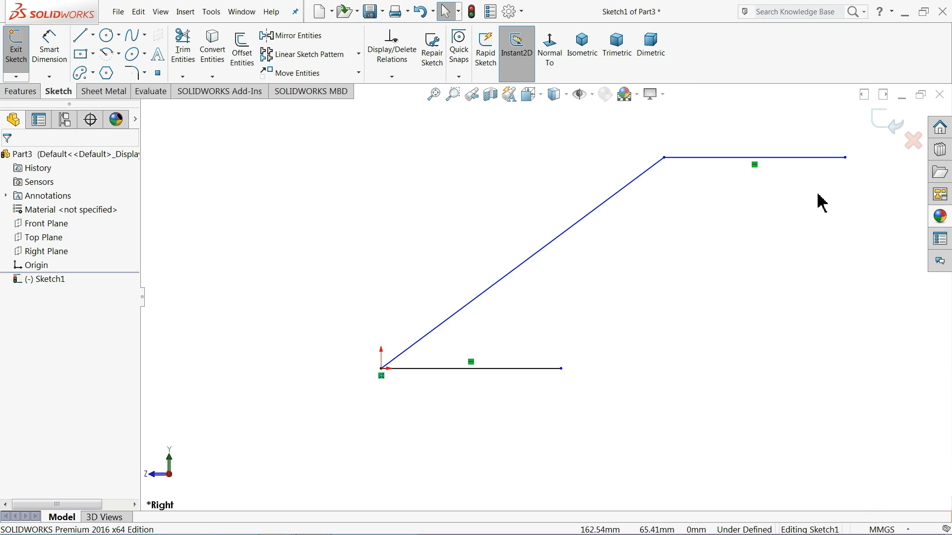
left_click(482, 369)
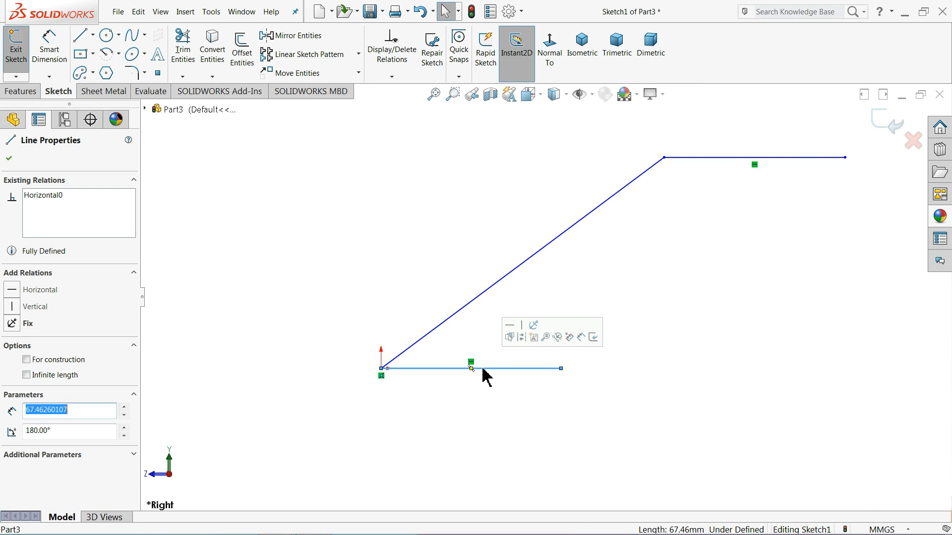
left_click(517, 337)
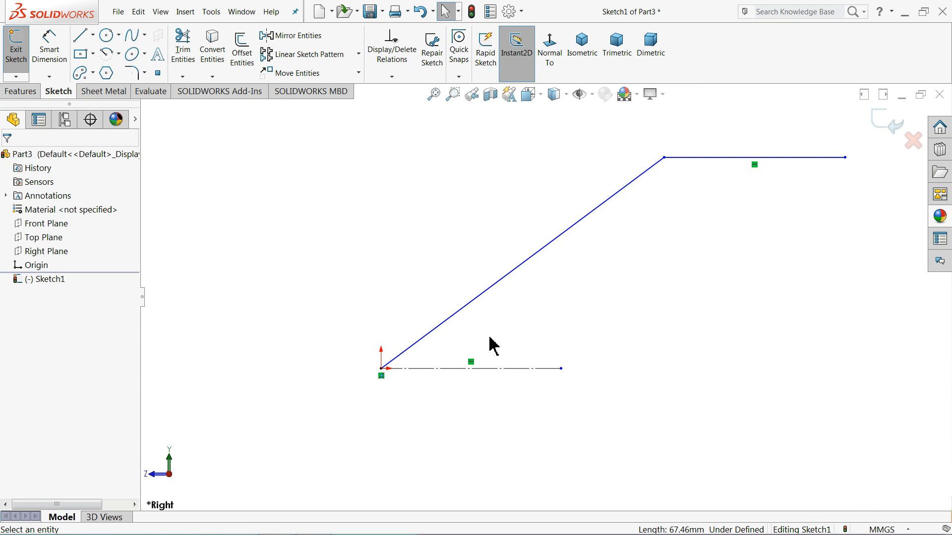
Dimension the inclined line's length with Smart Dimension and set it to 1700 mm.
left_click(54, 60)
left_click(537, 253)
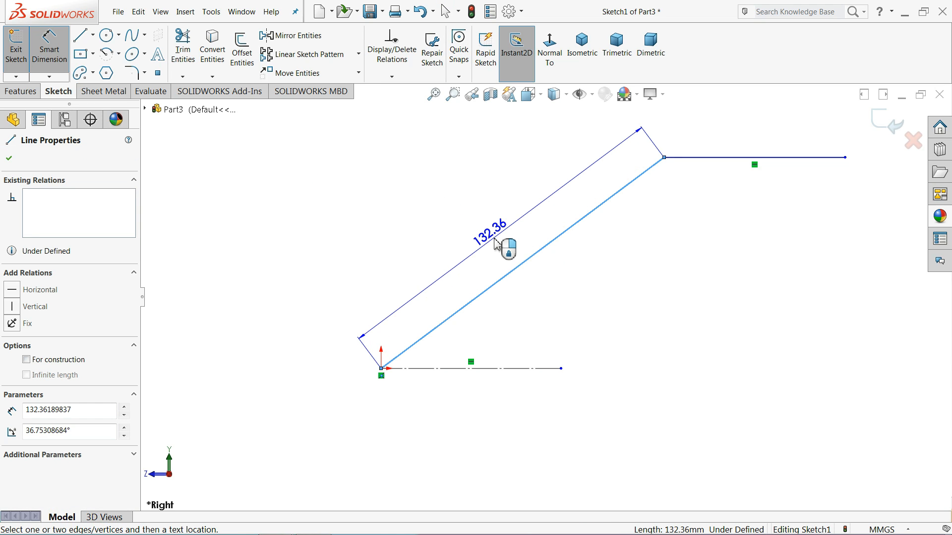
left_click(496, 243)
type("1700")
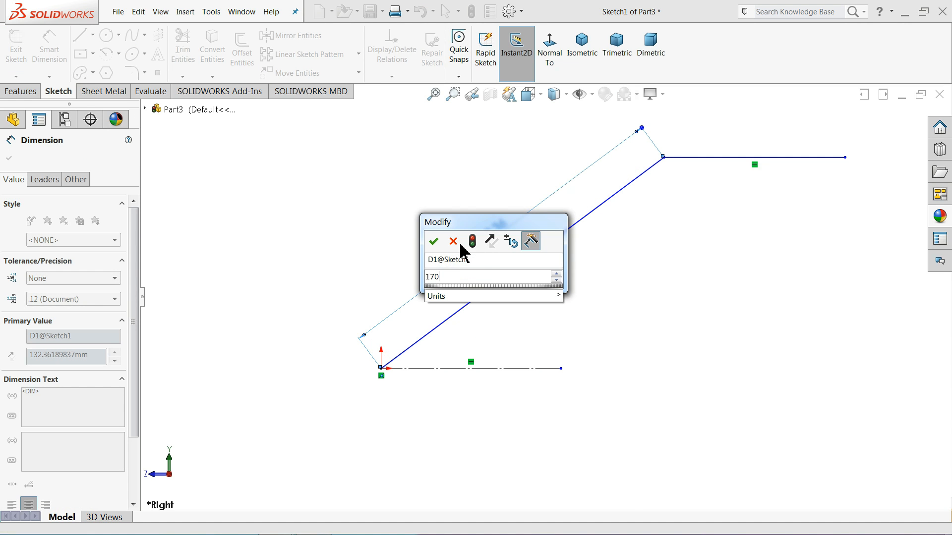
left_click(433, 242)
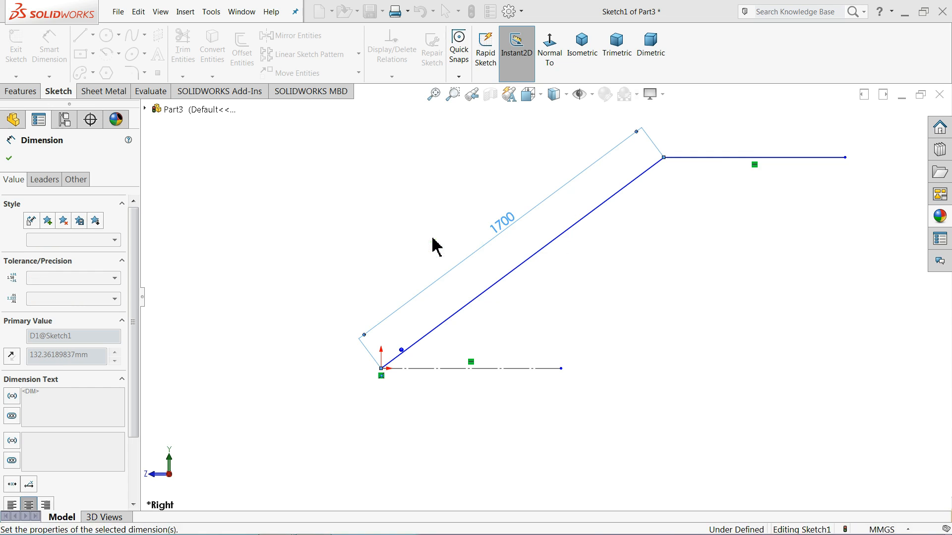
Dimension the upper horizontal line's length as 900 mm.
left_click(743, 159)
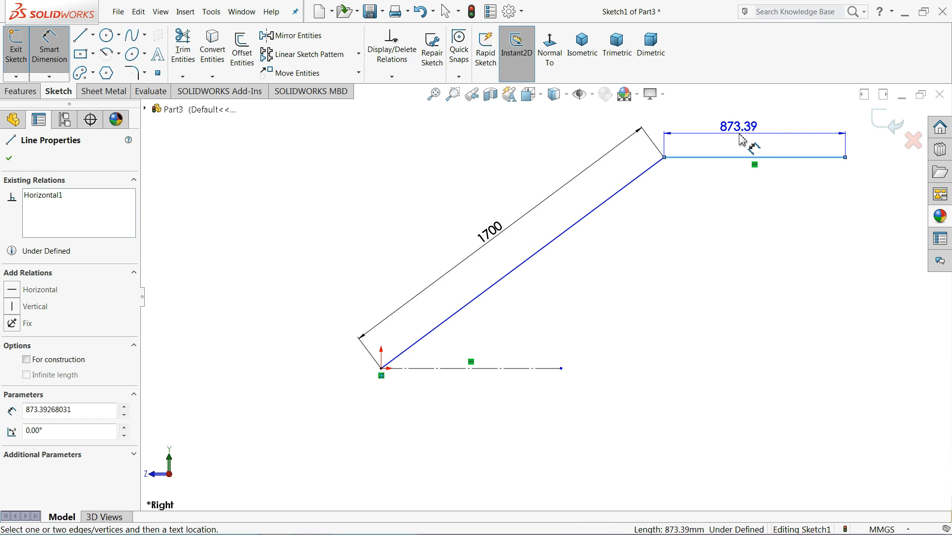
left_click(742, 140)
type("900")
left_click(679, 138)
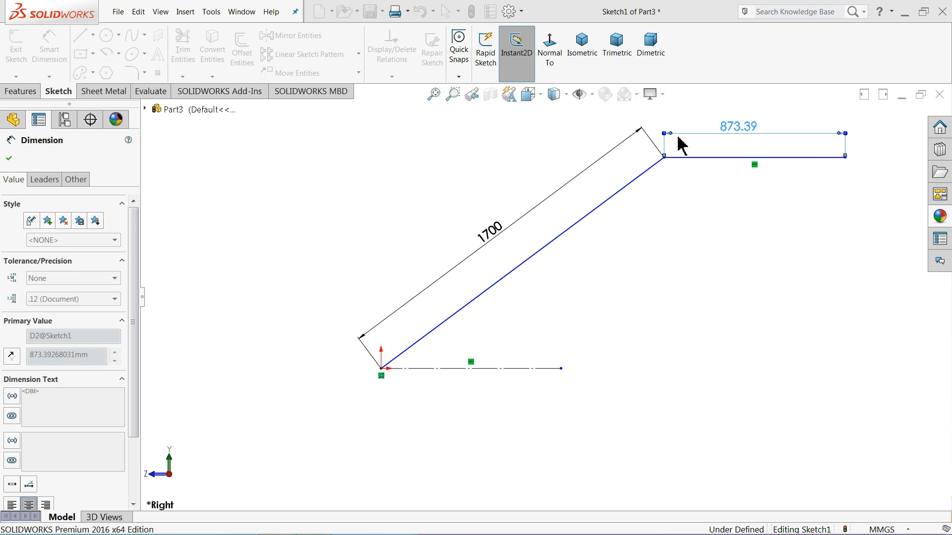
Dimension the angle between the inclined line and the construction line as 30° and exit the sketch.
left_click(440, 325)
left_click(466, 368)
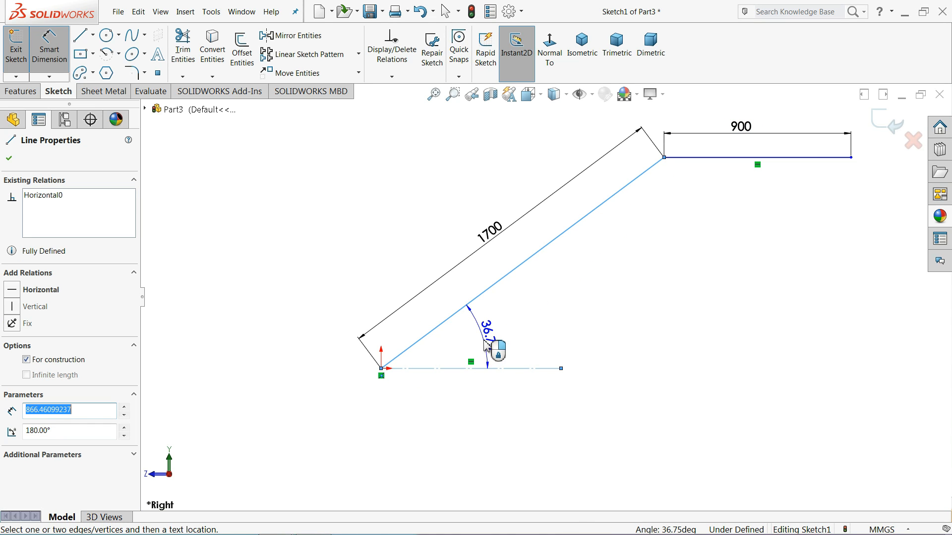
left_click(501, 342)
type("30")
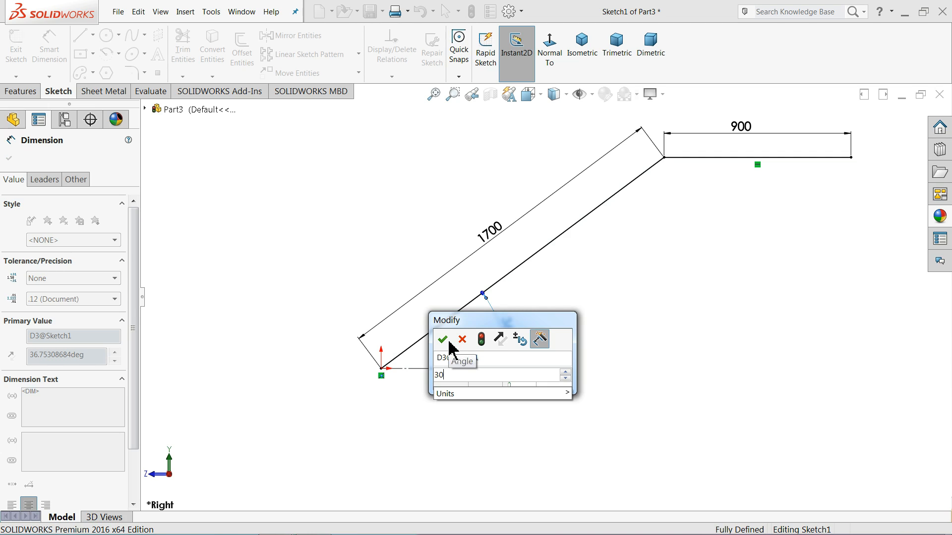
left_click(449, 344)
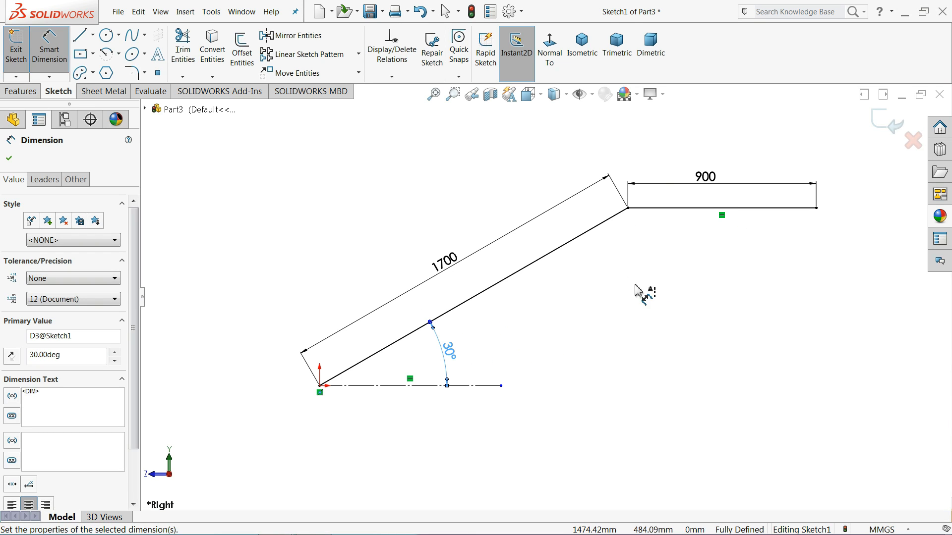
left_click(417, 188)
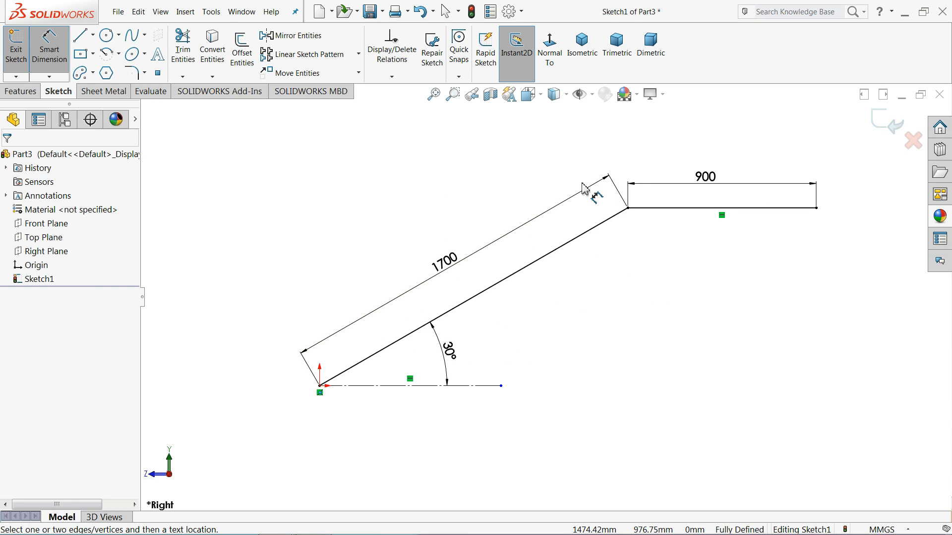
left_click(879, 134)
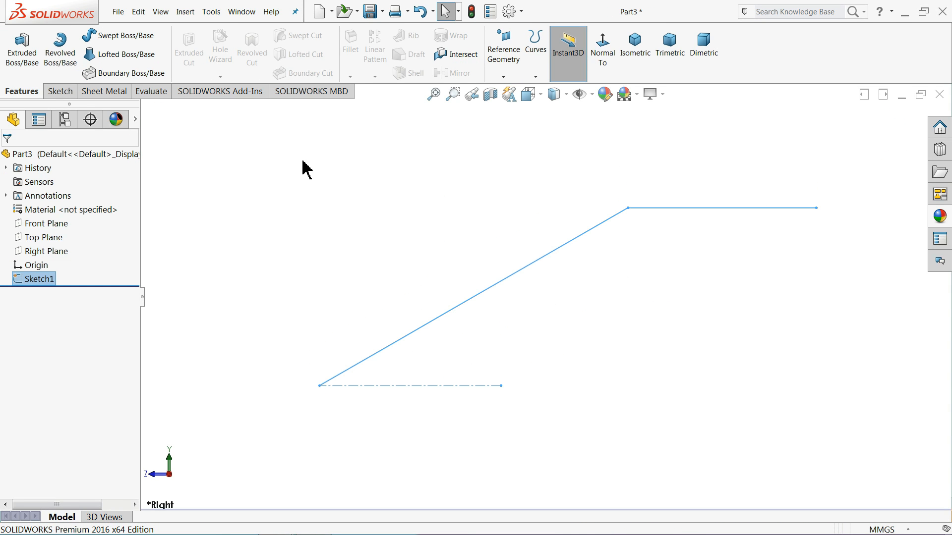
Enable the Weldments tools and add a Weldment feature to the part.
right_click(114, 94)
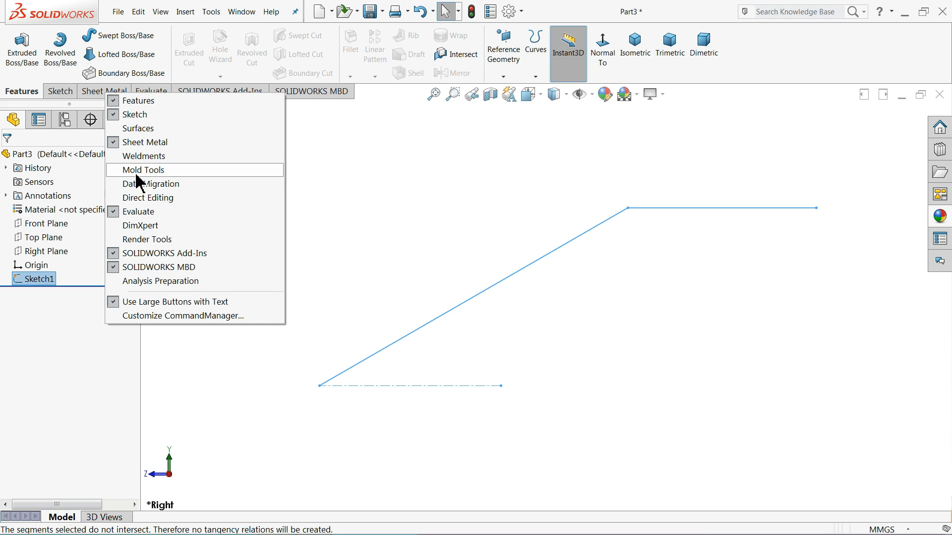
left_click(145, 160)
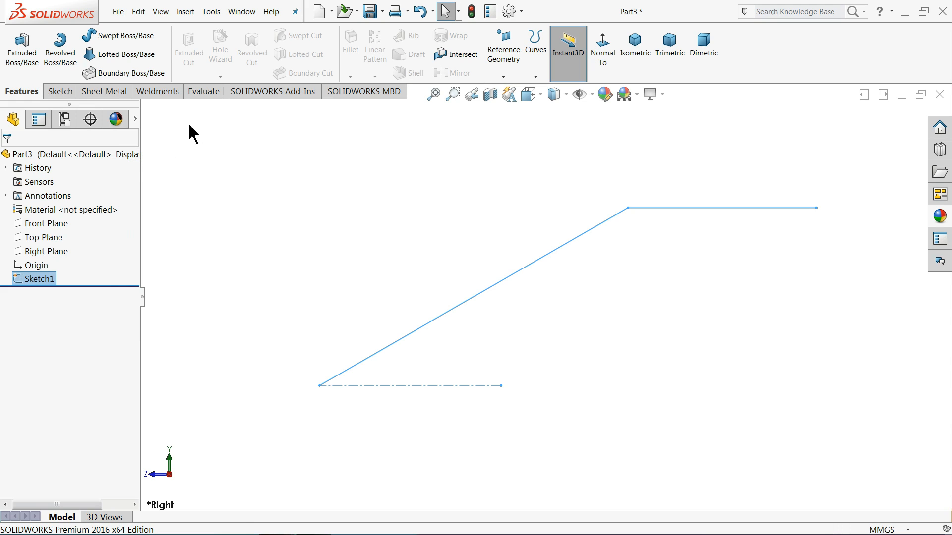
left_click(155, 93)
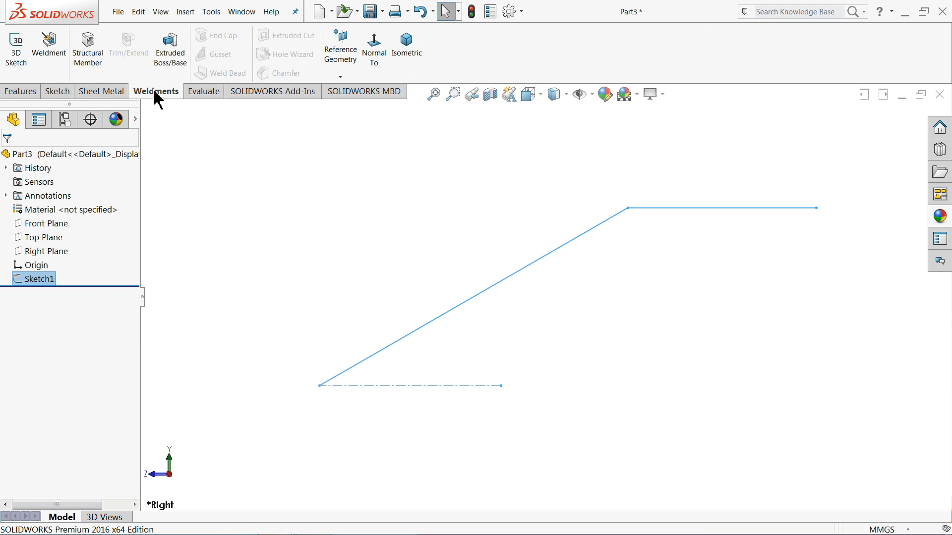
left_click(50, 50)
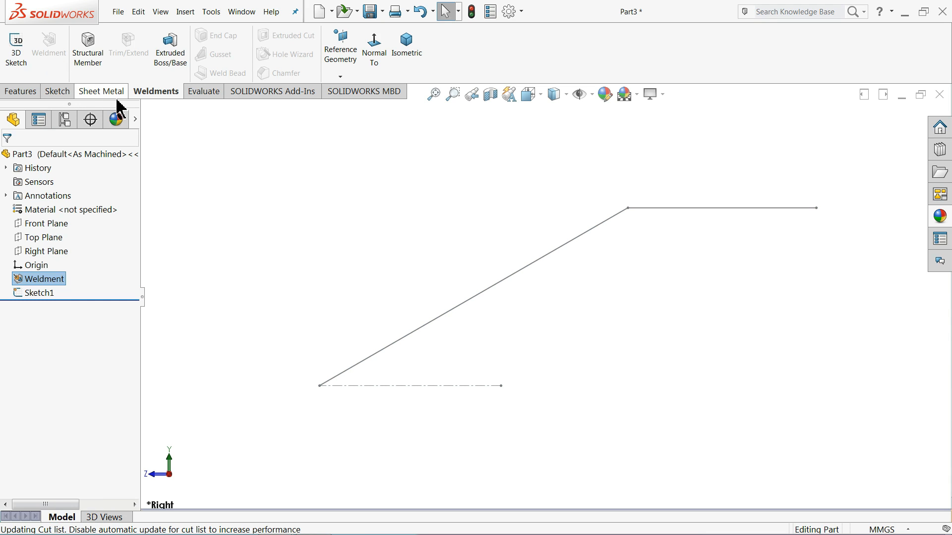
Start a Structural Member with the iso standard, rectangular tube type and 120 x 80 x 8 size.
left_click(87, 58)
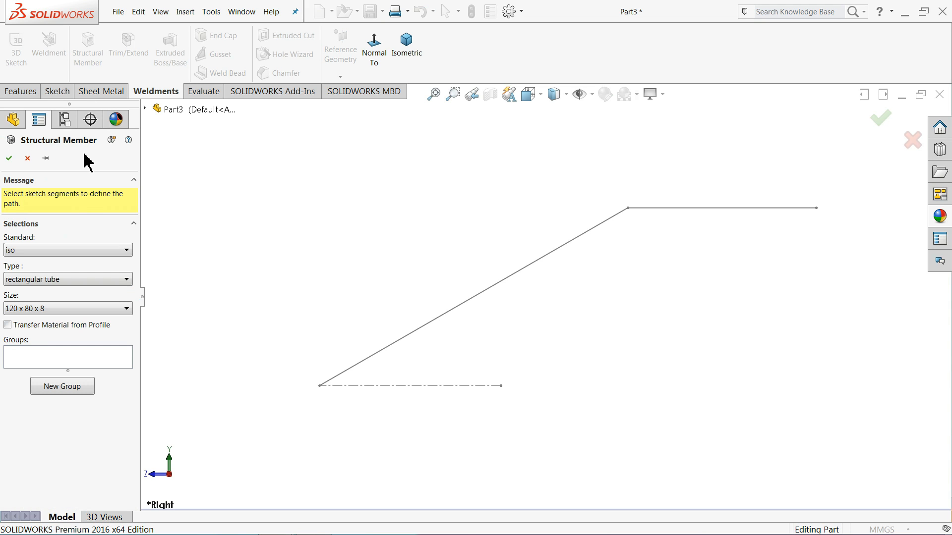
left_click(20, 252)
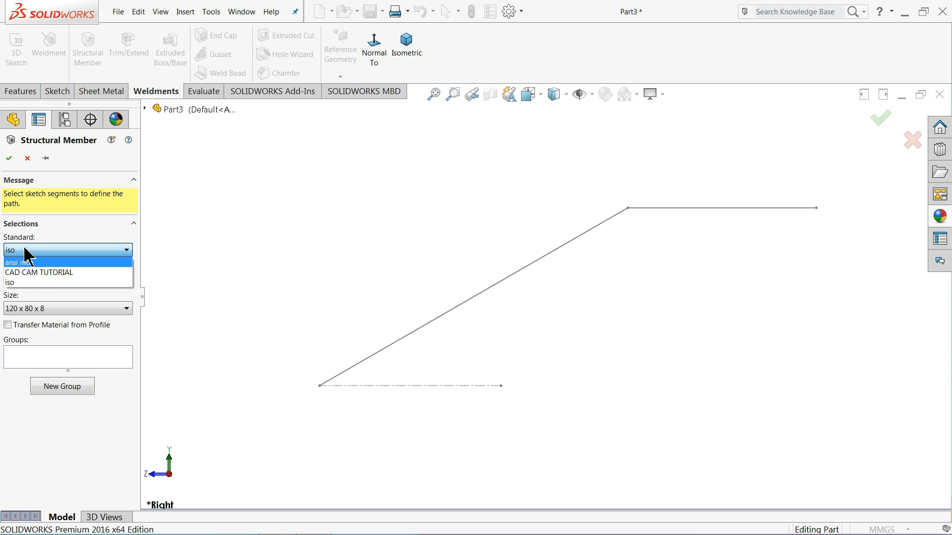
left_click(24, 251)
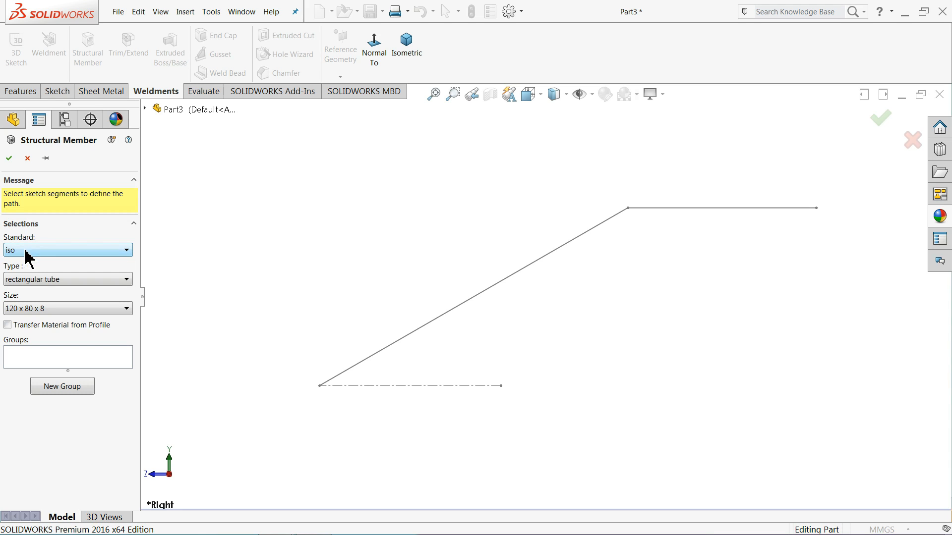
left_click(38, 280)
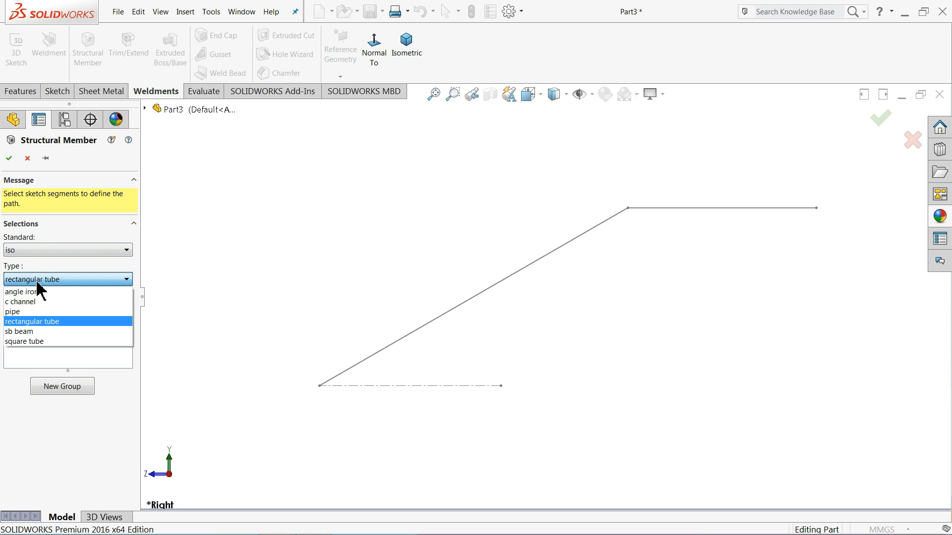
left_click(35, 321)
left_click(34, 310)
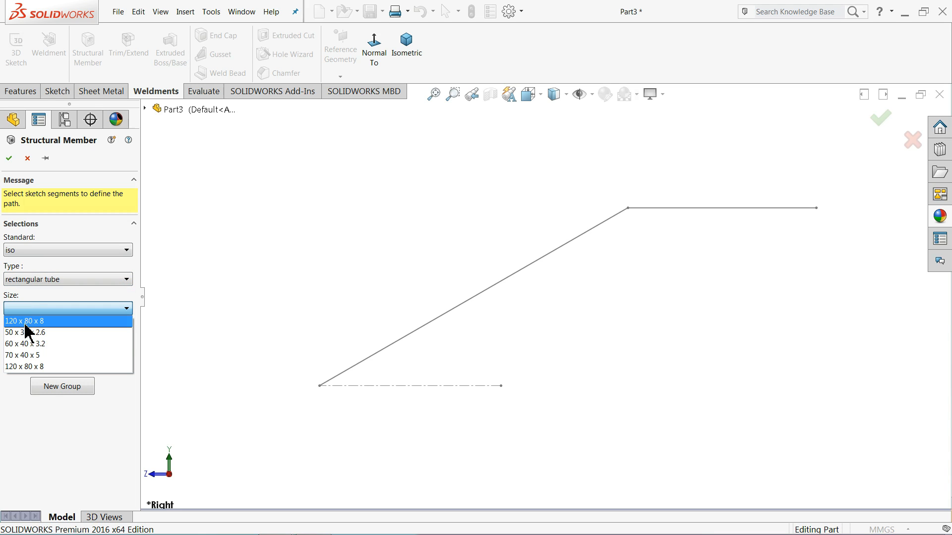
left_click(22, 368)
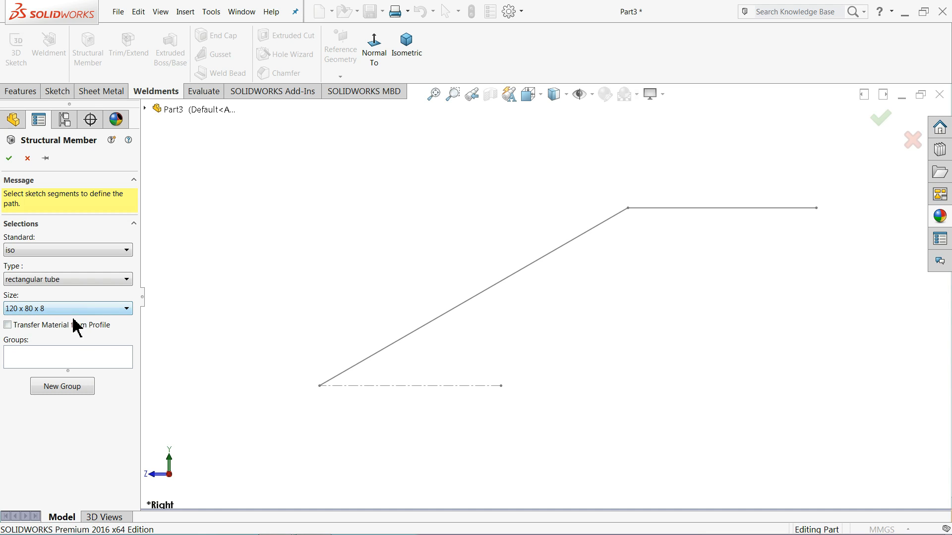
Assign the inclined line and the upper horizontal line as the structural member's path segments.
left_click(38, 364)
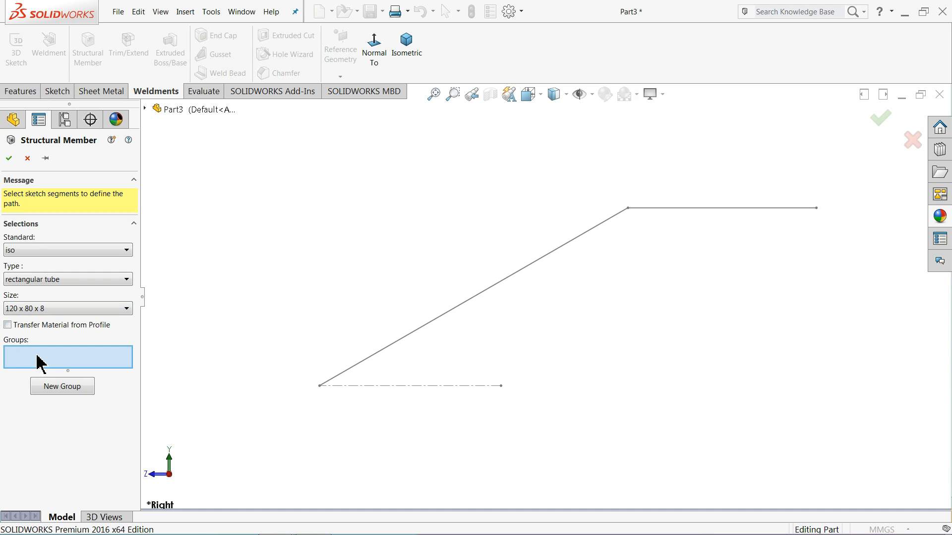
left_click(386, 358)
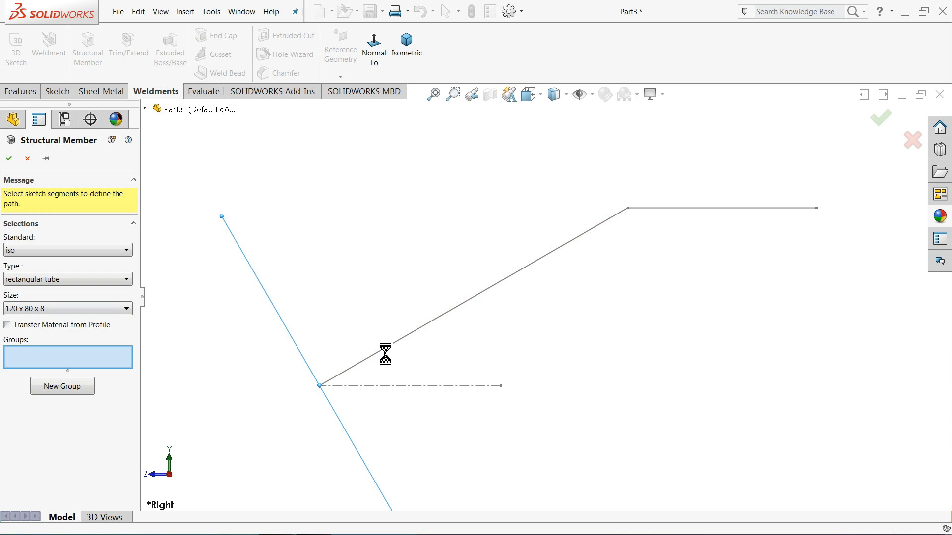
left_click(699, 209)
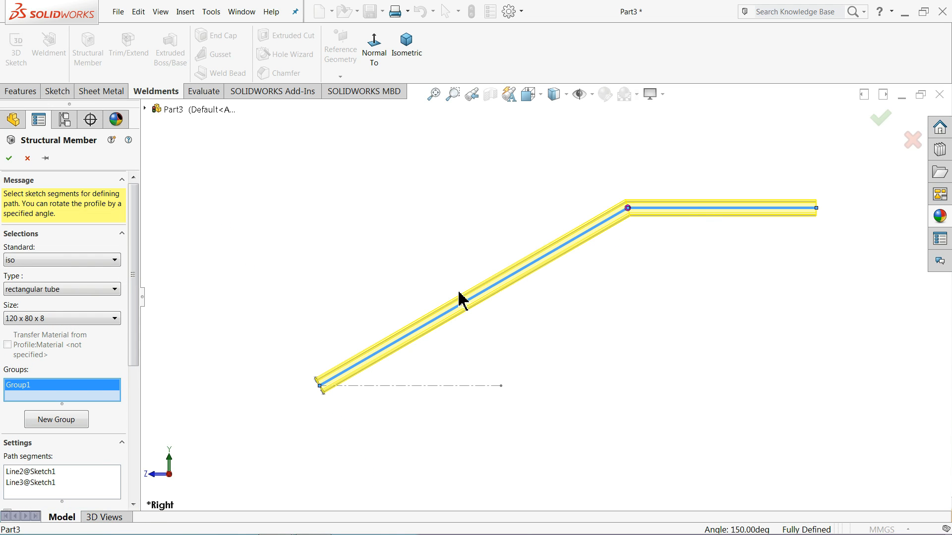
Set the rectangular tube profile's rotation angle to 90°.
middle_click_drag(278, 342, 404, 384)
scroll(468, 360, "down", 8)
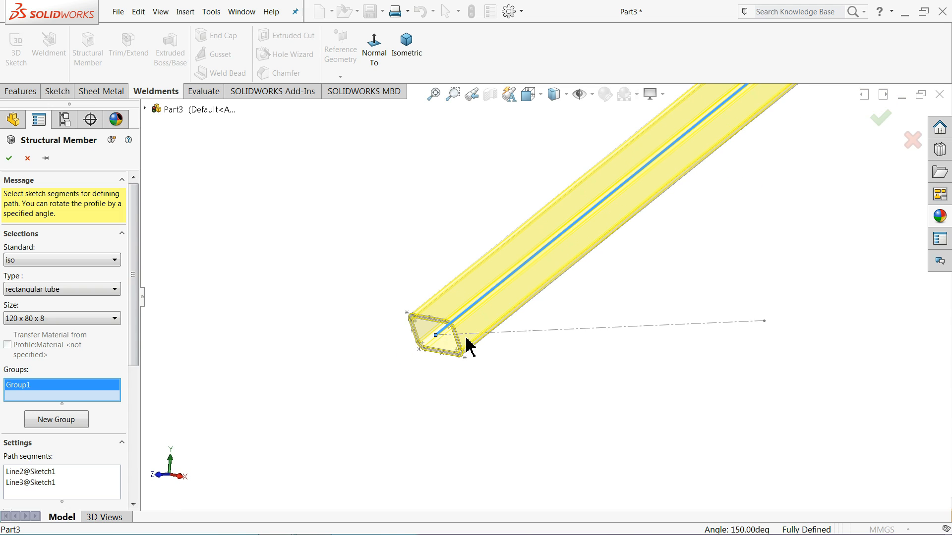
left_click_drag(139, 335, 117, 448)
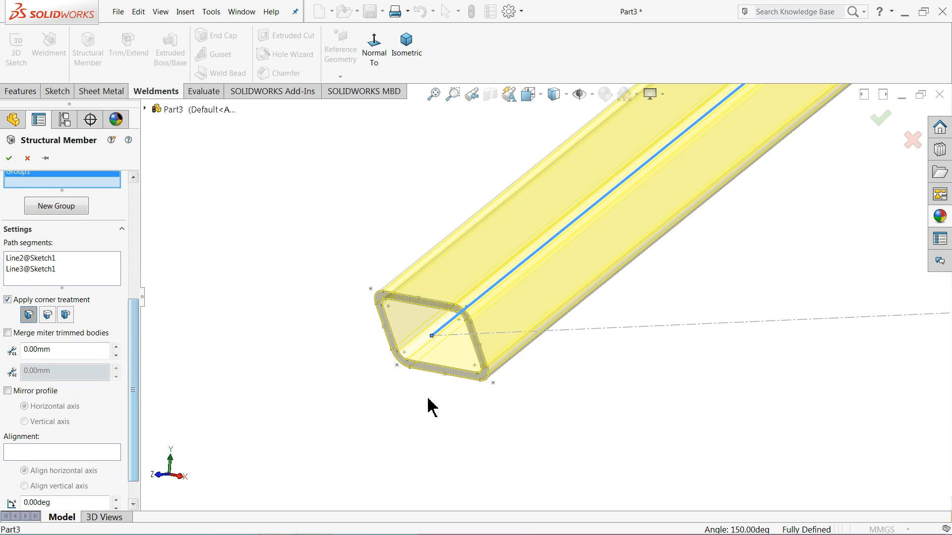
left_click_drag(132, 401, 117, 452)
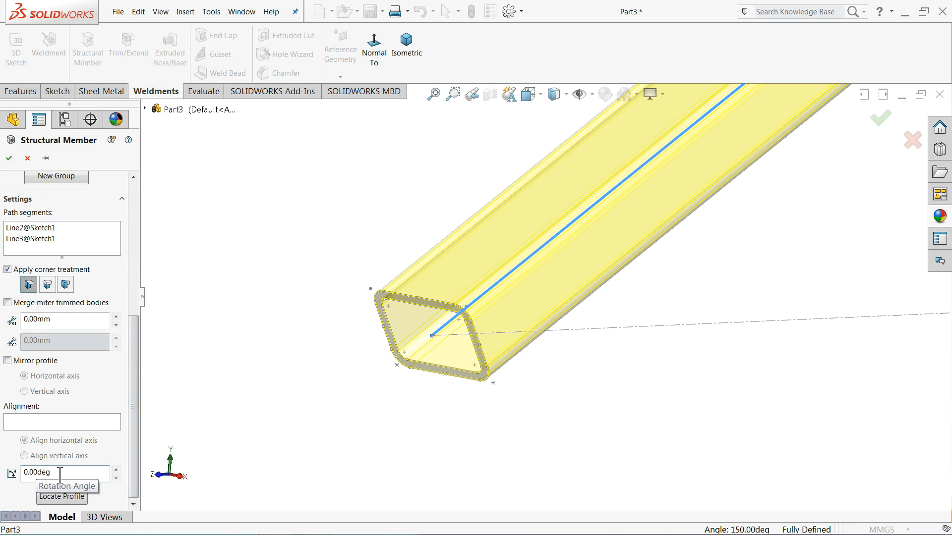
left_click_drag(60, 475, 13, 474)
type("90")
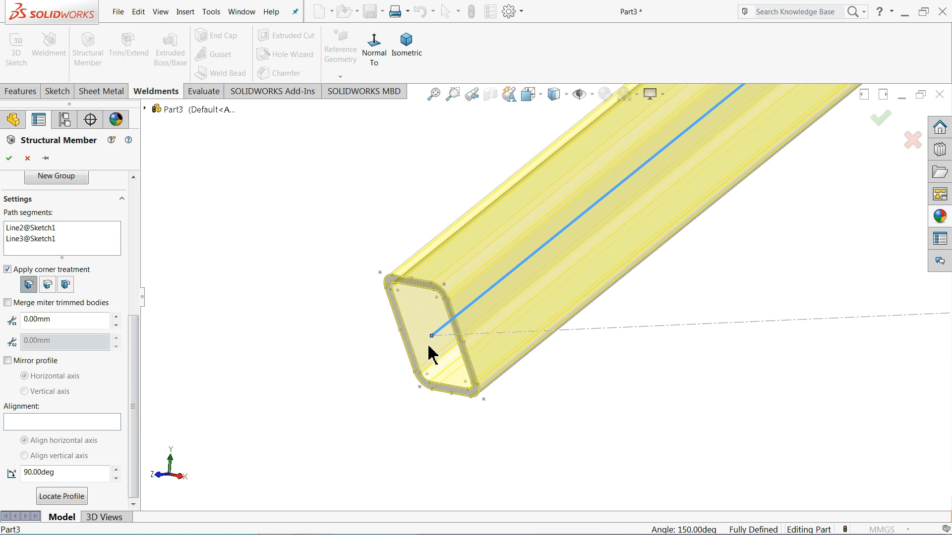
Relocate the tube profile so the path passes through the midpoint of its upper edge, and create the structural member.
left_click(59, 496)
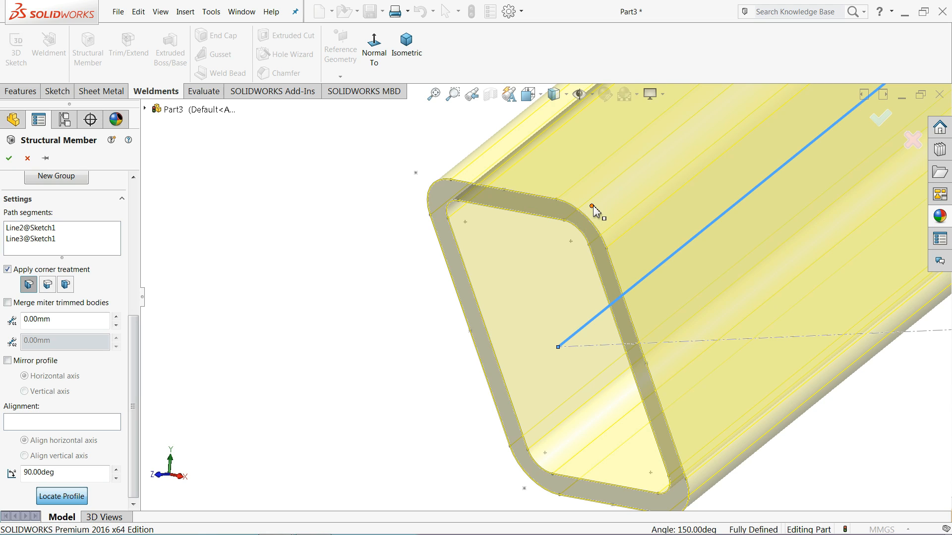
left_click(505, 191)
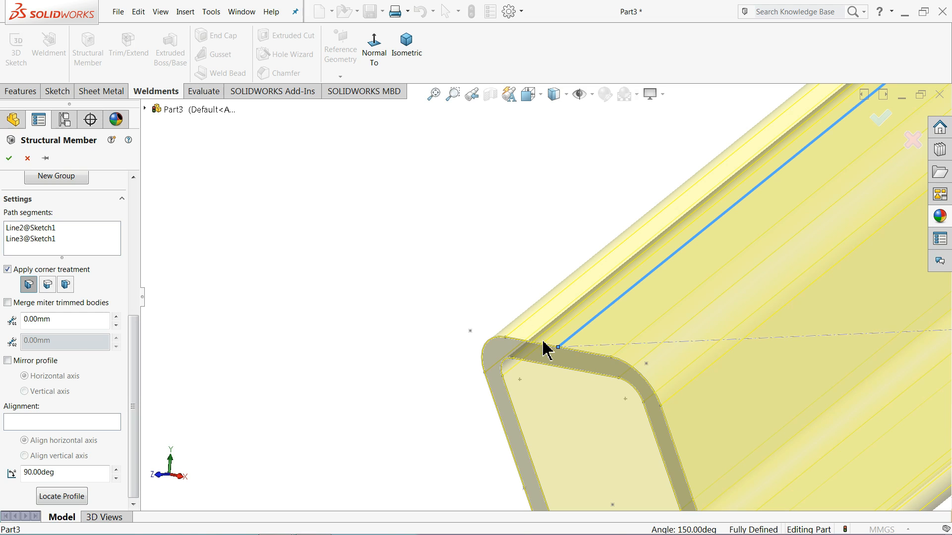
scroll(617, 341, "down", 3)
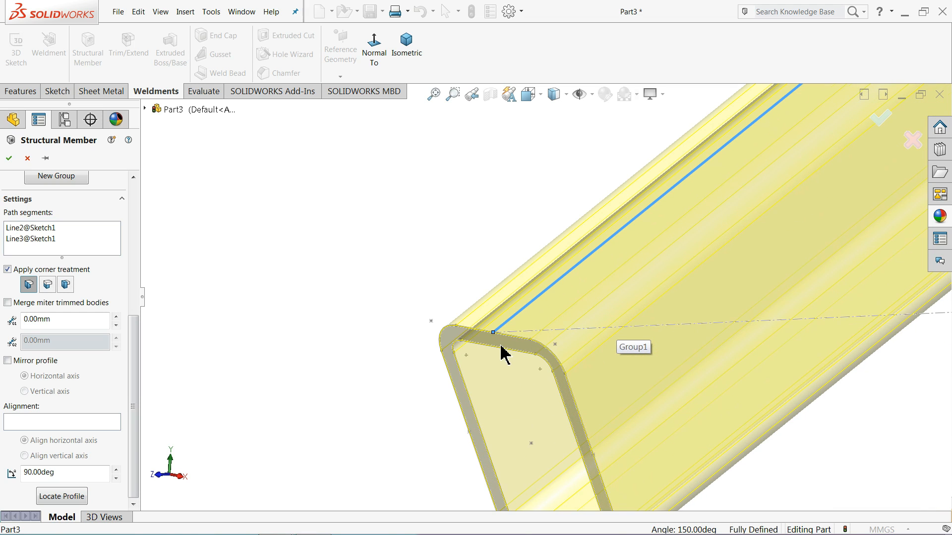
scroll(505, 355, "down", 3)
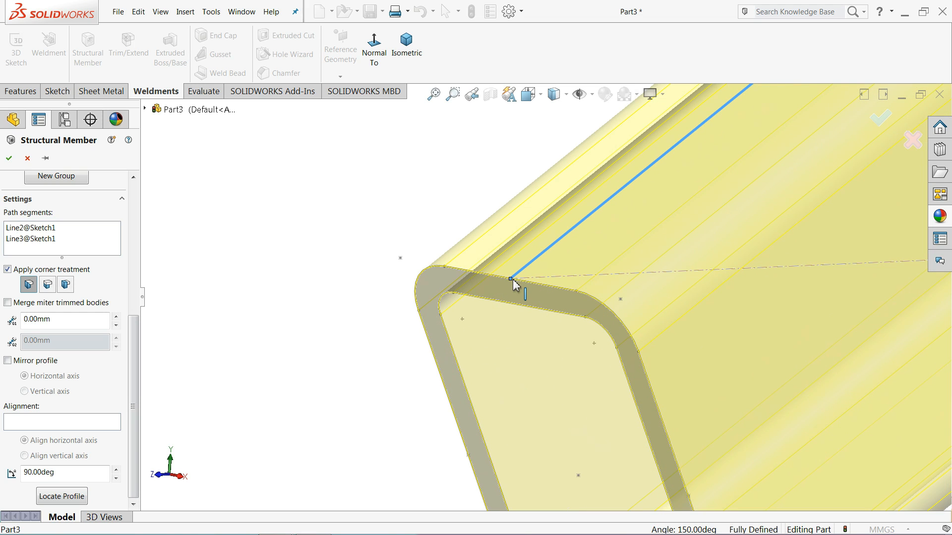
scroll(513, 283, "up", 6)
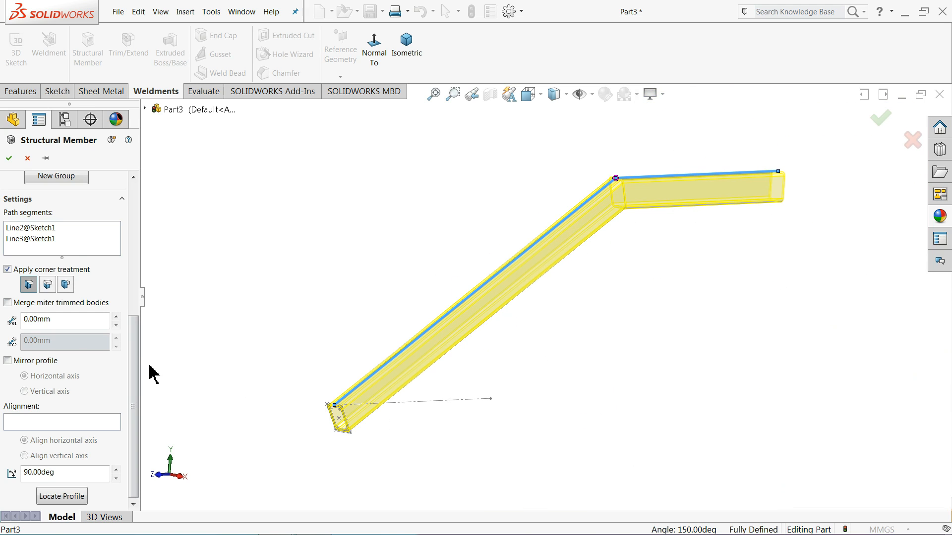
left_click(8, 157)
middle_click_drag(306, 272, 326, 281)
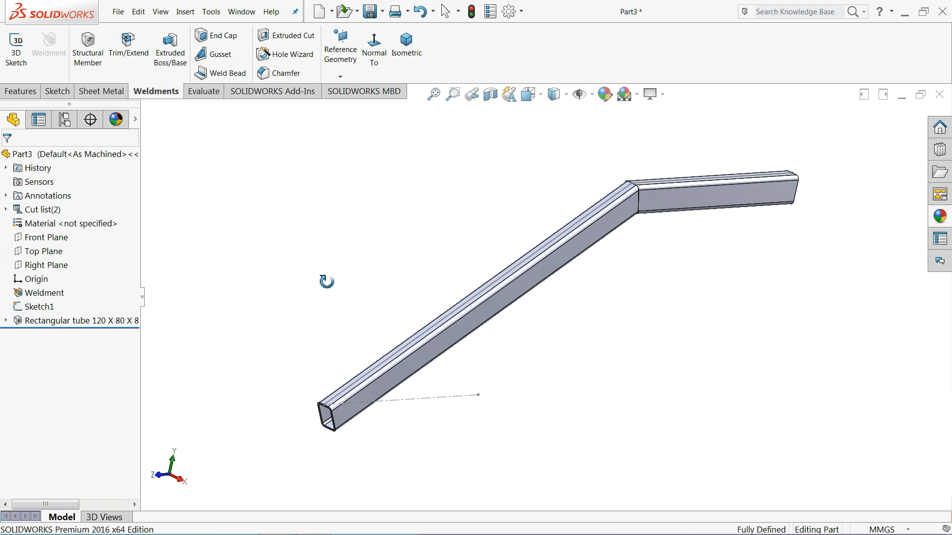
Apply the Red appearance to the whole part.
left_click(60, 156)
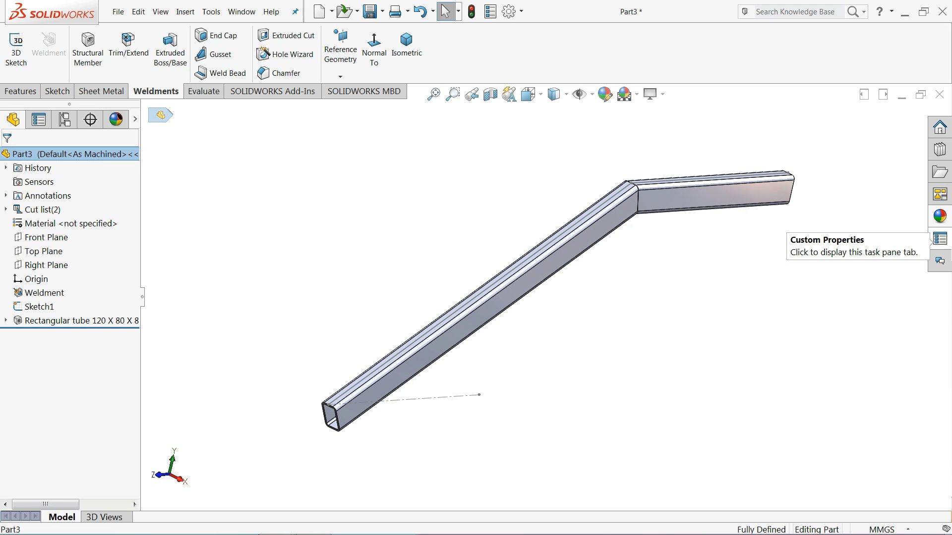
left_click(940, 216)
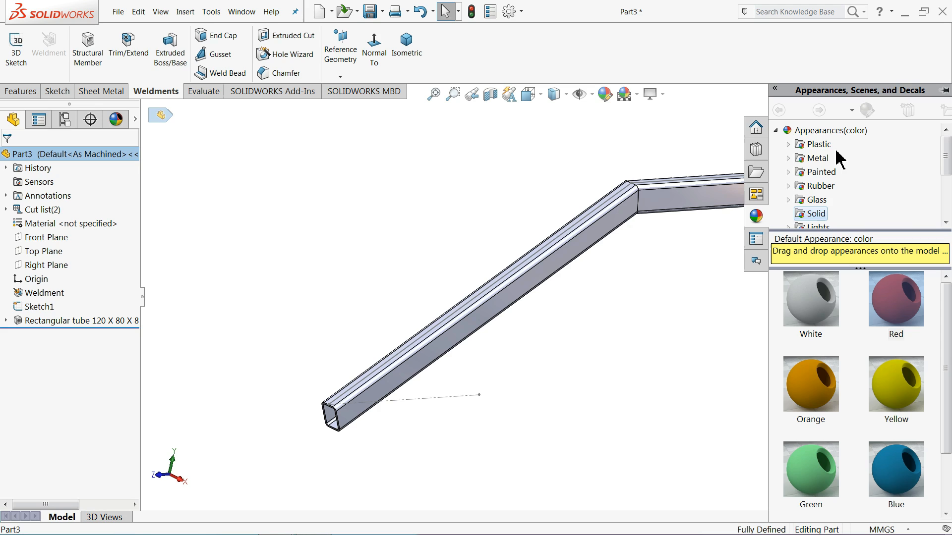
double_click(898, 317)
middle_click_drag(559, 277, 661, 247)
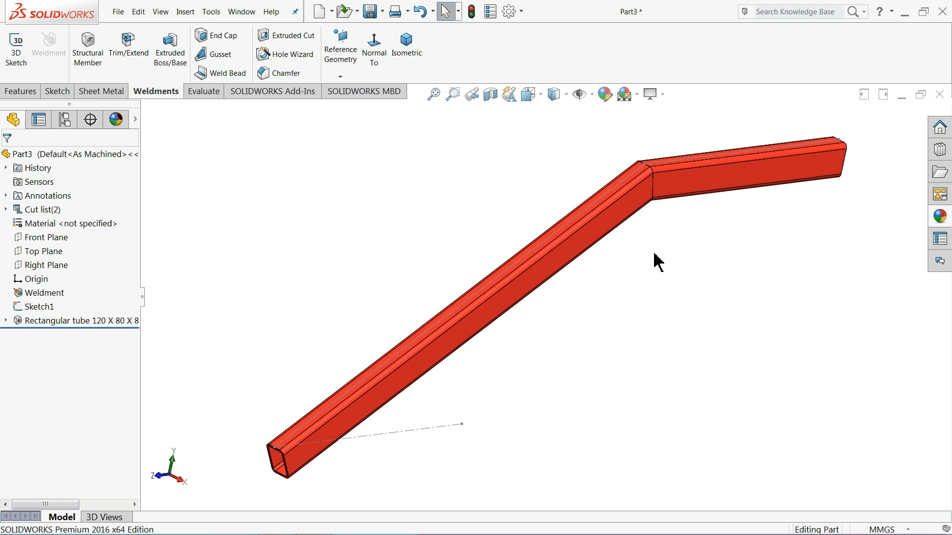
Create a reference plane offset 450 mm from the Right Plane with the offset direction flipped.
scroll(644, 255, "up", 2)
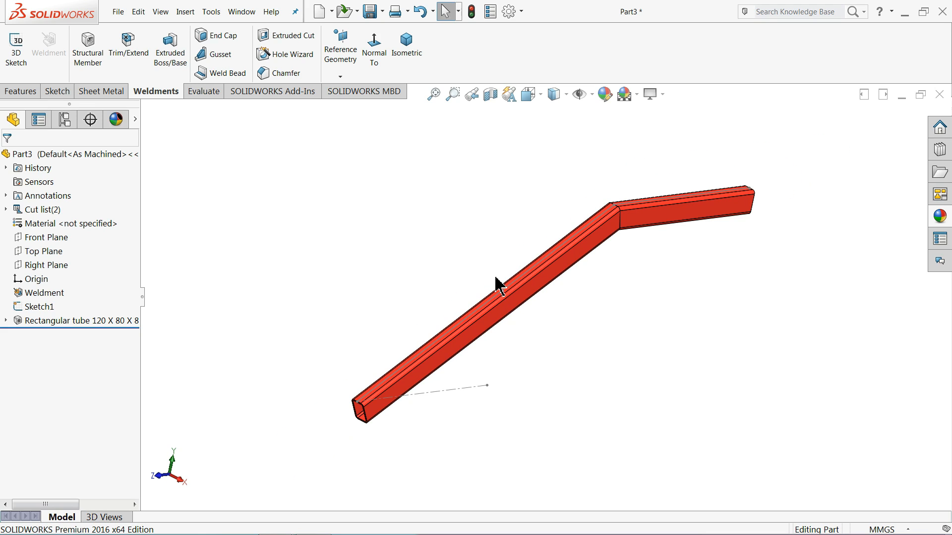
left_click(34, 267)
left_click(18, 91)
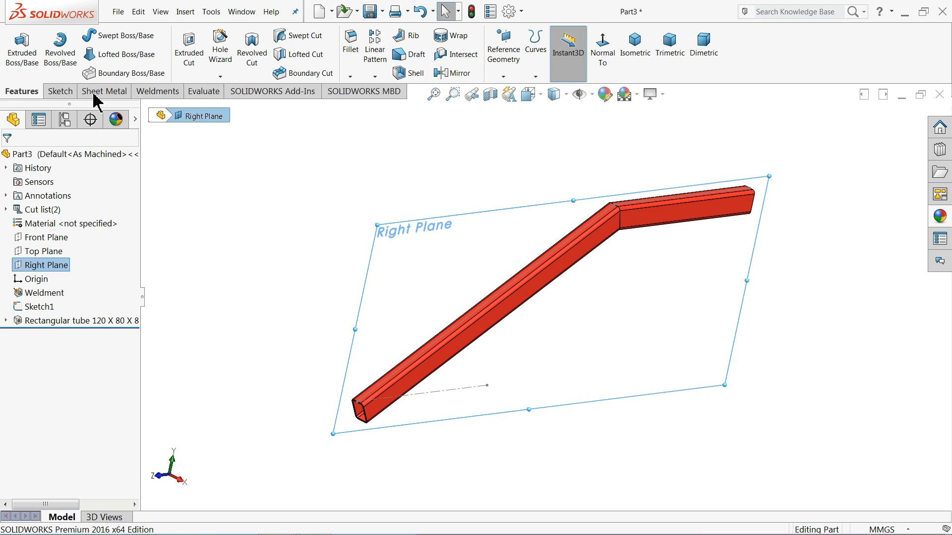
left_click(505, 77)
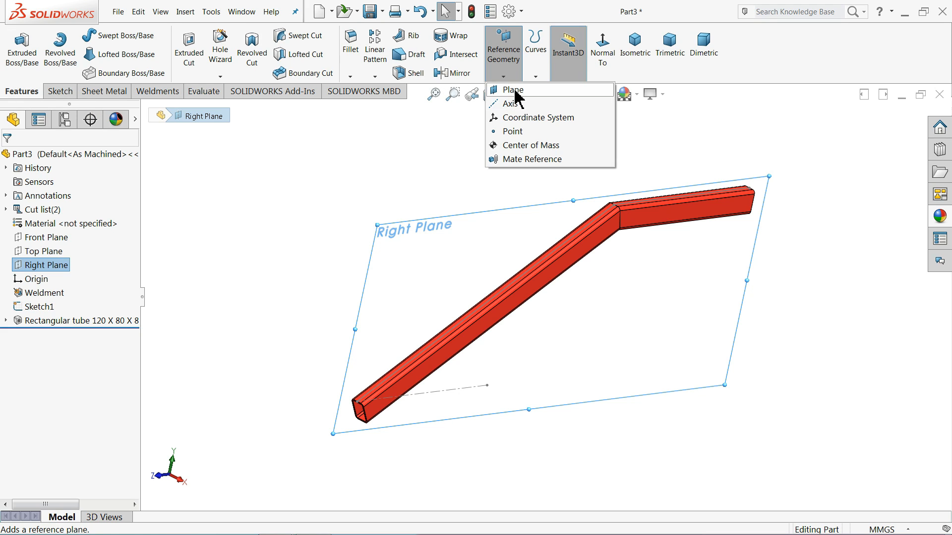
left_click(513, 90)
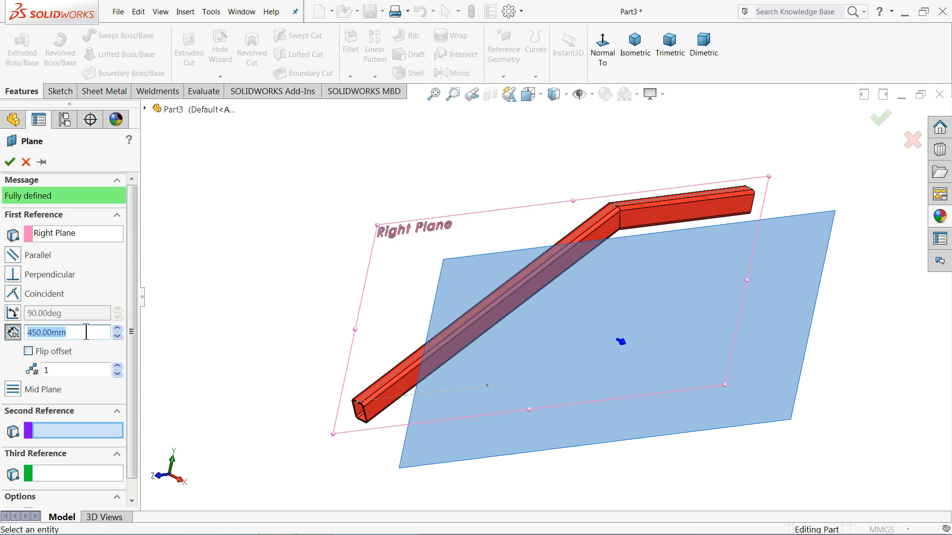
left_click(28, 352)
middle_click_drag(215, 325, 221, 352)
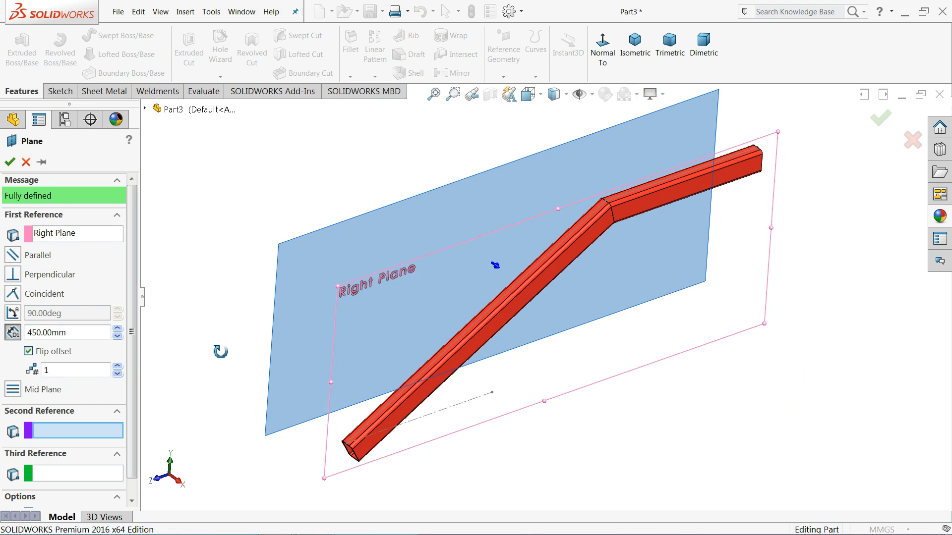
left_click(10, 162)
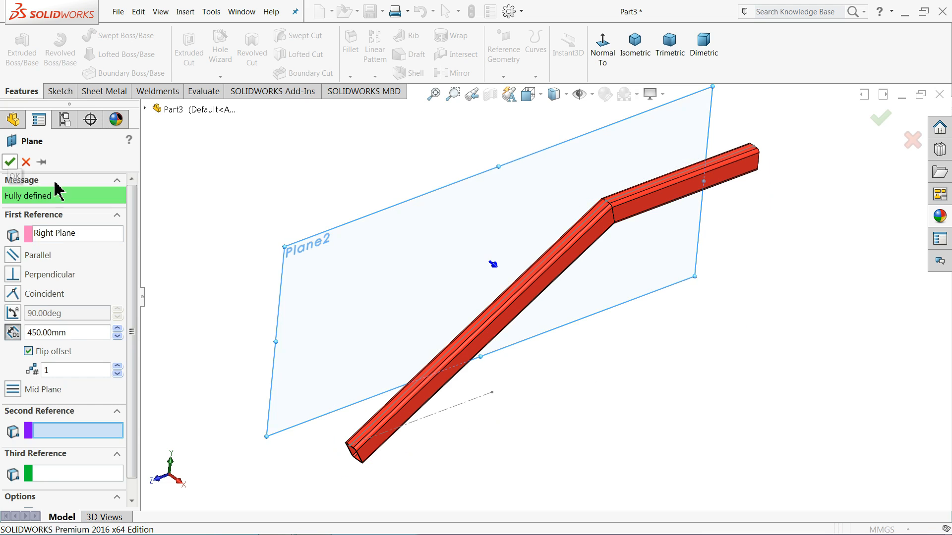
Mirror the inclined and landing tube bodies about the offset plane, and hide that plane.
left_click(452, 74)
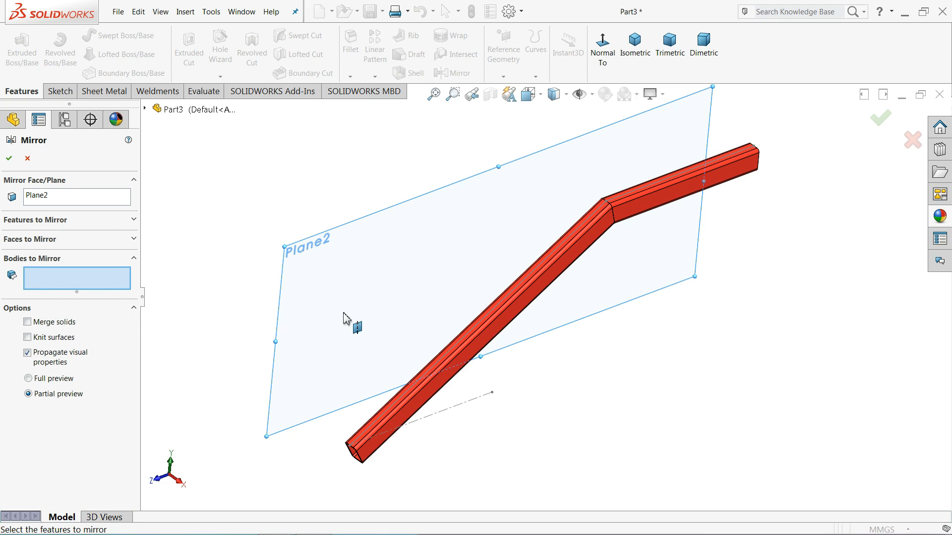
left_click(514, 315)
left_click(651, 203)
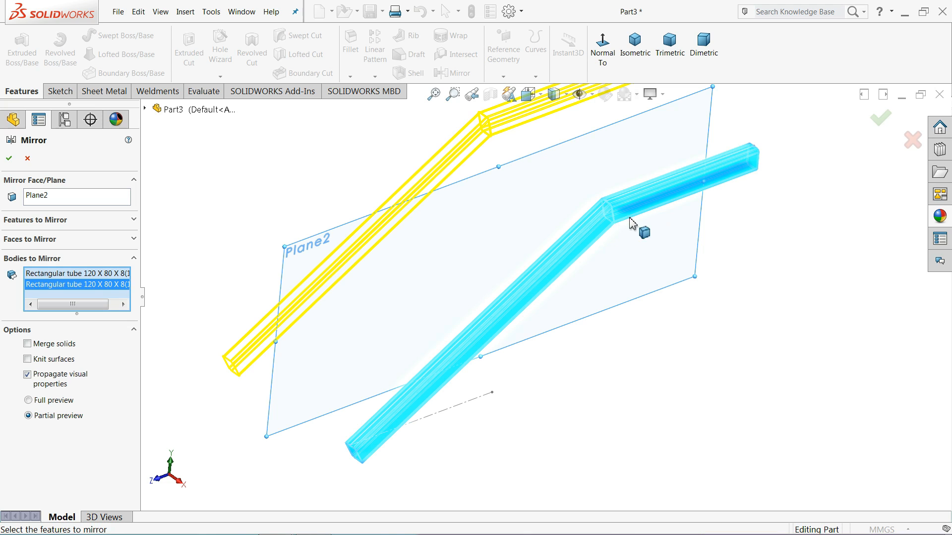
left_click(9, 158)
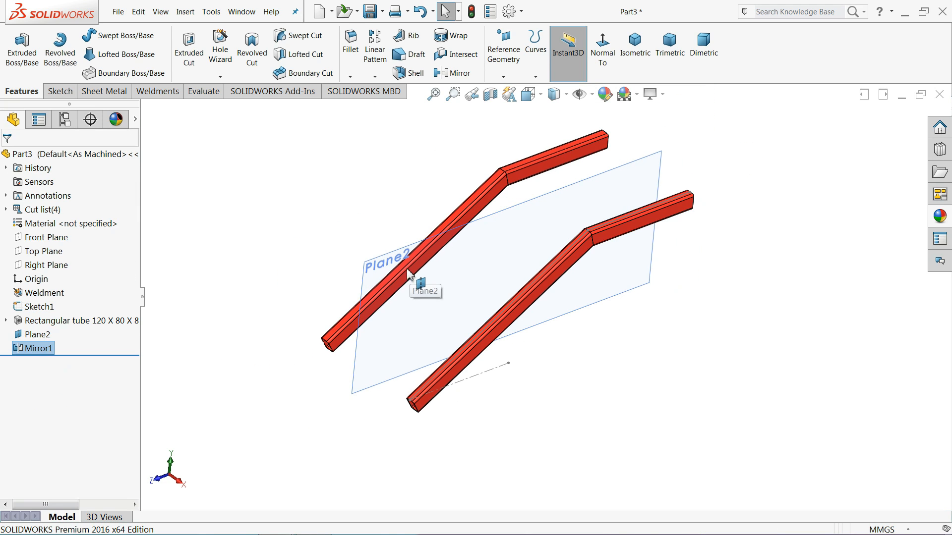
left_click(402, 271)
left_click(441, 237)
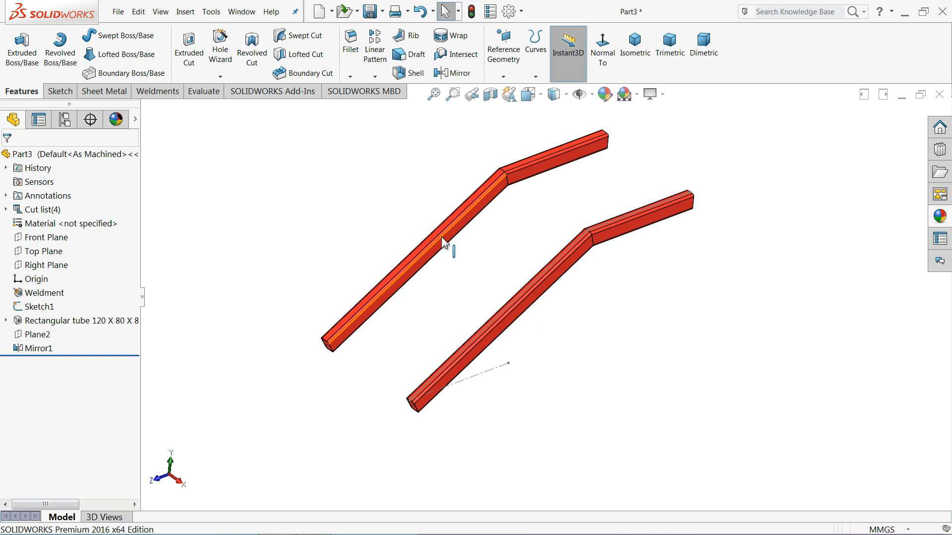
Start a sketch on the upper face of the mirrored landing tube and view it normal to the sketch plane.
mouse_move(378, 227)
middle_mouse_down()
mouse_move(378, 215)
mouse_move(377, 233)
middle_mouse_up()
scroll(620, 171, "down", 5)
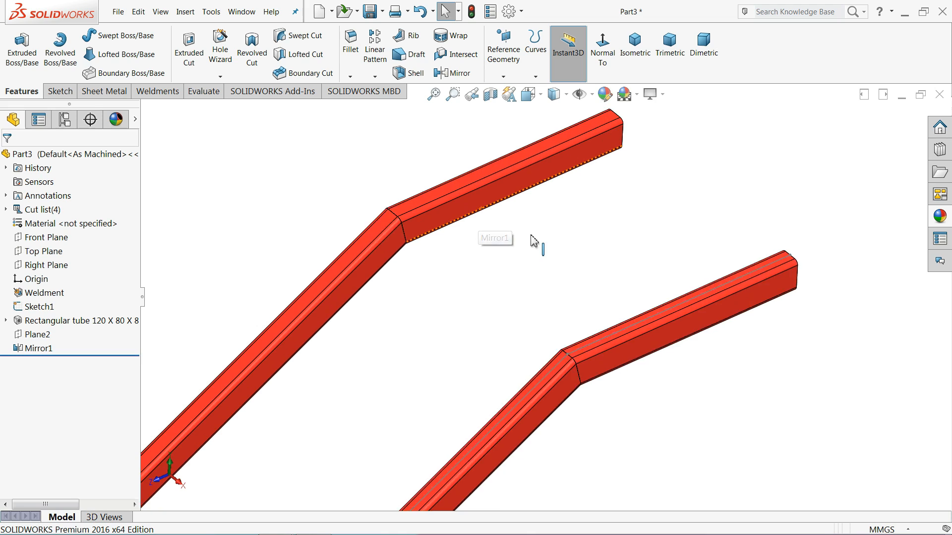
scroll(495, 228, "down", 2)
left_click(416, 178)
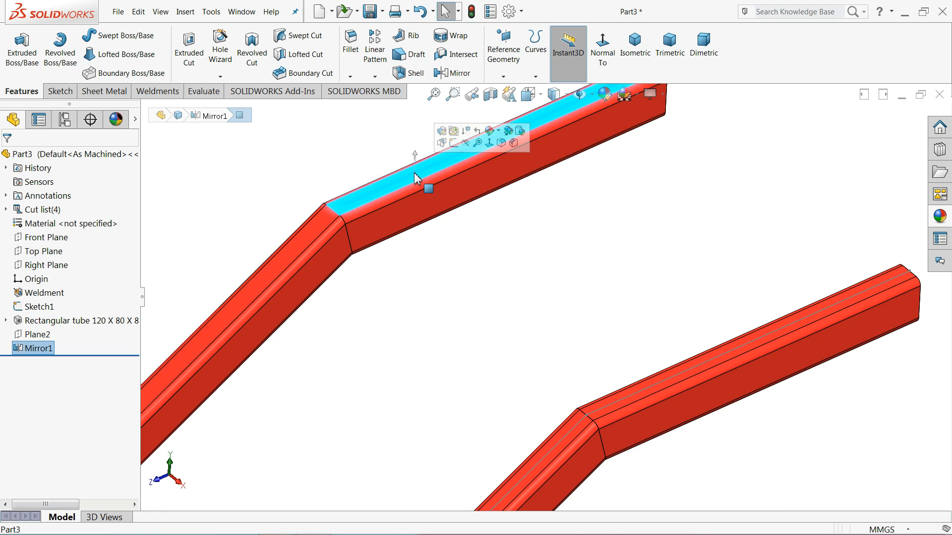
left_click(454, 143)
left_click(556, 51)
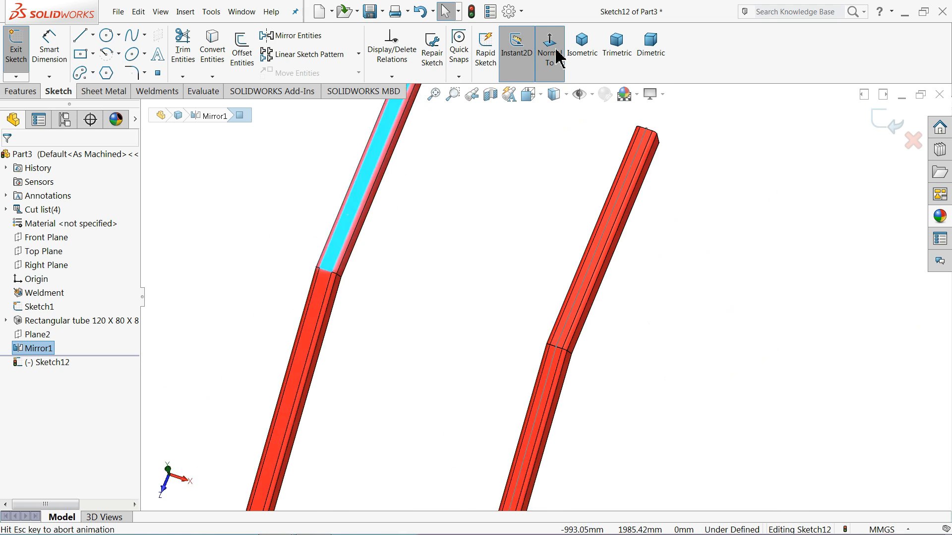
scroll(555, 134, "down", 2)
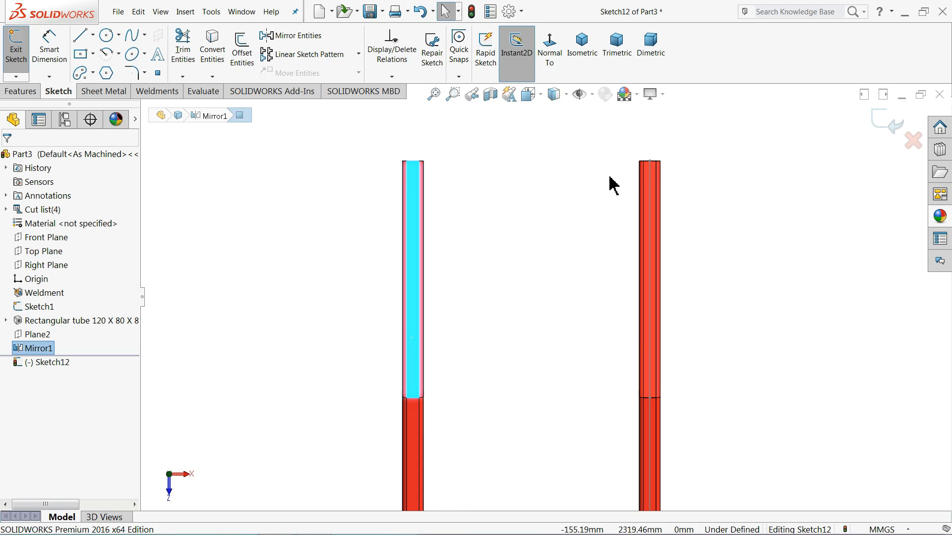
Draw a 900 mm horizontal line joining the centers of the two landing tubes at their outer ends.
left_click(80, 35)
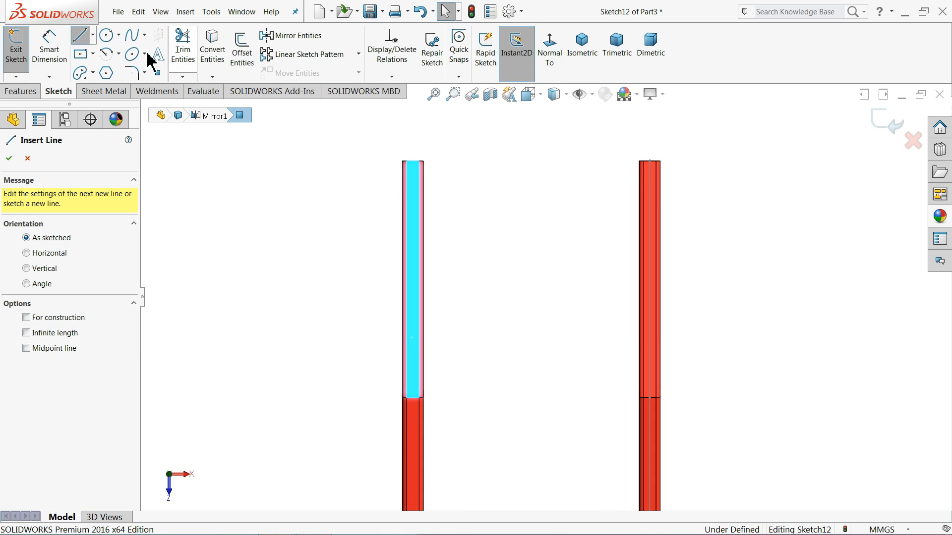
scroll(570, 155, "down", 2)
scroll(570, 155, "down", 1)
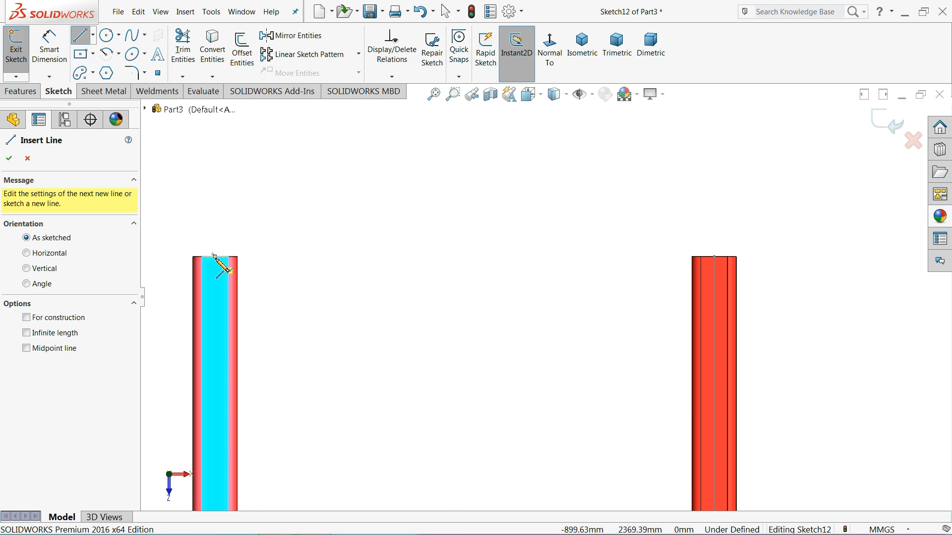
left_click(214, 256)
left_click(714, 256)
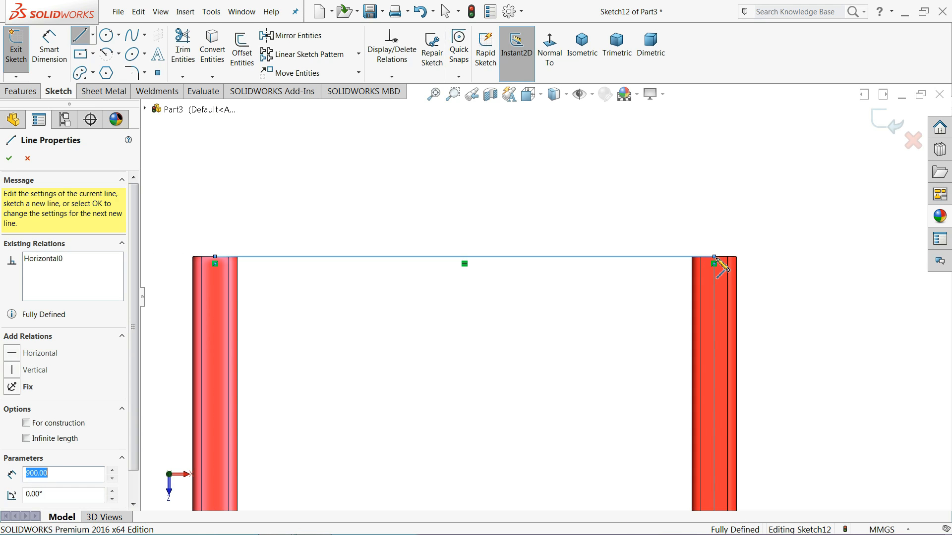
right_click(623, 190)
left_click(659, 195)
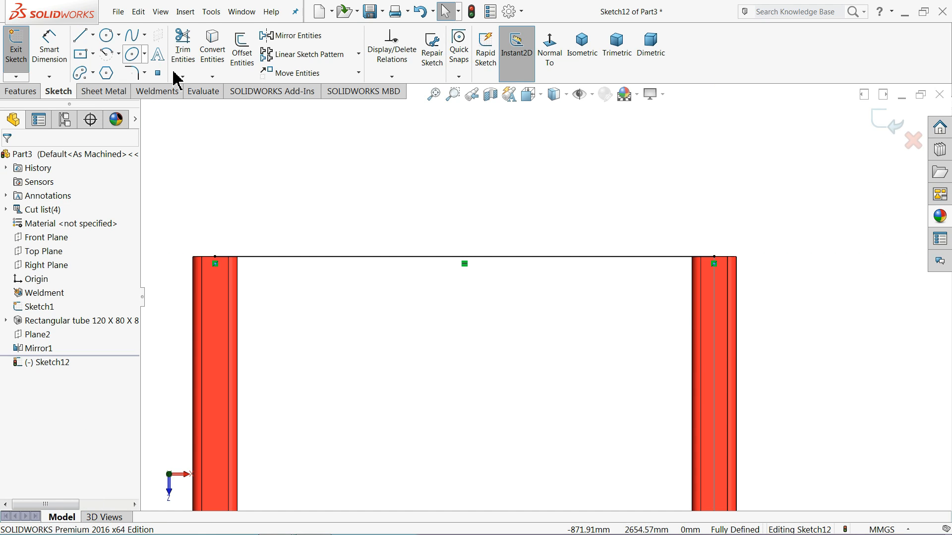
Draw a second 900 mm horizontal line joining the centers of the two side members at their bends.
left_click(81, 35)
scroll(518, 270, "up", 5)
scroll(517, 402, "down", 3)
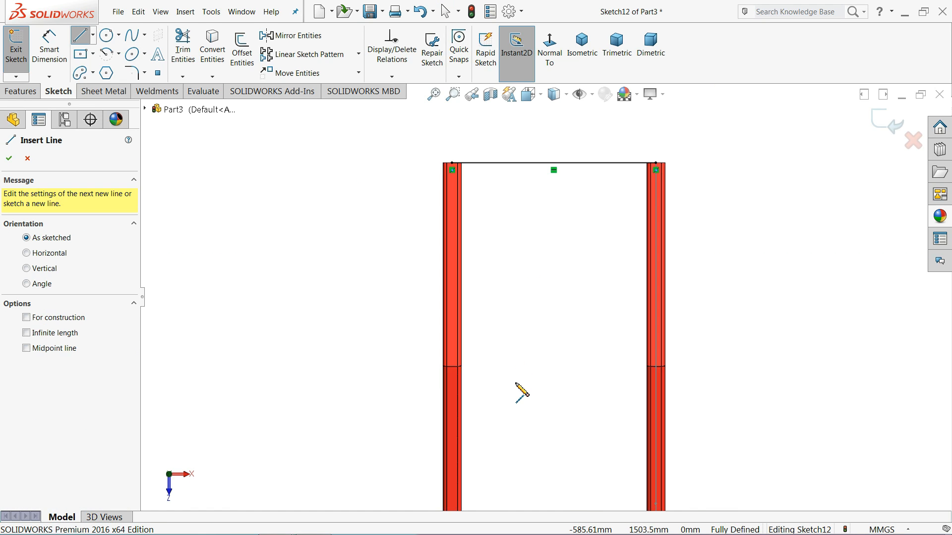
scroll(521, 391, "down", 3)
scroll(392, 328, "down", 4)
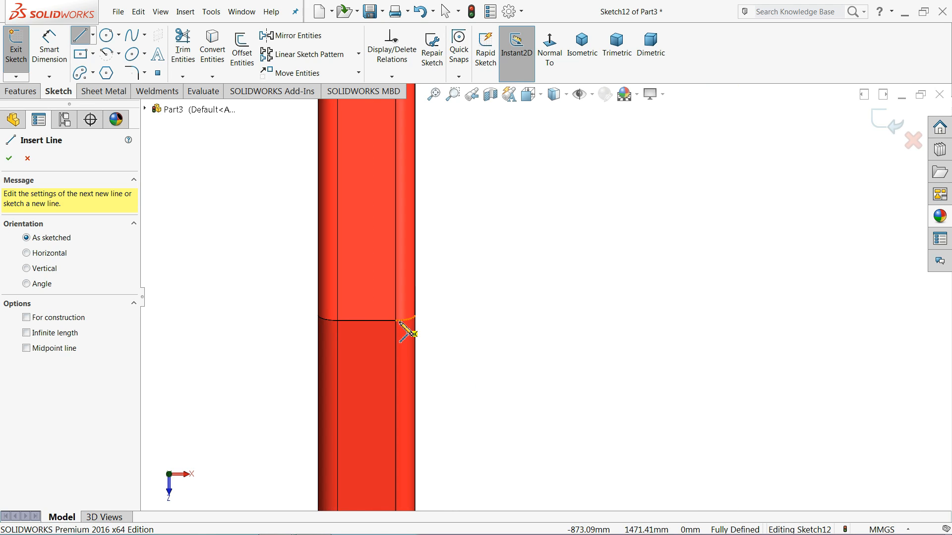
left_click(372, 314)
scroll(580, 328, "up", 5)
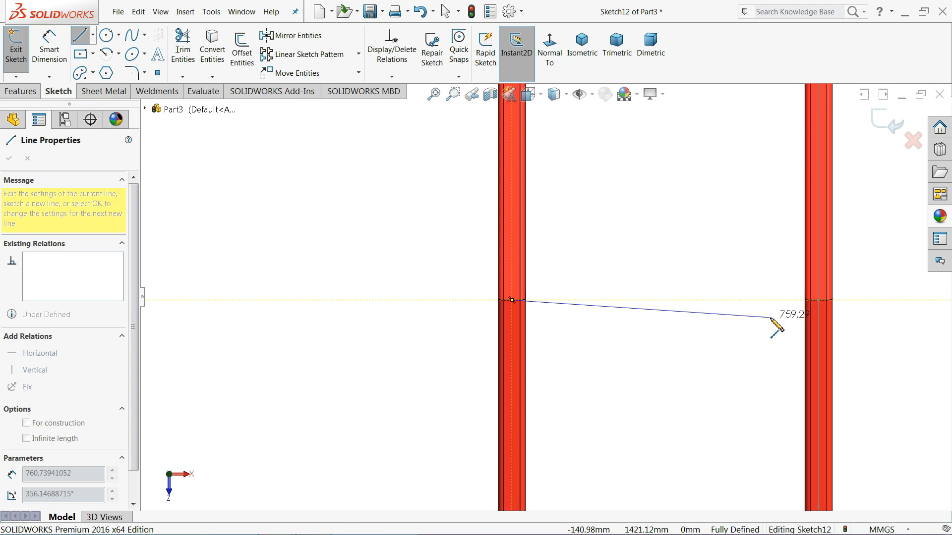
scroll(788, 312, "down", 5)
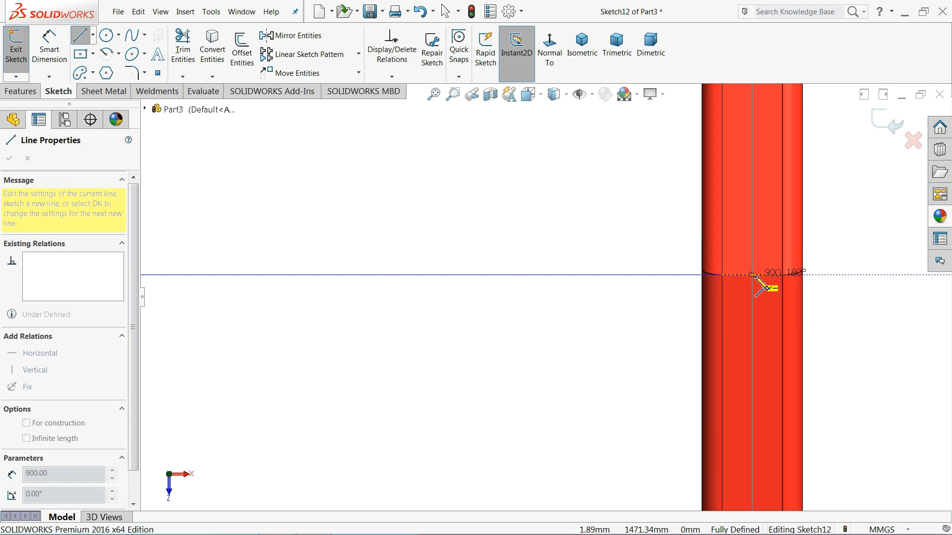
left_click(752, 275)
right_click(565, 249)
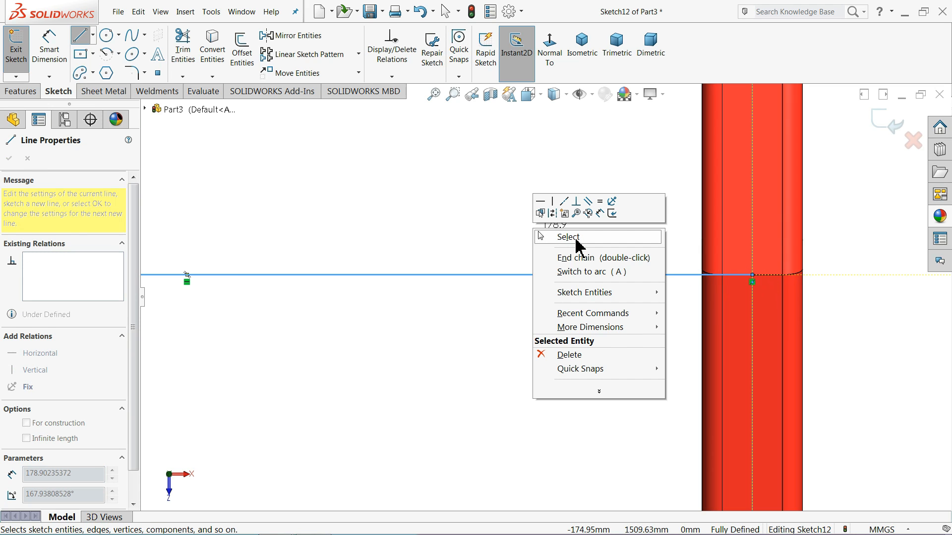
left_click(570, 237)
Exit the sketch with the two cross lines and bring up the Weldments tools.
scroll(516, 248, "up", 10)
mouse_move(489, 313)
middle_mouse_down()
mouse_move(439, 158)
mouse_move(480, 159)
mouse_move(453, 146)
middle_mouse_up()
scroll(610, 285, "down", 4)
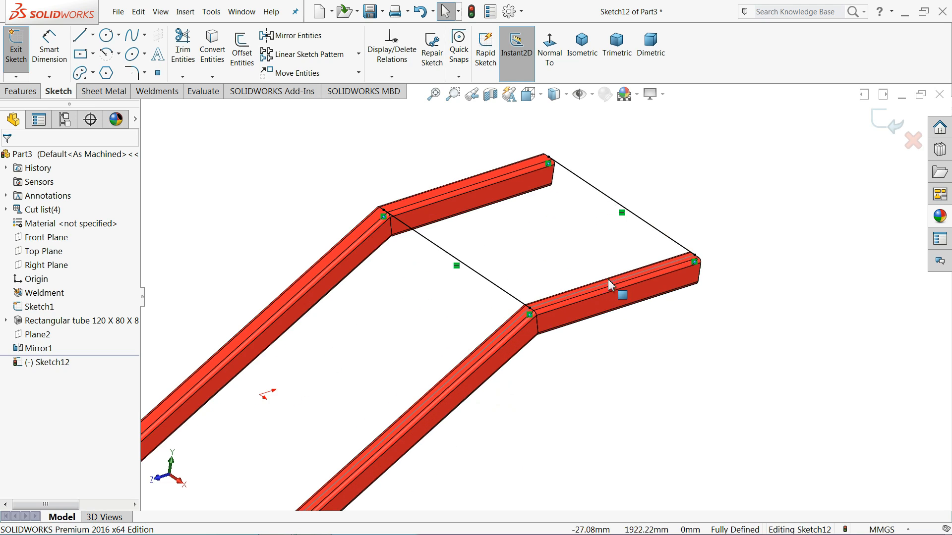
scroll(610, 285, "down", 2)
left_click(884, 124)
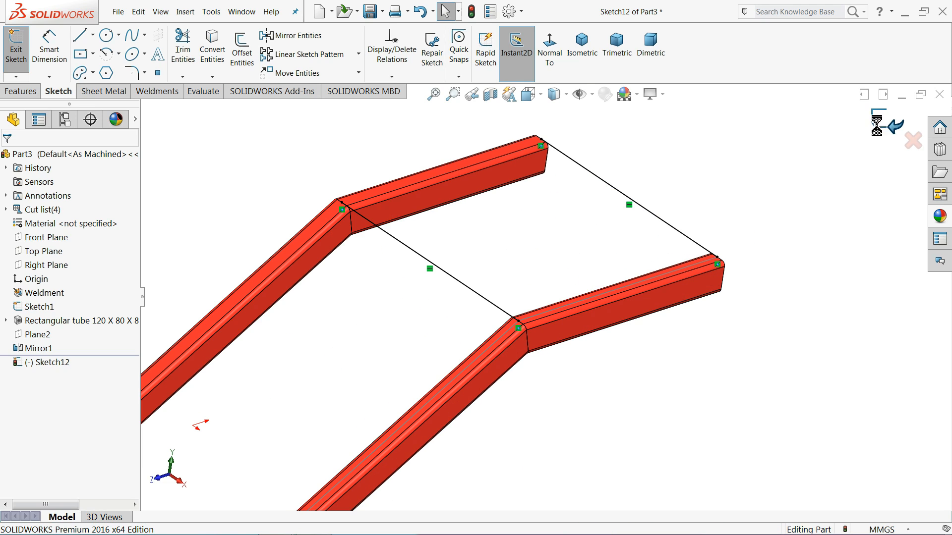
left_click(156, 91)
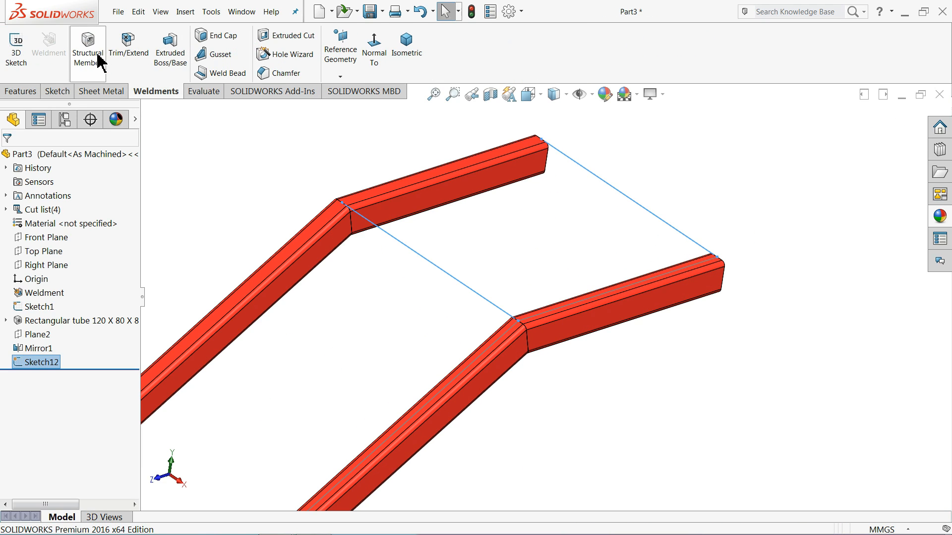
Start an iso rectangular tube structural member of size 120 x 80 x 8 along the cross line joining the two bends.
left_click(88, 50)
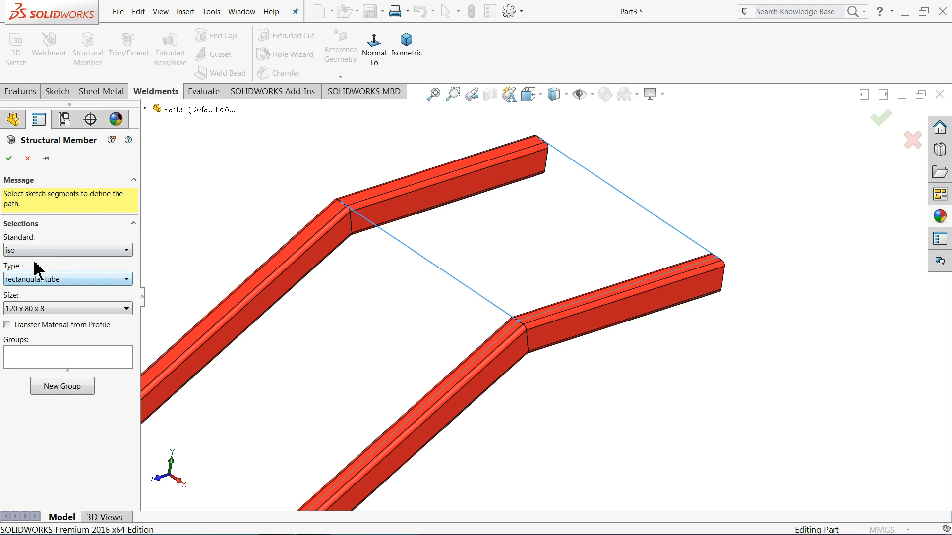
left_click(32, 253)
left_click(33, 282)
left_click(39, 368)
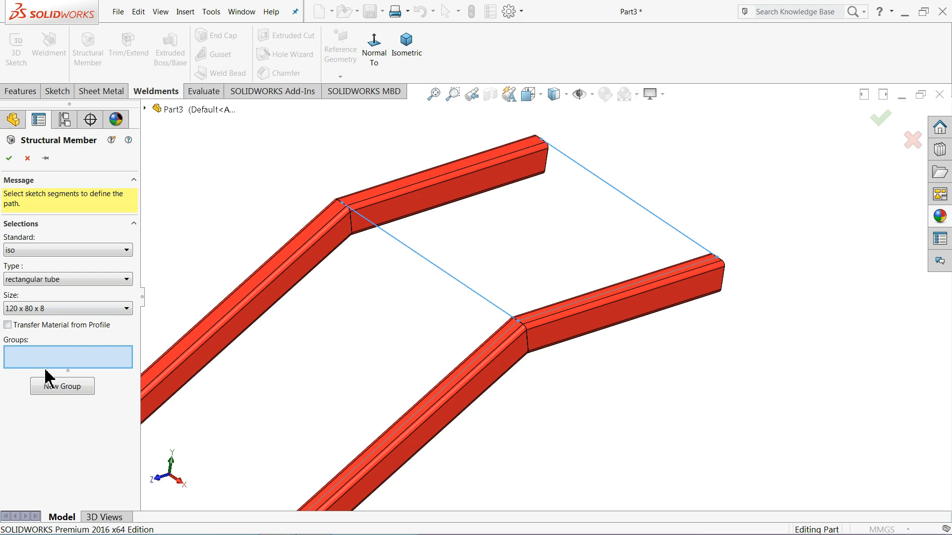
scroll(499, 266, "down", 3)
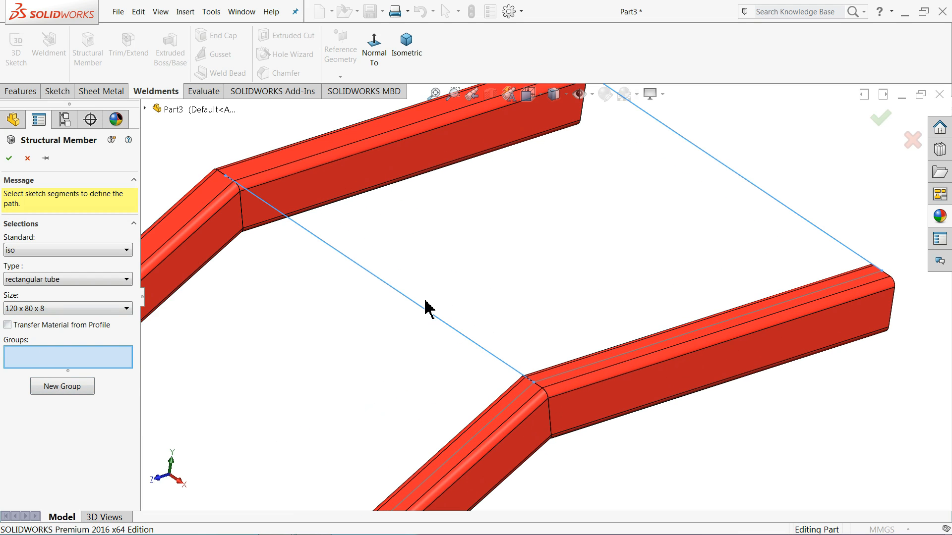
left_click(427, 316)
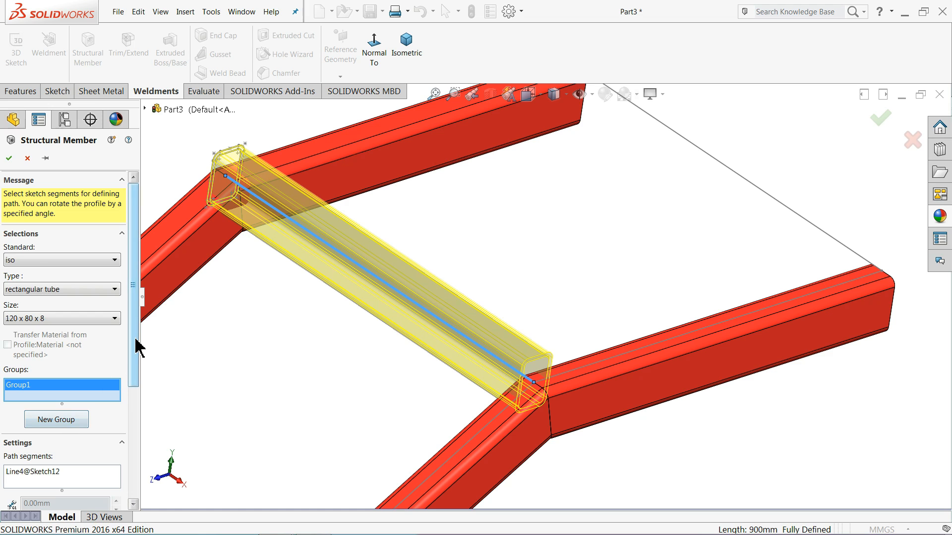
Locate the bend cross member's profile so its upper corner on the inclined-ladder side lies on the path line.
scroll(132, 422, "down", 5)
scroll(544, 398, "up", 2)
scroll(533, 377, "down", 2)
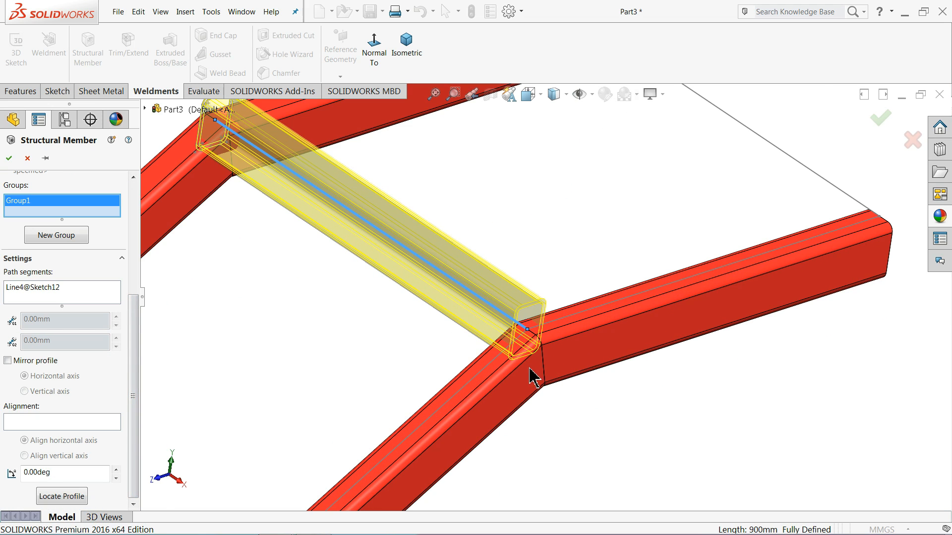
scroll(530, 377, "up", 3)
scroll(516, 349, "down", 4)
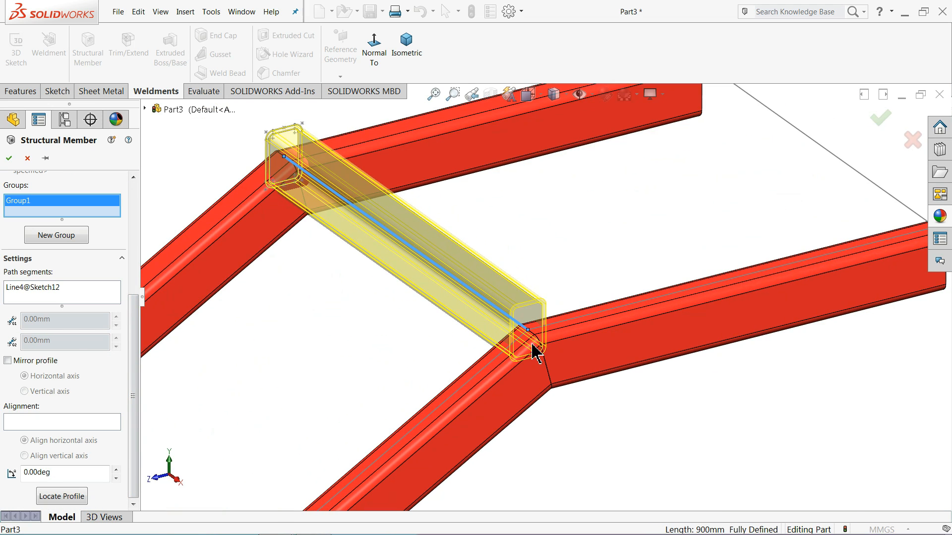
scroll(369, 283, "up", 2)
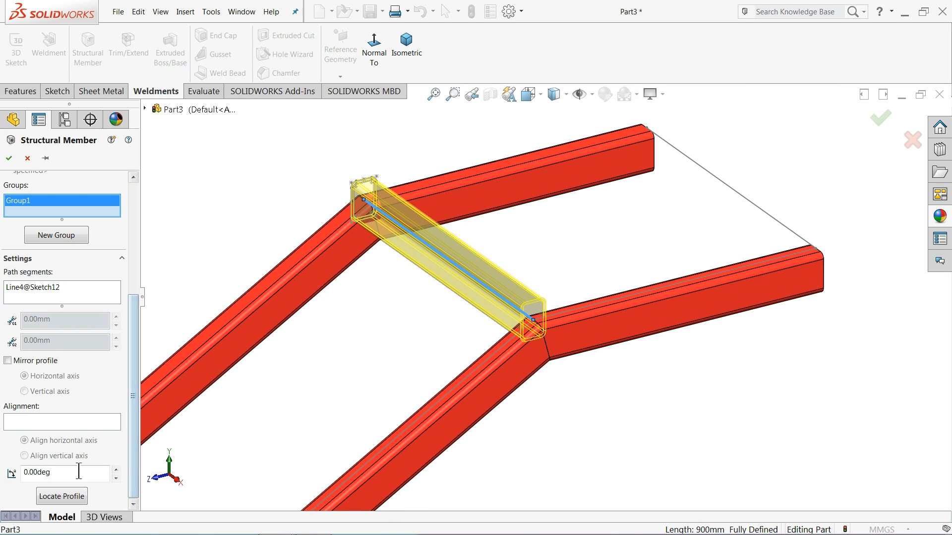
scroll(534, 329, "down", 5)
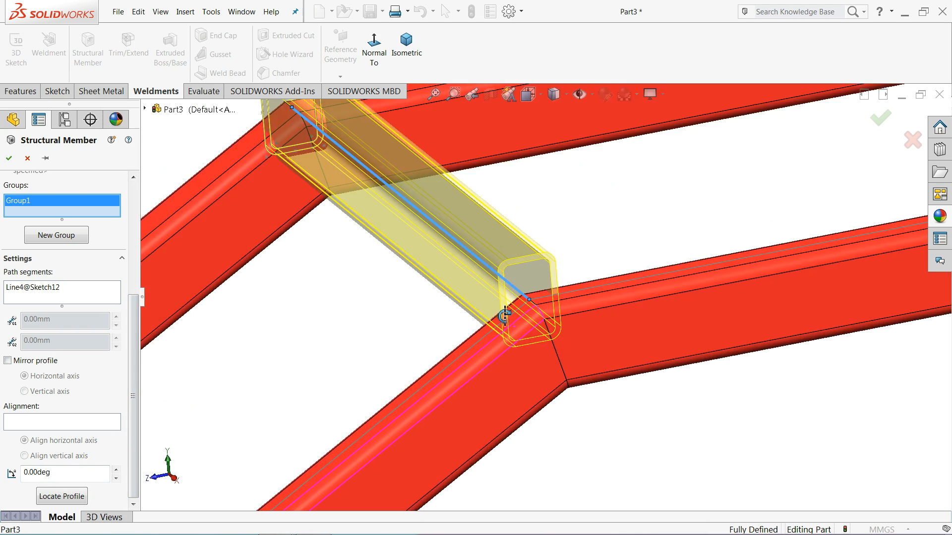
left_click(63, 502)
scroll(421, 292, "up", 3)
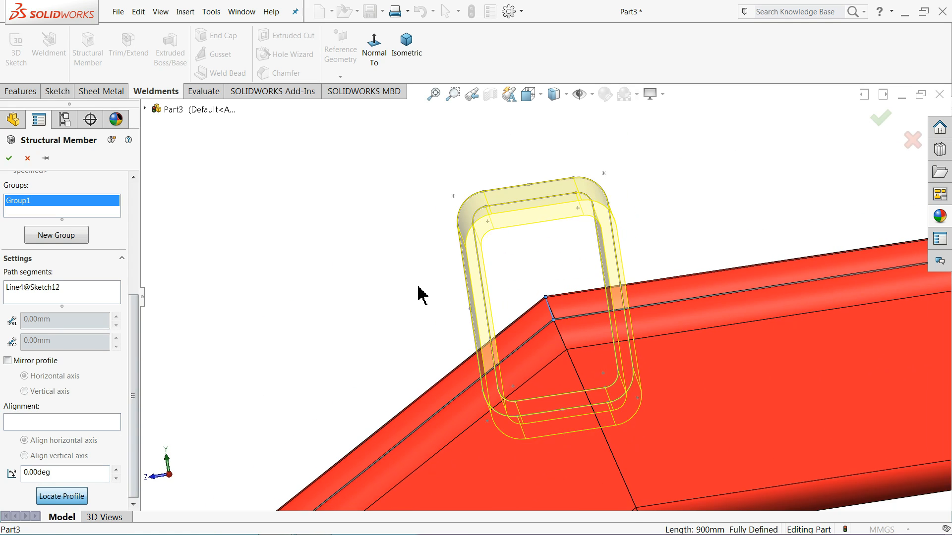
scroll(485, 232, "down", 2)
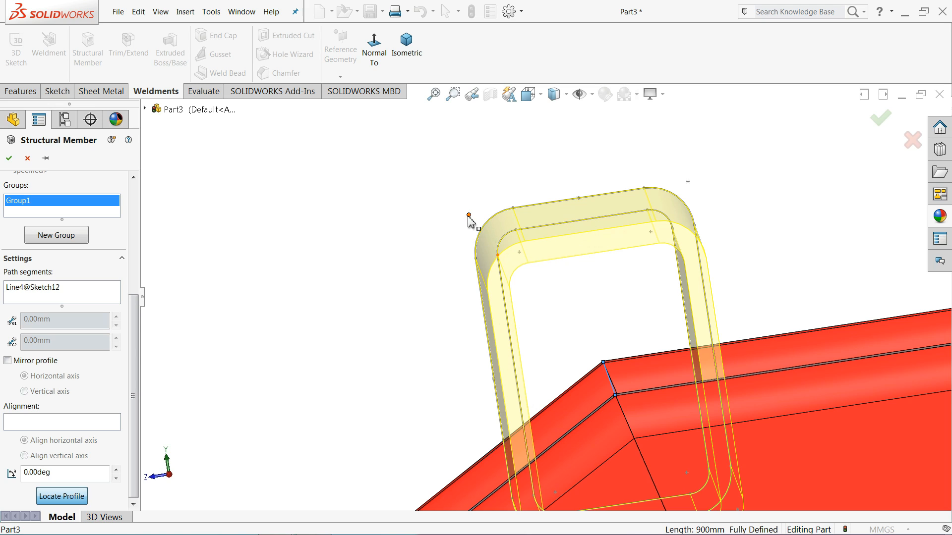
scroll(469, 216, "up", 3)
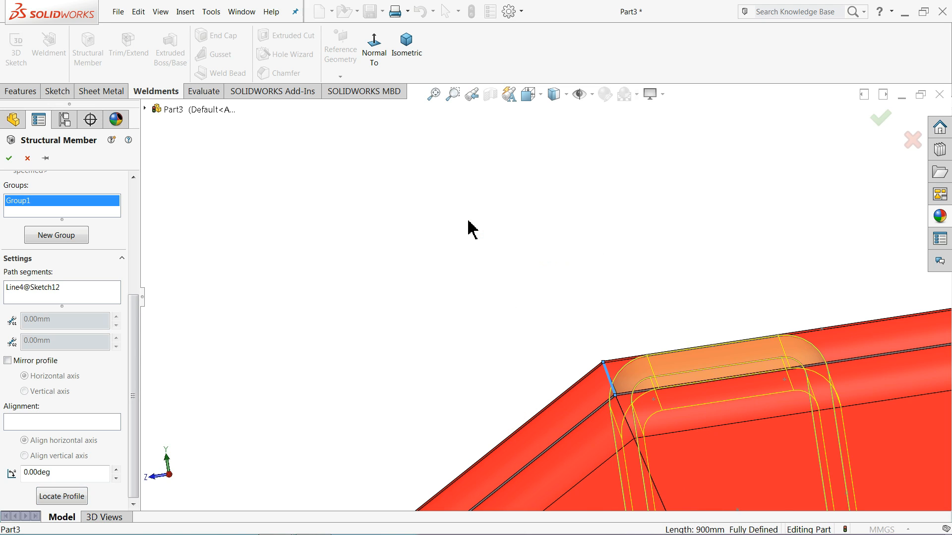
Examine how the repositioned cross member sits against both side members at the bends.
scroll(542, 323, "up", 2)
scroll(597, 371, "down", 4)
scroll(510, 342, "up", 3)
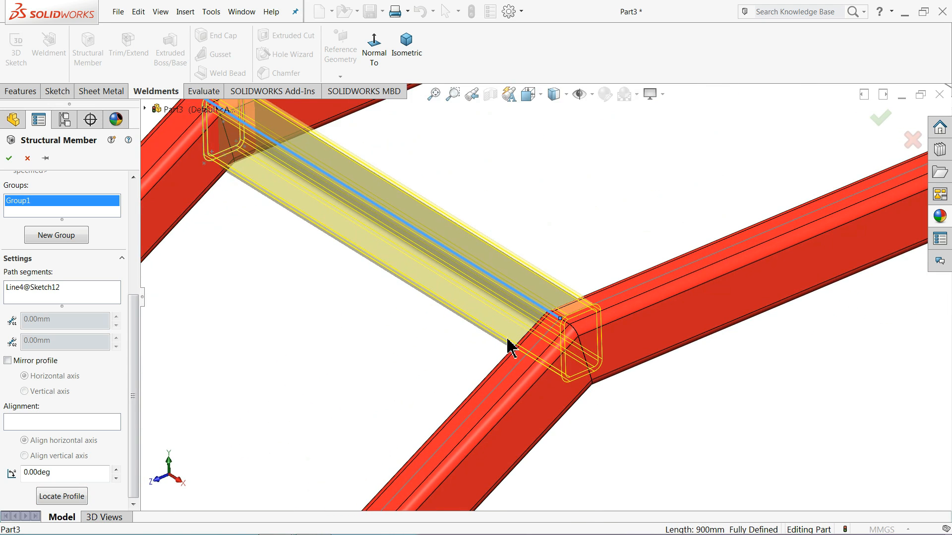
scroll(417, 210, "down", 5)
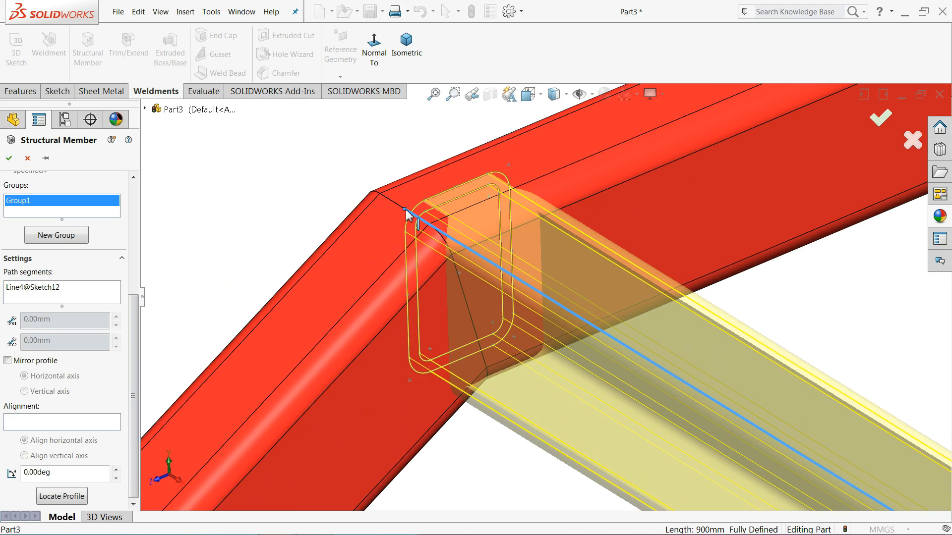
middle_click_drag(404, 212, 447, 221)
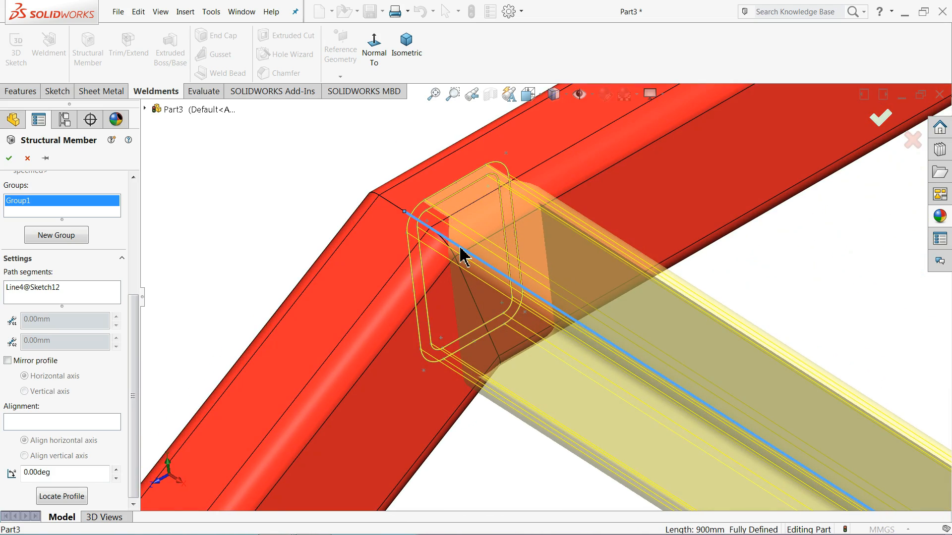
scroll(463, 251, "up", 5)
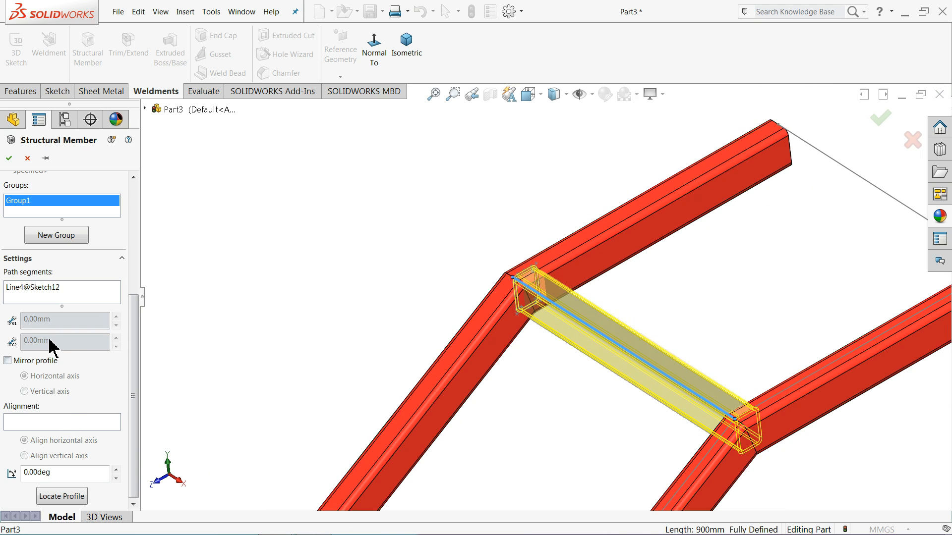
left_click_drag(134, 319, 134, 207)
scroll(626, 268, "up", 2)
scroll(626, 268, "down", 3)
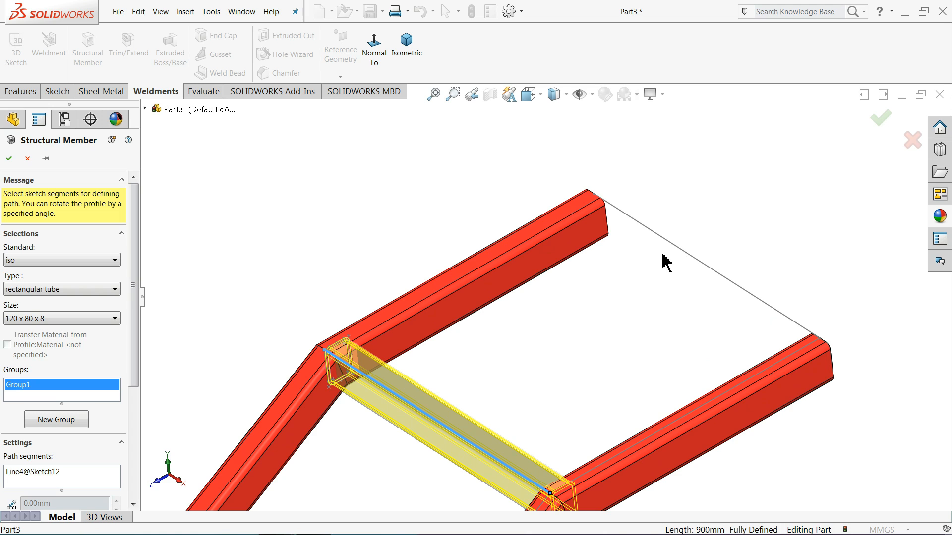
scroll(660, 280, "down", 2)
scroll(605, 361, "up", 4)
scroll(566, 342, "down", 1)
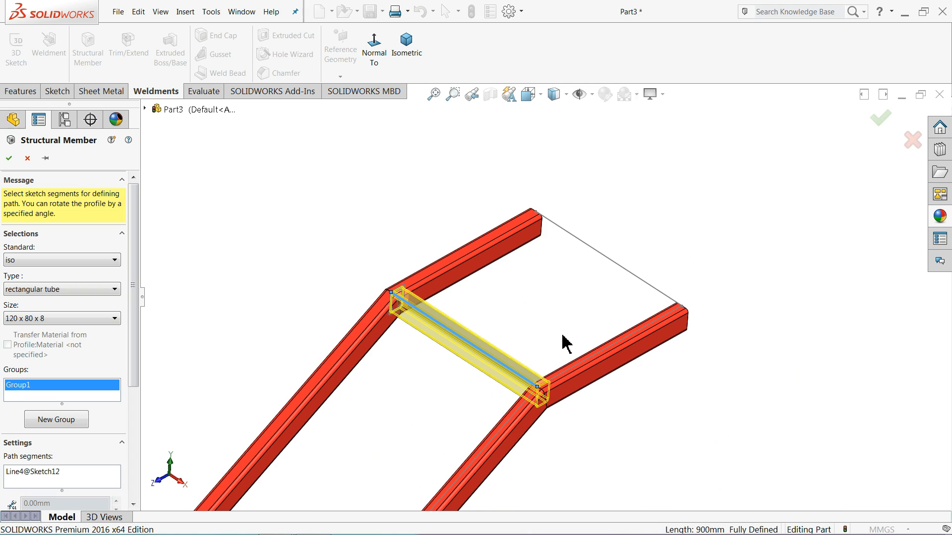
Add a second structural member group along the cross line joining the outer ends of the landing tubes.
scroll(563, 336, "down", 2)
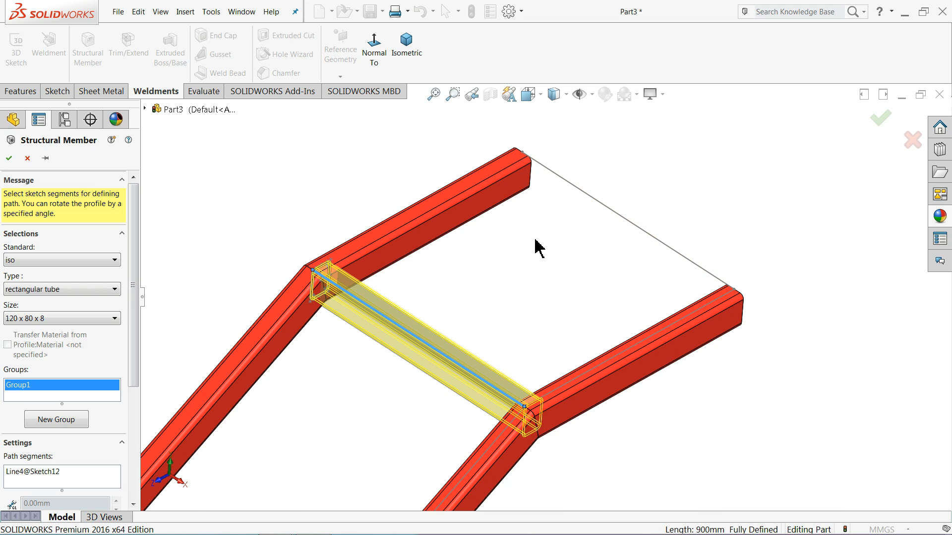
middle_click_drag(332, 321, 310, 318)
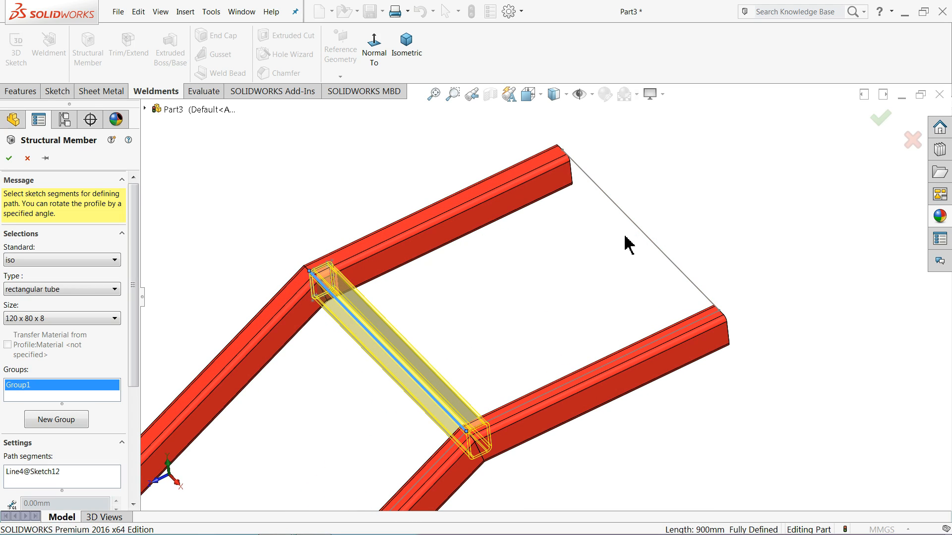
left_click(47, 422)
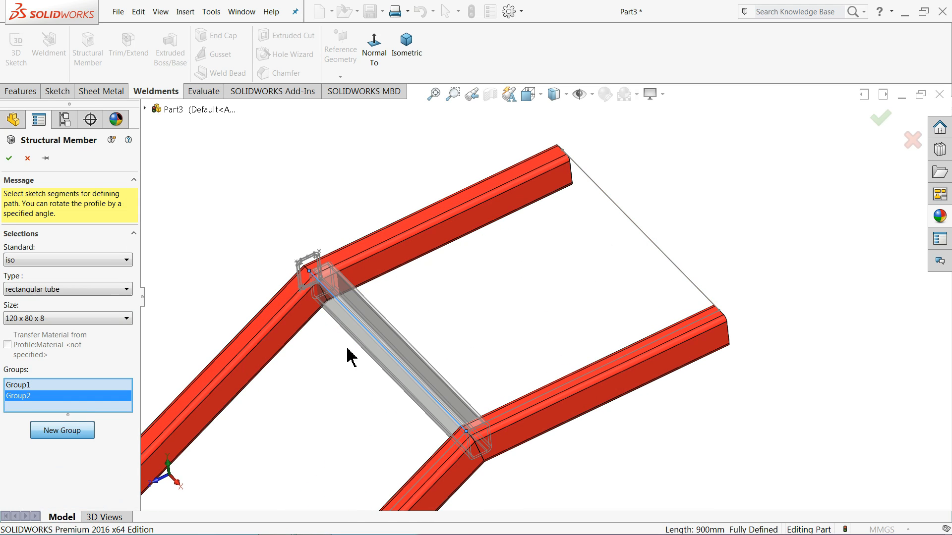
left_click(637, 231)
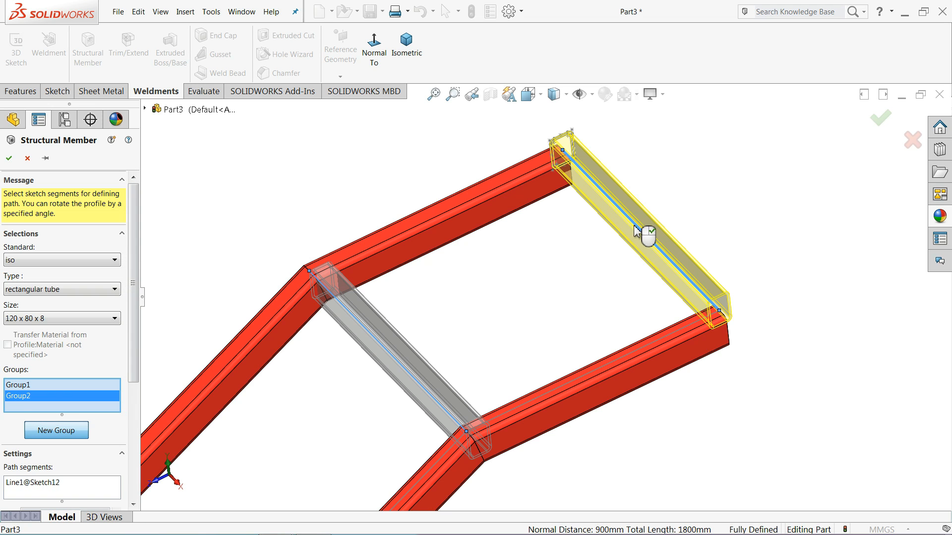
Locate the end cross member's profile by its upper outer corner on the path line and accept both structural members.
scroll(637, 231, "down", 5)
mouse_move(637, 231)
middle_mouse_down()
mouse_move(525, 127)
mouse_move(546, 131)
mouse_move(528, 128)
middle_mouse_up()
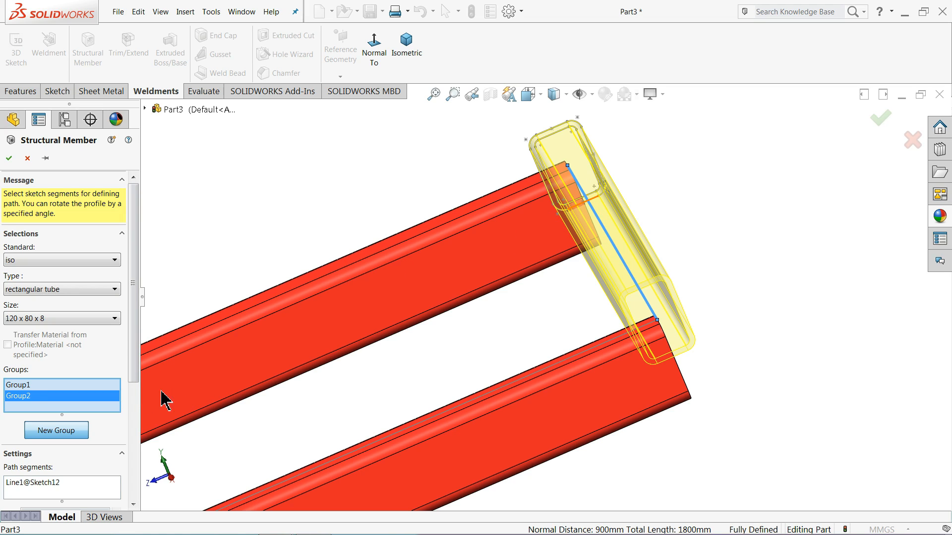
left_click_drag(132, 341, 131, 473)
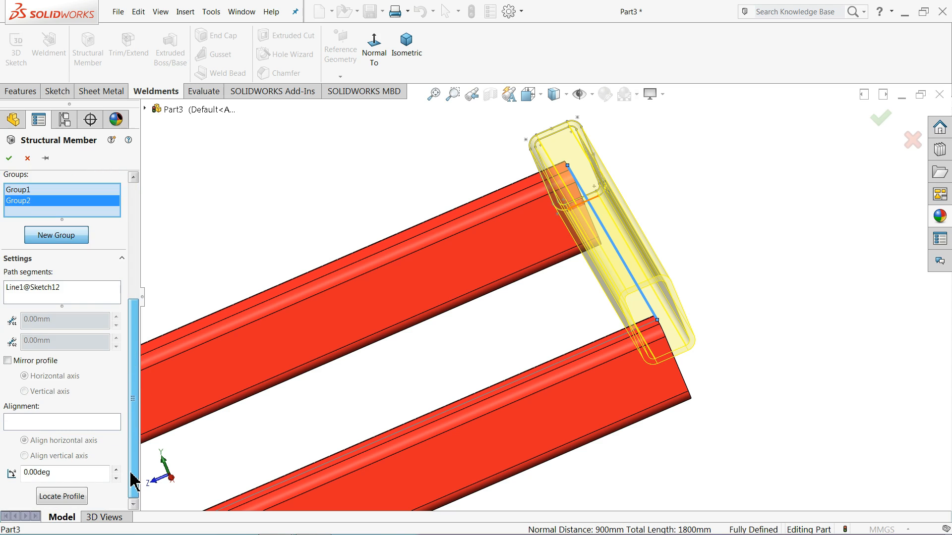
left_click(76, 497)
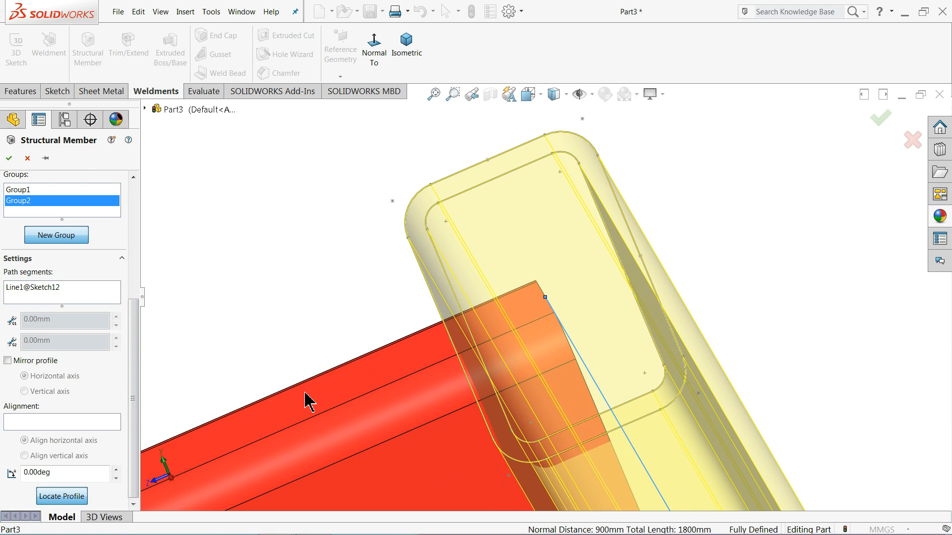
left_click(583, 119)
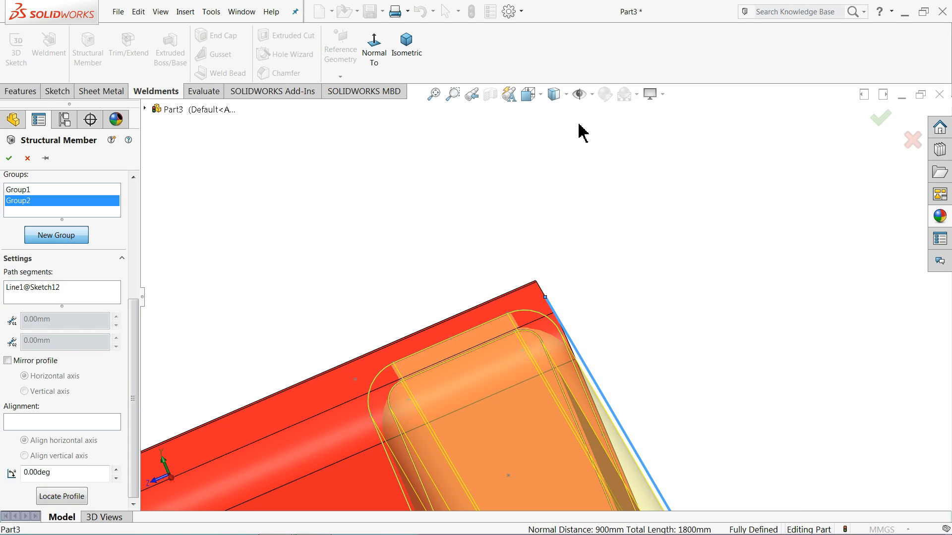
scroll(542, 293, "up", 9)
scroll(548, 334, "down", 4)
middle_click(555, 347)
middle_click_drag(555, 347, 296, 292)
left_click(8, 159)
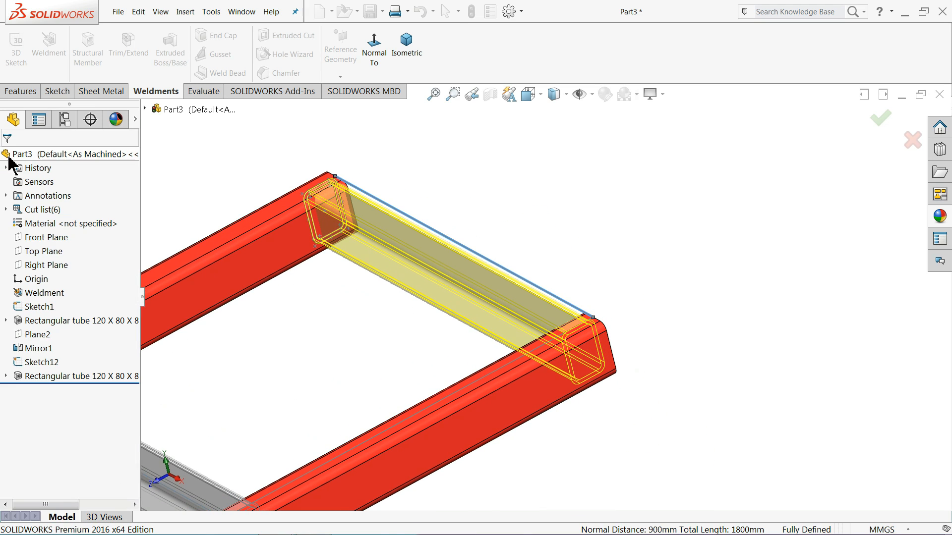
Hide the sketch containing the two cross lines.
scroll(546, 273, "up", 3)
scroll(515, 316, "up", 2)
middle_click_drag(516, 316, 484, 332)
scroll(376, 371, "down", 3)
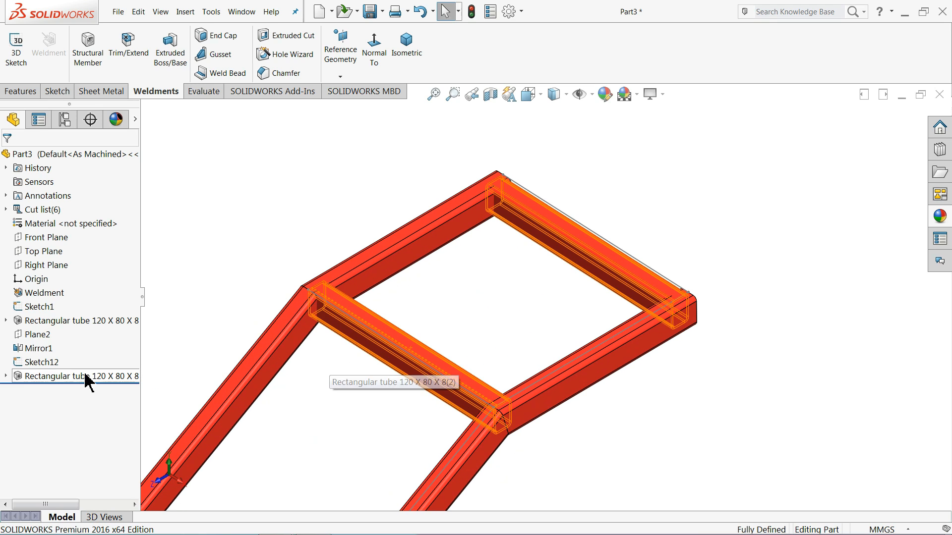
left_click(21, 363)
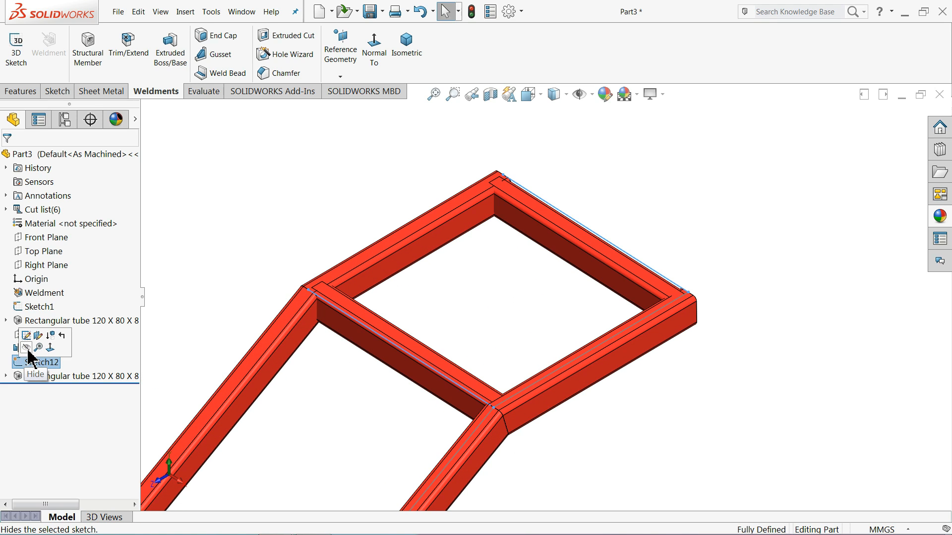
left_click(27, 349)
Examine the overlap between the bend cross member and the side member, checking the upper face of each tube.
mouse_move(289, 245)
middle_mouse_down()
mouse_move(335, 244)
mouse_move(376, 282)
middle_mouse_up()
scroll(344, 323, "down", 4)
scroll(354, 300, "up", 4)
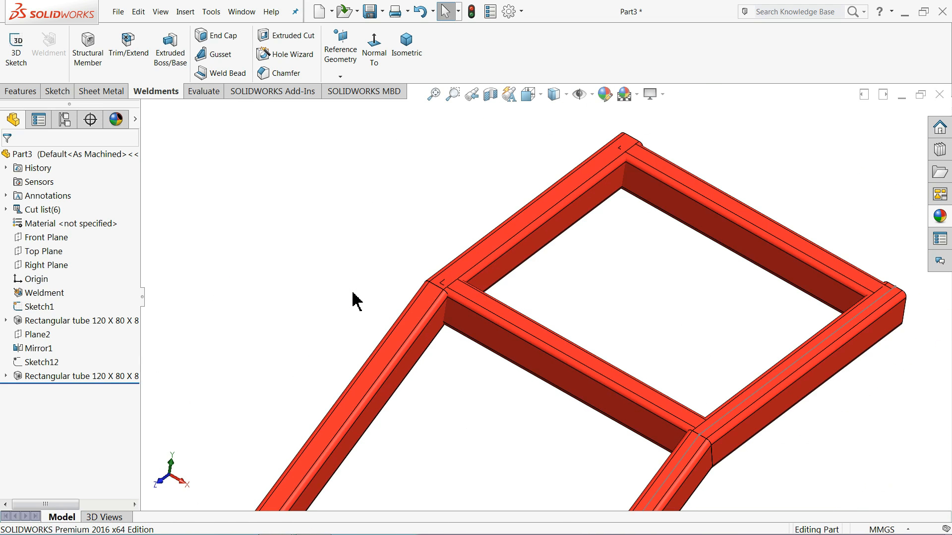
scroll(550, 342, "up", 2)
scroll(684, 389, "down", 5)
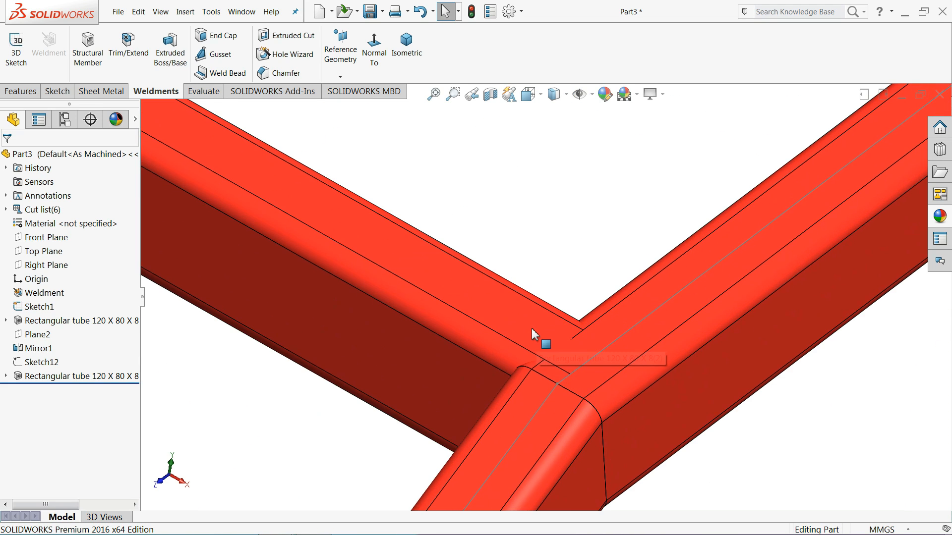
left_click(518, 342)
left_click(603, 386)
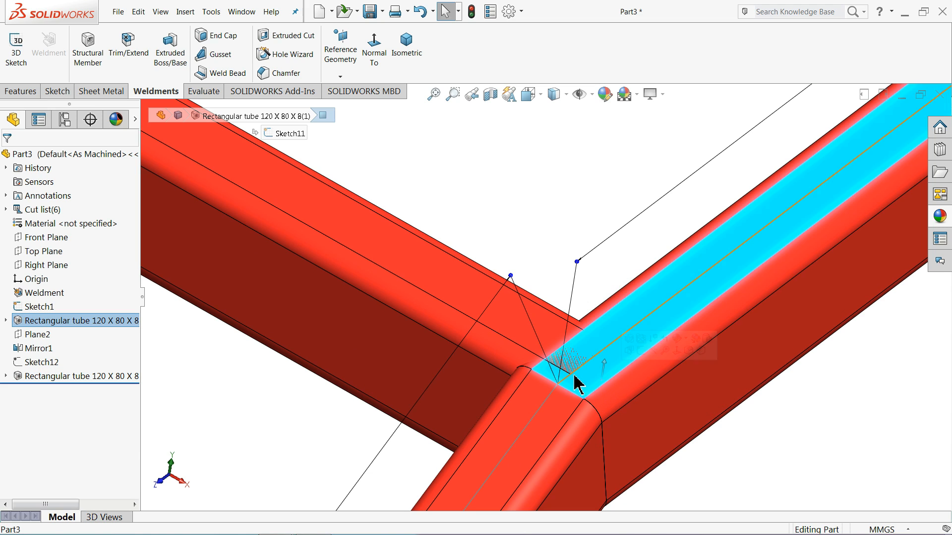
left_click(515, 341)
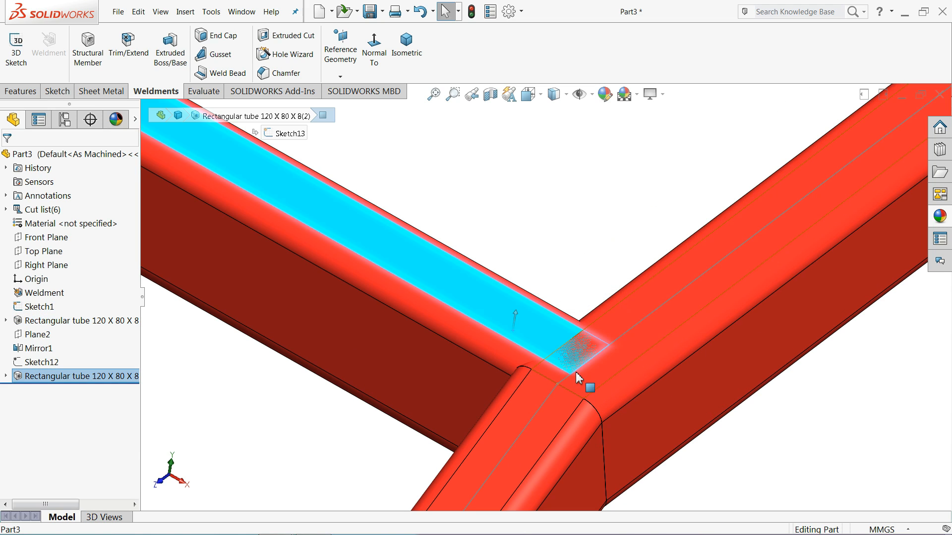
scroll(489, 318, "up", 5)
left_click(521, 240)
Trim both cross members with Trim/Extend, using the two landing tubes of the side members as the trimming boundary bodies.
middle_click_drag(521, 240, 538, 218)
scroll(523, 205, "down", 3)
scroll(539, 218, "down", 1)
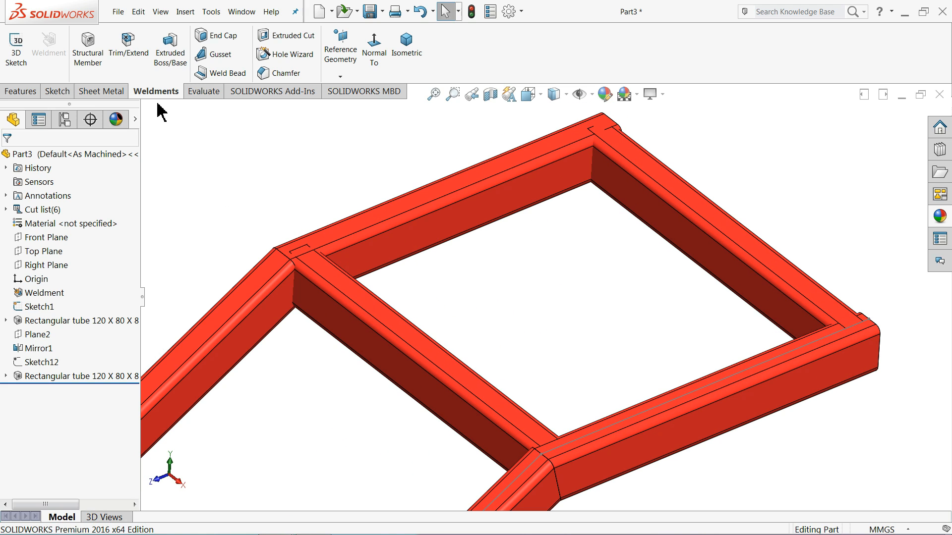
left_click(128, 50)
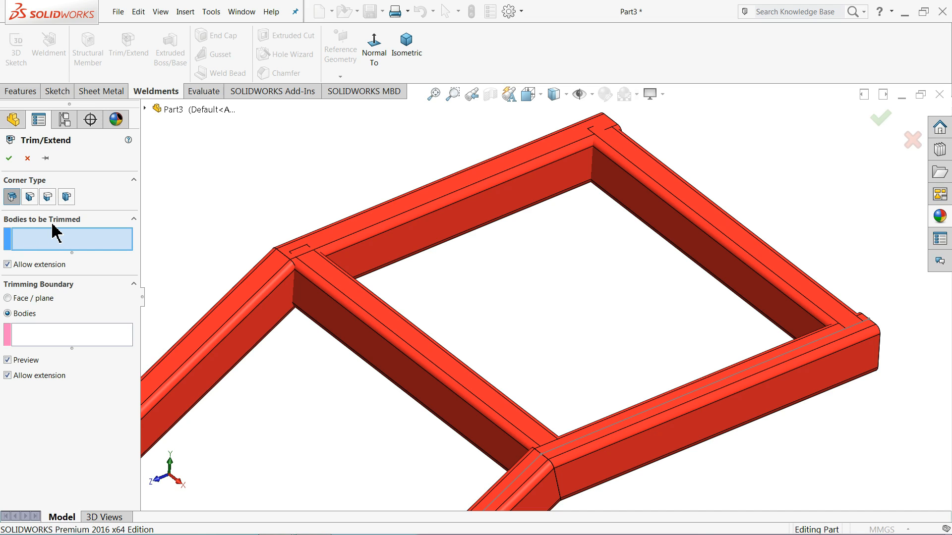
left_click(386, 334)
left_click(694, 241)
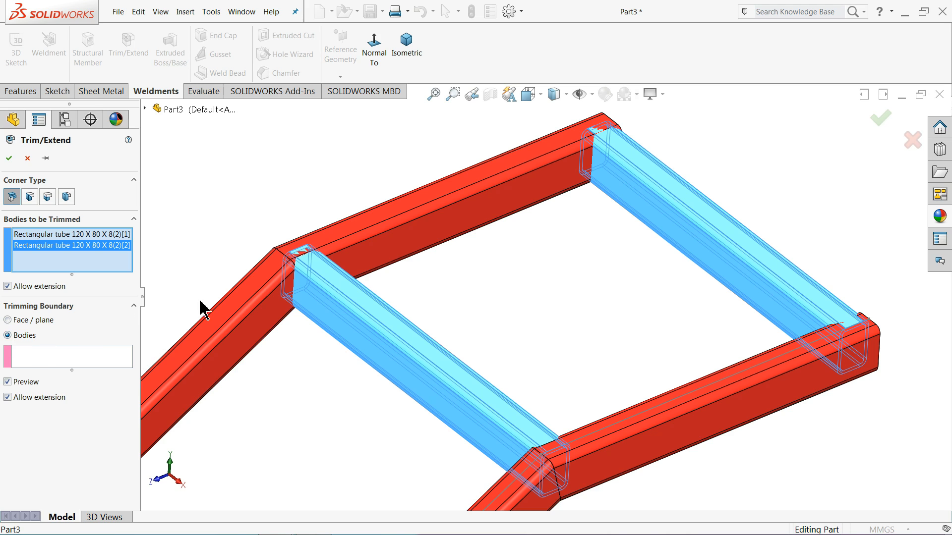
left_click(61, 364)
left_click(404, 234)
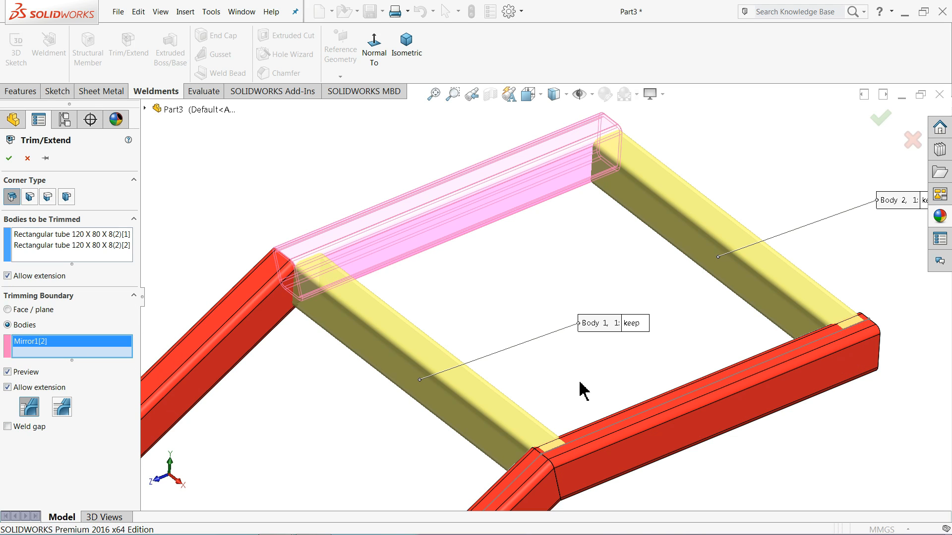
left_click(589, 434)
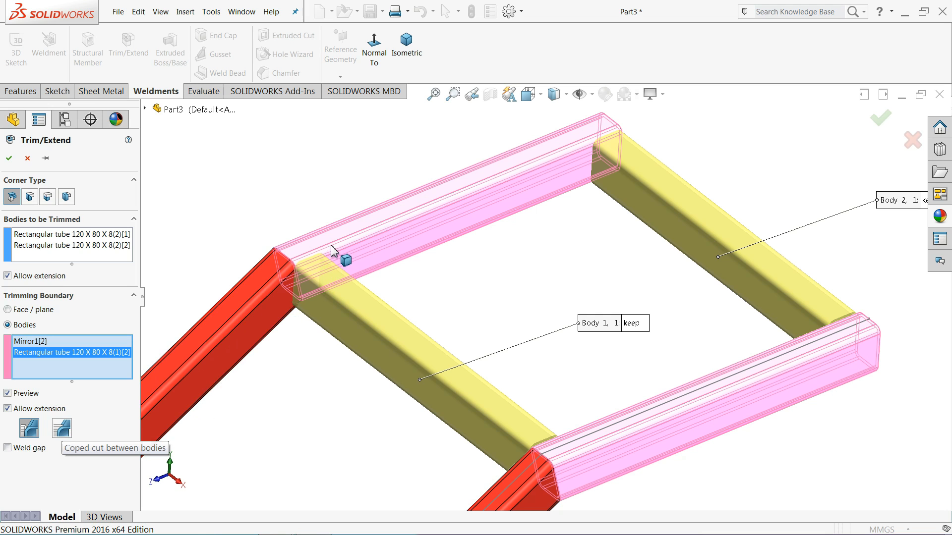
left_click(9, 159)
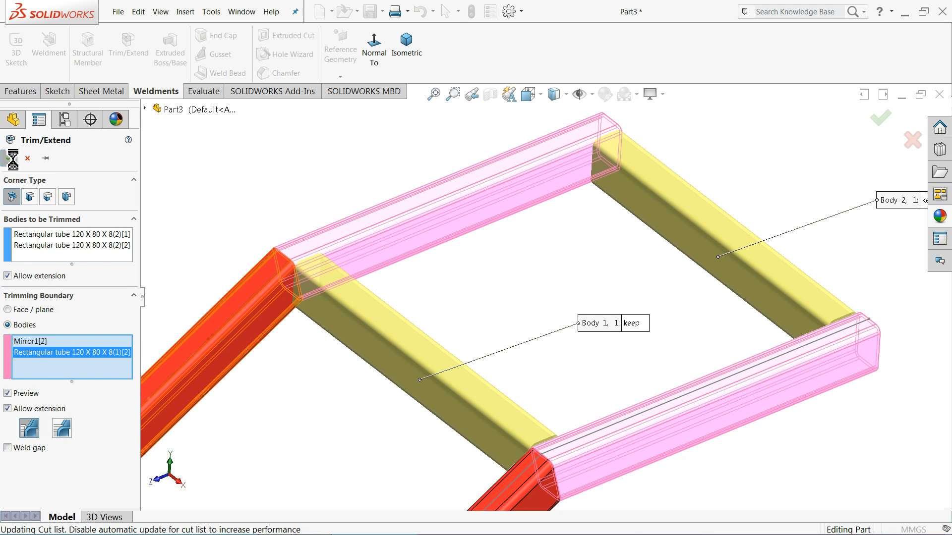
Examine the trimmed joint between the bend cross member and the mirrored side member, including the whole frame.
scroll(228, 293, "down", 5)
middle_click_drag(337, 258, 308, 215)
left_click(373, 285)
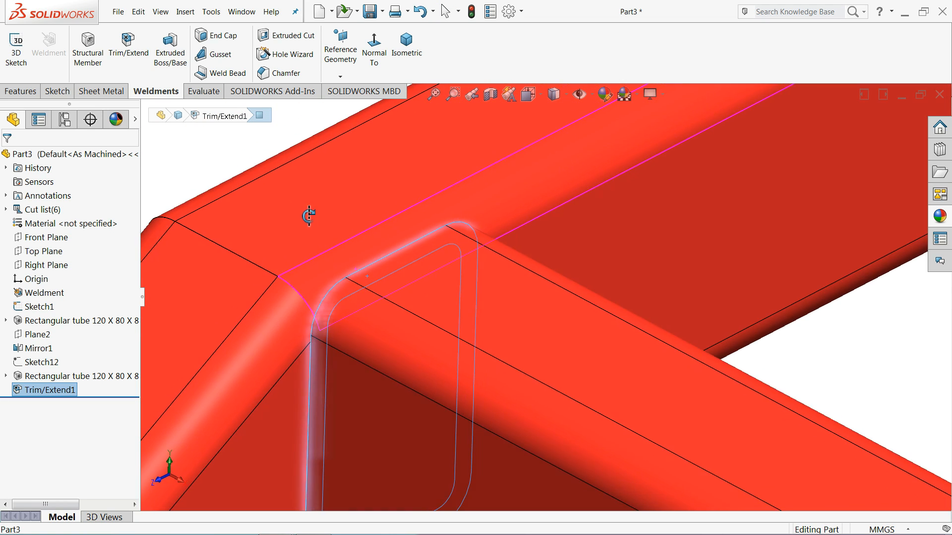
left_click(244, 149)
scroll(342, 243, "up", 6)
scroll(433, 298, "up", 8)
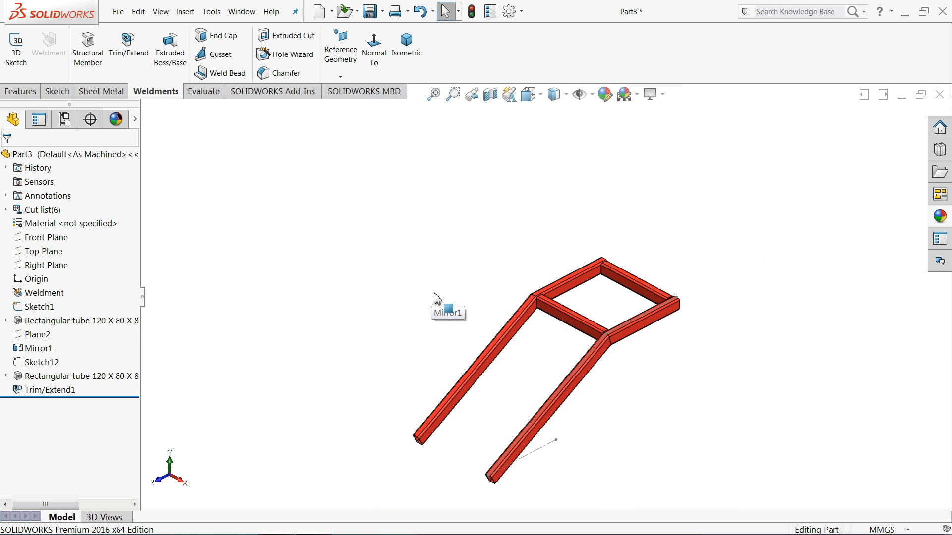
scroll(610, 356, "down", 4)
mouse_move(598, 333)
middle_mouse_down()
mouse_move(614, 306)
mouse_move(569, 356)
middle_mouse_up()
scroll(587, 339, "up", 2)
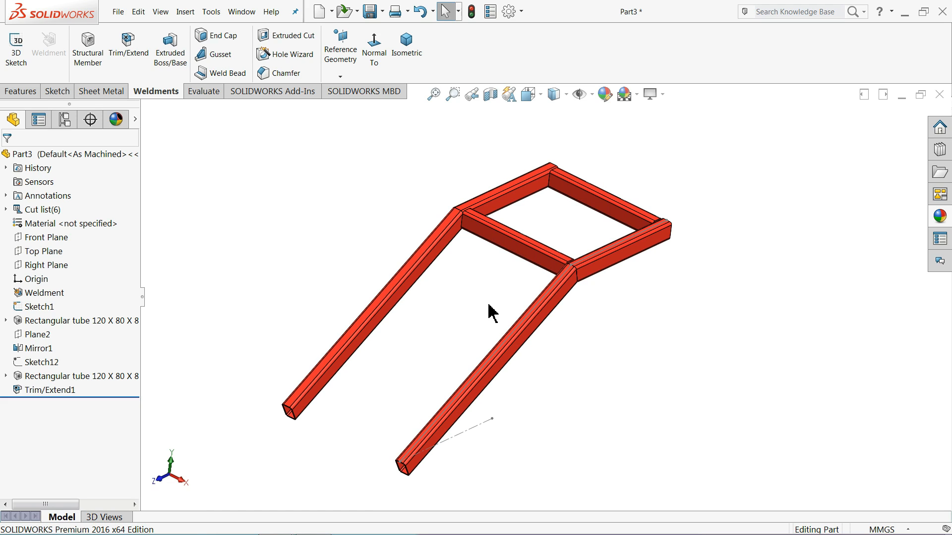
scroll(491, 313, "down", 1)
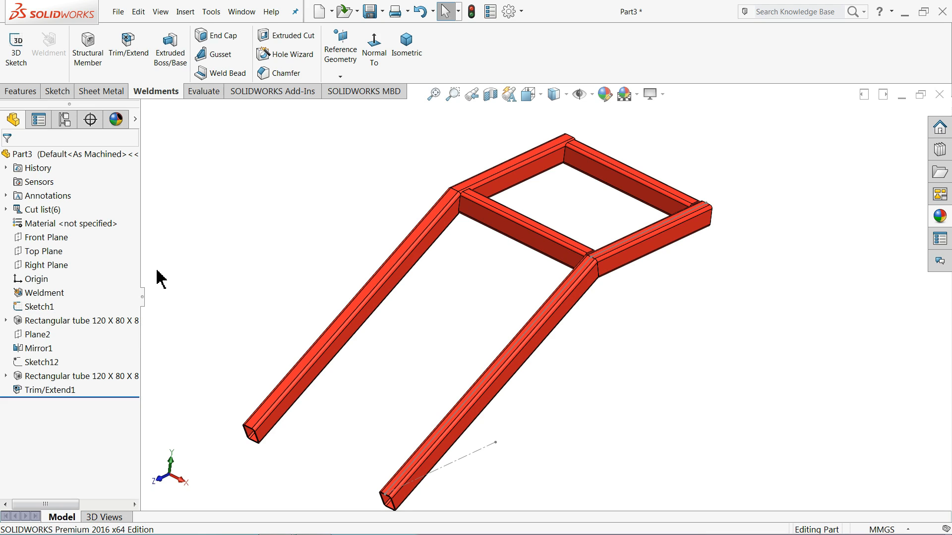
Start a sketch on the inner face of the mirrored sloping side member and view it face-on.
scroll(448, 255, "down", 3)
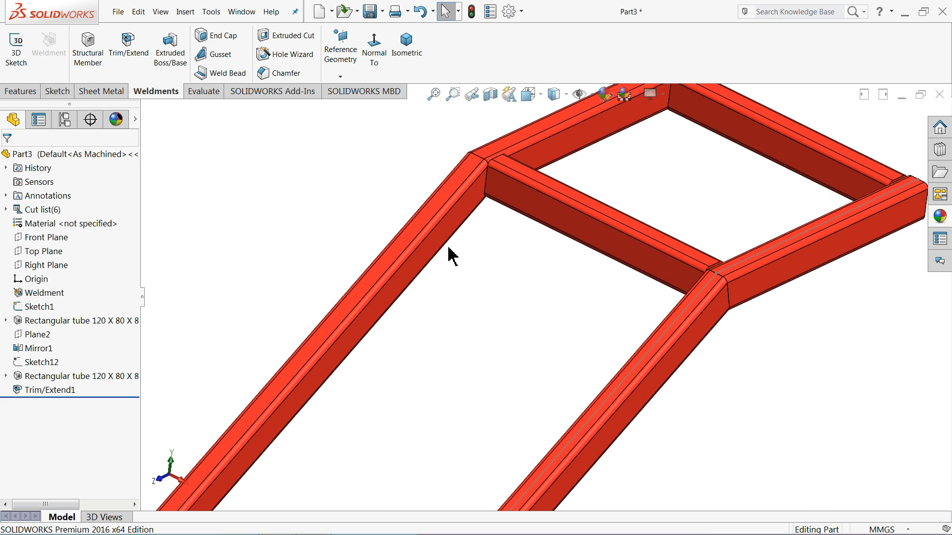
left_click(463, 218)
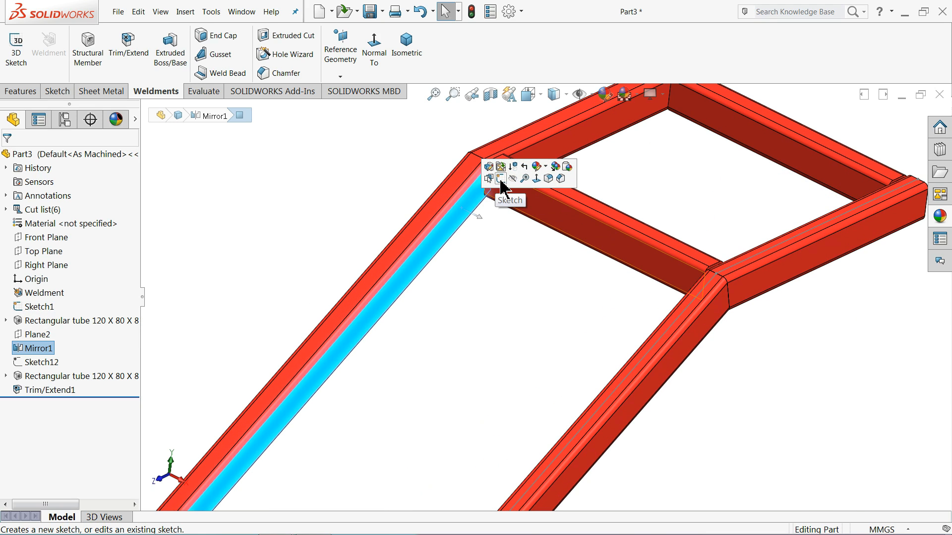
left_click(501, 179)
left_click(548, 56)
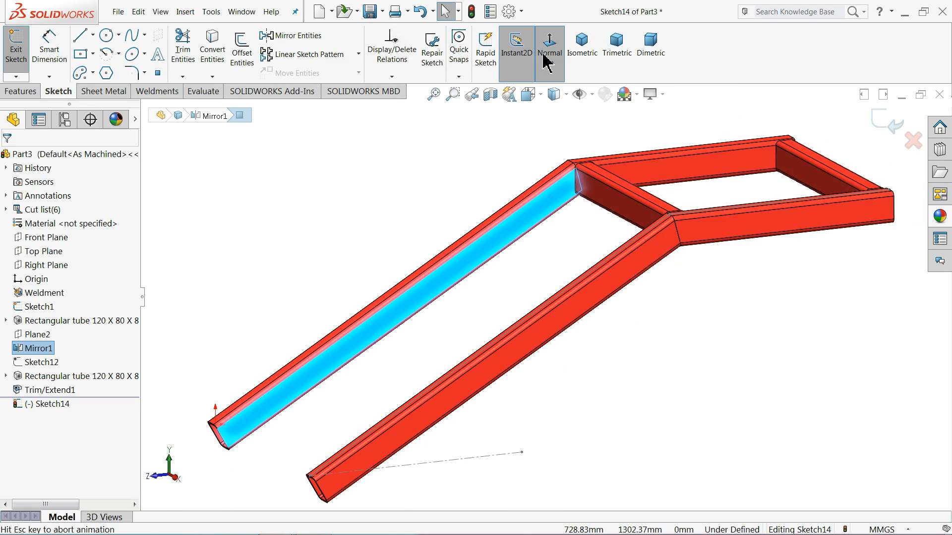
scroll(634, 237, "down", 3)
scroll(458, 228, "down", 1)
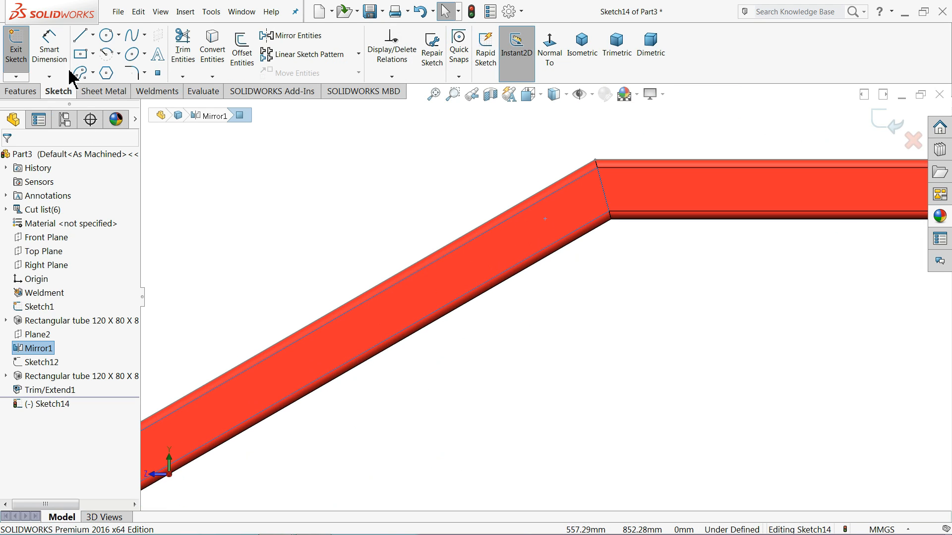
Sketch a line about 325 mm long starting on the sloping member's upper edge and make it horizontal.
left_click(80, 36)
scroll(543, 238, "down", 2)
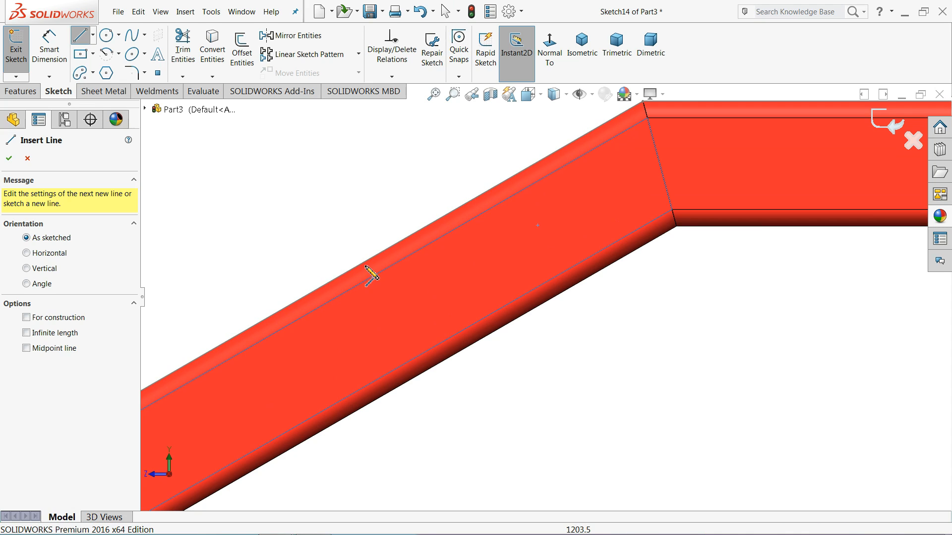
left_click(300, 299)
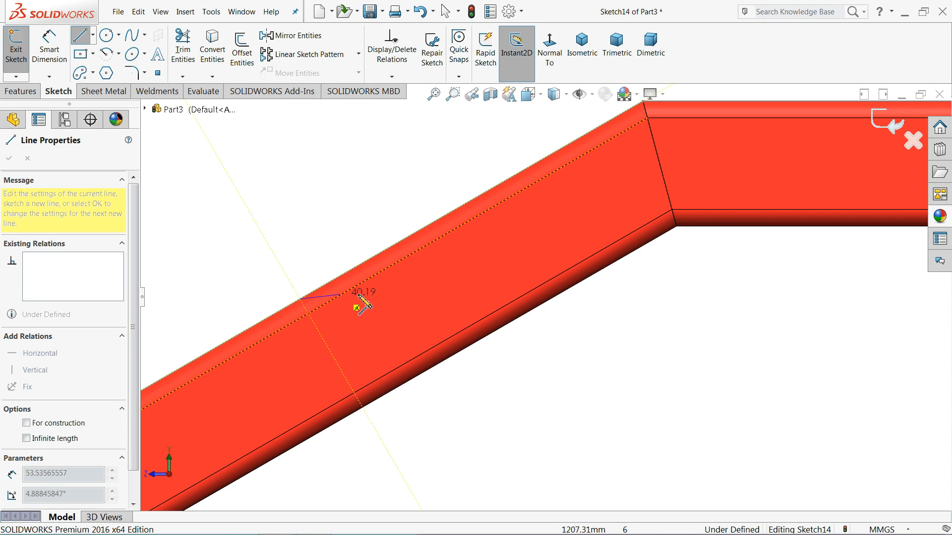
left_click(638, 304)
right_click(727, 304)
left_click(727, 304)
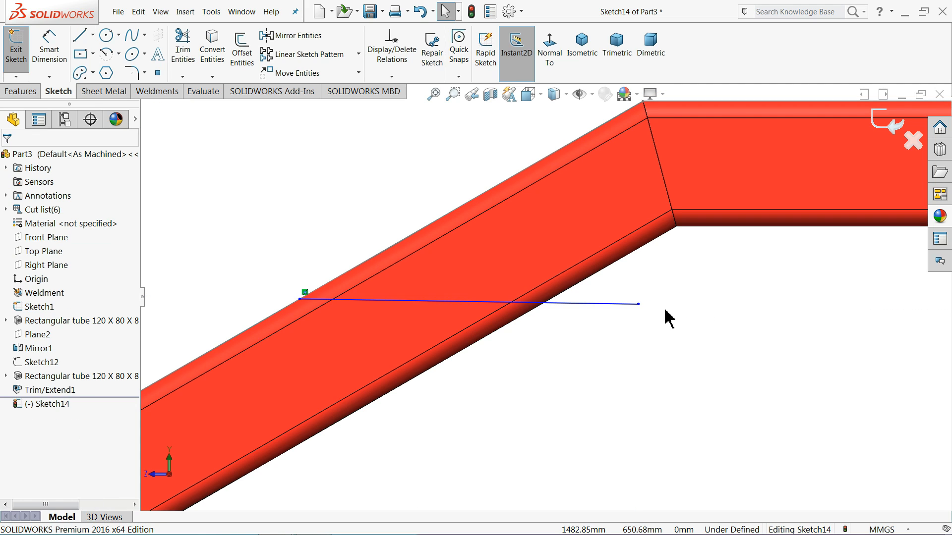
left_click(595, 307)
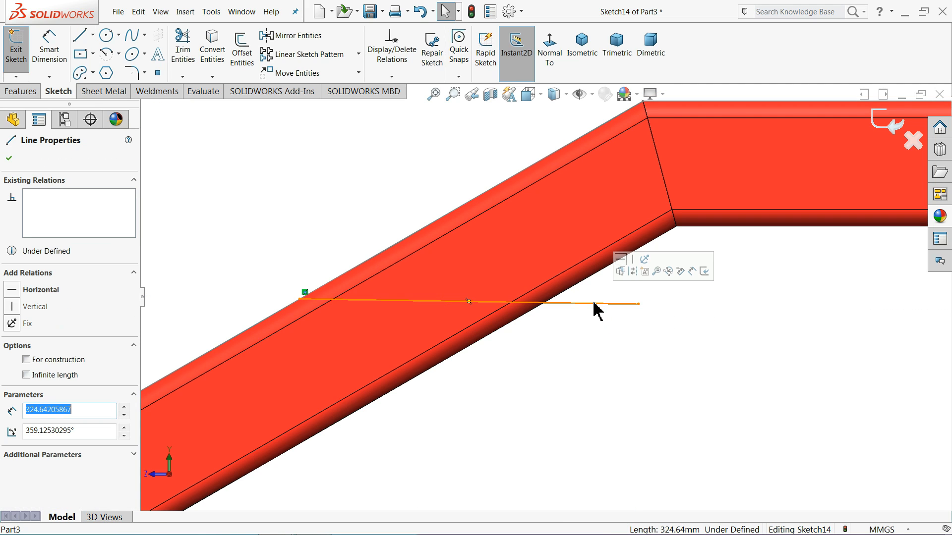
left_click(621, 271)
left_click(627, 345)
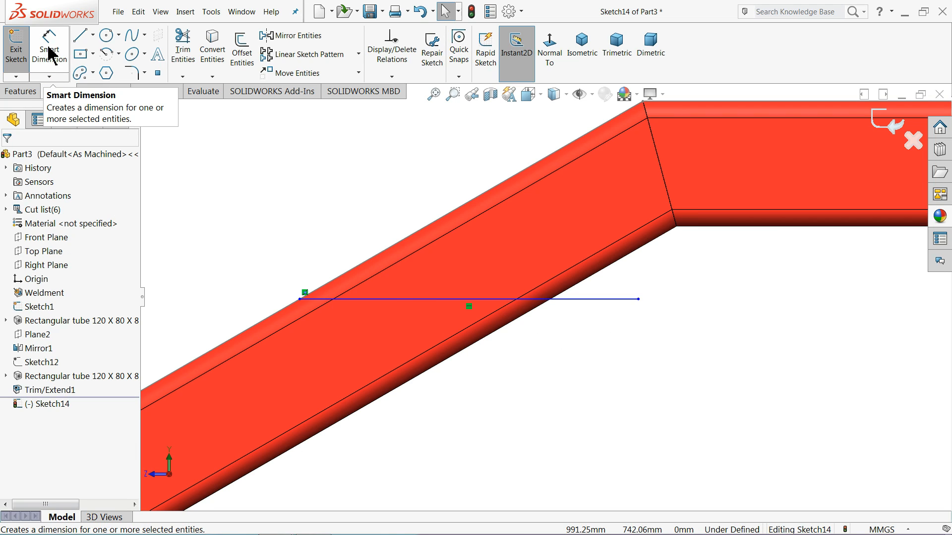
Draw centerlines from the line's start along the upper edge to the bend corner, then down to the line's free end.
left_click(93, 35)
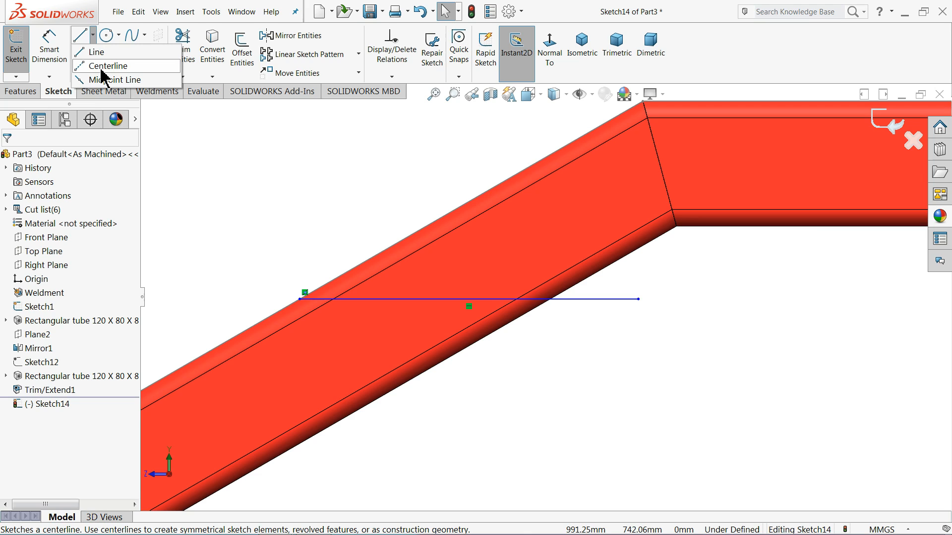
left_click(101, 66)
scroll(446, 195, "up", 3)
scroll(533, 247, "down", 4)
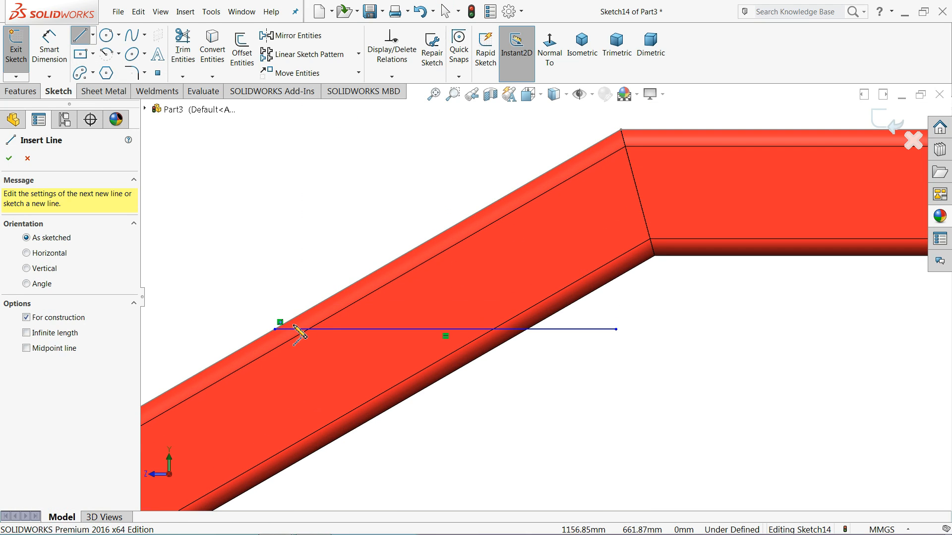
left_click(276, 330)
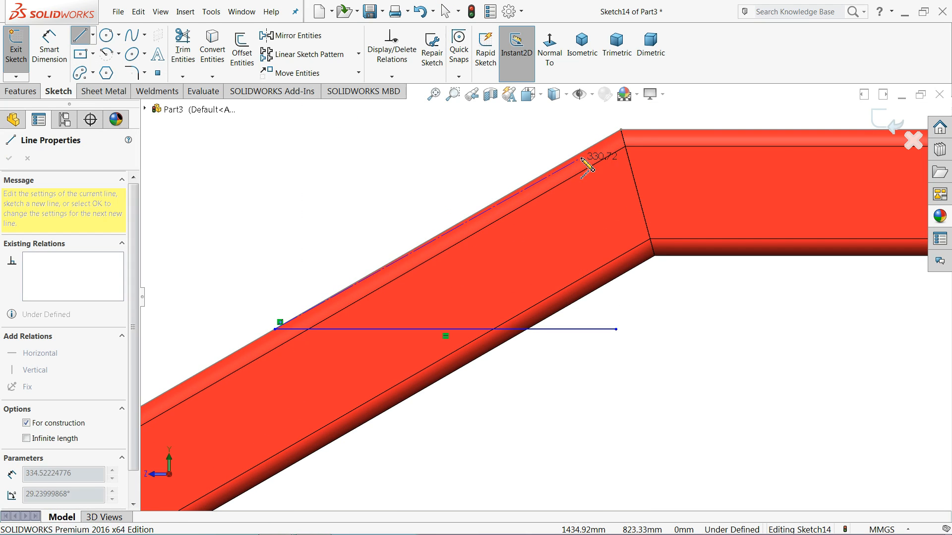
left_click(621, 130)
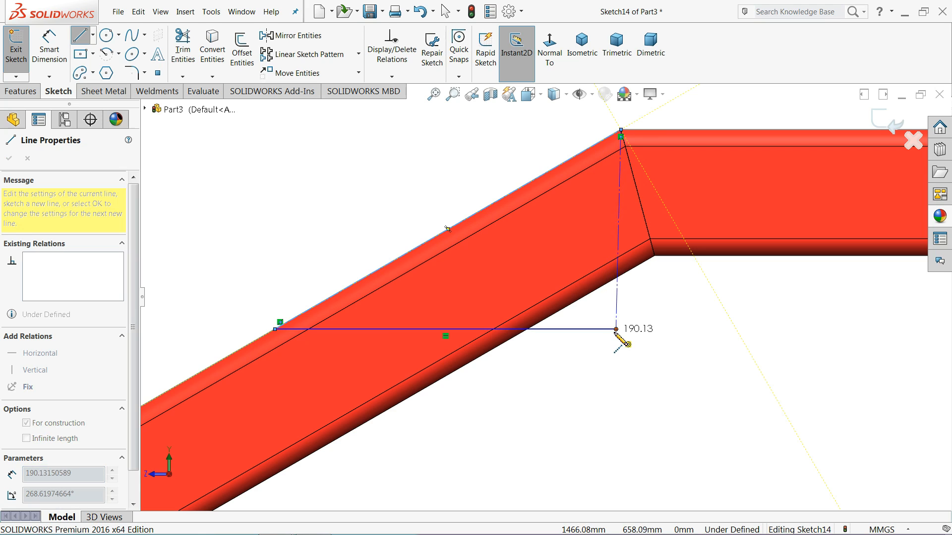
right_click(651, 319)
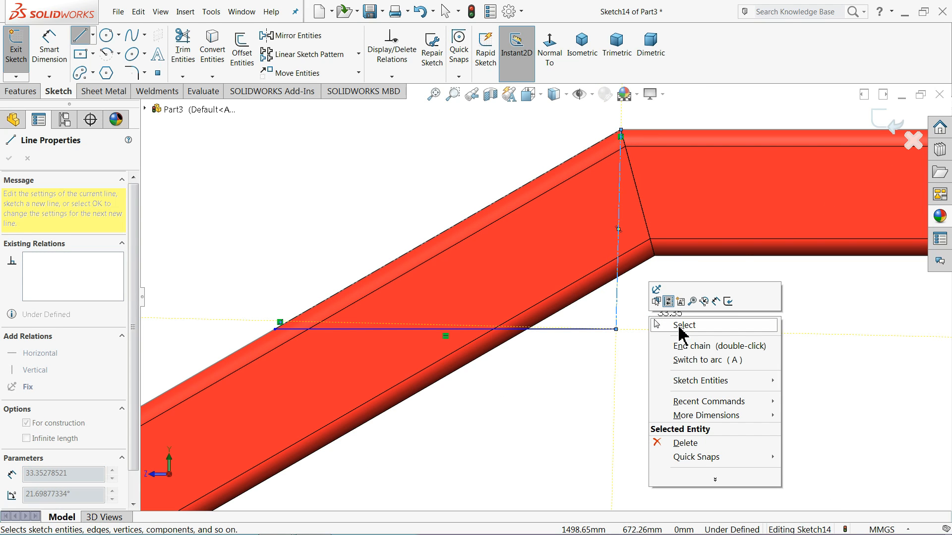
left_click(682, 325)
Make the centerline between the bend corner and the line's free end vertical.
left_click(618, 280)
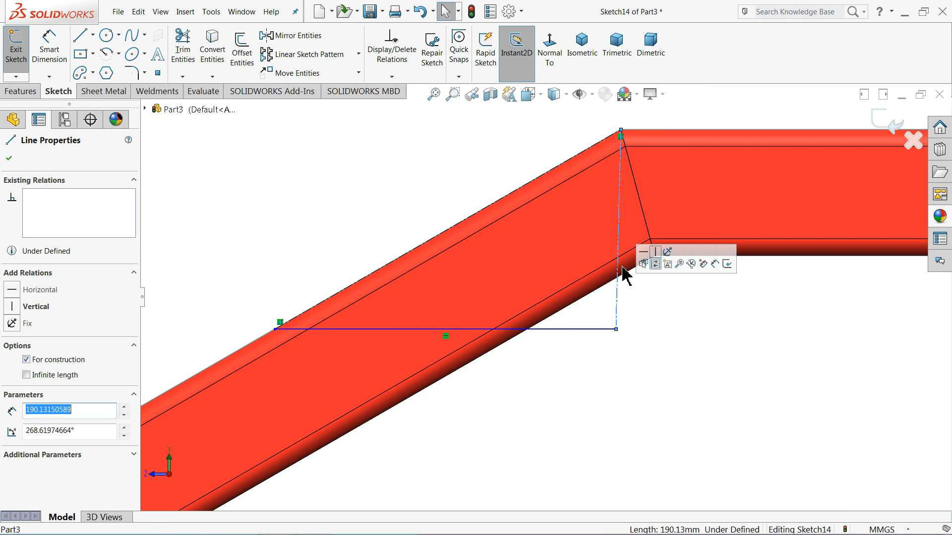
left_click(656, 252)
left_click(653, 331)
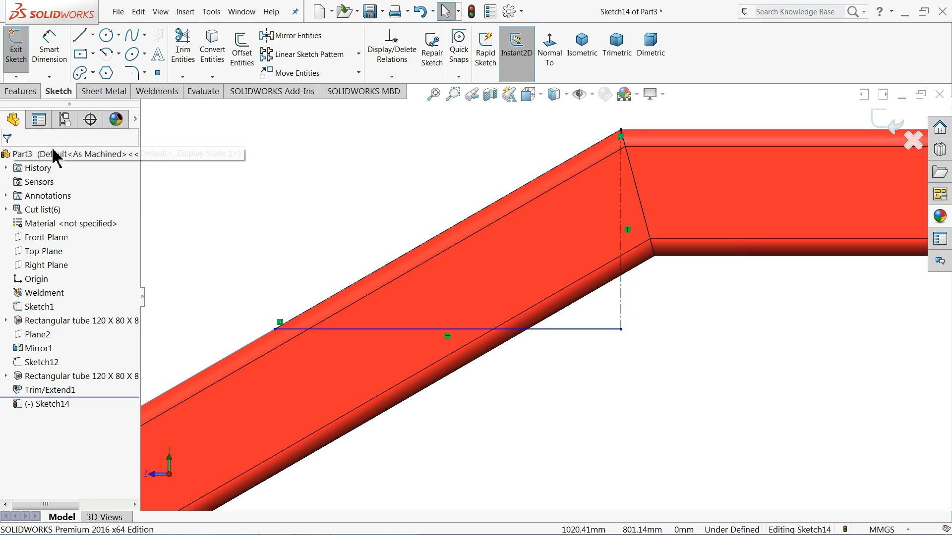
Dimension the sloping centerline along the upper edge to 340 mm.
left_click(49, 49)
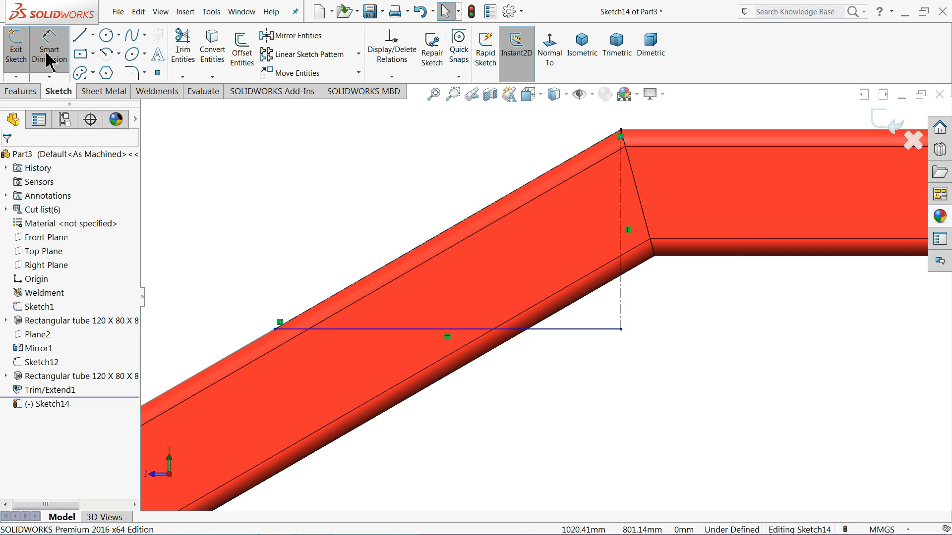
left_click(419, 253)
left_click(406, 222)
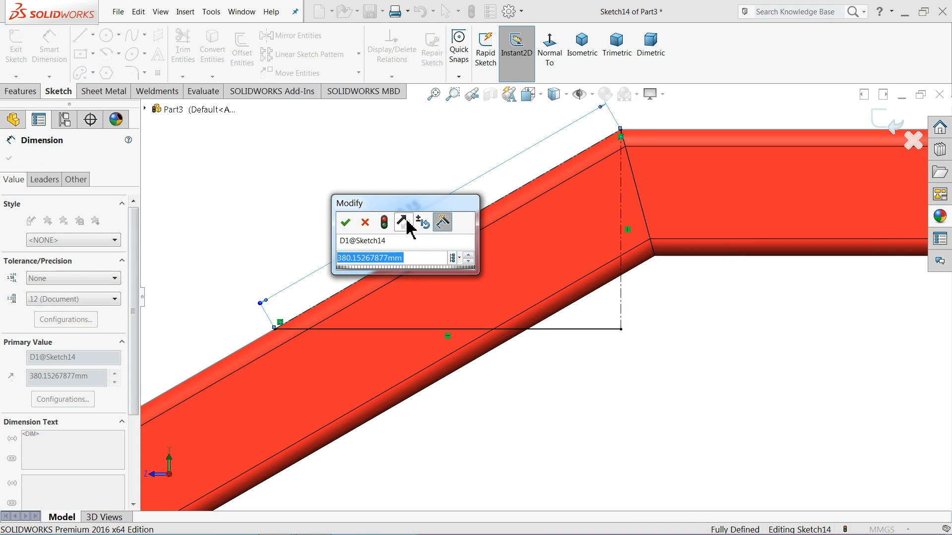
type("340")
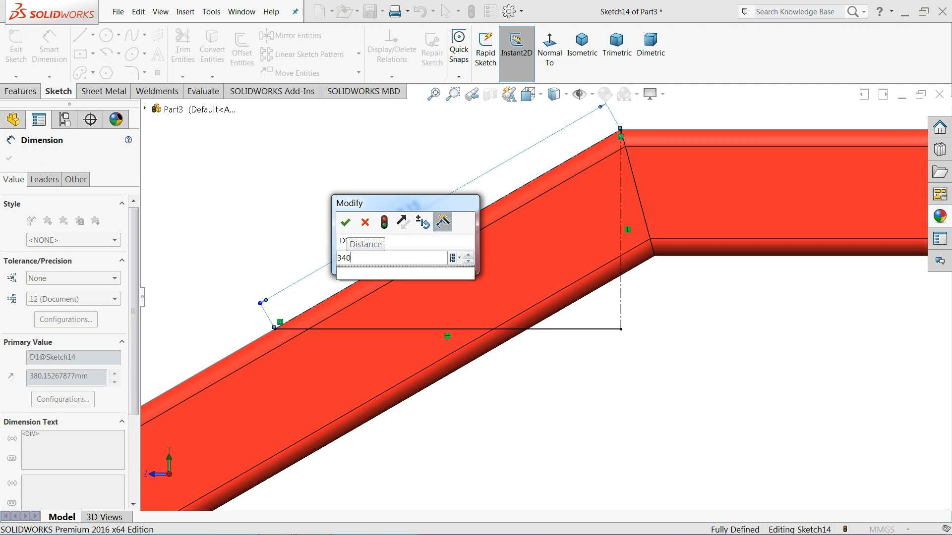
left_click(342, 225)
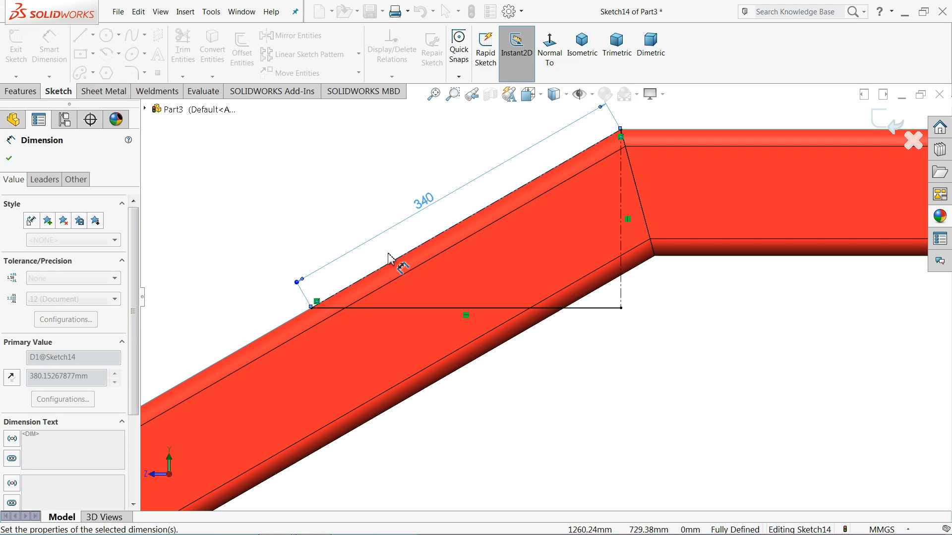
Add a driven dimension for the vertical centerline's length.
left_click(622, 250)
left_click(687, 289)
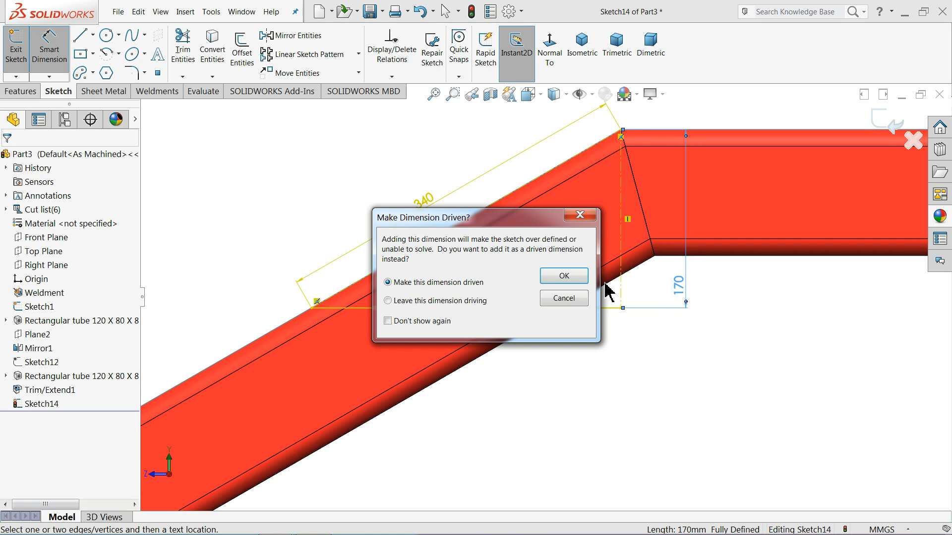
left_click(560, 276)
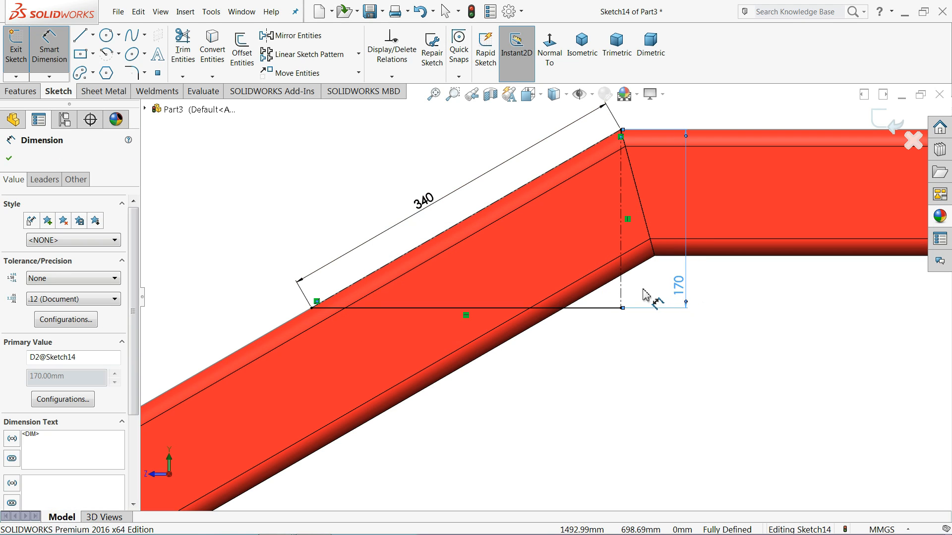
scroll(591, 302, "up", 3)
left_click(587, 374)
Create a 5 mm thick base flange from the sketched step line, extending up to the inner face of the opposite side member.
scroll(530, 322, "up", 3)
middle_click_drag(306, 189, 341, 232)
scroll(336, 231, "up", 3)
scroll(404, 252, "down", 3)
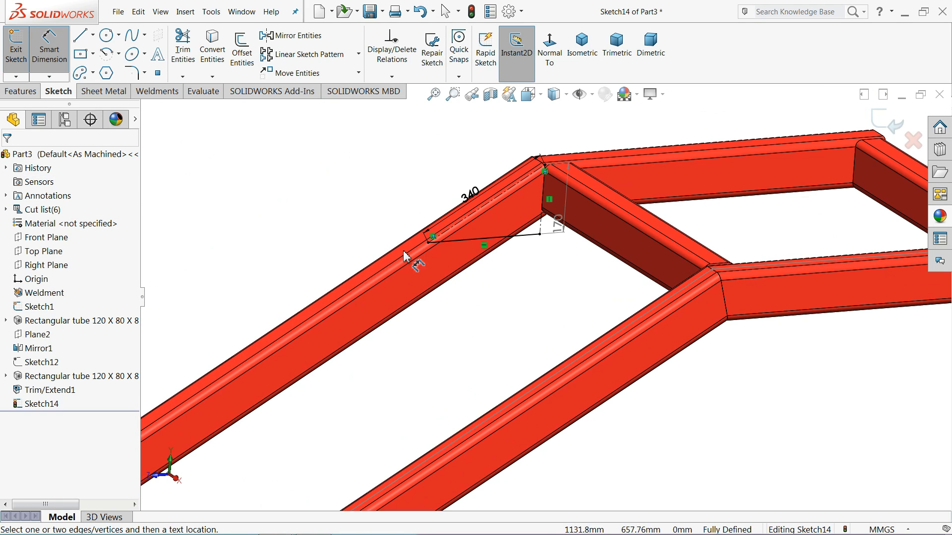
scroll(453, 273, "down", 3)
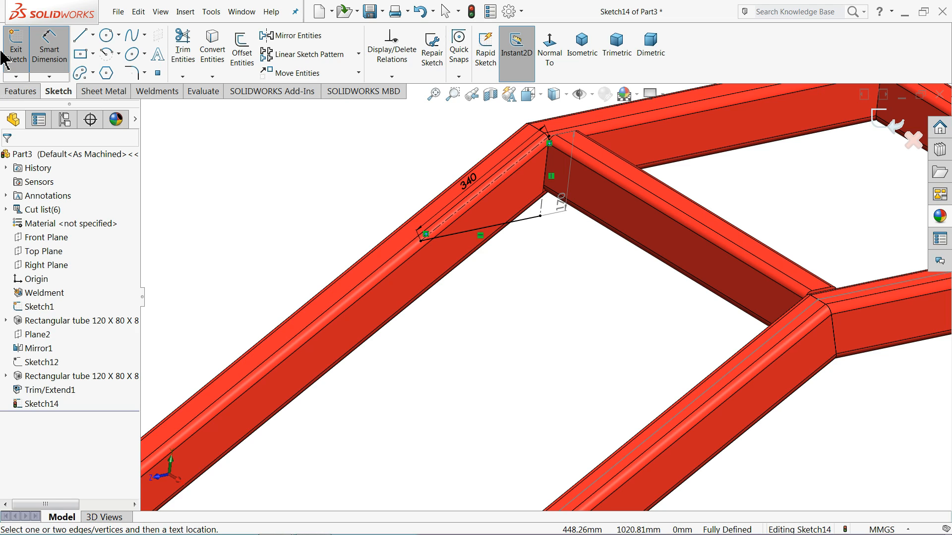
left_click(117, 94)
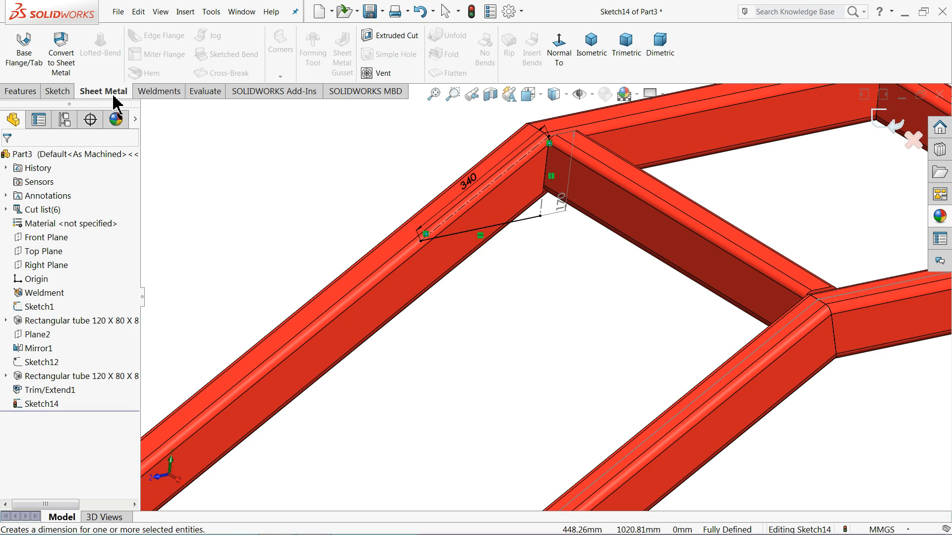
left_click(26, 69)
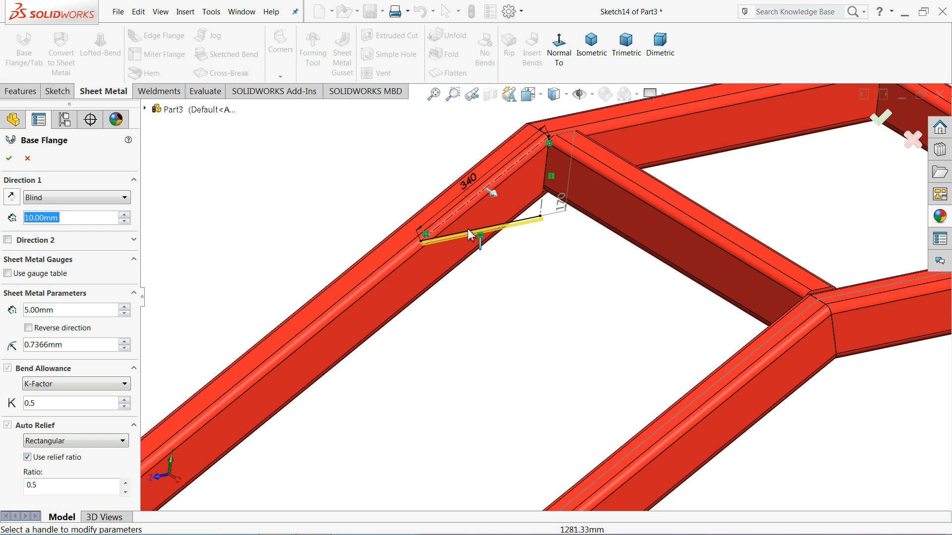
left_click(40, 199)
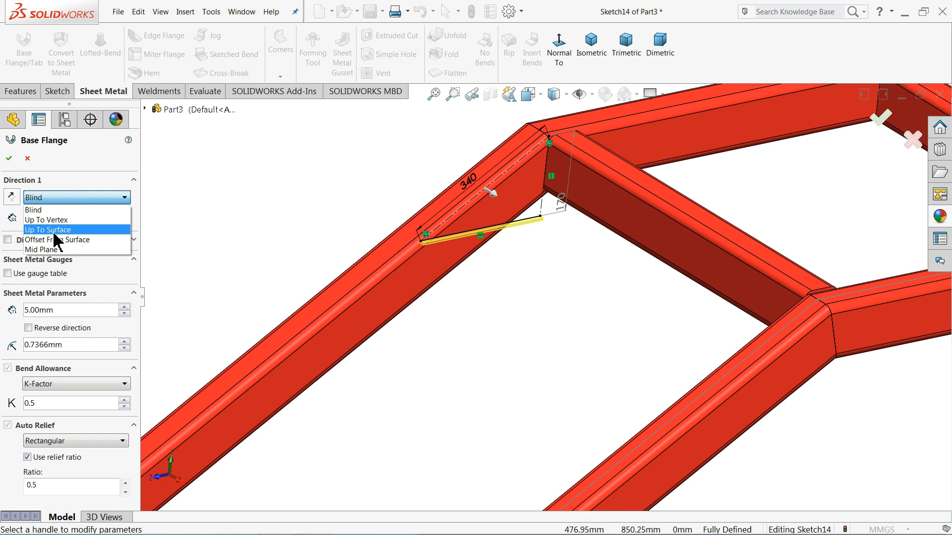
left_click(55, 231)
scroll(493, 287, "up", 8)
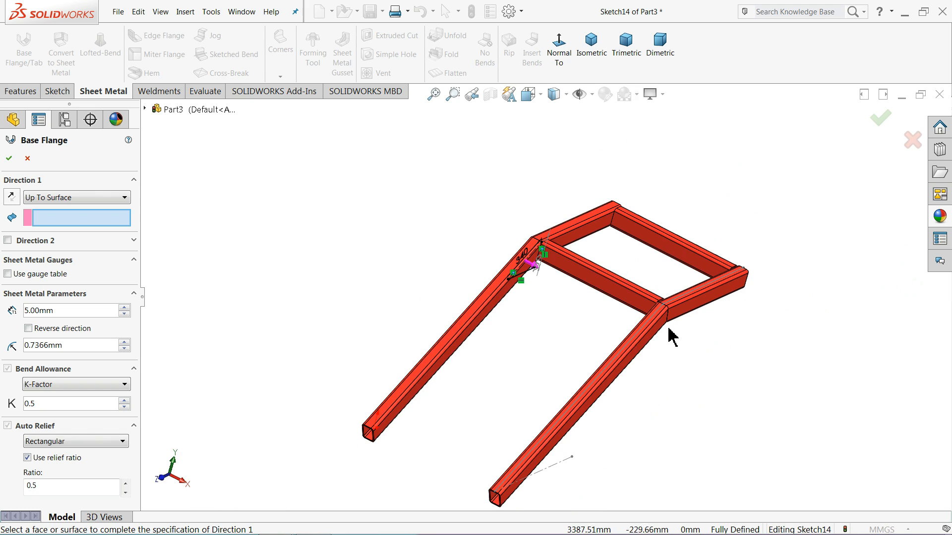
scroll(670, 328, "down", 4)
middle_click_drag(581, 313, 637, 345)
scroll(584, 317, "down", 2)
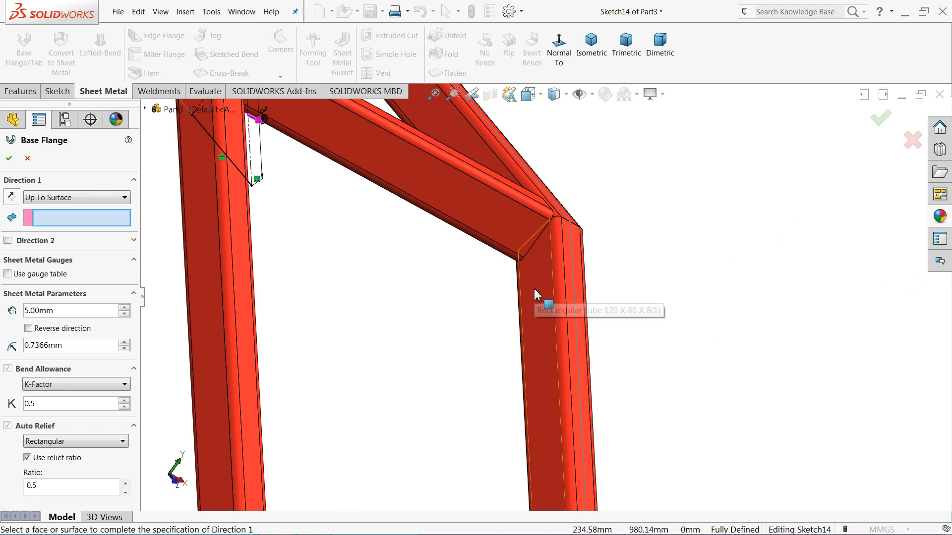
left_click(534, 294)
middle_click_drag(549, 302, 289, 285)
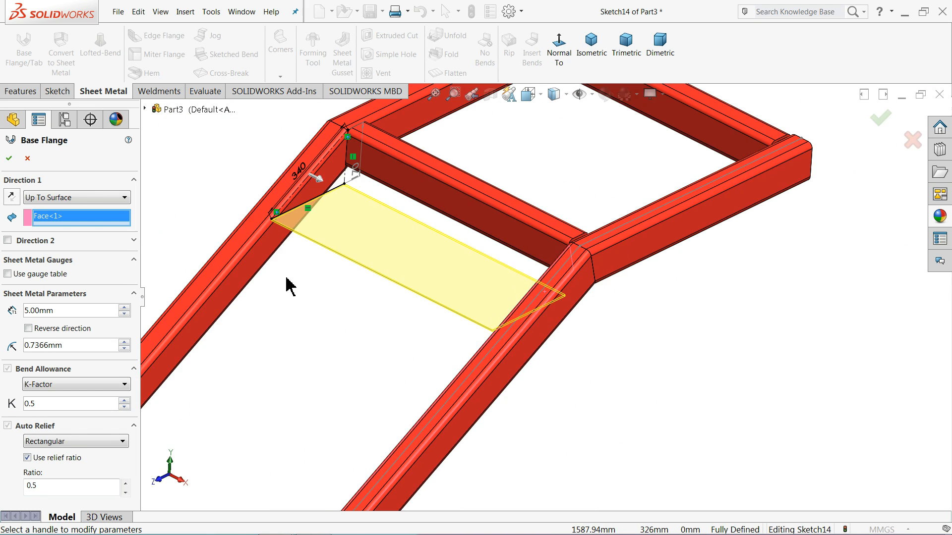
scroll(315, 227, "down", 2)
scroll(334, 254, "down", 3)
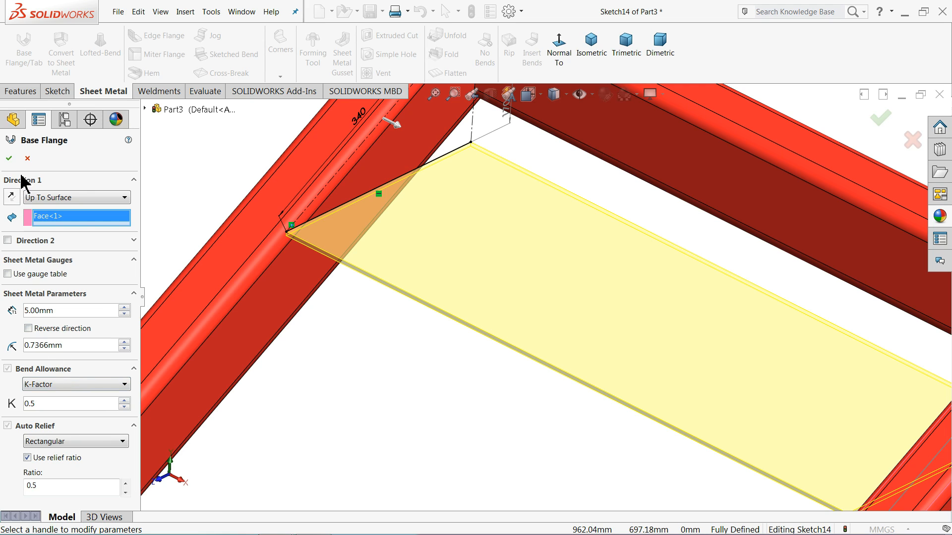
left_click(7, 160)
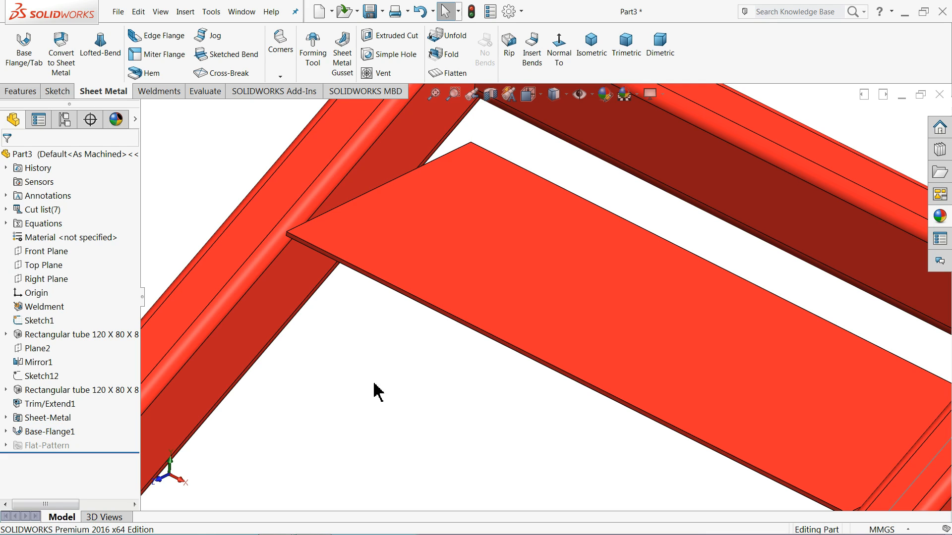
Apply the default color appearance to the base flange.
left_click(50, 432)
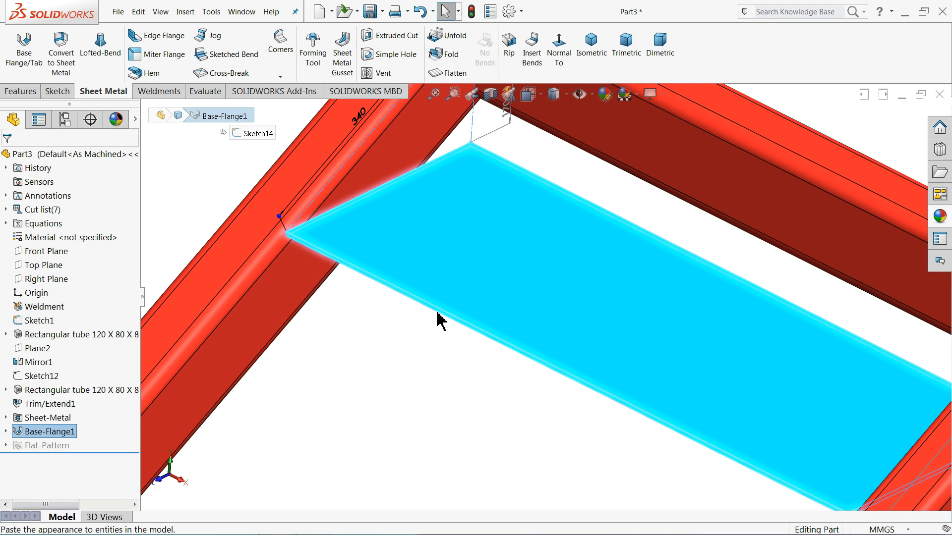
left_click(940, 218)
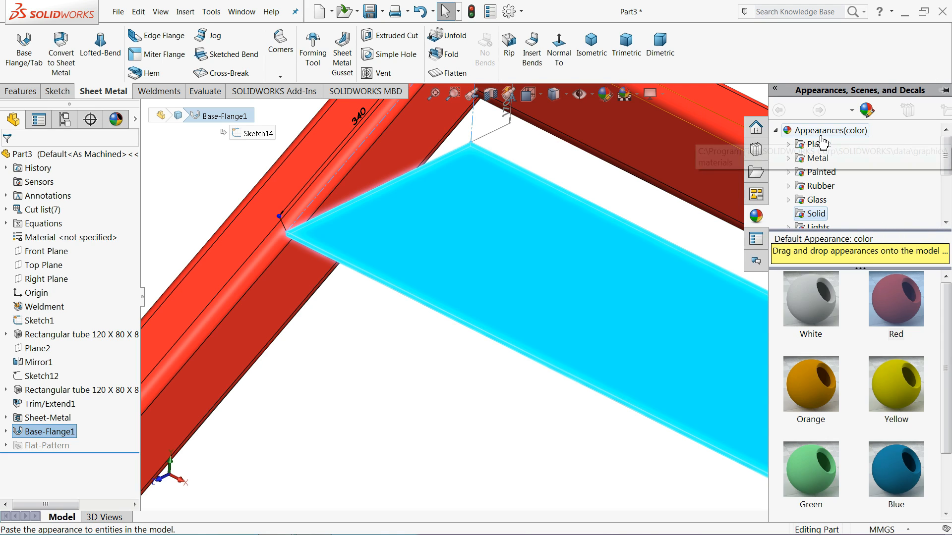
left_click(822, 135)
left_click_drag(814, 325, 542, 323)
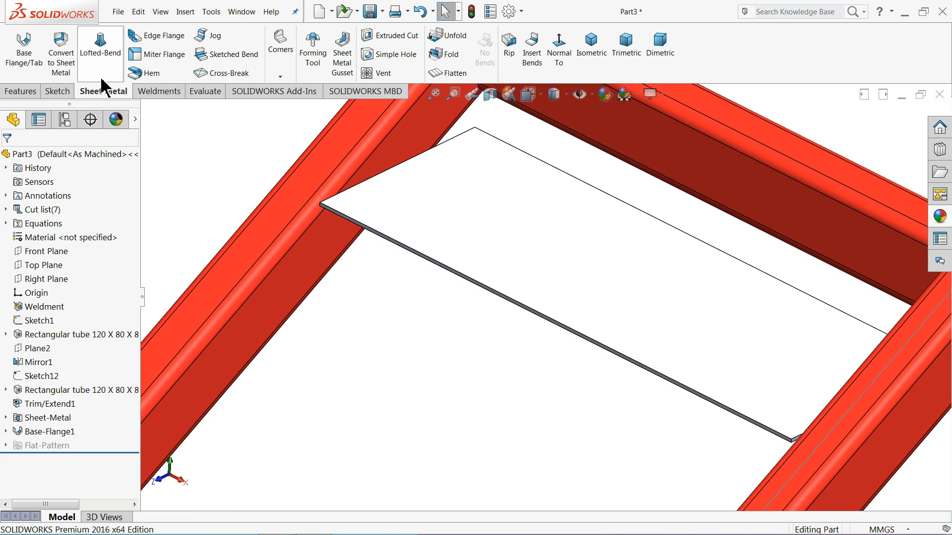
Start a downward 90° edge flange along the step plate's front edge, with a length of 50 mm.
left_click(170, 42)
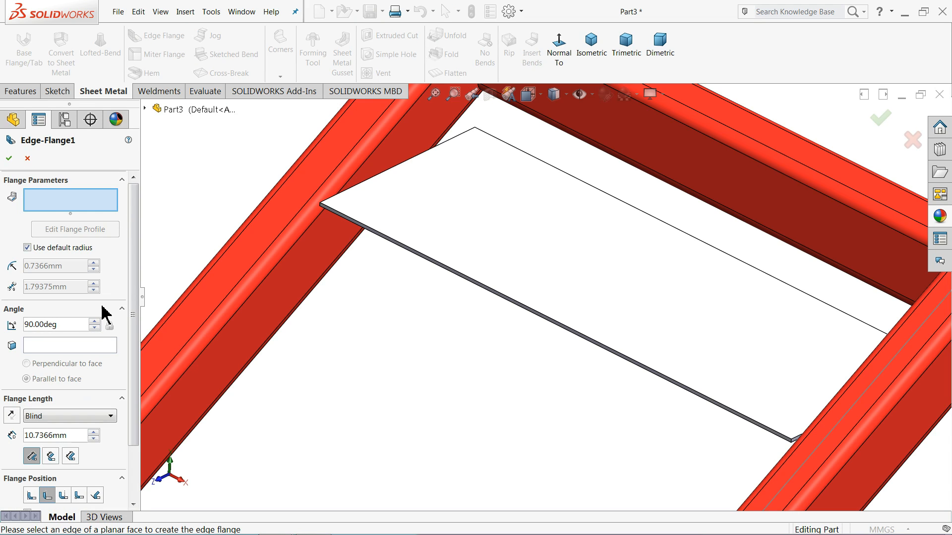
scroll(543, 342, "up", 3)
scroll(545, 347, "down", 4)
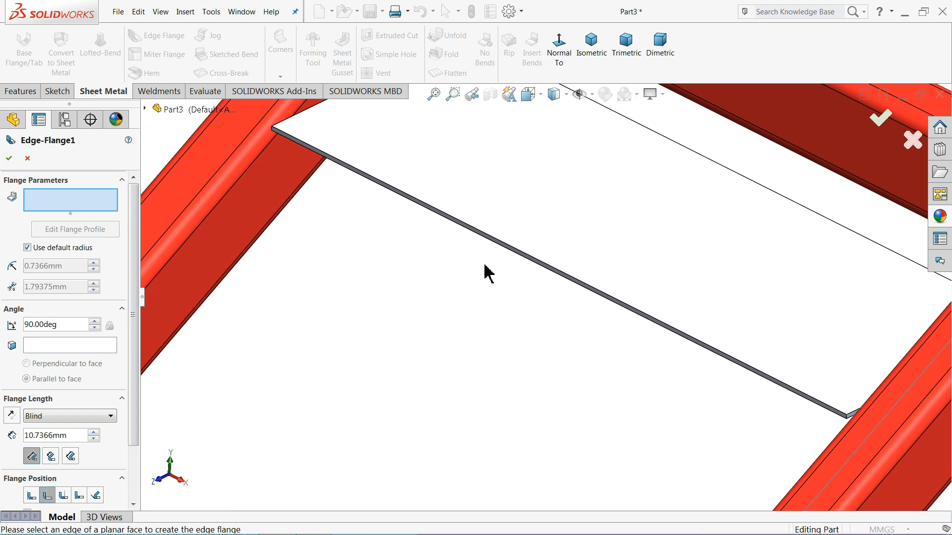
left_click(510, 254)
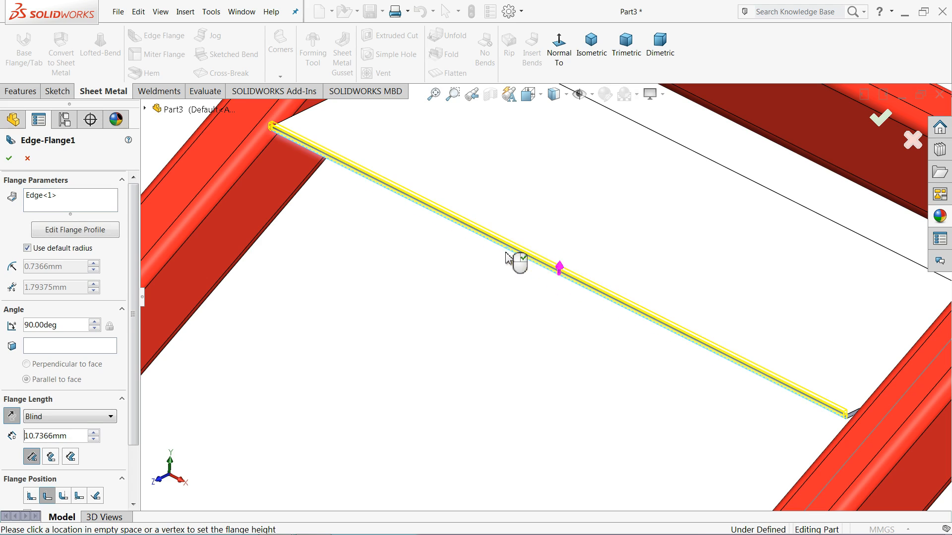
left_click(506, 349)
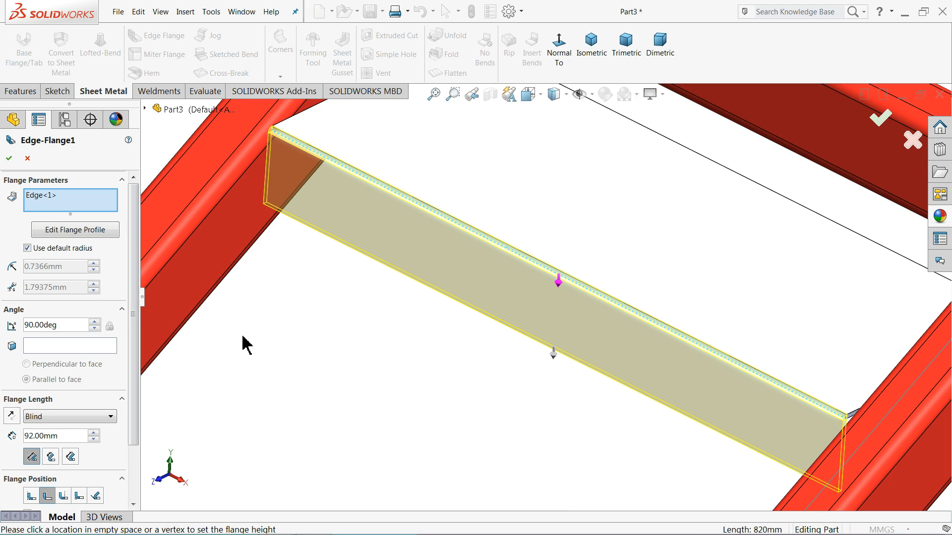
left_click_drag(132, 291, 131, 375)
type("50")
key("Return")
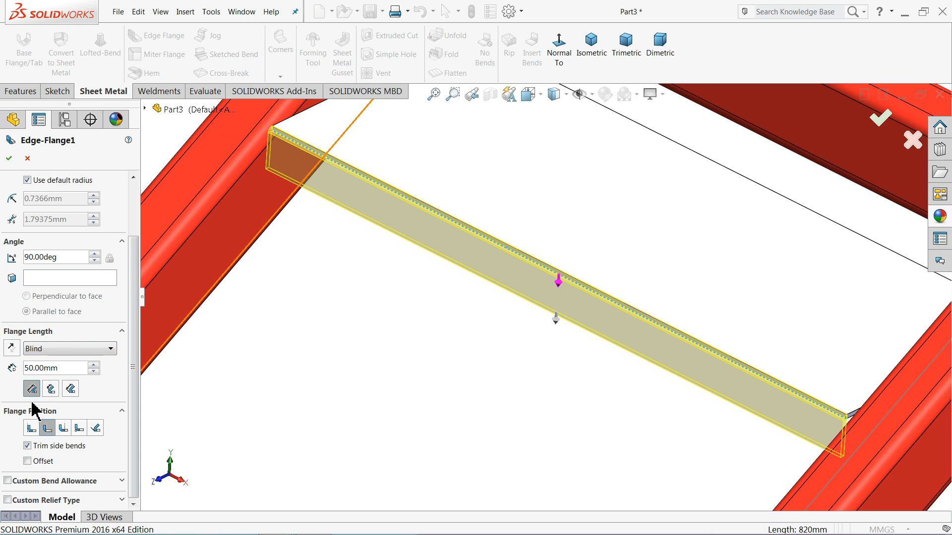
Set the front edge flange's position to Material Inside and finish the flange.
left_click(31, 429)
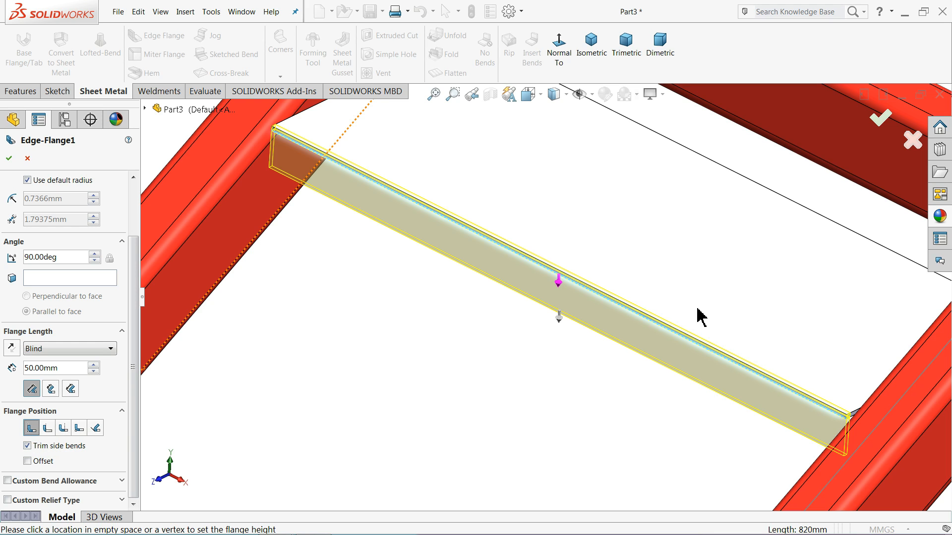
scroll(325, 162, "down", 5)
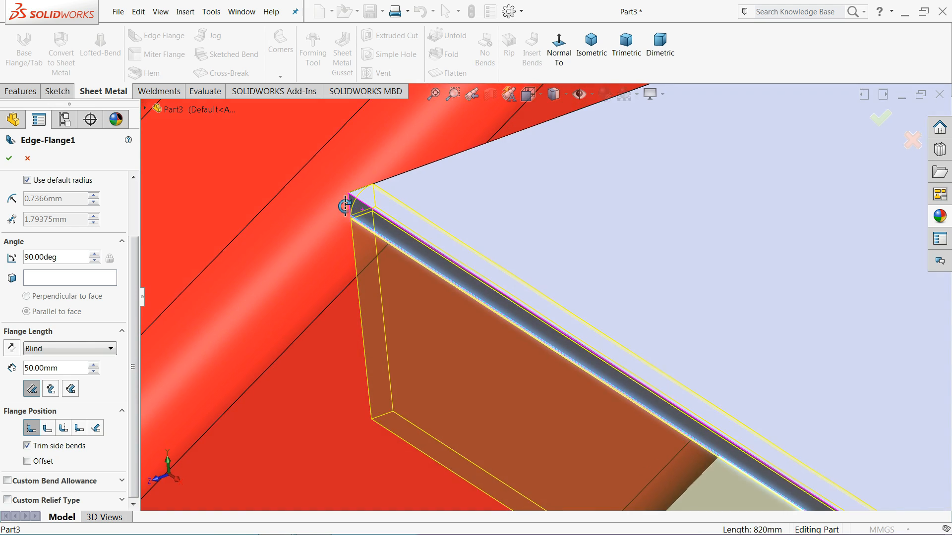
middle_click_drag(345, 206, 329, 185)
scroll(416, 218, "down", 3)
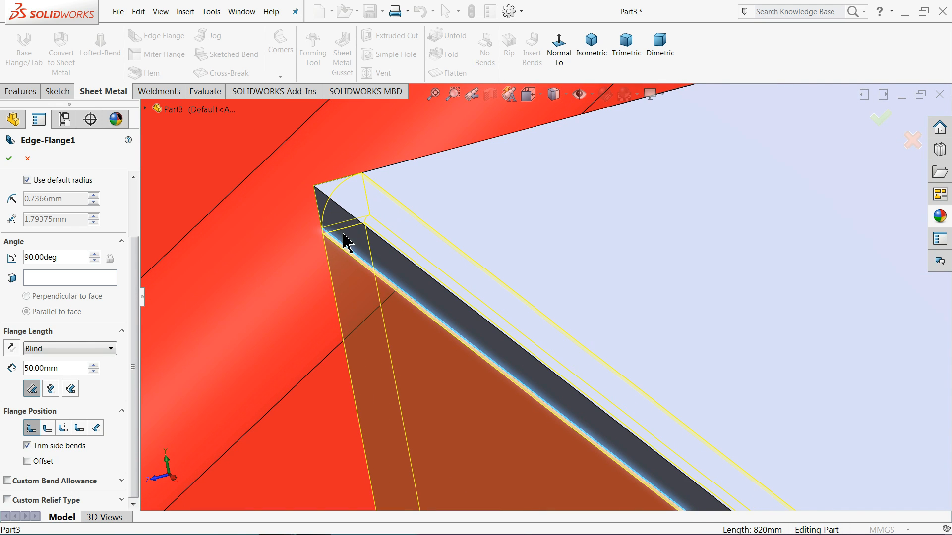
scroll(300, 255, "up", 5)
scroll(475, 285, "up", 6)
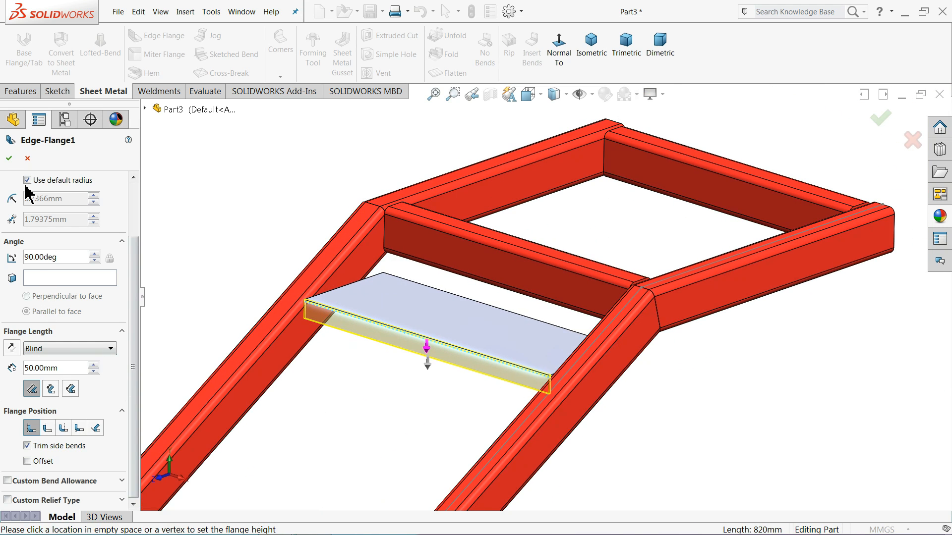
left_click(10, 159)
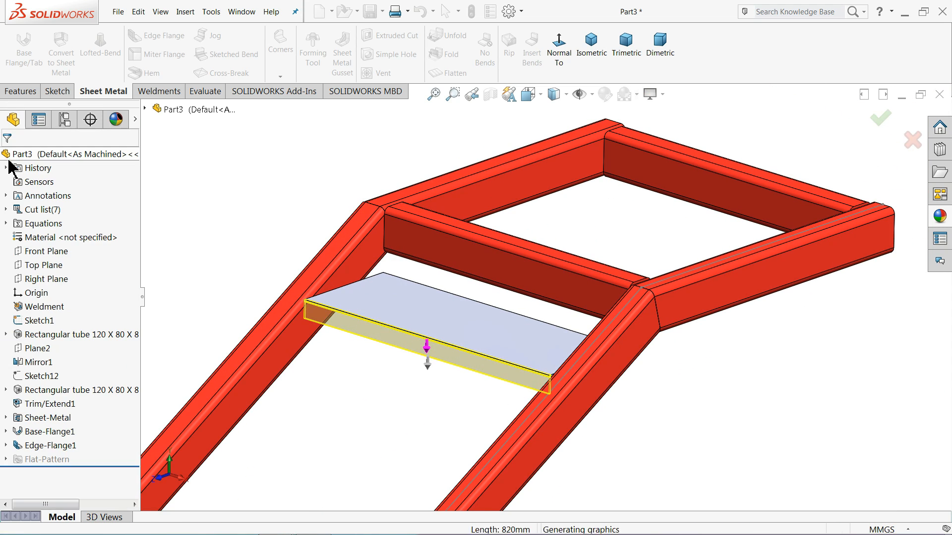
Add an upward 90° edge flange, 50 mm long with Material Inside position, along the step plate's rear edge.
scroll(382, 348, "down", 5)
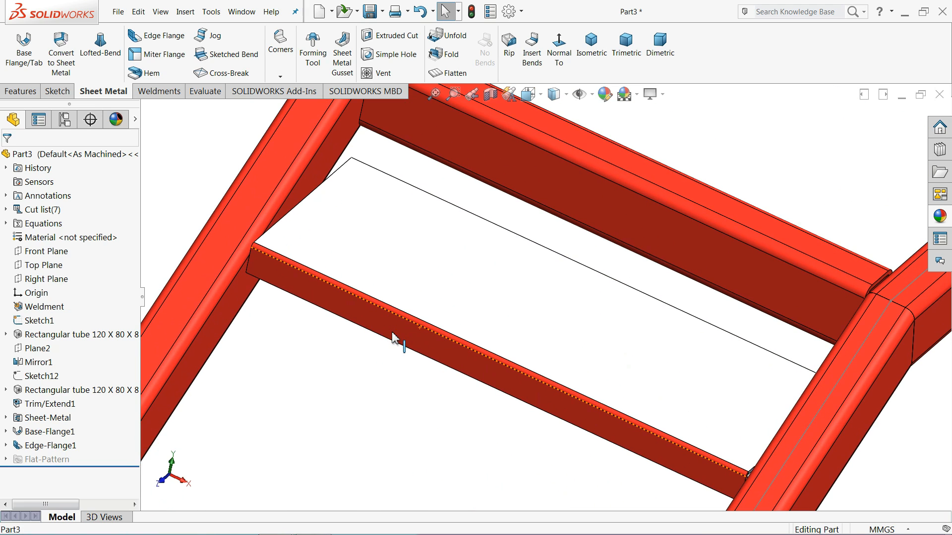
mouse_move(310, 287)
middle_mouse_down()
mouse_move(297, 280)
mouse_move(308, 289)
middle_mouse_up()
left_click(135, 36)
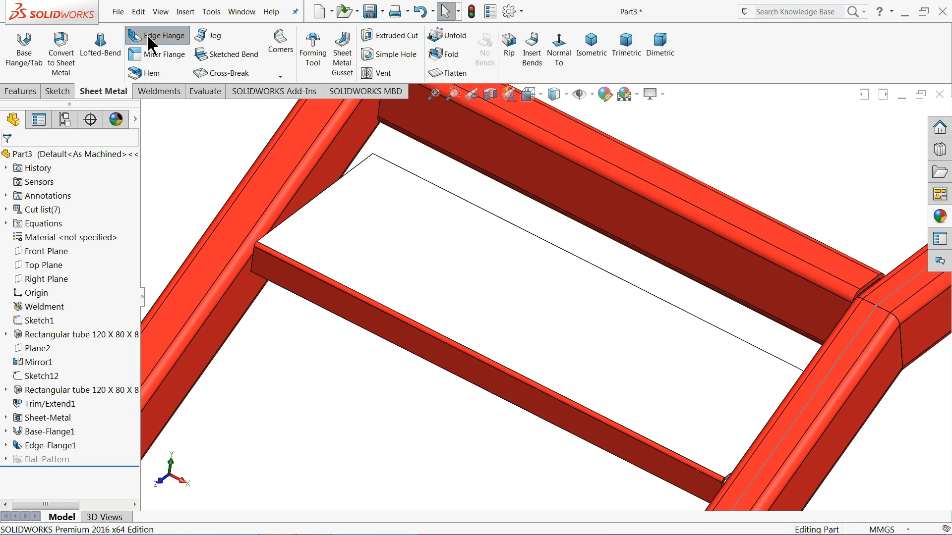
left_click(501, 221)
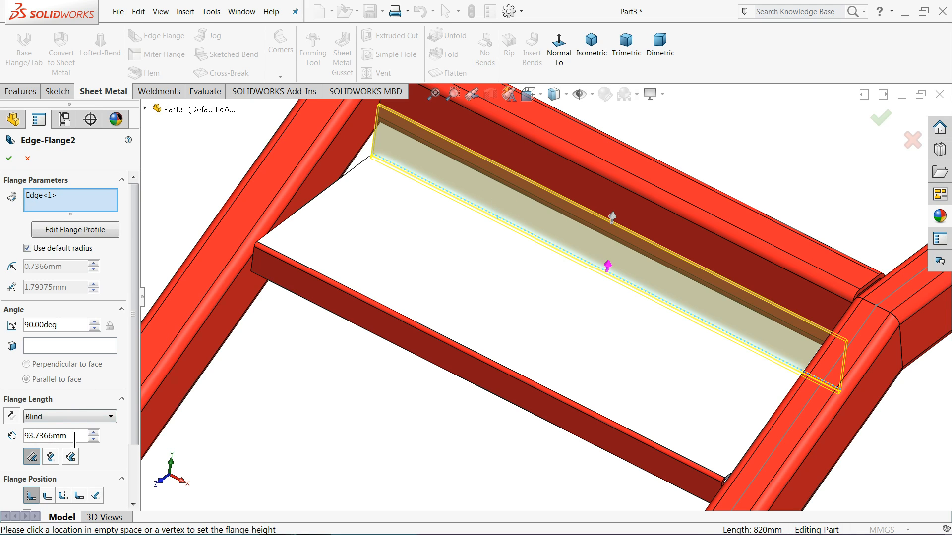
type("50")
key("Return")
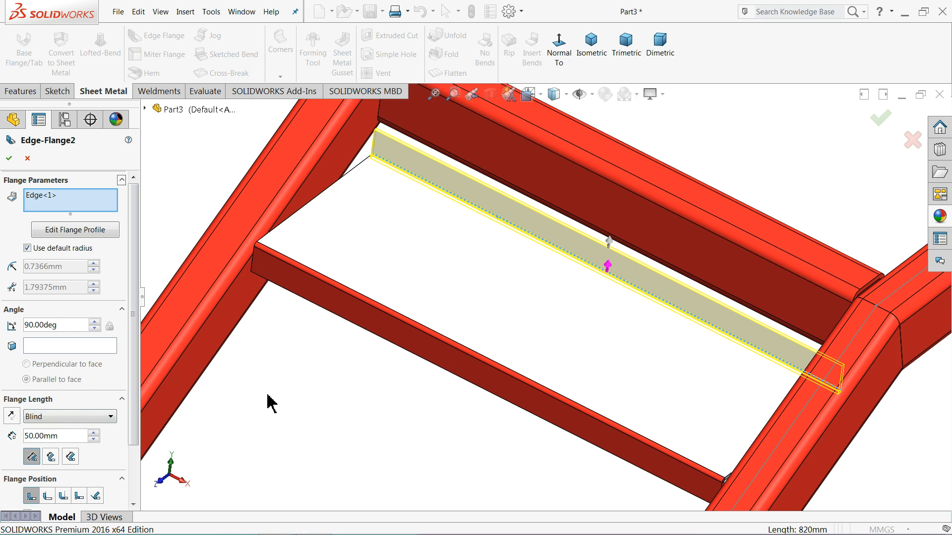
left_click_drag(129, 293, 133, 360)
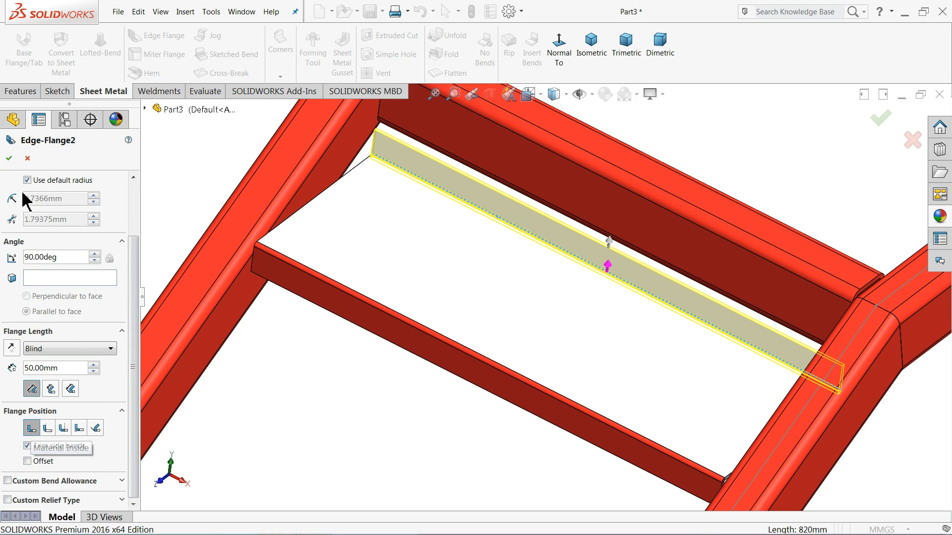
left_click(9, 160)
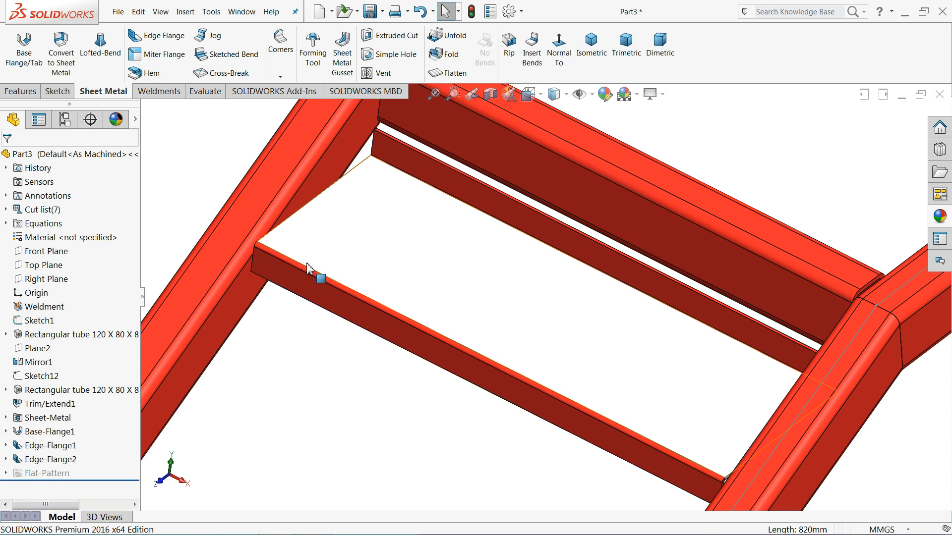
Apply the default color appearance to both edge flanges.
left_click(38, 461)
left_click(49, 445, "ctrl")
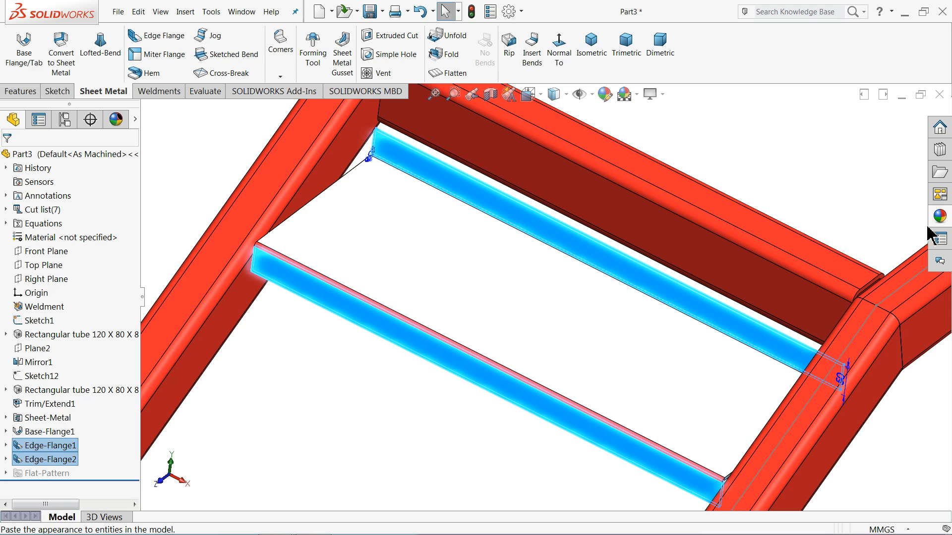
left_click(940, 216)
left_click(807, 312)
left_click_drag(807, 317, 435, 329)
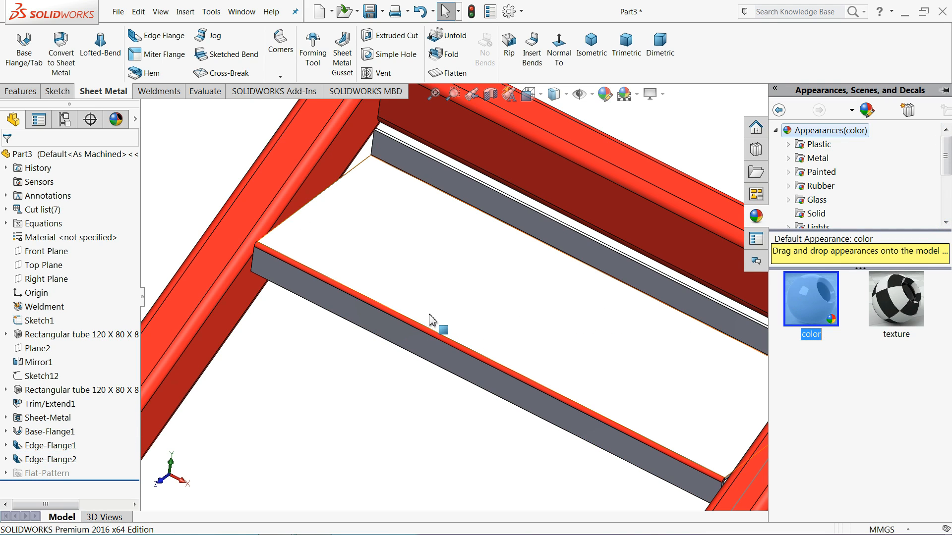
Apply the default color appearance to the remaining red bend faces of the front and rear edge flanges.
left_click(422, 334)
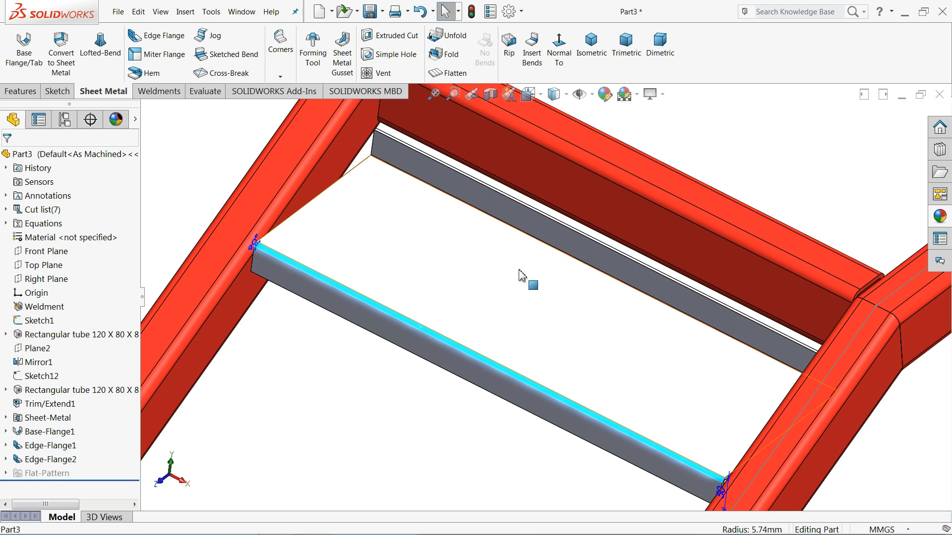
scroll(573, 276, "down", 5)
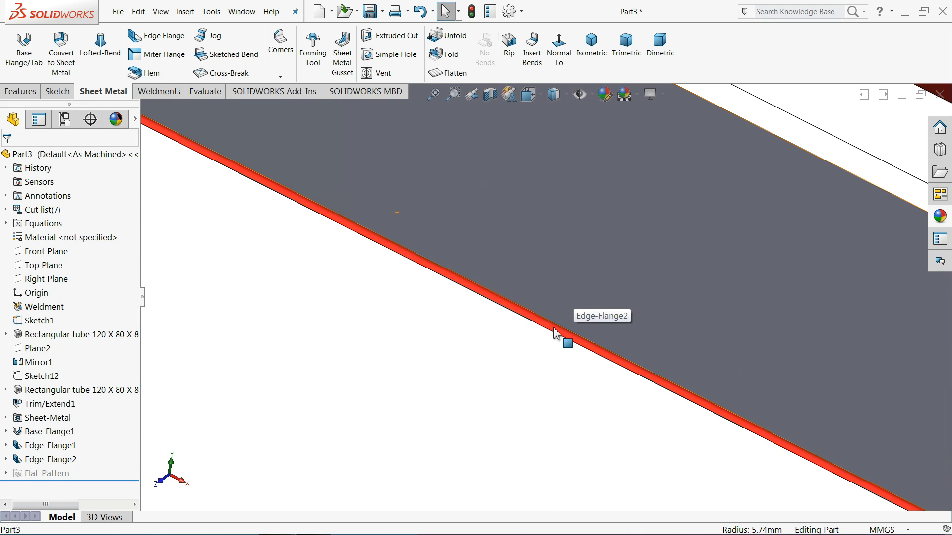
left_click(558, 333)
left_click(939, 216)
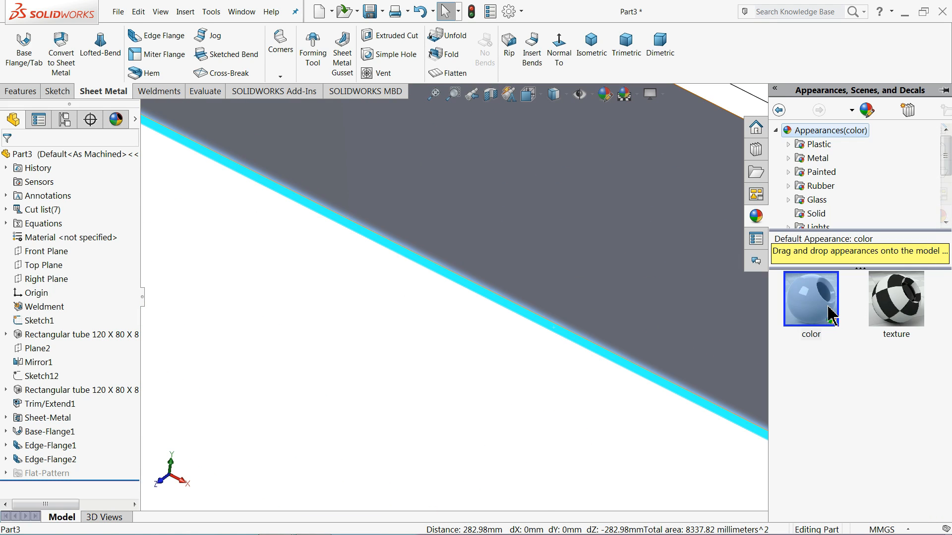
left_click_drag(811, 298, 485, 322)
scroll(483, 320, "up", 5)
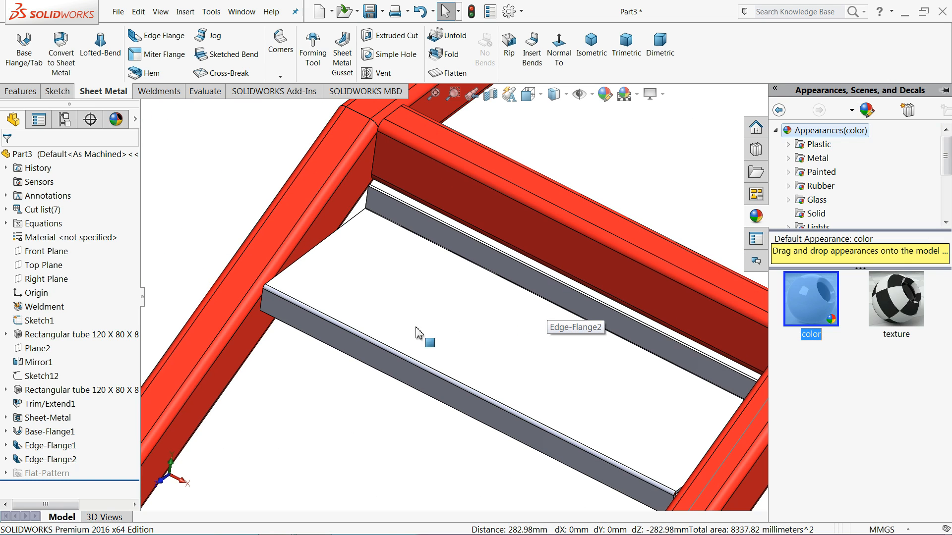
Apply the default color appearance to the remaining narrow bend face on the underside of the step plate.
scroll(555, 310, "up", 2)
middle_click_drag(555, 308, 429, 203)
scroll(450, 306, "down", 5)
left_click_drag(463, 289, 896, 282)
scroll(412, 425, "down", 4)
scroll(388, 432, "down", 3)
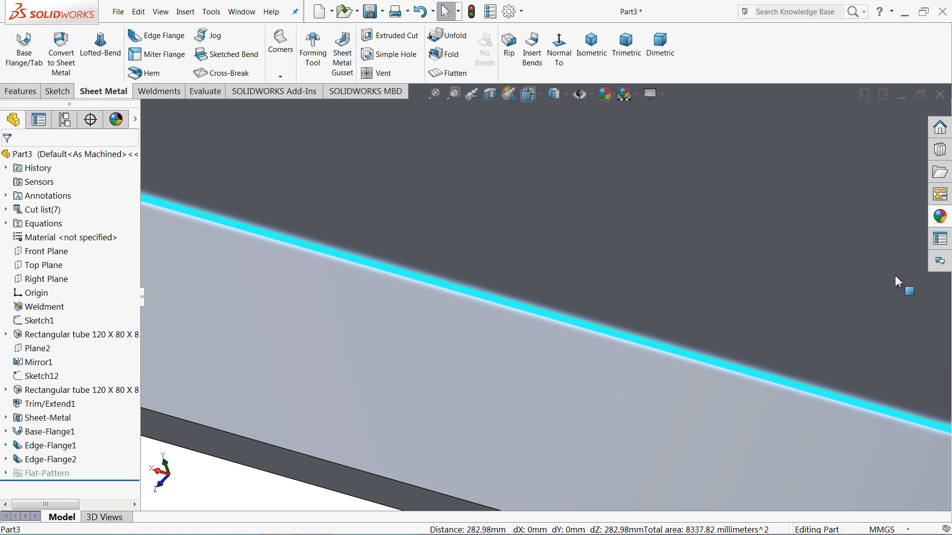
left_click(941, 216)
double_click(819, 298)
scroll(504, 305, "up", 10)
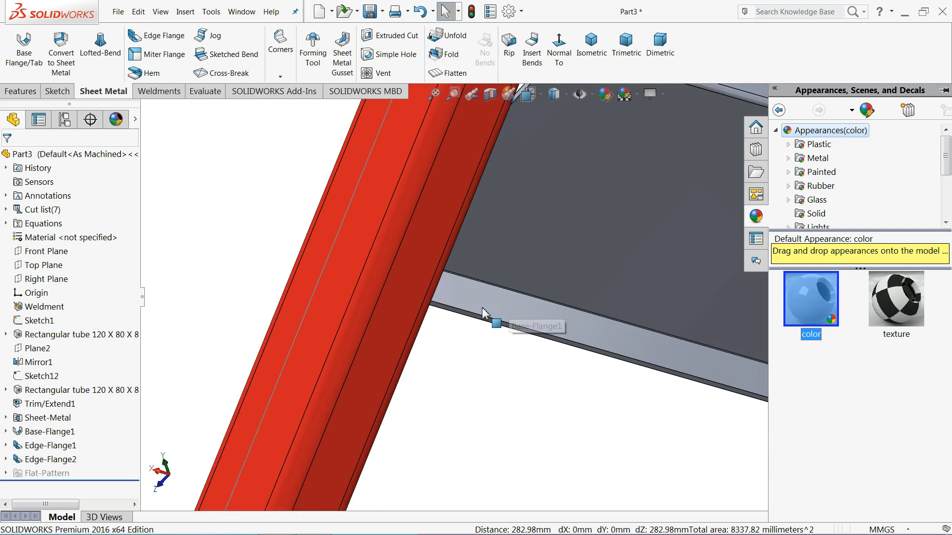
left_click(351, 207)
Start a sketch on the inner face of the rectangular-tube side member beneath the step plate.
scroll(351, 207, "up", 5)
middle_click_drag(351, 207, 480, 276)
scroll(656, 315, "down", 3)
middle_click_drag(551, 297, 526, 329)
scroll(508, 332, "down", 2)
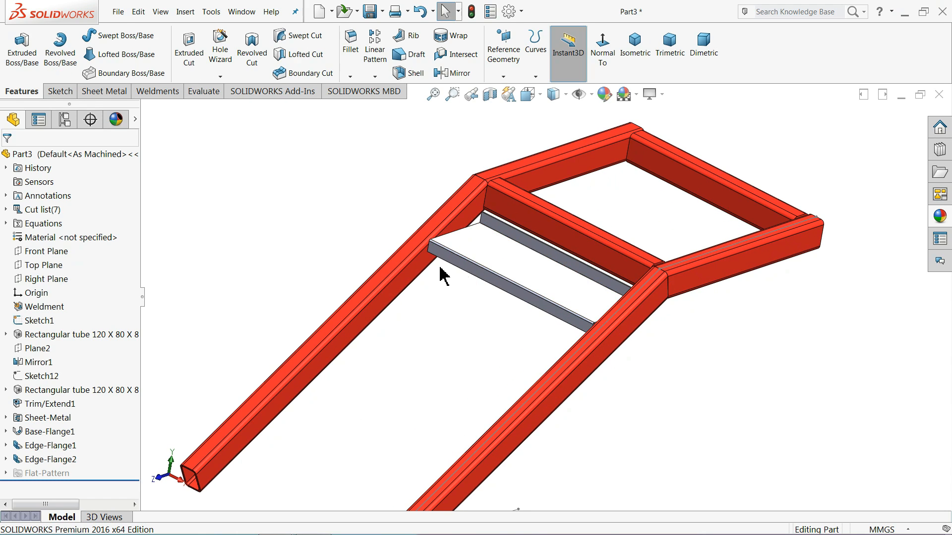
scroll(442, 276, "down", 2)
middle_click_drag(453, 270, 431, 210)
scroll(431, 210, "down", 3)
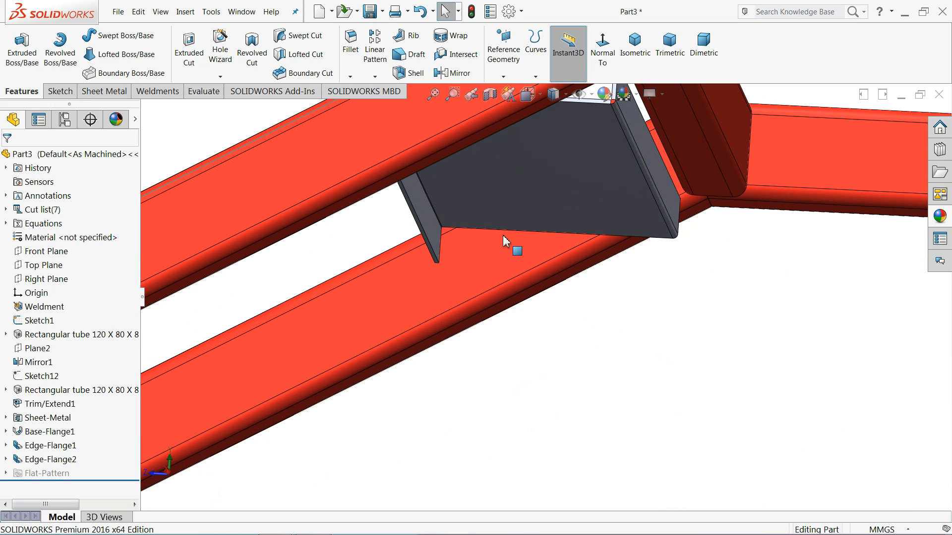
scroll(509, 242, "down", 2)
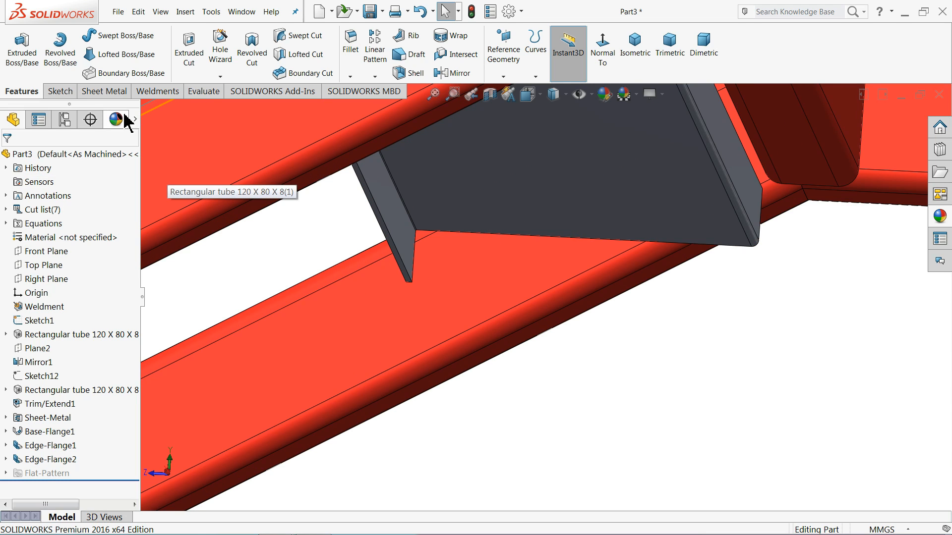
left_click(457, 291)
left_click(499, 267)
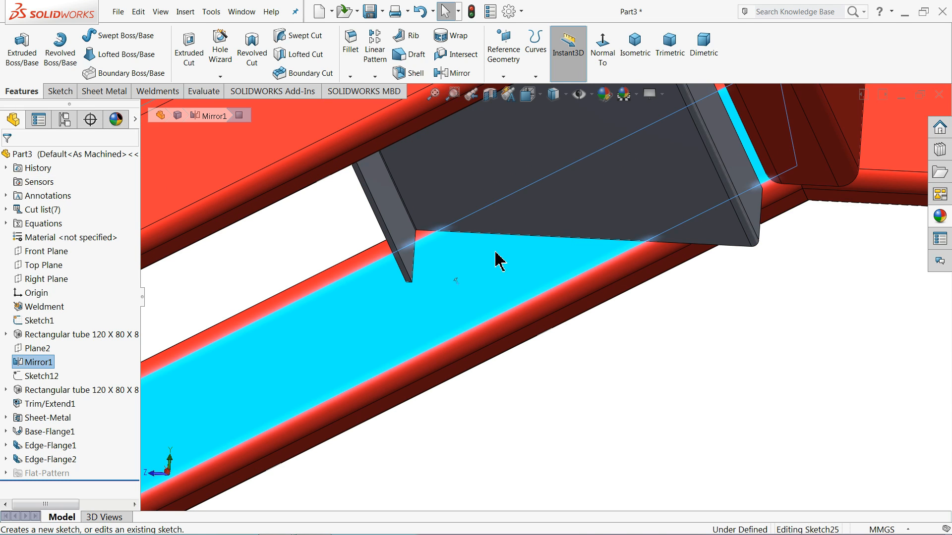
Sketch a line about 192 mm long along the step plate's lower side edge, starting near the front flange.
left_click(80, 35)
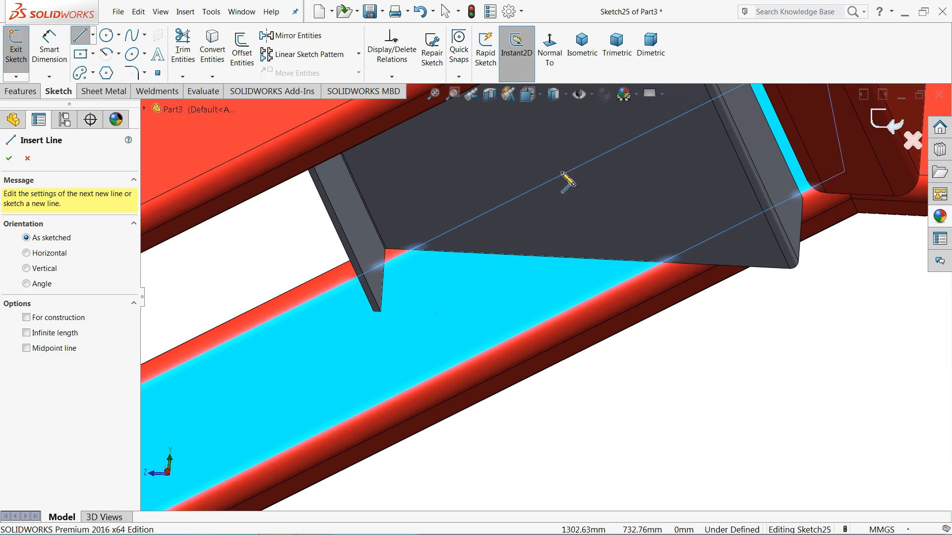
scroll(568, 182, "down", 1)
scroll(380, 278, "down", 4)
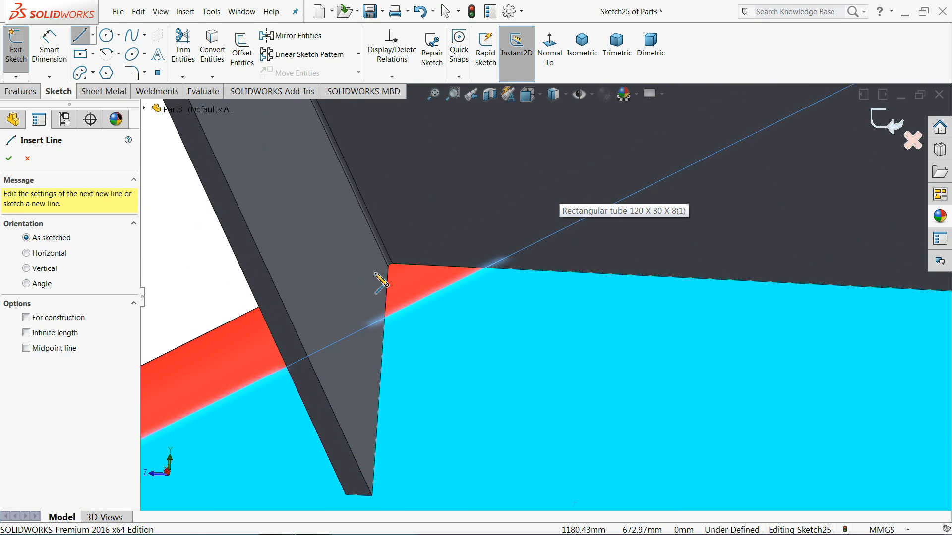
scroll(379, 283, "down", 3)
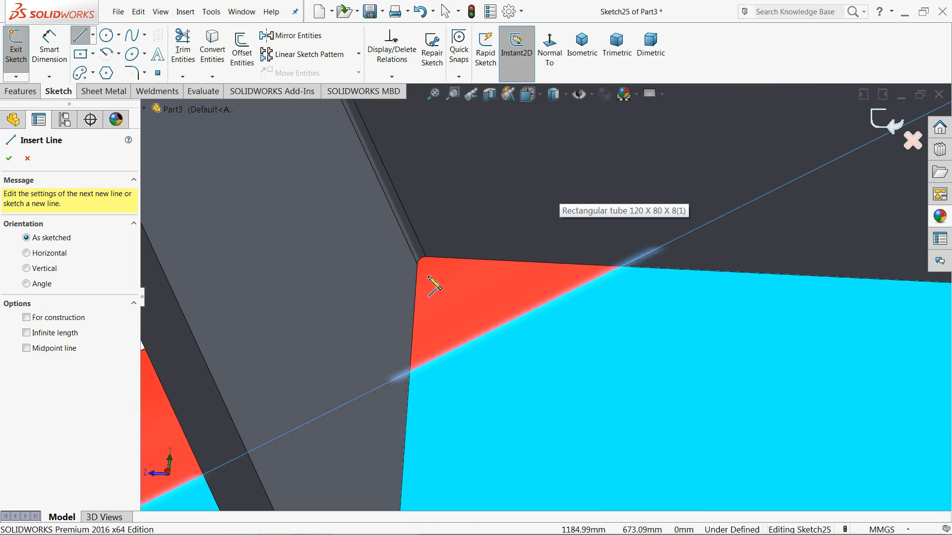
left_click(514, 268)
scroll(557, 314, "up", 3)
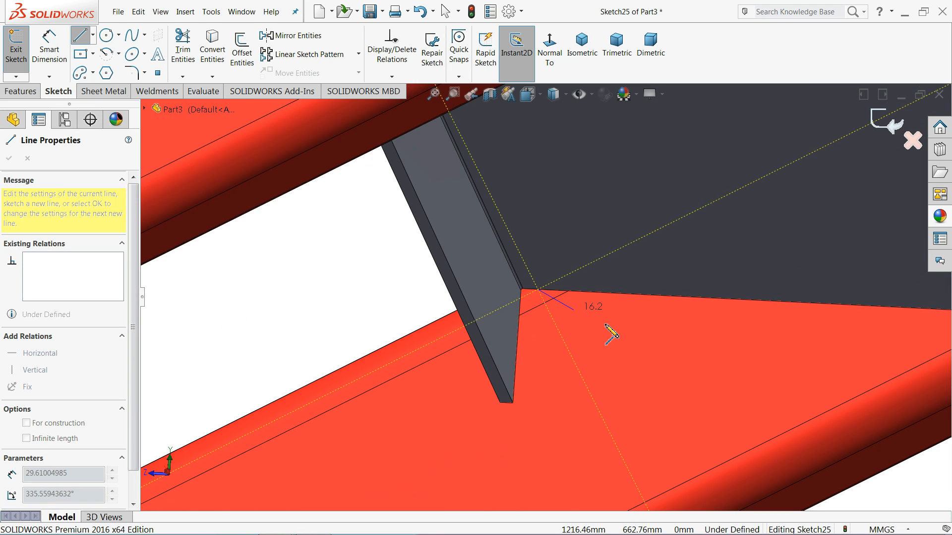
scroll(614, 332, "up", 3)
scroll(737, 320, "down", 4)
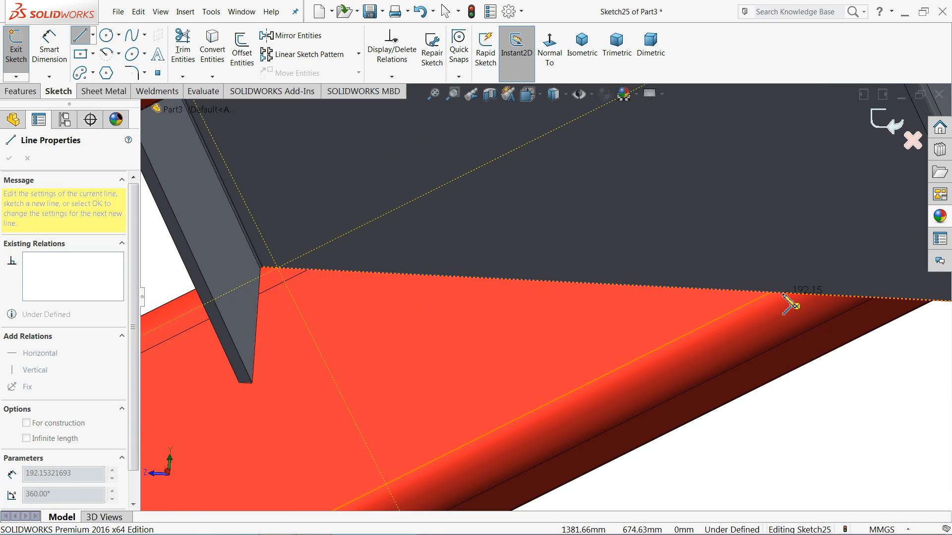
left_click(788, 293)
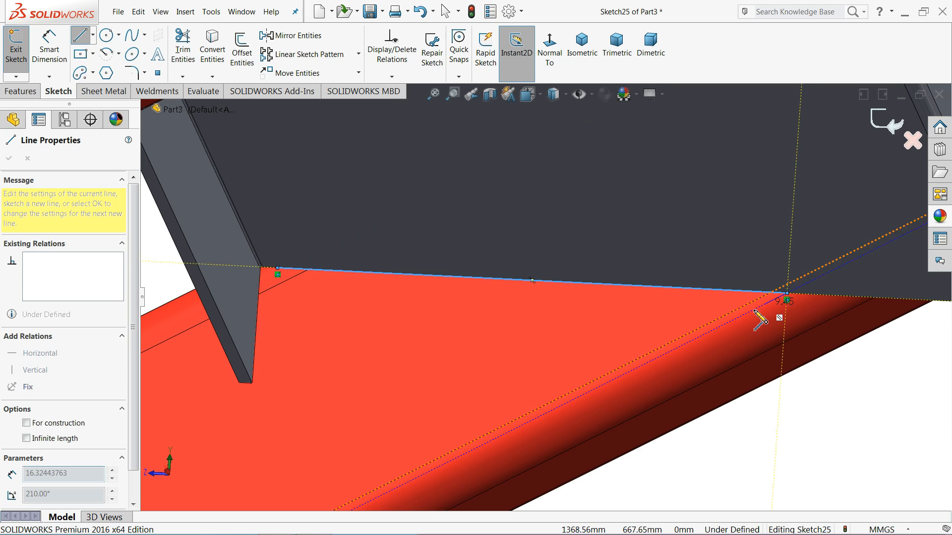
right_click(615, 322)
left_click(637, 327)
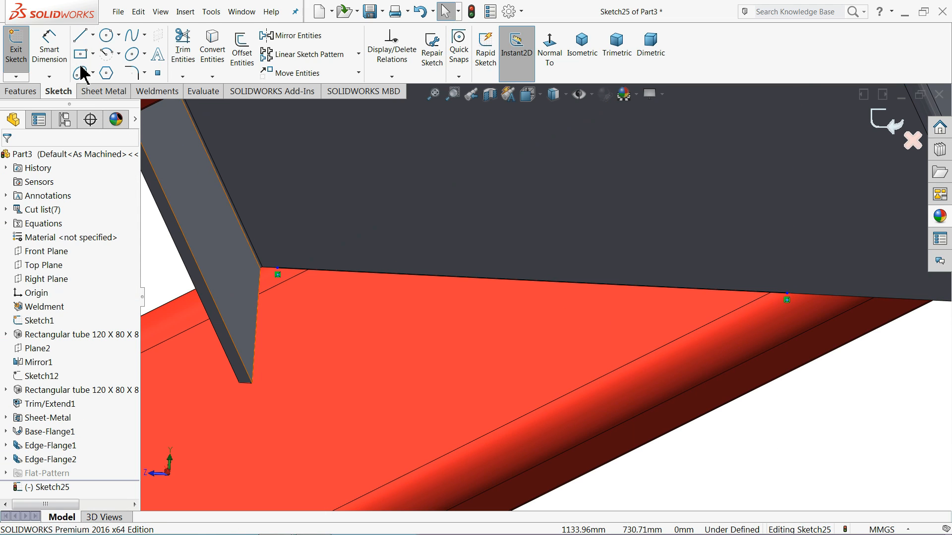
Dimension the distance from the line's rear endpoint to the step plate's rear lower corner as 65 mm.
left_click(51, 58)
scroll(542, 218, "up", 3)
scroll(684, 303, "down", 4)
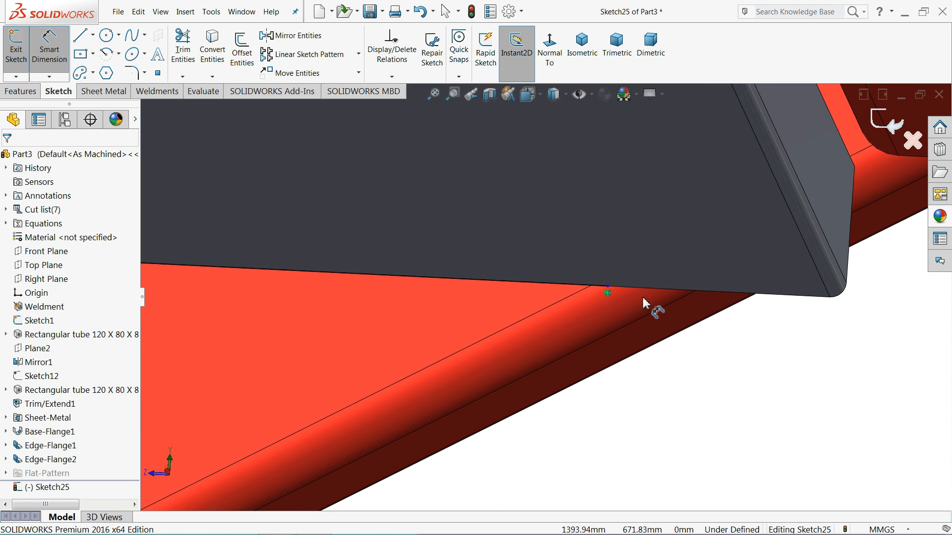
left_click(609, 290)
scroll(825, 316, "down", 4)
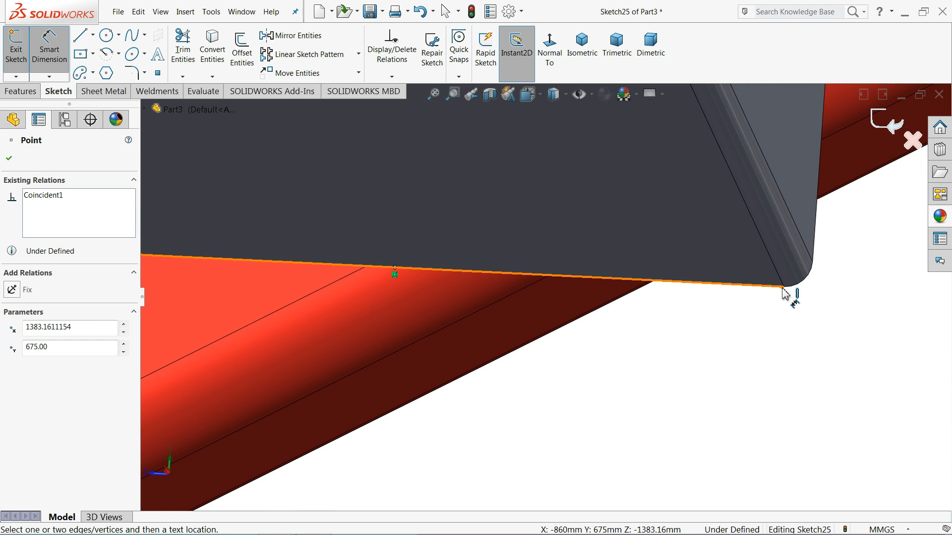
left_click(784, 288)
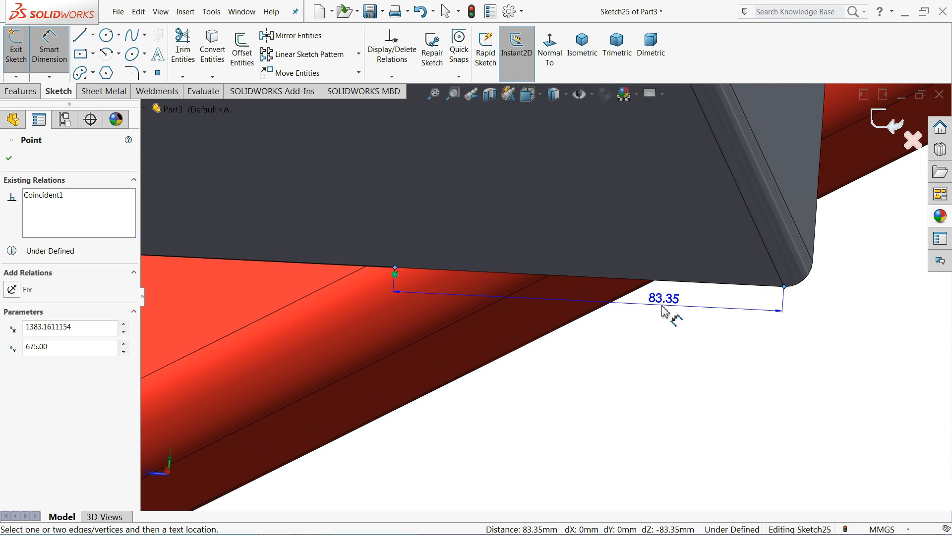
left_click(575, 377)
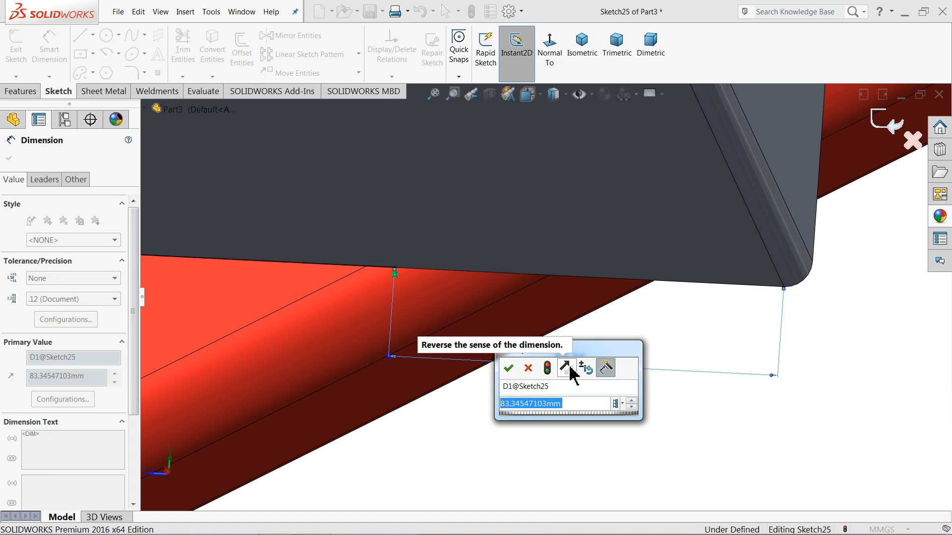
type("65")
key("Return")
Change the distance between the line's rear endpoint and the plate corner to 80 mm and exit the sketch.
scroll(573, 357, "down", 1)
scroll(571, 353, "up", 5)
middle_click_drag(430, 286, 704, 338)
key("Escape")
left_click(620, 323)
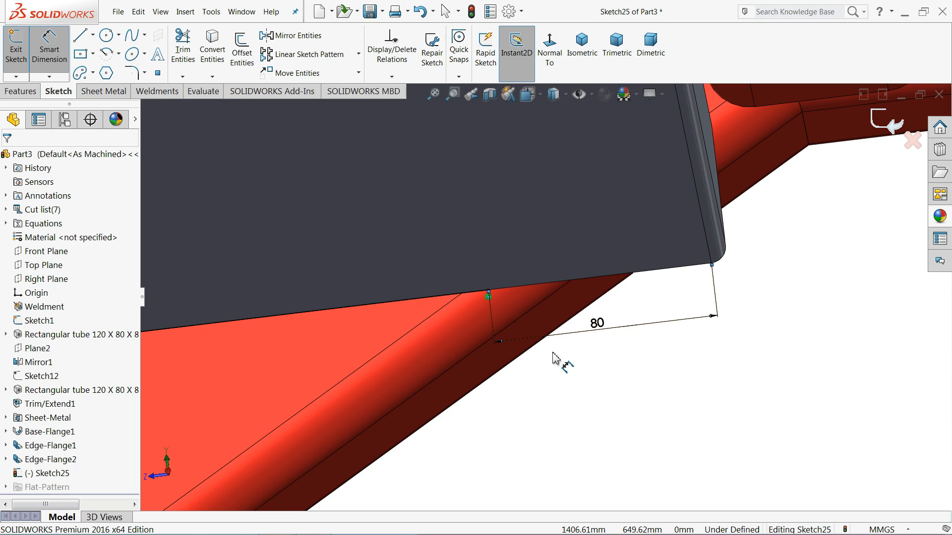
scroll(559, 384, "up", 3)
middle_click_drag(334, 330, 318, 350)
scroll(548, 303, "up", 8)
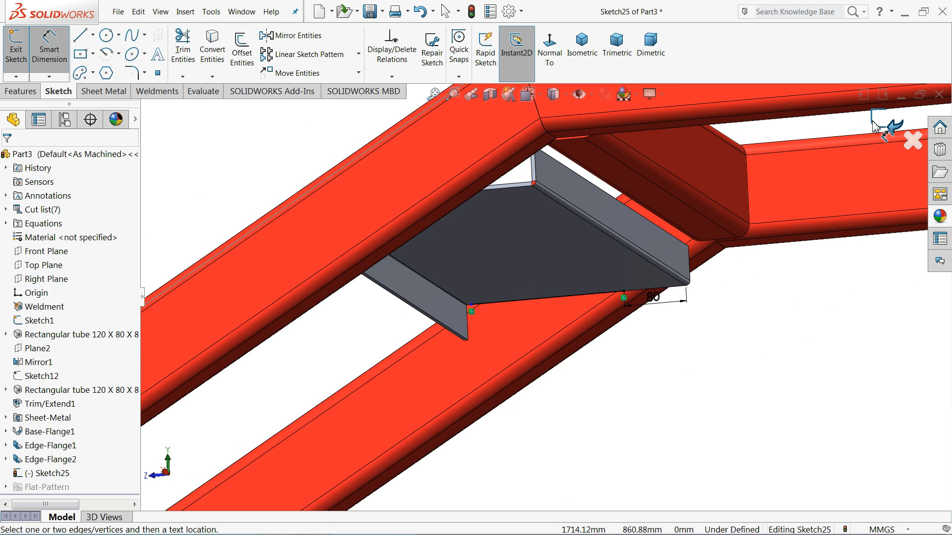
left_click(874, 124)
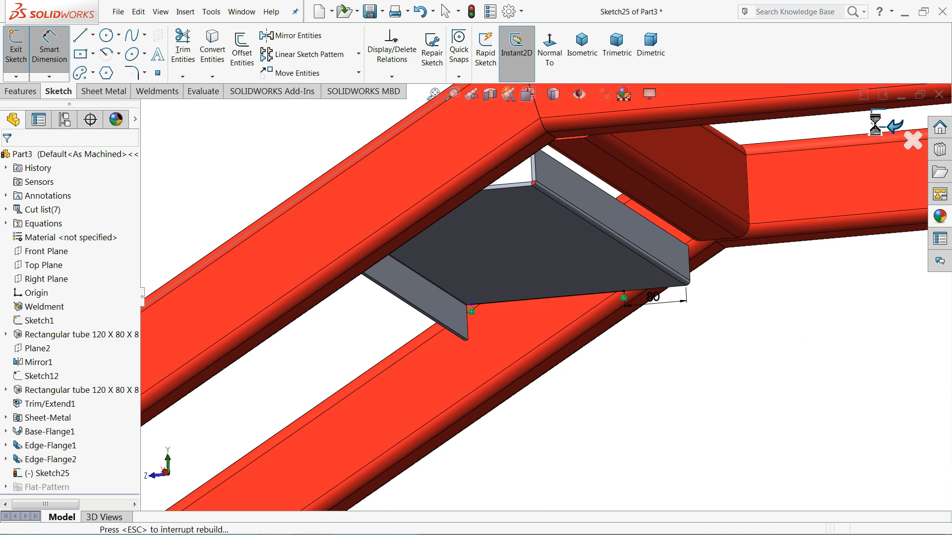
Set up an iso angle iron structural member, size 25 x 25 x 4, along the sketched line under the step.
left_click(149, 92)
left_click(86, 47)
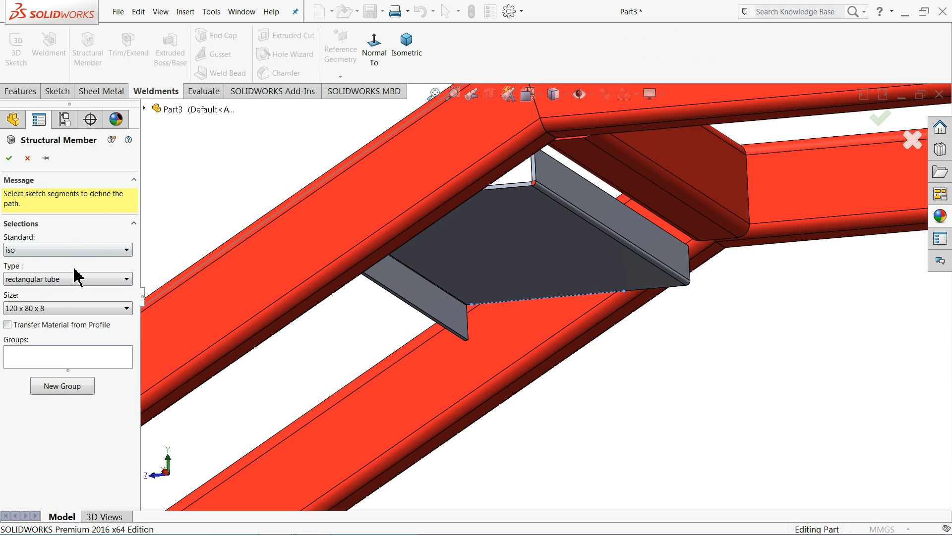
left_click(35, 251)
left_click(32, 276)
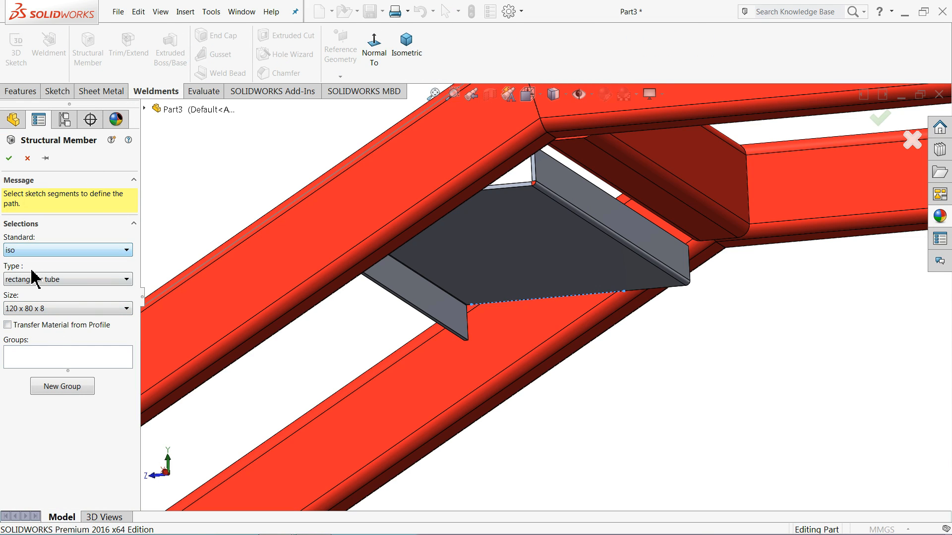
left_click(39, 281)
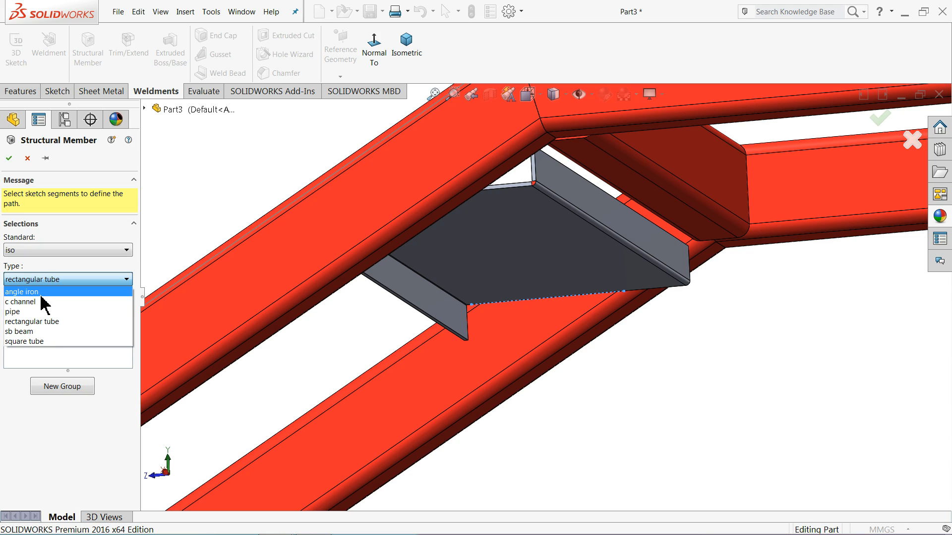
left_click(42, 299)
left_click(40, 309)
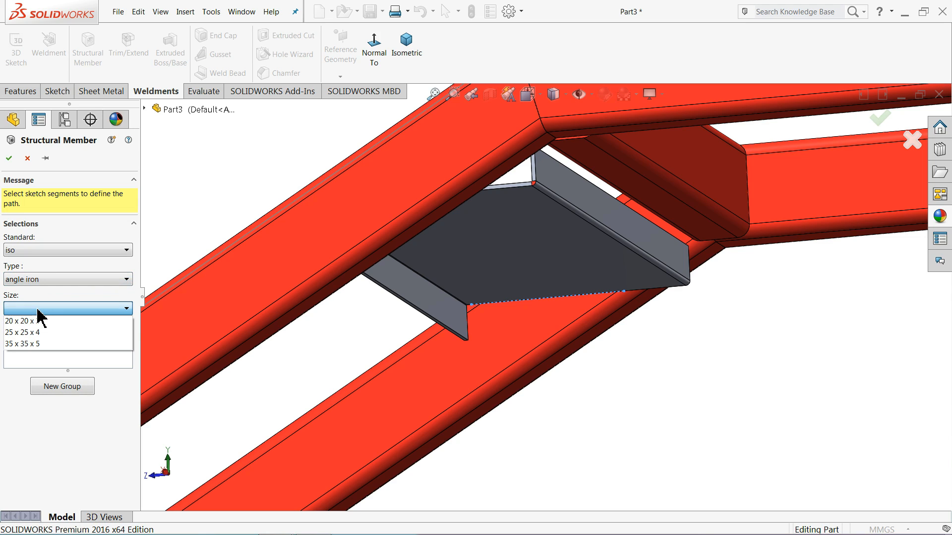
left_click(24, 337)
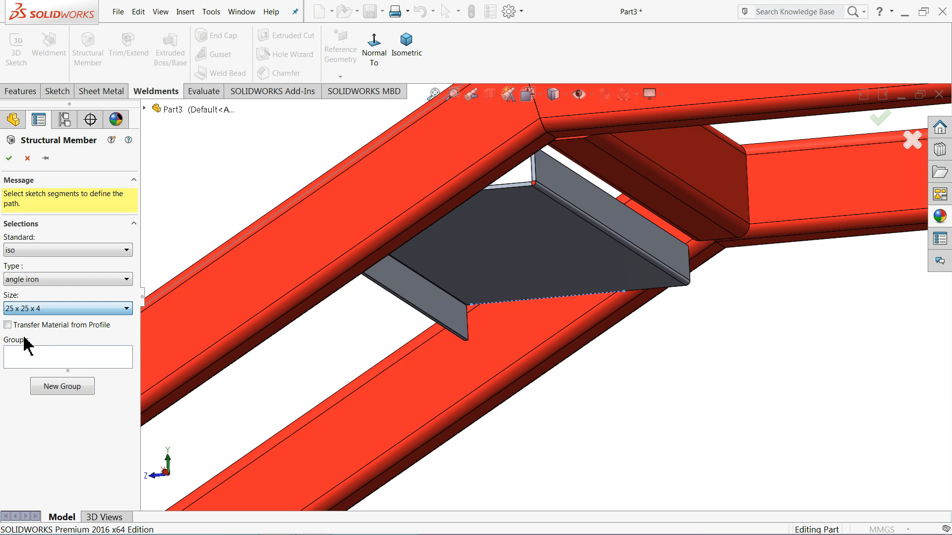
scroll(506, 341, "down", 5)
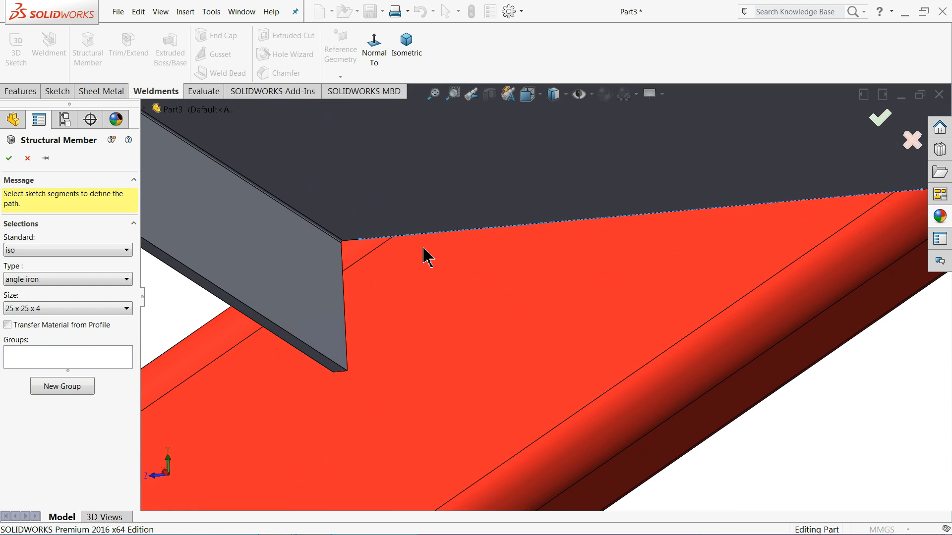
left_click(14, 367)
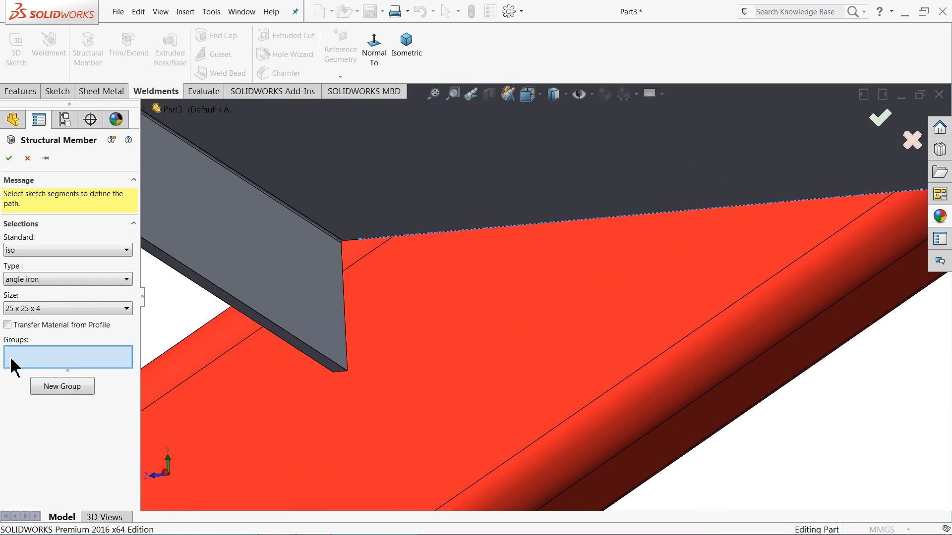
left_click(556, 230)
scroll(500, 262, "up", 5)
middle_click_drag(501, 263, 589, 228)
scroll(699, 265, "down", 3)
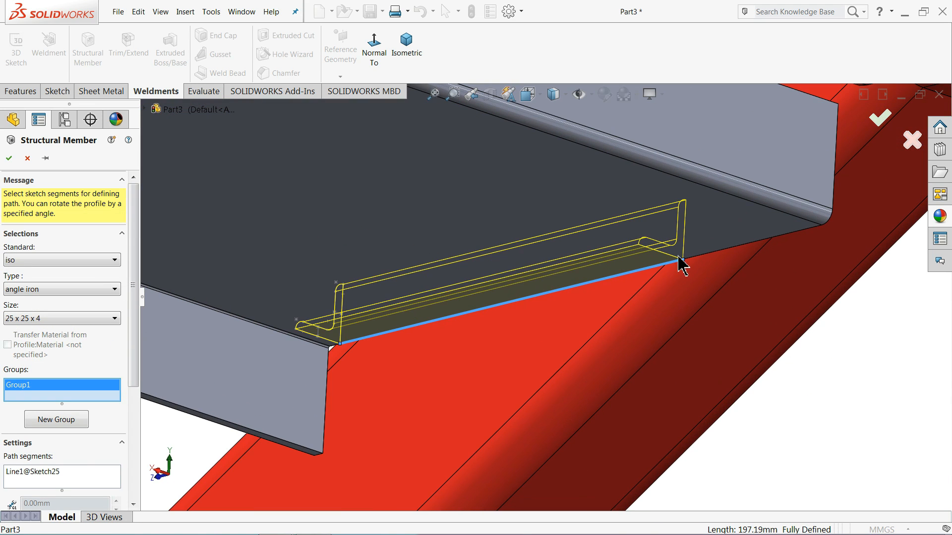
Rotate the angle iron profile by 90° and finish the structural member.
left_click_drag(132, 336, 149, 450)
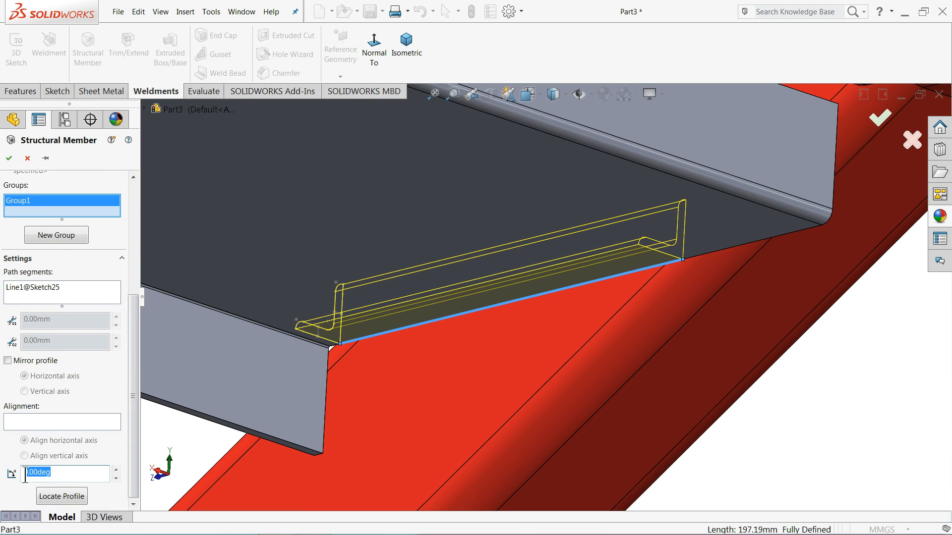
key("Return")
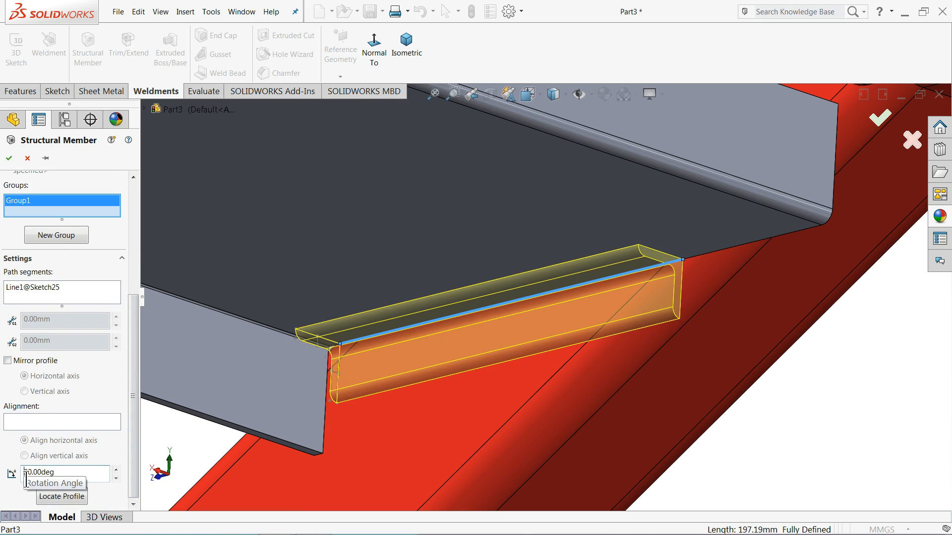
middle_click_drag(440, 378, 527, 319)
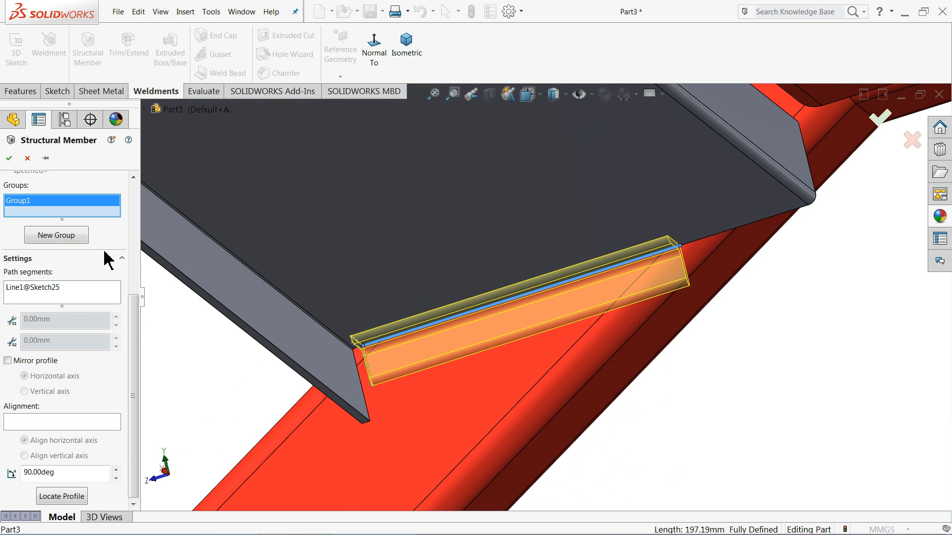
left_click(9, 159)
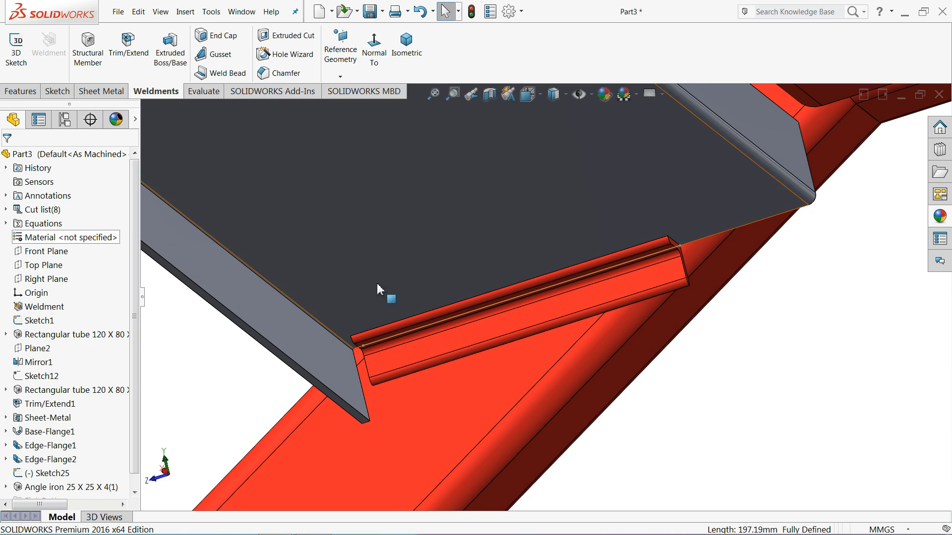
Apply the default color appearance to the angle iron bracket under the step.
scroll(134, 422, "down", 1)
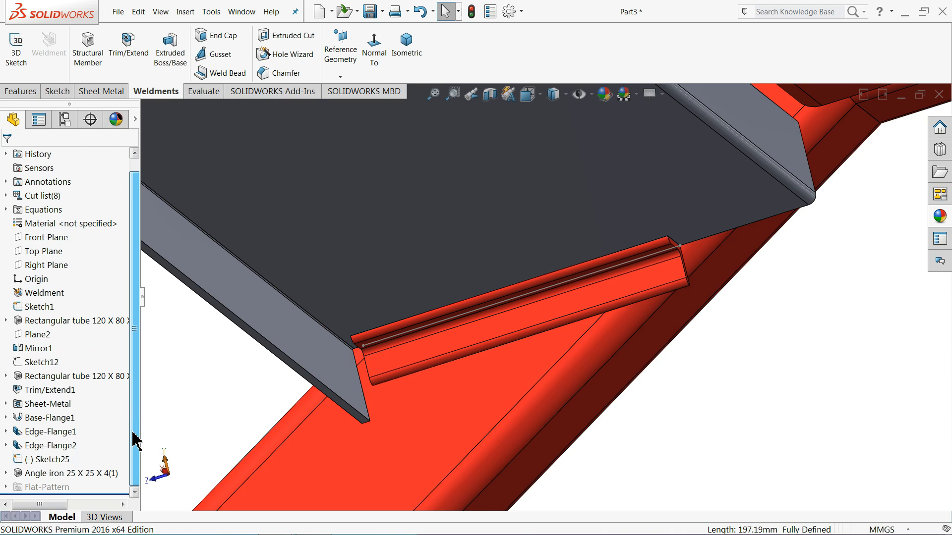
left_click(61, 475)
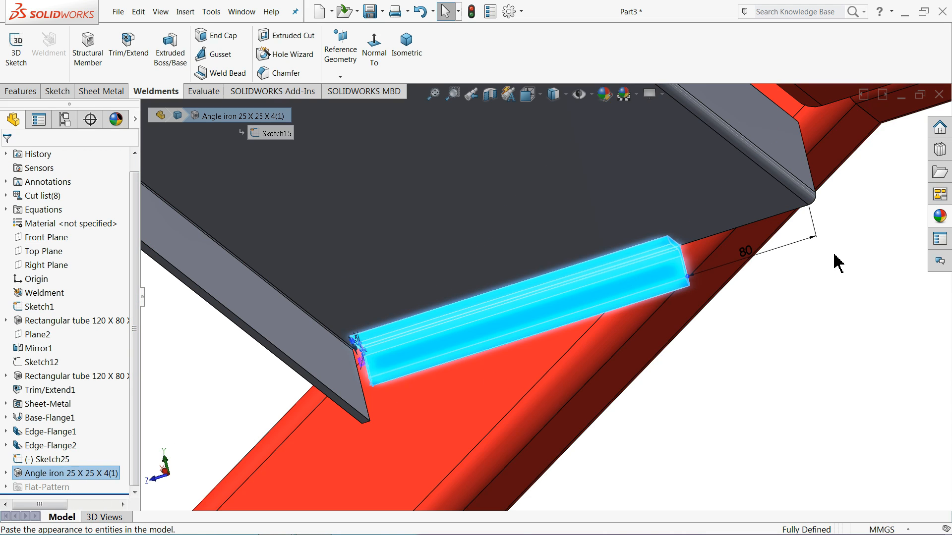
left_click(938, 218)
left_click(819, 305)
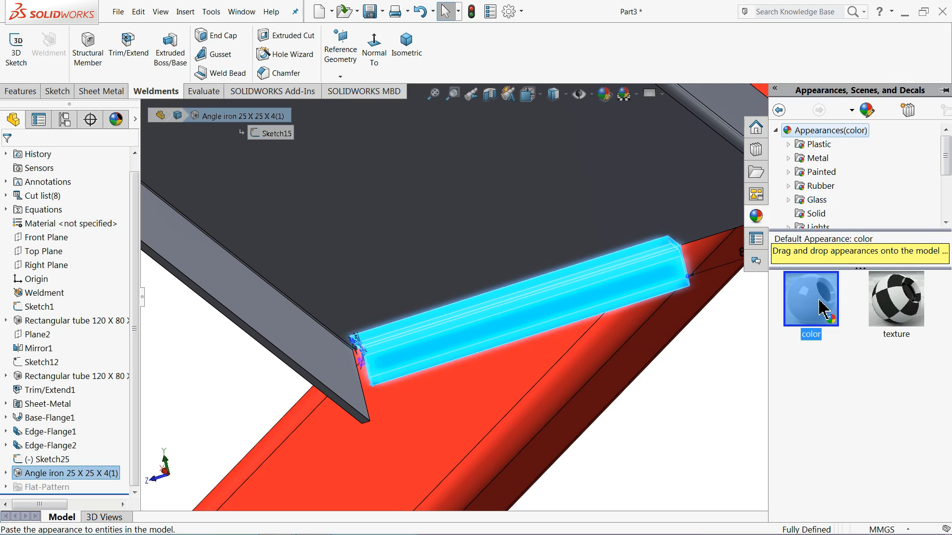
Edit the angle iron's sketch, set the distance from the line's rear endpoint to the plate corner to 110 mm, and exit.
left_click(23, 459)
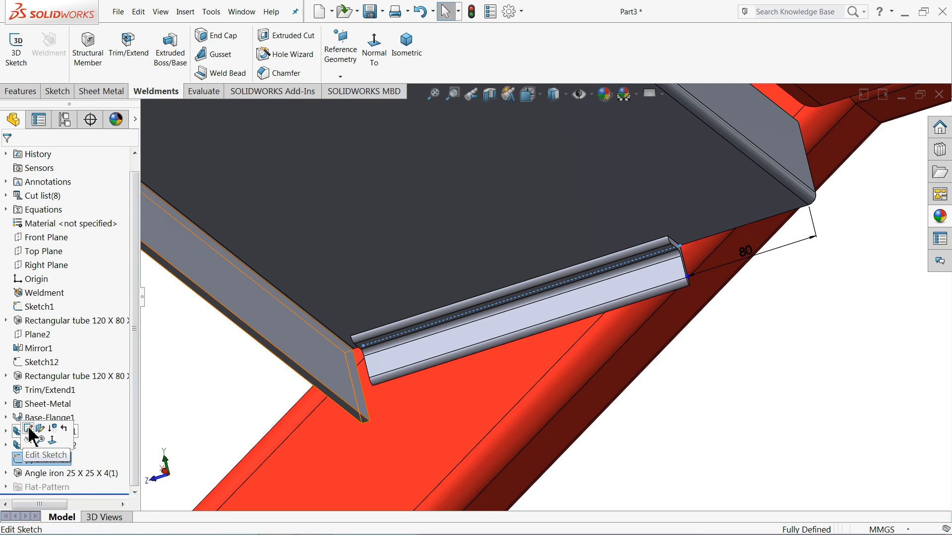
left_click(28, 435)
left_click_drag(693, 275, 703, 279)
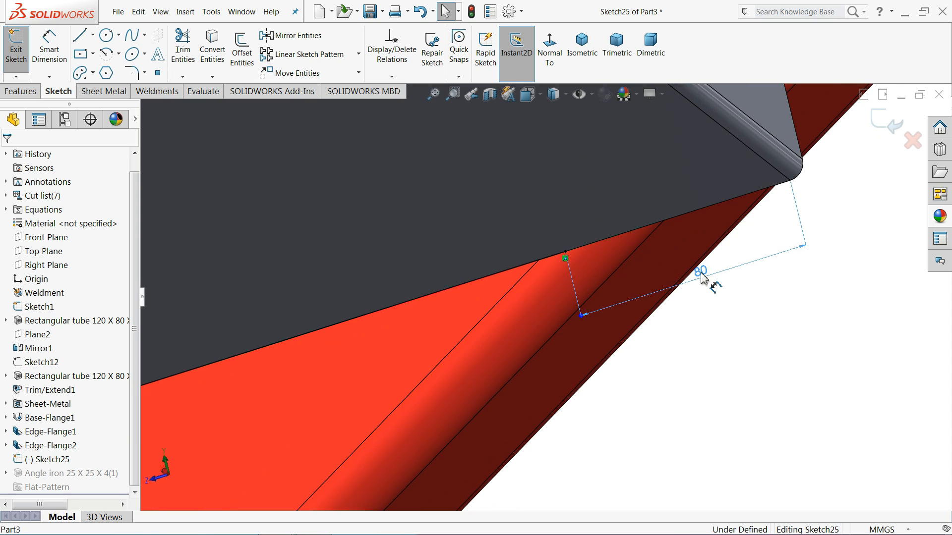
left_click(720, 281)
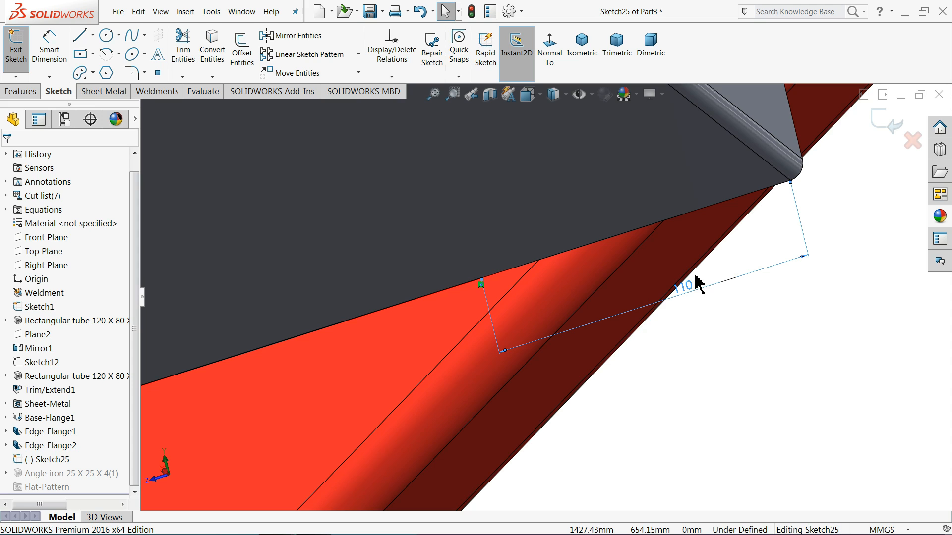
left_click(891, 128)
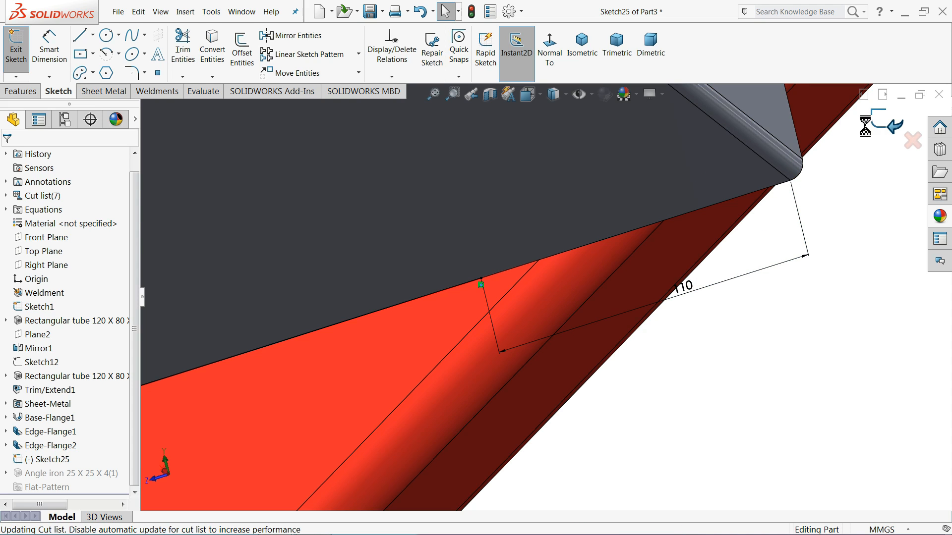
Set up a Mirror feature for bodies with Plane2 as the mirror plane.
scroll(521, 305, "up", 4)
mouse_move(507, 353)
middle_mouse_down()
mouse_move(366, 287)
mouse_move(436, 329)
mouse_move(508, 350)
middle_mouse_up()
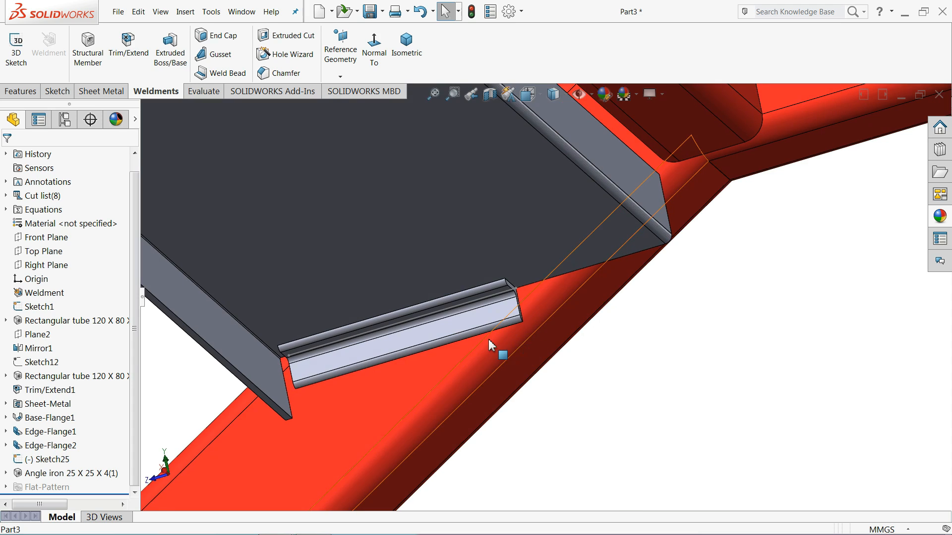
scroll(493, 341, "up", 5)
middle_click_drag(483, 319, 452, 355)
scroll(452, 355, "down", 3)
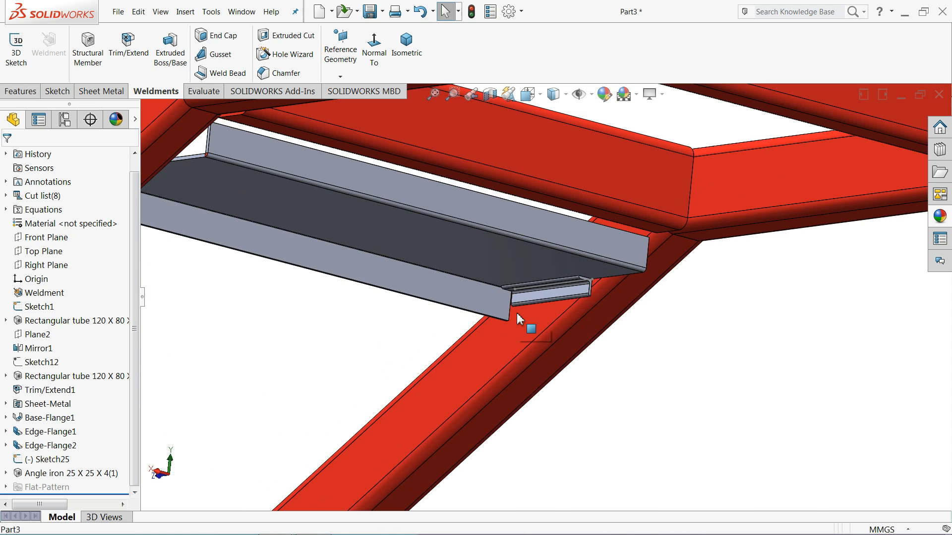
scroll(427, 290, "up", 3)
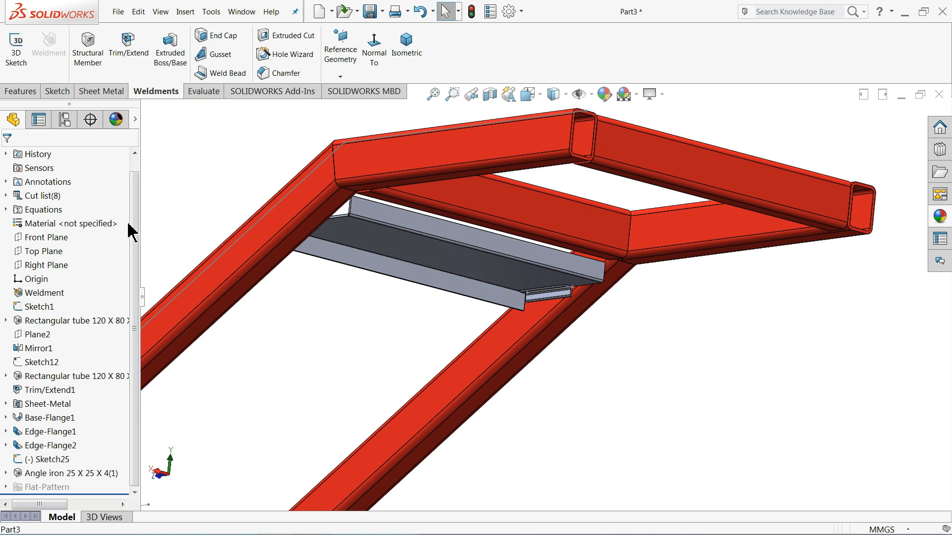
left_click(35, 337)
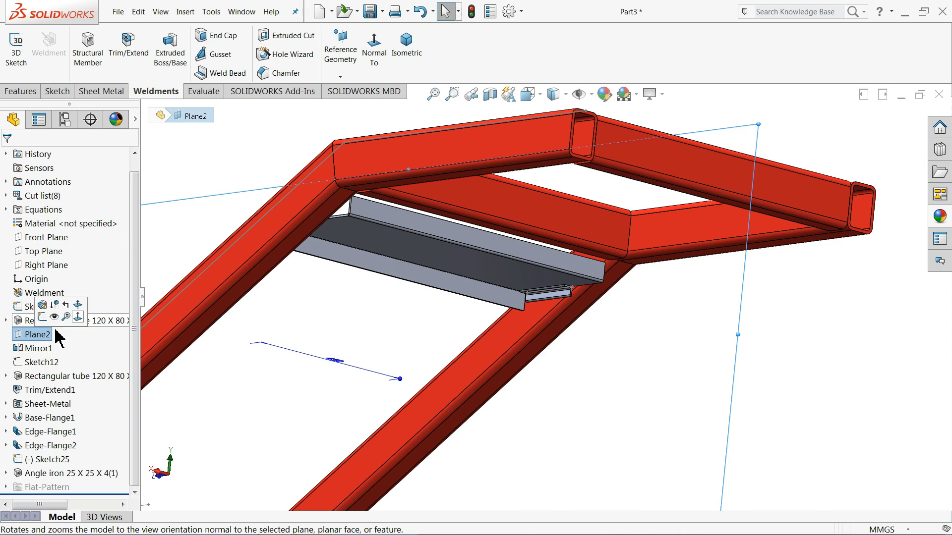
scroll(459, 267, "up", 8)
middle_click_drag(561, 321, 679, 373)
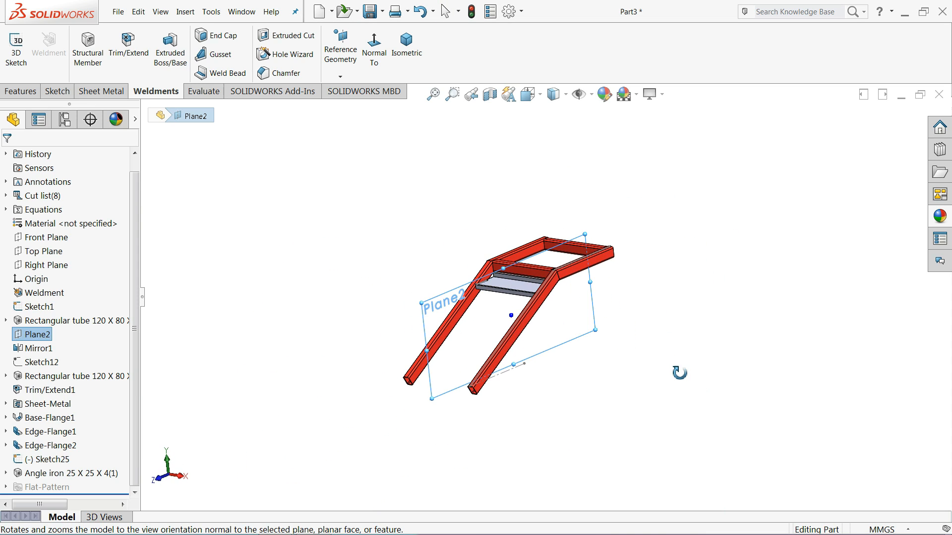
scroll(545, 321, "down", 4)
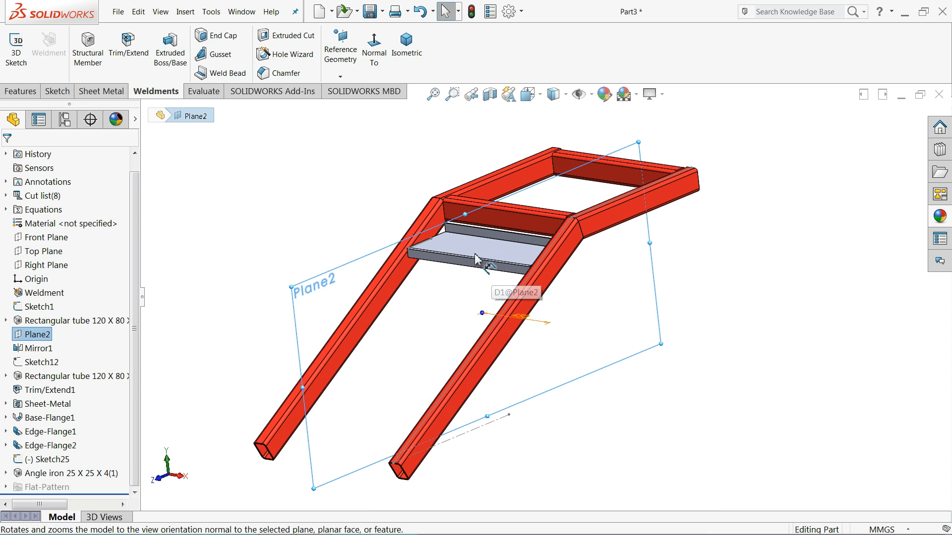
left_click(20, 91)
left_click(452, 73)
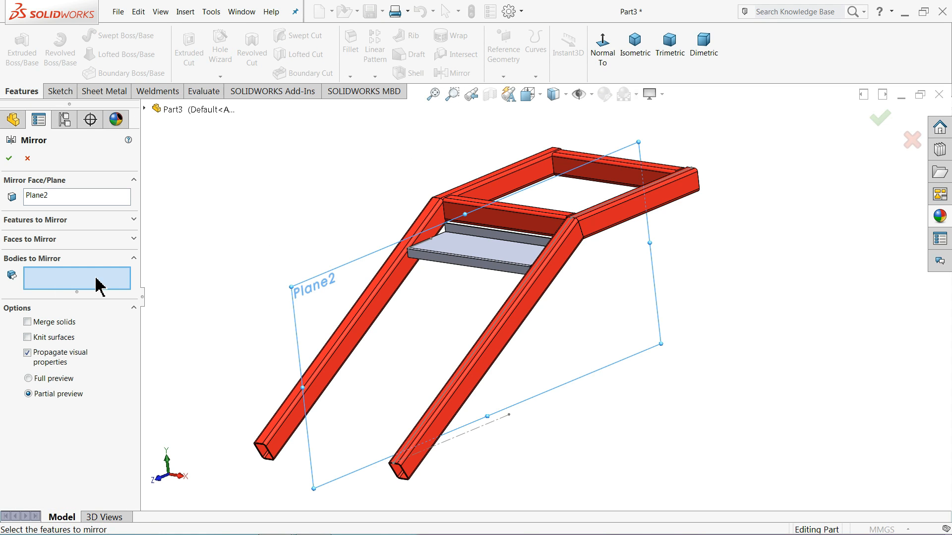
Choose the angle iron bracket as the body to mirror and finish the mirror to the opposite side member.
middle_click_drag(453, 283, 384, 224)
scroll(542, 287, "down", 5)
scroll(476, 287, "down", 3)
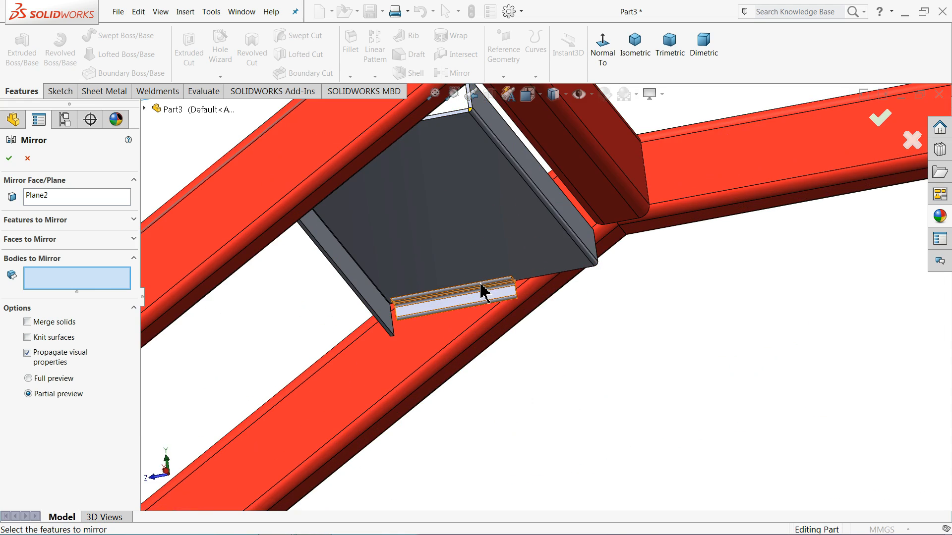
left_click(473, 305)
scroll(476, 308, "up", 8)
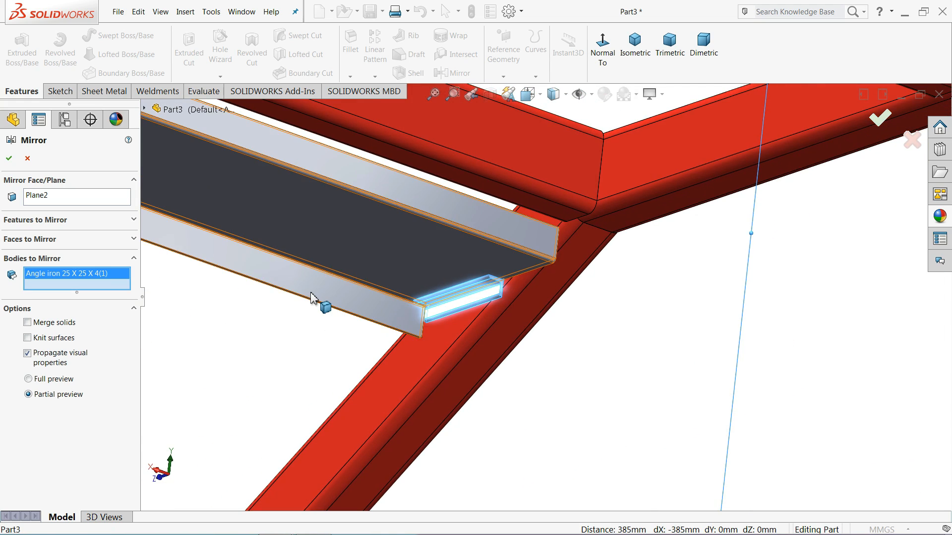
scroll(387, 283, "down", 3)
middle_click_drag(393, 276, 259, 238)
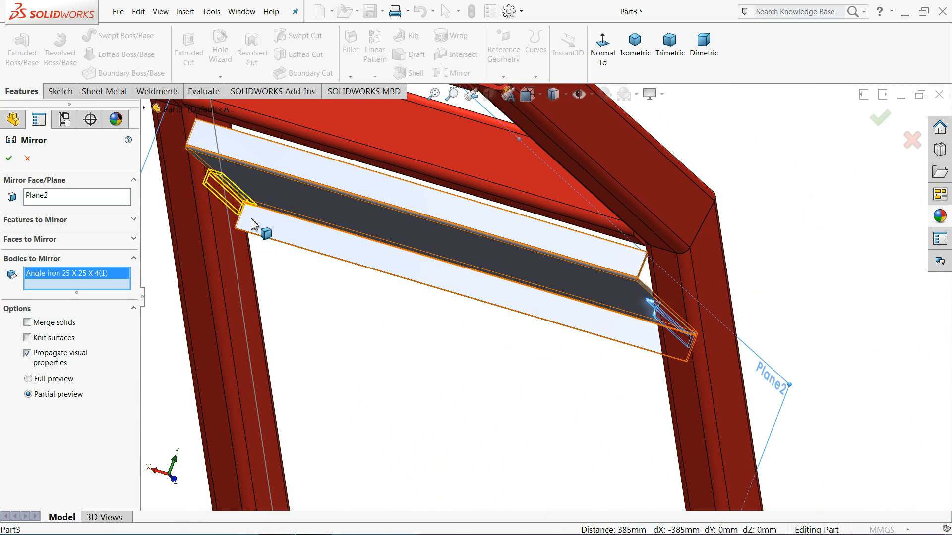
scroll(225, 204, "down", 4)
scroll(227, 204, "down", 1)
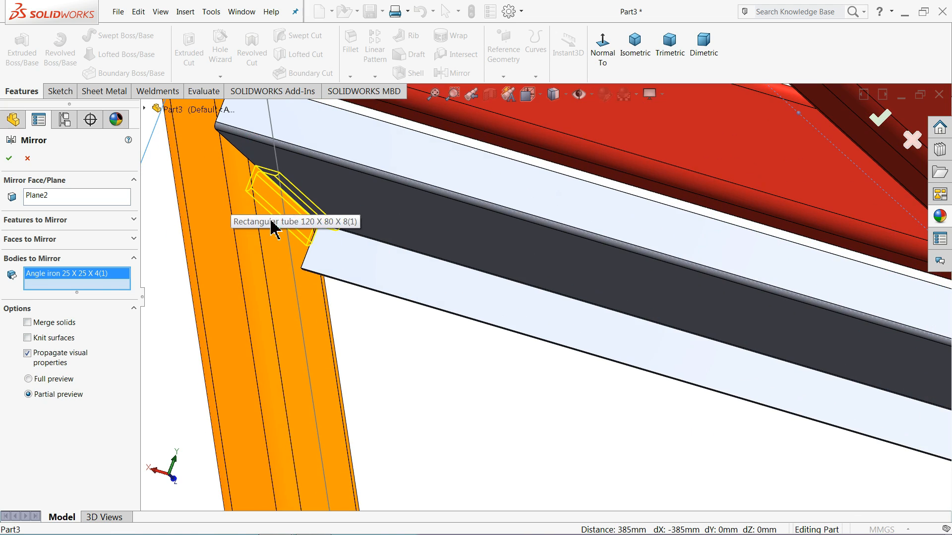
left_click(8, 158)
Set up a Linear Pattern of bodies along the sloped side member's edge with 340 mm spacing.
scroll(390, 258, "up", 5)
middle_click_drag(389, 258, 480, 323)
scroll(517, 275, "down", 3)
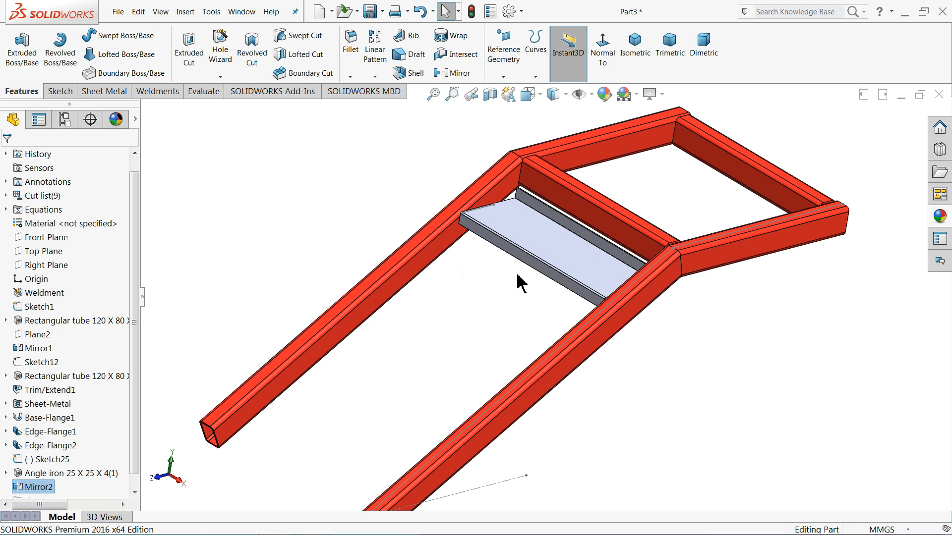
left_click(376, 54)
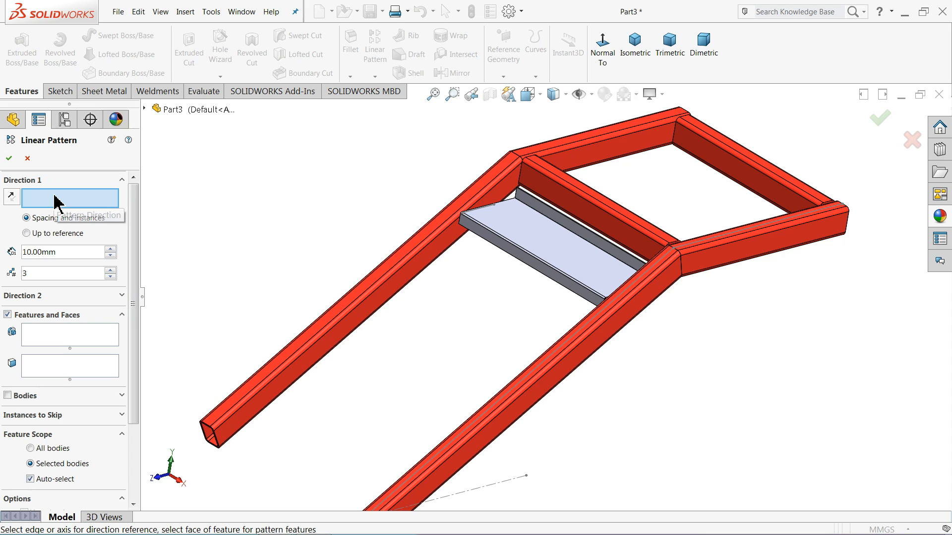
scroll(444, 258, "down", 3)
left_click(439, 256)
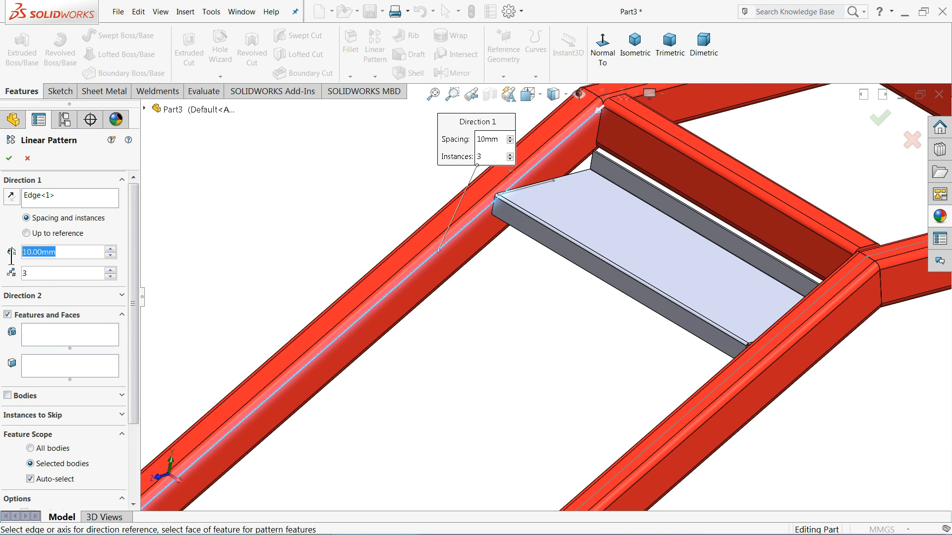
type("340")
left_click(72, 270)
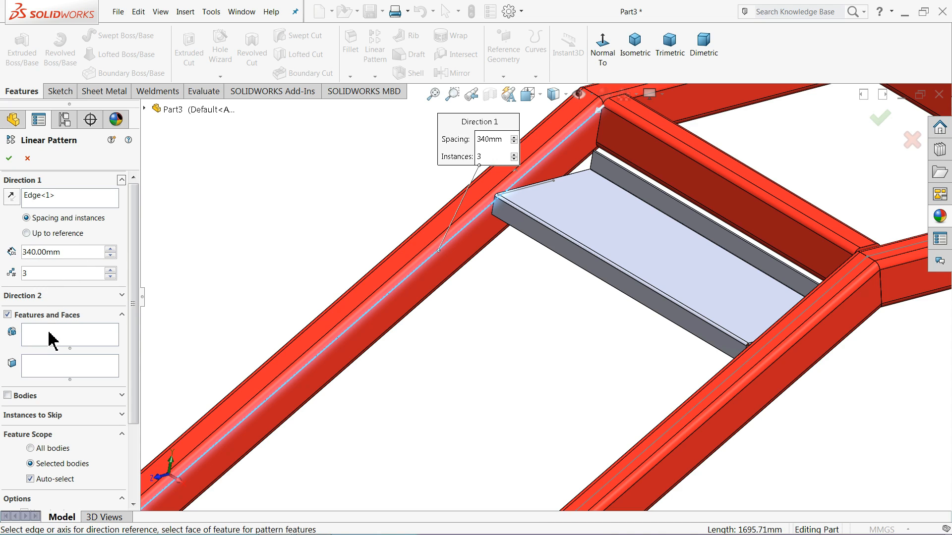
left_click(7, 395)
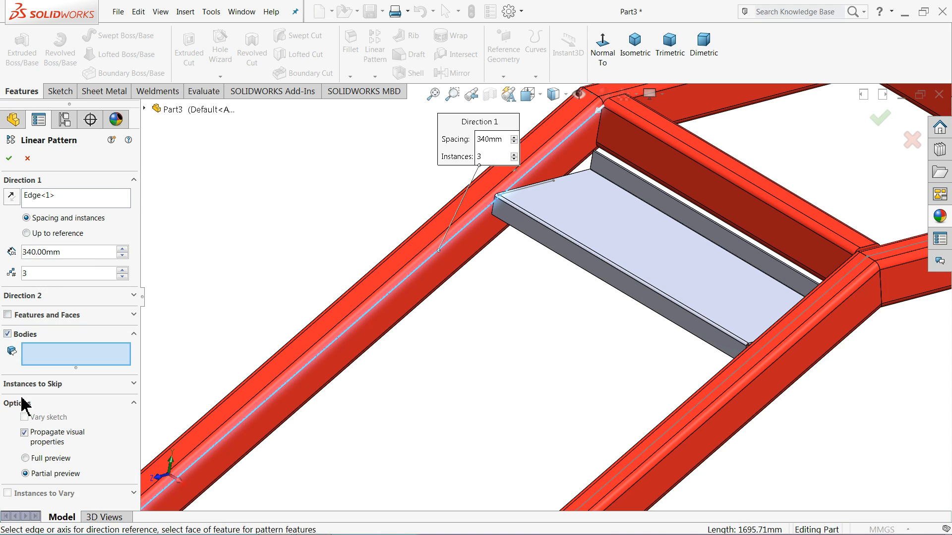
Add the flanged step plate, the angle iron bracket and its mirrored copy as the bodies to pattern.
left_click(591, 238)
middle_click_drag(591, 238, 522, 159)
scroll(615, 285, "down", 6)
left_click(630, 311)
scroll(631, 314, "up", 5)
middle_click_drag(631, 315, 497, 188)
scroll(498, 187, "down", 5)
scroll(439, 179, "up", 5)
scroll(394, 164, "down", 5)
middle_click_drag(402, 195, 384, 198)
left_click(443, 201)
scroll(466, 208, "up", 3)
scroll(501, 226, "down", 2)
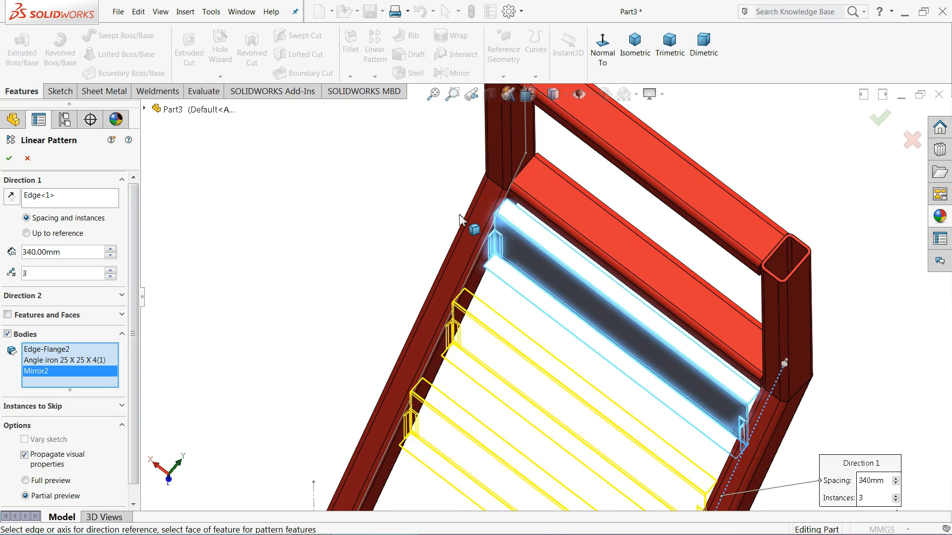
Set the pattern to 4 instances and finish the linear pattern.
middle_click_drag(452, 210, 493, 346)
scroll(466, 248, "down", 2)
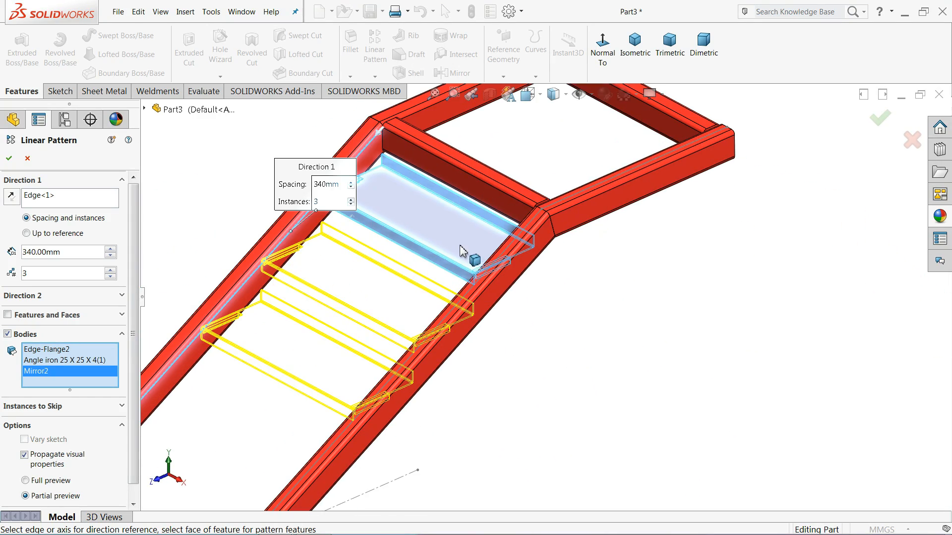
middle_click_drag(422, 239, 424, 271)
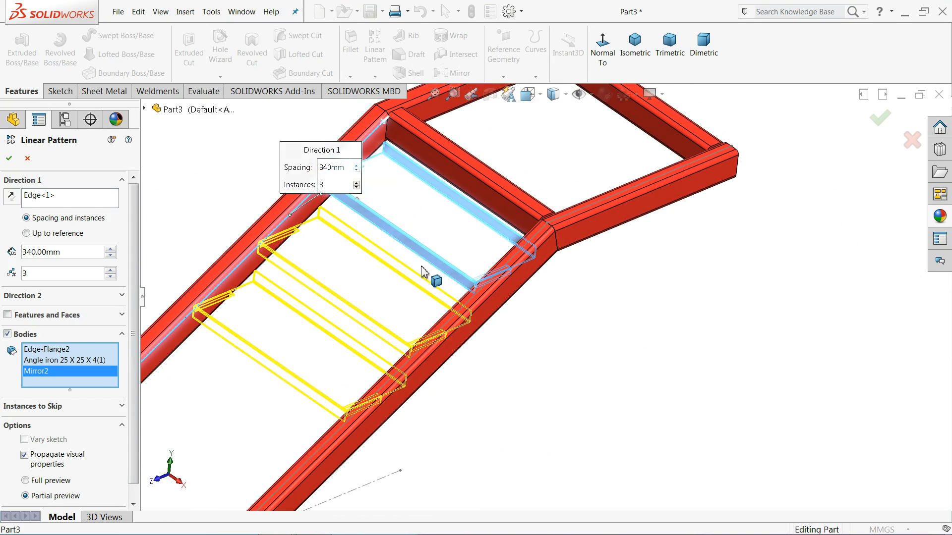
left_click(110, 271)
scroll(240, 273, "up", 3)
scroll(430, 330, "down", 2)
middle_click_drag(459, 336, 436, 323)
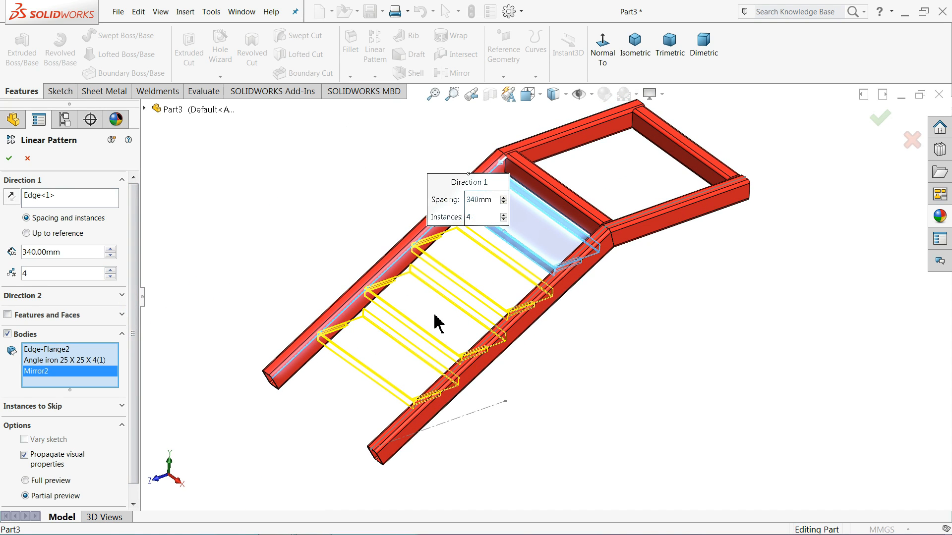
scroll(438, 324, "down", 2)
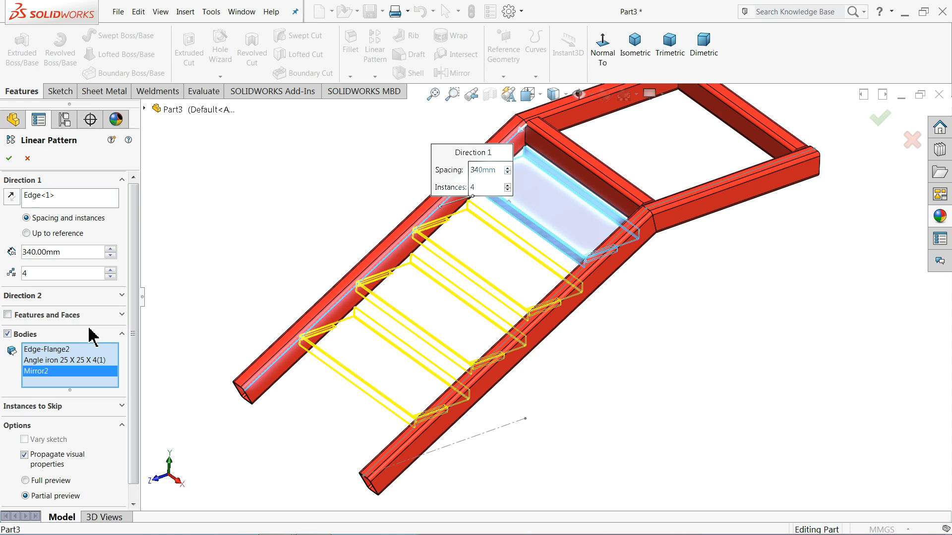
left_click(8, 159)
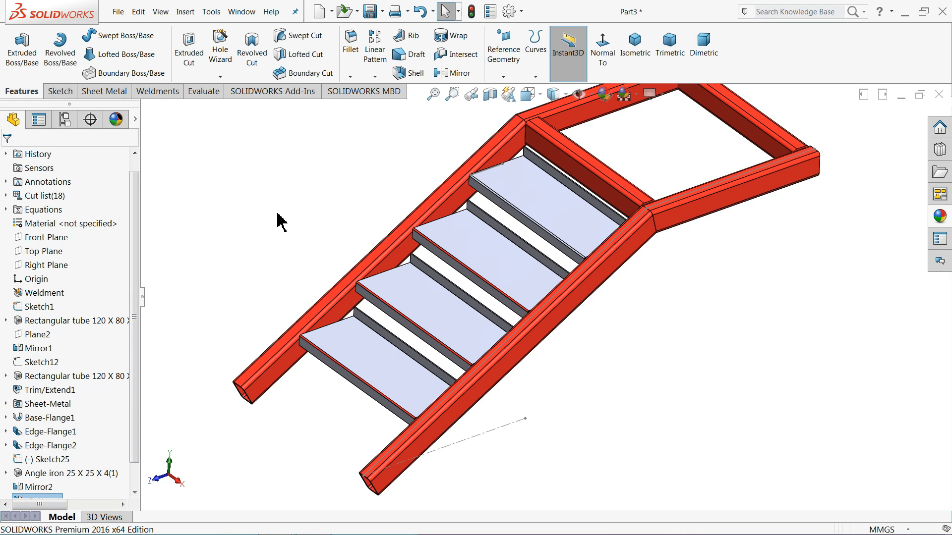
Hide the angle iron's layout sketch, Sketch25.
mouse_move(288, 248)
middle_mouse_down()
mouse_move(300, 221)
mouse_move(301, 243)
middle_mouse_up()
left_click(423, 335)
middle_click_drag(466, 320, 419, 310)
key("Escape")
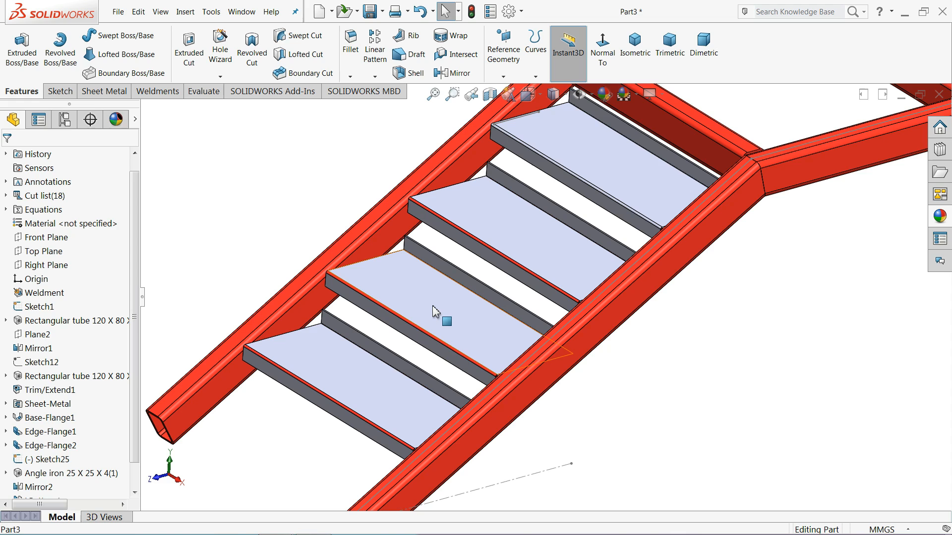
key("z")
key("z")
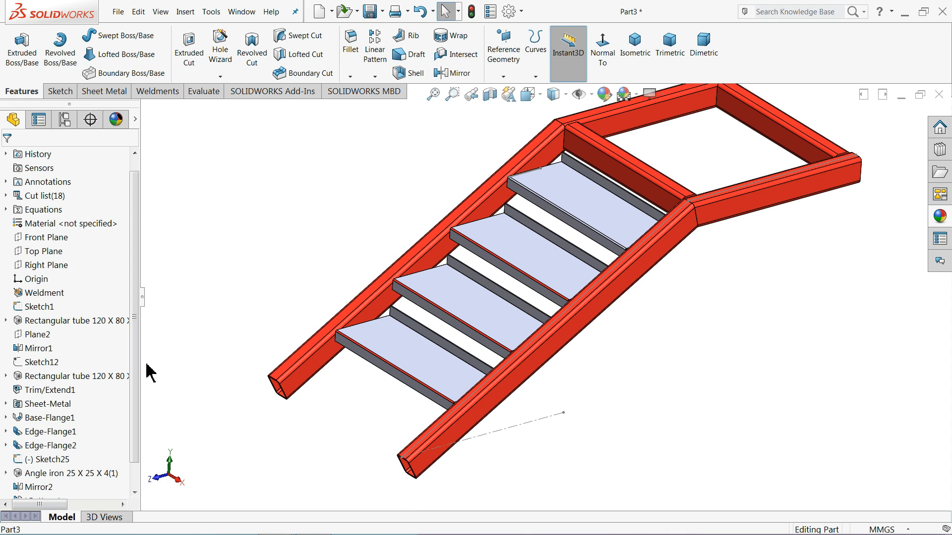
left_click(30, 460)
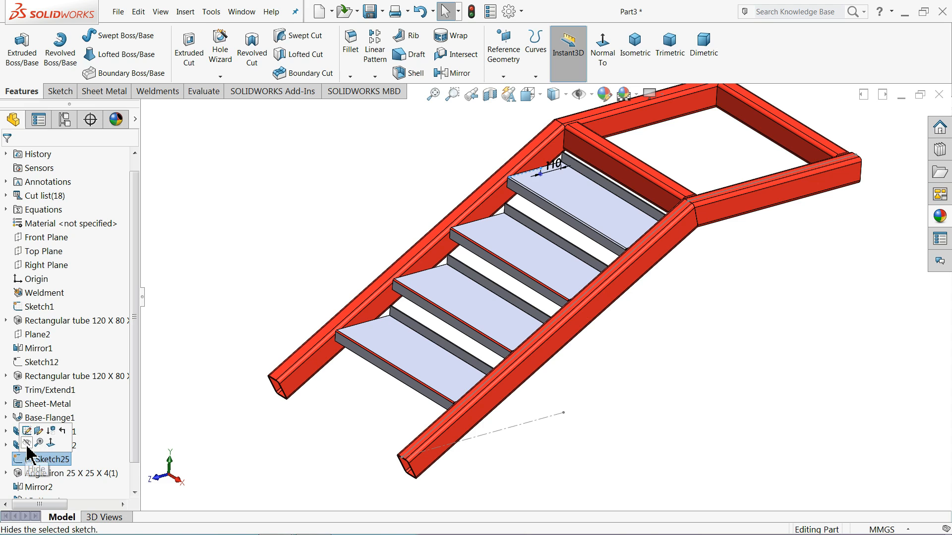
left_click(27, 443)
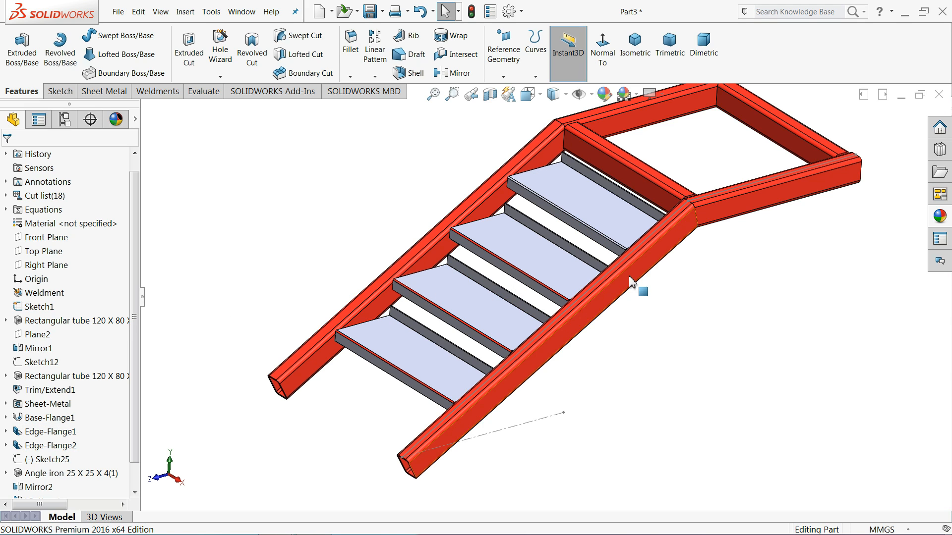
Apply the default color appearance to the red front bend faces of the patterned steps.
scroll(597, 293, "down", 1)
scroll(454, 327, "down", 1)
scroll(476, 317, "down", 1)
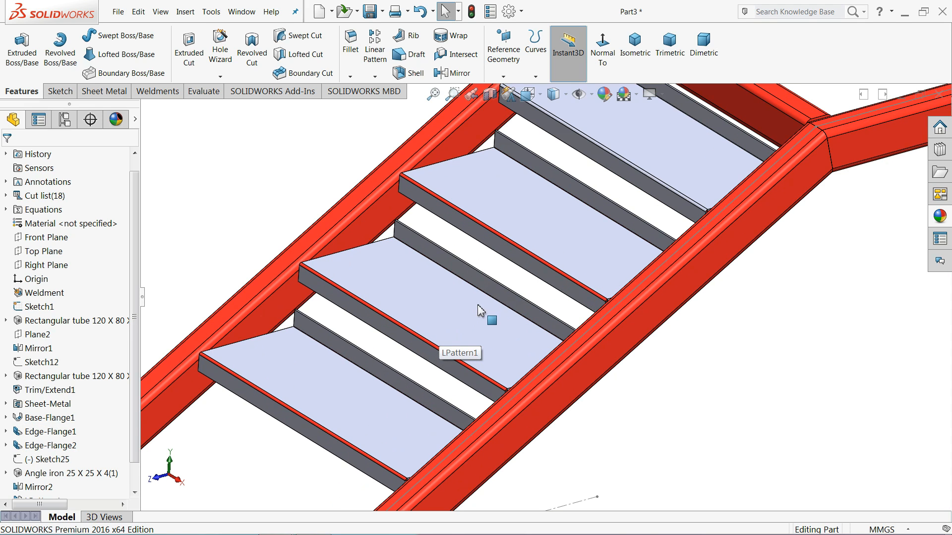
scroll(540, 273, "down", 2)
left_click(536, 273)
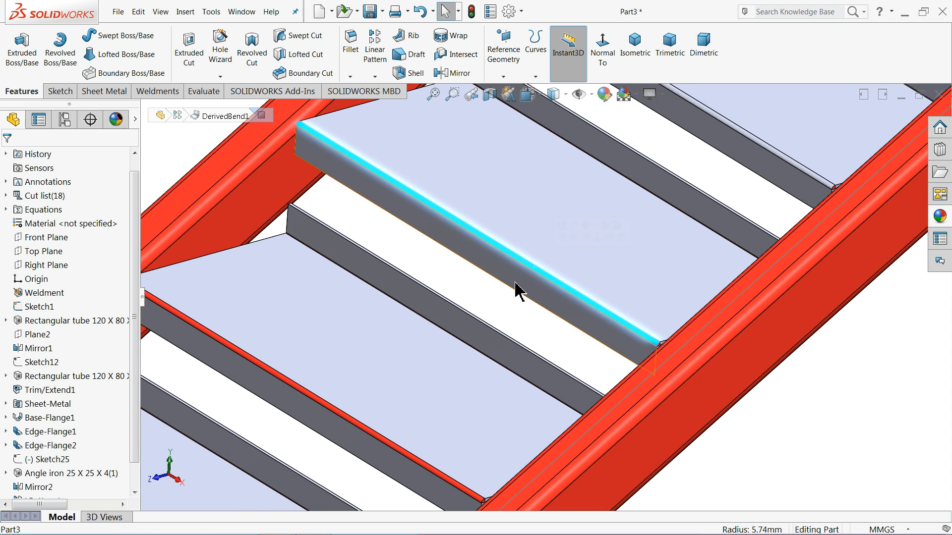
scroll(436, 335, "up", 3)
scroll(462, 387, "down", 3)
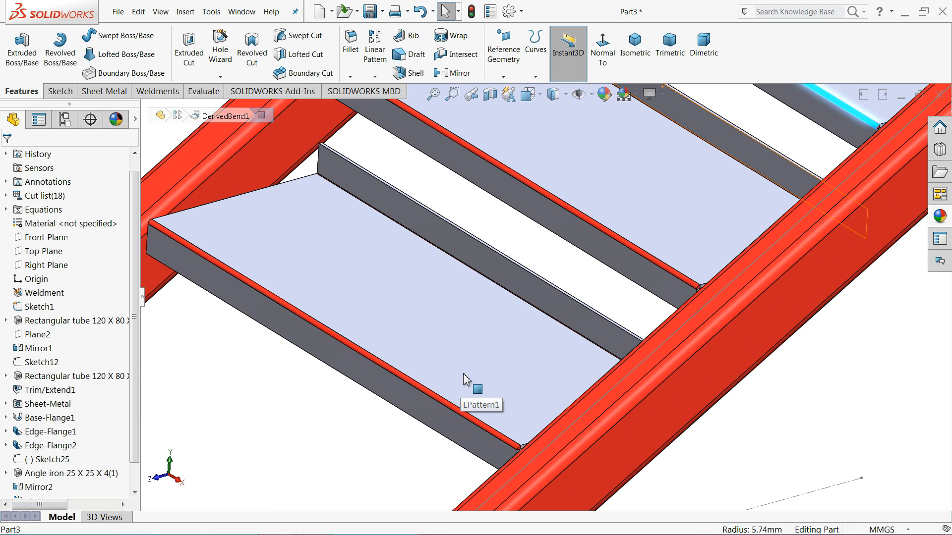
left_click(446, 400, "ctrl")
scroll(446, 400, "down", 1)
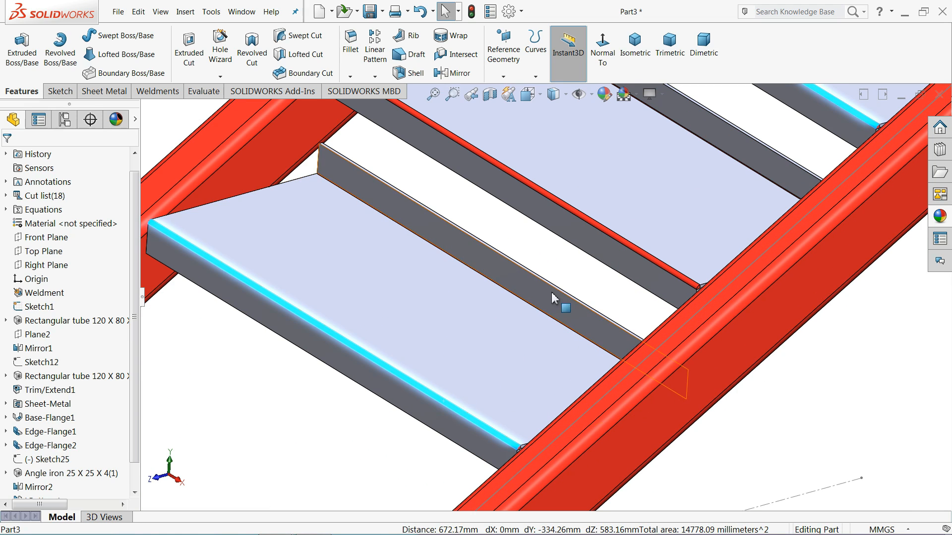
left_click(617, 244, "ctrl")
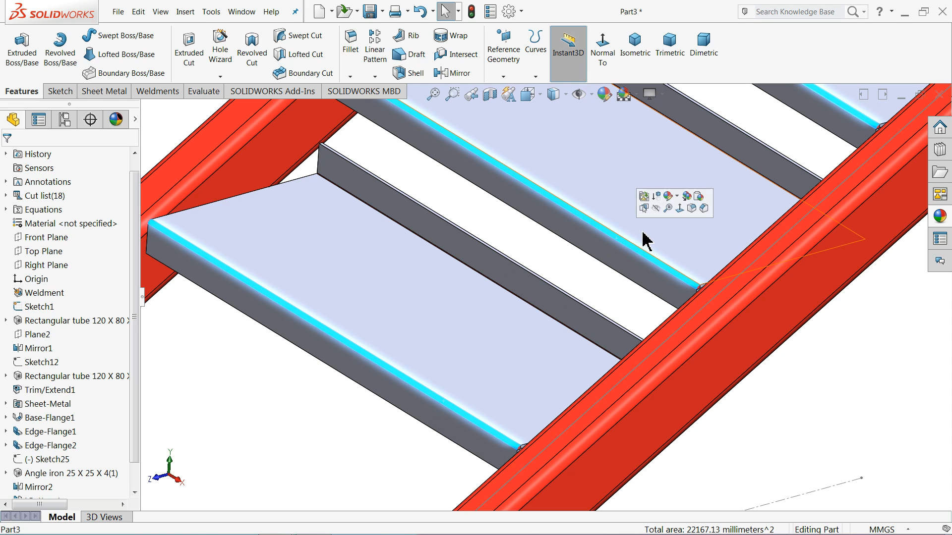
left_click(939, 216)
double_click(812, 313)
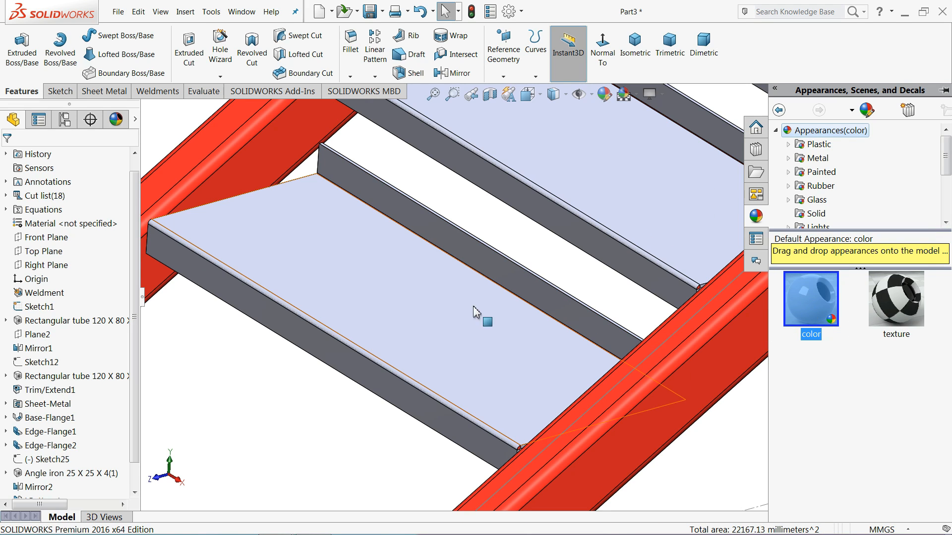
left_click(247, 354)
scroll(248, 354, "up", 5)
scroll(247, 354, "up", 4)
scroll(736, 164, "down", 2)
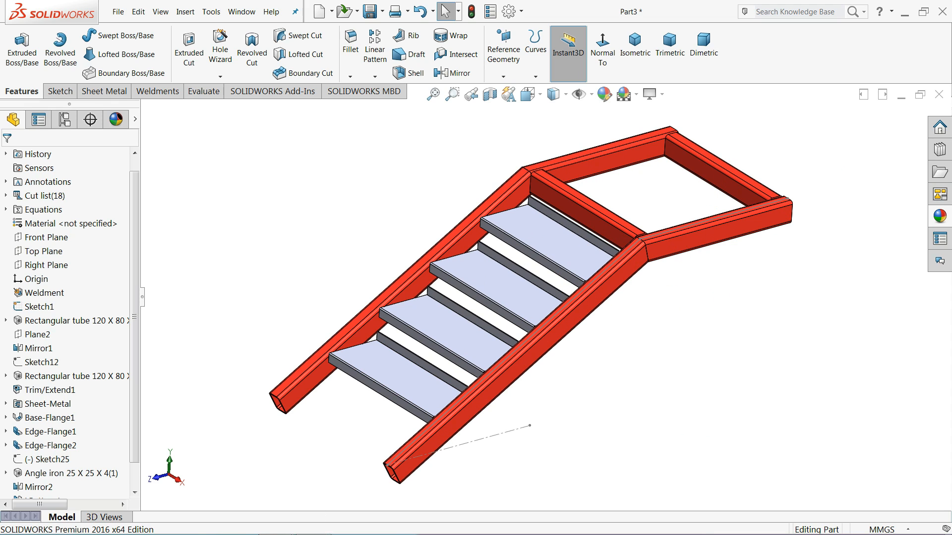
left_click(316, 525)
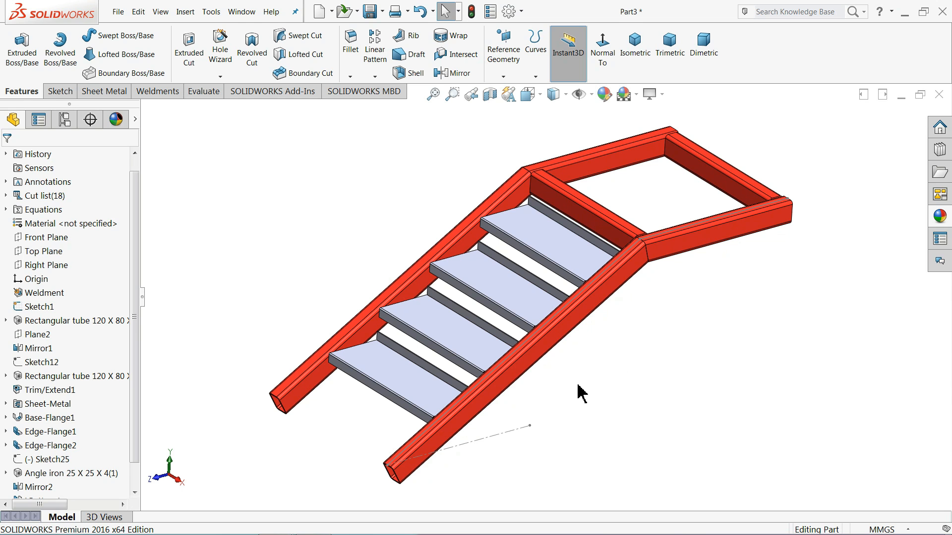
Start a sketch on the outer face of the sloped side member near its lower end and view it face-on.
scroll(425, 463, "down", 4)
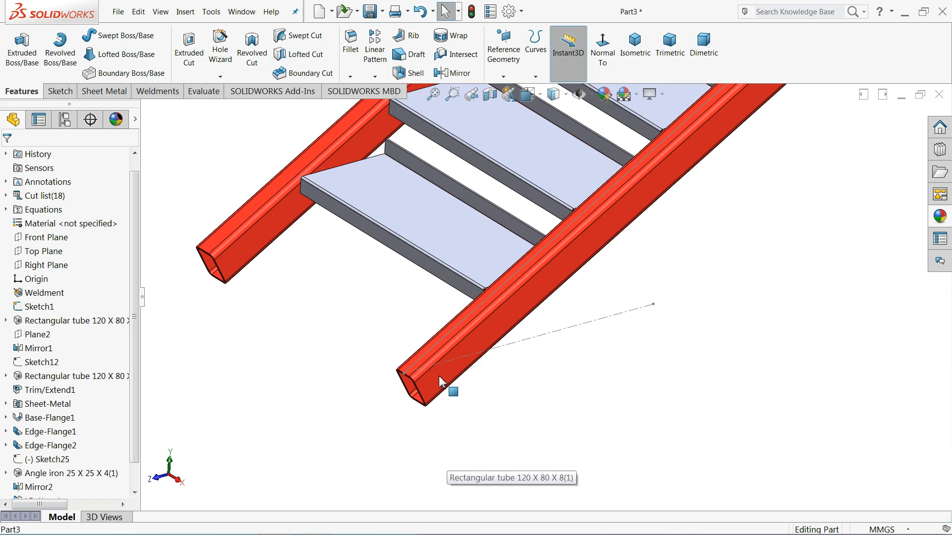
left_click(471, 365)
left_click(481, 354)
left_click(550, 63)
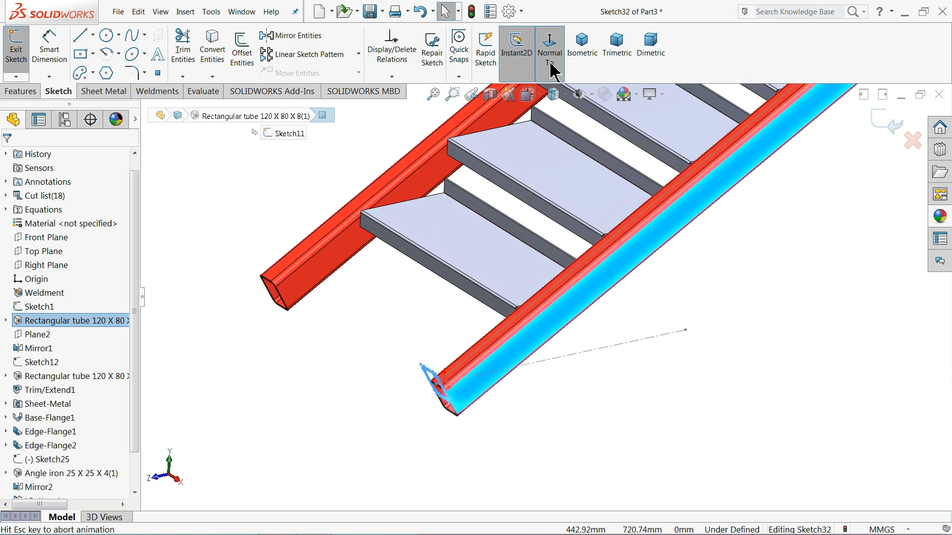
scroll(347, 399, "down", 3)
left_click(287, 298)
scroll(362, 335, "down", 3)
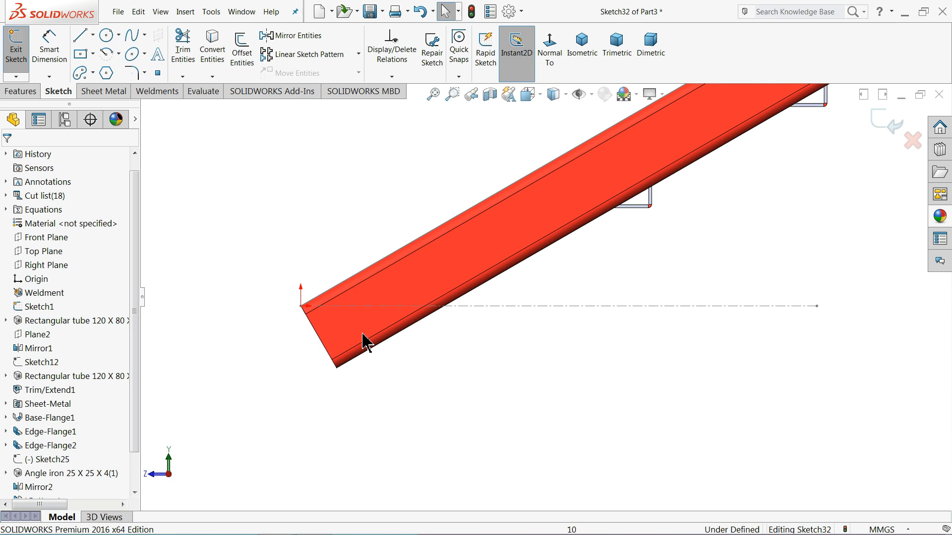
Sketch a corner rectangle from the origin down past the side member's lower tip, enclosing the end below the horizontal construction line.
left_click(94, 56)
left_click(89, 68)
scroll(372, 315, "down", 3)
left_click_drag(272, 315, 691, 479)
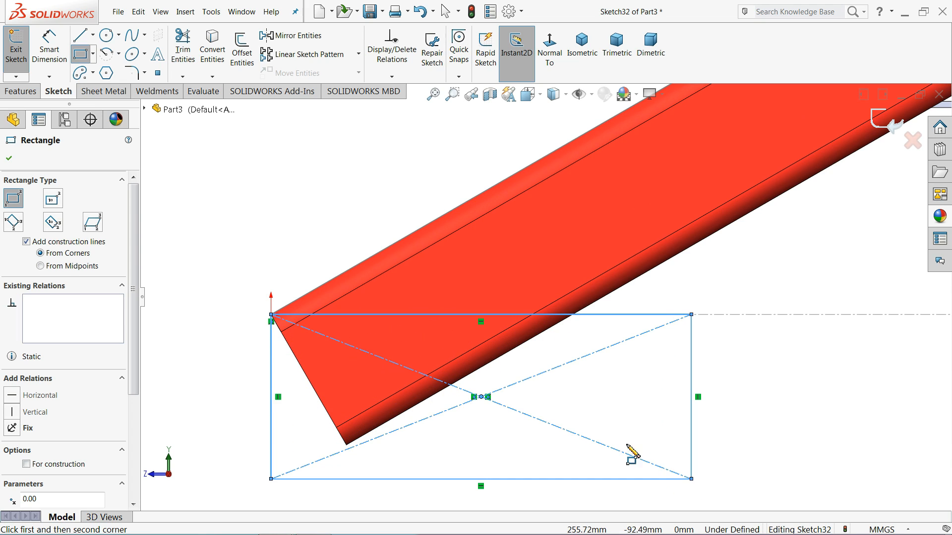
scroll(595, 432, "up", 2)
scroll(519, 372, "down", 2)
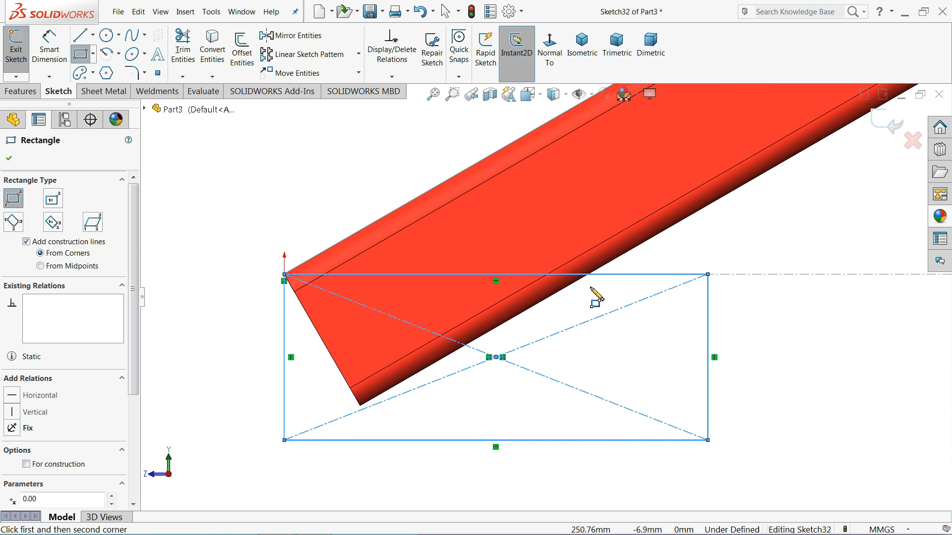
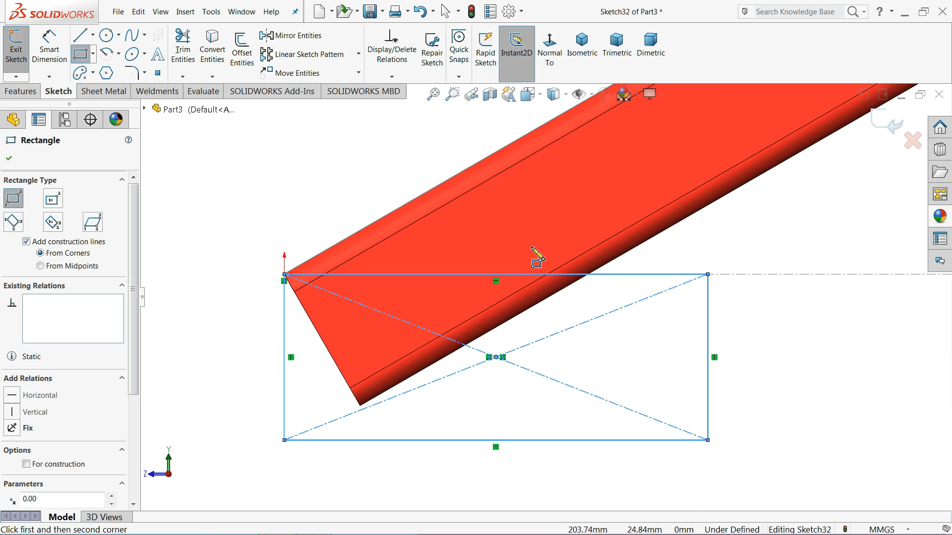
Cut the lower ends of both side members flat with an Extruded Cut of the rectangle set to Through All.
left_click(22, 91)
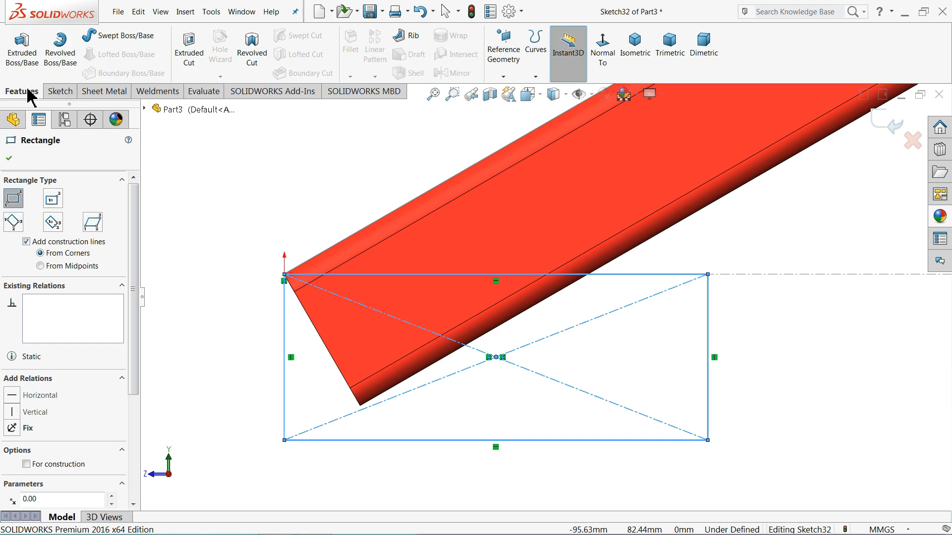
left_click(191, 50)
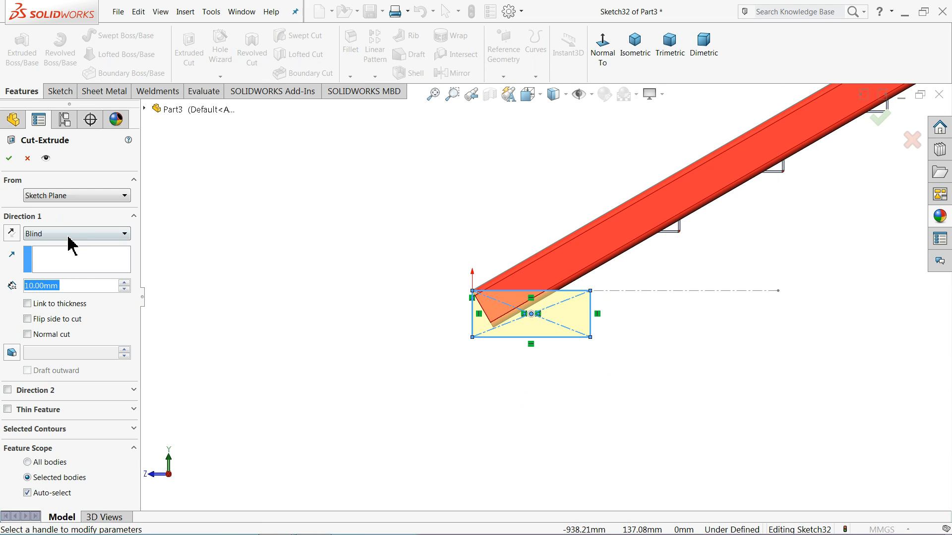
left_click(74, 234)
left_click(64, 254)
middle_click_drag(250, 265, 358, 299)
scroll(519, 343, "up", 3)
scroll(669, 347, "down", 6)
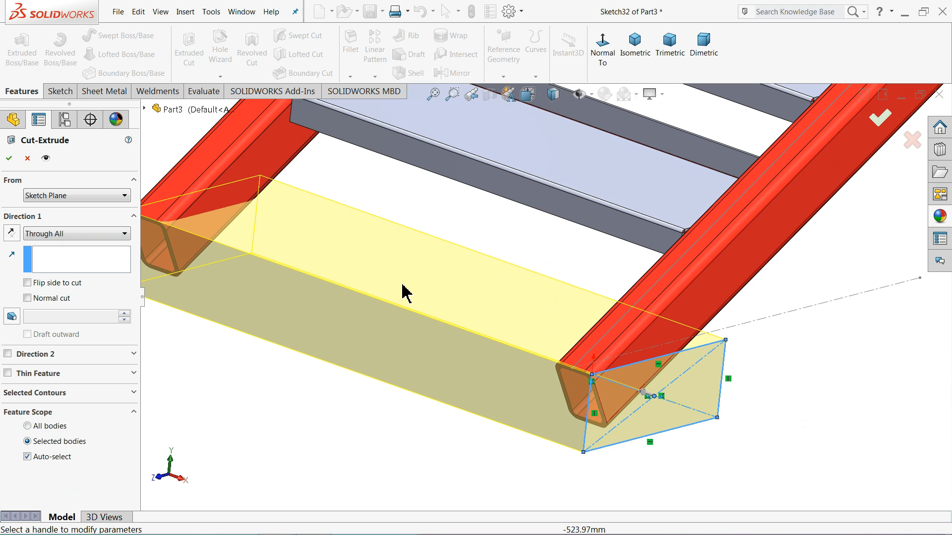
left_click(8, 159)
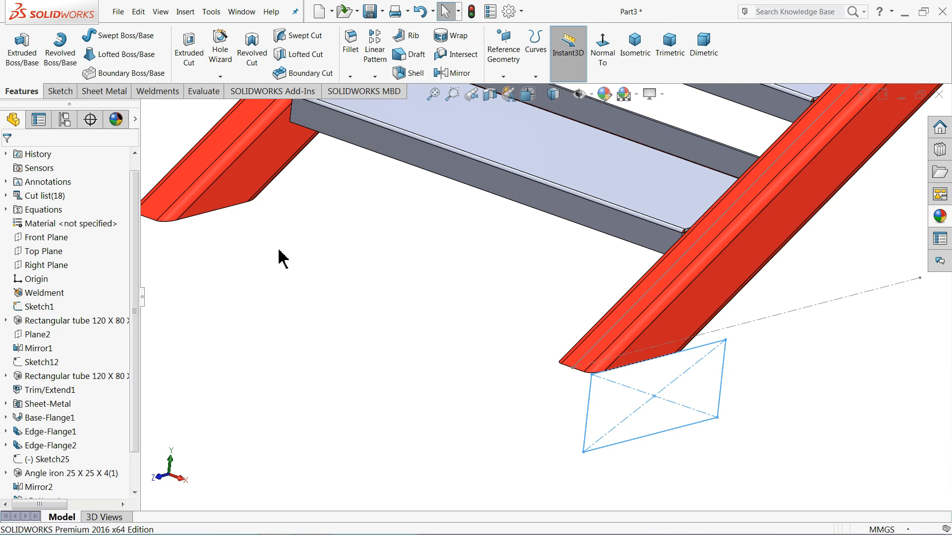
scroll(373, 277, "down", 3)
scroll(504, 321, "up", 5)
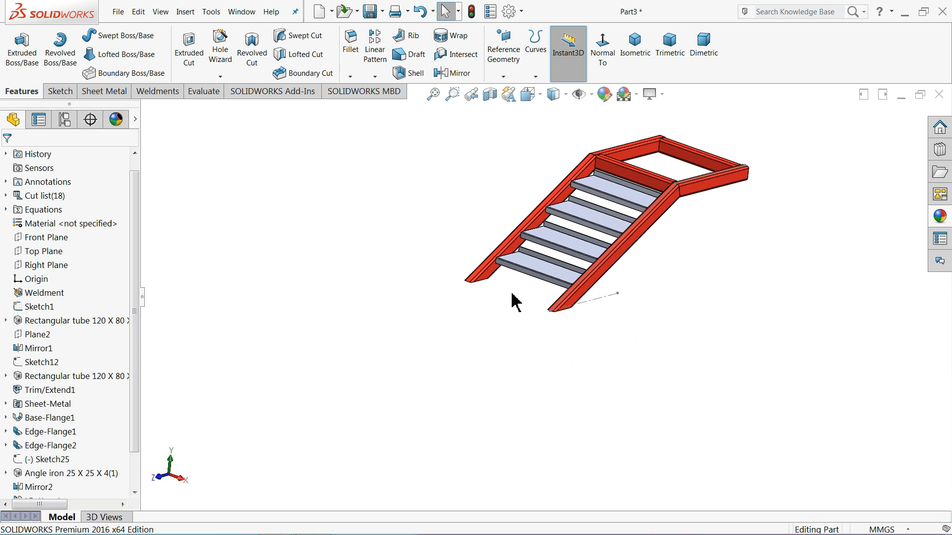
Start a sketch on the outer face of the upper frame's end cross tube and view it face-on.
middle_click_drag(591, 276, 622, 216)
scroll(626, 214, "down", 3)
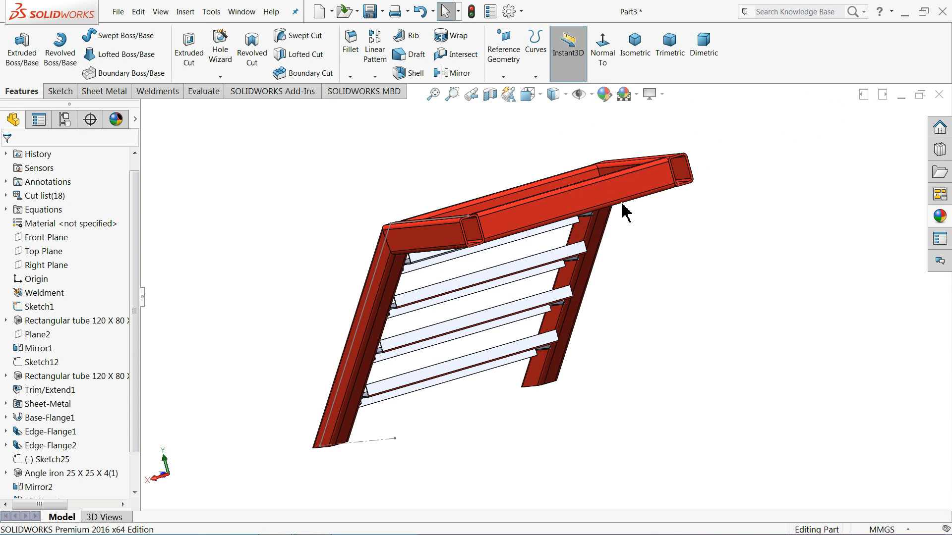
left_click(621, 197)
left_click(664, 170)
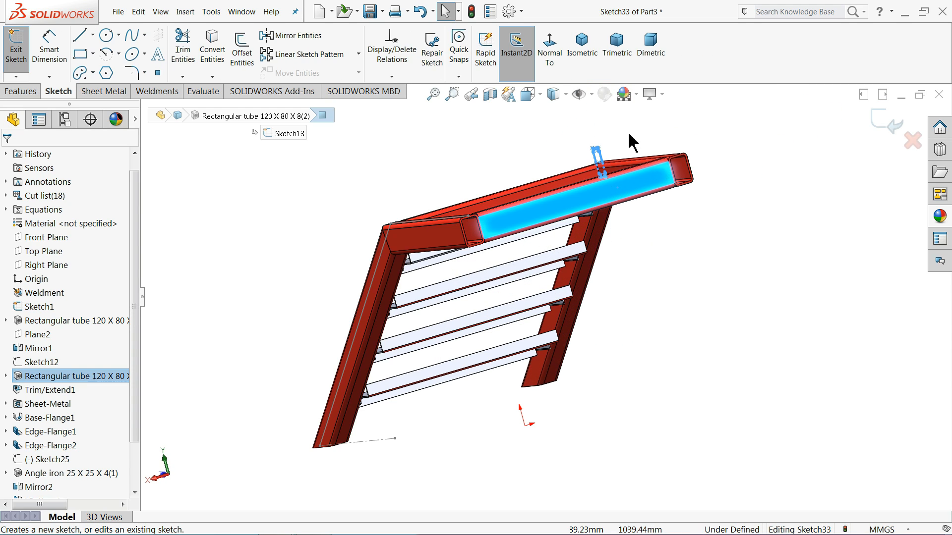
left_click(557, 51)
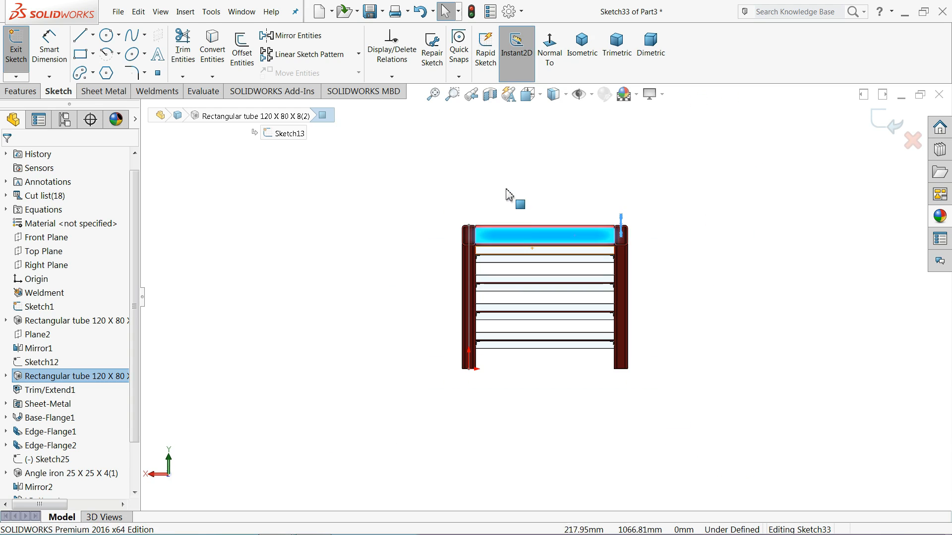
Sketch a corner rectangle about 4944 mm by 3194 mm from the side member's bottom outer corner, extending up and beyond the opposite side member.
left_click(81, 56)
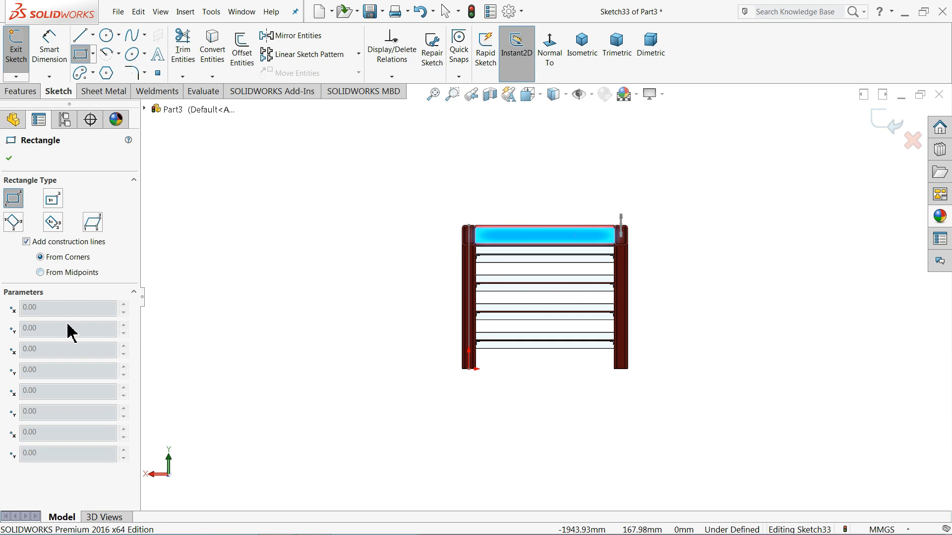
scroll(623, 376, "down", 10)
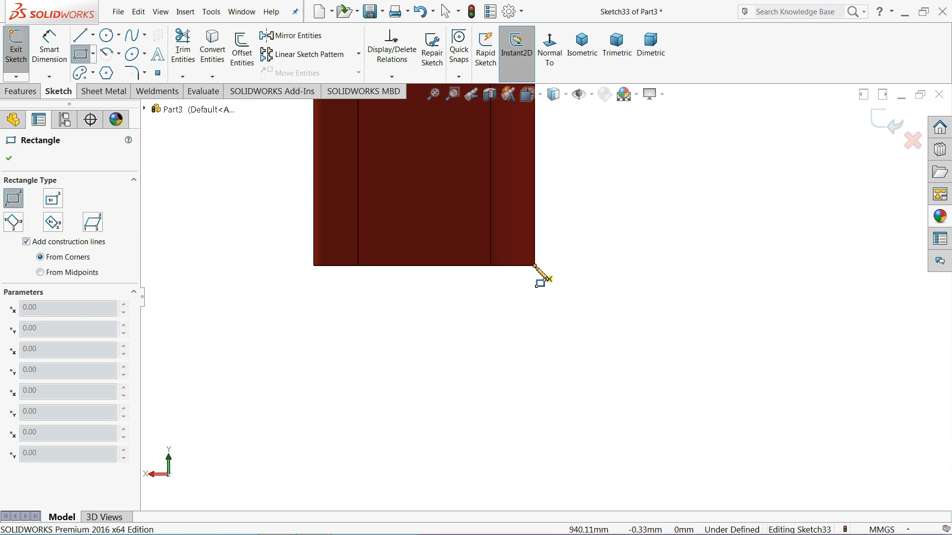
left_click(534, 266)
scroll(456, 293, "up", 10)
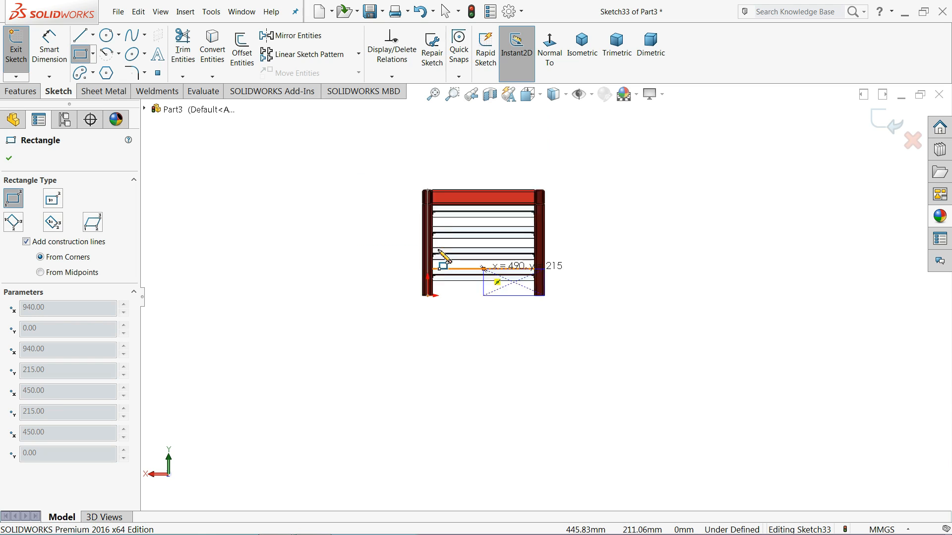
left_click(339, 164)
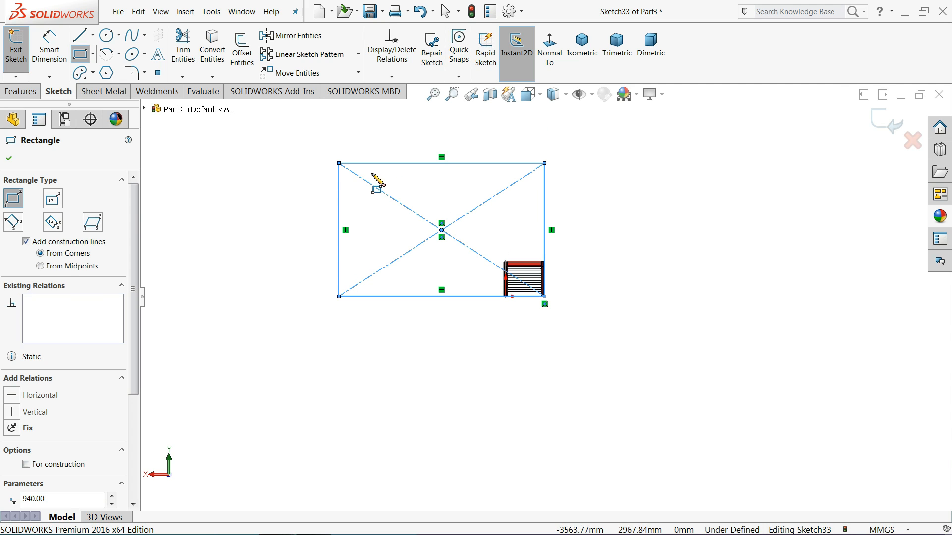
Dimension the large rectangle's top edge to 4080 mm.
left_click(55, 67)
scroll(476, 159, "down", 3)
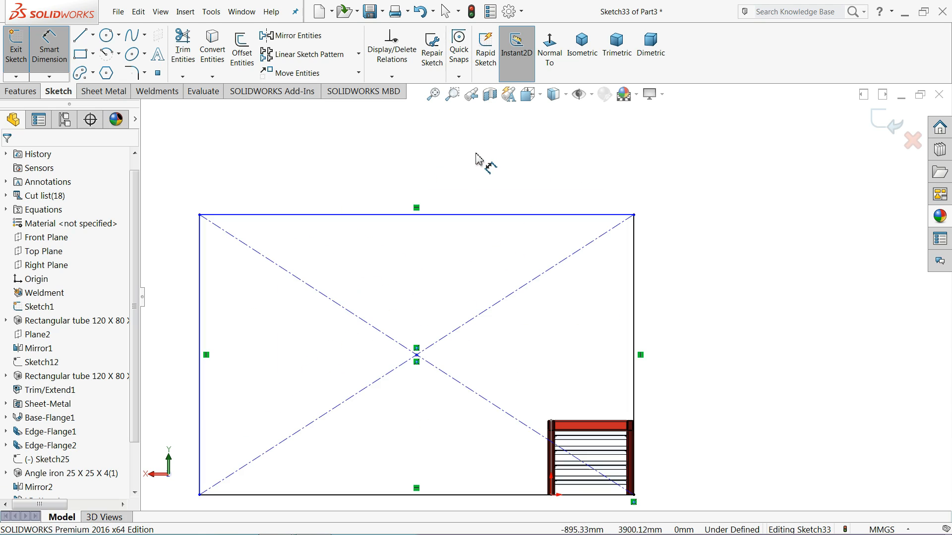
left_click(426, 216)
left_click(421, 169)
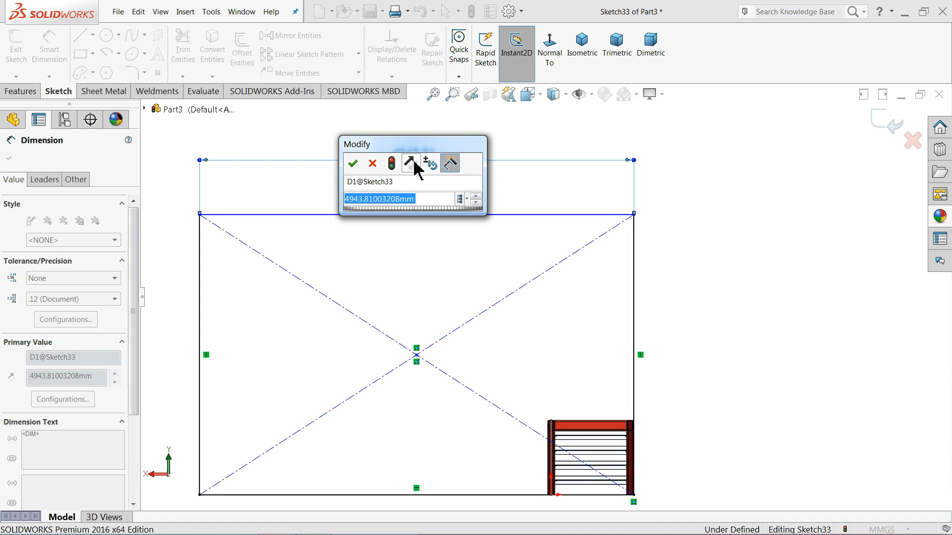
type("4080")
left_click(357, 168)
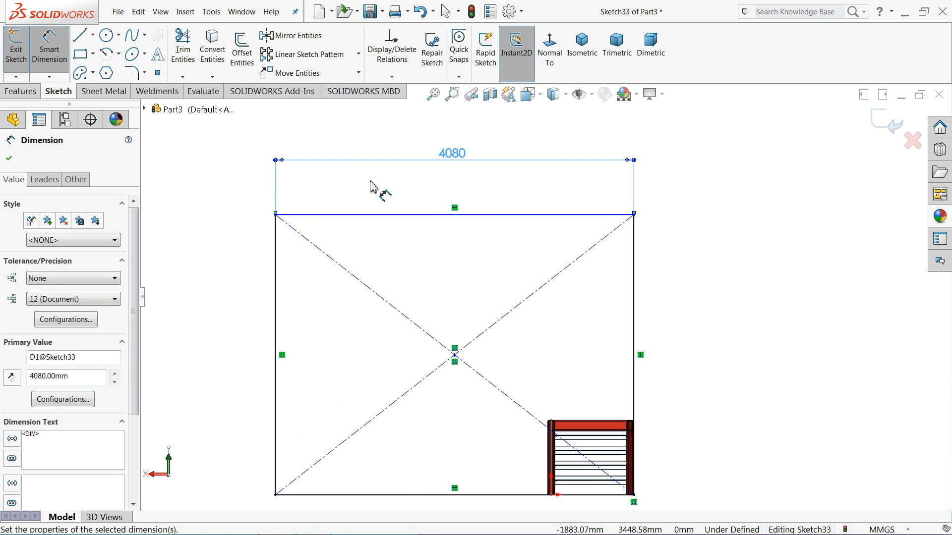
Dimension the large rectangle's vertical edge on the ladder side to 2900 mm.
left_click(635, 320)
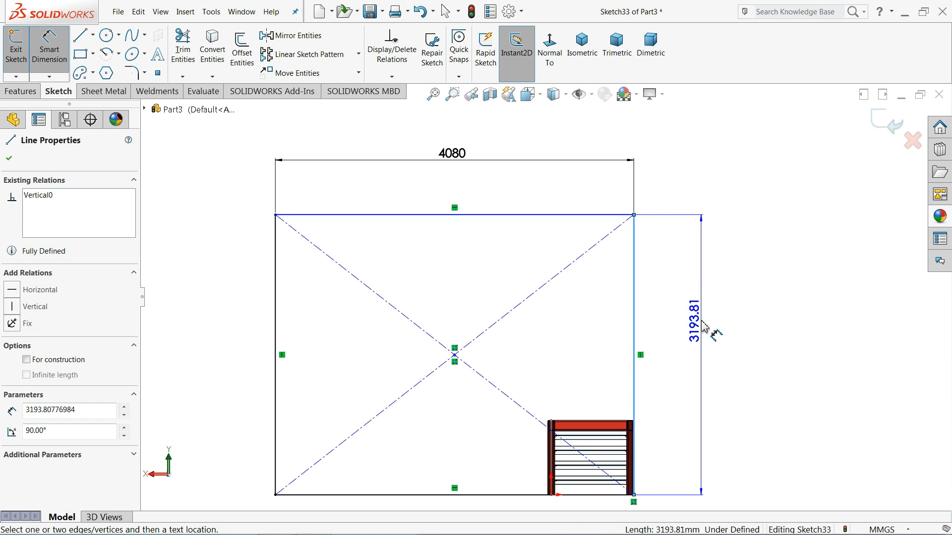
left_click(701, 330)
type("2900")
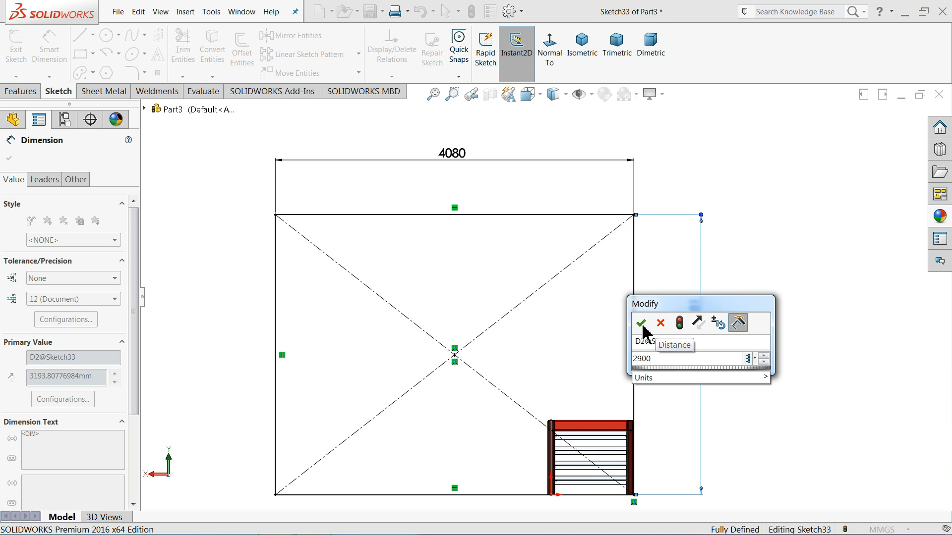
left_click(642, 325)
left_click(9, 159)
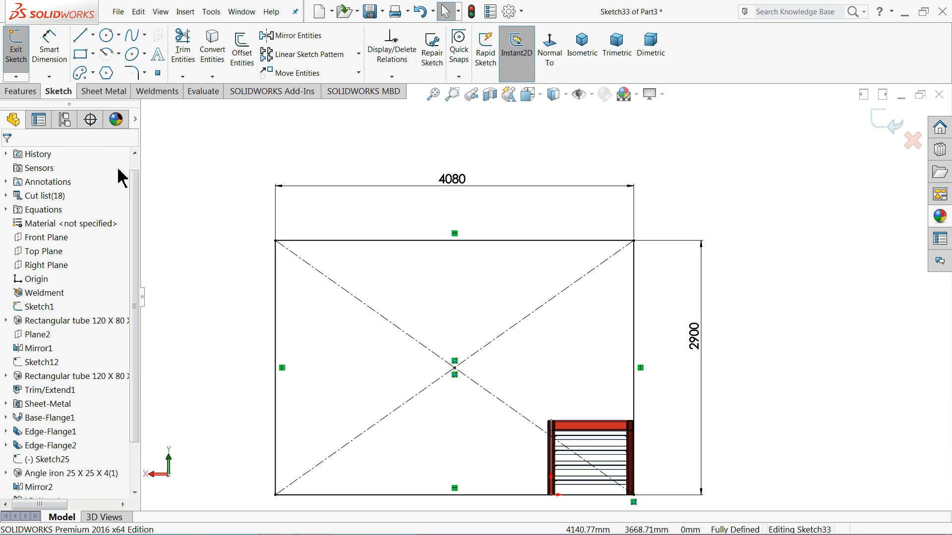
scroll(472, 197, "up", 3)
scroll(664, 322, "down", 1)
mouse_move(687, 177)
left_mouse_down()
mouse_move(541, 340)
mouse_move(302, 421)
left_mouse_up()
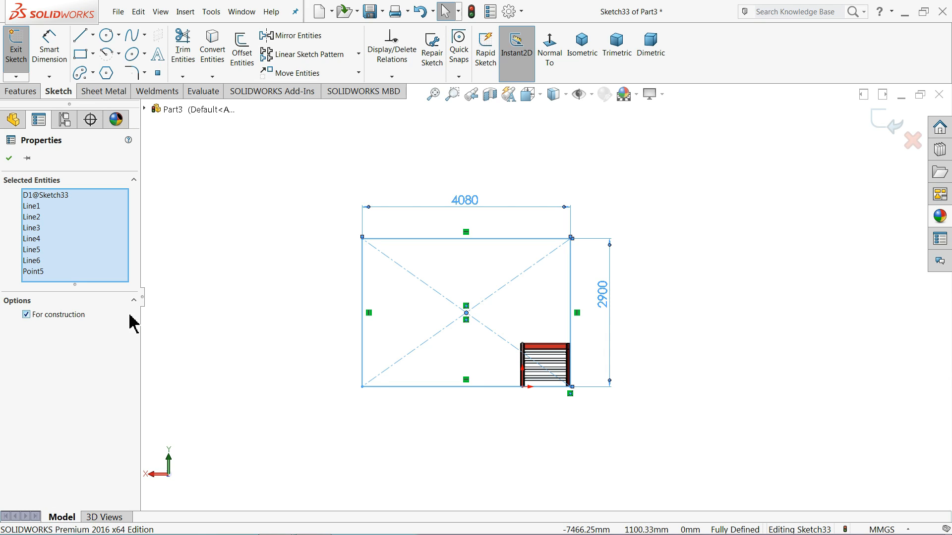
left_click(268, 298)
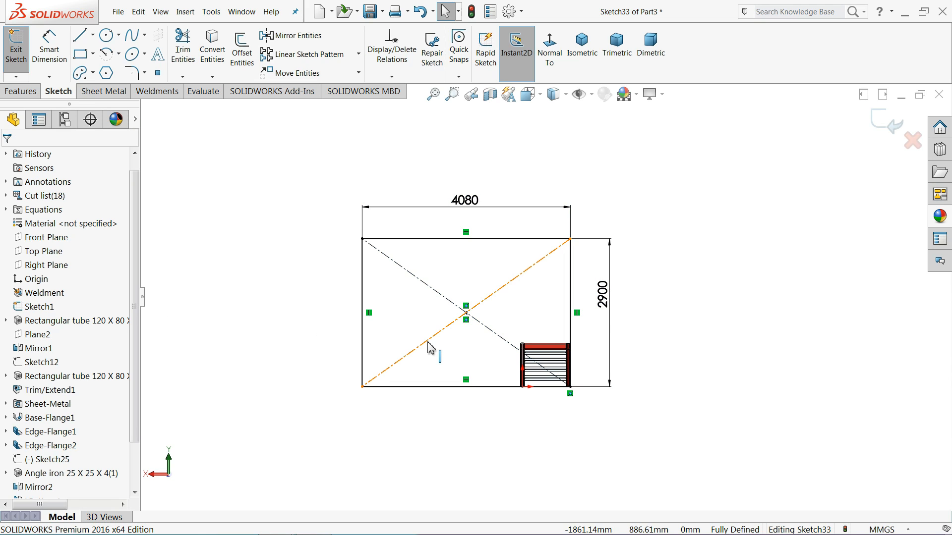
Convert the four sides of the 4080 by 2900 mm rectangle to construction lines and close the sketch.
left_click(487, 239)
scroll(542, 304, "down", 3)
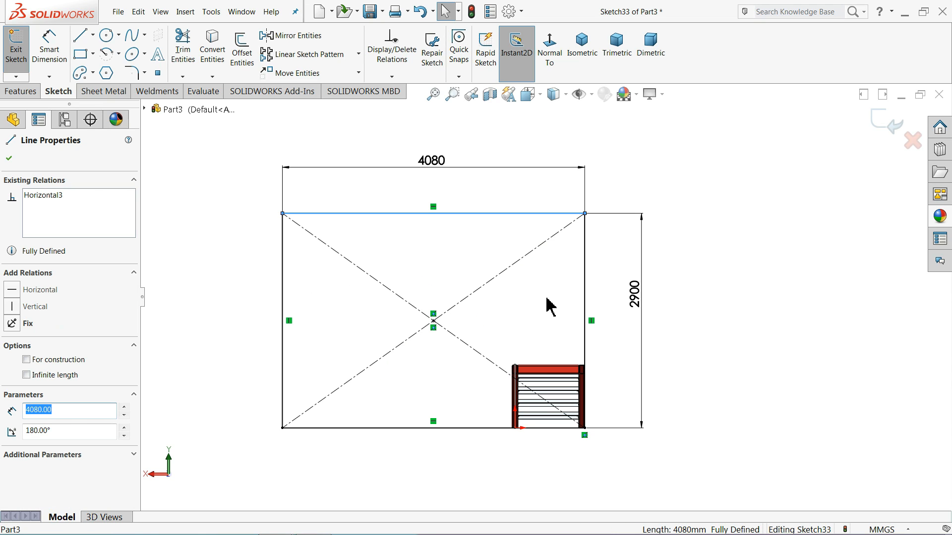
left_click(585, 321, "ctrl")
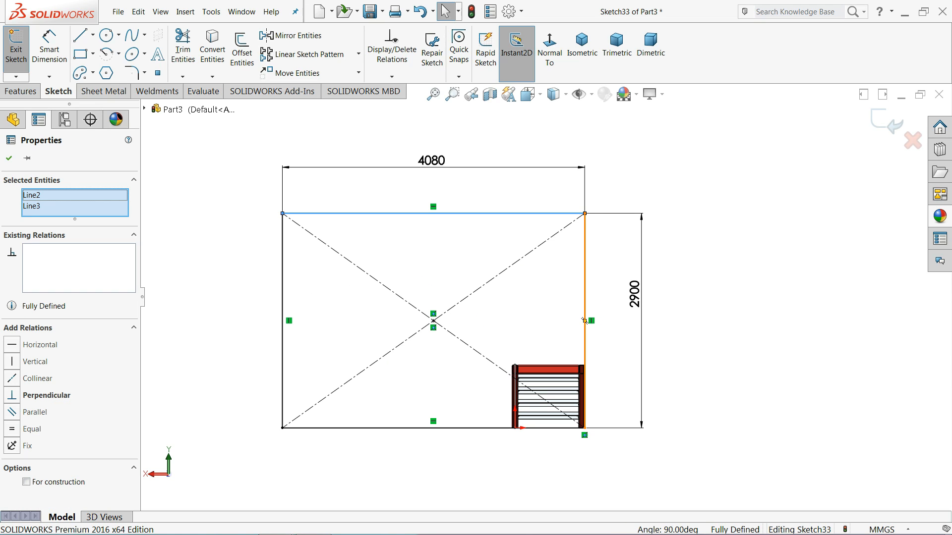
left_click(286, 300, "ctrl")
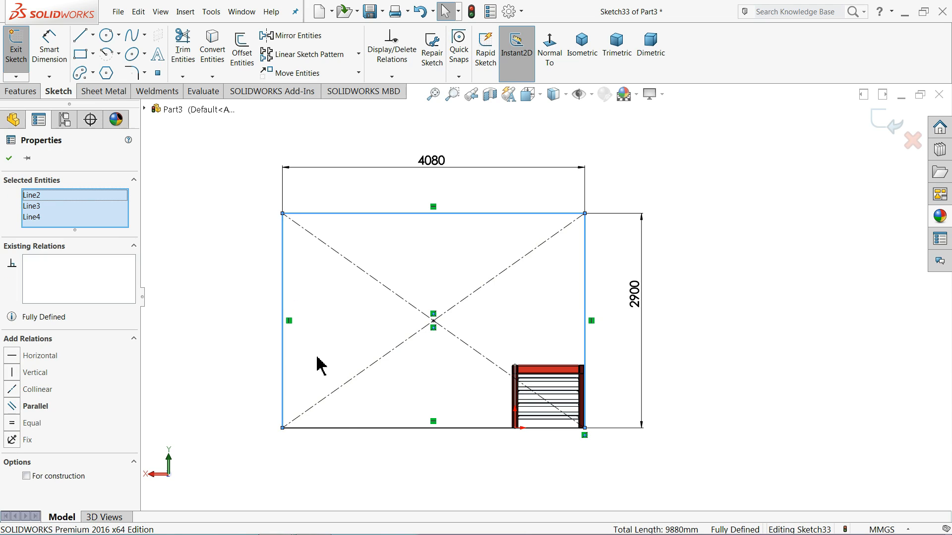
left_click(383, 428, "ctrl")
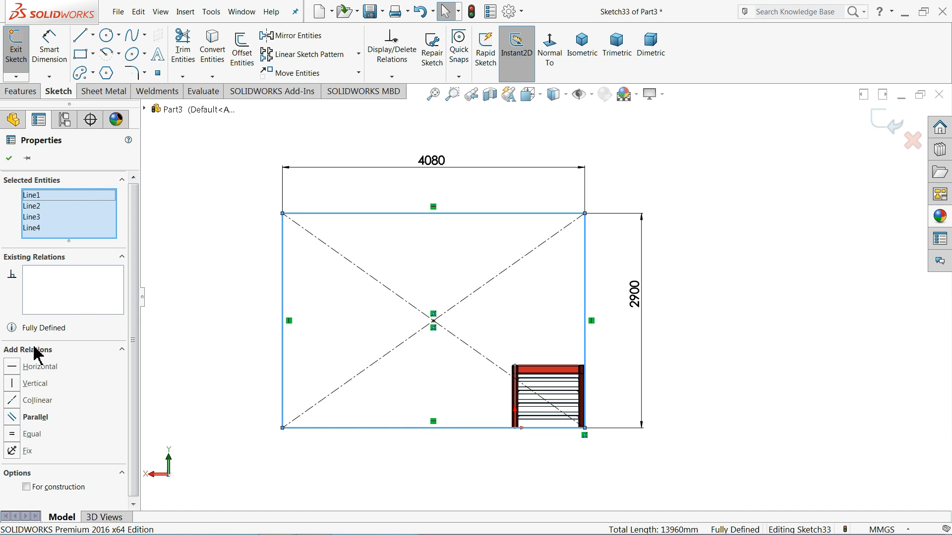
left_click(41, 488)
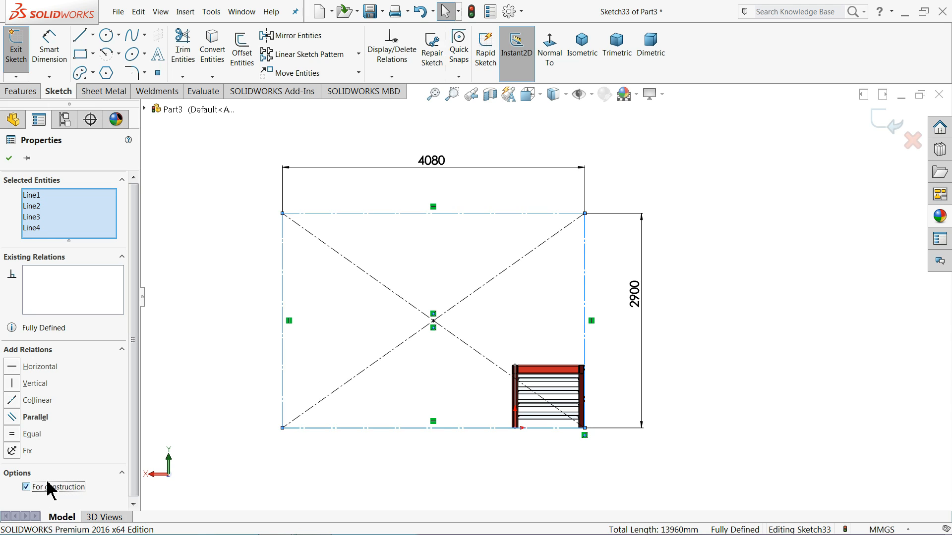
left_click(231, 224)
scroll(237, 241, "up", 2)
mouse_move(237, 249)
middle_mouse_down()
mouse_move(325, 230)
mouse_move(425, 323)
mouse_move(408, 328)
mouse_move(418, 321)
mouse_move(693, 323)
middle_mouse_up()
left_click(888, 126)
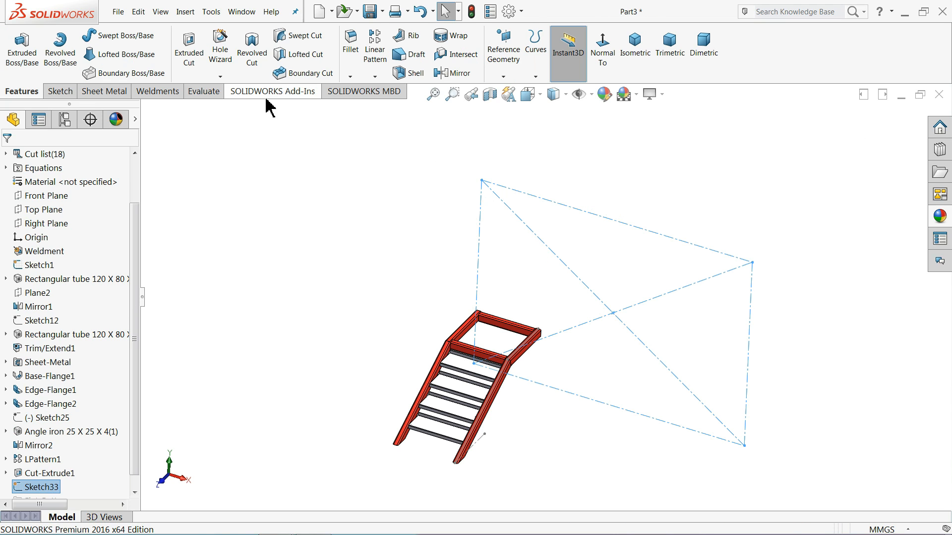
Create a reference plane parallel to the Top Plane and coincident with the large rectangle's upper edge.
left_click(47, 212)
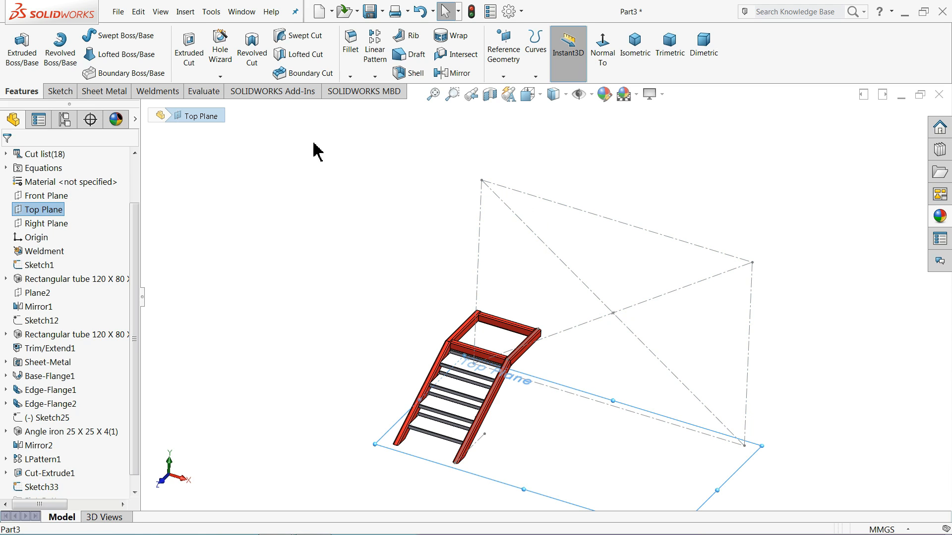
left_click(504, 77)
left_click(518, 95)
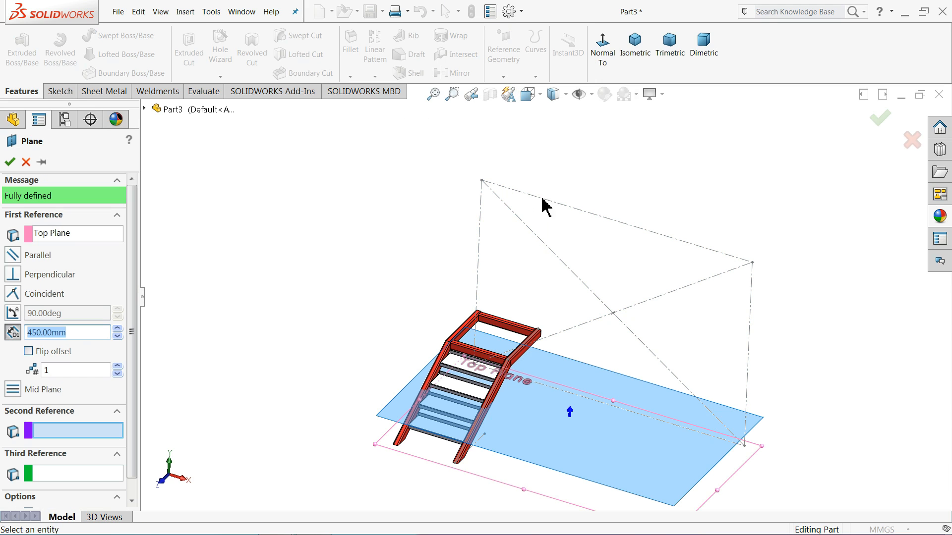
left_click(655, 238)
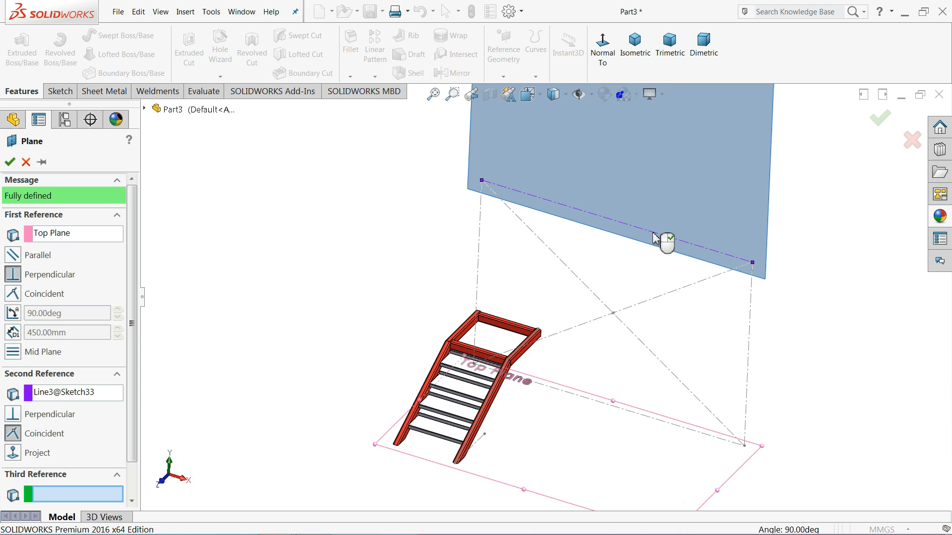
left_click(12, 256)
middle_click_drag(432, 275, 422, 253)
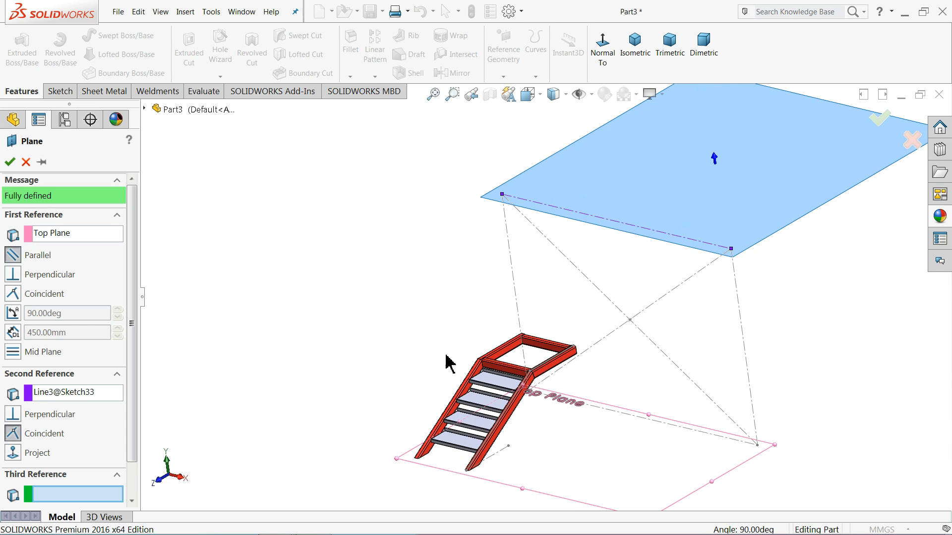
left_click(9, 162)
Start a sketch on the new reference plane and view it face-on.
middle_click_drag(404, 263, 458, 310)
left_click(58, 91)
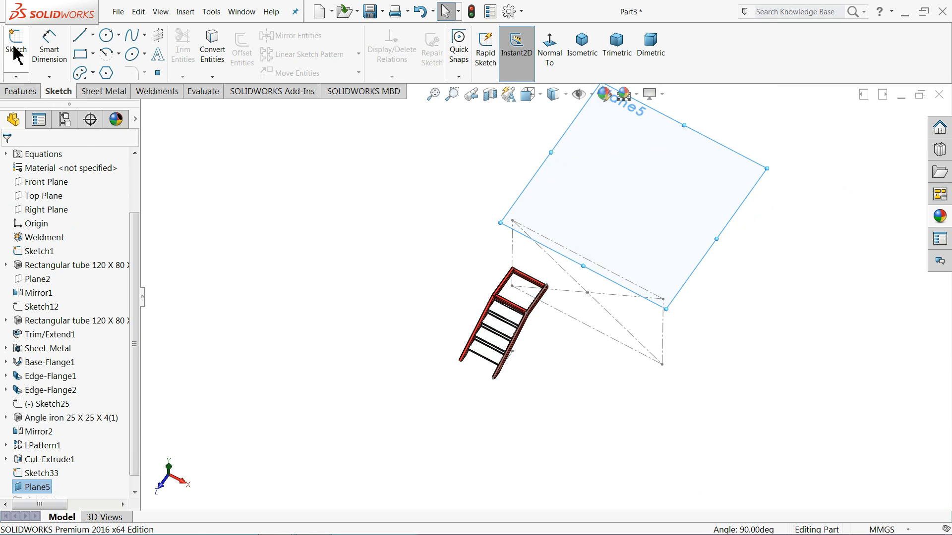
left_click(16, 47)
left_click(550, 57)
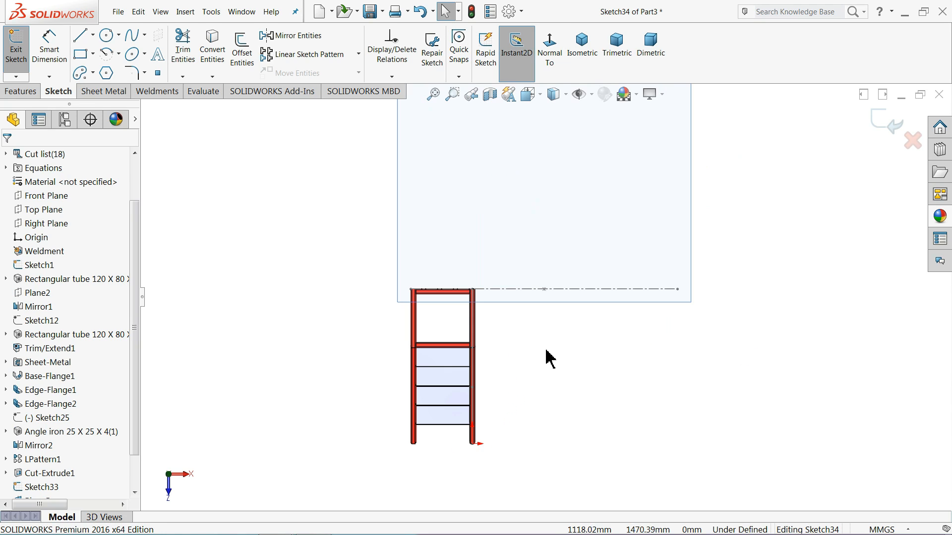
Sketch a construction corner rectangle about 1236 by 997 mm from the upper edge's end farthest from the ladder, extending toward the ladder's front side.
left_click(80, 56)
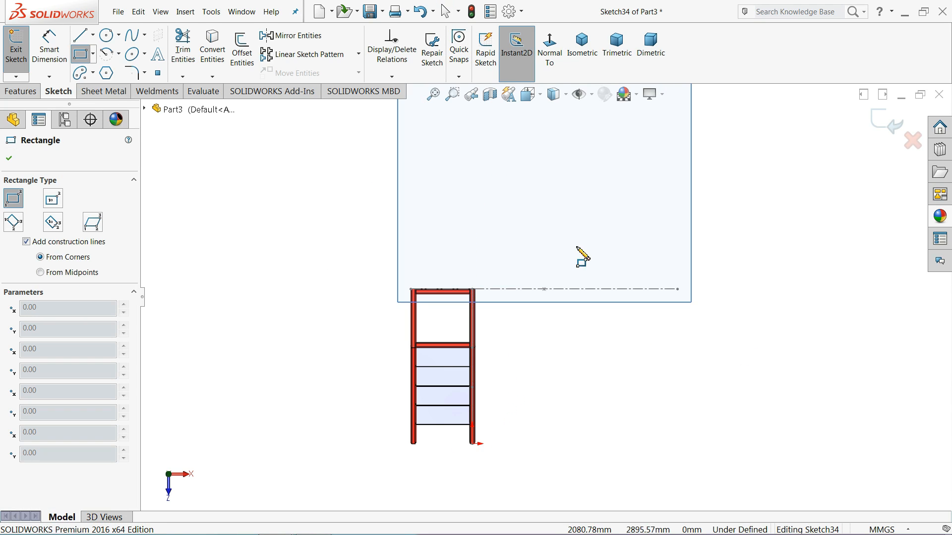
scroll(620, 268, "down", 3)
scroll(550, 342, "up", 2)
scroll(685, 313, "down", 2)
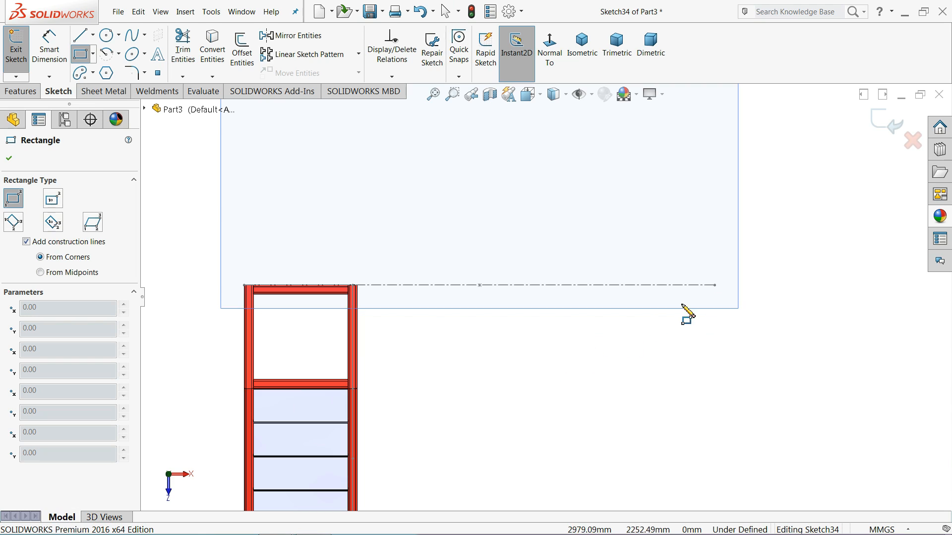
left_click(715, 285)
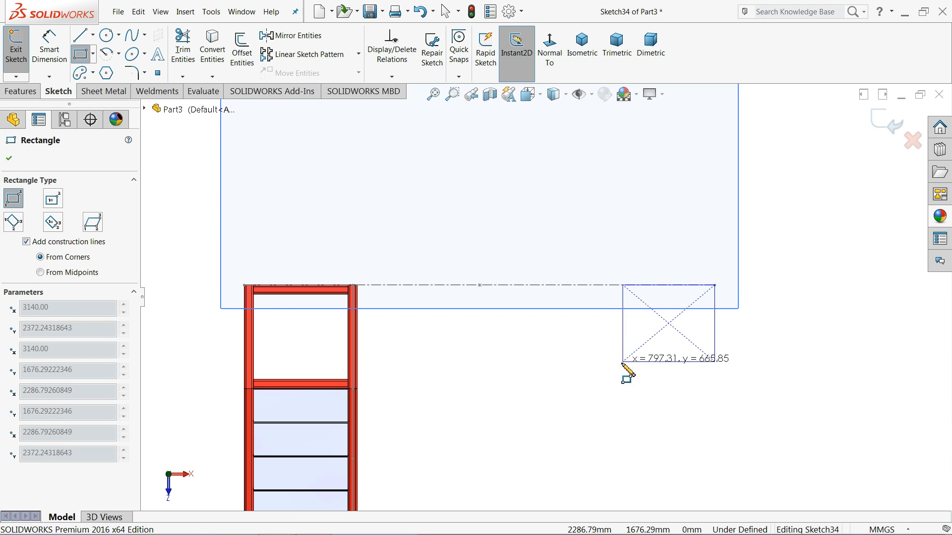
left_click(573, 399)
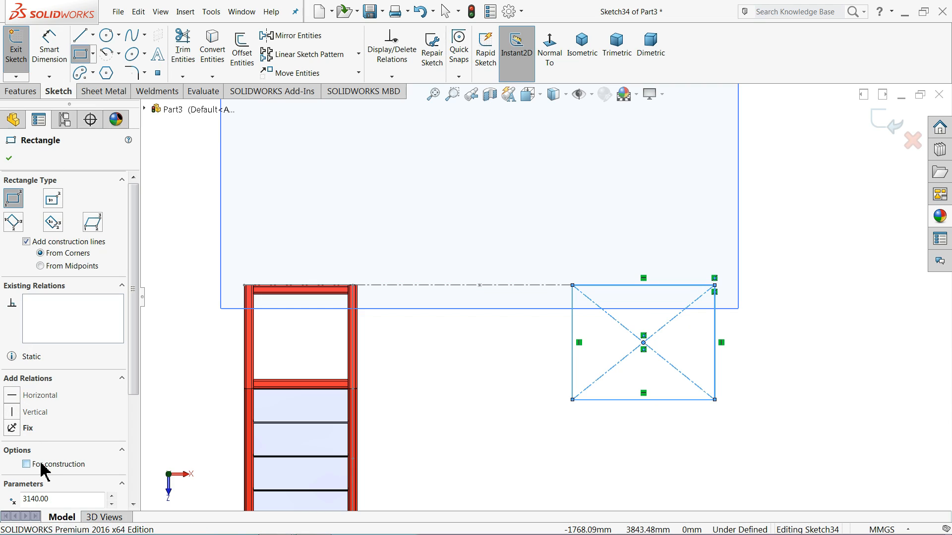
Dimension the small rectangle's edge along the reference line to 900 mm.
left_click(55, 57)
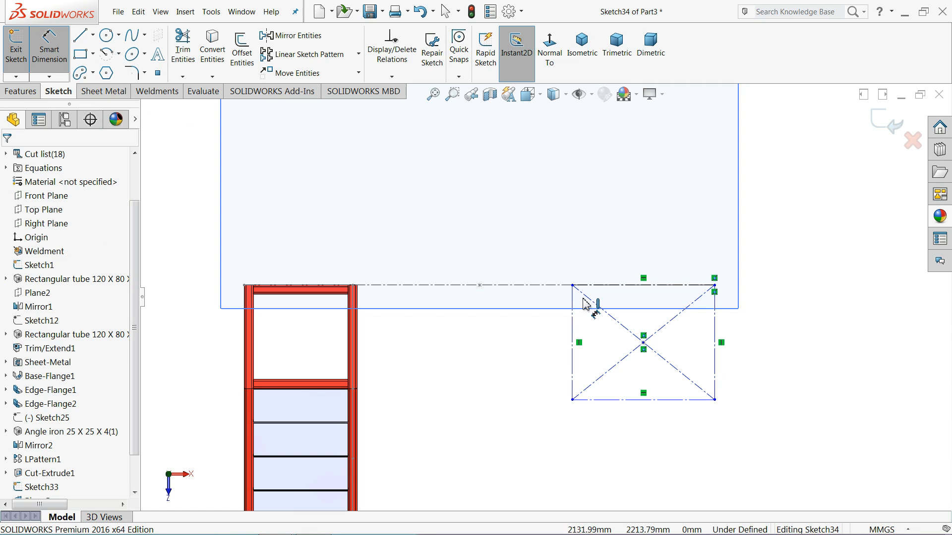
scroll(640, 293, "down", 3)
left_click(643, 267)
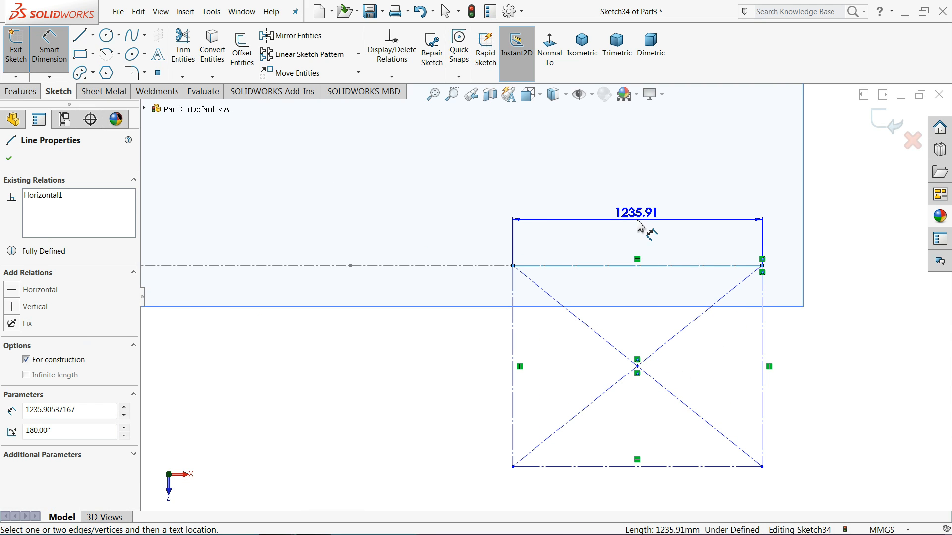
left_click(646, 229)
type("900")
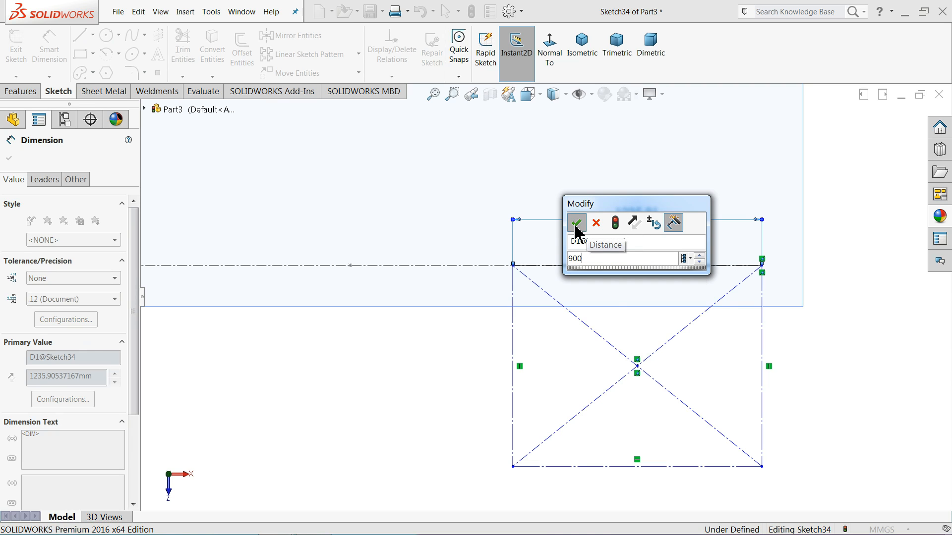
left_click(576, 223)
Dimension the small rectangle's outer side edge to 900 mm.
left_click(764, 347)
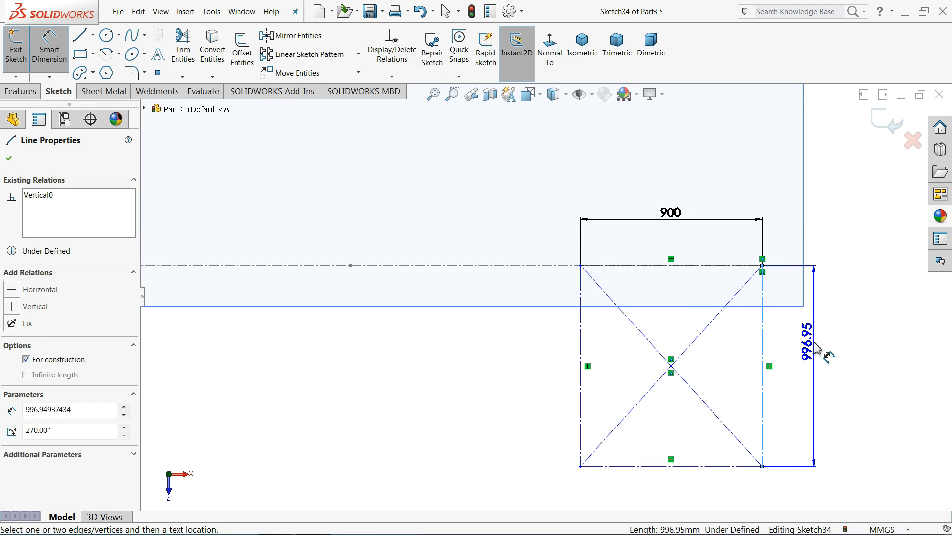
left_click(815, 344)
type("90")
left_click(762, 347)
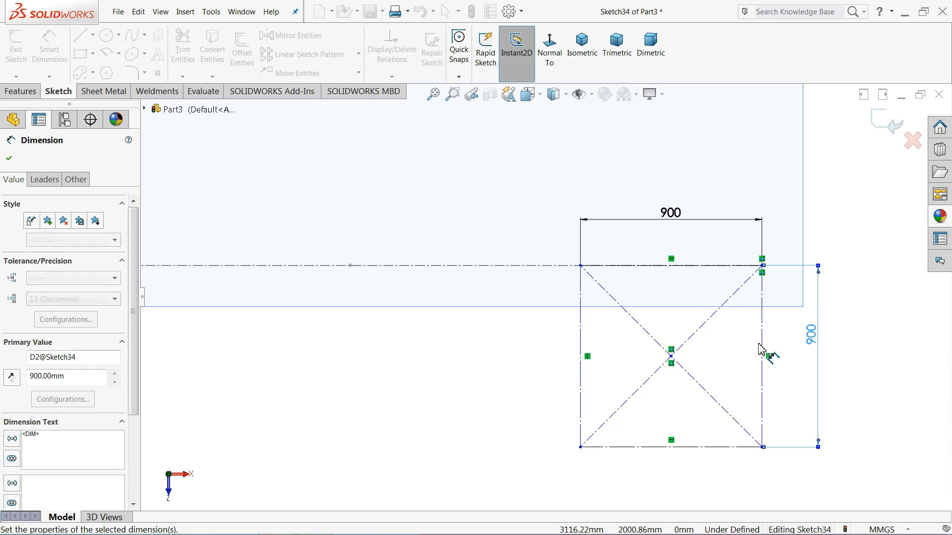
left_click(842, 213)
Close the 900 mm square's sketch and hide the reference plane it lies on.
scroll(608, 245, "up", 8)
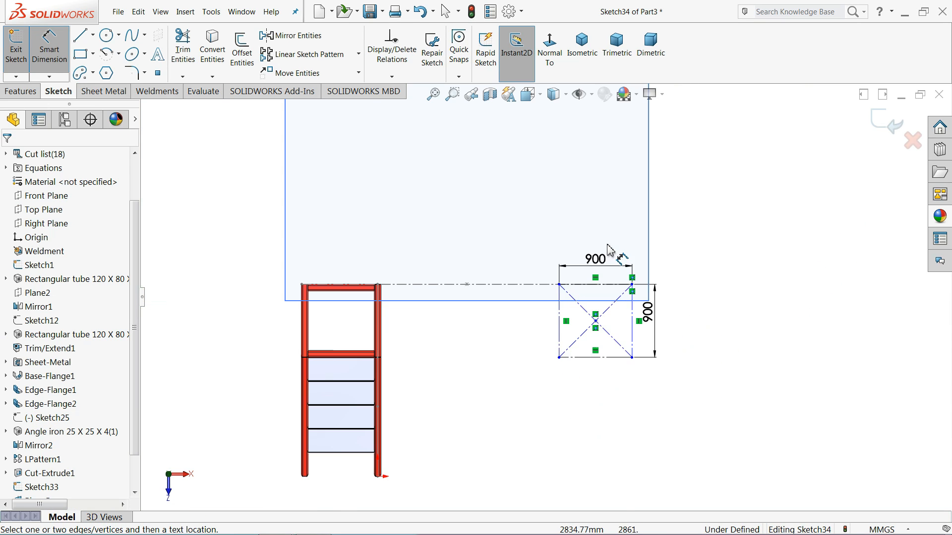
middle_click_drag(568, 332, 624, 214)
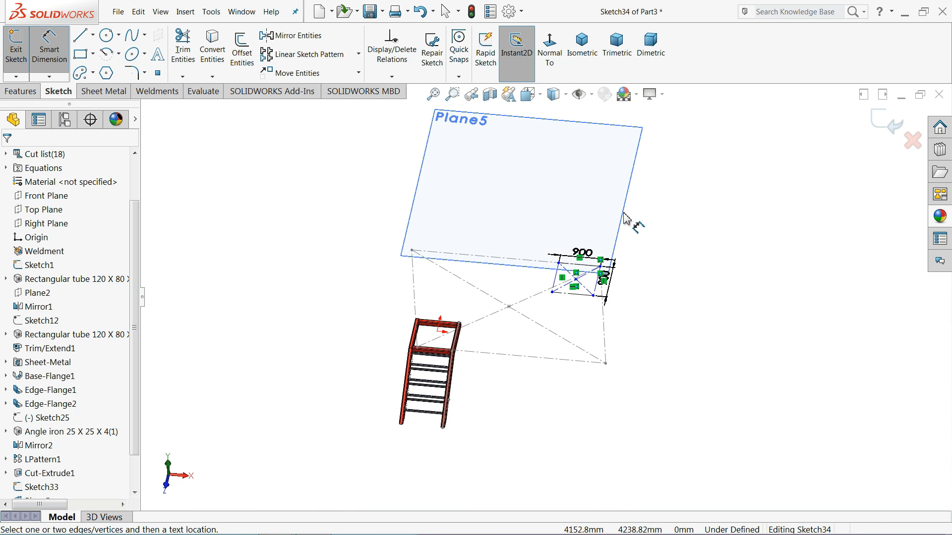
left_click(876, 125)
mouse_move(687, 291)
middle_mouse_down()
mouse_move(578, 323)
mouse_move(575, 271)
mouse_move(585, 265)
middle_mouse_up()
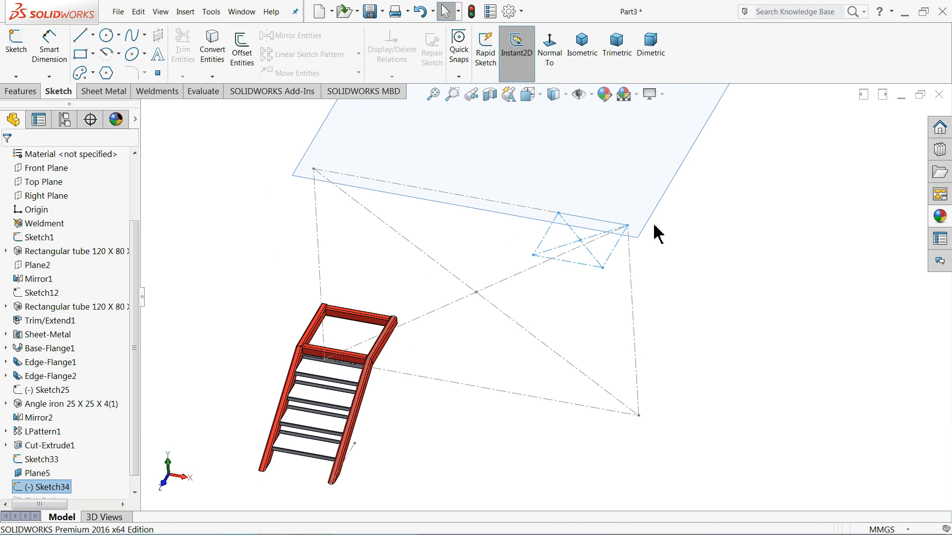
left_click(662, 200)
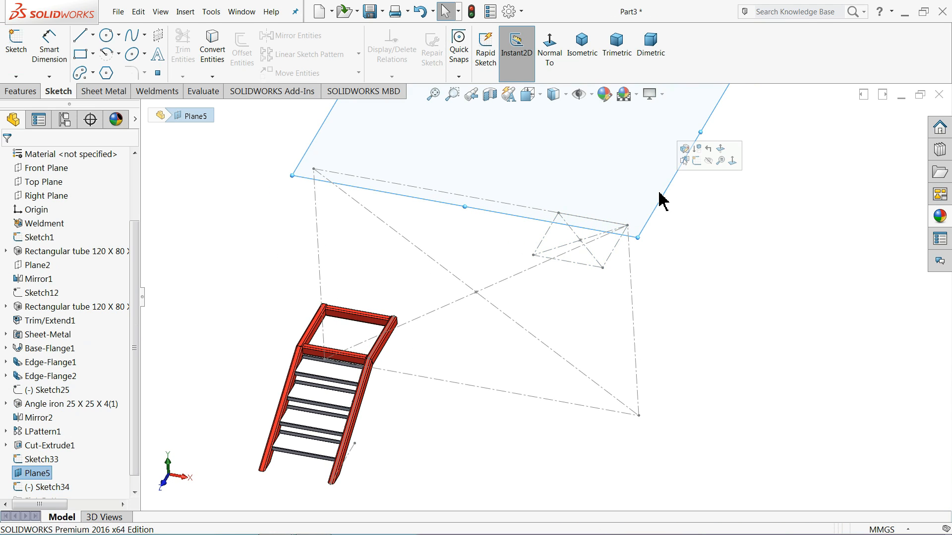
left_click(709, 161)
Start a 3D sketch and trace the four sides of the 900 mm square with connected lines.
mouse_move(729, 270)
middle_mouse_down()
mouse_move(719, 291)
mouse_move(724, 281)
middle_mouse_up()
mouse_move(500, 328)
middle_mouse_down()
mouse_move(463, 319)
mouse_move(489, 332)
mouse_move(467, 355)
mouse_move(455, 343)
middle_mouse_up()
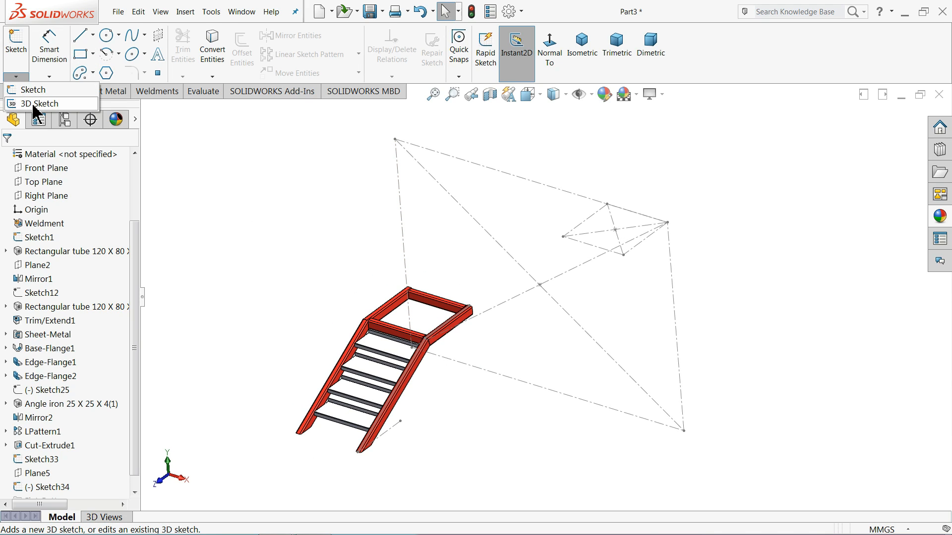
left_click(35, 104)
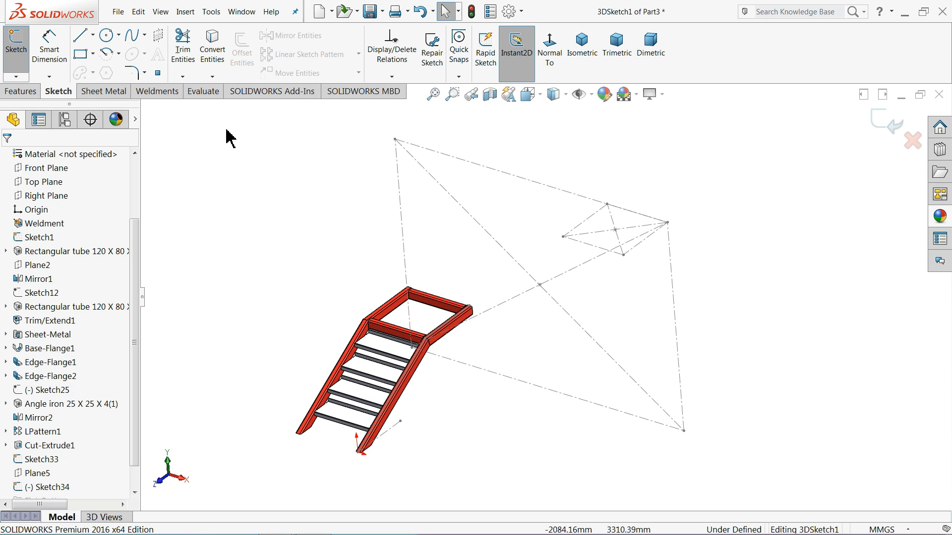
left_click(80, 36)
scroll(574, 212, "down", 6)
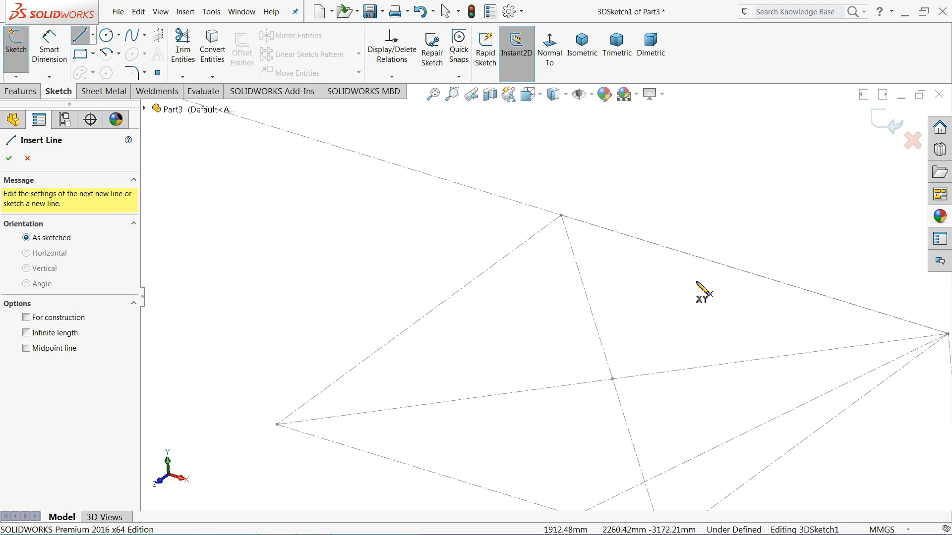
left_click(561, 215)
scroll(616, 248, "up", 4)
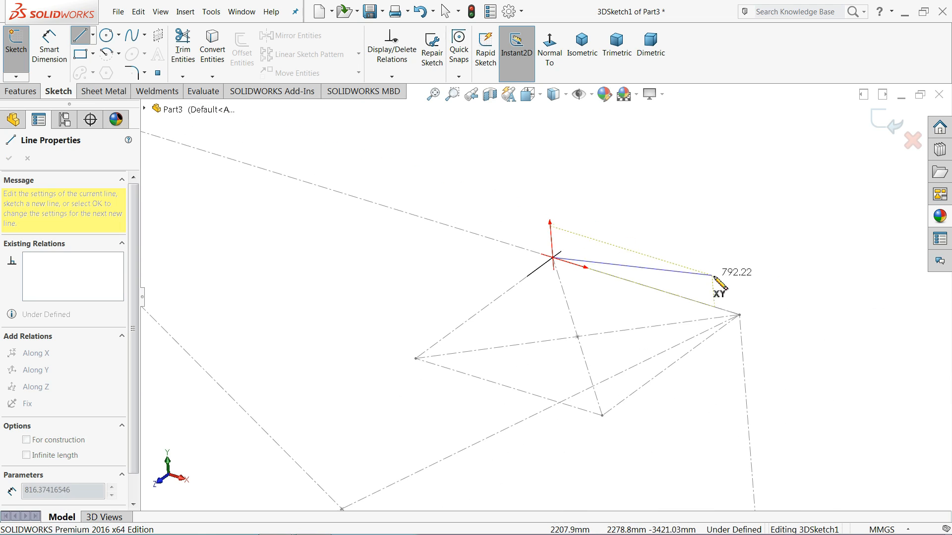
left_click(738, 314)
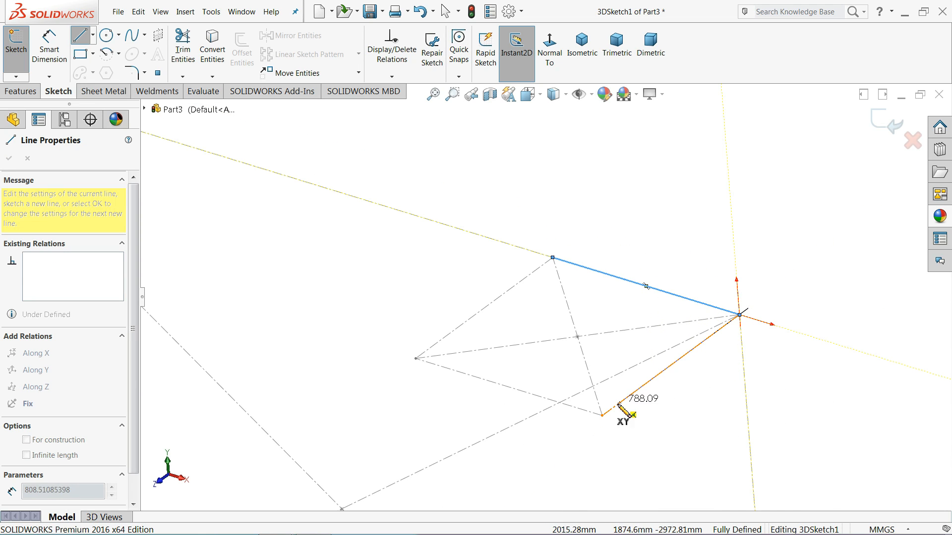
left_click(602, 415)
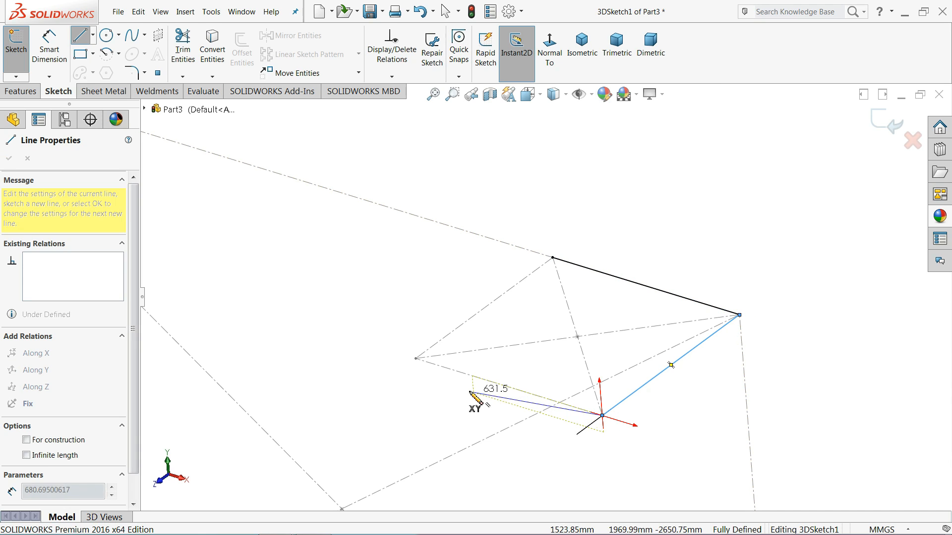
left_click(416, 358)
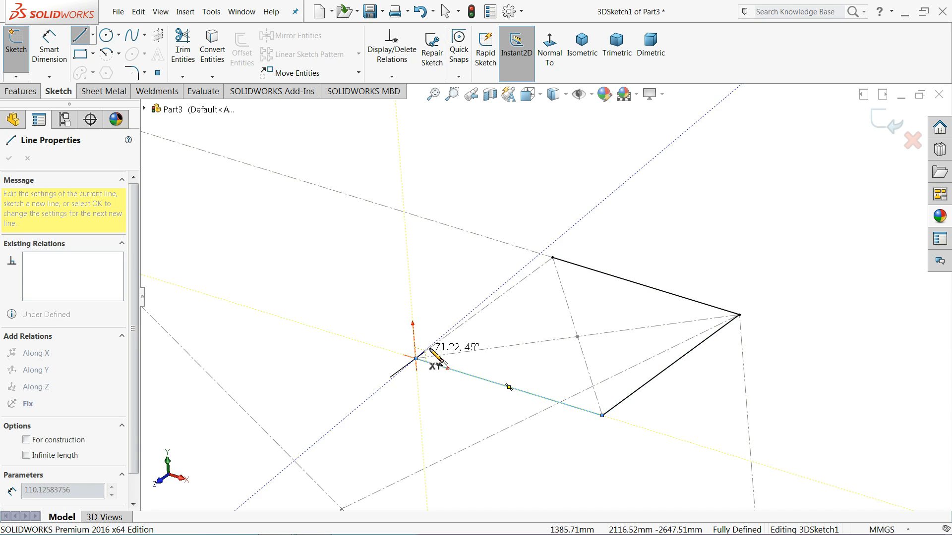
left_click(553, 258)
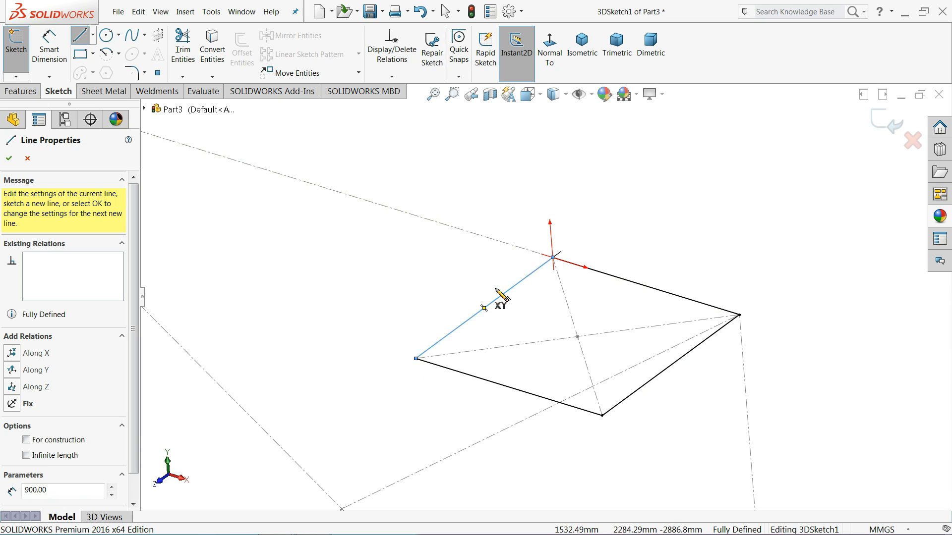
scroll(490, 317, "up", 3)
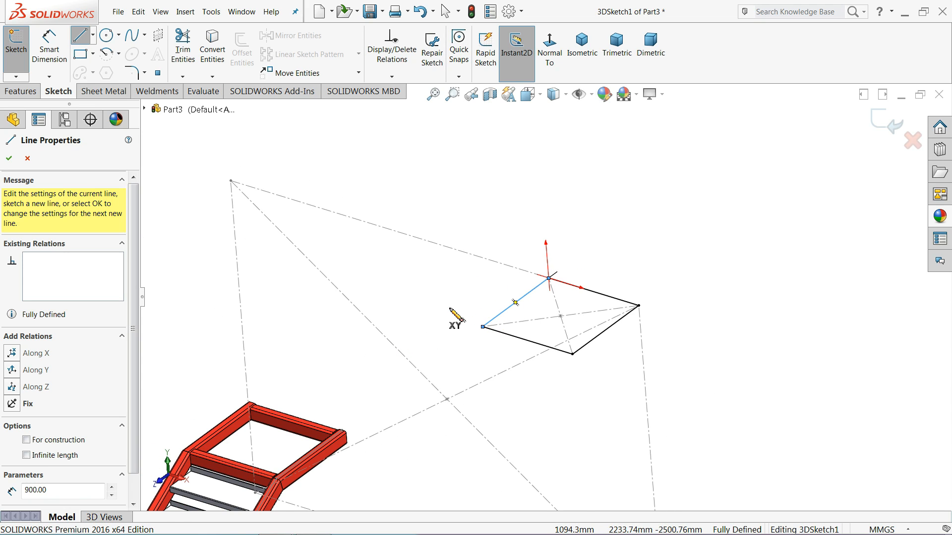
middle_click_drag(455, 318, 471, 315)
middle_click_drag(557, 325, 604, 368)
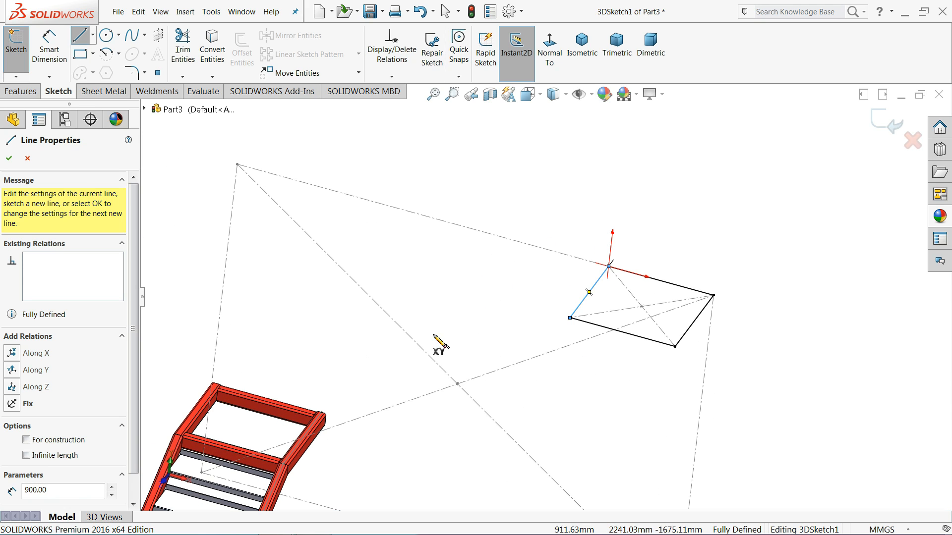
Draw a line in the 3D sketch from the 900 mm square's rear inner corner to the outer rear corner of the ladder's top frame.
middle_click_drag(306, 322, 516, 357)
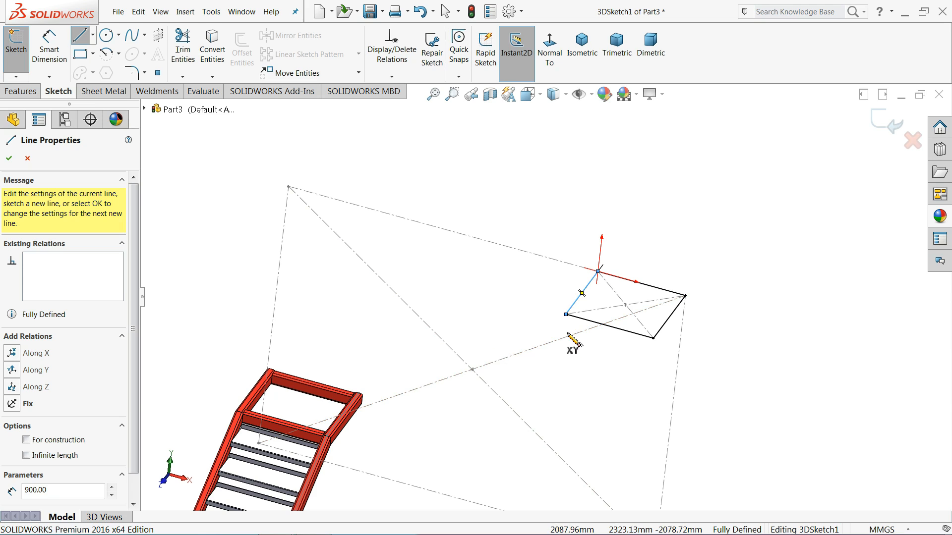
scroll(570, 339, "down", 3)
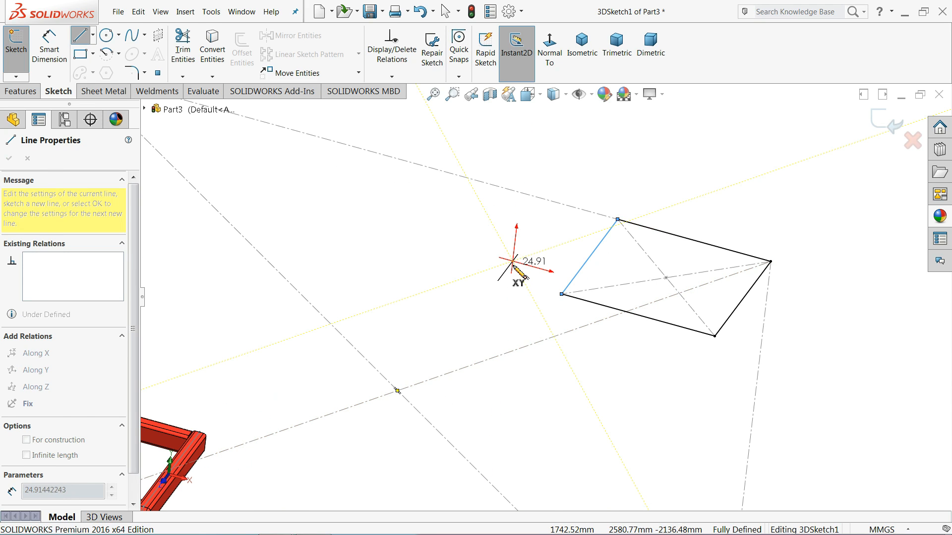
key("Escape")
left_click(82, 36)
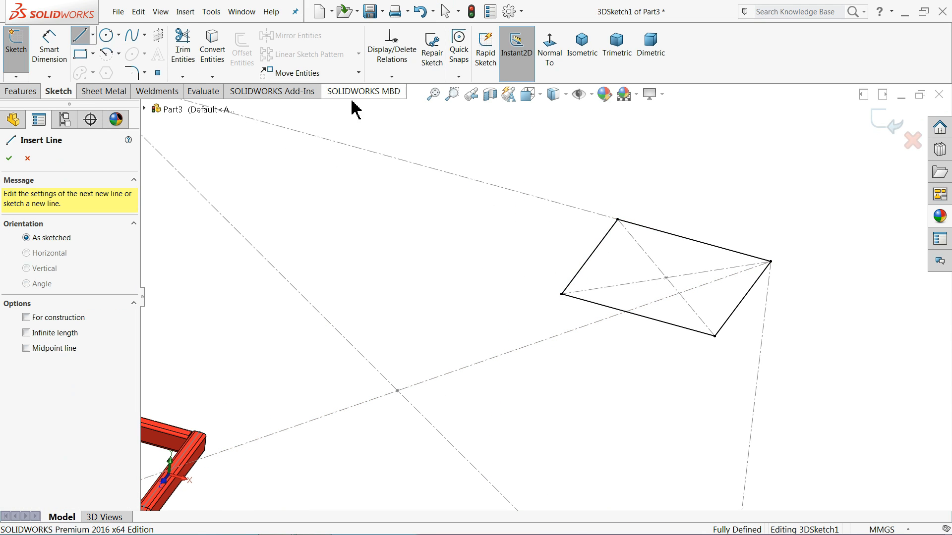
left_click(617, 220)
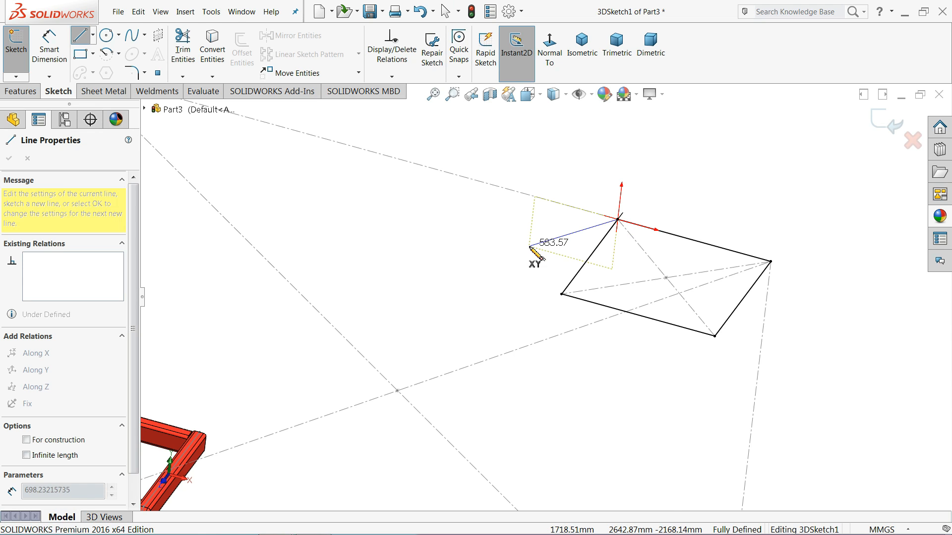
scroll(531, 250, "up", 3)
scroll(496, 337, "down", 4)
scroll(495, 337, "down", 3)
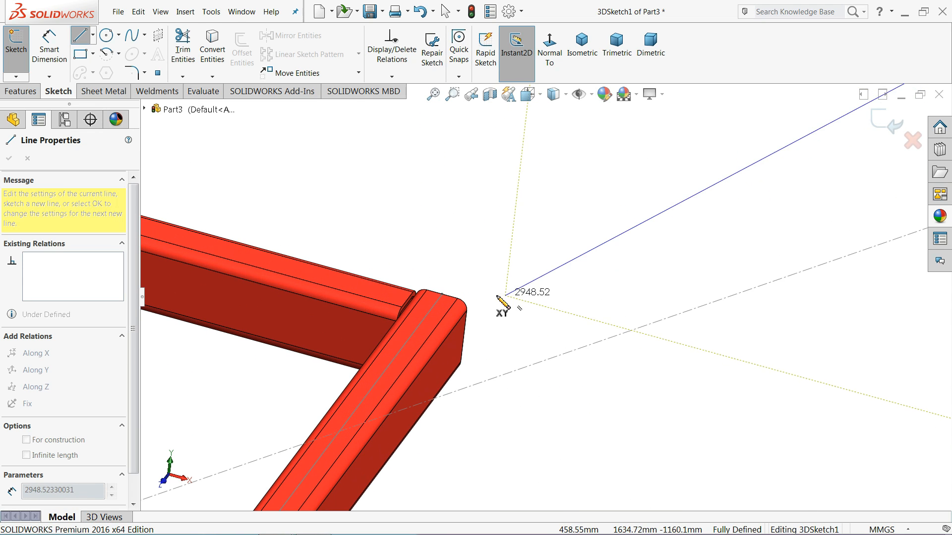
left_click(444, 296)
Continue the line along the top frame's side to its front corner, and connect it to the square's front inner corner.
scroll(445, 298, "up", 3)
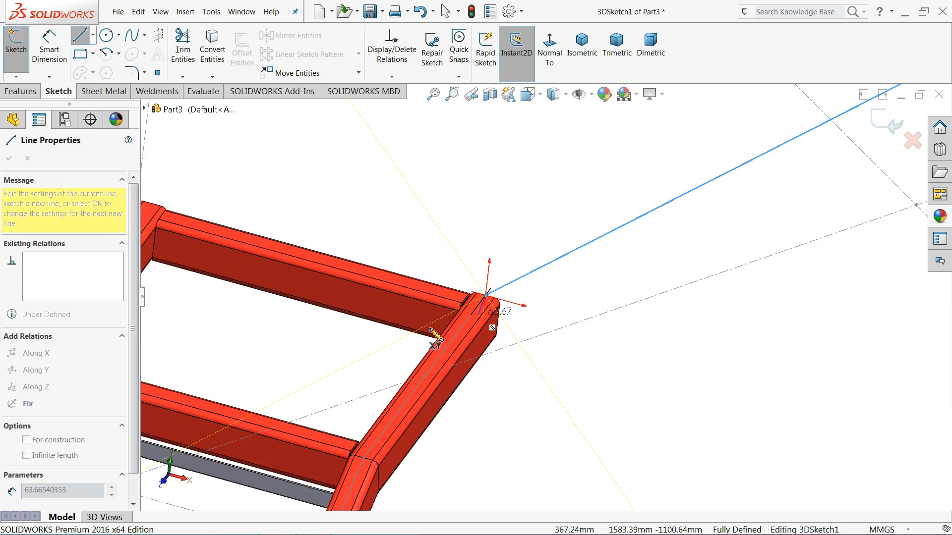
left_click(394, 431)
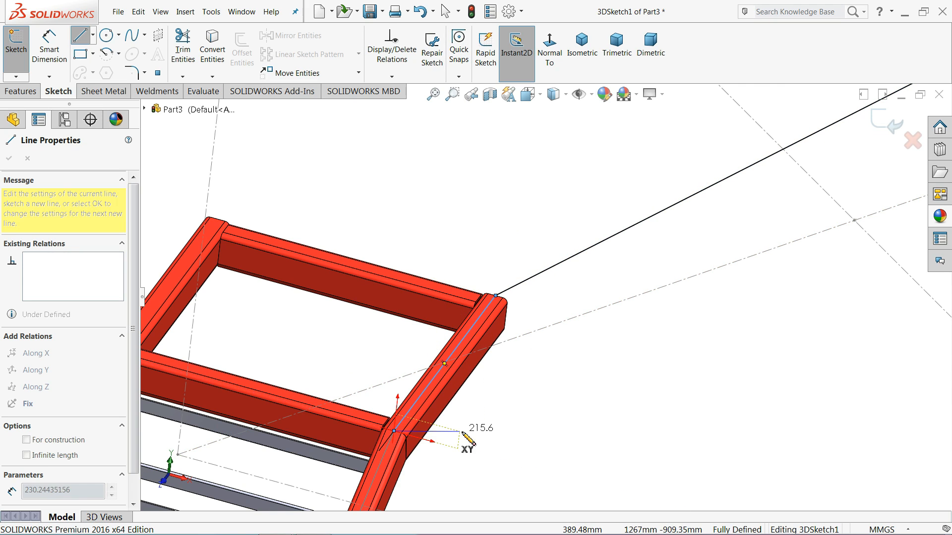
scroll(436, 446, "up", 3)
scroll(631, 314, "down", 3)
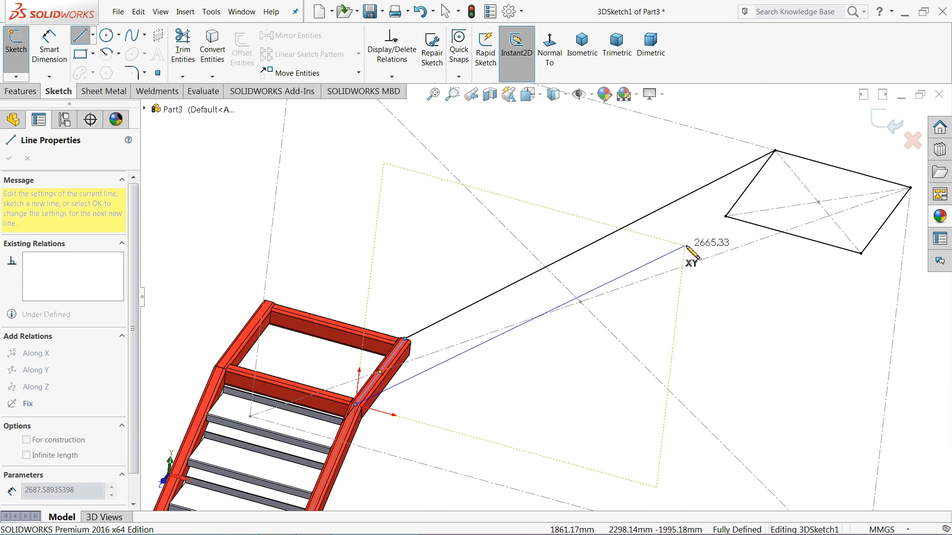
left_click(725, 216)
right_click(572, 196)
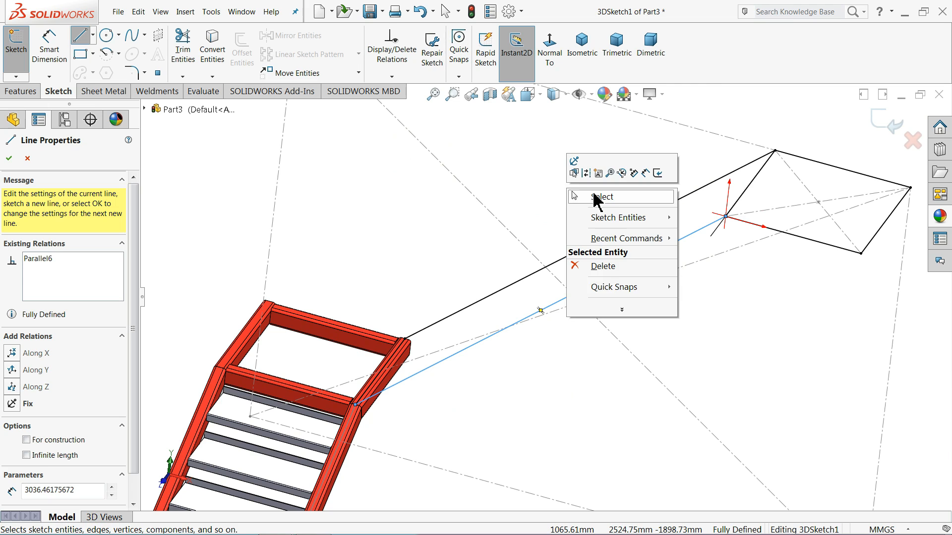
left_click(595, 196)
Hide the square's construction sketch (Sketch34) and the large construction rectangle's sketch (Sketch33).
scroll(527, 259, "up", 2)
middle_click_drag(527, 259, 554, 287)
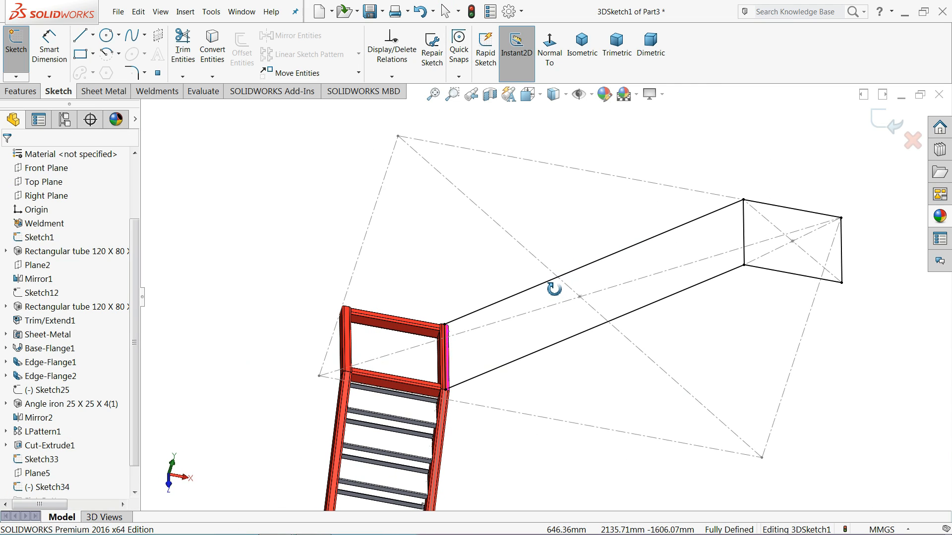
scroll(648, 290, "down", 2)
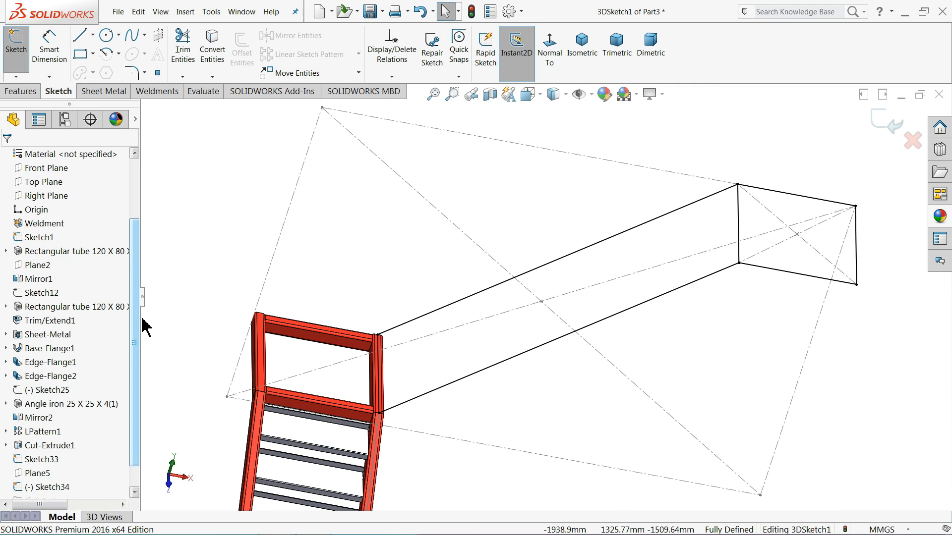
scroll(134, 327, "down", 1)
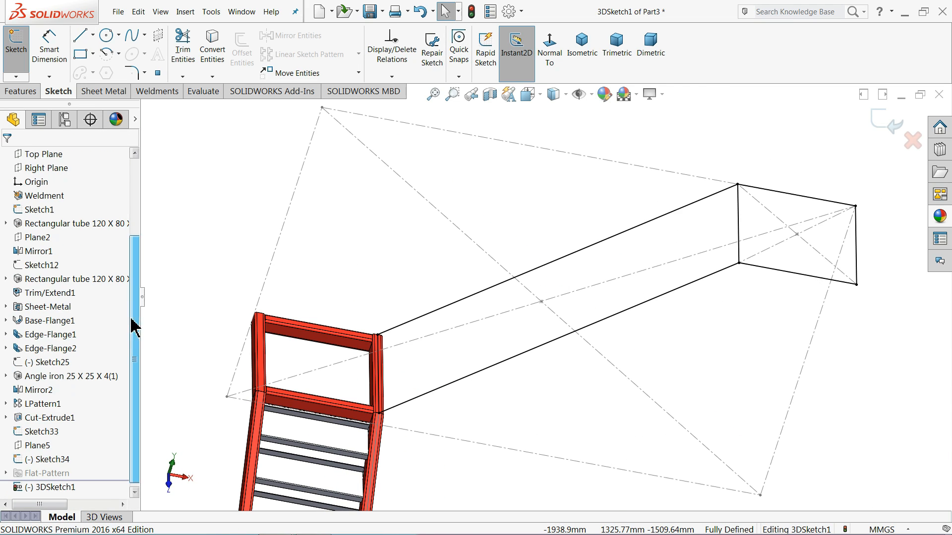
left_click(22, 458)
left_click(25, 444)
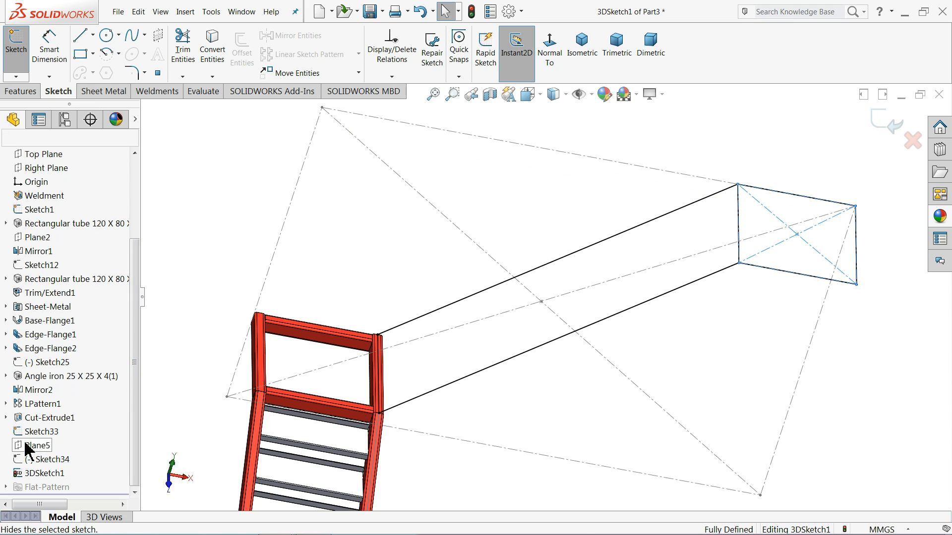
key("z")
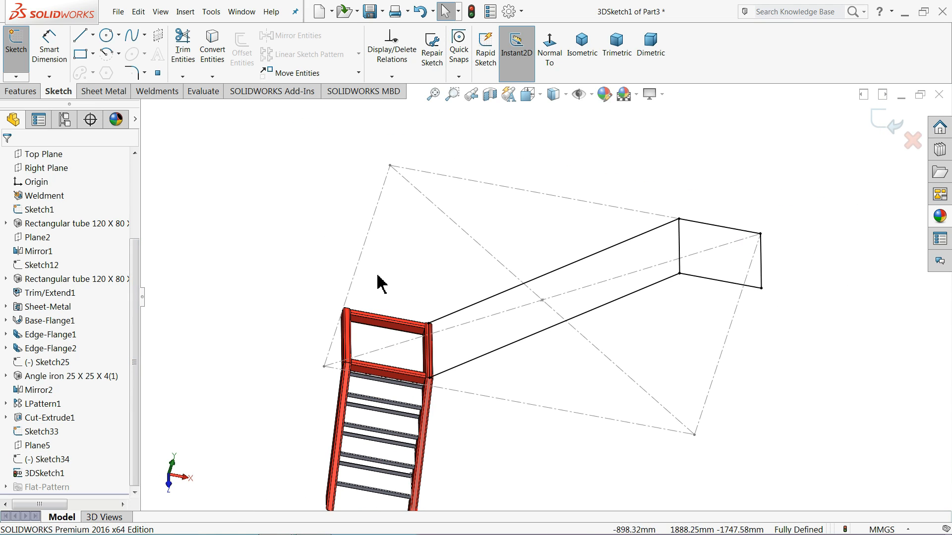
left_click(16, 433)
left_click(25, 417)
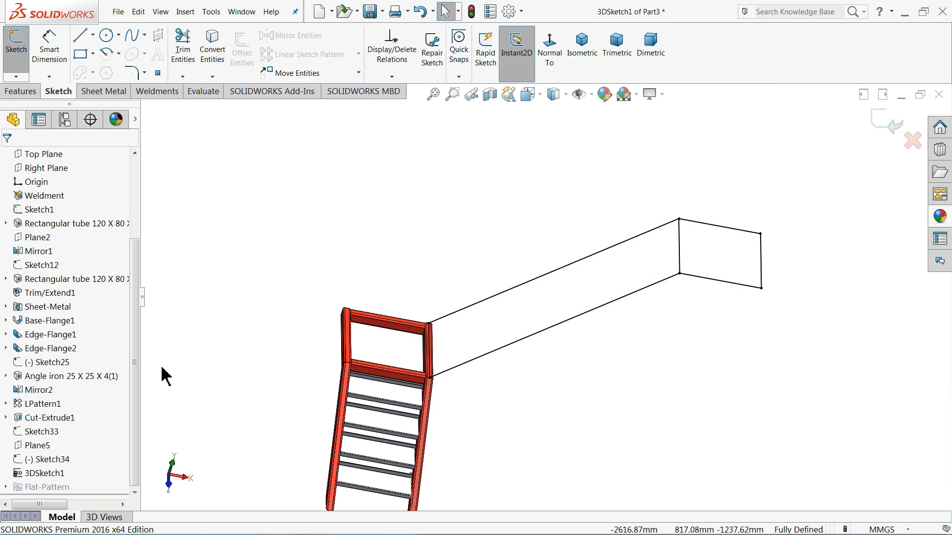
Finish and close the 3D sketch containing the square and the two long connecting lines.
scroll(598, 320, "down", 2)
mouse_move(597, 320)
middle_mouse_down()
mouse_move(579, 291)
mouse_move(581, 306)
mouse_move(597, 295)
middle_mouse_up()
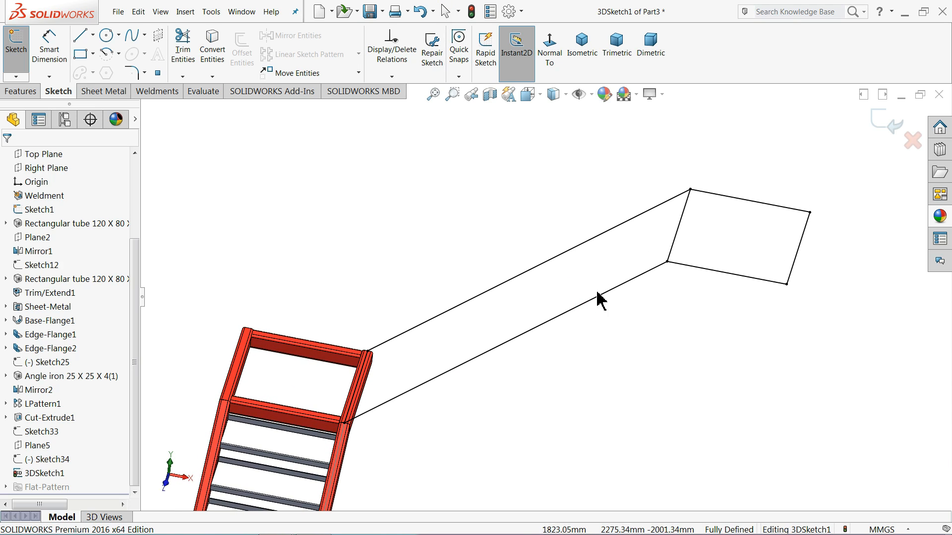
left_click(888, 132)
middle_click_drag(366, 187, 625, 300)
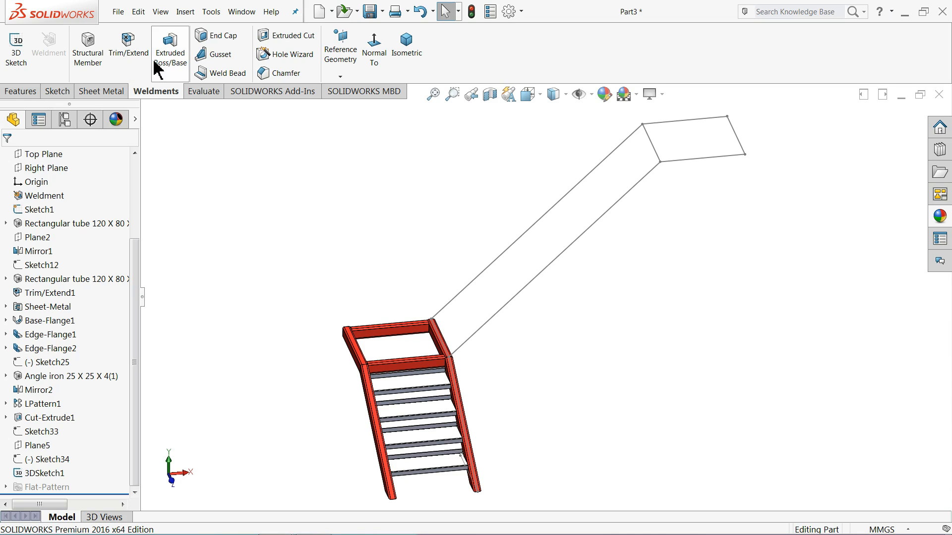
Start an iso rectangular tube structural member, size 120 x 80 x 8, along the sketch line on the top frame's side nearest the square.
left_click(87, 52)
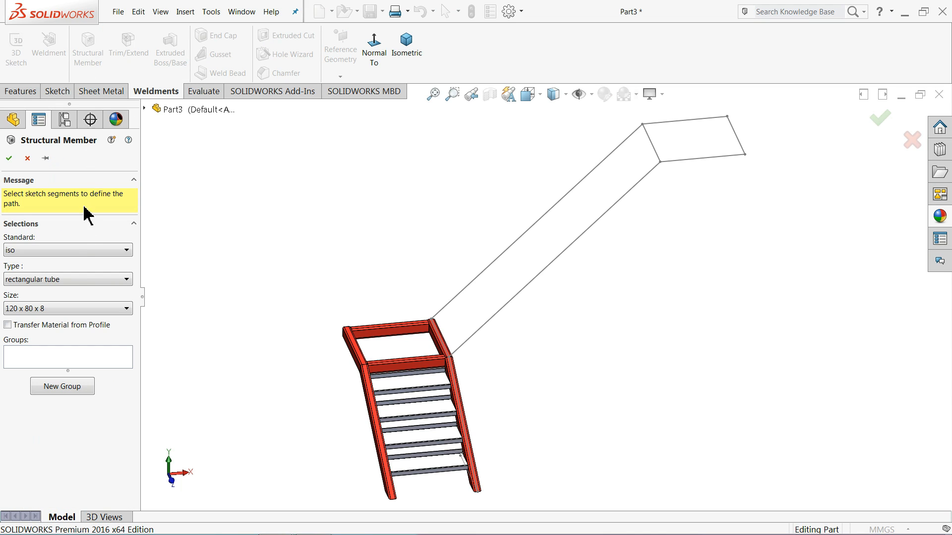
scroll(640, 239, "down", 1)
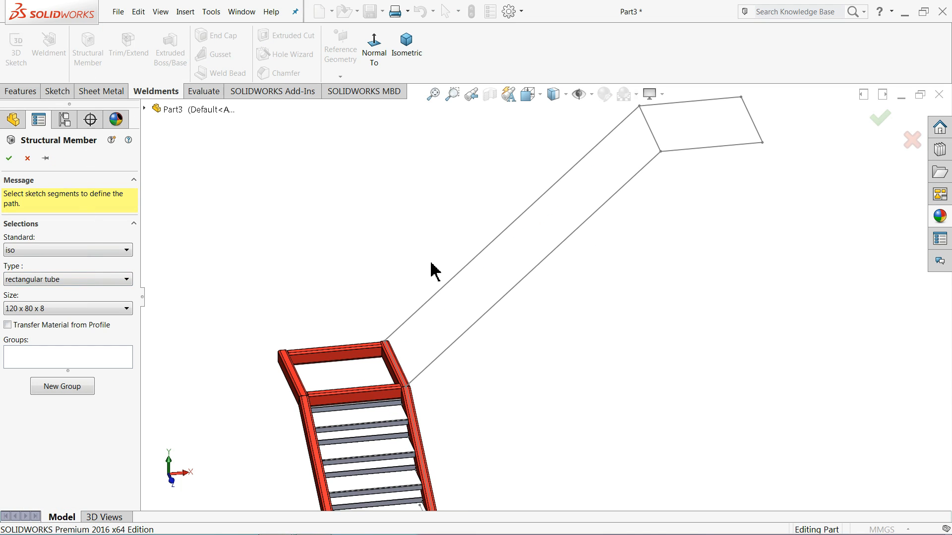
left_click(43, 255)
left_click(34, 278)
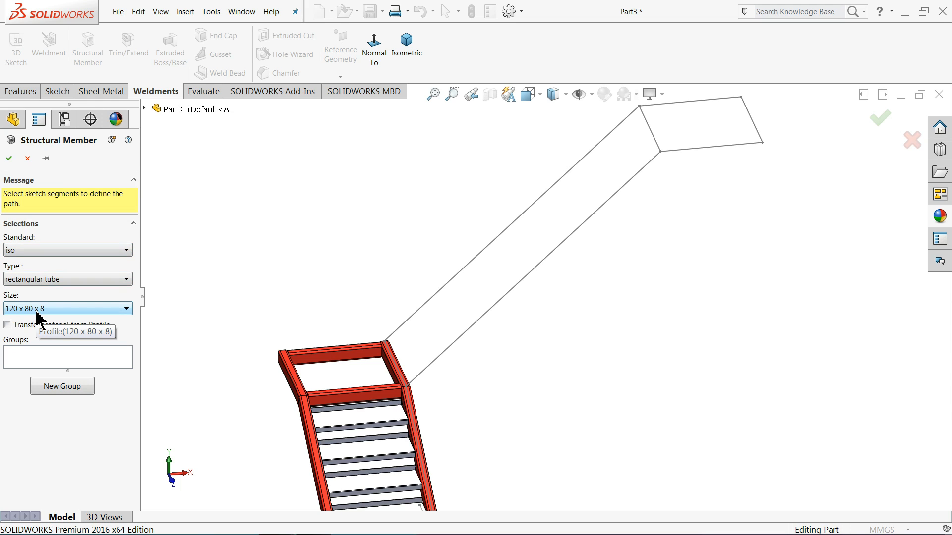
left_click(40, 360)
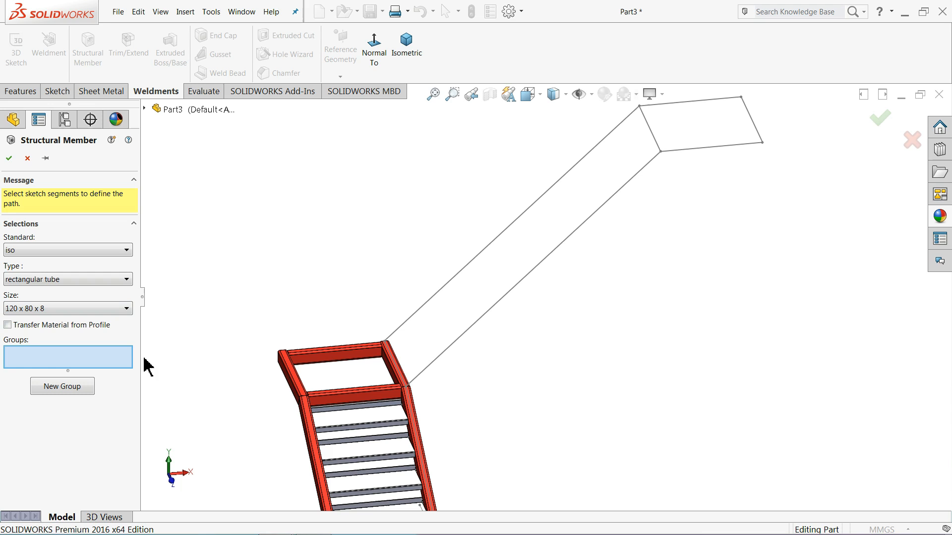
mouse_move(406, 377)
middle_mouse_down()
mouse_move(410, 389)
mouse_move(323, 393)
mouse_move(348, 403)
mouse_move(390, 363)
mouse_move(371, 423)
mouse_move(485, 340)
middle_mouse_up()
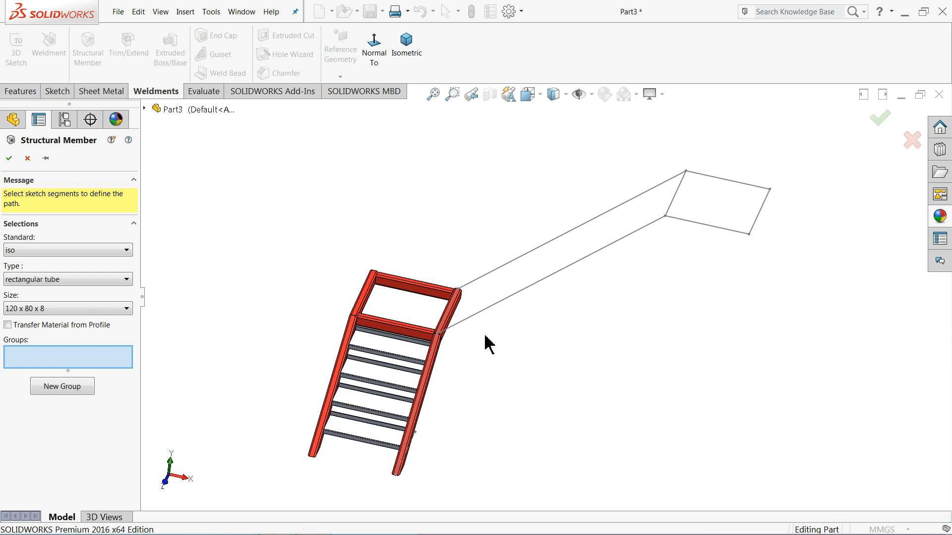
scroll(442, 323, "down", 6)
scroll(425, 318, "up", 4)
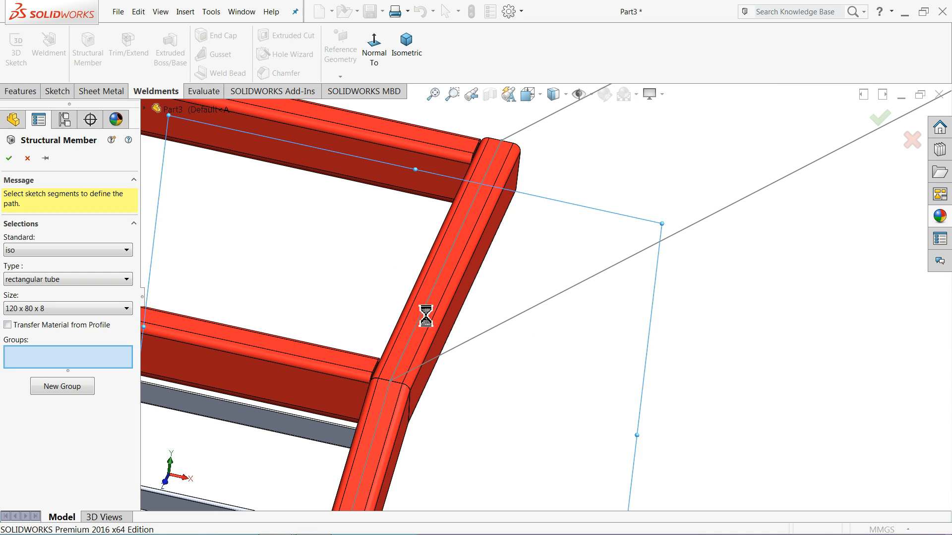
left_click(431, 327)
mouse_move(425, 346)
middle_mouse_down()
mouse_move(410, 302)
mouse_move(417, 310)
middle_mouse_up()
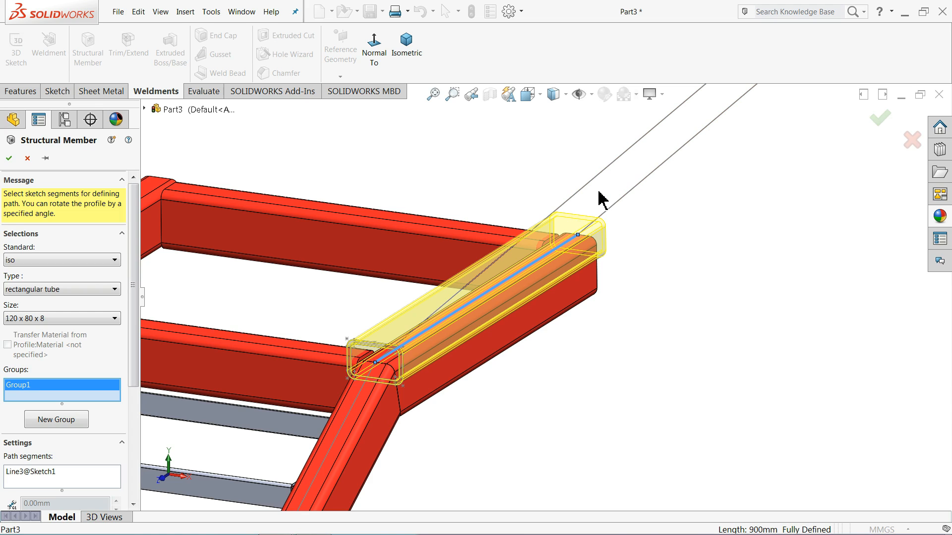
Rotate the first group's profile to 90 degrees and locate it by the midpoint of its upper edge.
left_click_drag(133, 373, 132, 484)
left_click(30, 472)
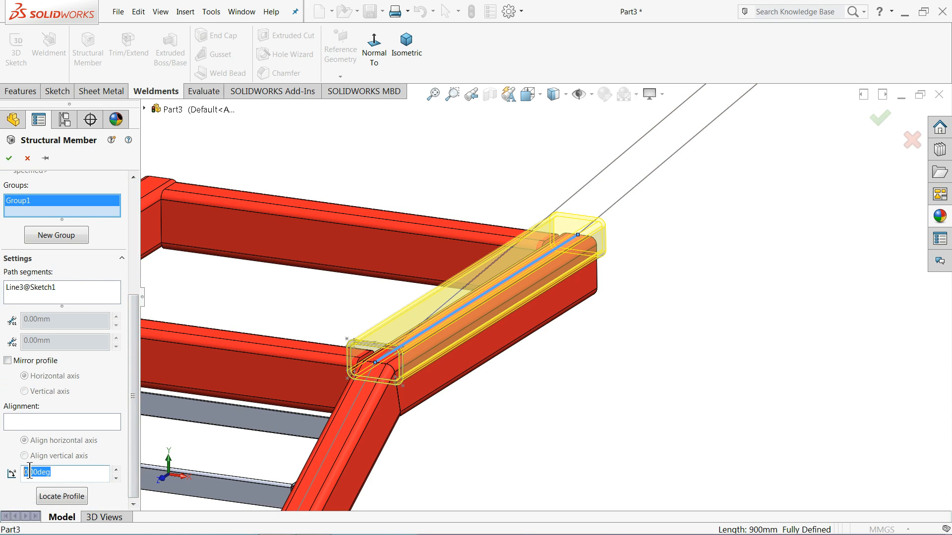
key("Return")
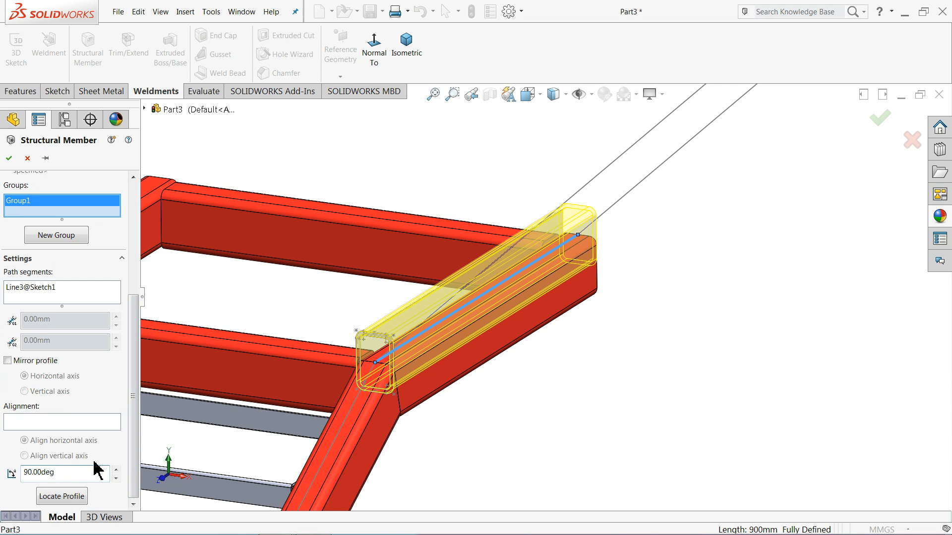
left_click(54, 499)
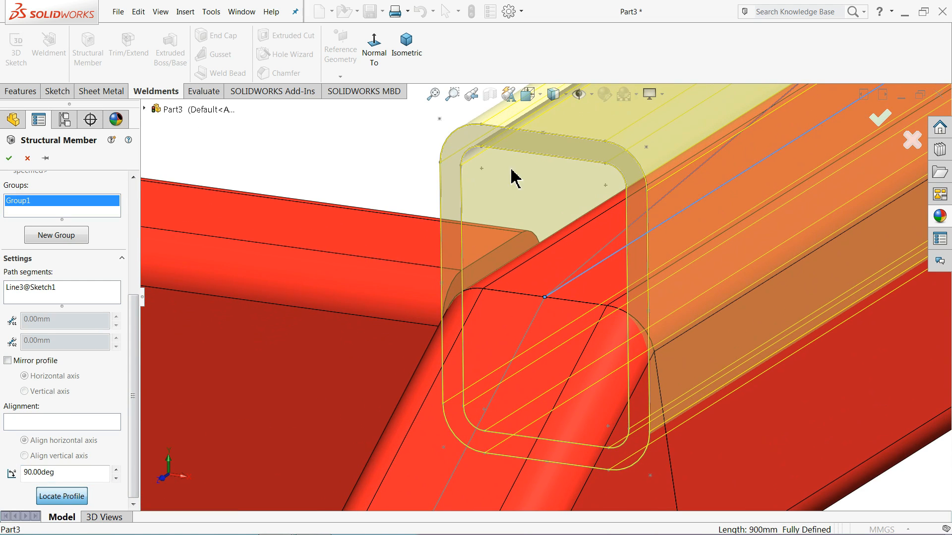
left_click(543, 133)
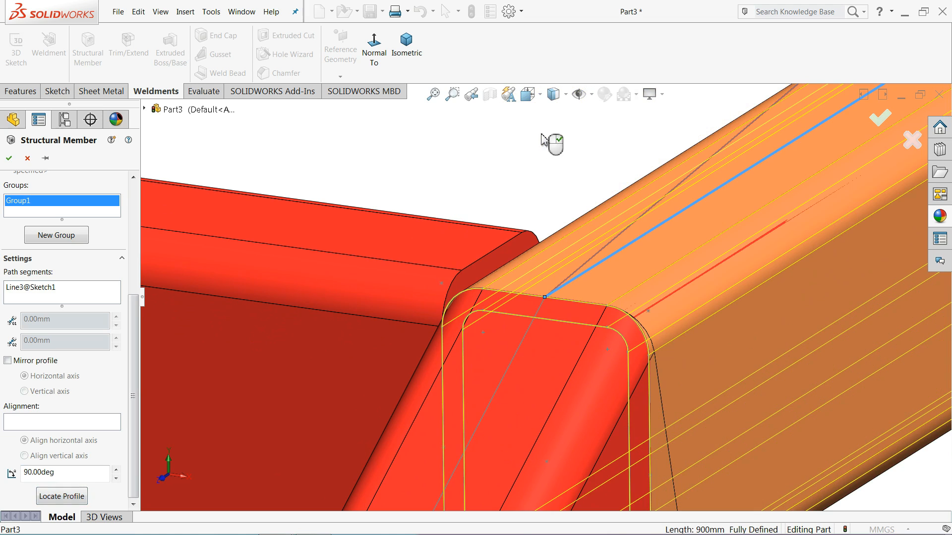
Add a second group along the two long lines and the square's front, outer and rear sides, leaving out its inner side.
left_click(68, 236)
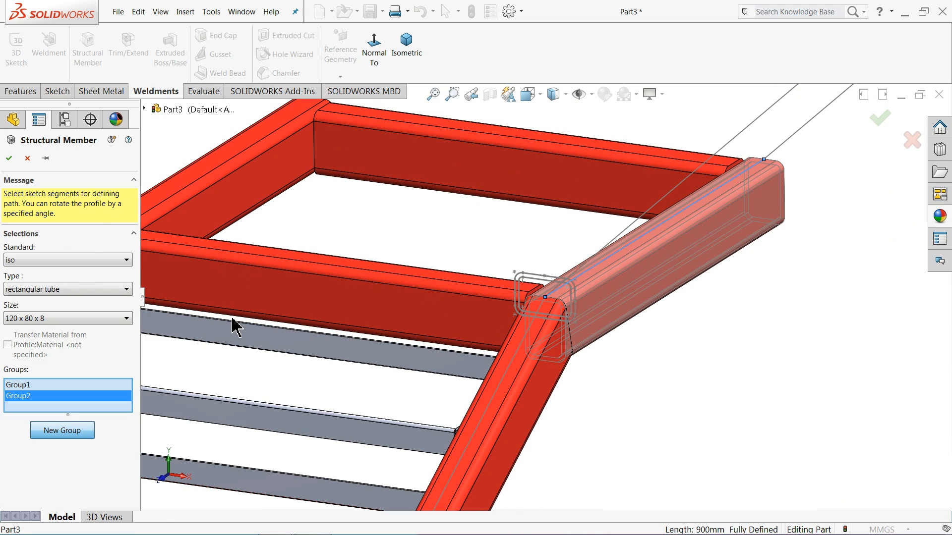
scroll(414, 283, "up", 3)
scroll(591, 276, "up", 3)
middle_click_drag(591, 276, 714, 295)
scroll(709, 214, "down", 3)
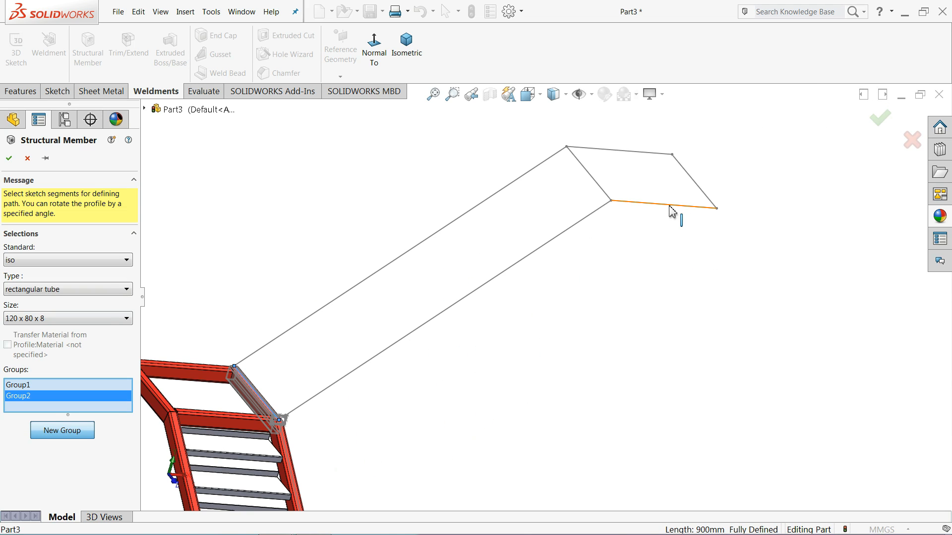
left_click(670, 208)
left_click(601, 212)
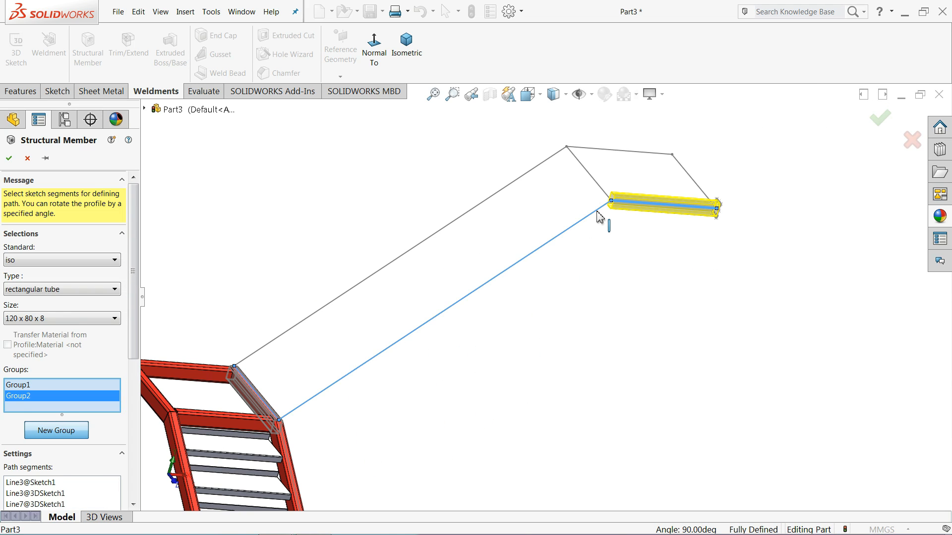
left_click(702, 194)
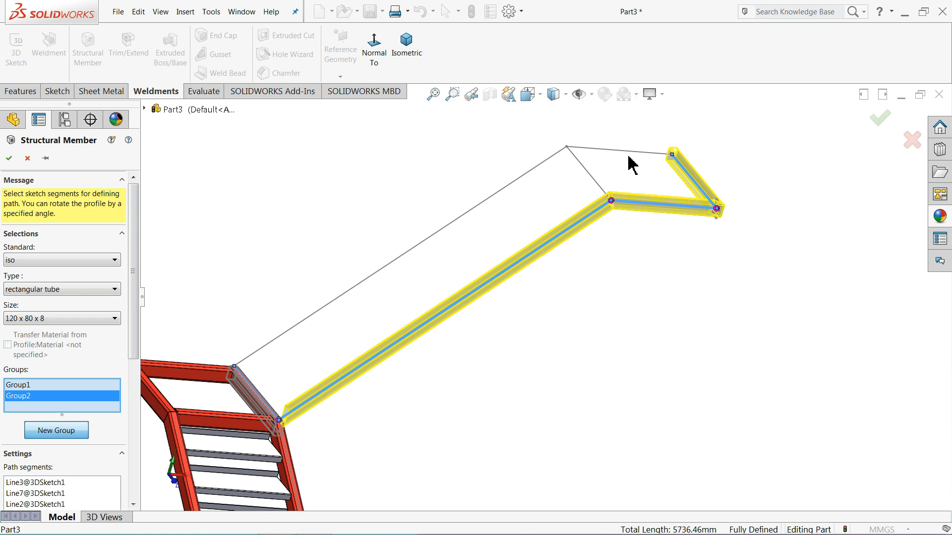
left_click(629, 152)
left_click(549, 159)
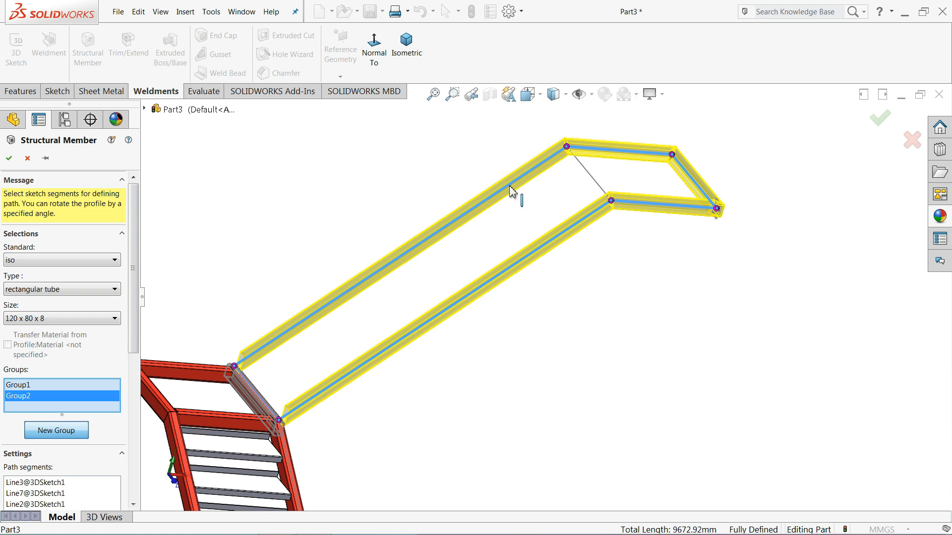
Locate the second group's tube profile by its upper outer corner so the members sit inside the sketch path.
scroll(234, 375, "up", 2)
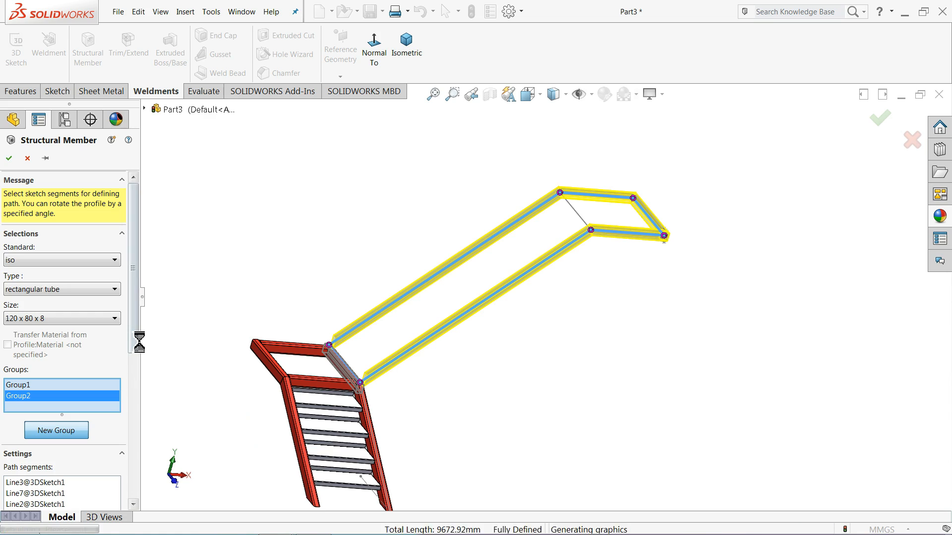
scroll(188, 352, "down", 8)
middle_click_drag(443, 376, 278, 357)
left_click_drag(131, 319, 112, 479)
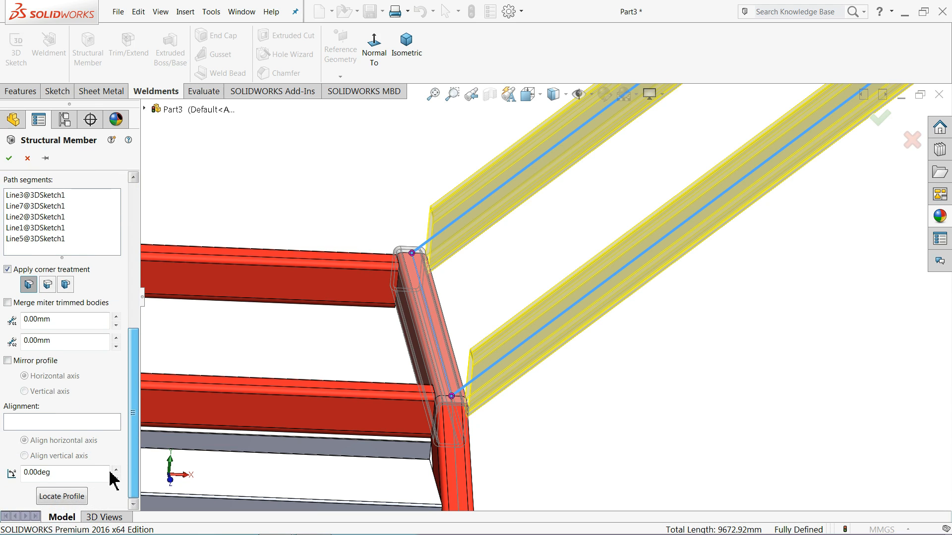
left_click(64, 498)
scroll(528, 343, "up", 10)
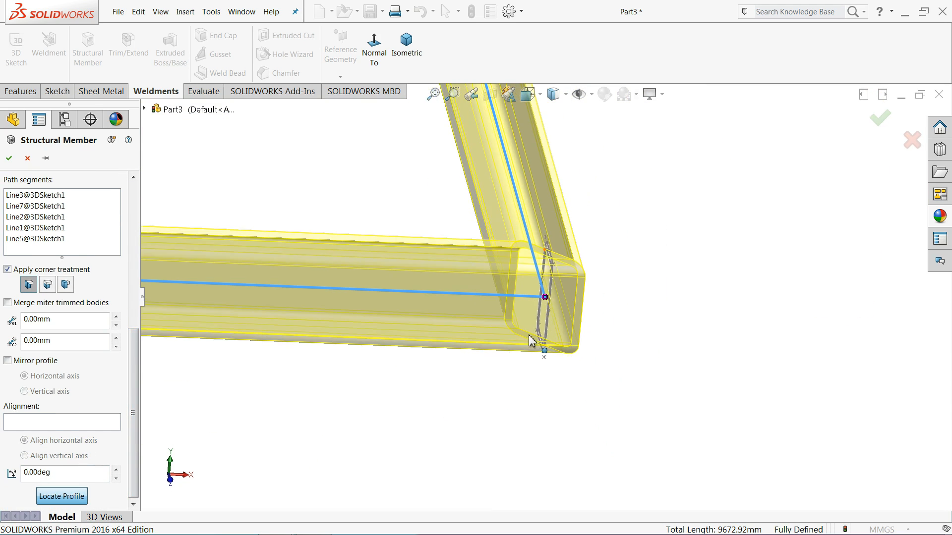
middle_click_drag(547, 334, 427, 388)
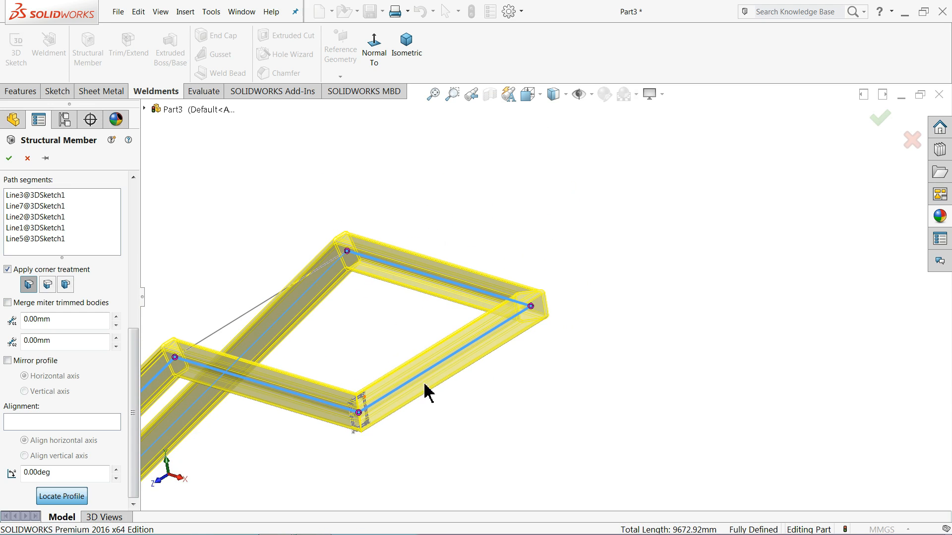
scroll(408, 403, "down", 12)
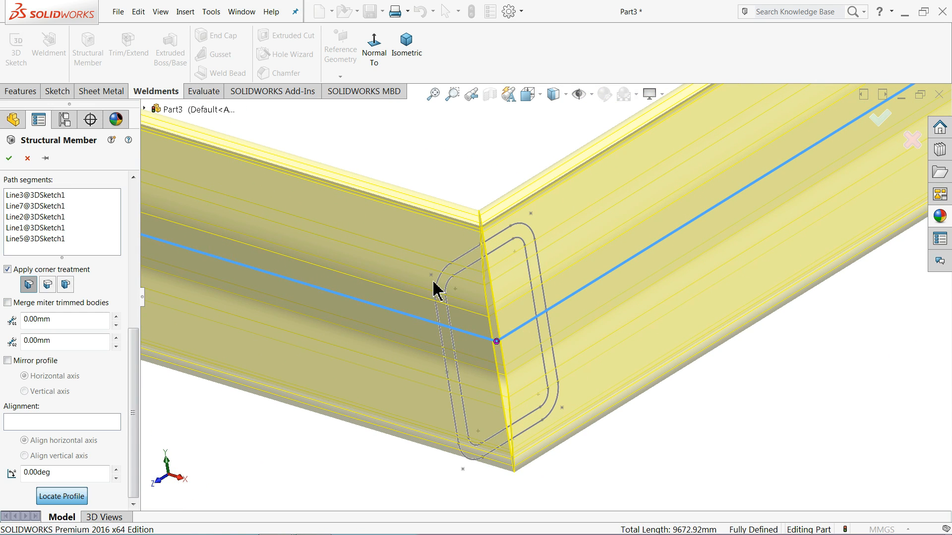
left_click(431, 276)
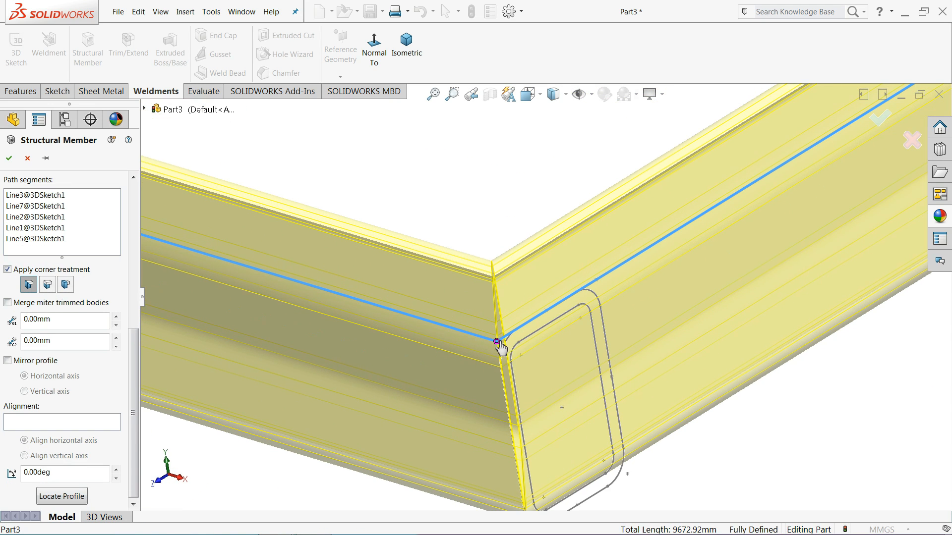
Add a third group to the structural member along the square's inner side, between the ends of the two long lines.
scroll(538, 341, "up", 3)
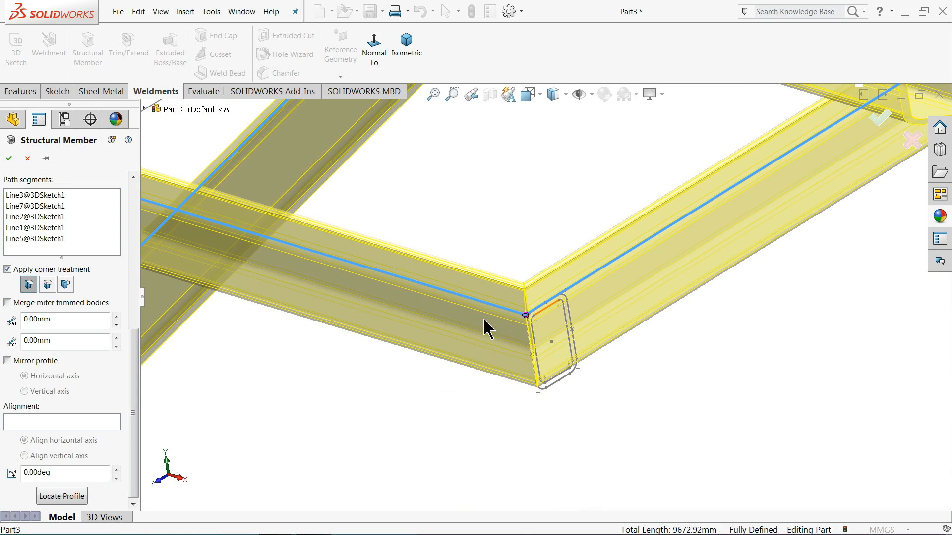
scroll(440, 361, "up", 10)
scroll(414, 389, "down", 10)
middle_click_drag(471, 329, 517, 342)
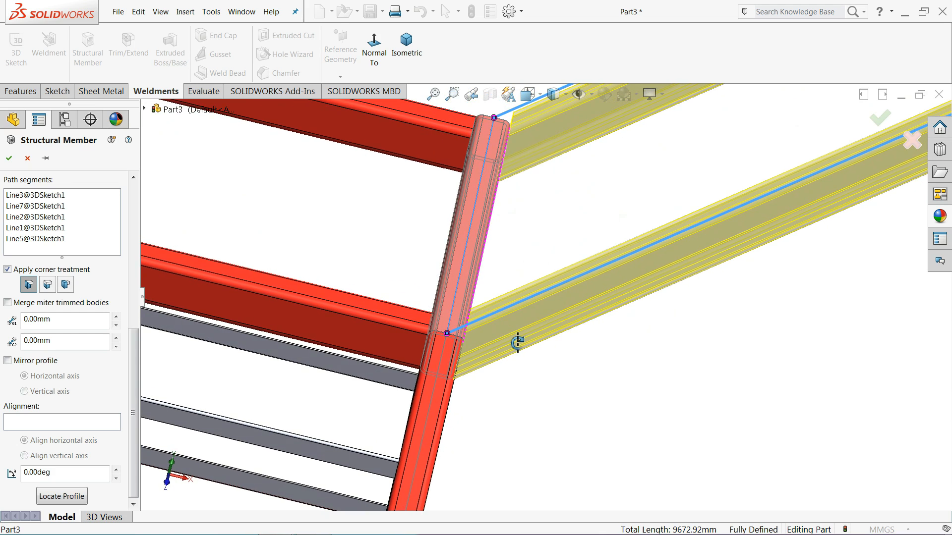
middle_click_drag(458, 339, 443, 308)
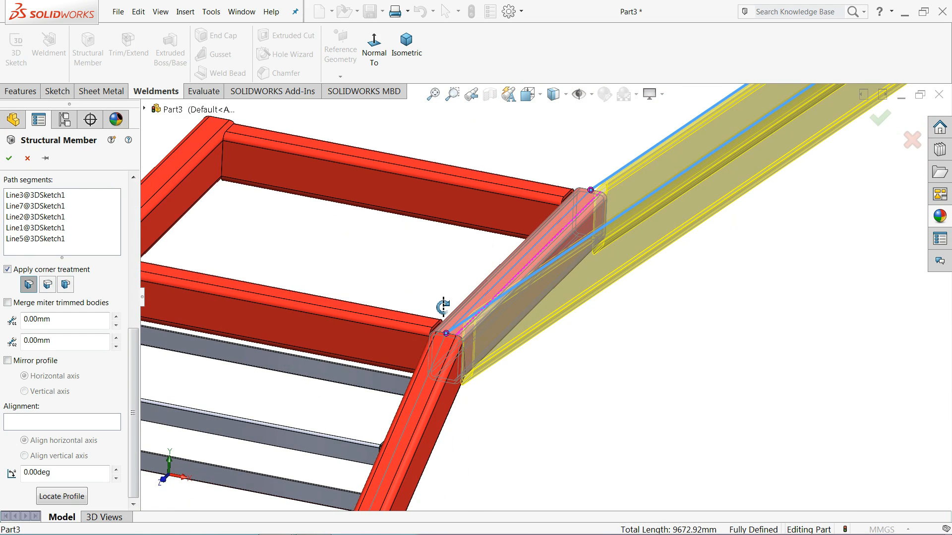
left_click_drag(133, 336, 132, 206)
left_click(63, 402)
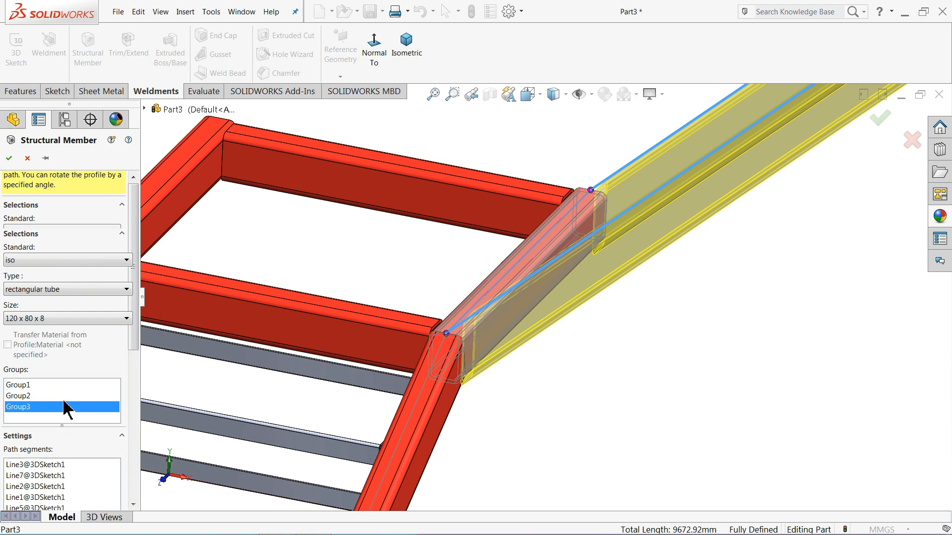
scroll(442, 361, "up", 6)
middle_click_drag(574, 353, 661, 323)
scroll(676, 179, "down", 6)
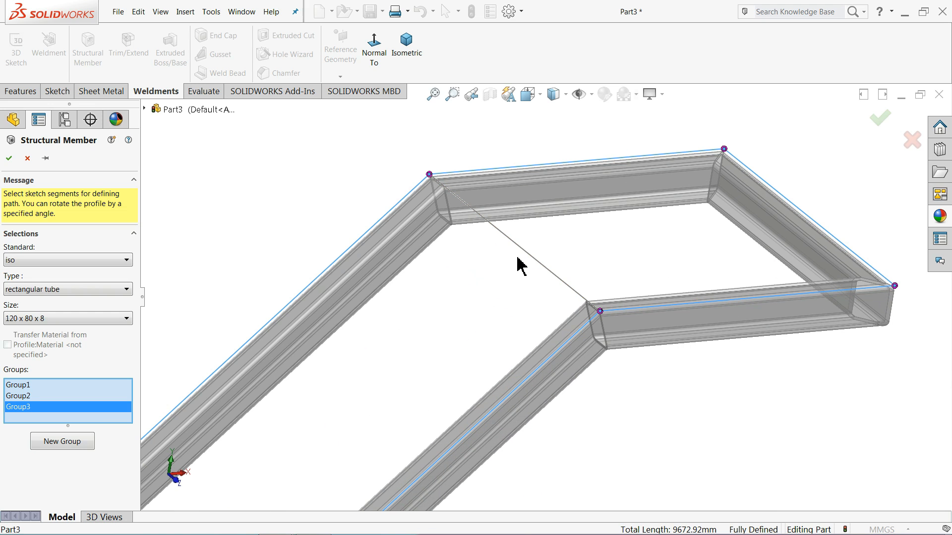
left_click(533, 262)
Locate the third group's profile by its upper corner on the ladder side, and finish the structural member.
mouse_move(595, 318)
middle_mouse_down()
mouse_move(565, 297)
mouse_move(580, 329)
mouse_move(466, 349)
middle_mouse_up()
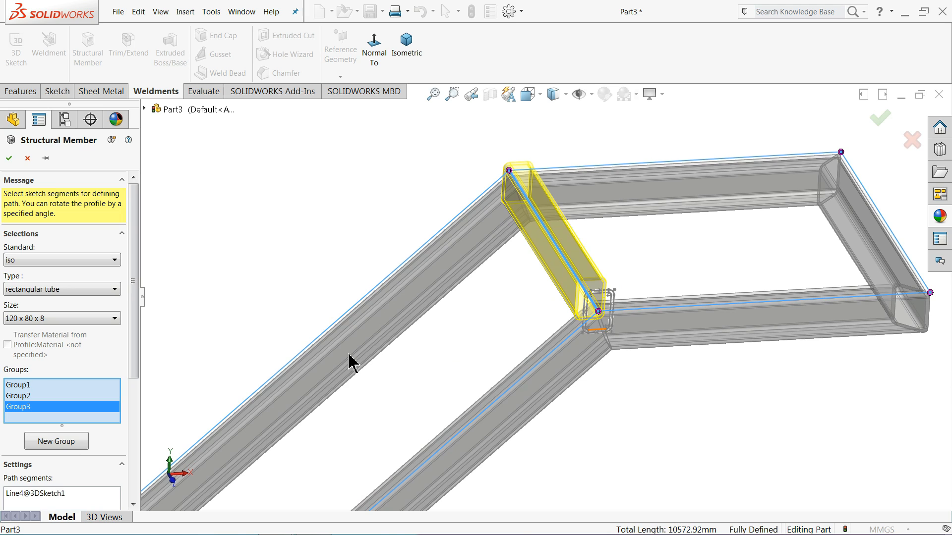
left_click_drag(137, 343, 125, 482)
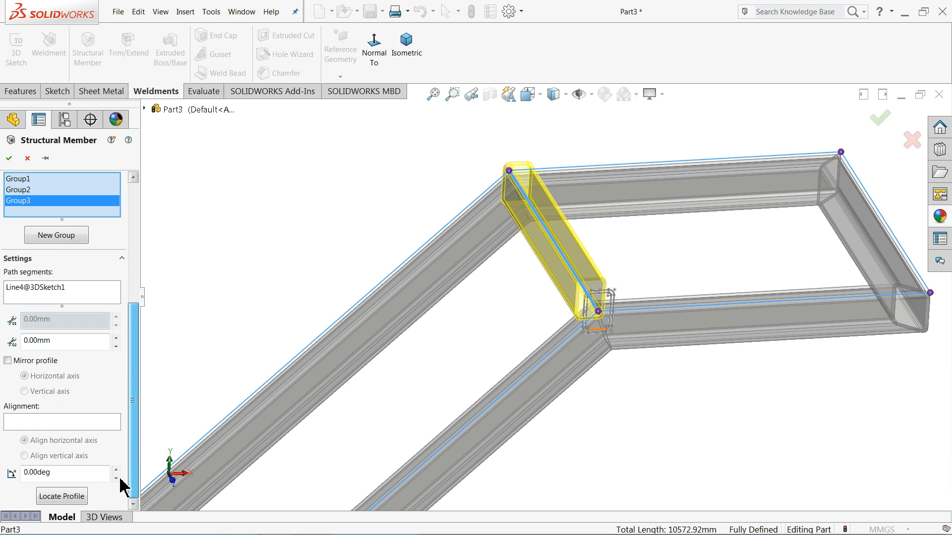
left_click(58, 498)
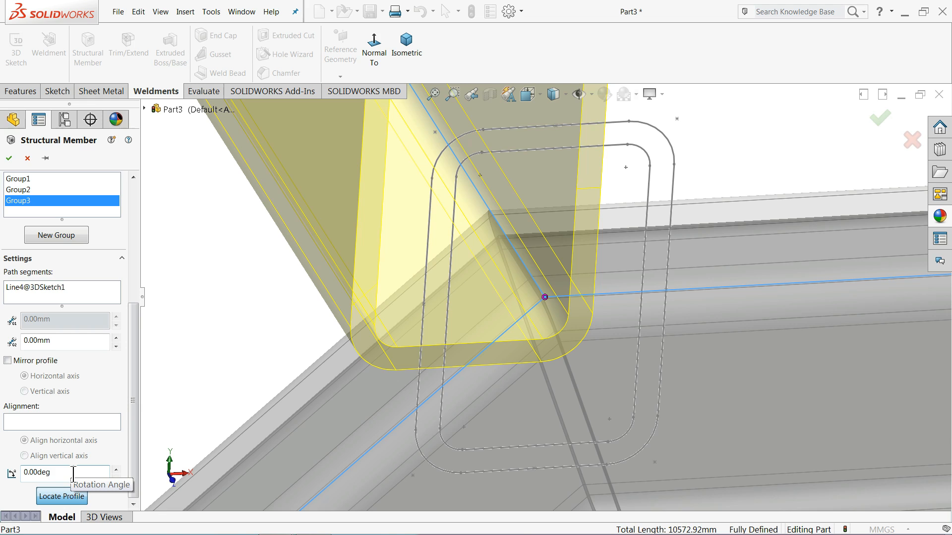
scroll(481, 203, "up", 2)
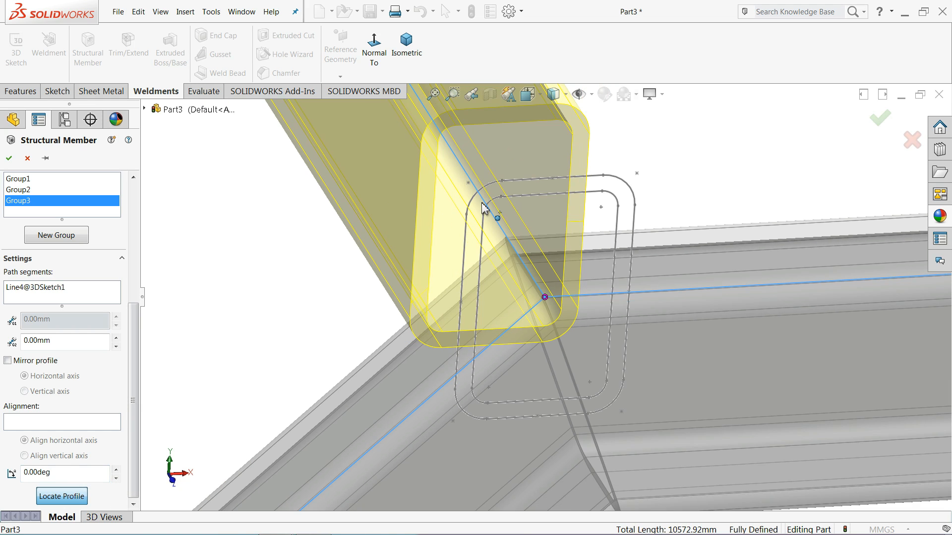
scroll(483, 201, "down", 2)
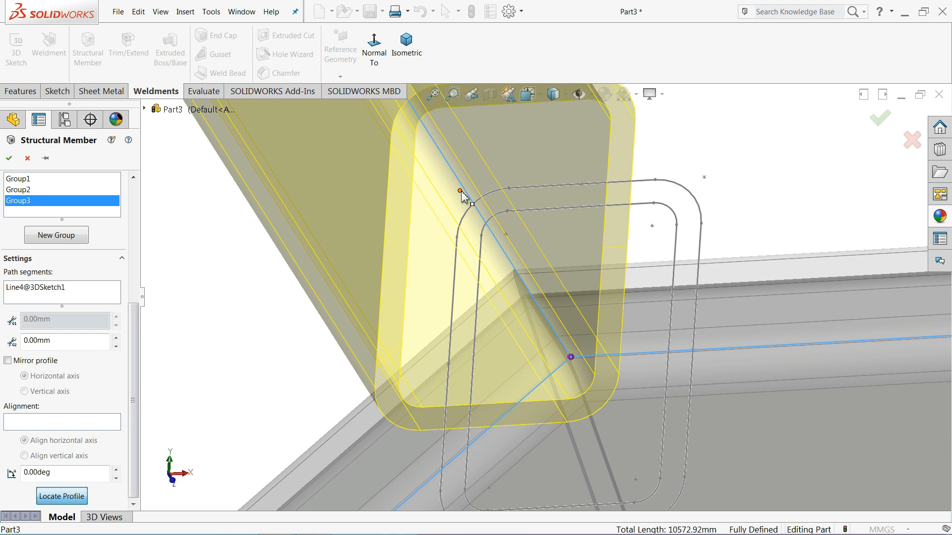
left_click(460, 191)
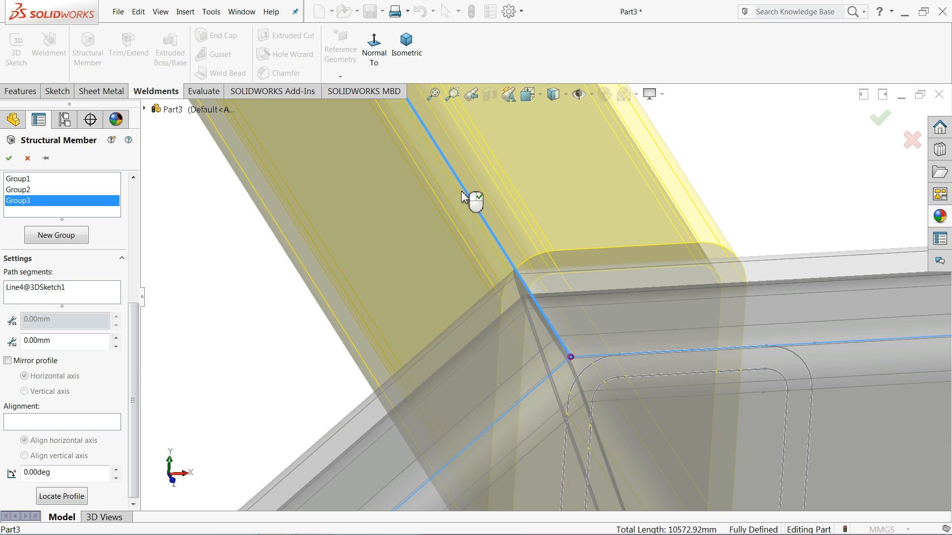
scroll(569, 267, "up", 5)
middle_click_drag(556, 347, 530, 304)
scroll(461, 308, "up", 5)
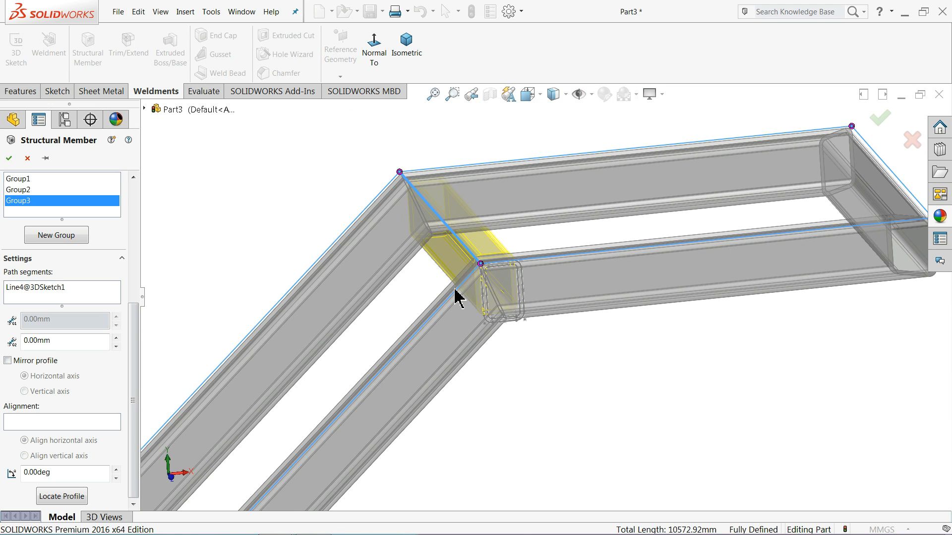
left_click(14, 157)
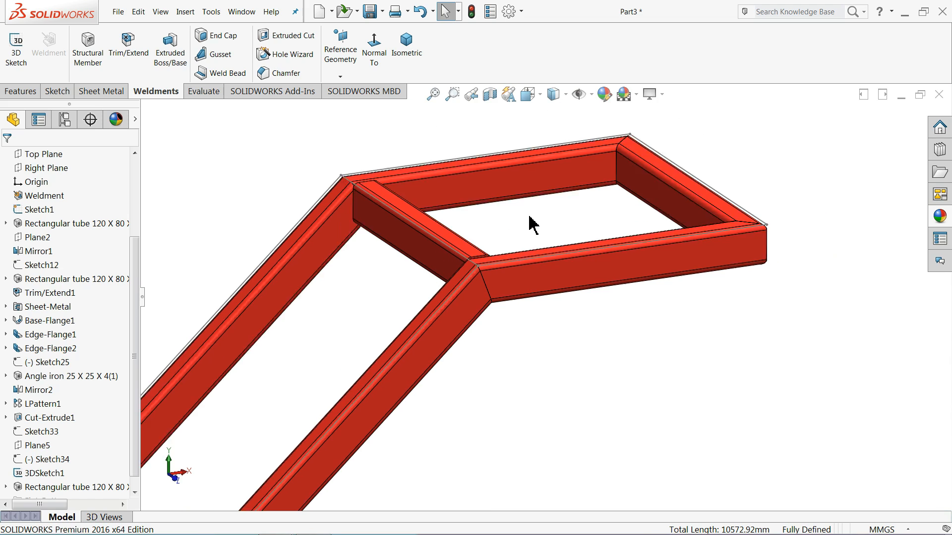
Examine the joints between the two long members and the ladder's top frame, and the overall structure.
scroll(446, 252, "up", 6)
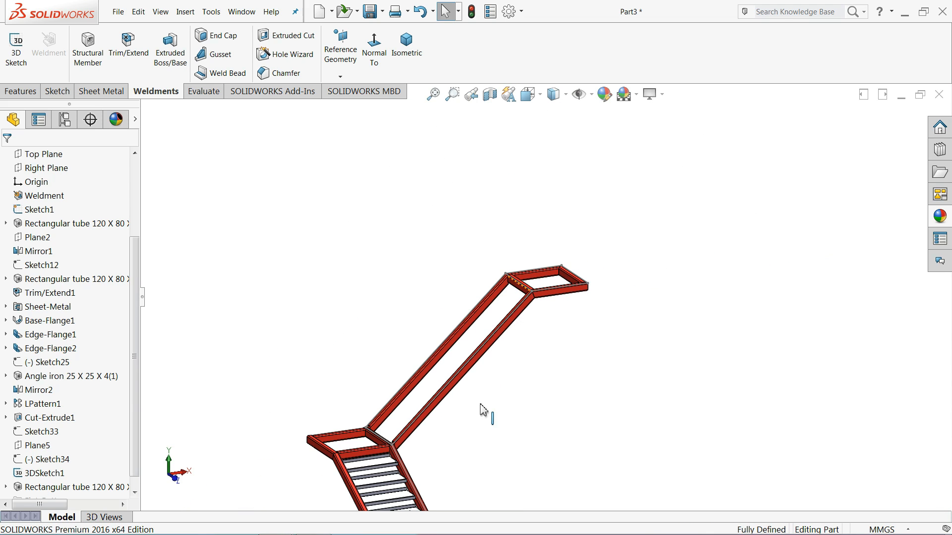
scroll(423, 447, "down", 10)
mouse_move(401, 390)
middle_mouse_down()
mouse_move(367, 384)
mouse_move(370, 410)
mouse_move(395, 407)
mouse_move(341, 378)
mouse_move(294, 389)
mouse_move(275, 355)
mouse_move(267, 308)
mouse_move(309, 388)
mouse_move(357, 417)
mouse_move(314, 404)
mouse_move(249, 435)
mouse_move(346, 425)
mouse_move(412, 397)
mouse_move(425, 406)
mouse_move(406, 389)
mouse_move(406, 402)
mouse_move(425, 388)
mouse_move(390, 382)
middle_mouse_up()
left_click(410, 384)
scroll(407, 361, "up", 5)
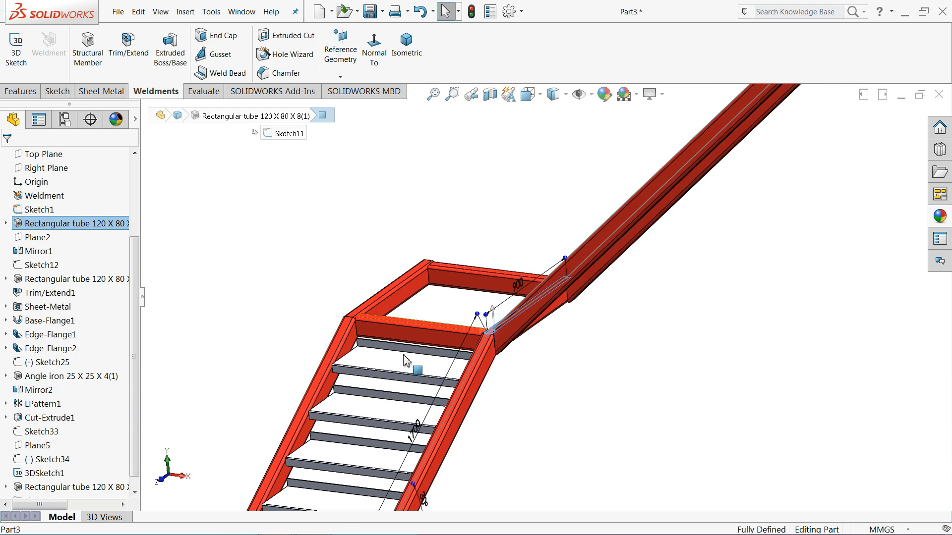
left_click(443, 318)
left_click(23, 473)
left_click(27, 456)
scroll(265, 336, "up", 4)
middle_click_drag(266, 336, 327, 342)
scroll(511, 304, "down", 4)
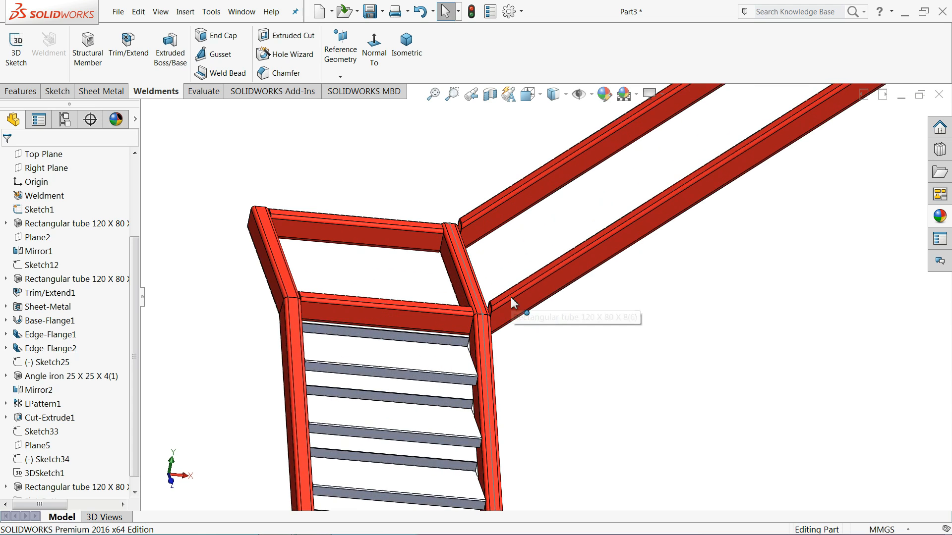
scroll(504, 313, "up", 2)
scroll(503, 313, "up", 3)
middle_click_drag(503, 317, 521, 362)
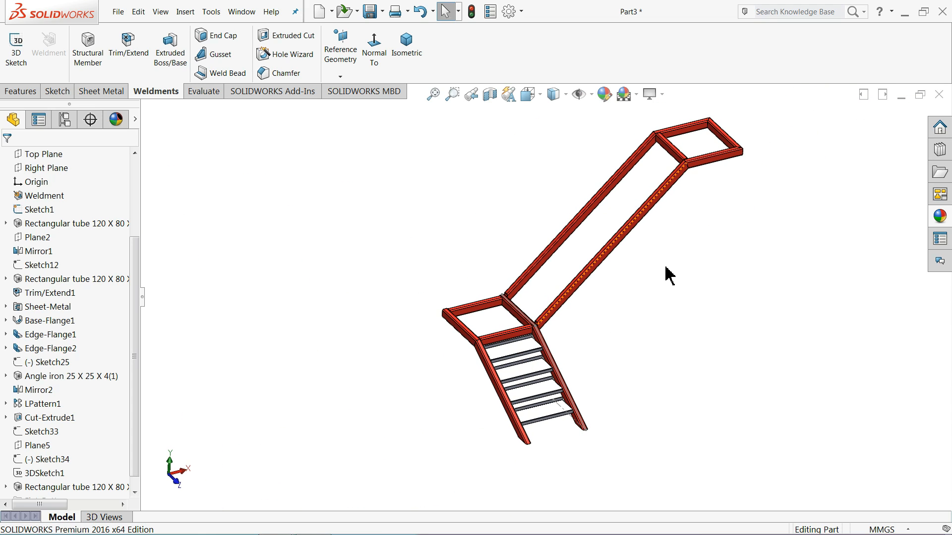
scroll(673, 251, "down", 1)
scroll(665, 263, "up", 2)
scroll(667, 274, "down", 2)
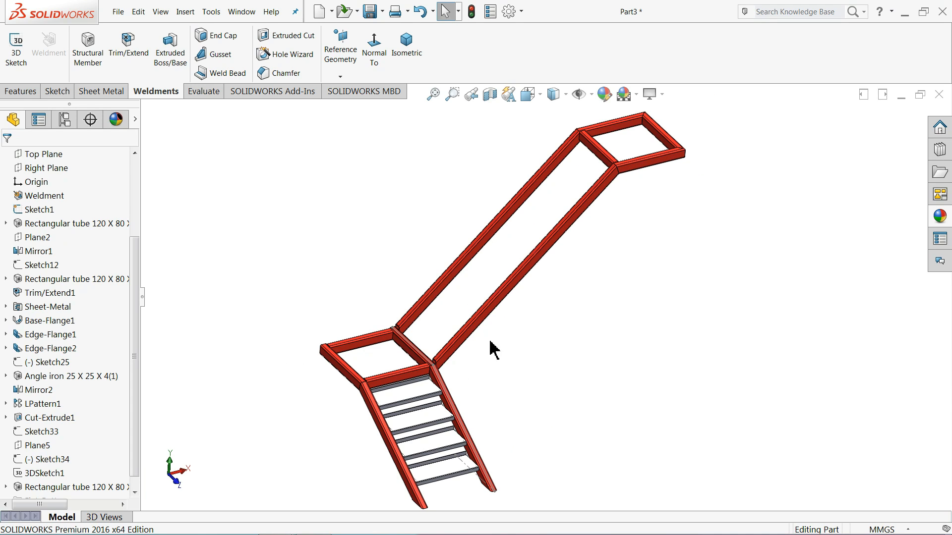
Start a sketch on the outer face of the top frame's rear member and view it head-on.
middle_click_drag(436, 366, 552, 403)
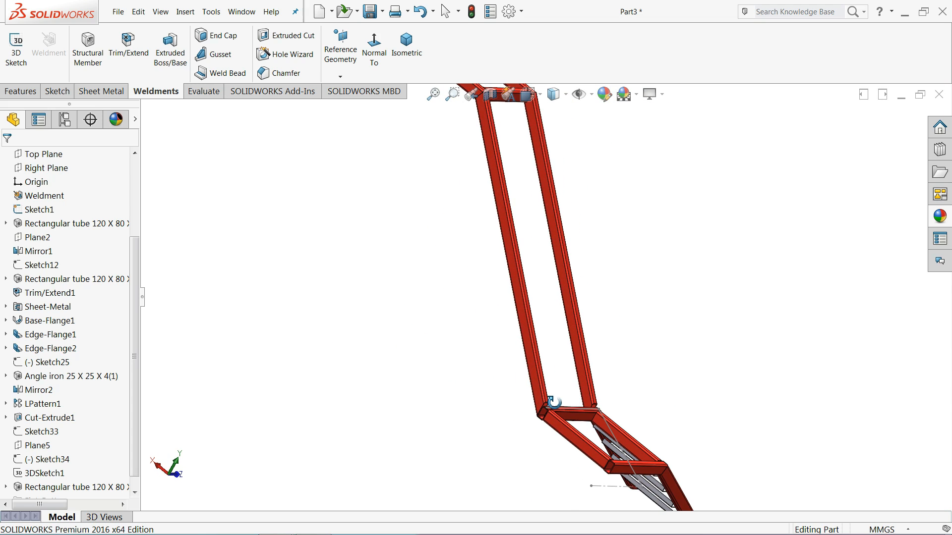
scroll(563, 436, "down", 4)
left_click(534, 391)
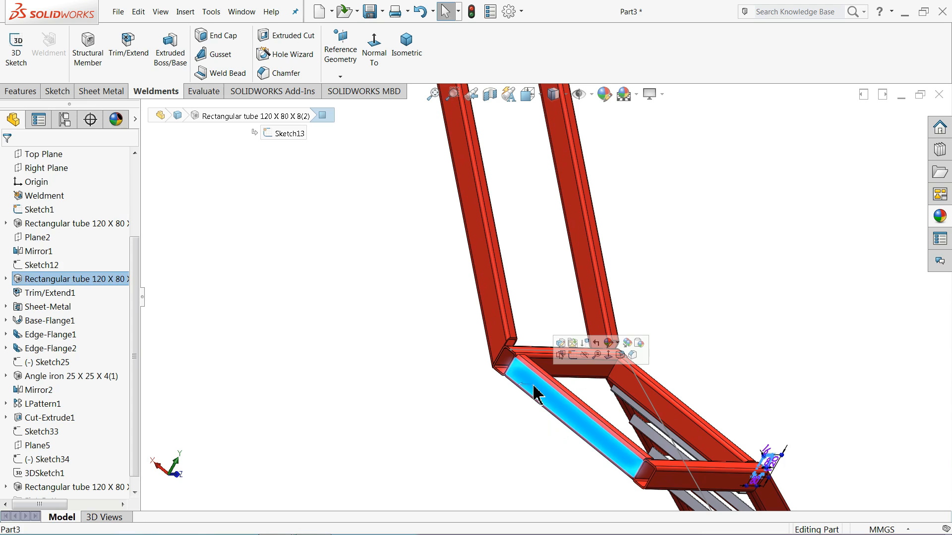
left_click(570, 356)
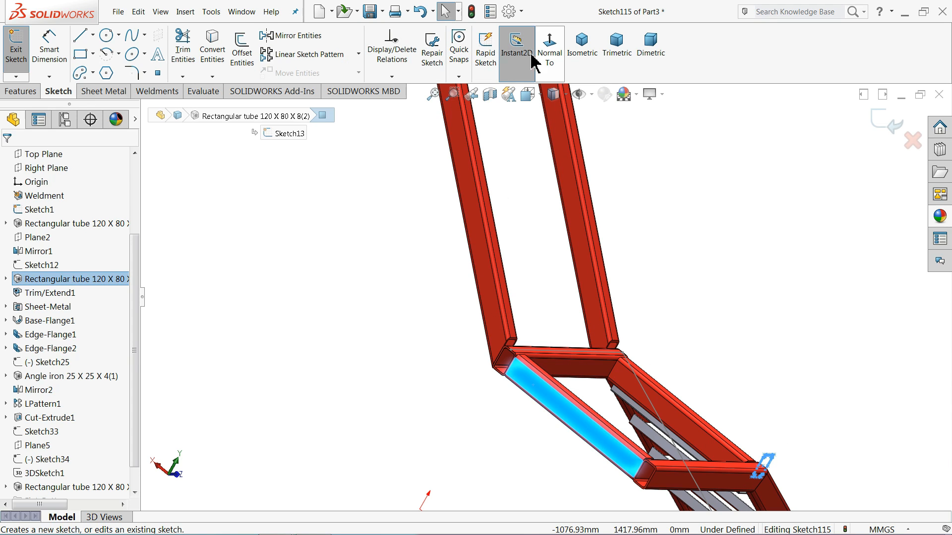
left_click(550, 46)
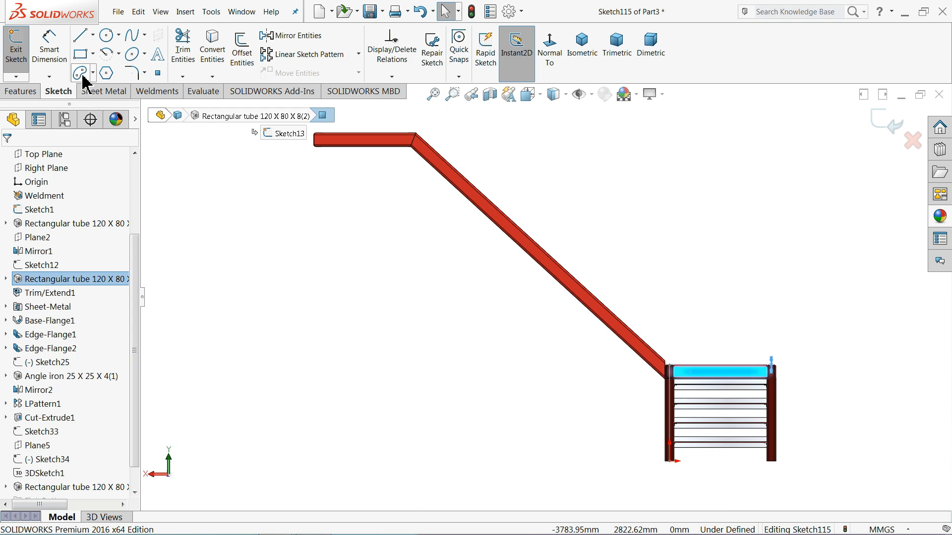
Draw a corner rectangle about 4136 by 2949 mm from the ladder foot's outer corner to just beyond the upper square frame's far top end.
left_click(80, 53)
scroll(575, 298, "up", 2)
scroll(698, 431, "down", 4)
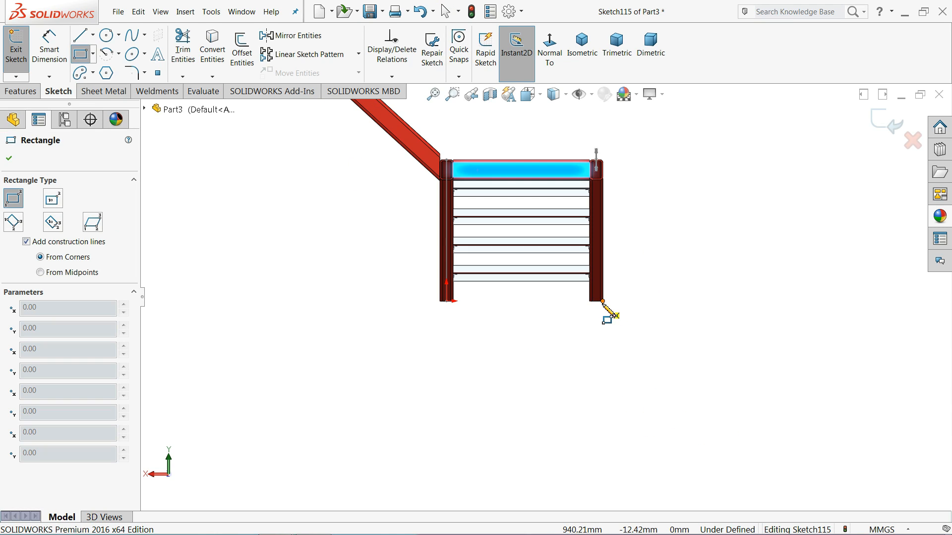
left_click(603, 302)
scroll(415, 276, "up", 4)
scroll(415, 272, "down", 3)
scroll(419, 203, "down", 7)
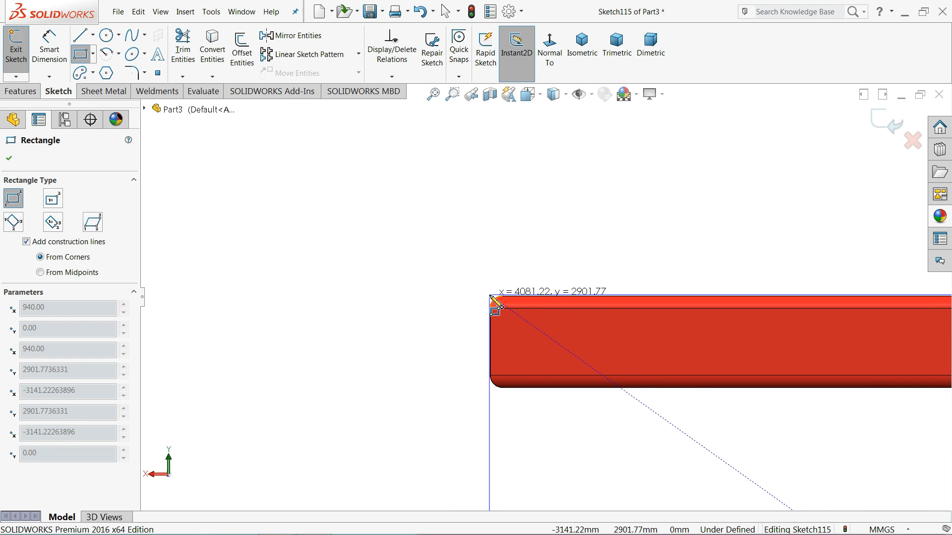
left_click(448, 259)
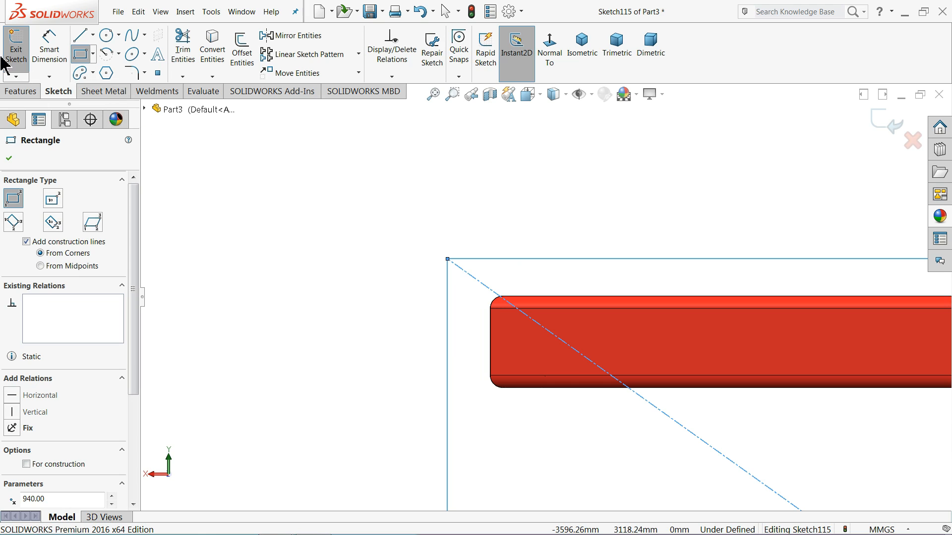
Dimension the rectangle's upper edge and set its width to 4080 mm.
left_click(45, 52)
scroll(538, 304, "up", 5)
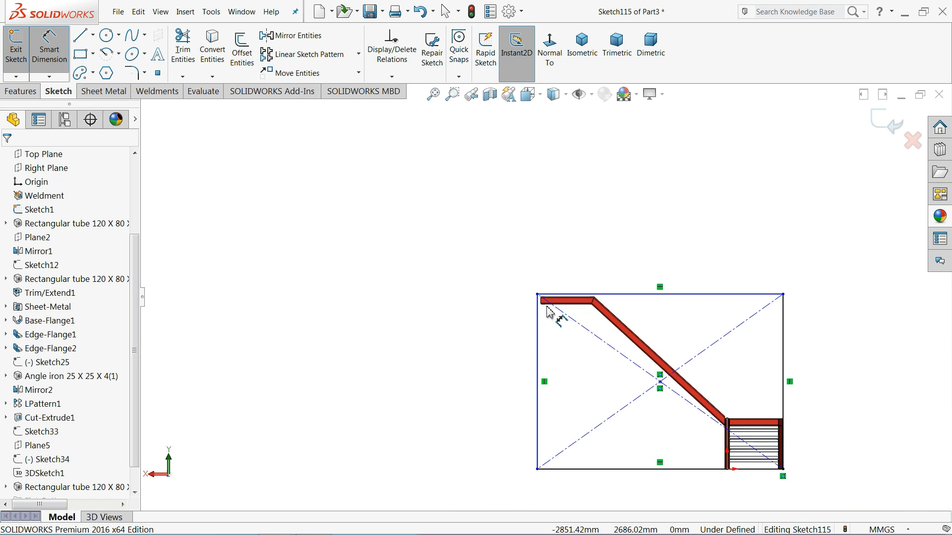
scroll(624, 357, "down", 3)
left_click(603, 220)
left_click(588, 186)
type("4080")
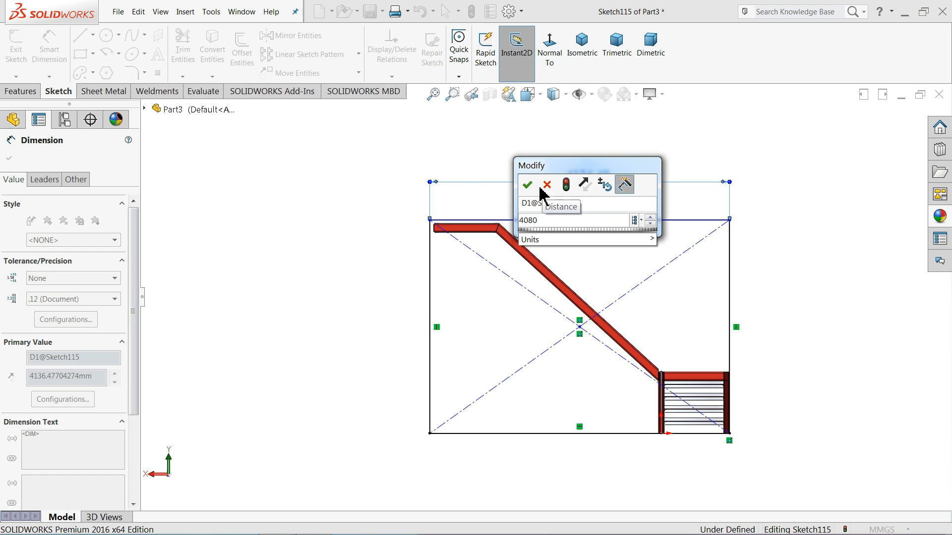
left_click(527, 185)
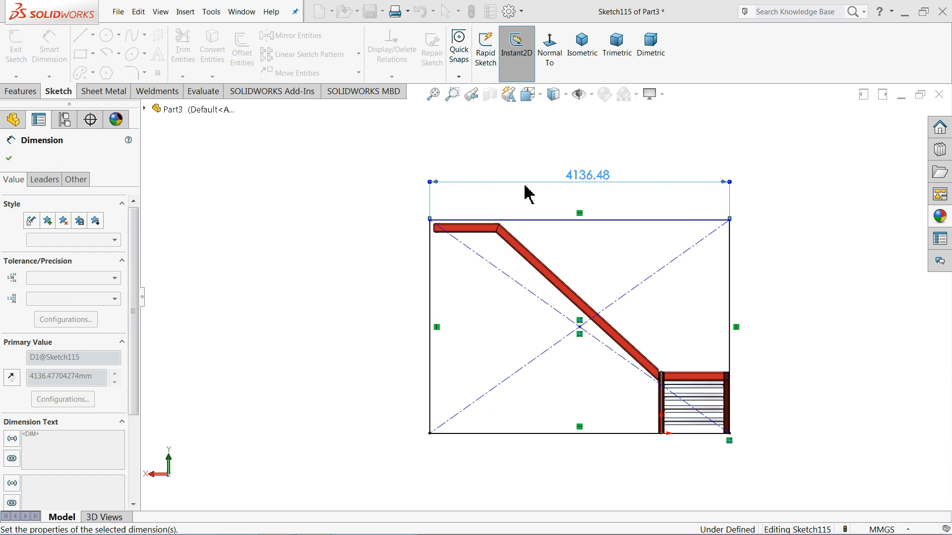
Dimension the rectangle's vertical edge on the upper frame's far side and set its height to 2900 mm.
left_click(435, 275)
left_click(331, 295)
type("2900")
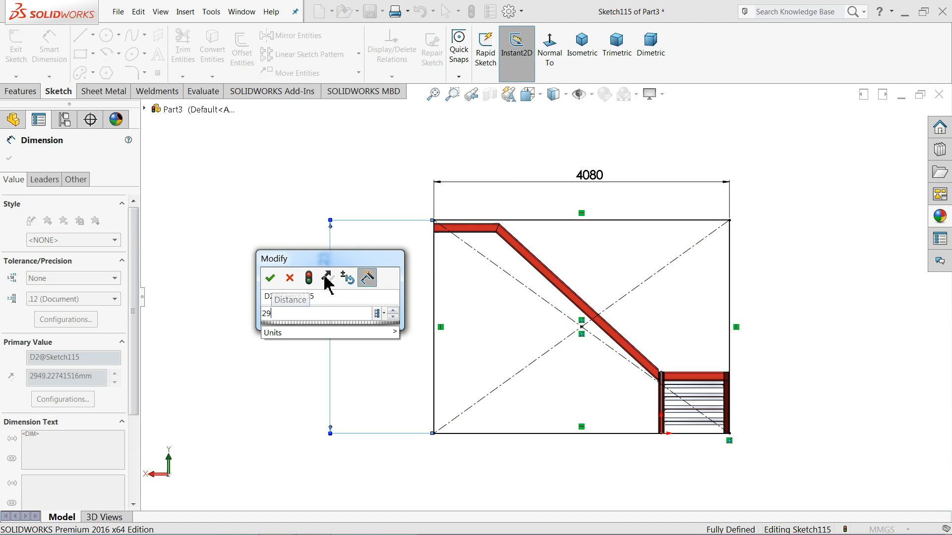
left_click(270, 278)
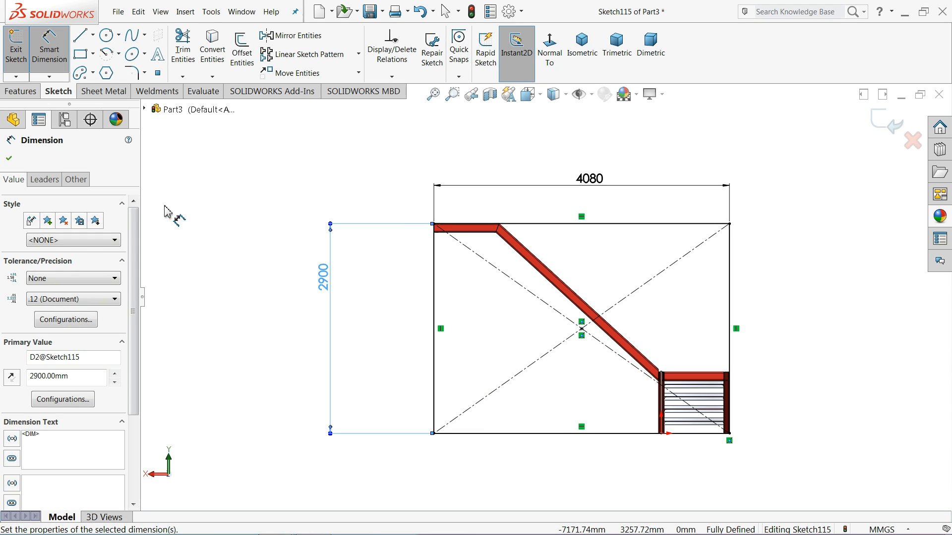
left_click(9, 158)
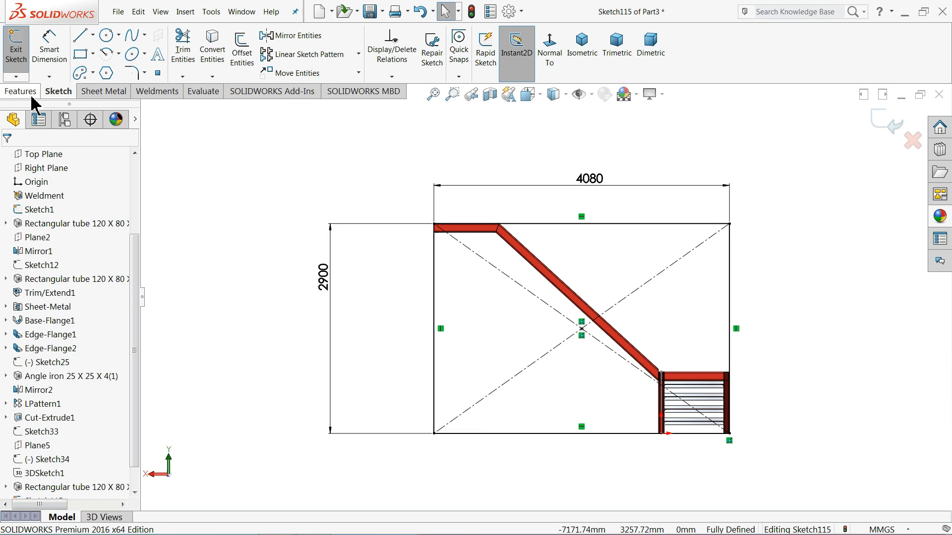
Extrude the 4080 by 2900 mm rectangle as a blind boss 150 mm deep.
left_click(31, 97)
left_click(28, 57)
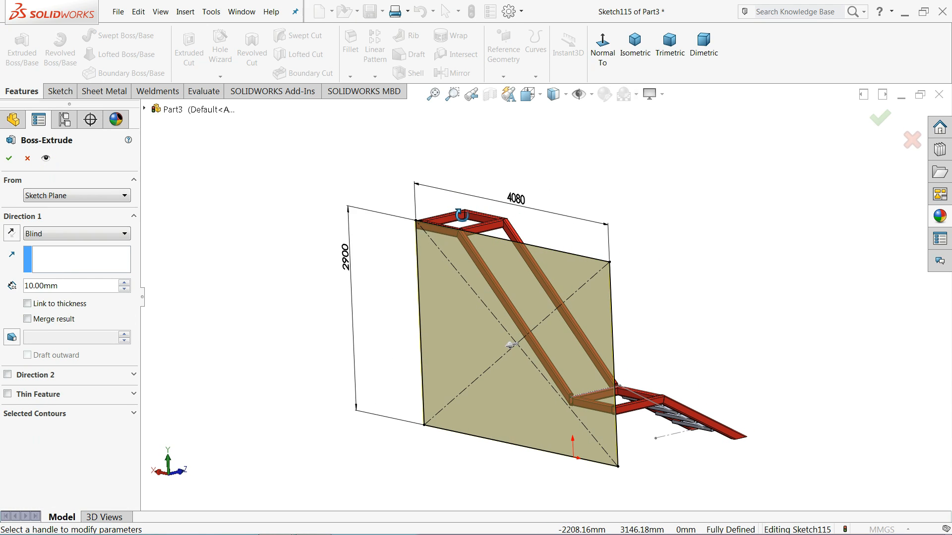
type("150")
key("Return")
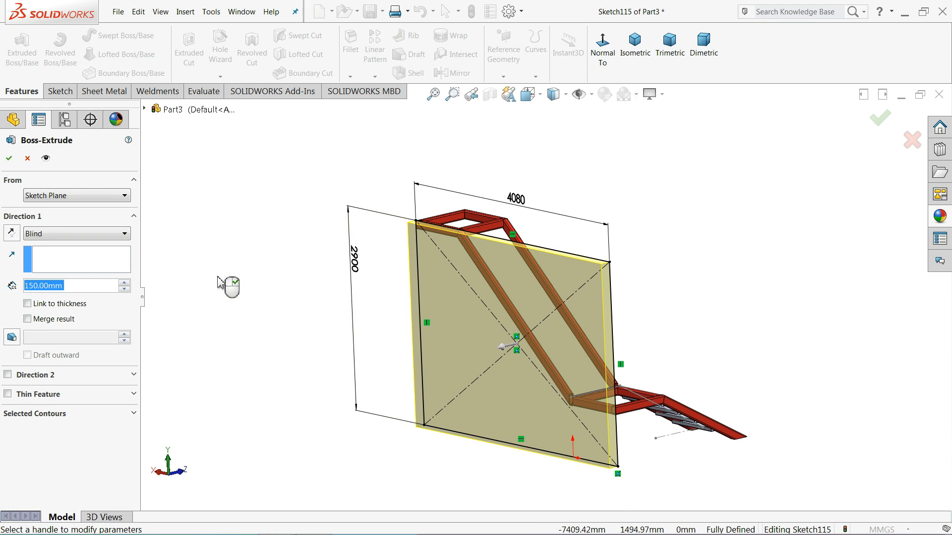
left_click(12, 164)
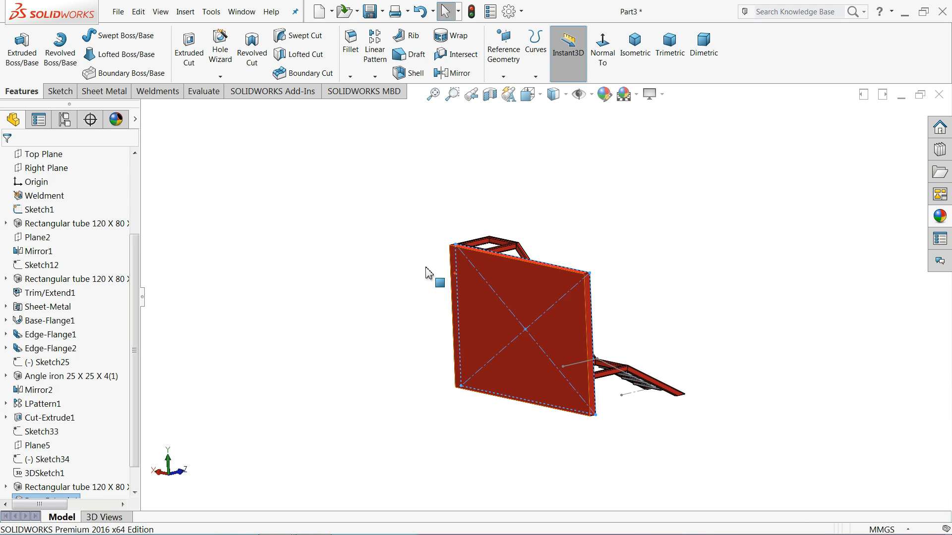
Browse the appearance library to the Brick collection under Stone for the extruded wall.
scroll(137, 399, "down", 1)
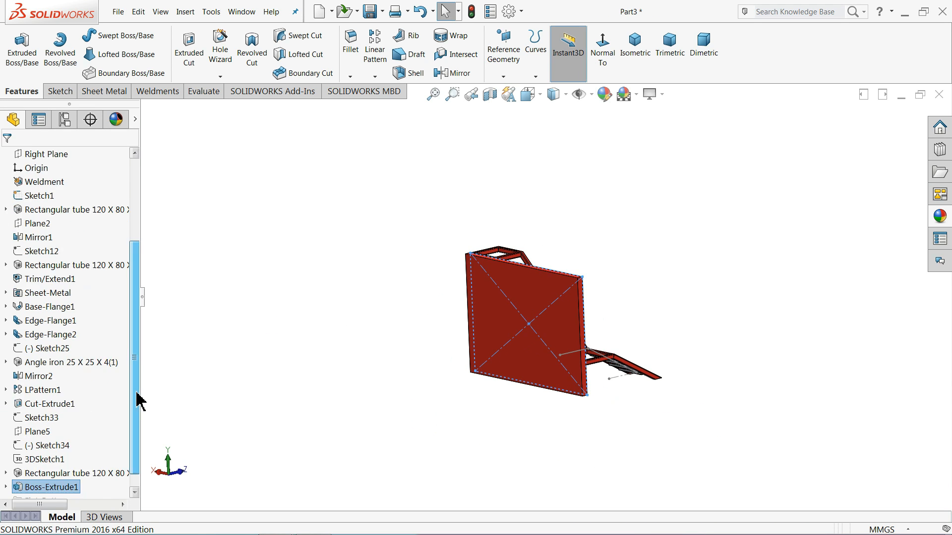
scroll(138, 399, "down", 1)
left_click(940, 216)
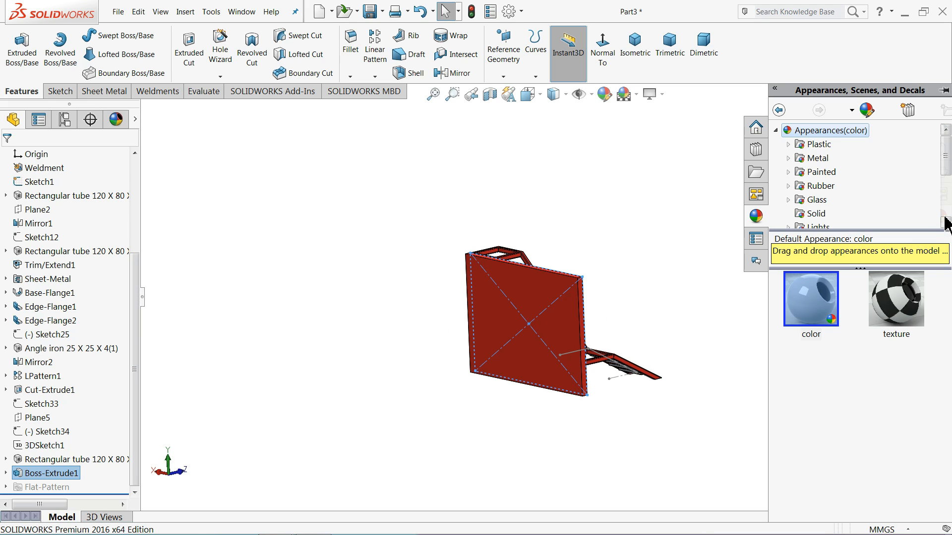
scroll(835, 176, "down", 2)
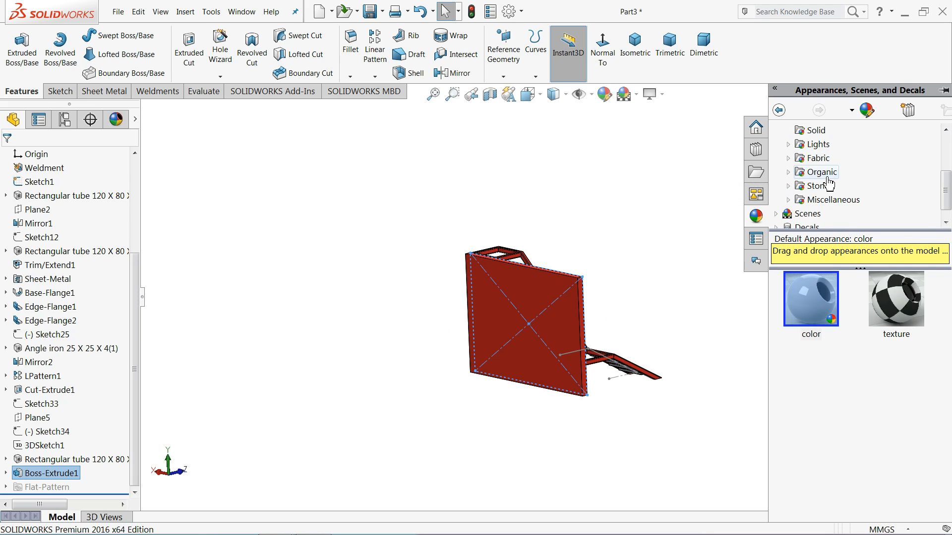
left_click(792, 177)
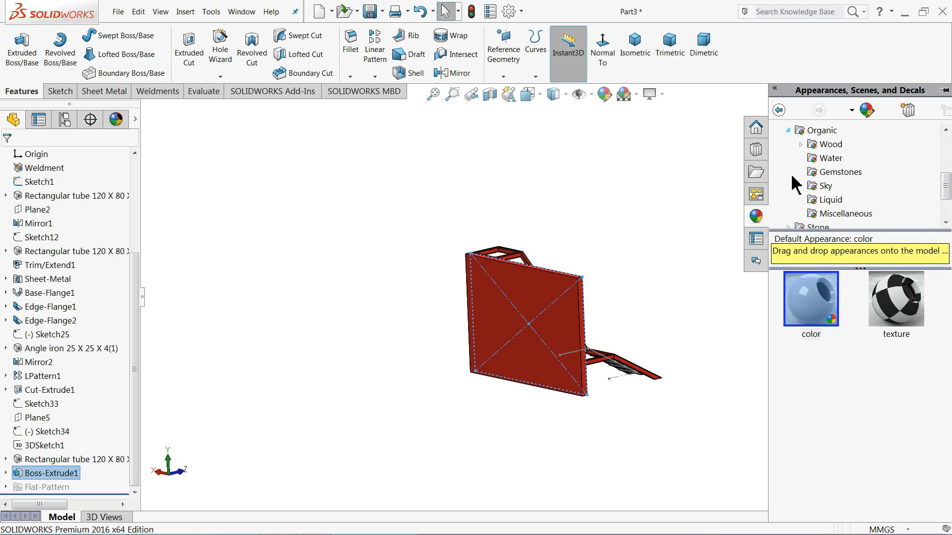
scroll(823, 179, "down", 1)
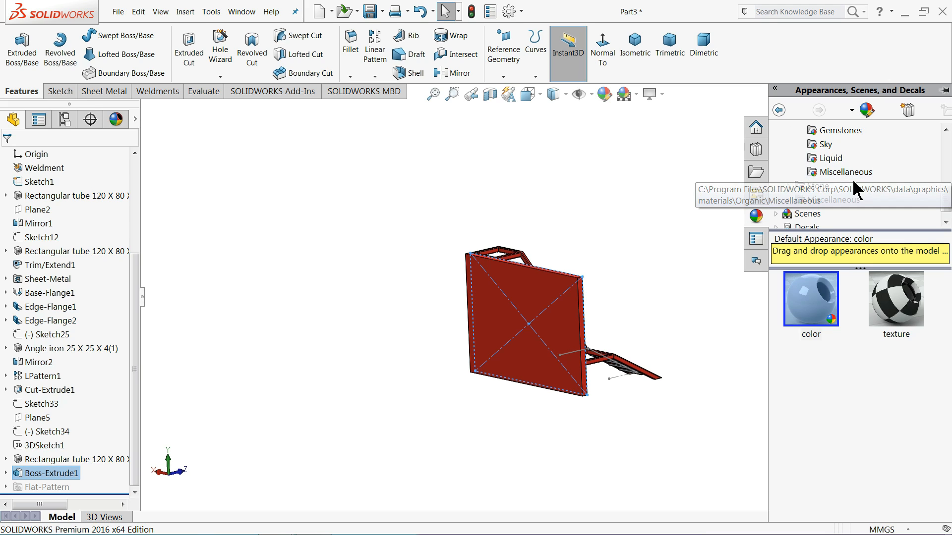
left_click(789, 186)
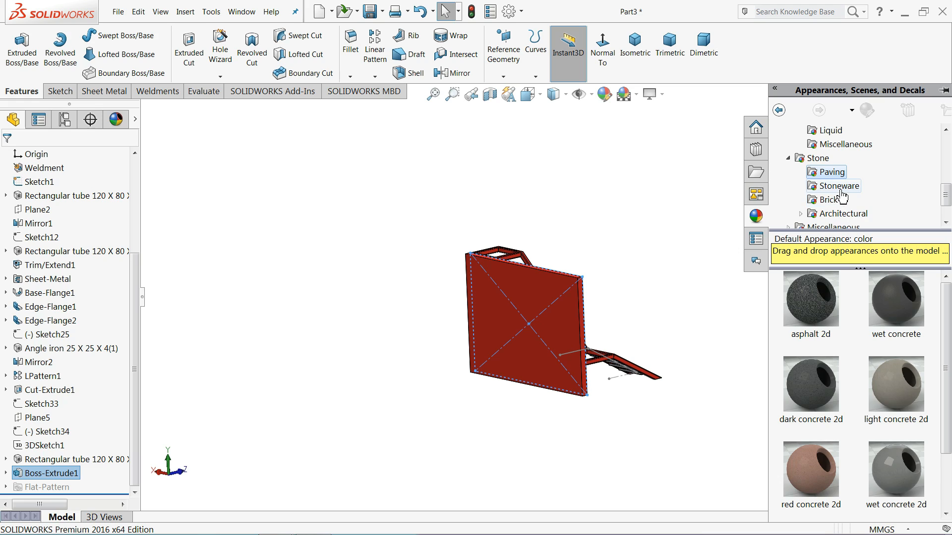
scroll(856, 325, "down", 2)
left_click(839, 187)
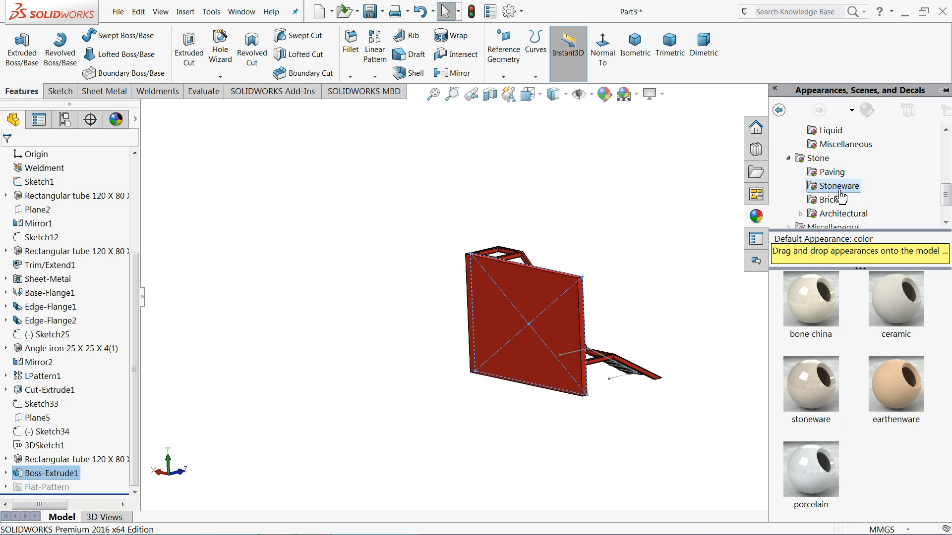
left_click(838, 201)
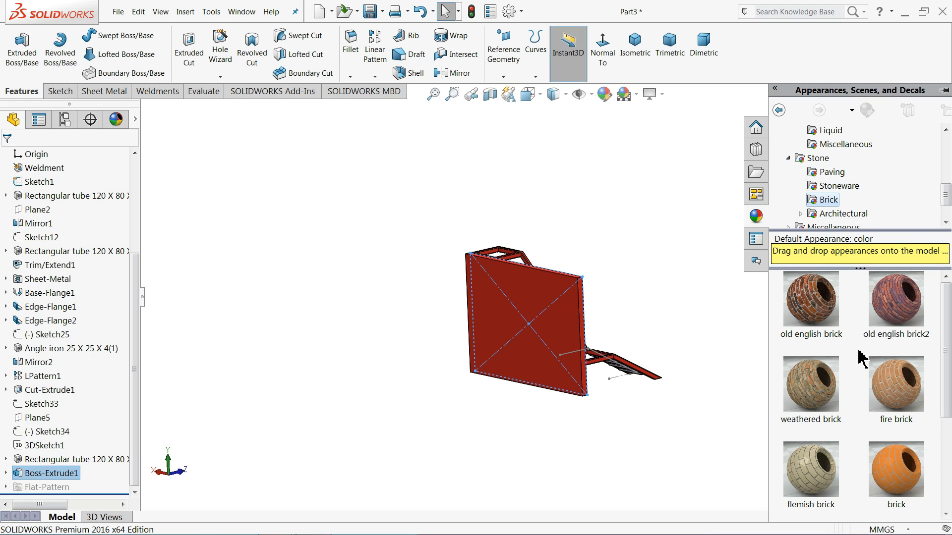
Apply the fire brick appearance to the extruded wall behind the staircase.
middle_click_drag(667, 341, 563, 422)
scroll(569, 340, "down", 8)
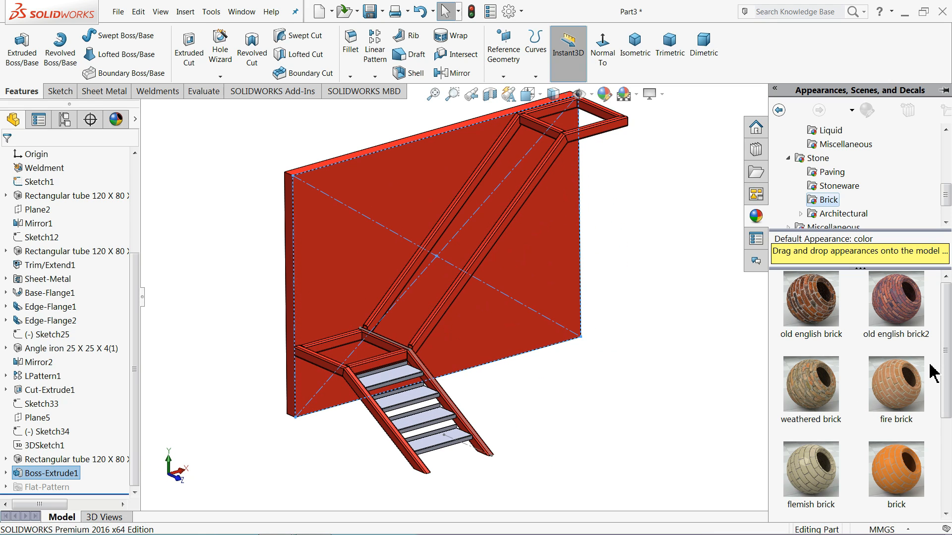
double_click(912, 393)
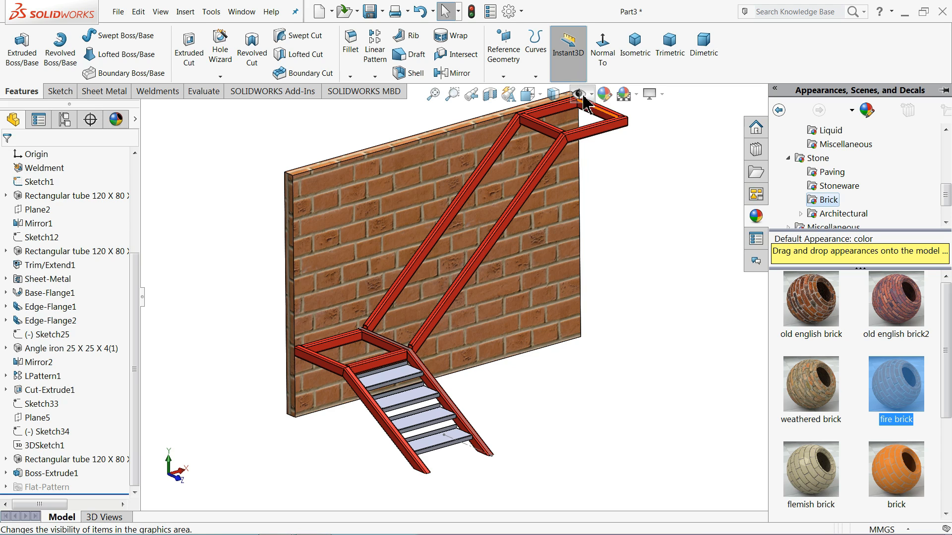
left_click(604, 95)
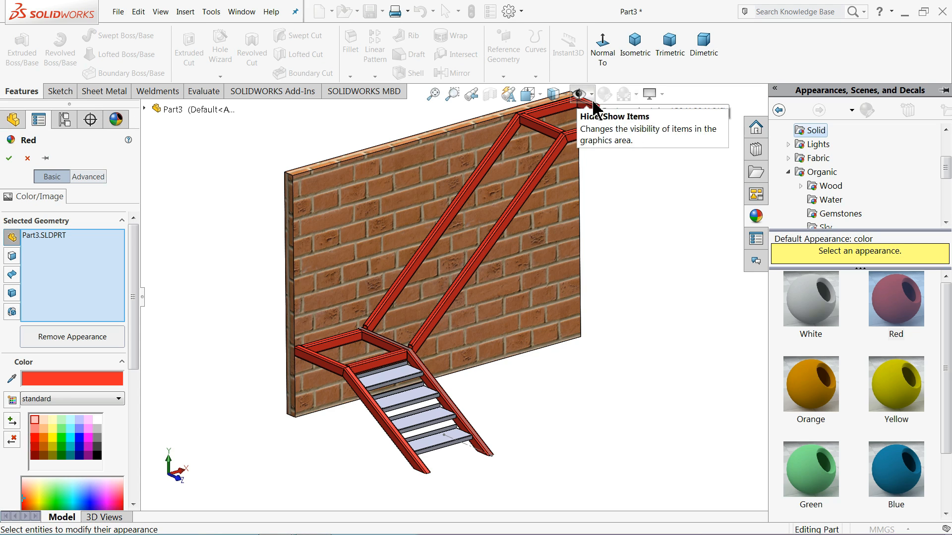
scroll(542, 268, "up", 4)
scroll(542, 268, "down", 2)
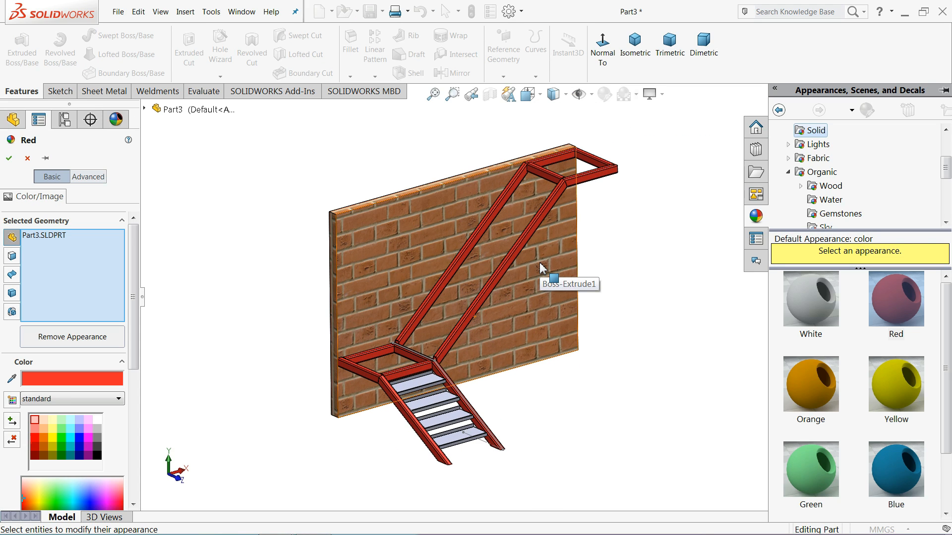
left_click(27, 159)
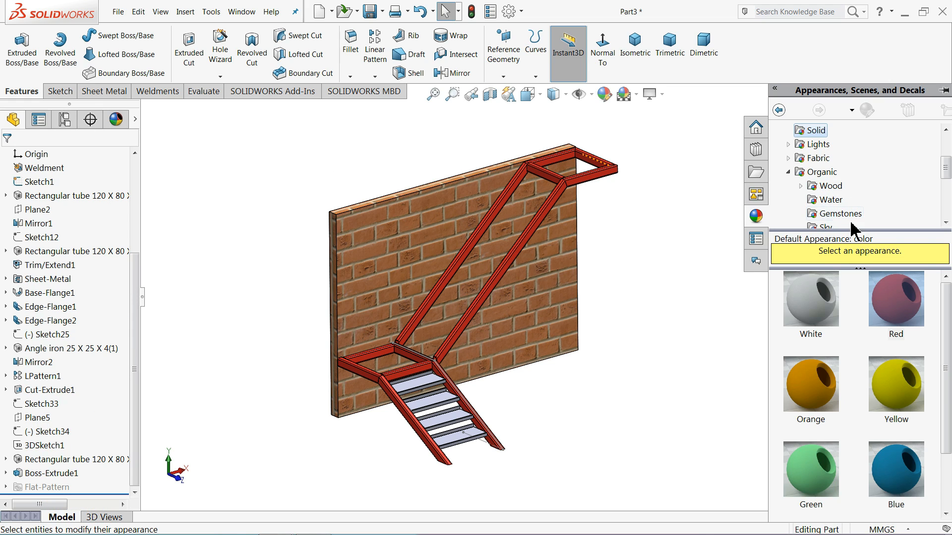
Apply the other fire brick appearance, listed beside breeze block in the stone brick library, to the extruded wall.
scroll(851, 222, "down", 1)
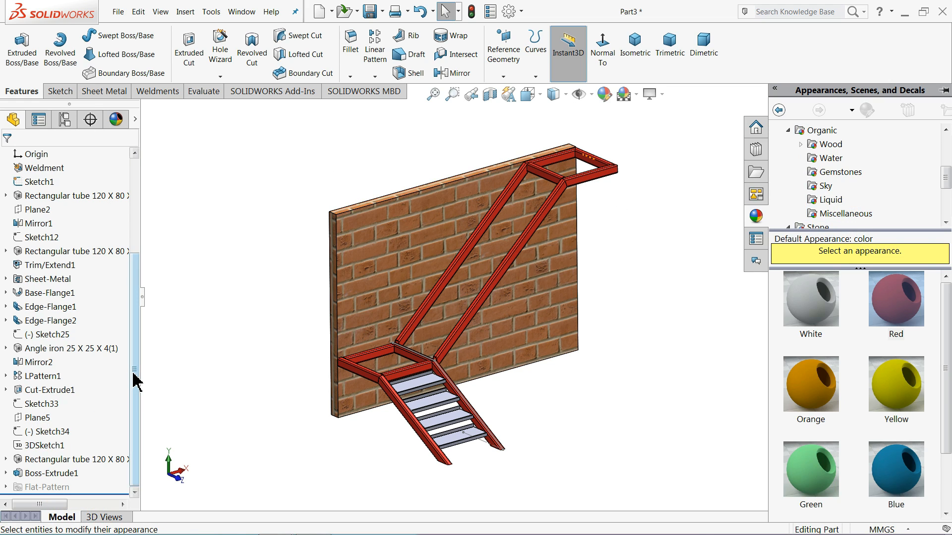
left_click(64, 473)
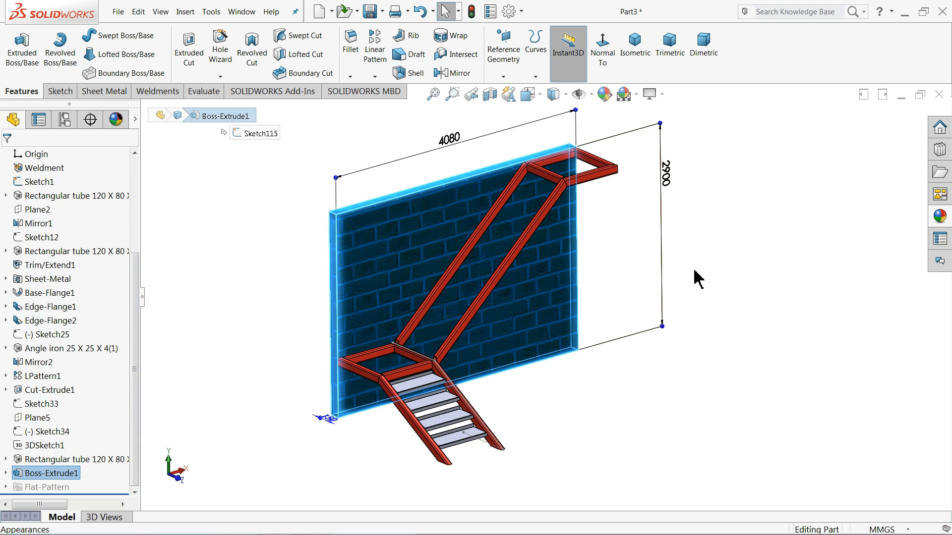
left_click(938, 218)
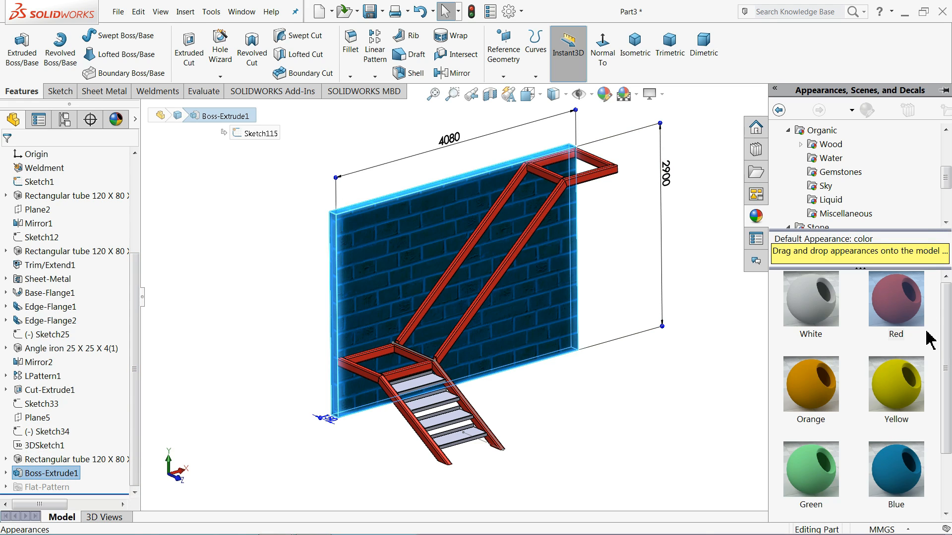
scroll(839, 168, "down", 2)
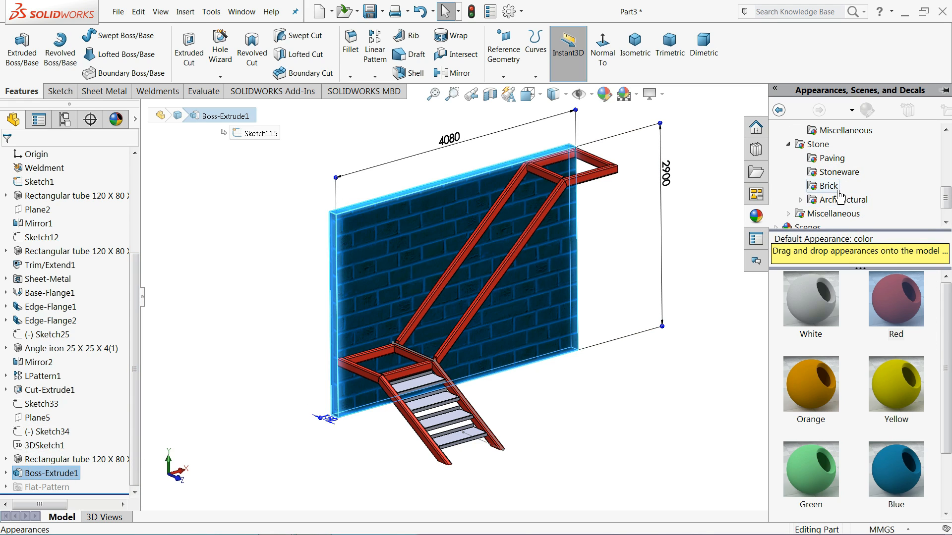
left_click(829, 187)
left_click(835, 200)
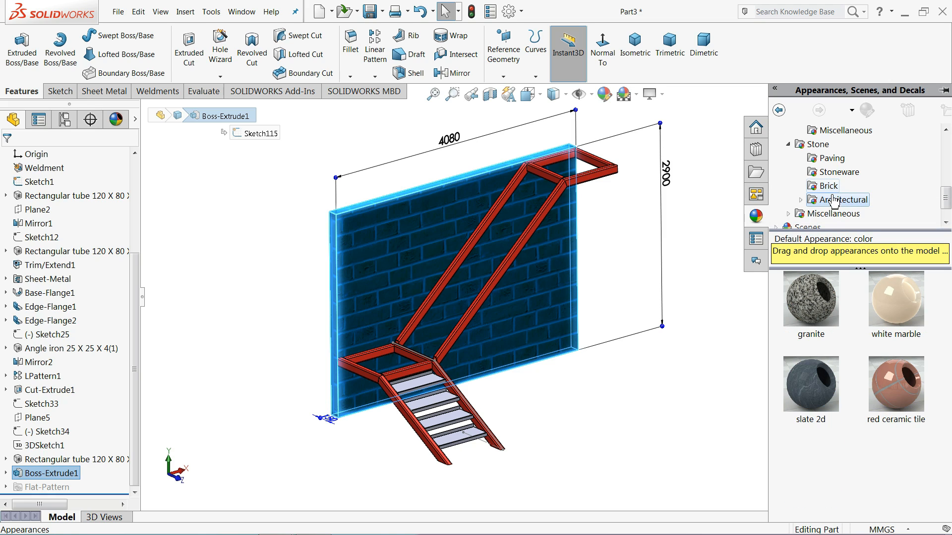
key("Up")
scroll(887, 356, "down", 3)
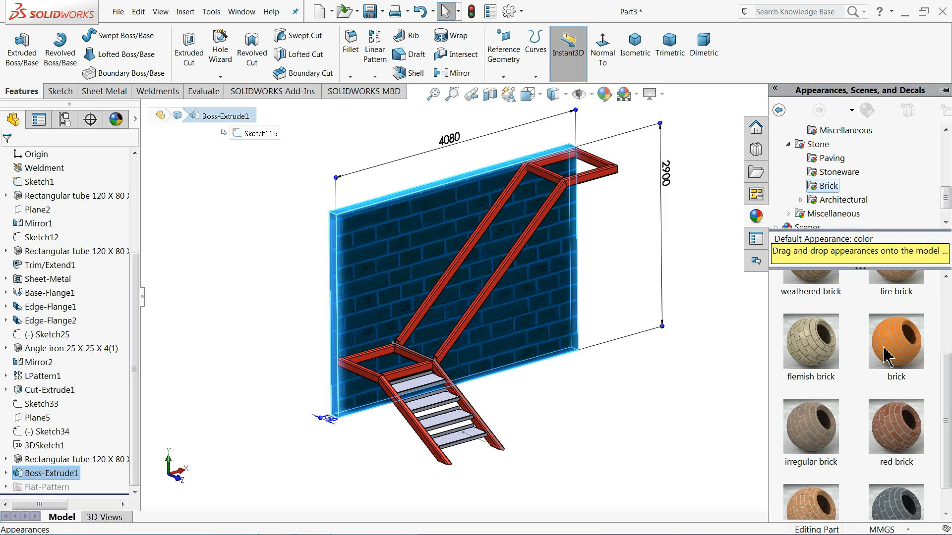
scroll(887, 356, "down", 1)
scroll(886, 356, "up", 4)
scroll(887, 356, "down", 4)
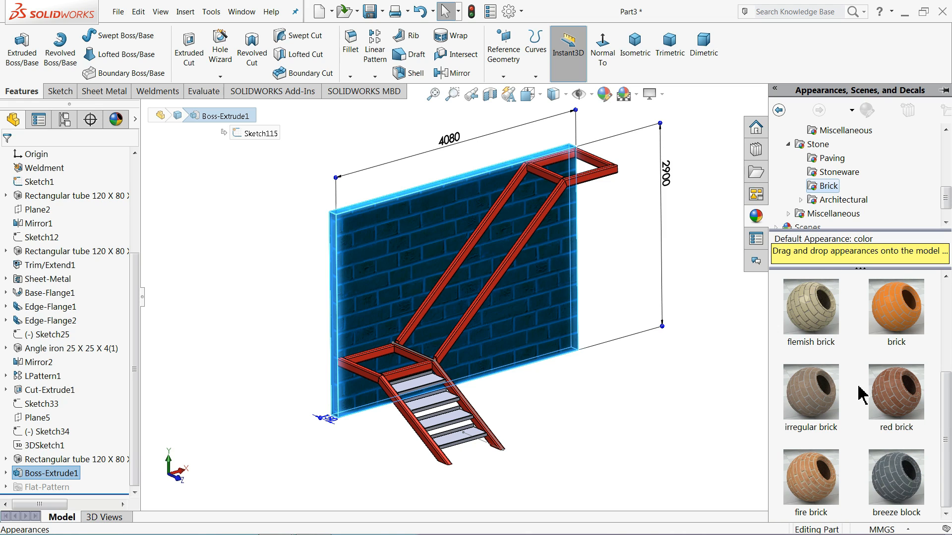
double_click(818, 486)
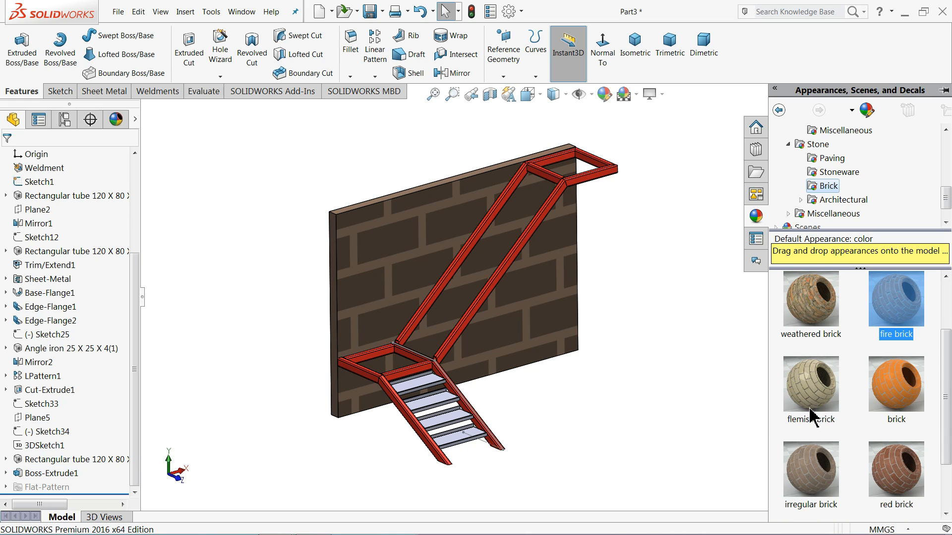
Try the first fire brick appearance again without selecting the wall, and undo the last two appearance changes.
scroll(875, 366, "up", 2)
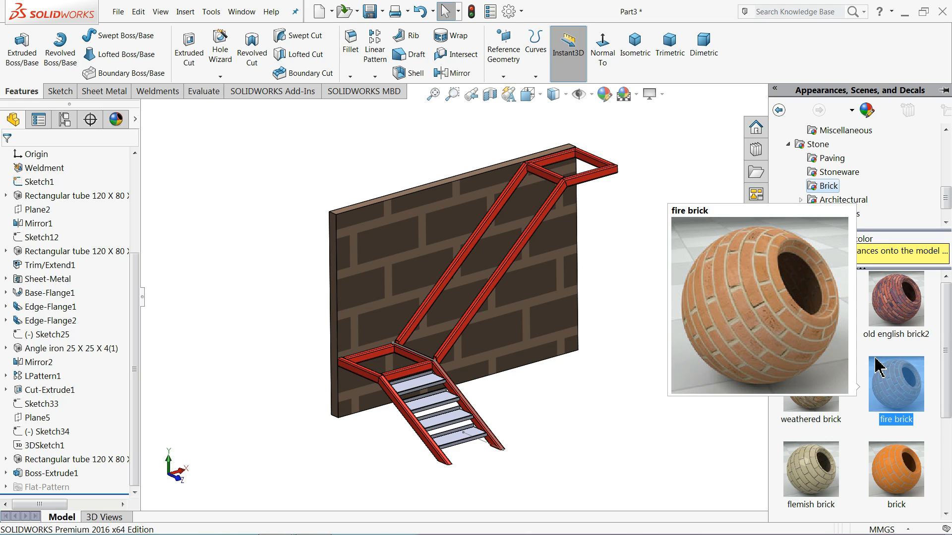
double_click(908, 379)
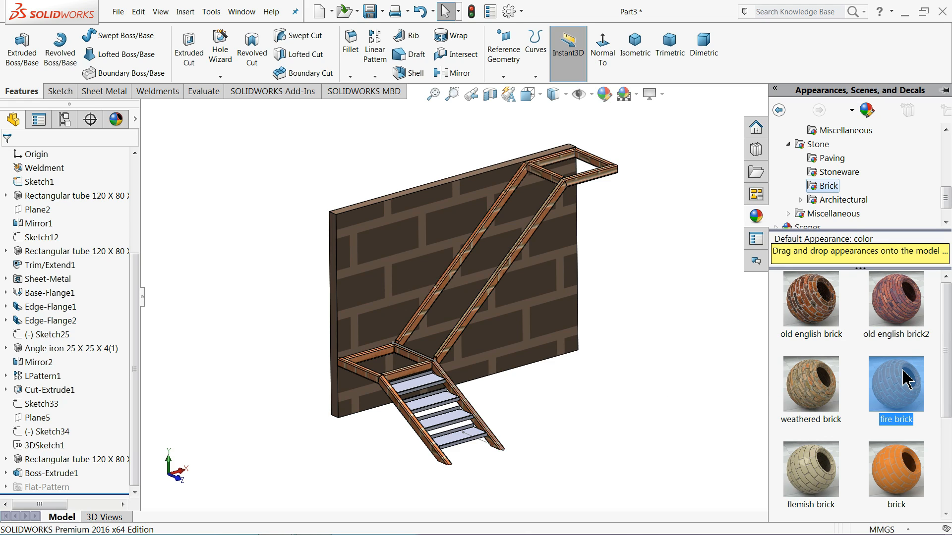
left_click(421, 11)
left_click(420, 11)
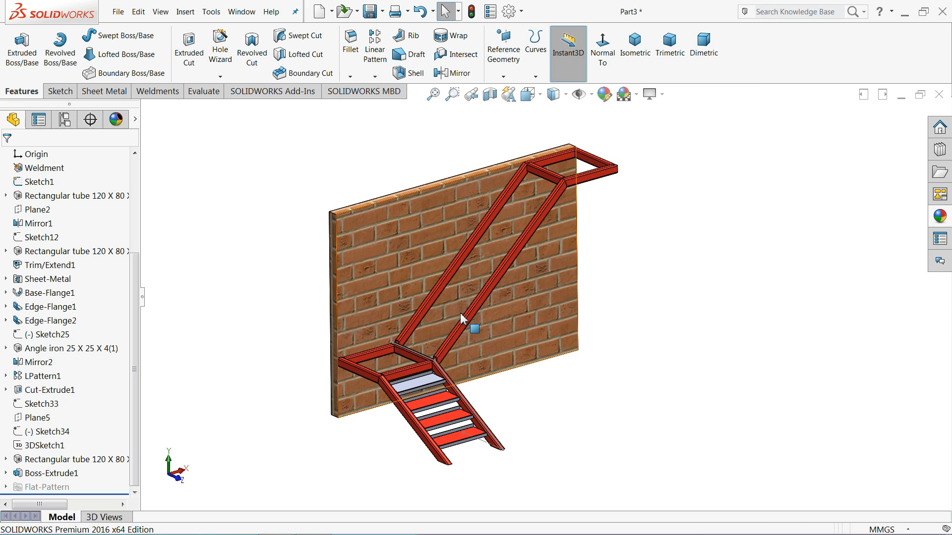
Start a sketch on the bottom face of the brick wall and view it straight on.
scroll(450, 309, "down", 2)
middle_click_drag(415, 281, 457, 150)
scroll(425, 381, "down", 5)
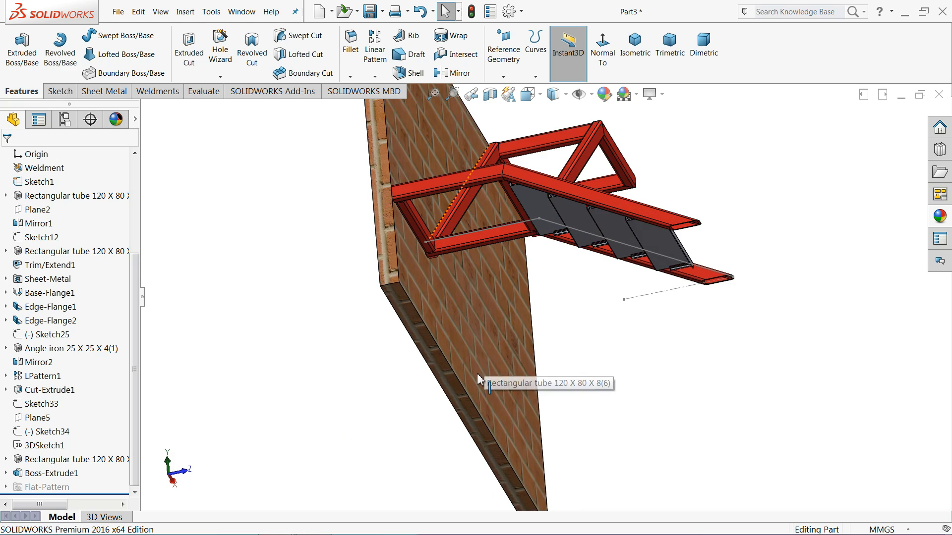
left_click(401, 286)
left_click(450, 244)
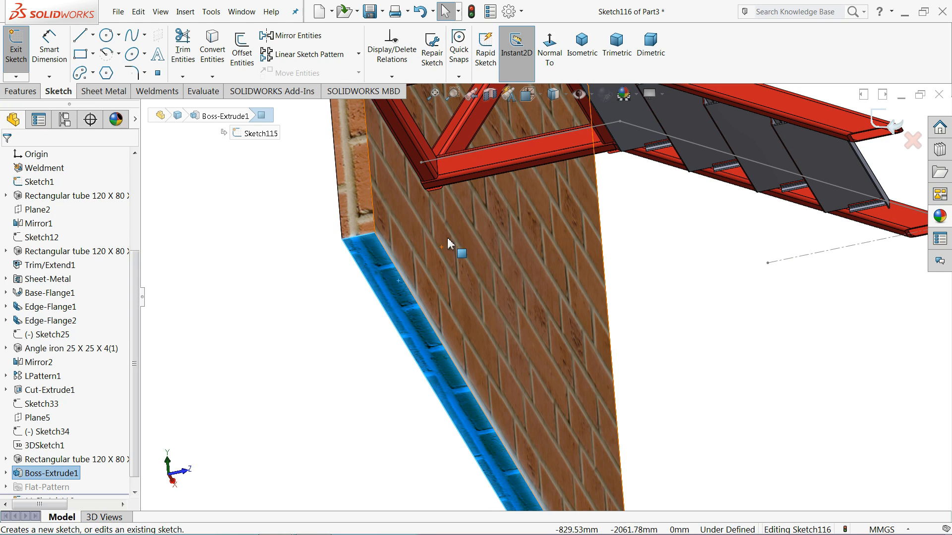
left_click(549, 54)
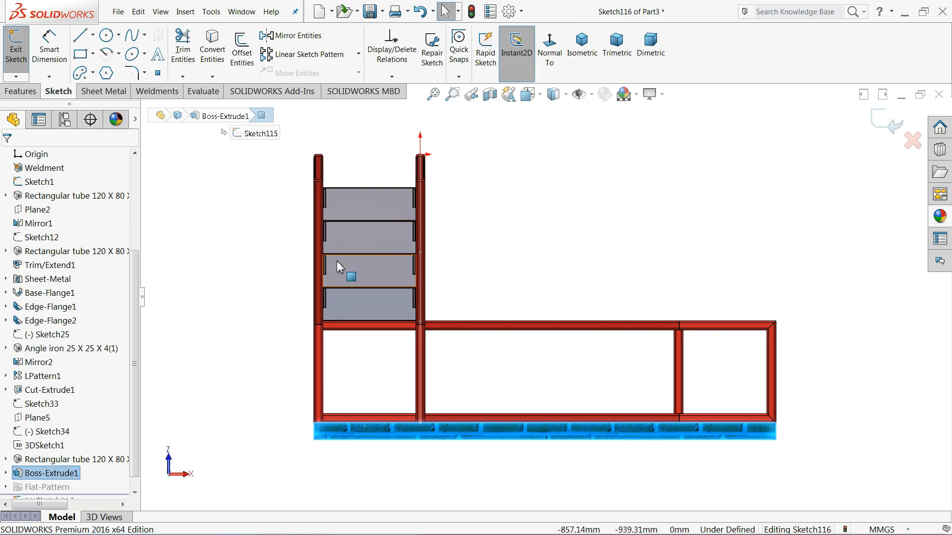
Sketch a corner rectangle about 4220 by 2340 mm from the wall's inner bottom corner, extending past the stairs.
left_click(81, 55)
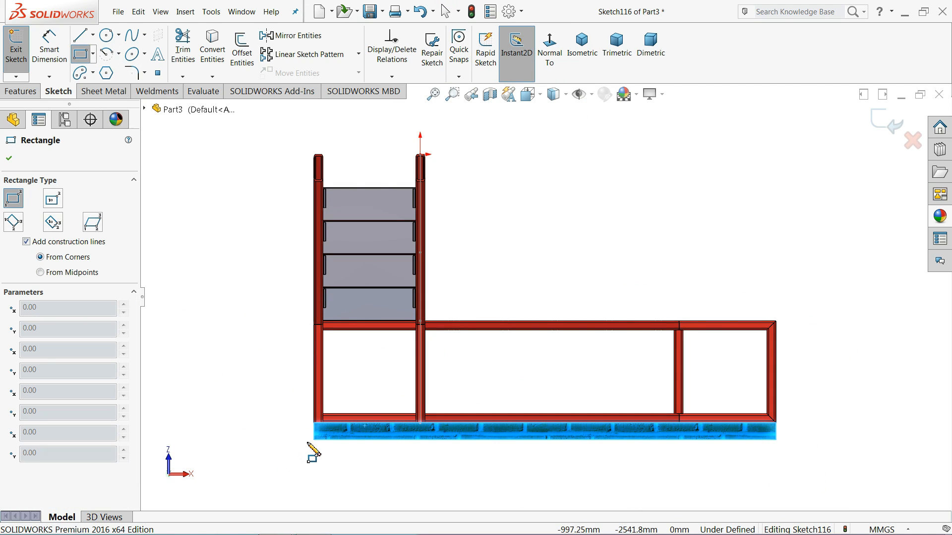
middle_click_drag(280, 396, 306, 414)
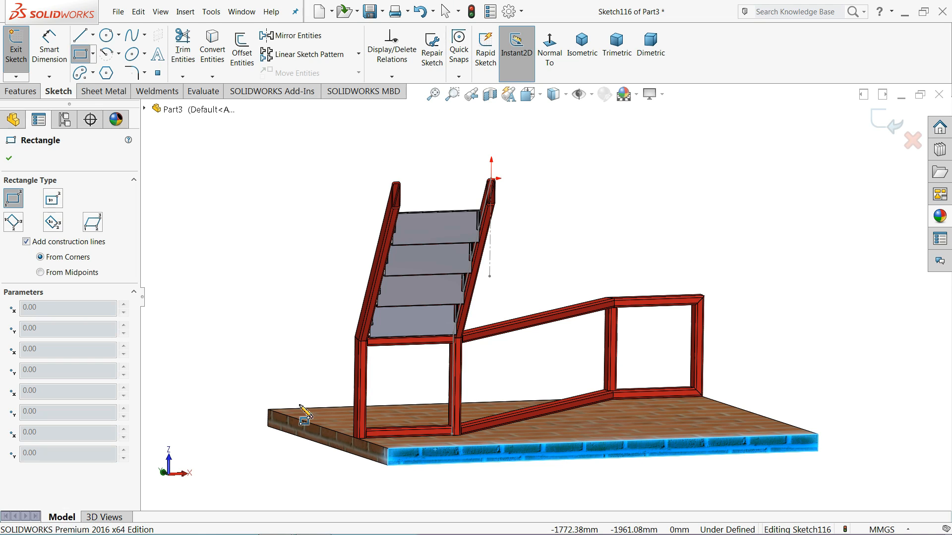
left_click(550, 67)
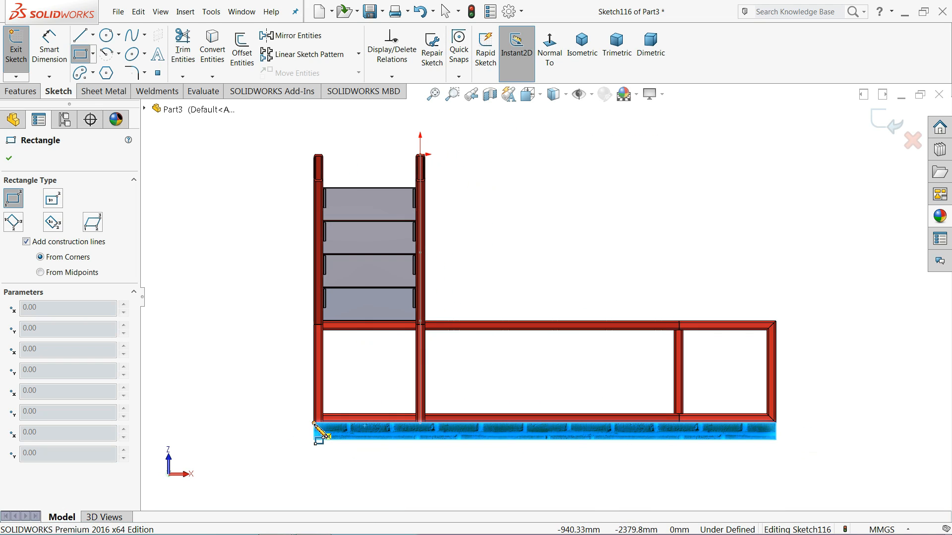
left_click(314, 423)
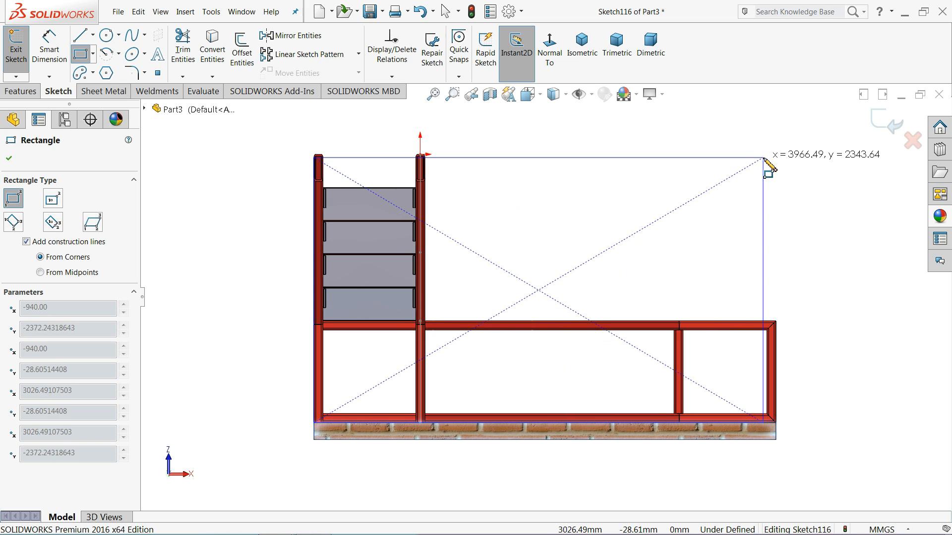
left_click(792, 159)
Dimension the floor rectangle to 4080 mm along the wall and 2400 mm perpendicular to it.
left_click(49, 50)
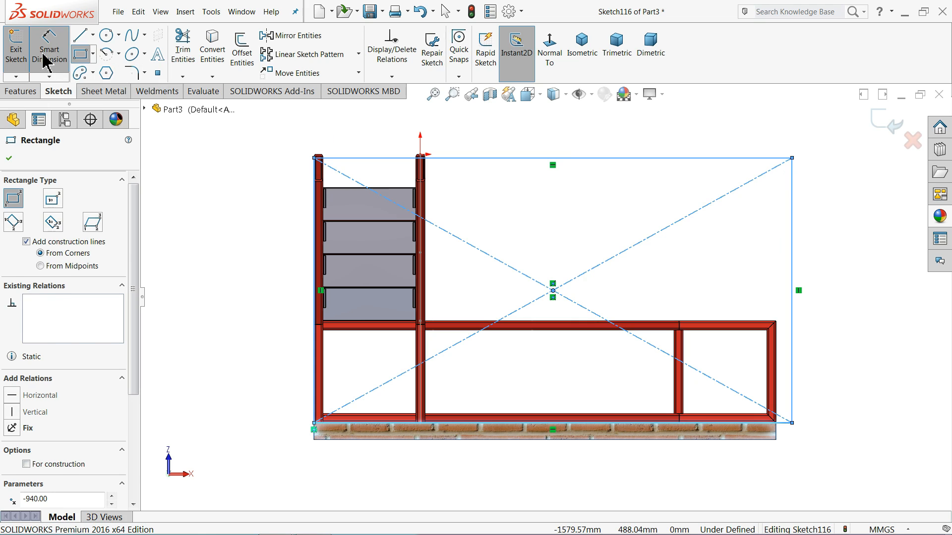
left_click(497, 158)
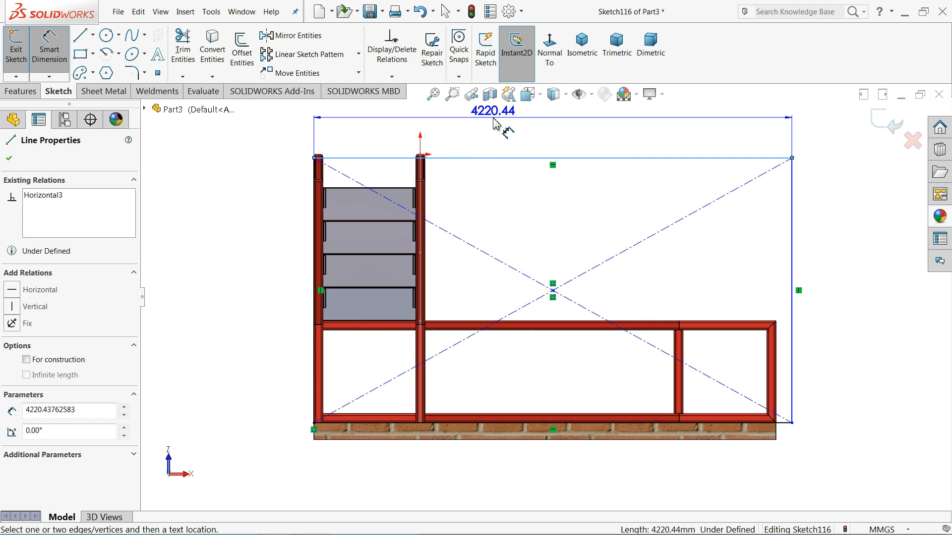
left_click(496, 128)
key("Return")
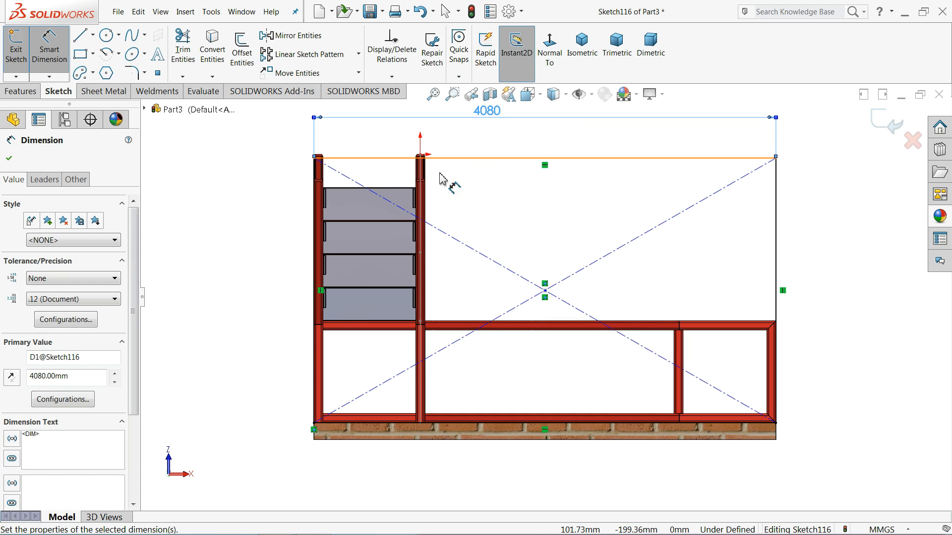
left_click(776, 238)
left_click(811, 248)
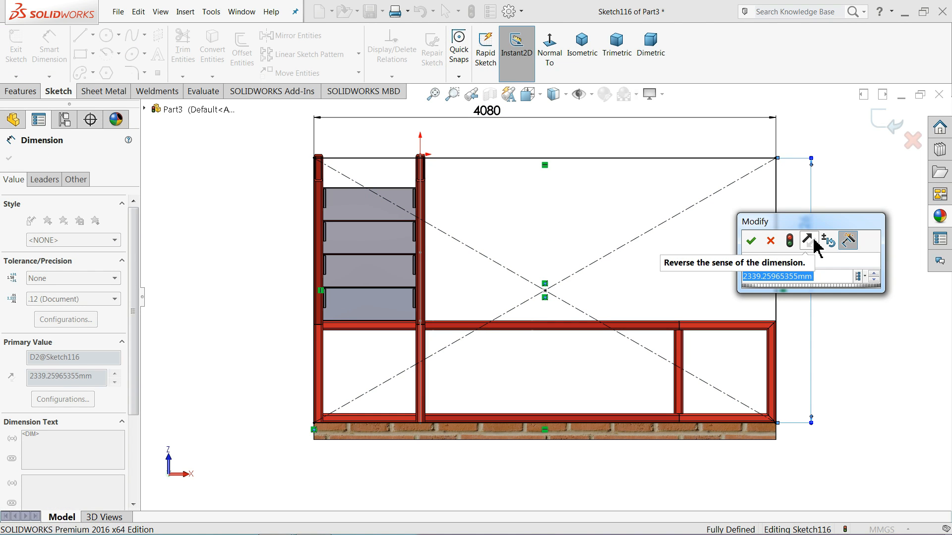
type("24")
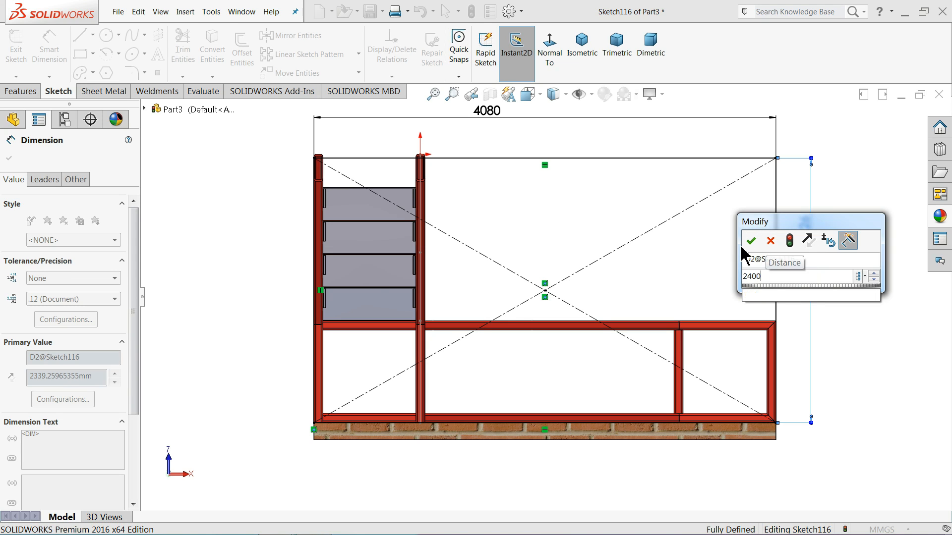
type("00")
key("Return")
left_click(8, 159)
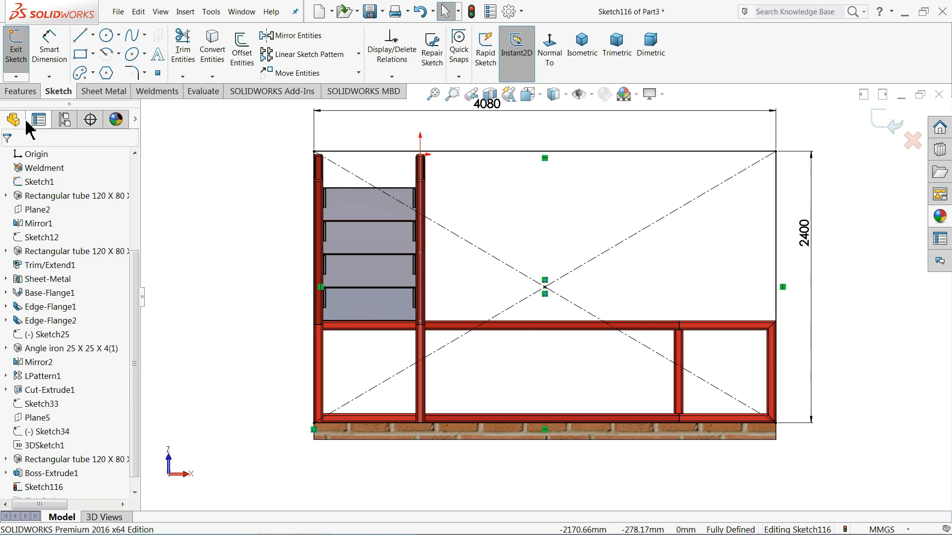
Extrude the floor rectangle with a blind depth of 20 mm.
left_click(30, 92)
left_click(21, 52)
middle_click_drag(276, 117, 232, 191)
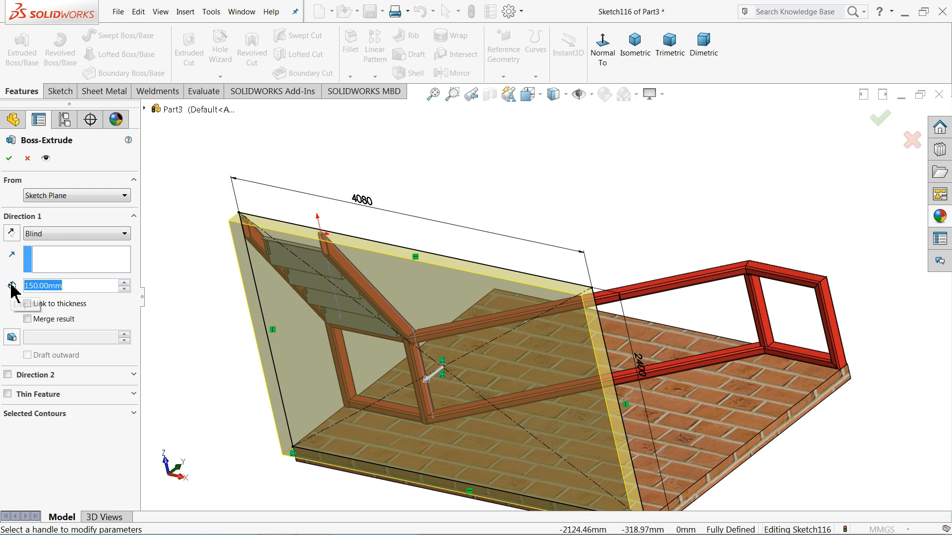
type("10")
key("Return")
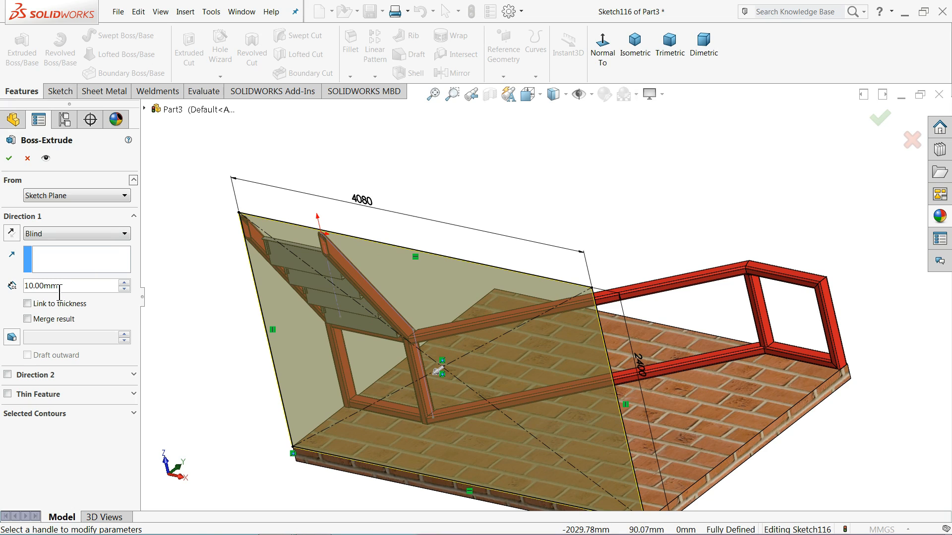
type("20")
key("Return")
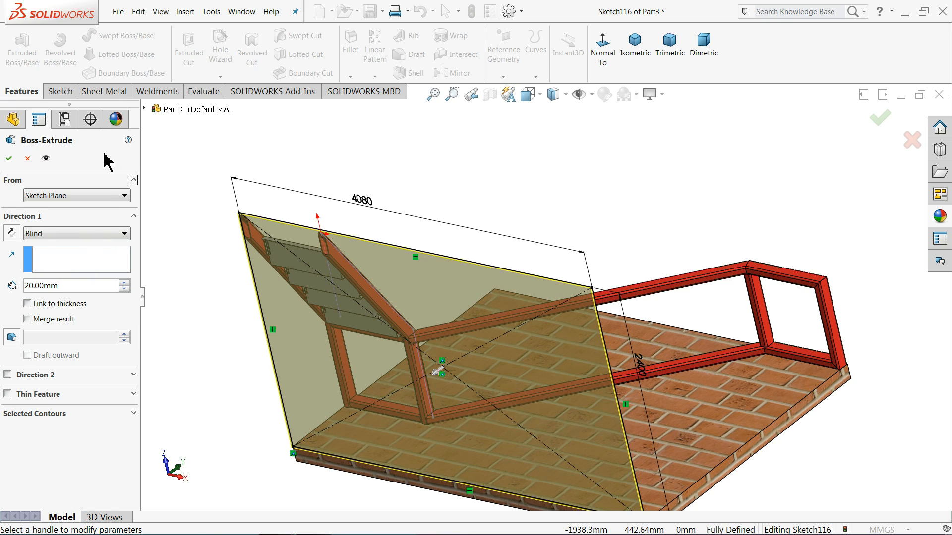
left_click(9, 162)
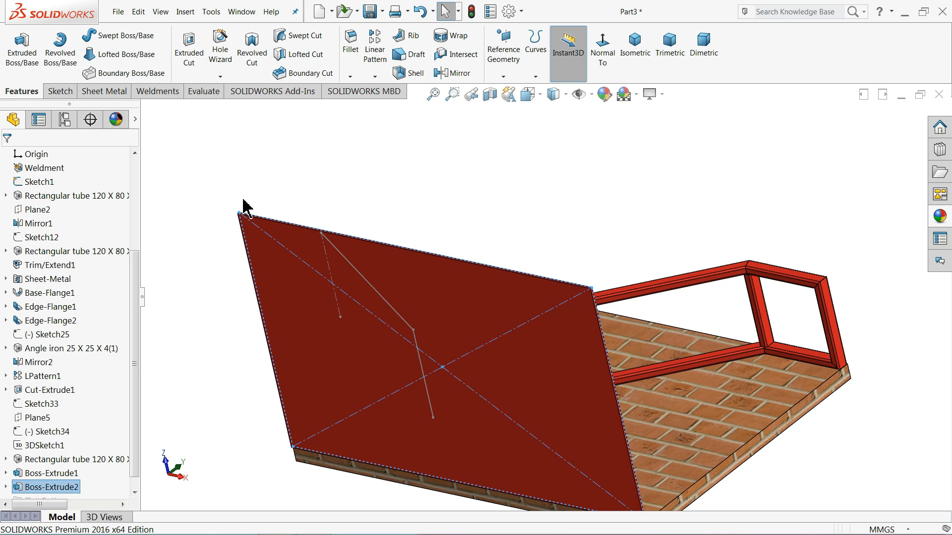
key("f")
middle_click_drag(308, 226, 392, 349)
scroll(602, 297, "down", 4)
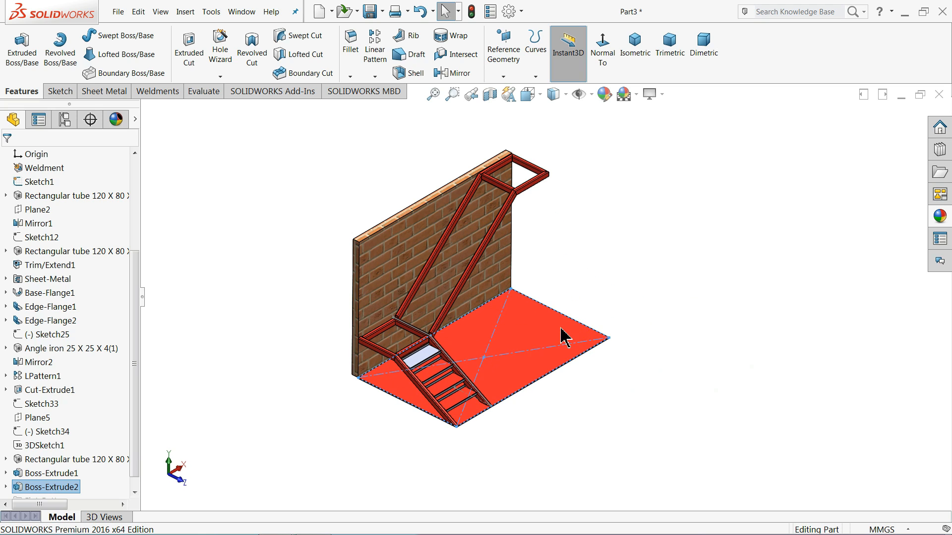
scroll(434, 381, "down", 2)
scroll(88, 471, "down", 1)
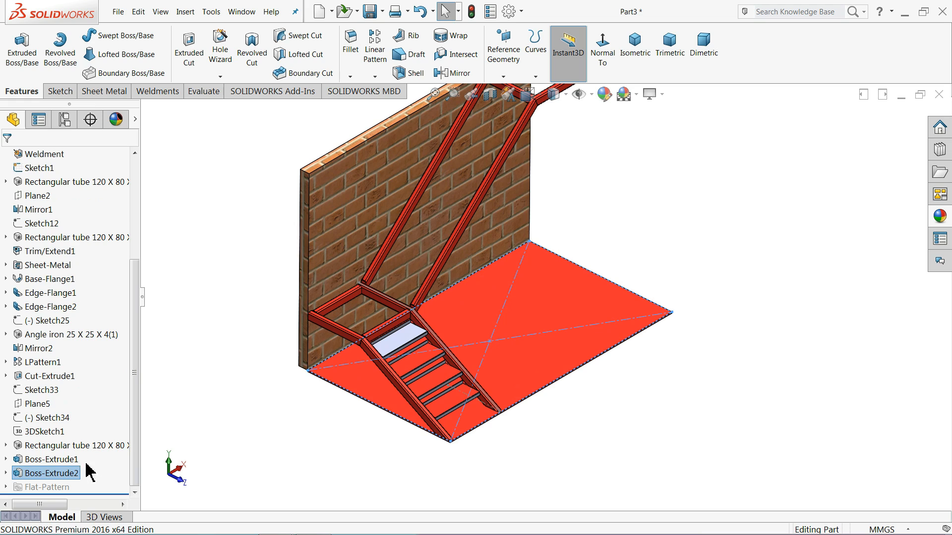
Apply the light concrete 2d paving appearance to the floor slab.
left_click(935, 224)
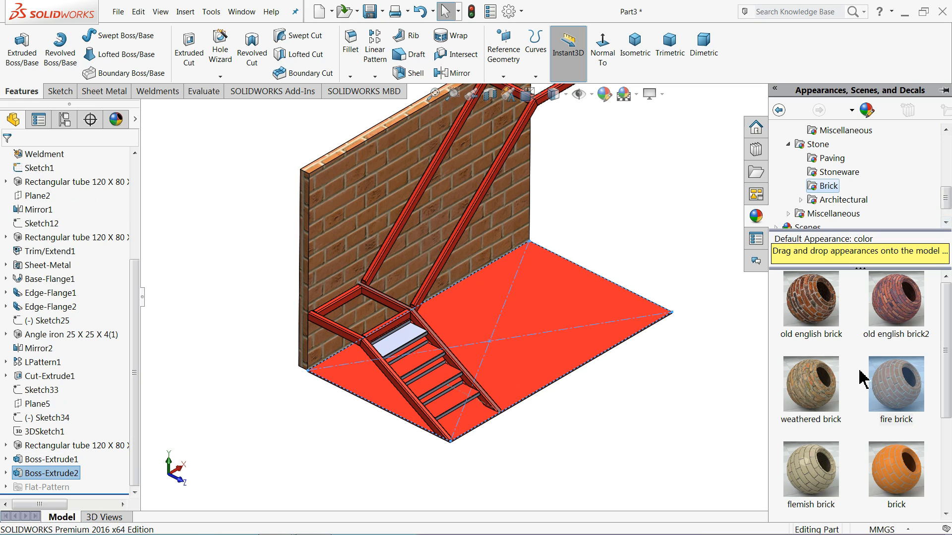
scroll(877, 361, "down", 3)
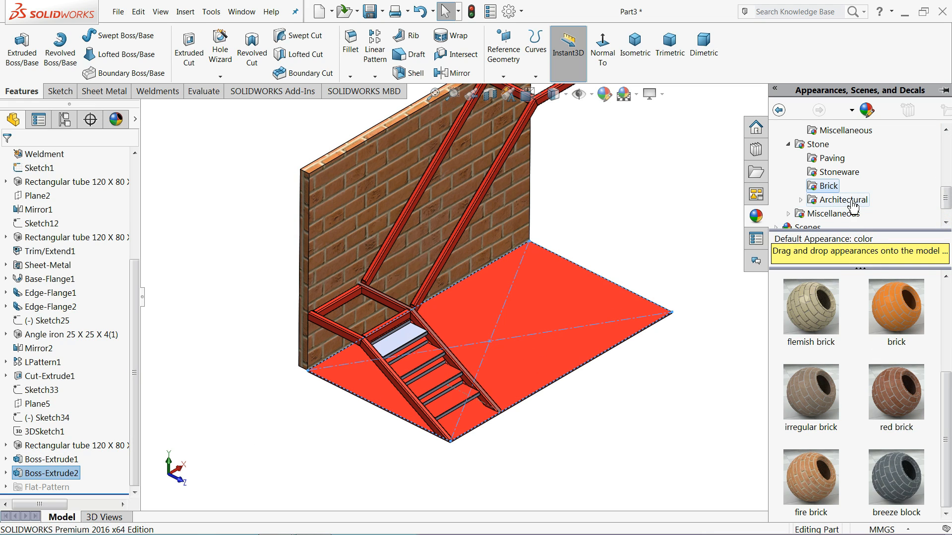
left_click(839, 173)
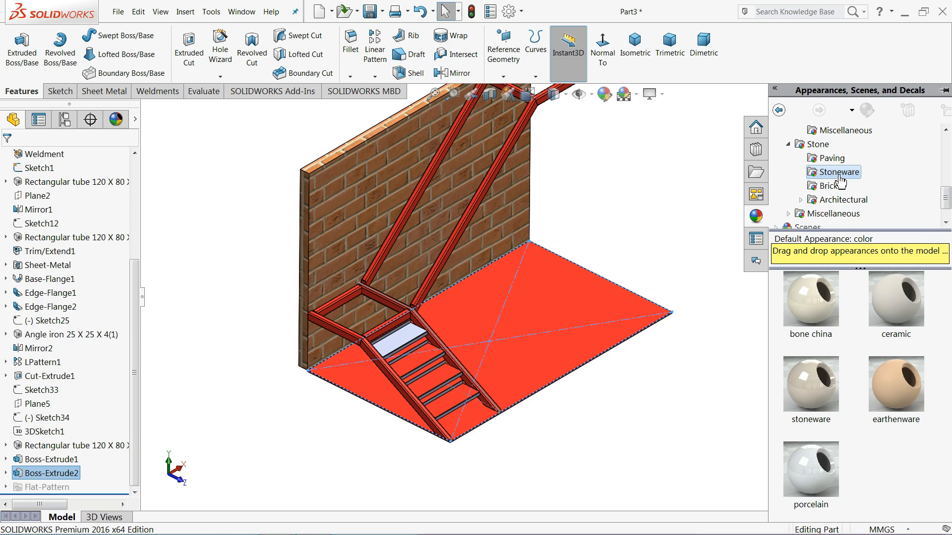
left_click(834, 159)
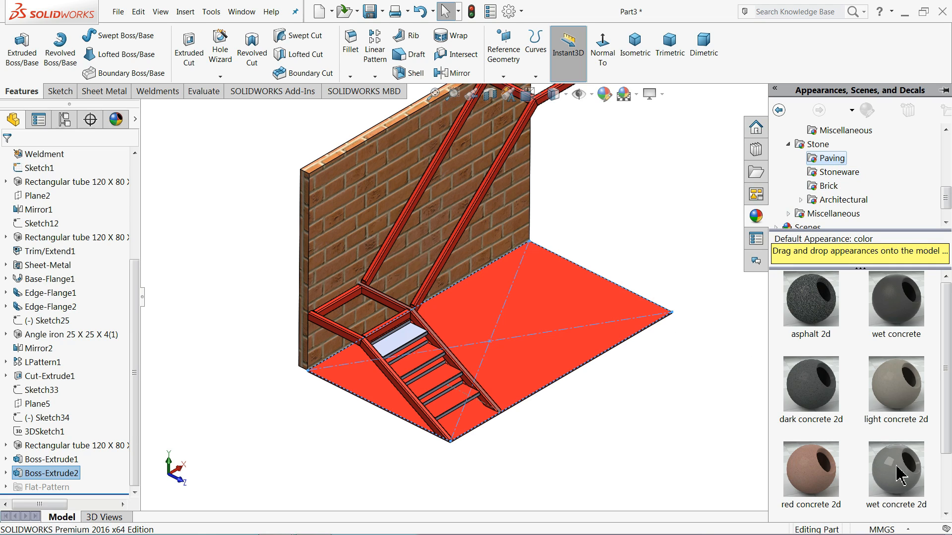
mouse_move(900, 476)
left_click_drag(893, 406, 496, 356)
left_click(696, 247)
scroll(561, 243, "up", 3)
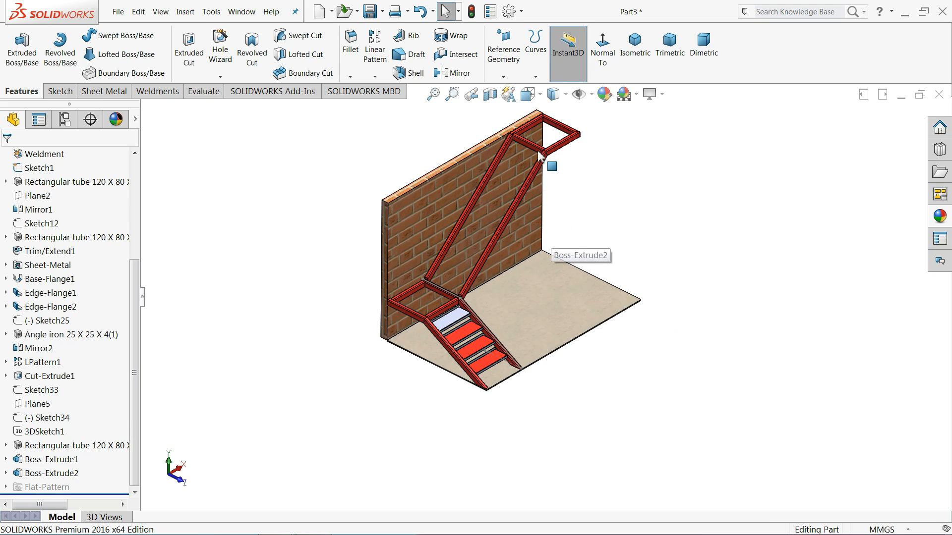
Start a sketch on the inner side face of the upper flight's wall-side inclined tube and view it straight on.
scroll(539, 154, "down", 11)
left_click(461, 184)
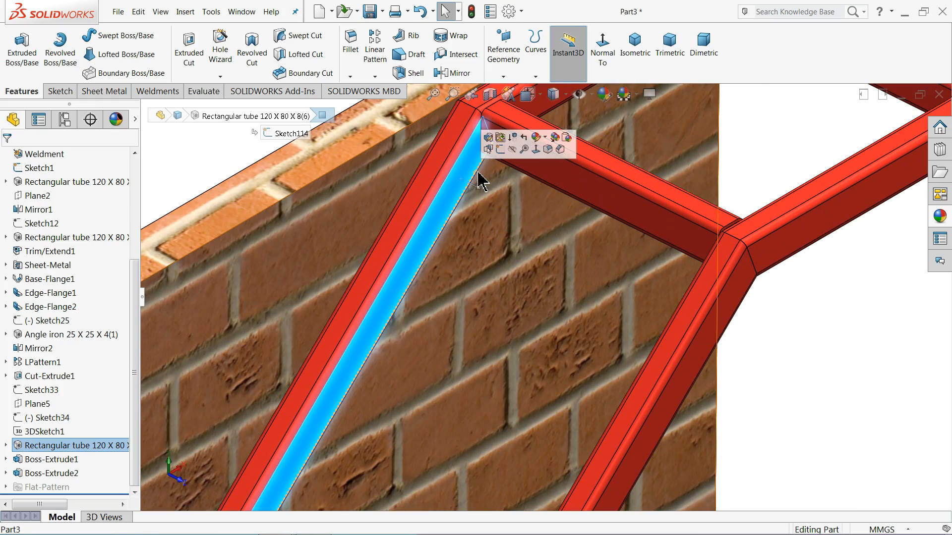
left_click(494, 149)
left_click(547, 60)
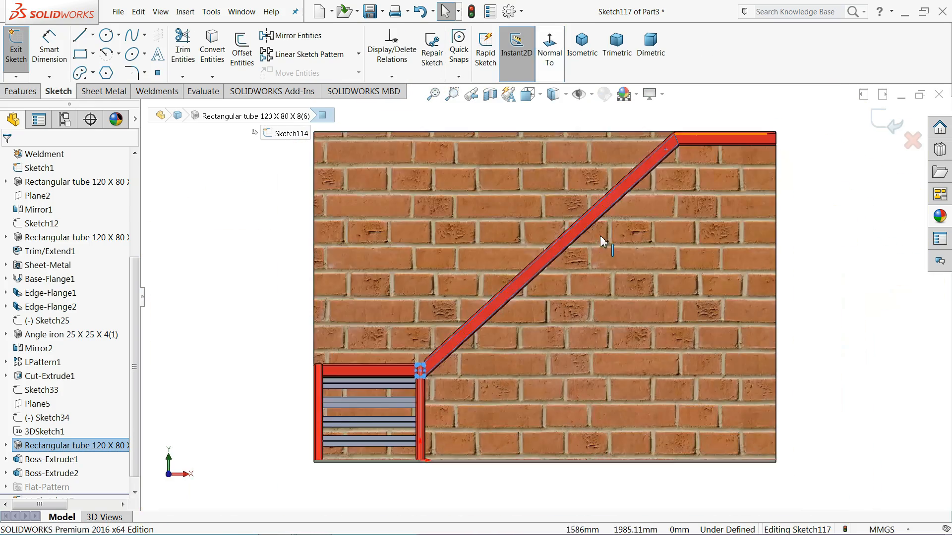
Sketch a triangle from the tube's top corner: about 259 mm down the sloped edge, horizontally across, and back up about 175 mm.
scroll(614, 202, "down", 6)
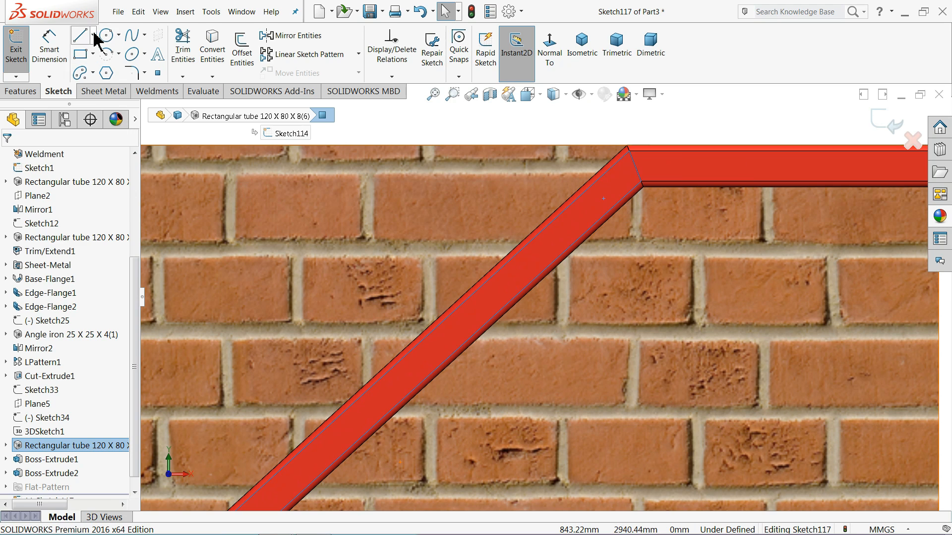
left_click(90, 36)
scroll(556, 146, "down", 2)
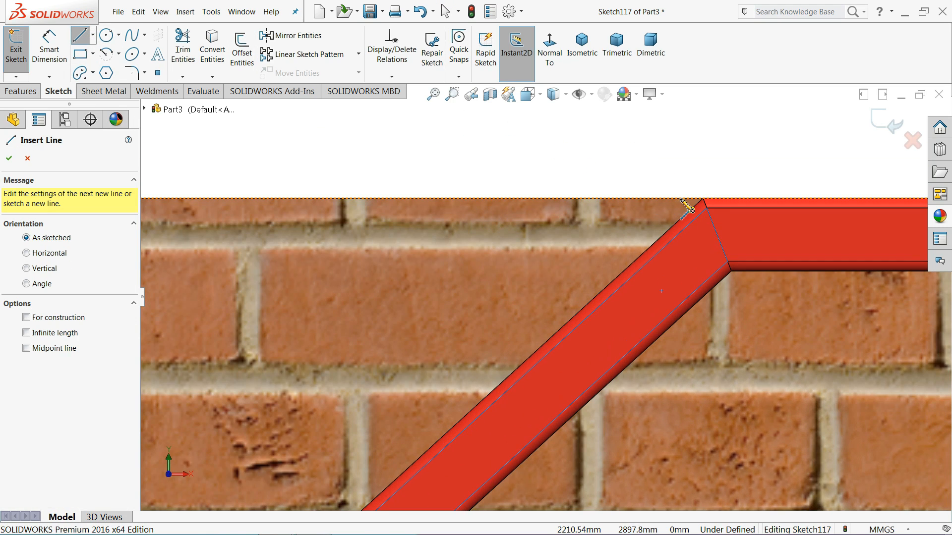
scroll(709, 203, "down", 2)
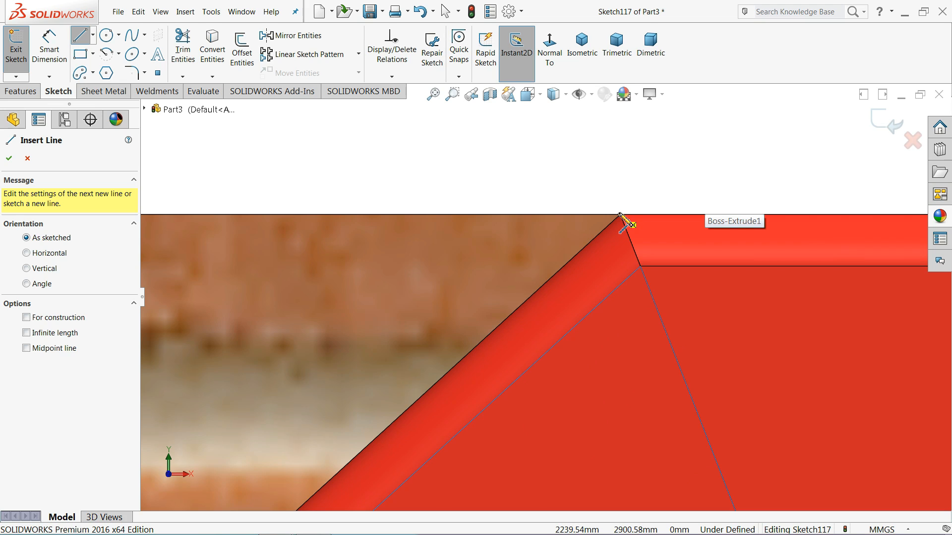
left_click(620, 215)
scroll(589, 285, "up", 3)
scroll(461, 389, "down", 3)
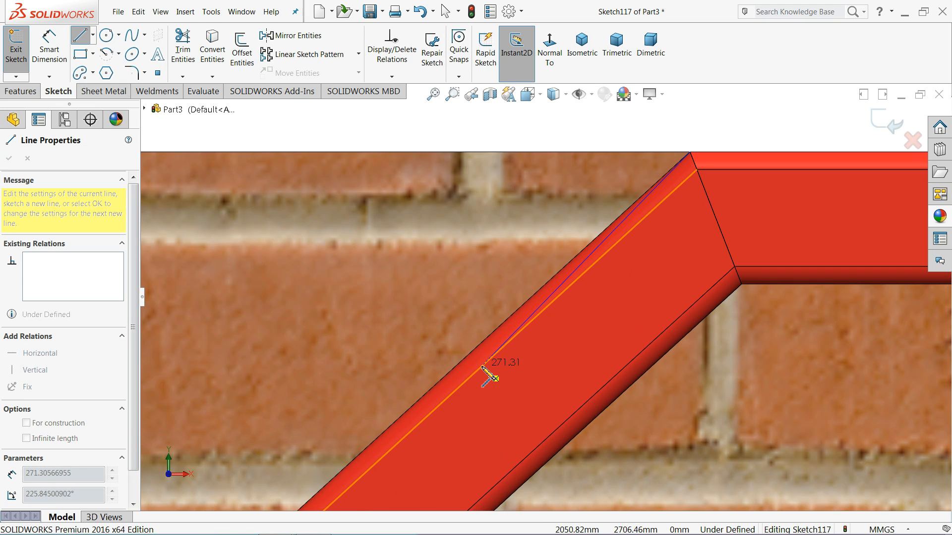
left_click(480, 343)
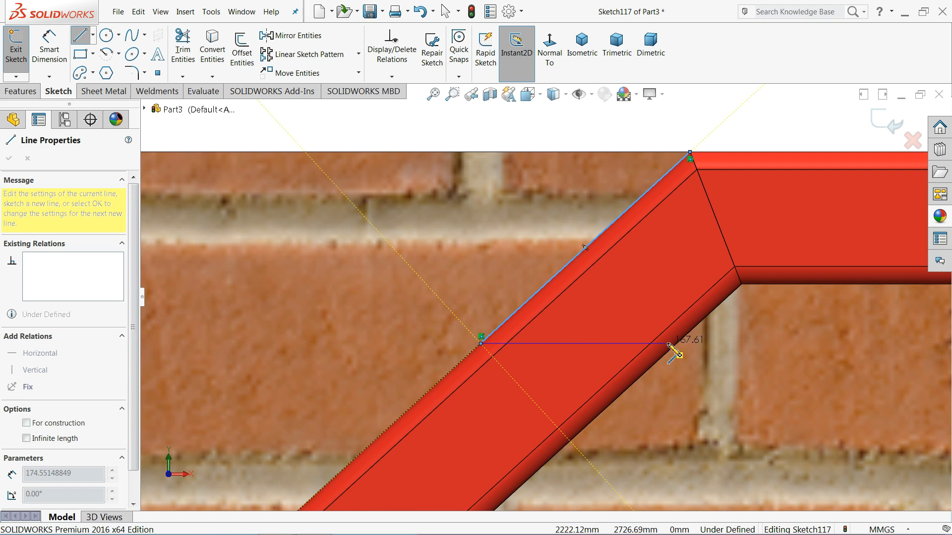
left_click(710, 343)
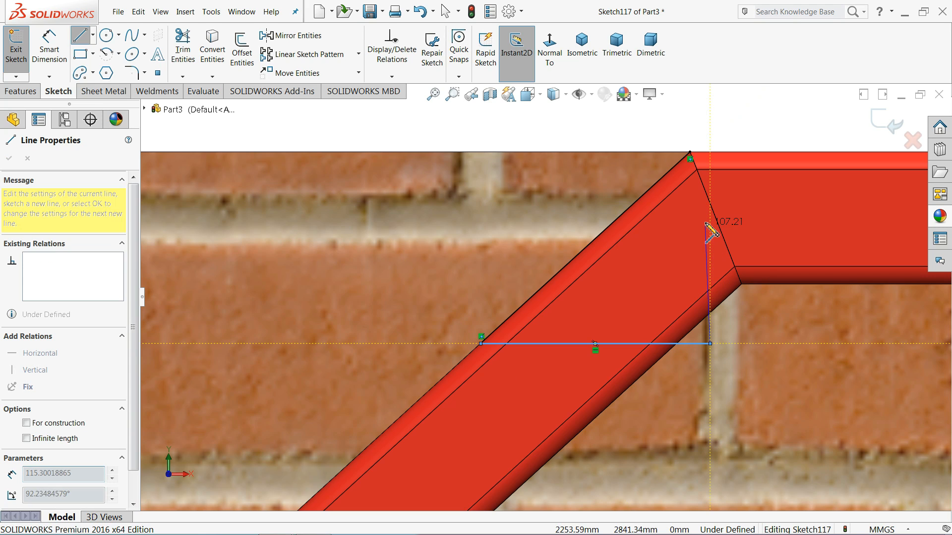
left_click(691, 157)
right_click(690, 158)
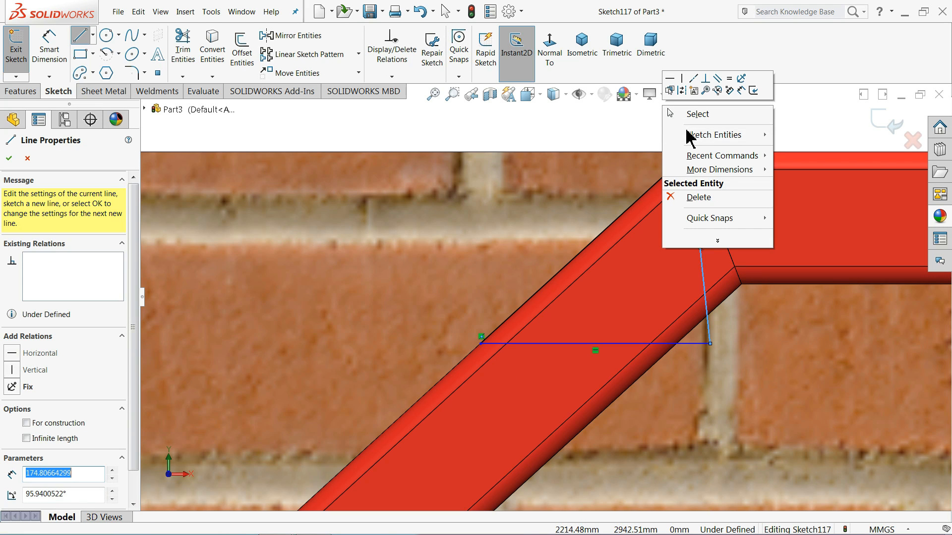
left_click(673, 112)
Make the triangle's closing line vertical and turn it and the sloped line into construction geometry.
left_click(701, 253)
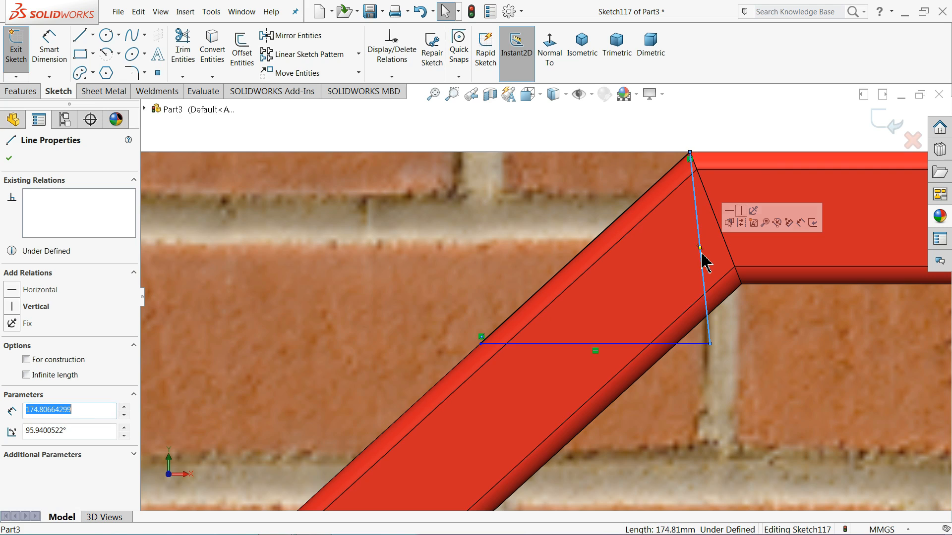
left_click(740, 212)
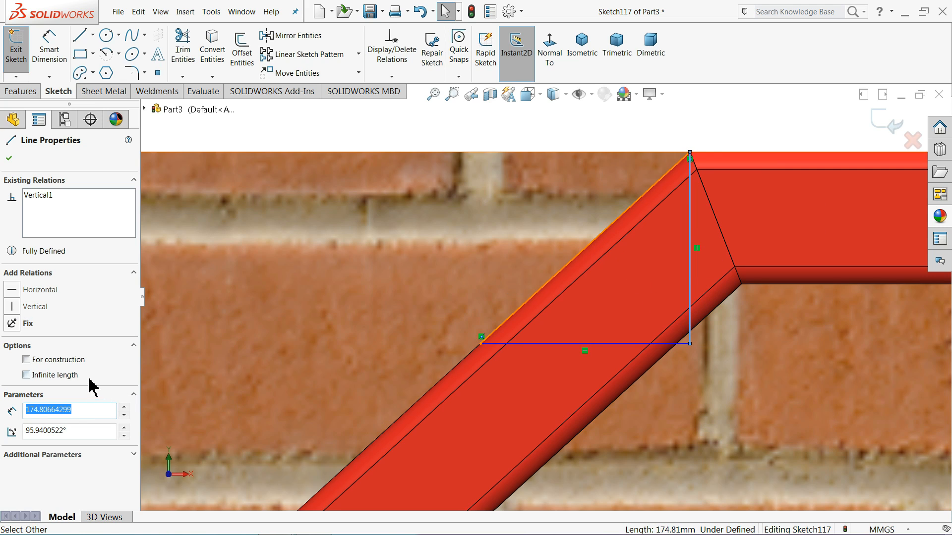
left_click(70, 362)
left_click(9, 159)
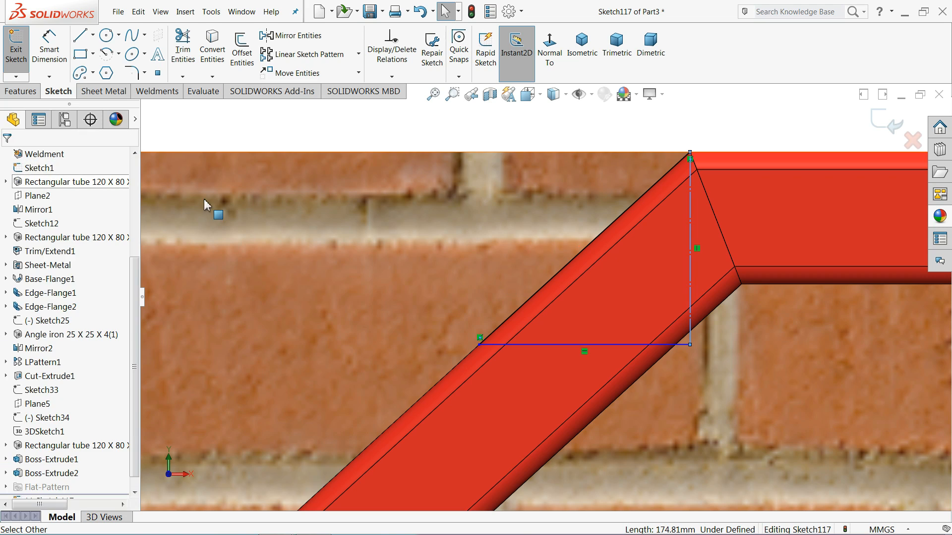
left_click(574, 269)
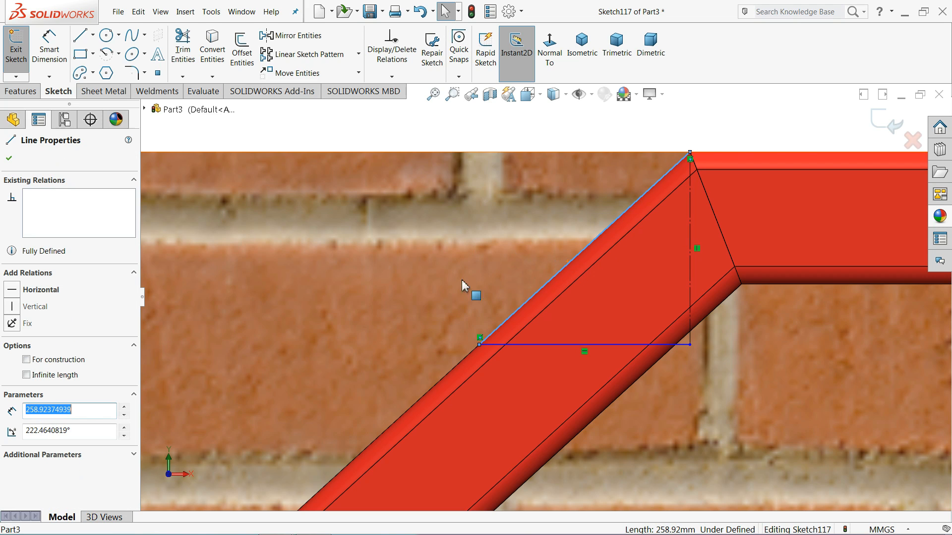
left_click(10, 160)
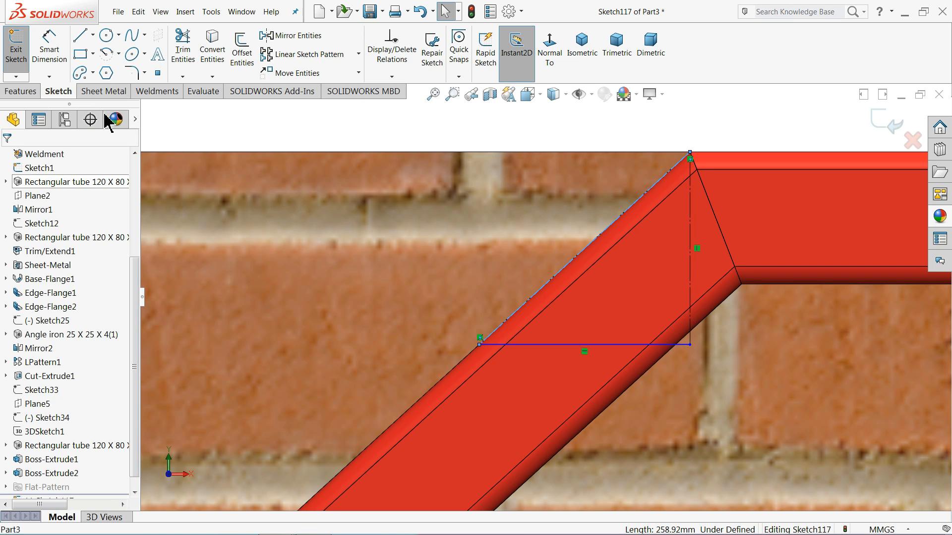
Dimension the vertical construction line to 190 mm.
left_click(49, 47)
left_click(689, 220)
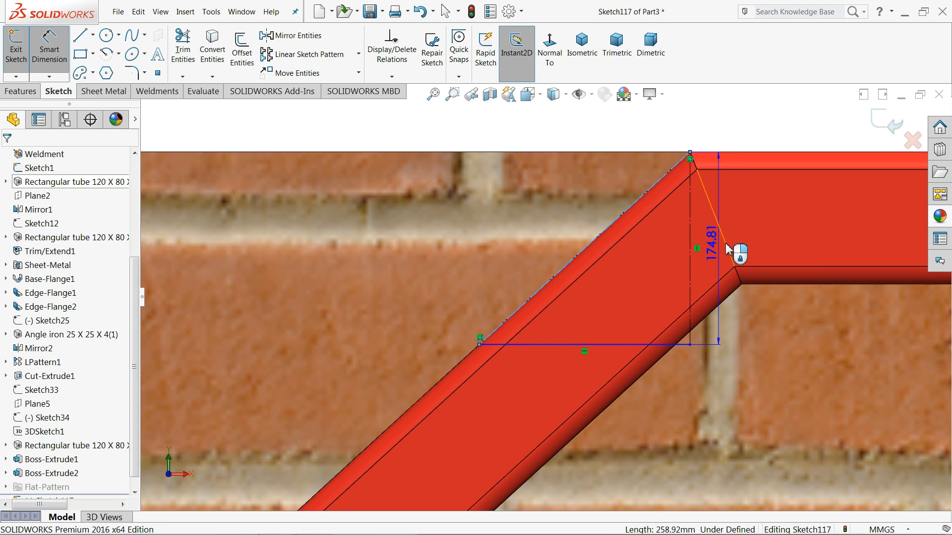
left_click(753, 250)
type("190")
key("Return")
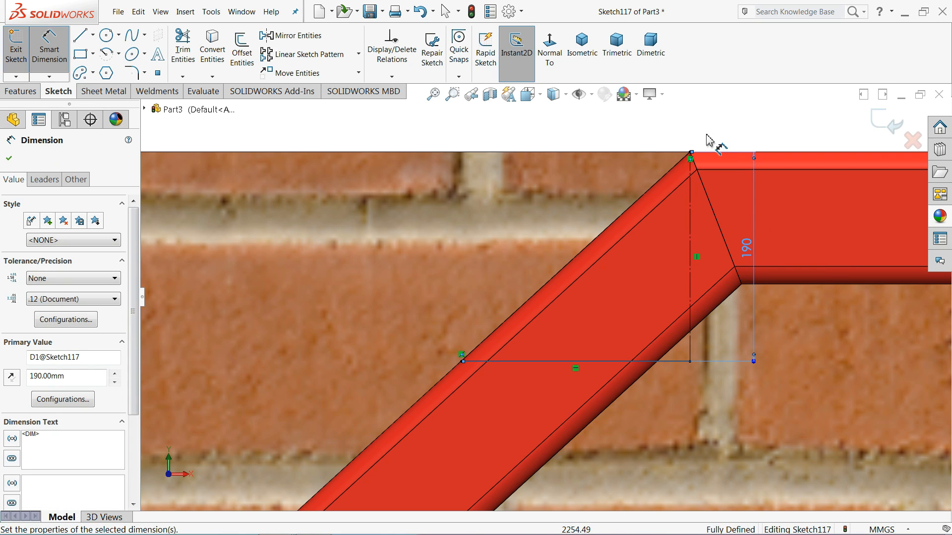
left_click(707, 139)
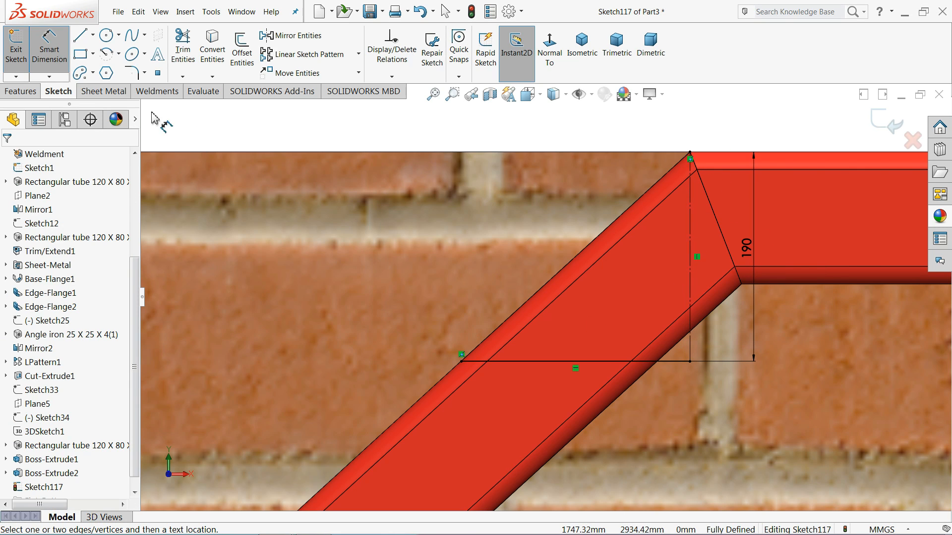
Create a sheet metal base flange from the horizontal line, ending Up To Surface at the opposite inclined tube's inner face.
left_click(19, 95)
left_click(110, 93)
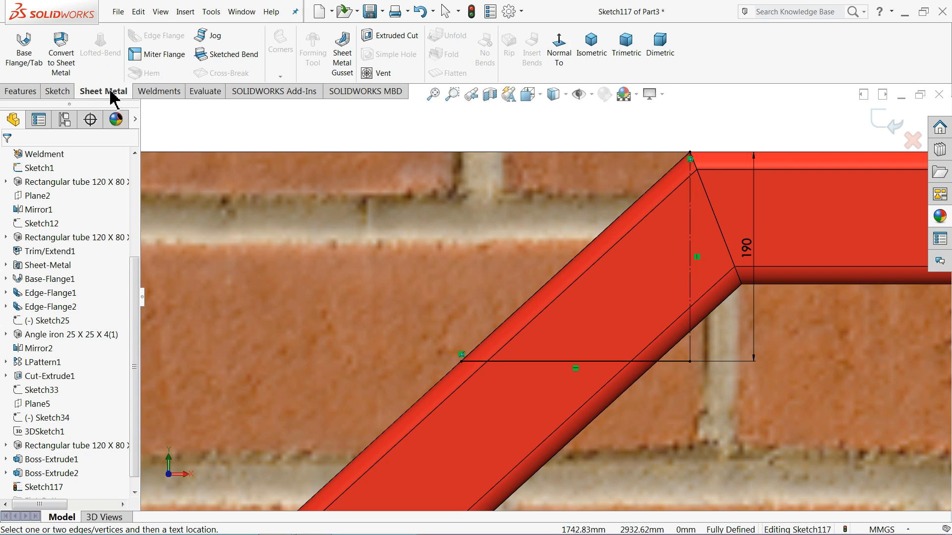
left_click(24, 55)
scroll(550, 270, "up", 5)
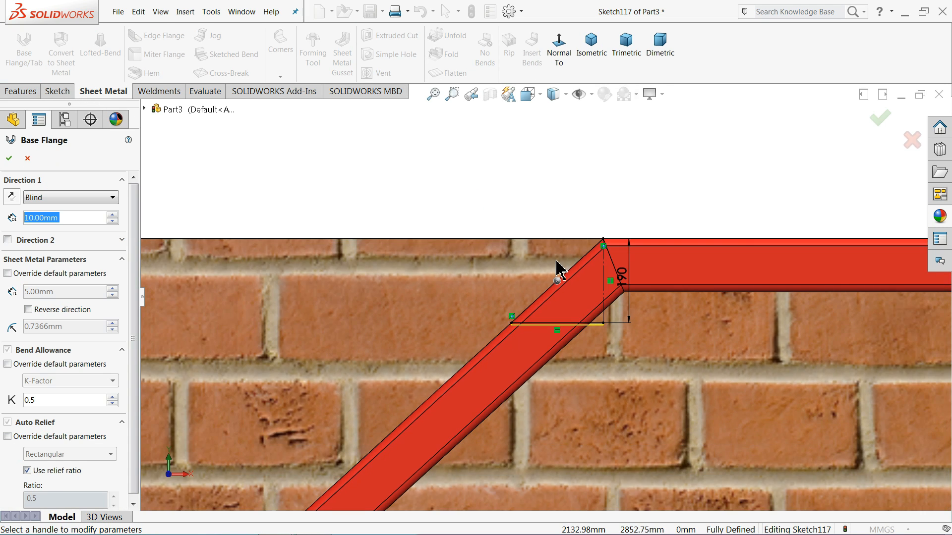
middle_click_drag(550, 270, 506, 312)
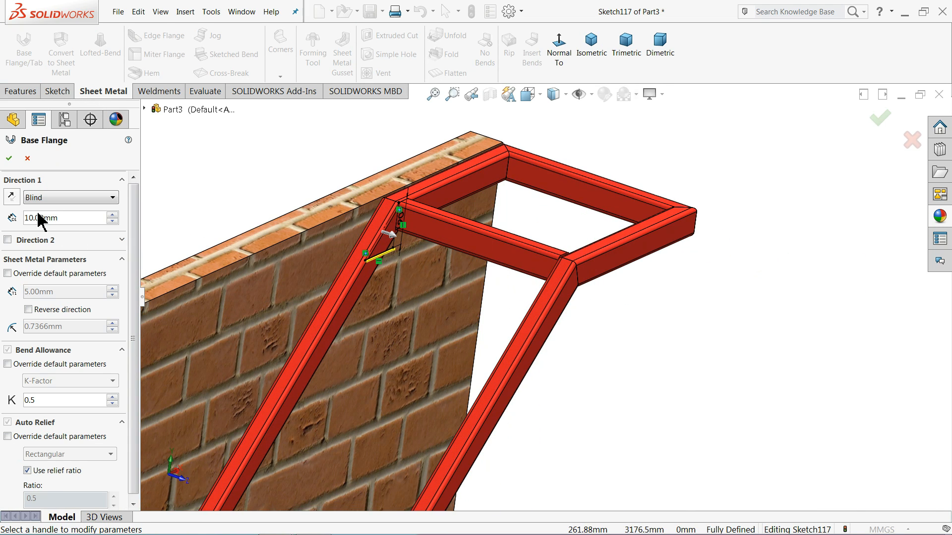
left_click(44, 197)
left_click(79, 230)
middle_click_drag(464, 263, 498, 278)
scroll(704, 335, "down", 4)
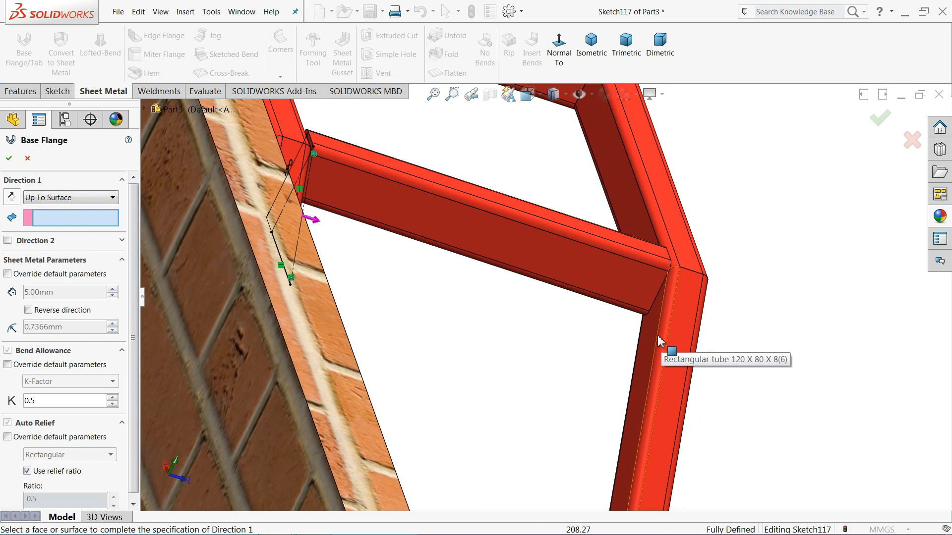
left_click(659, 347)
middle_click_drag(654, 365, 590, 339)
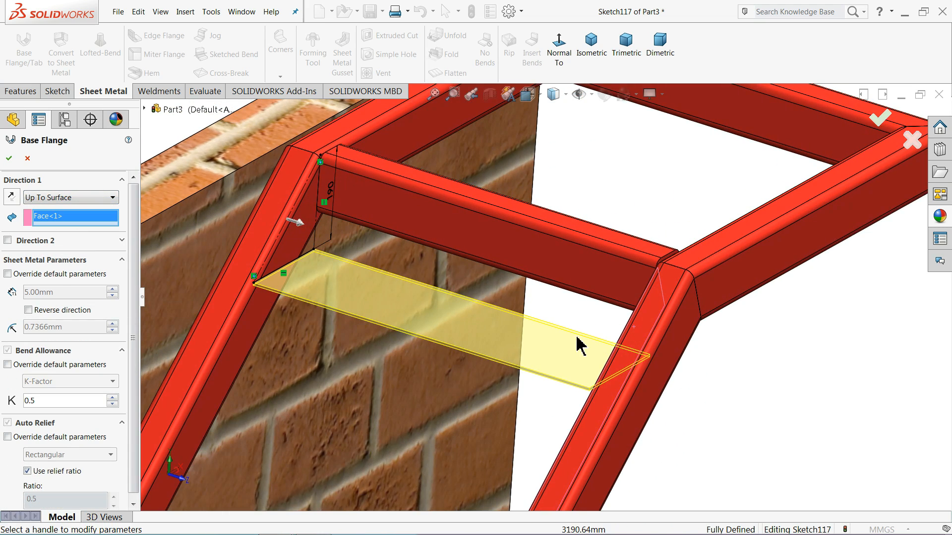
scroll(557, 379, "up", 3)
scroll(506, 272, "down", 3)
scroll(372, 272, "up", 2)
scroll(230, 284, "down", 4)
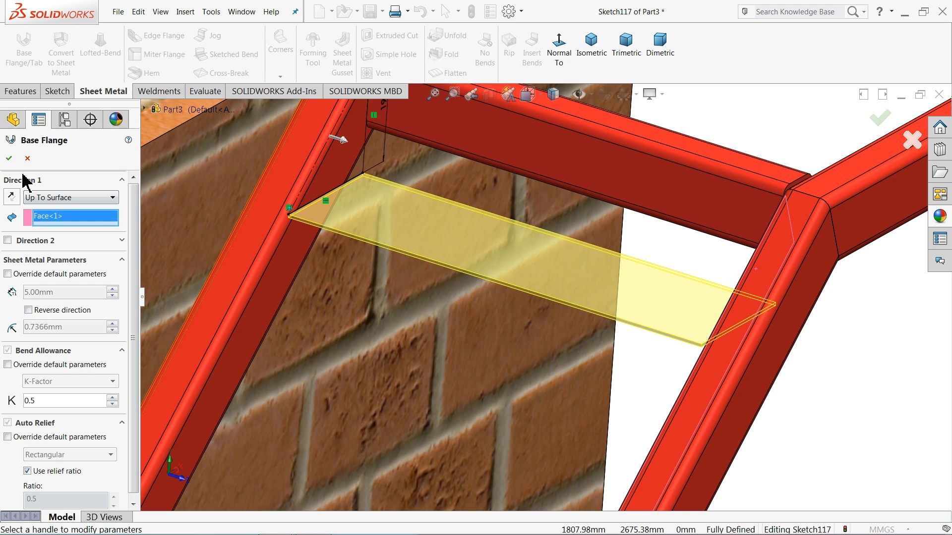
left_click(9, 158)
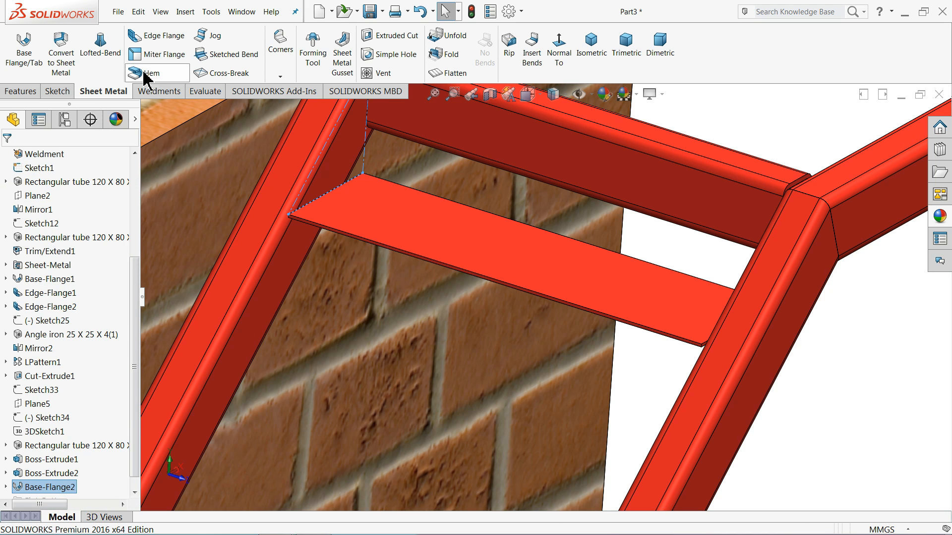
Apply the default color appearance to the new upper tread plate.
left_click_drag(137, 374, 134, 416)
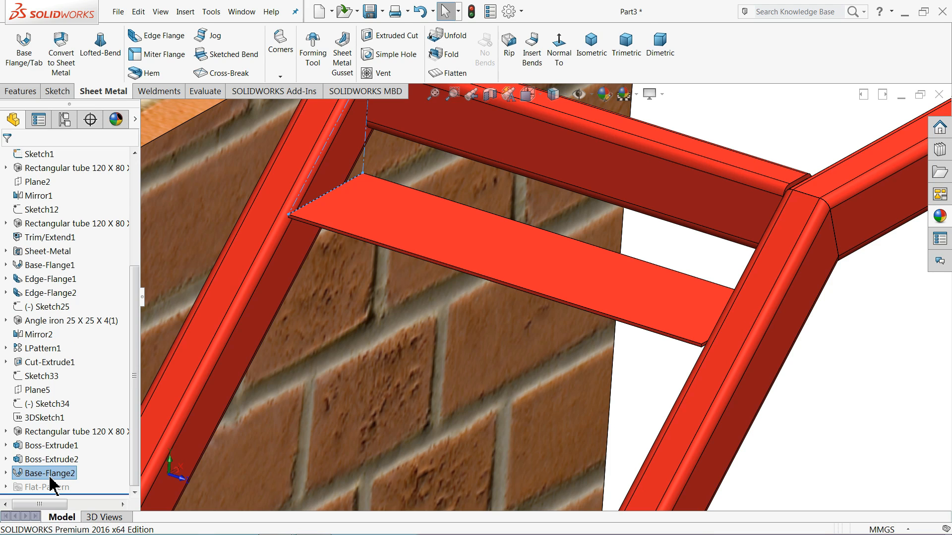
left_click(941, 217)
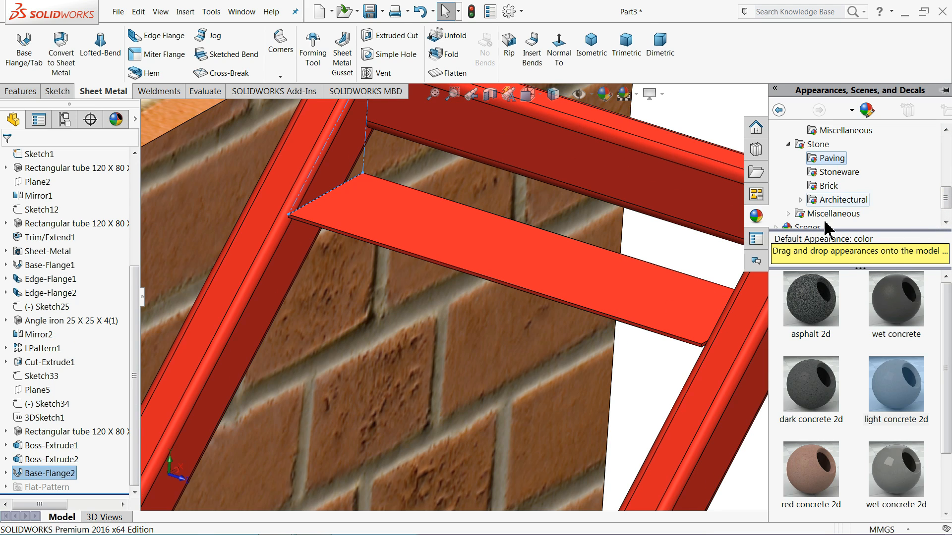
scroll(843, 169, "up", 5)
left_click(831, 130)
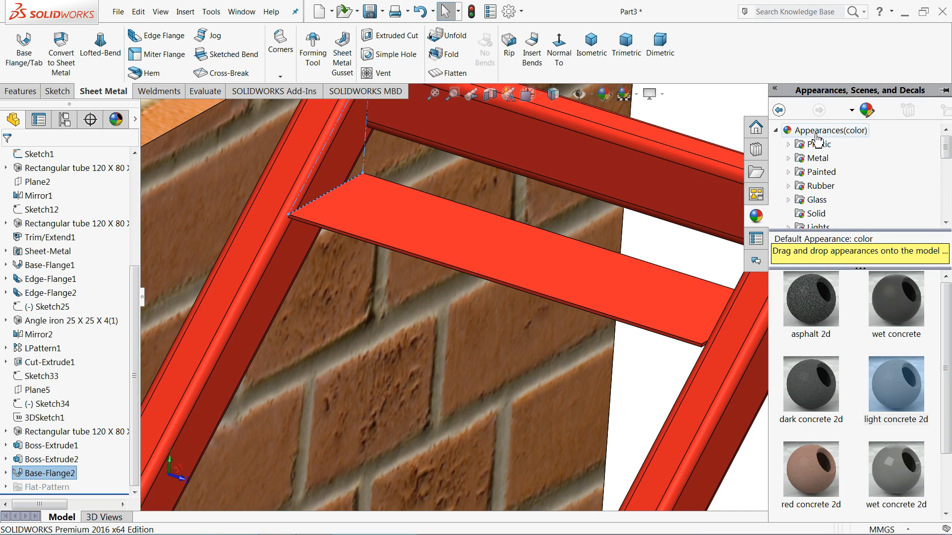
left_click_drag(826, 321, 496, 238)
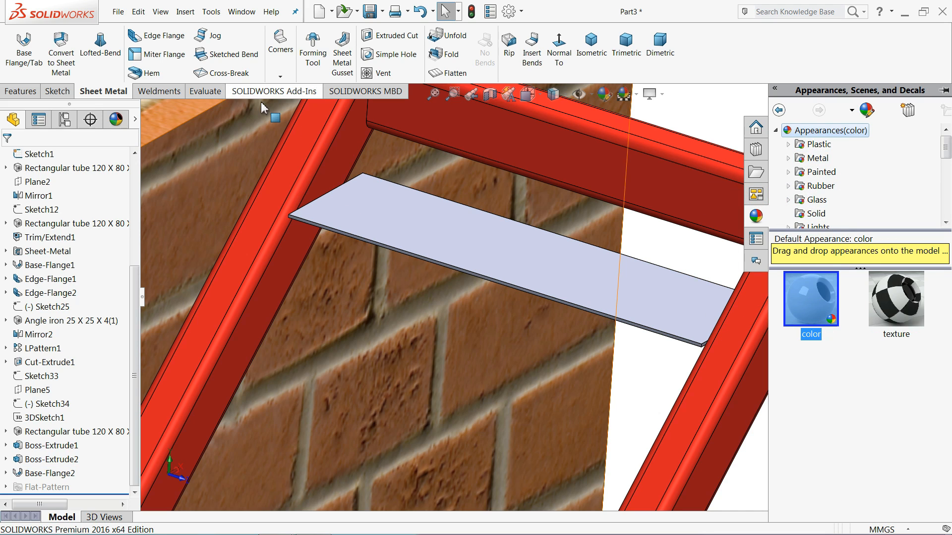
Add a 50 mm edge flange at 90 degrees, bent downward along the front edge of the upper tread plate.
left_click(154, 37)
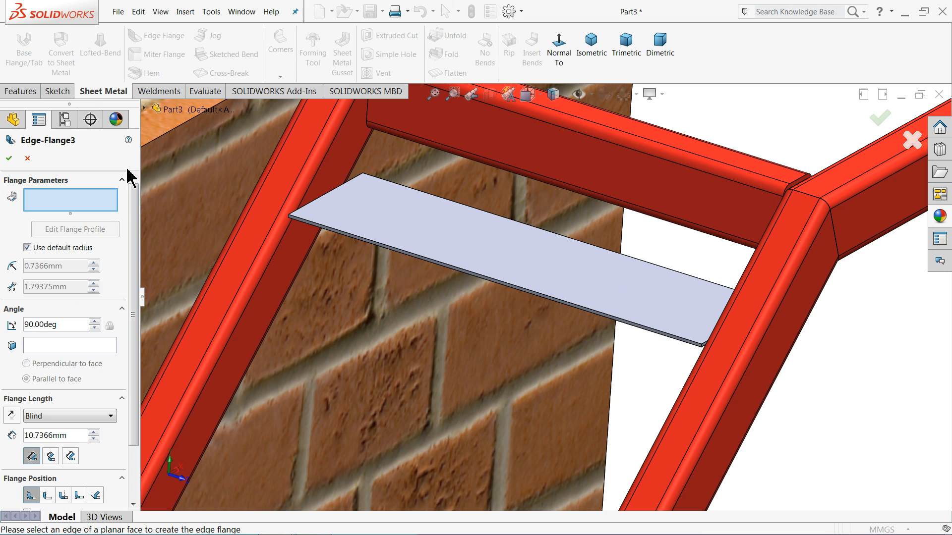
scroll(456, 287, "down", 5)
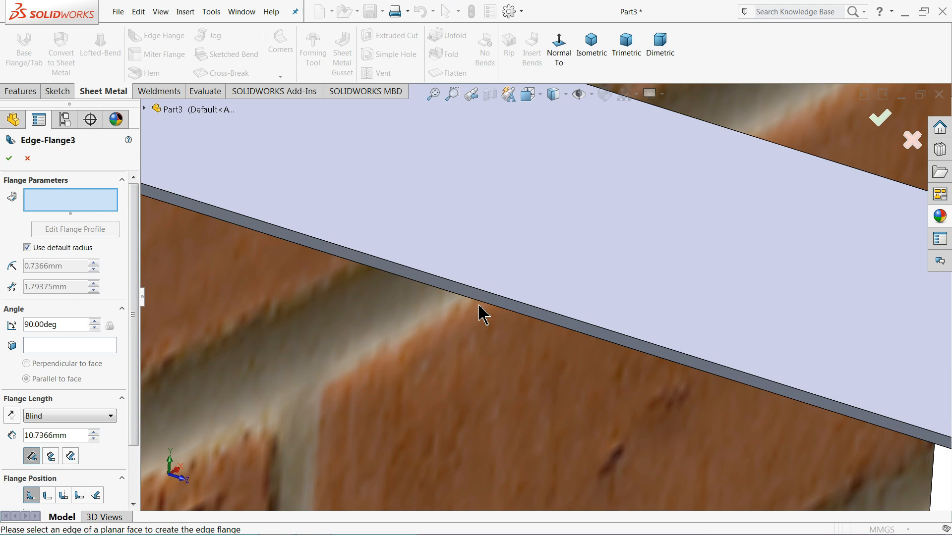
left_click(475, 302)
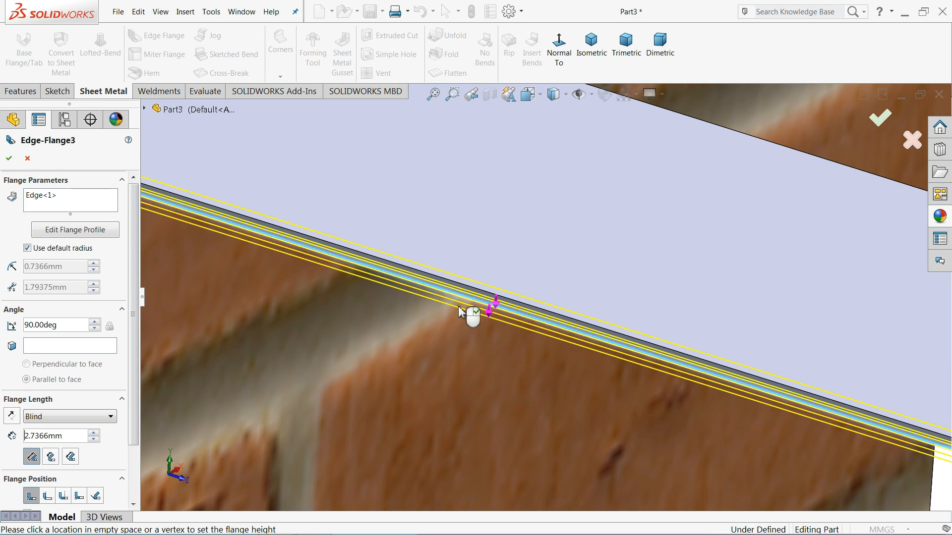
scroll(399, 357, "up", 5)
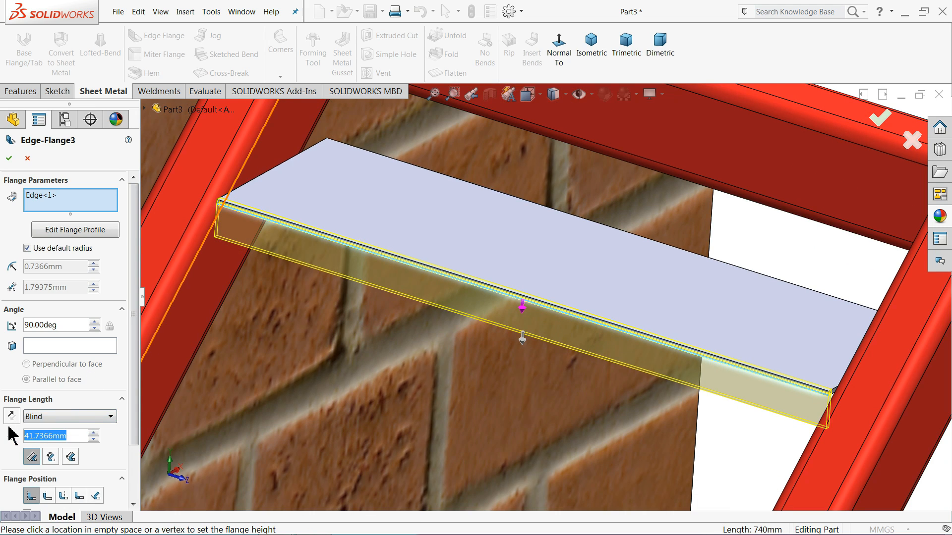
type("50")
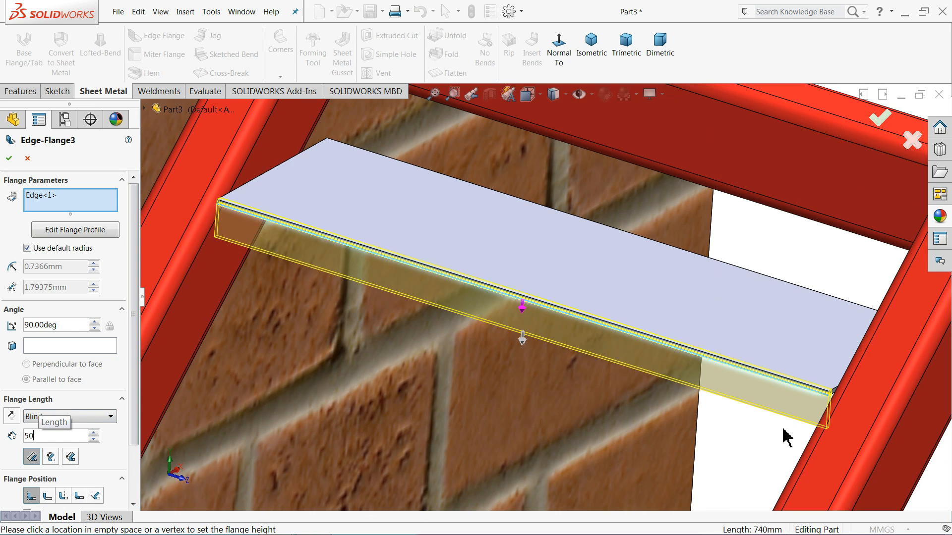
key("Return")
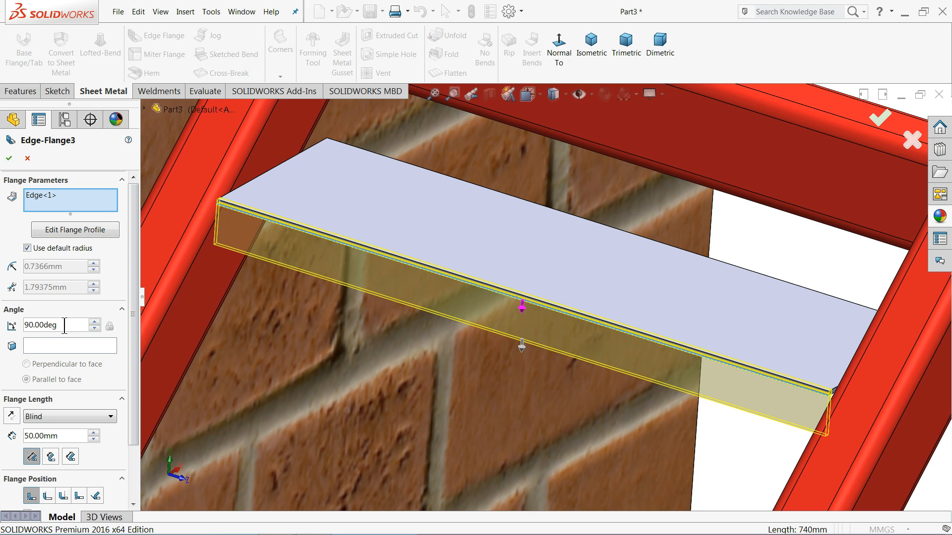
left_click(12, 164)
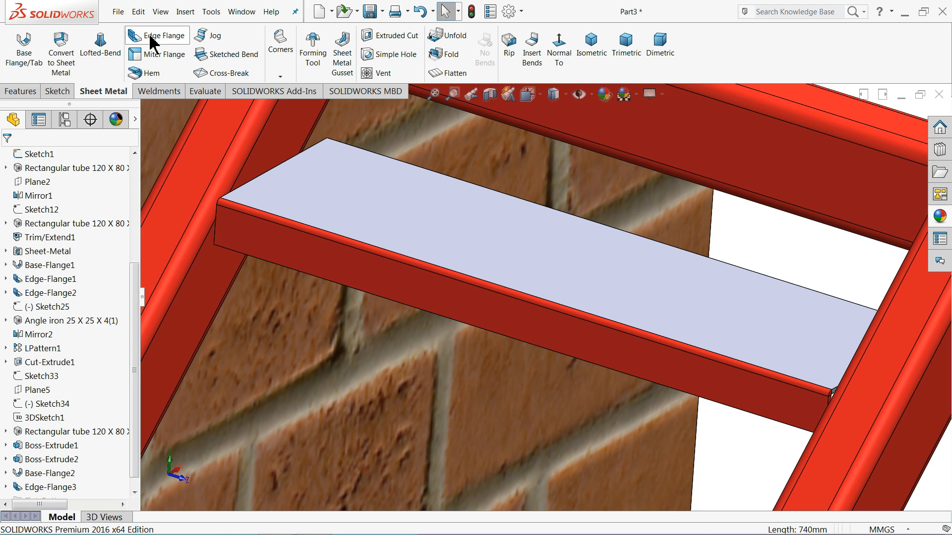
Add a 60 mm edge flange at 90 degrees, bent upward along the rear edge of the upper tread plate.
left_click(151, 45)
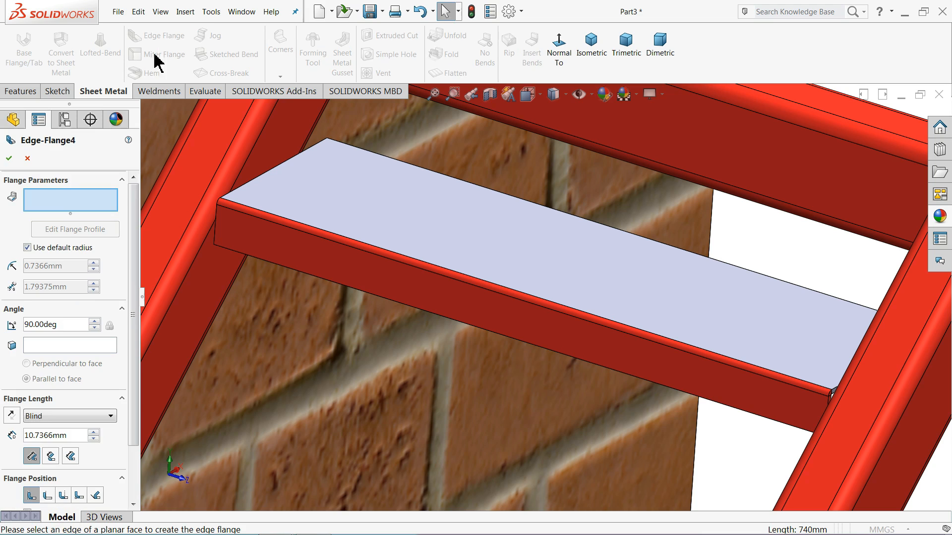
left_click(477, 186)
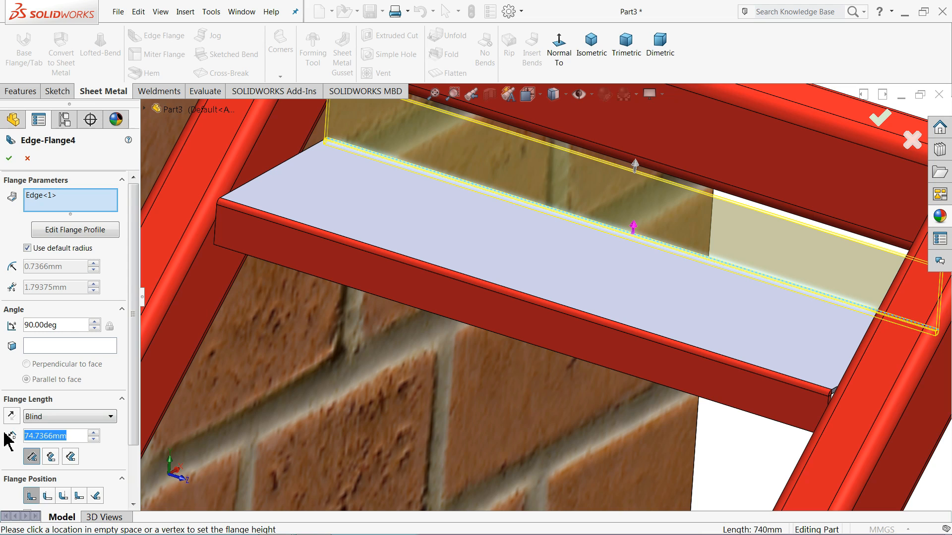
type("60")
key("Return")
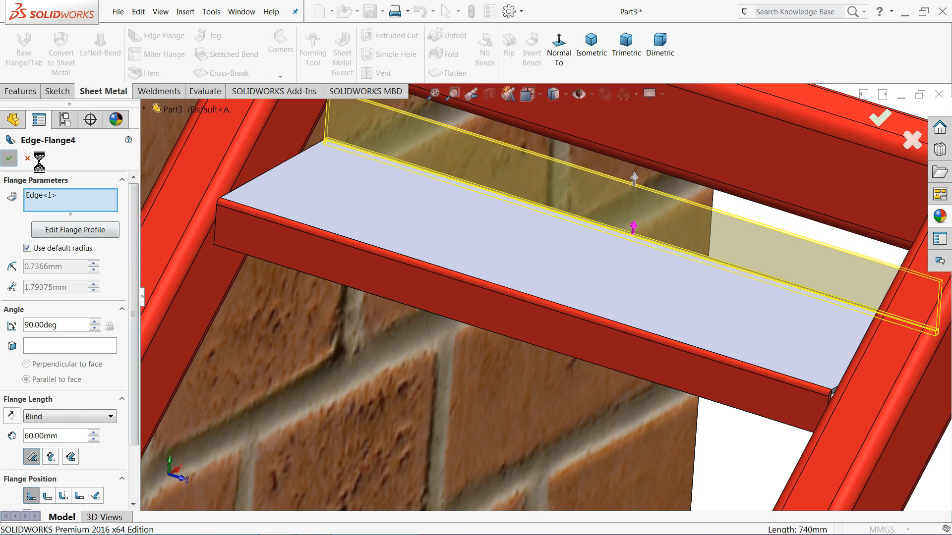
left_click(10, 160)
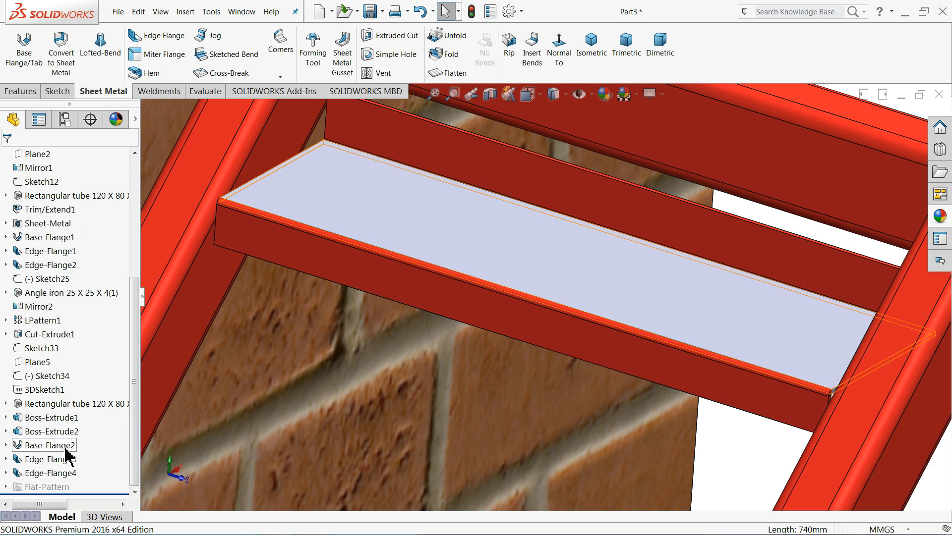
Apply the default color appearance to the upper tread's front and rear edge flanges.
left_click(39, 459)
left_click(44, 474, "ctrl")
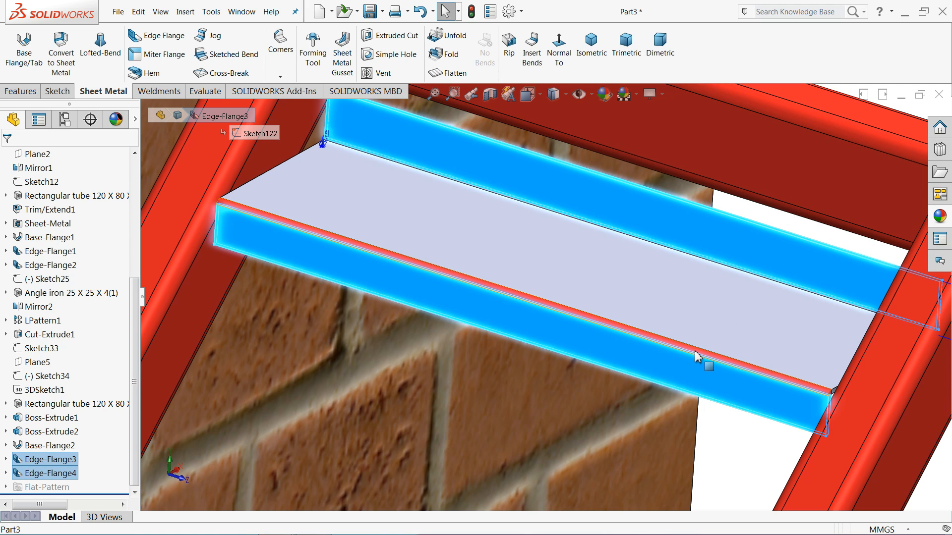
left_click(939, 218)
left_click_drag(833, 300, 574, 261)
scroll(521, 268, "up", 7)
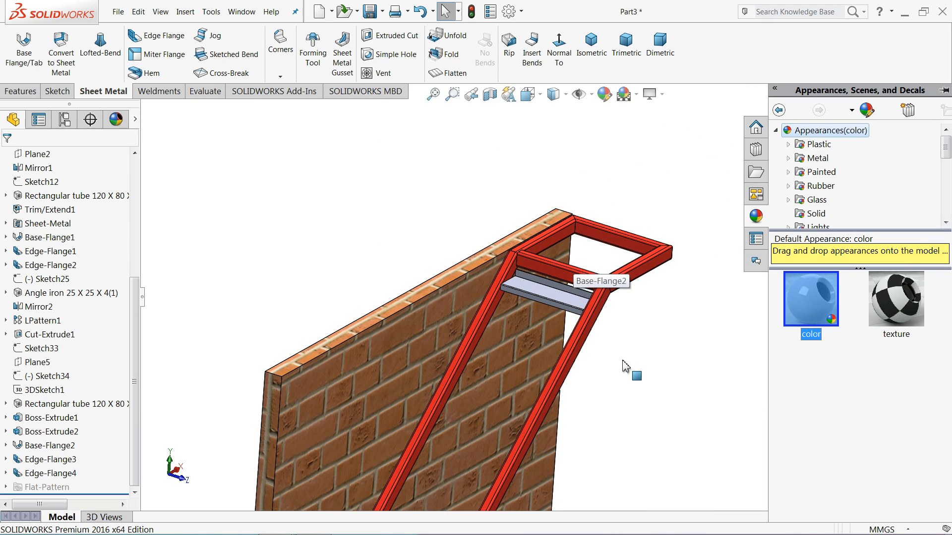
left_click(622, 361)
Set up a linear pattern along the wall-side inclined tube's edge on the upper flight with 282 mm spacing.
scroll(549, 347, "up", 4)
scroll(540, 380, "down", 4)
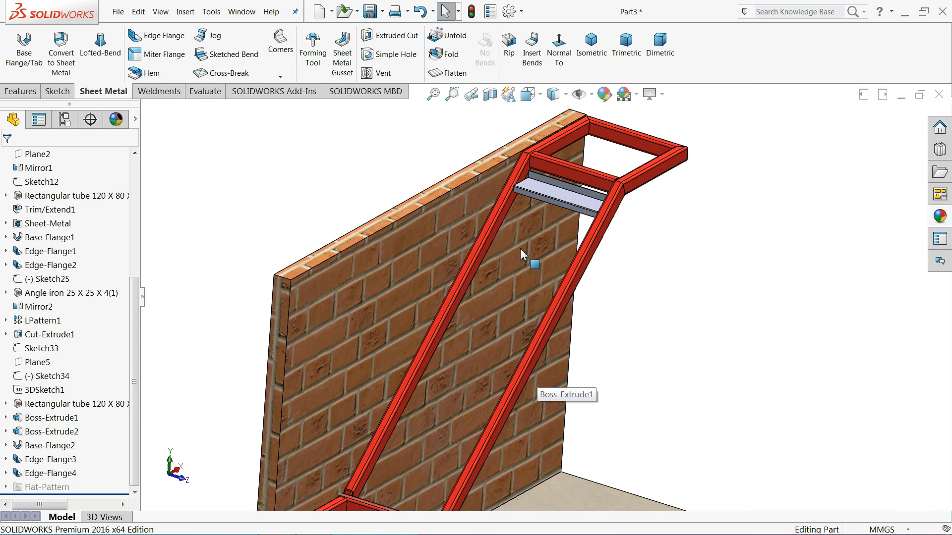
scroll(522, 234, "down", 2)
scroll(497, 204, "down", 2)
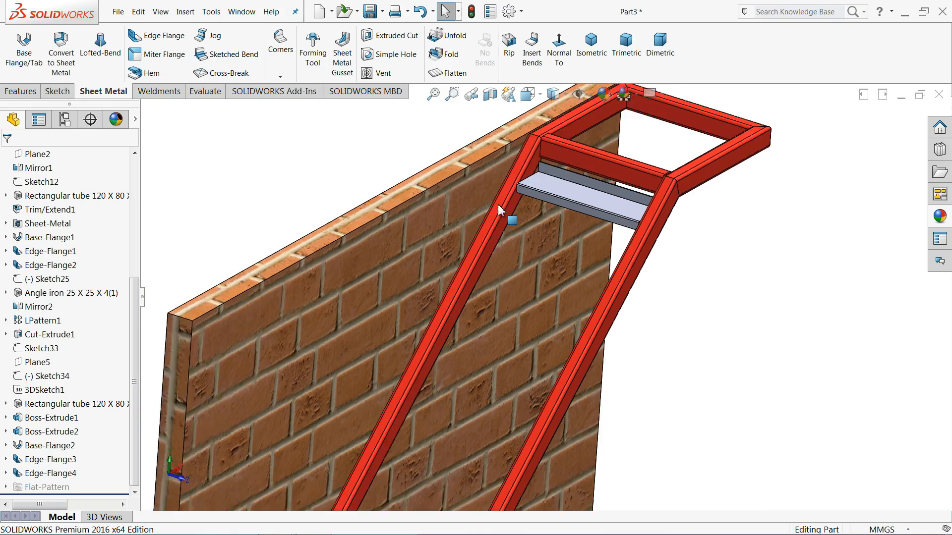
scroll(498, 205, "up", 3)
middle_click_drag(497, 205, 467, 240)
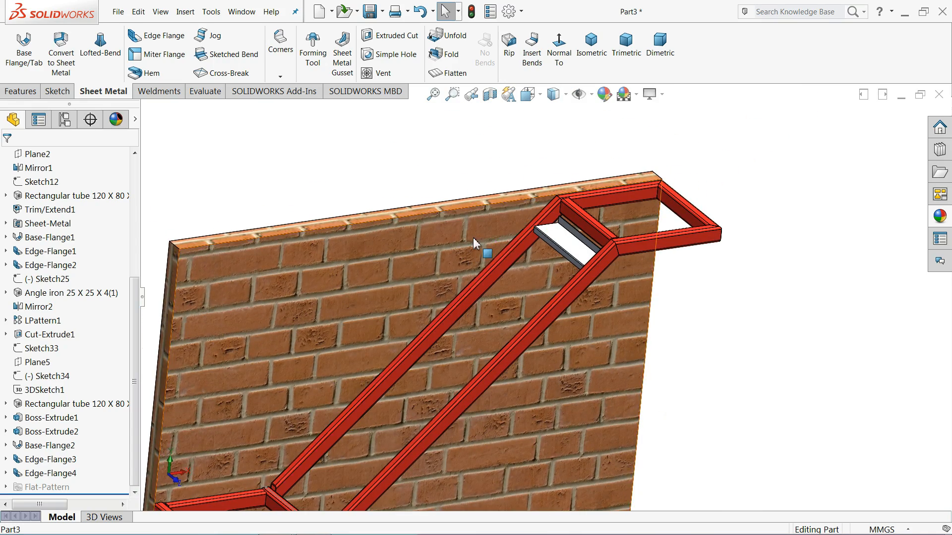
scroll(548, 256, "down", 4)
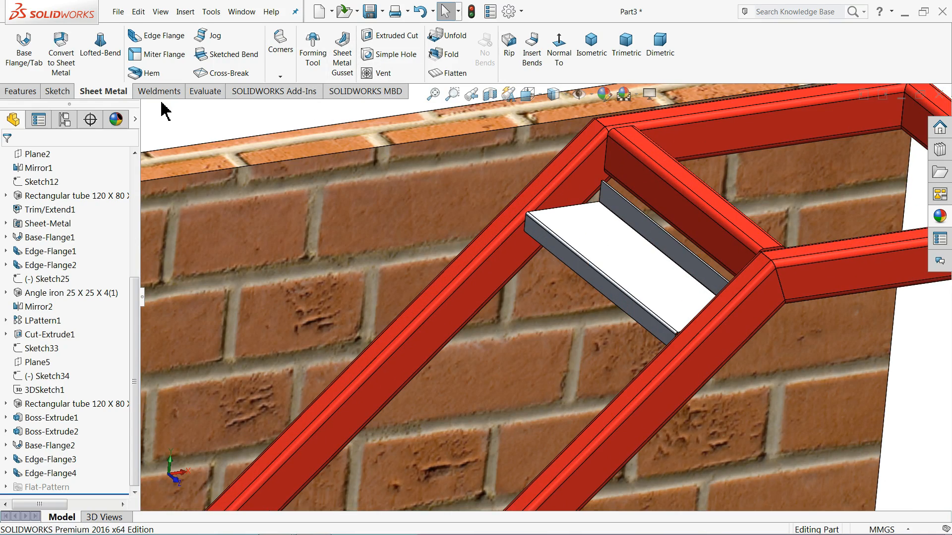
left_click(20, 92)
left_click(375, 52)
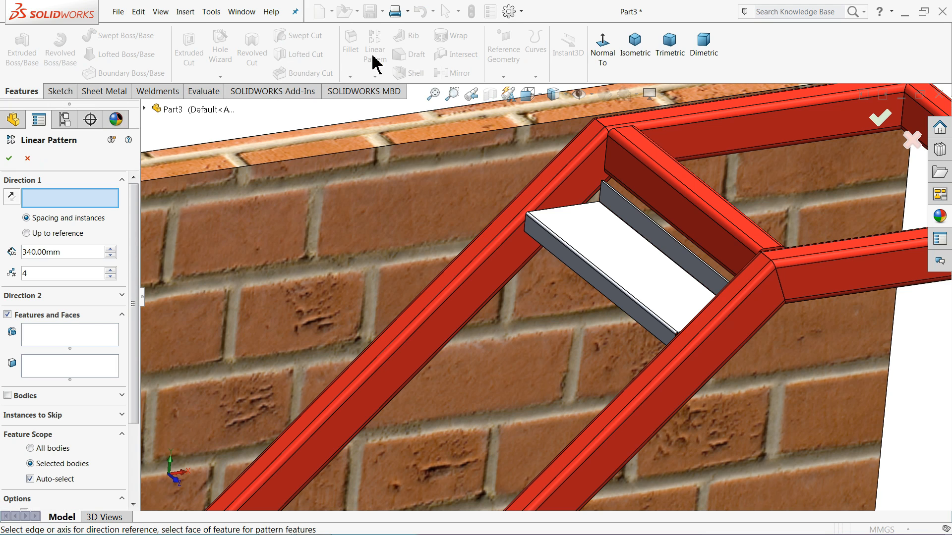
scroll(521, 287, "down", 3)
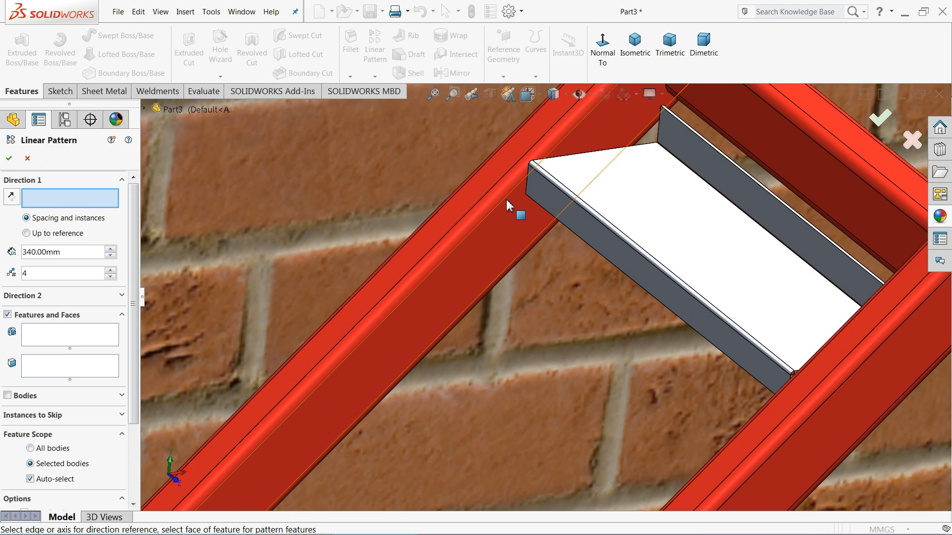
left_click(485, 199)
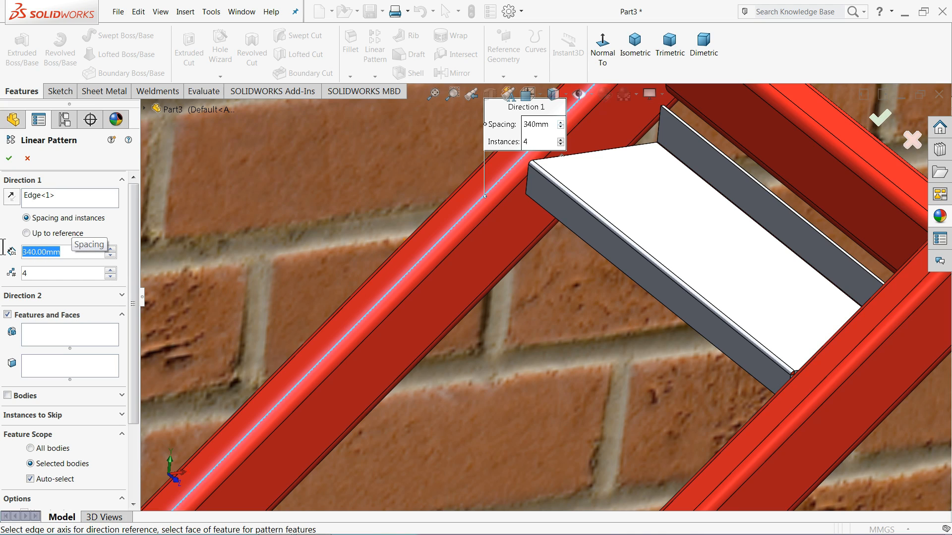
type("282")
mouse_move(54, 267)
left_click(65, 284)
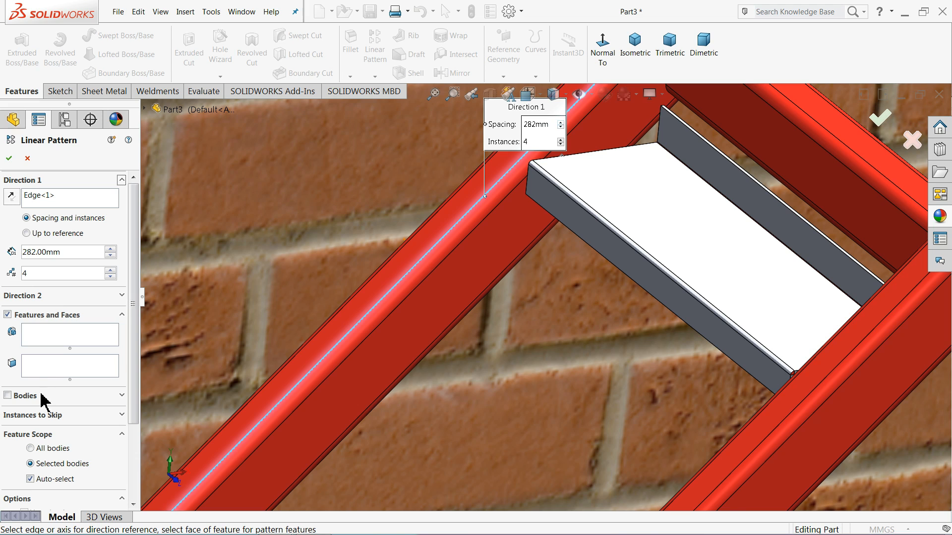
Pattern the flanged upper tread as a body with 10 instances down the flight.
left_click(25, 396)
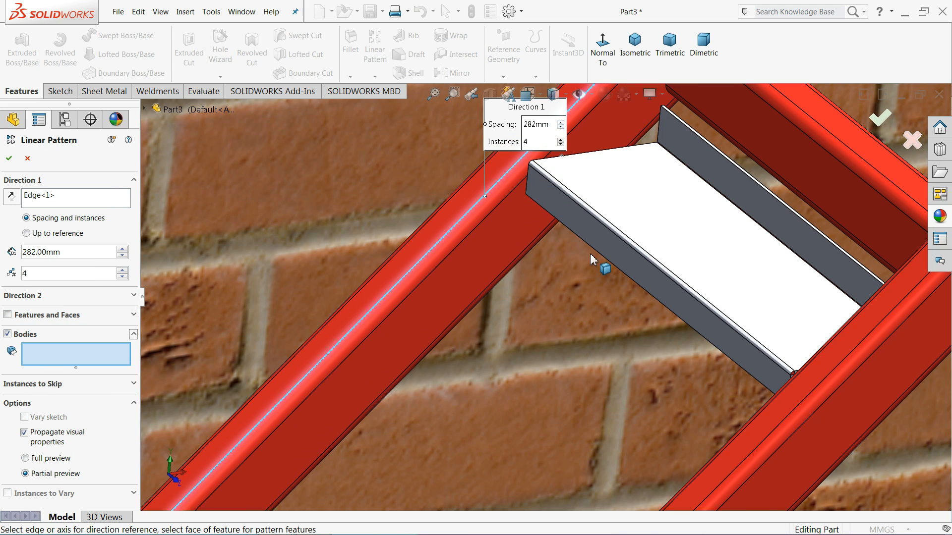
left_click(652, 226)
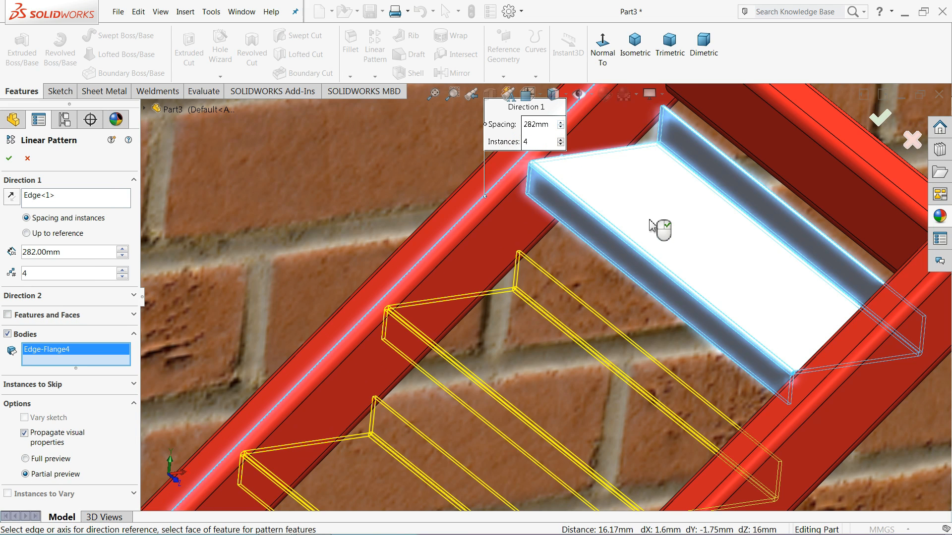
scroll(446, 277, "down", 8)
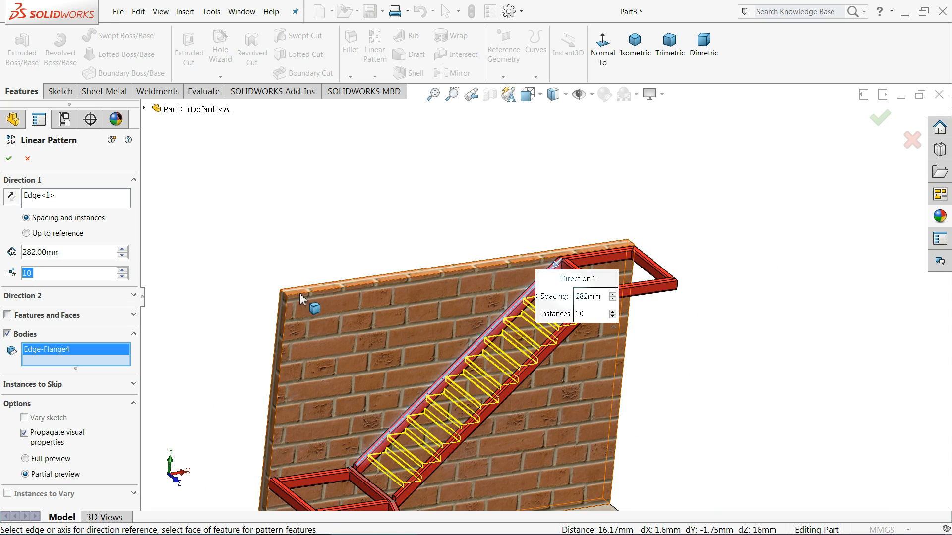
scroll(337, 300, "up", 3)
scroll(548, 352, "down", 4)
scroll(498, 353, "up", 4)
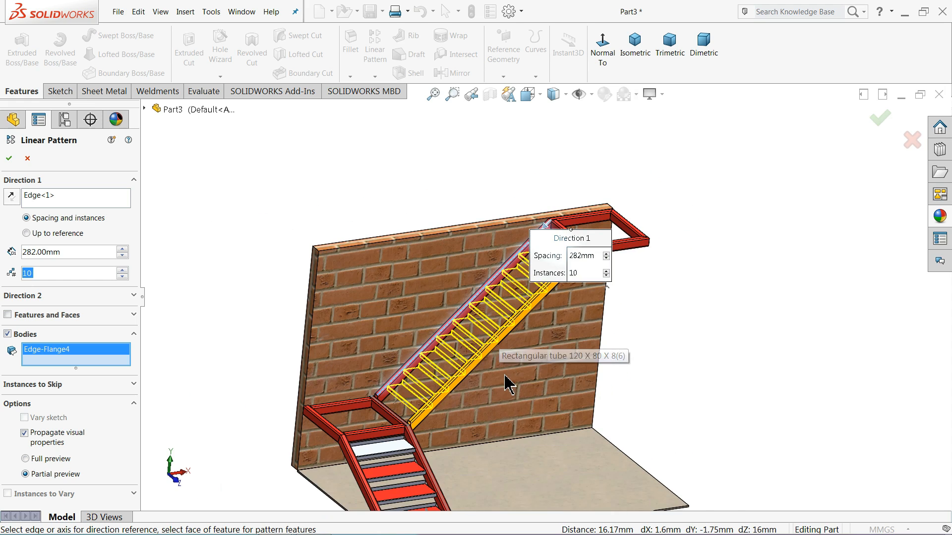
scroll(476, 348, "down", 6)
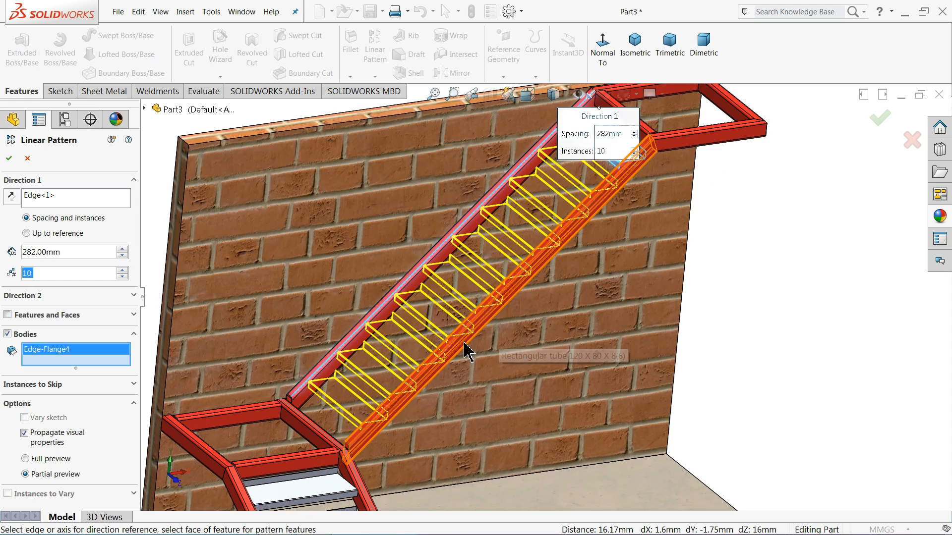
left_click(9, 159)
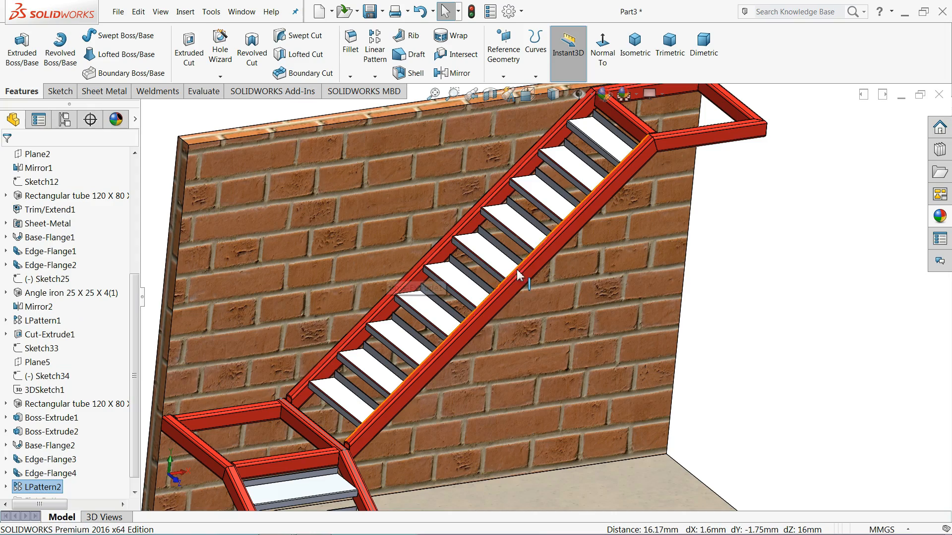
Examine the patterned treads between the upper flight's tubes and their fit within the whole staircase.
scroll(517, 270, "down", 4)
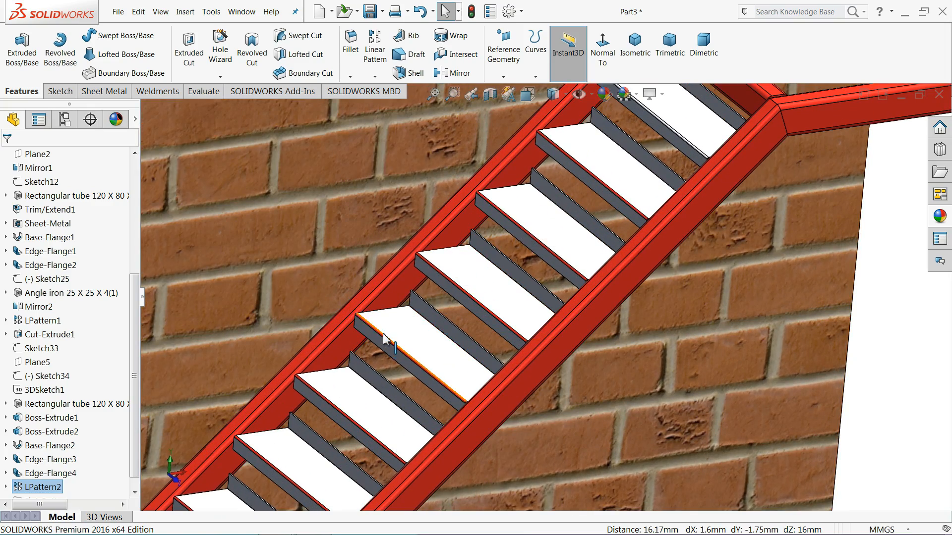
scroll(403, 351, "up", 6)
middle_click_drag(404, 353, 399, 378)
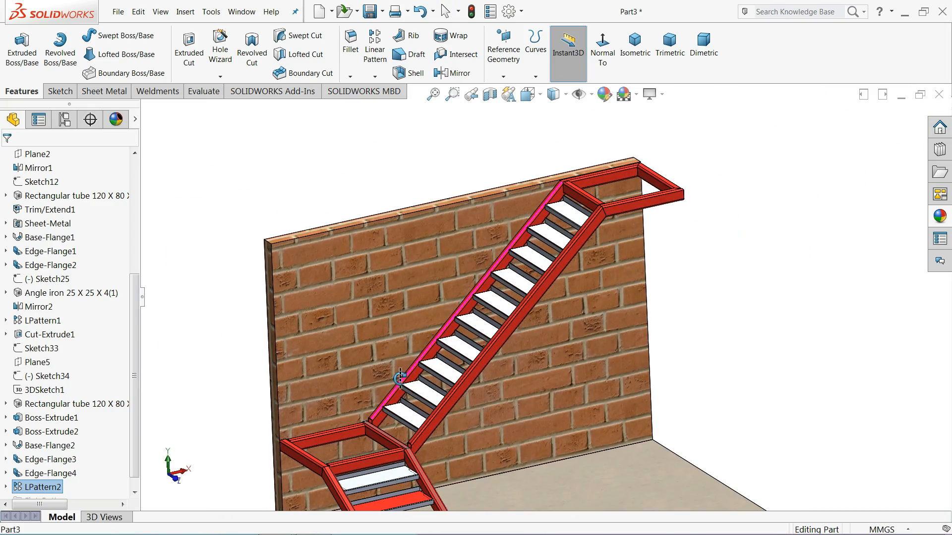
scroll(415, 390, "up", 4)
scroll(493, 412, "down", 3)
middle_click_drag(532, 299, 550, 297)
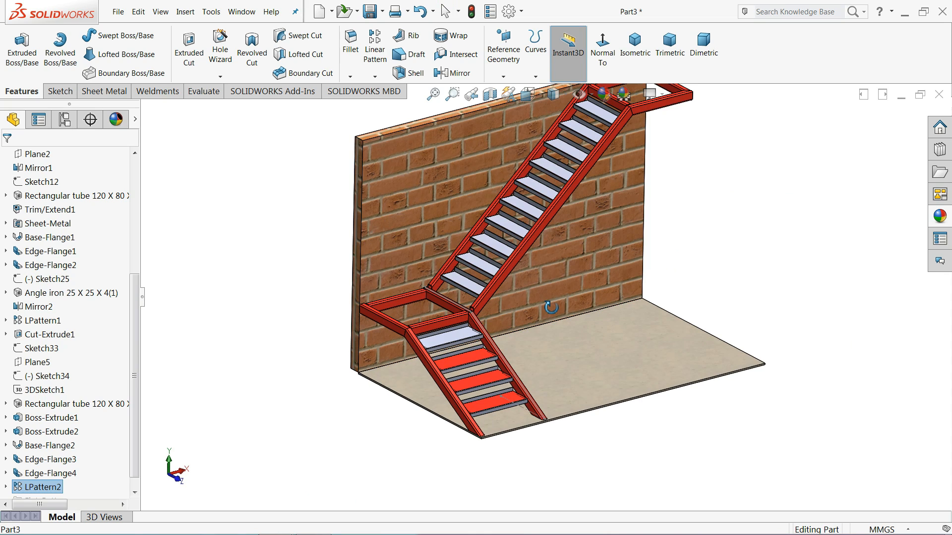
scroll(551, 296, "up", 2)
scroll(618, 197, "down", 3)
scroll(470, 364, "up", 3)
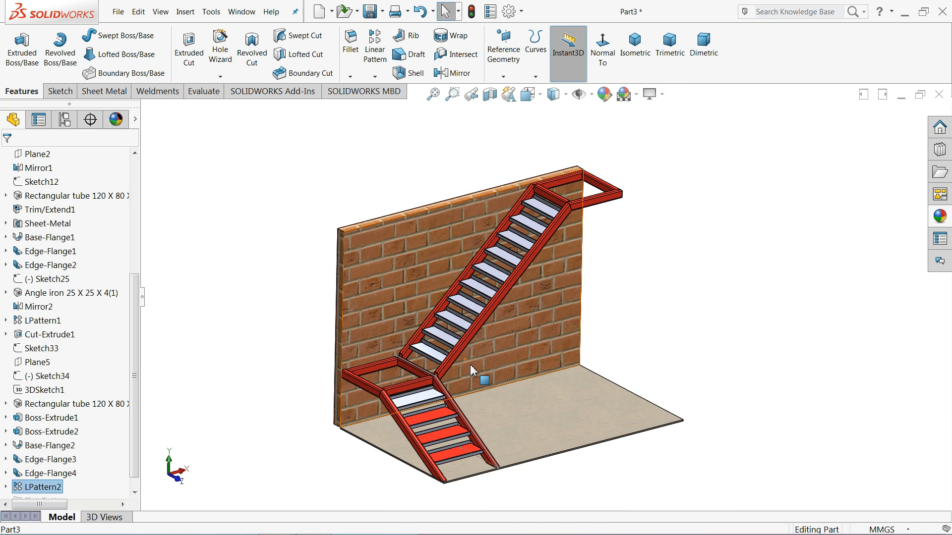
scroll(474, 379, "up", 1)
scroll(480, 367, "down", 3)
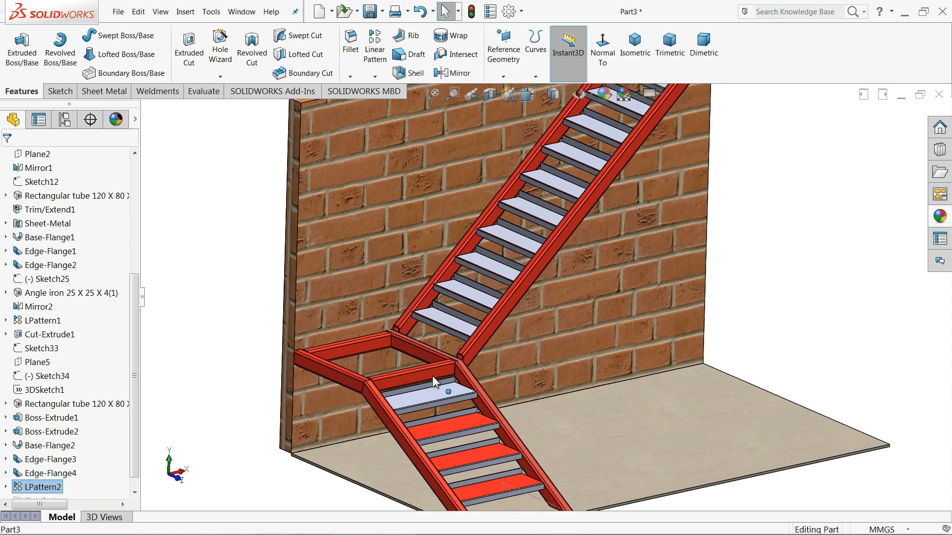
Hide the floor slab body to expose the underside of the landing frame.
middle_click_drag(382, 404, 424, 324)
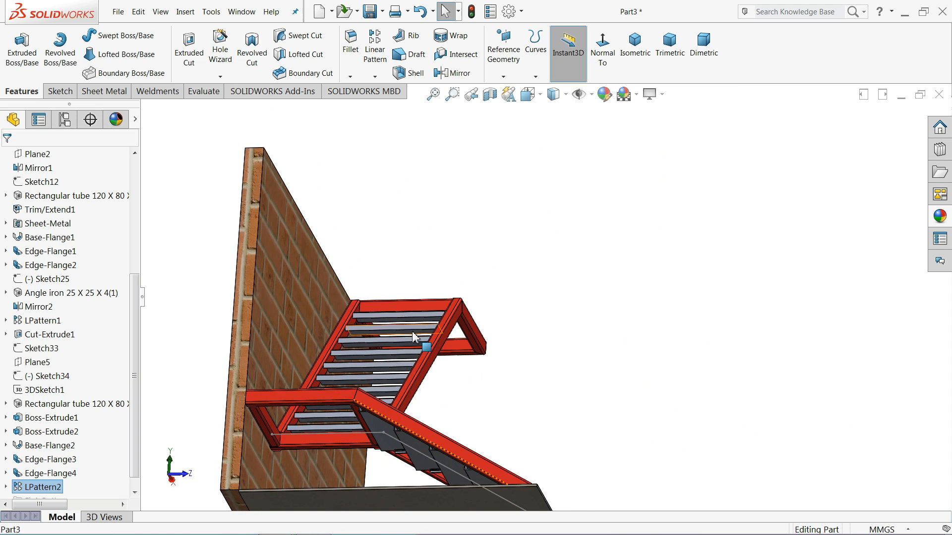
scroll(457, 408, "down", 5)
left_click(424, 351)
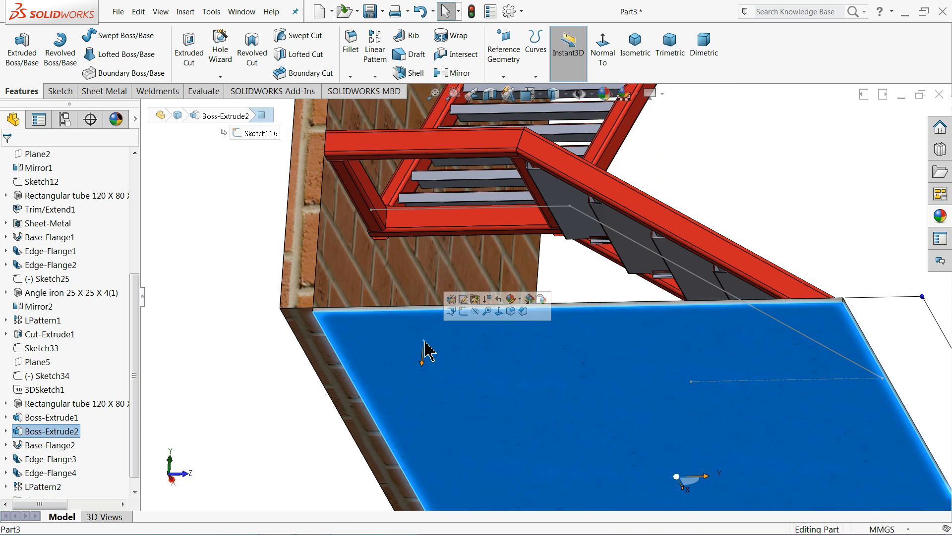
left_click(475, 313)
scroll(396, 174, "down", 5)
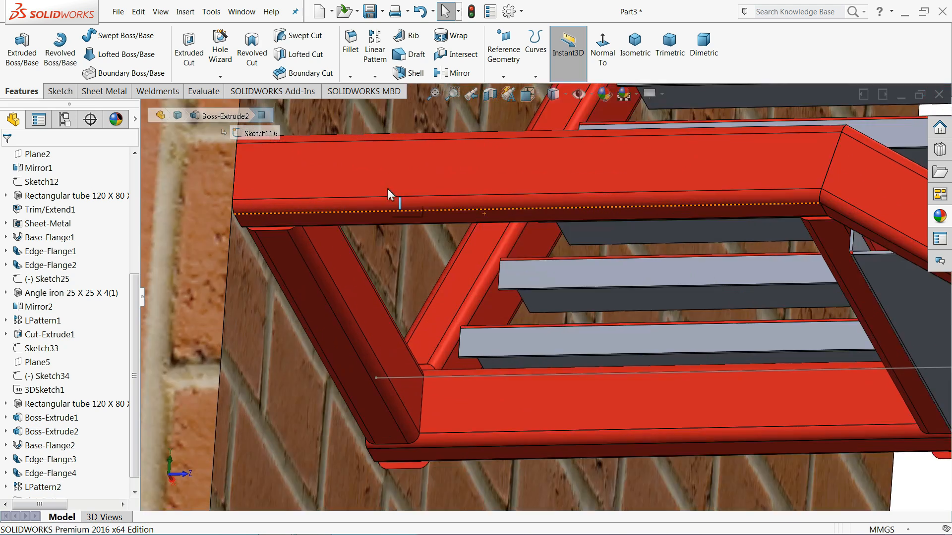
Sketch a corner rectangle about 896 by 804 mm around the square landing opening, on the underside face of the landing frame tube.
left_click(293, 290)
left_click(314, 248)
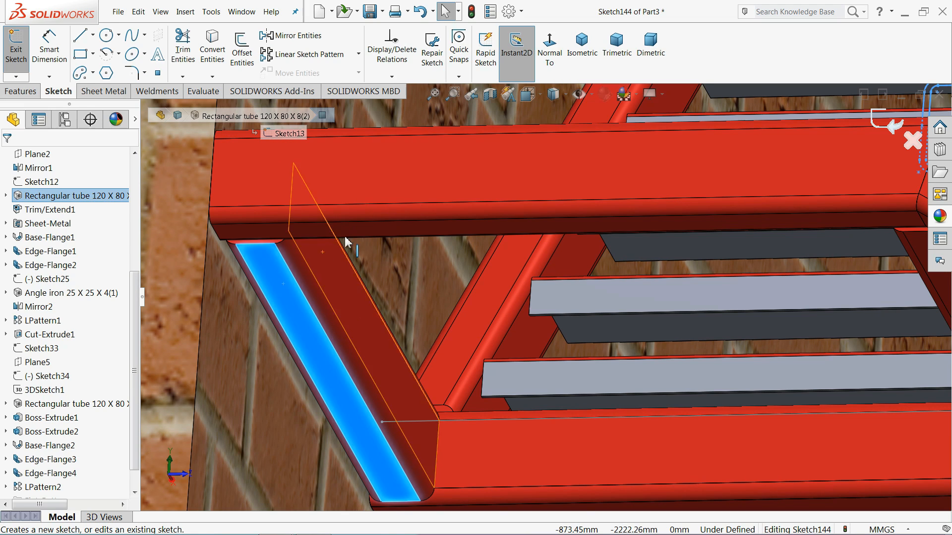
left_click(559, 56)
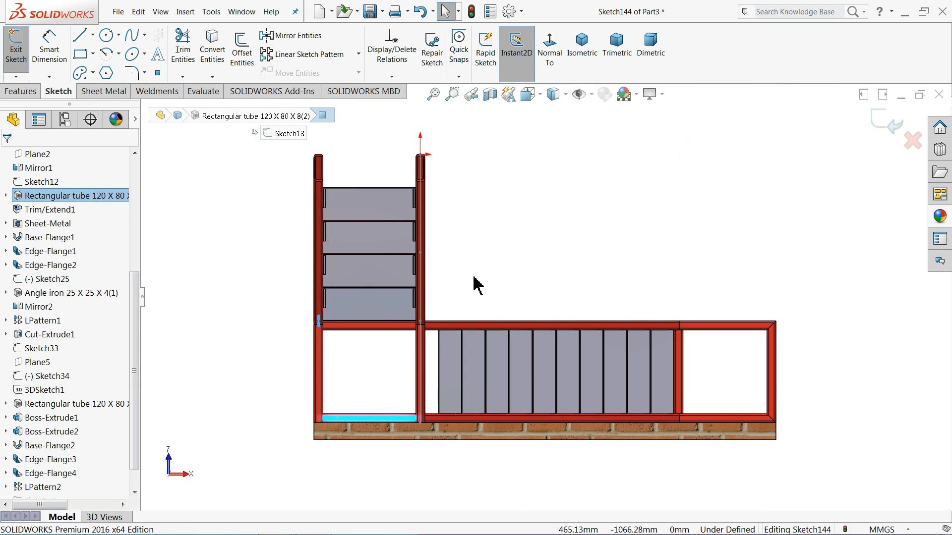
left_click(81, 55)
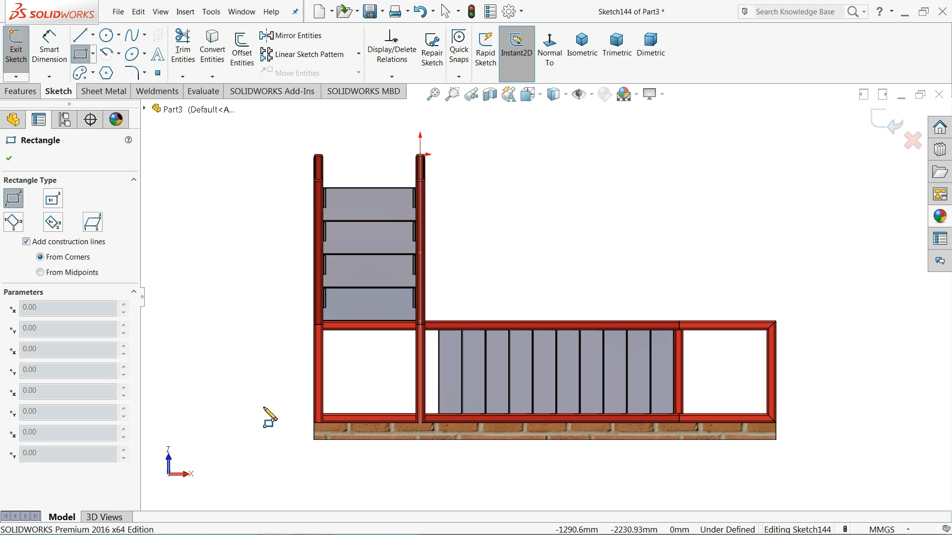
scroll(372, 383, "down", 5)
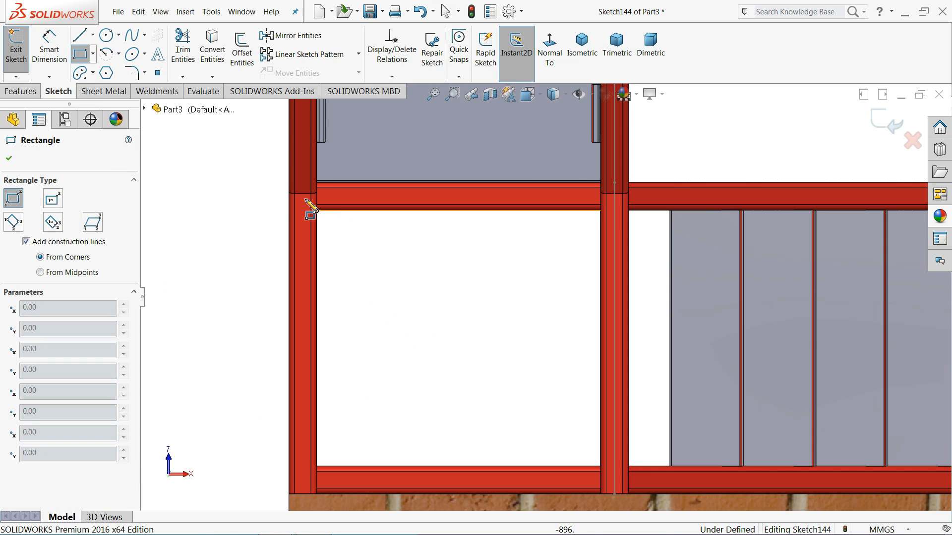
left_click(304, 198)
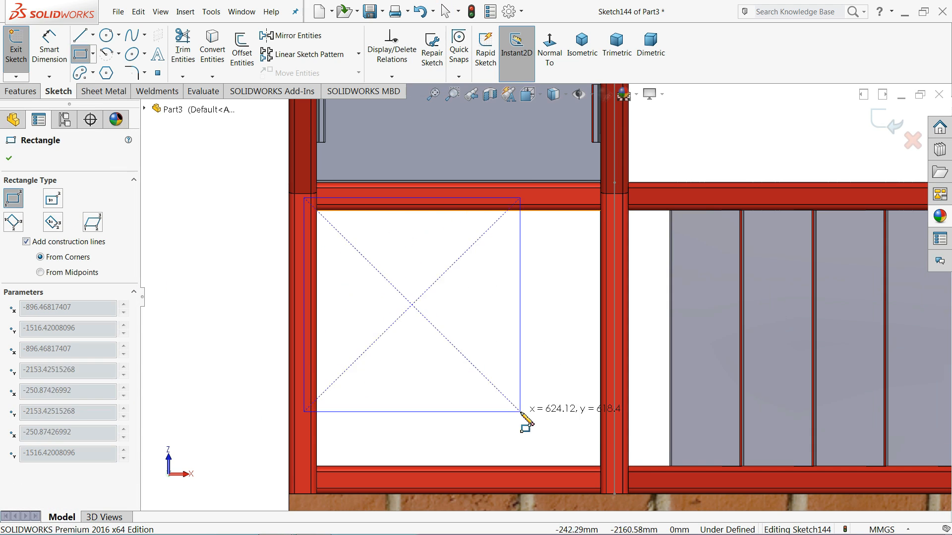
left_click(614, 477)
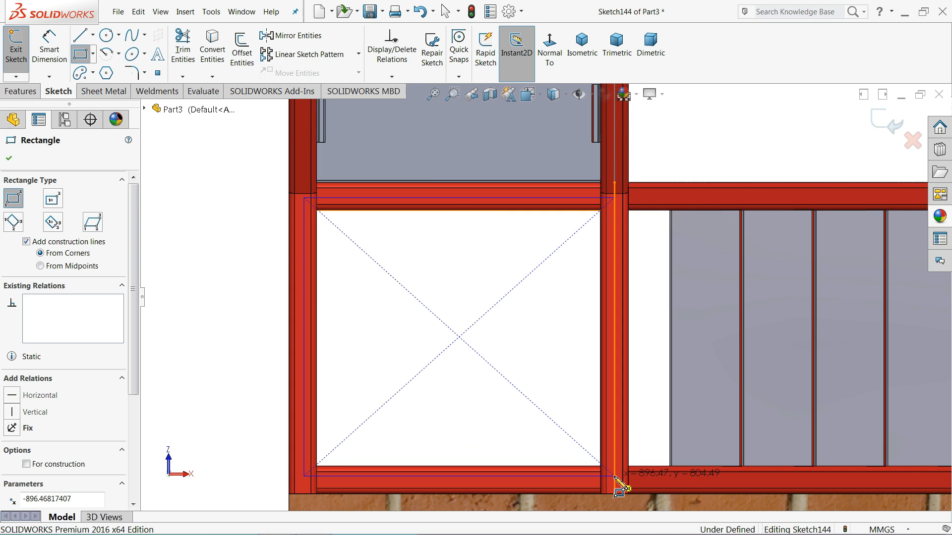
right_click(528, 337)
left_click(548, 340)
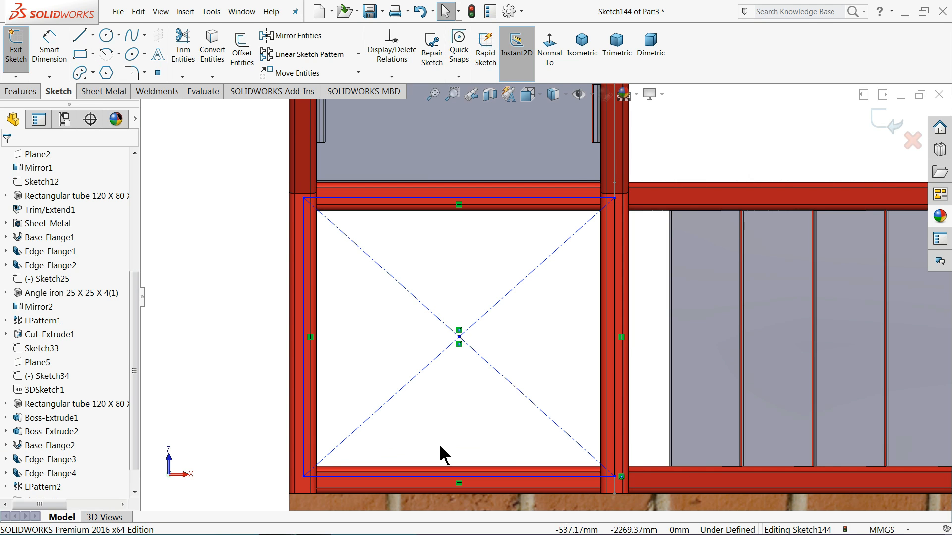
Dimension the rectangle's outer line, farthest from the long flight, 40 mm from that tube's inner edge.
scroll(362, 447, "down", 5)
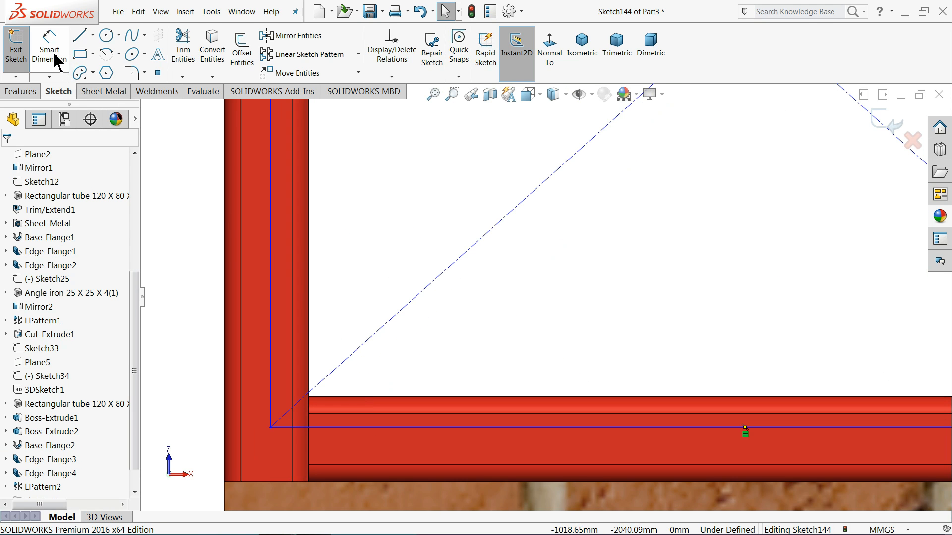
left_click(56, 60)
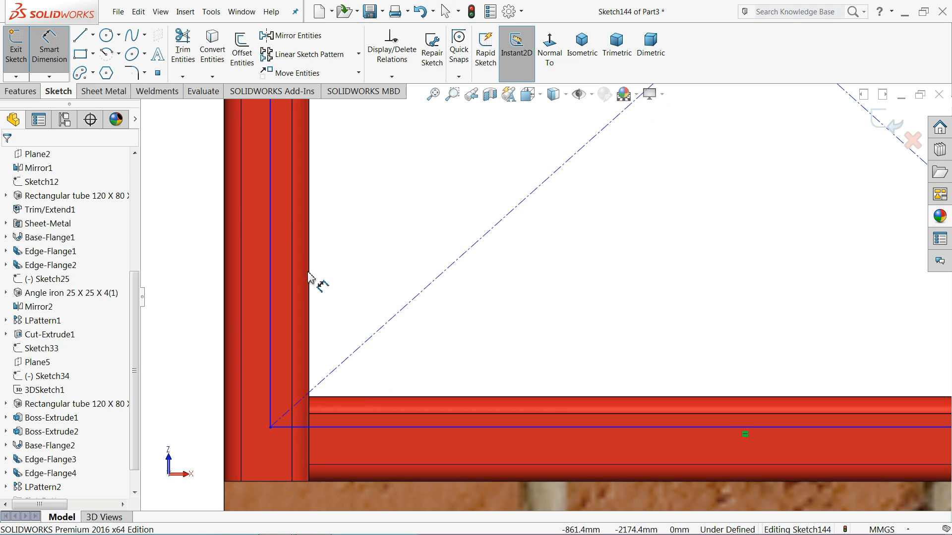
left_click(272, 282)
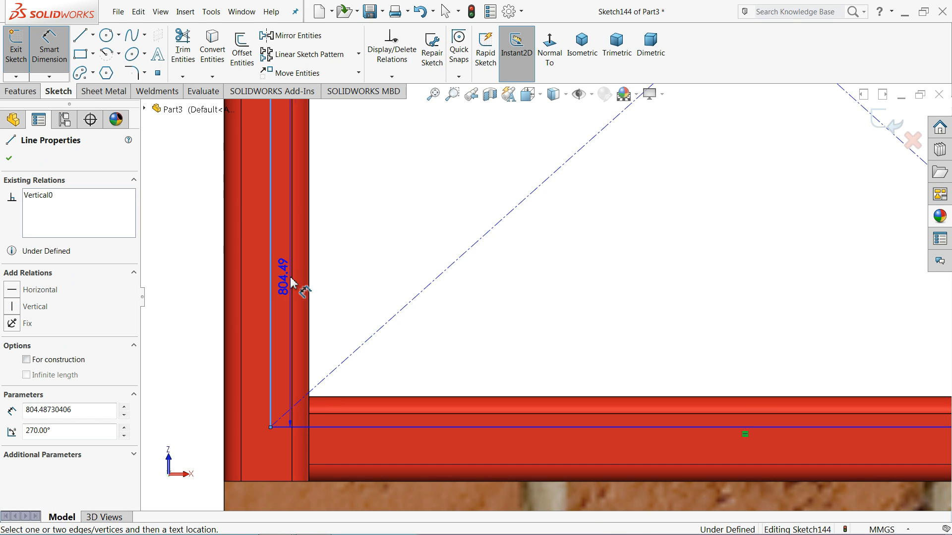
left_click(309, 280)
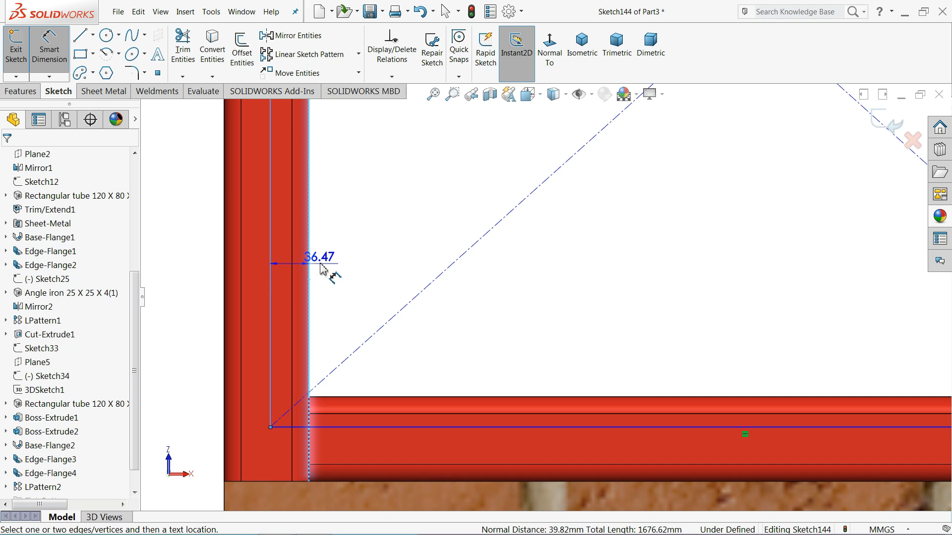
left_click(342, 241)
type("40.00mm")
key("Return")
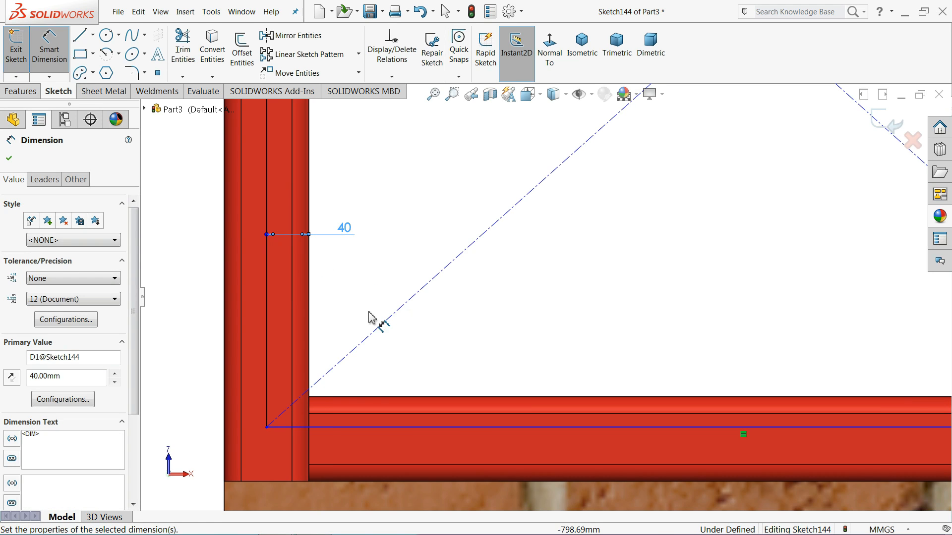
Dimension the rectangle's wall-side line 40 mm from the wall-side tube's inner edge.
left_click(378, 427)
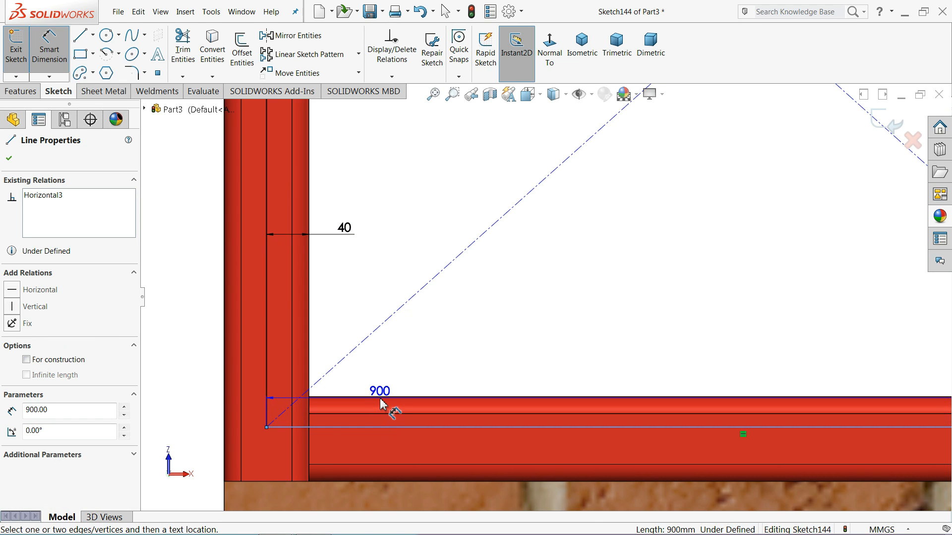
left_click(400, 397)
left_click(401, 371)
type("40")
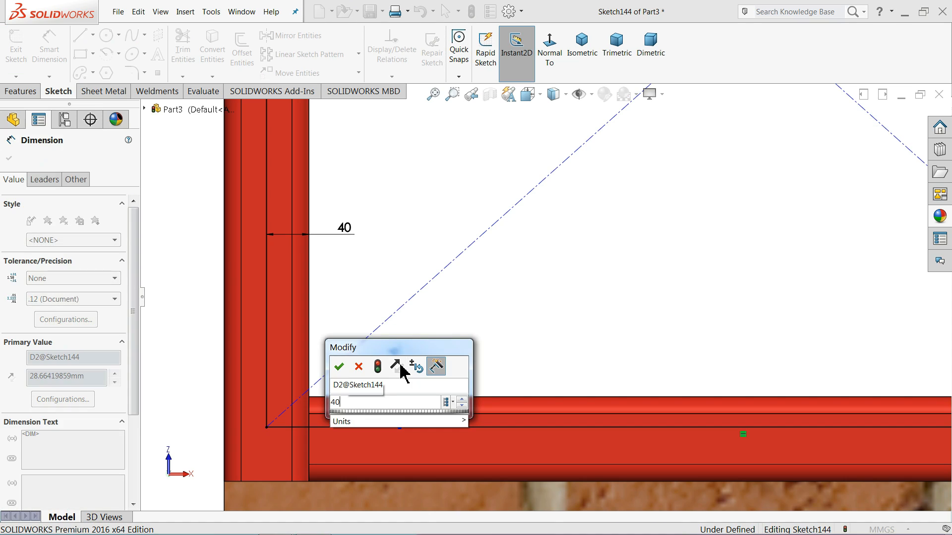
key("Return")
Add a driven dimension between the rectangle's line facing the long flight and that tube's inner edge.
scroll(458, 386, "up", 5)
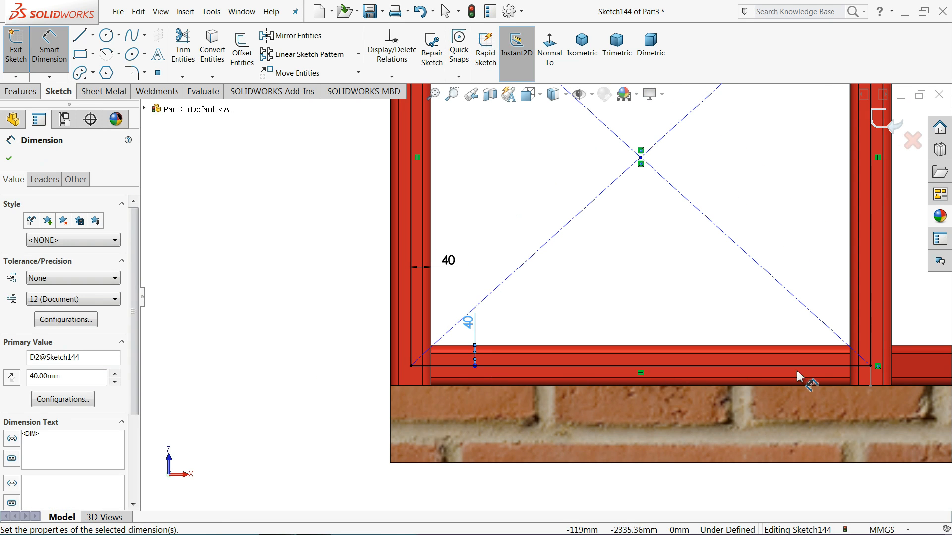
scroll(802, 378, "down", 6)
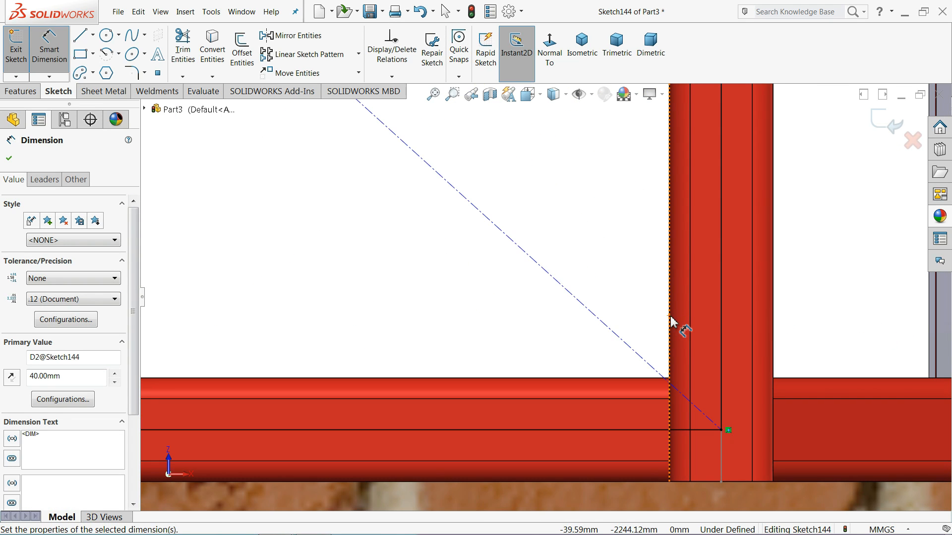
left_click(723, 329)
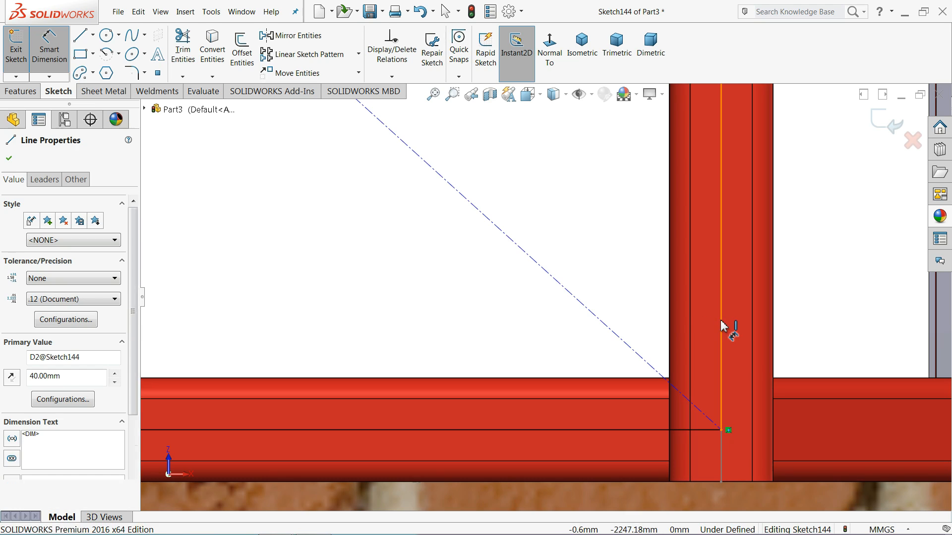
left_click(669, 310)
left_click(624, 260)
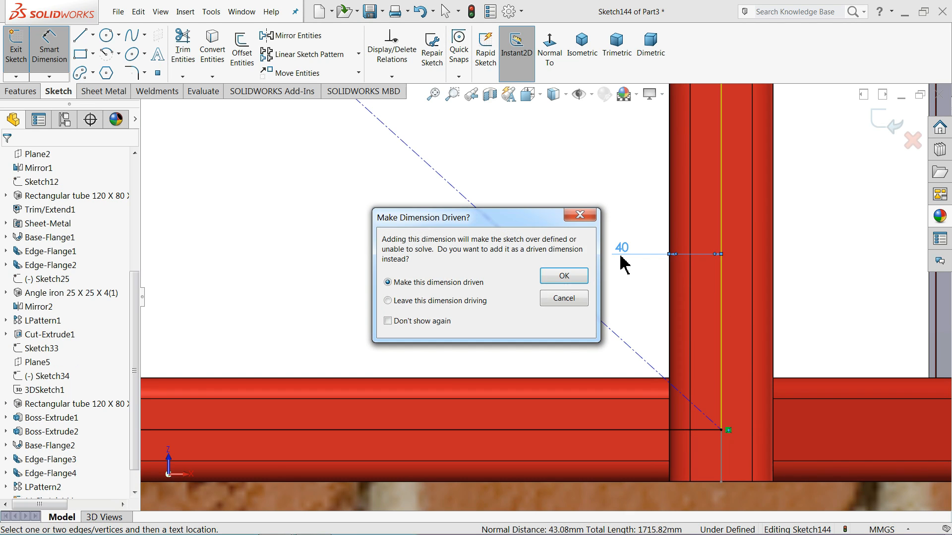
left_click(564, 276)
Dimension the rectangle's line opposite the brick wall 40 mm from the inner edge of its cross tube.
scroll(573, 301, "up", 8)
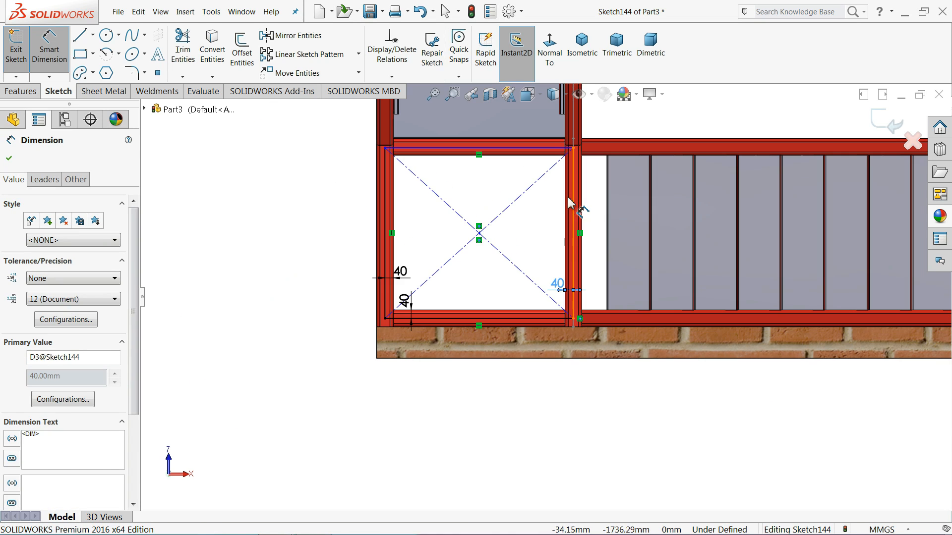
scroll(557, 154, "down", 3)
scroll(319, 209, "down", 4)
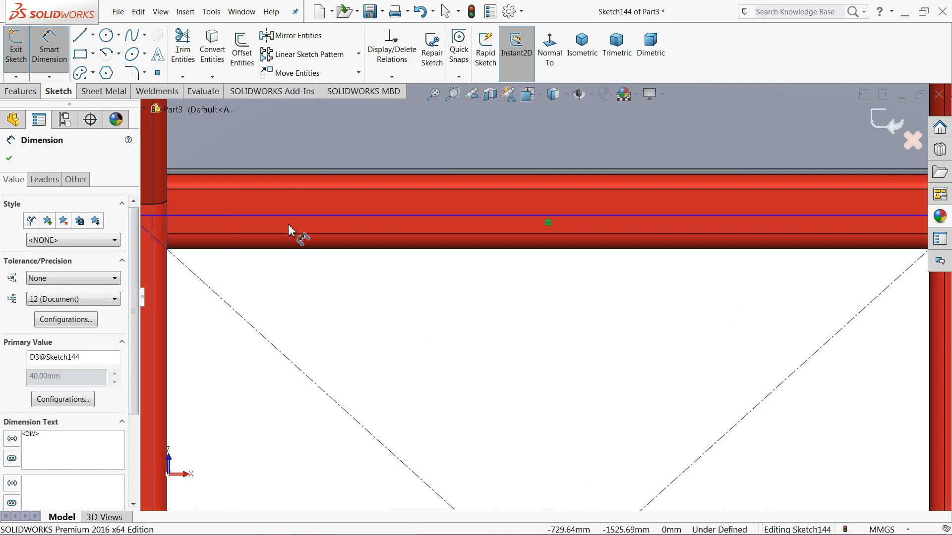
scroll(290, 229, "up", 2)
scroll(391, 268, "down", 4)
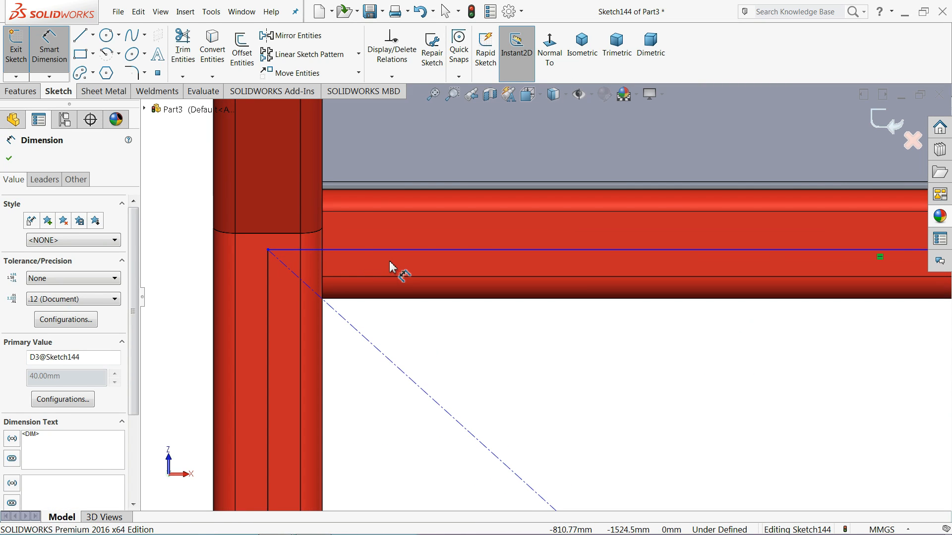
left_click(416, 256)
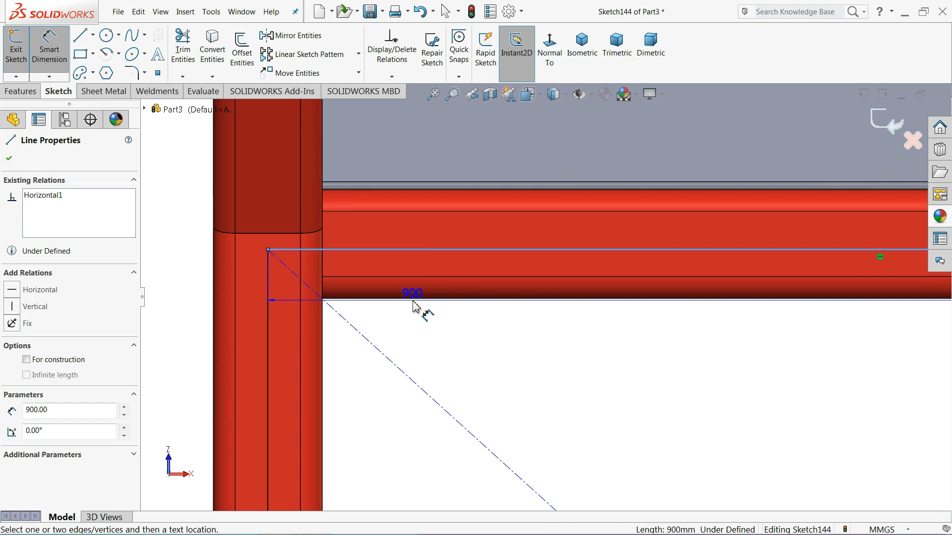
scroll(415, 307, "down", 3)
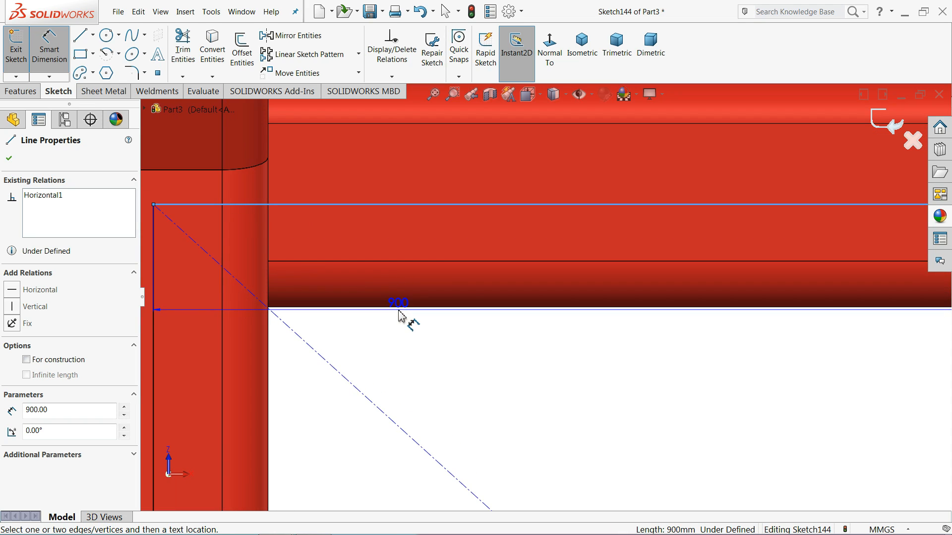
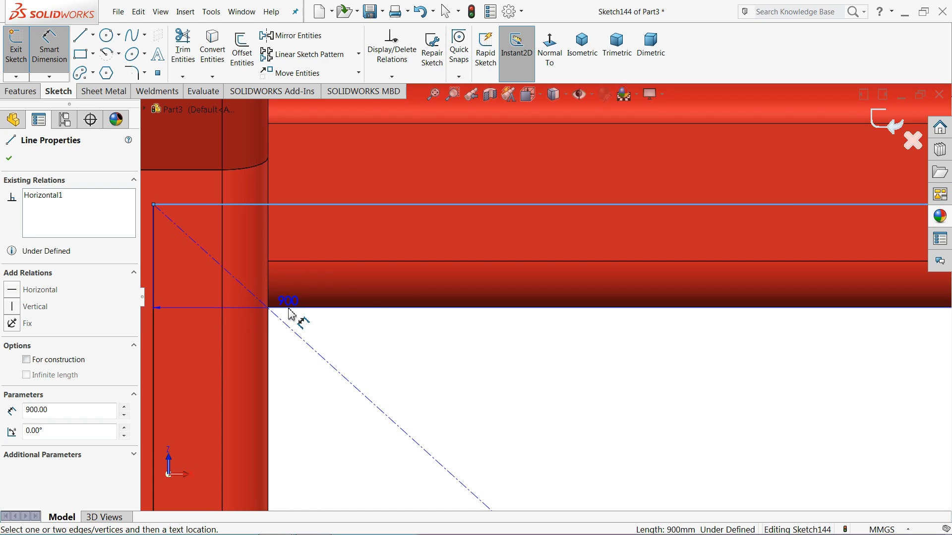
scroll(417, 308, "down", 3)
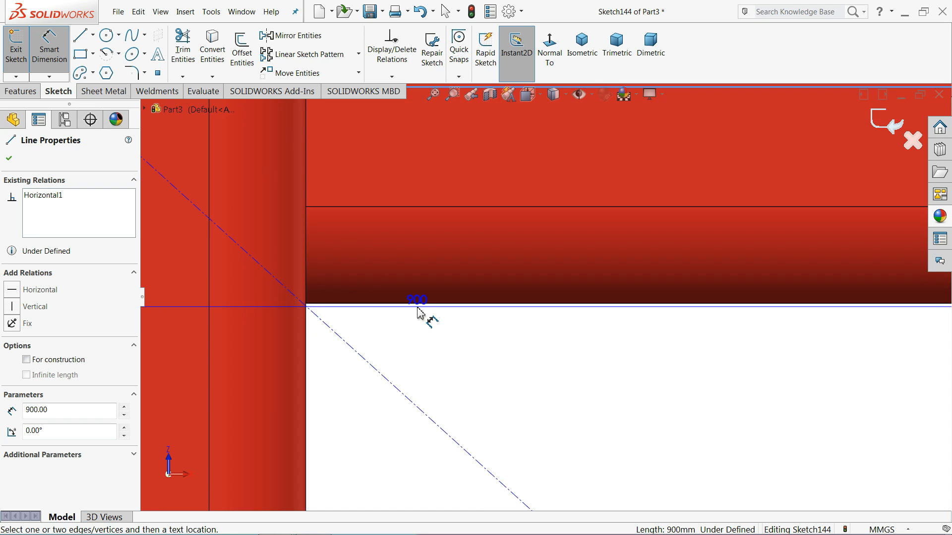
scroll(397, 317, "up", 3)
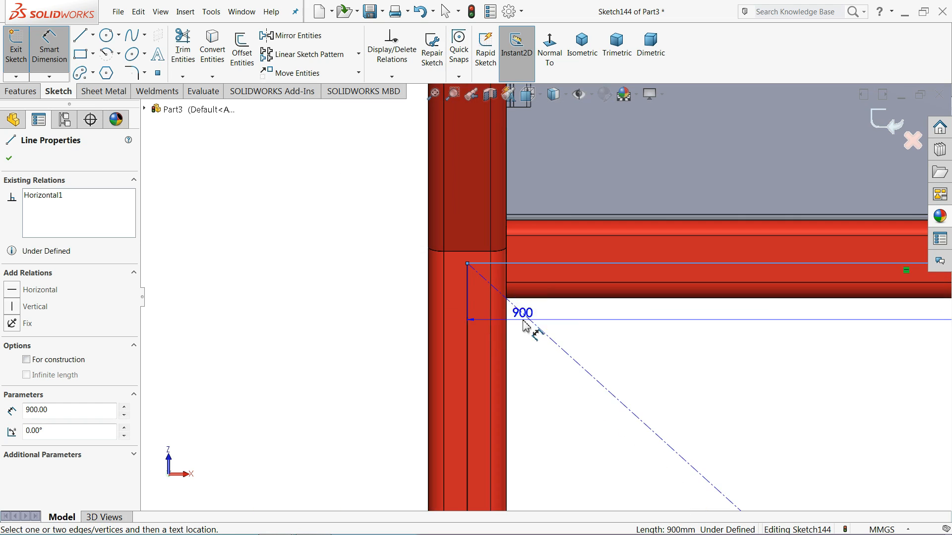
left_click(585, 300)
left_click(394, 282)
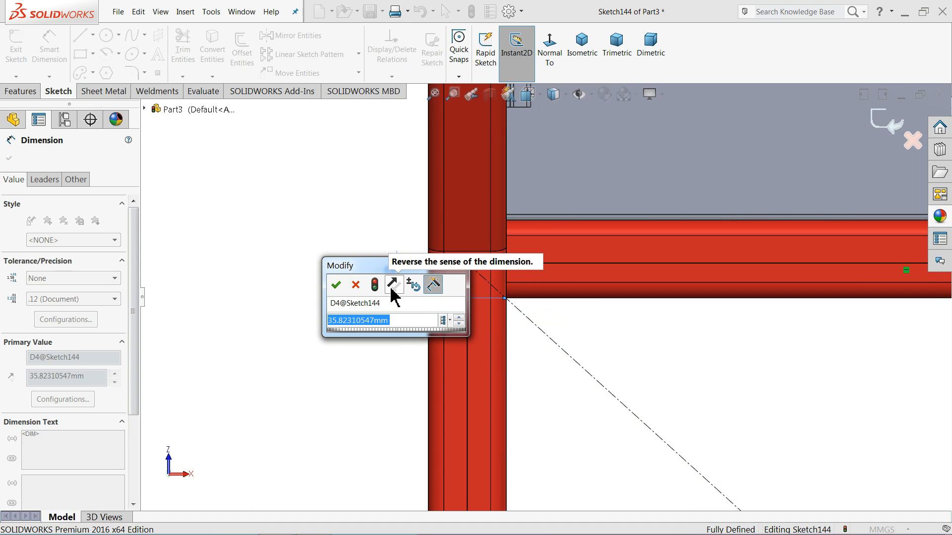
type("40")
key("Return")
scroll(449, 330, "up", 4)
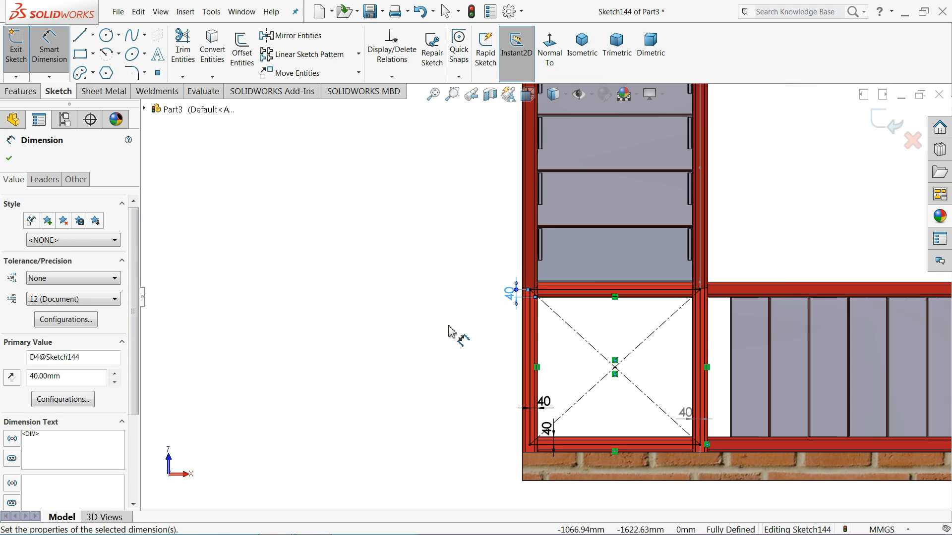
left_click(206, 260)
scroll(548, 302, "up", 3)
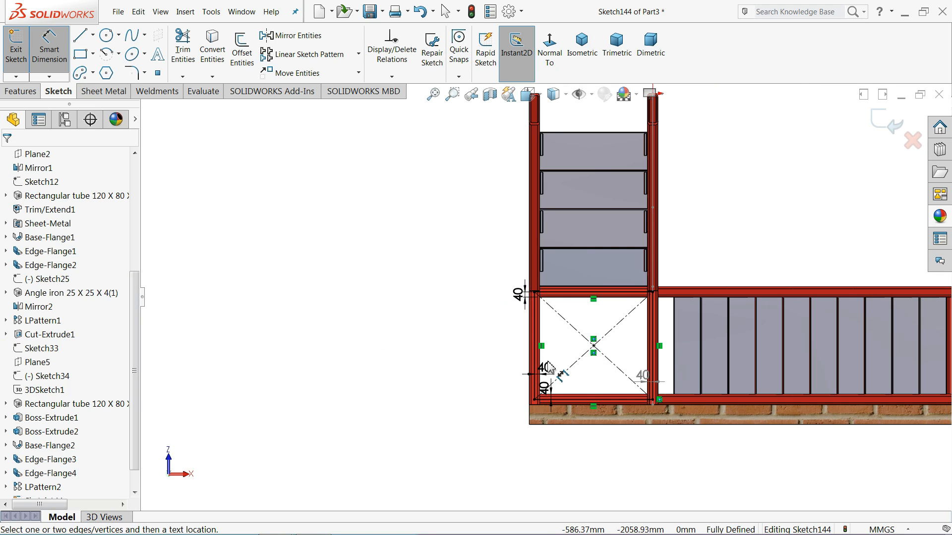
scroll(644, 347, "down", 3)
left_click(49, 54)
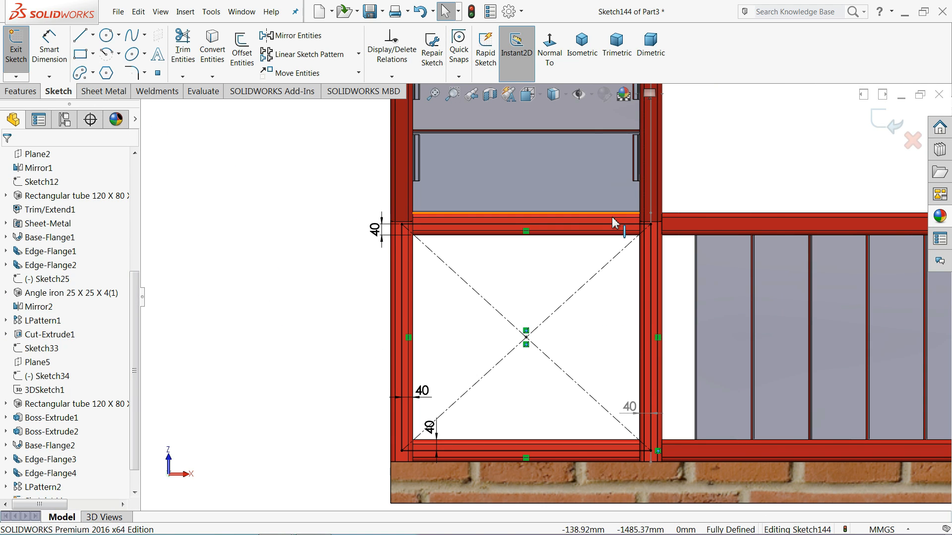
Convert all four sides of the rectangle around the landing opening to construction lines.
left_click(602, 230)
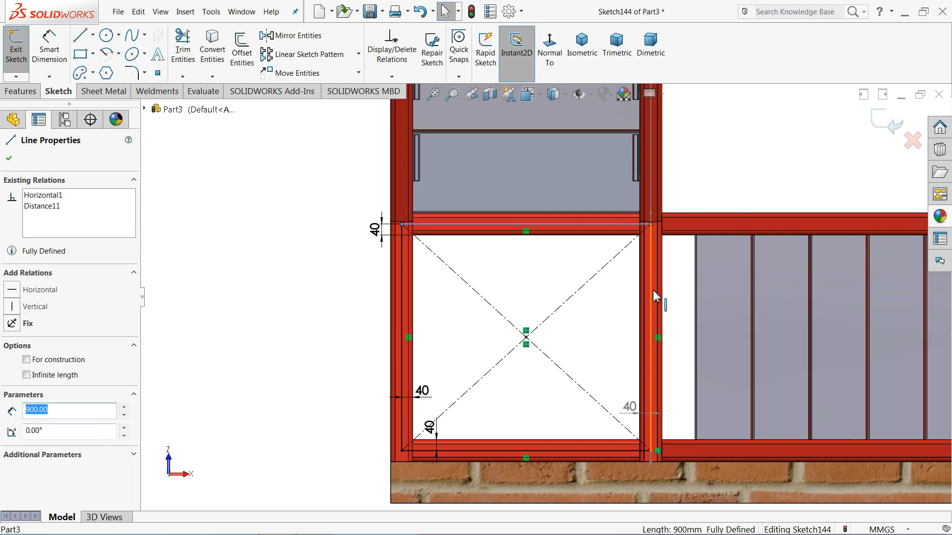
left_click(651, 290, "ctrl")
left_click(582, 448, "ctrl")
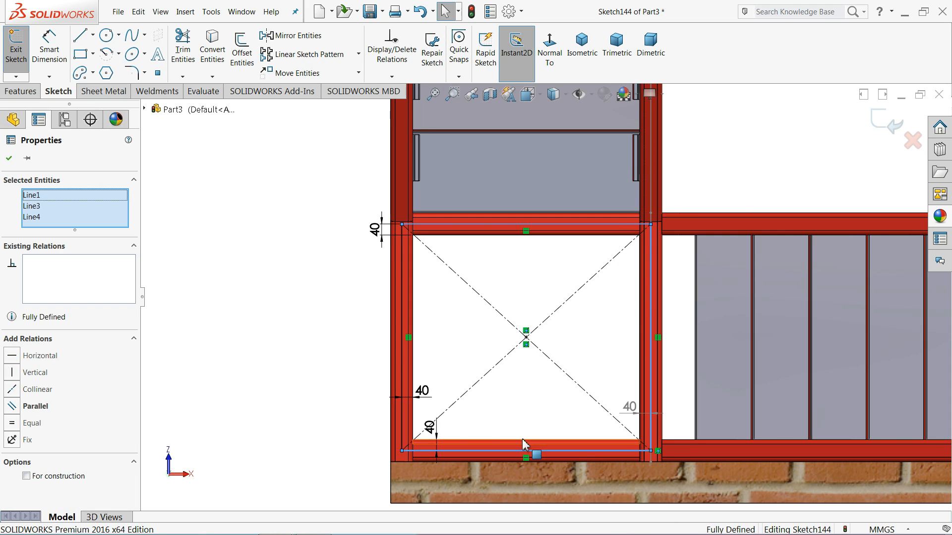
left_click(402, 356, "ctrl")
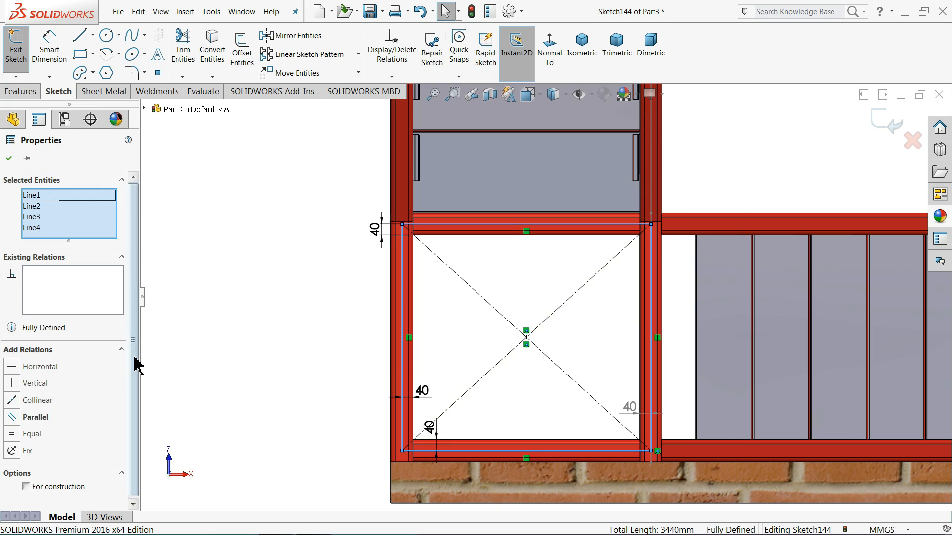
left_click_drag(130, 341, 59, 478)
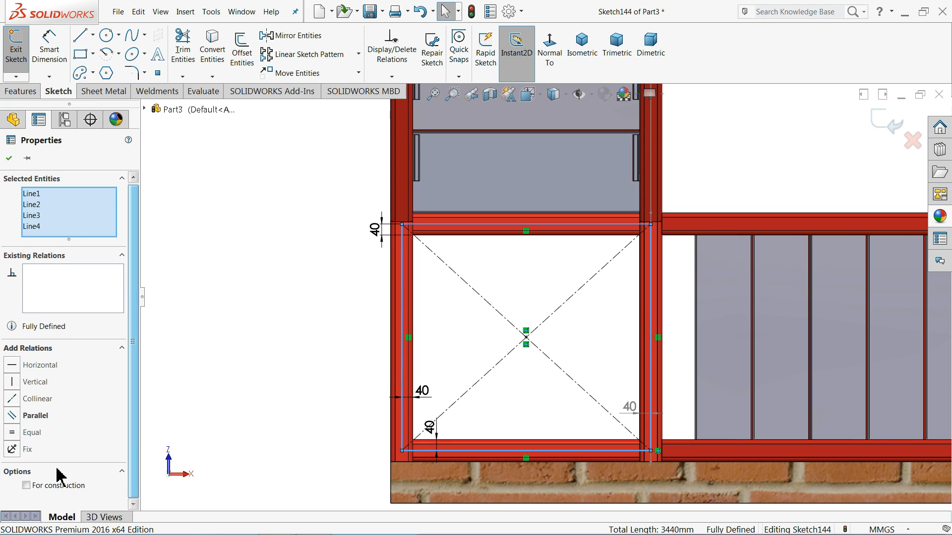
left_click(11, 159)
scroll(431, 236, "down", 1)
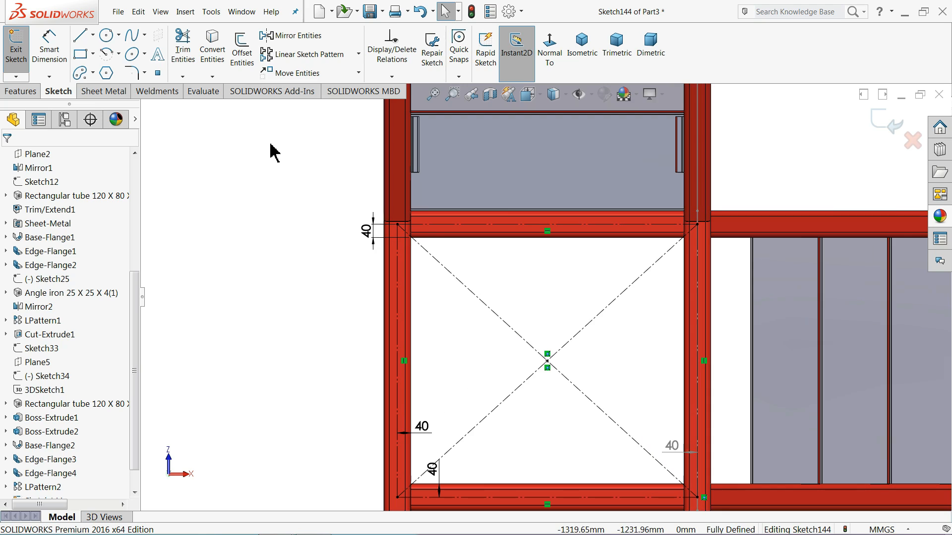
Close the construction rectangle sketch and start a new 3D sketch.
left_click(882, 130)
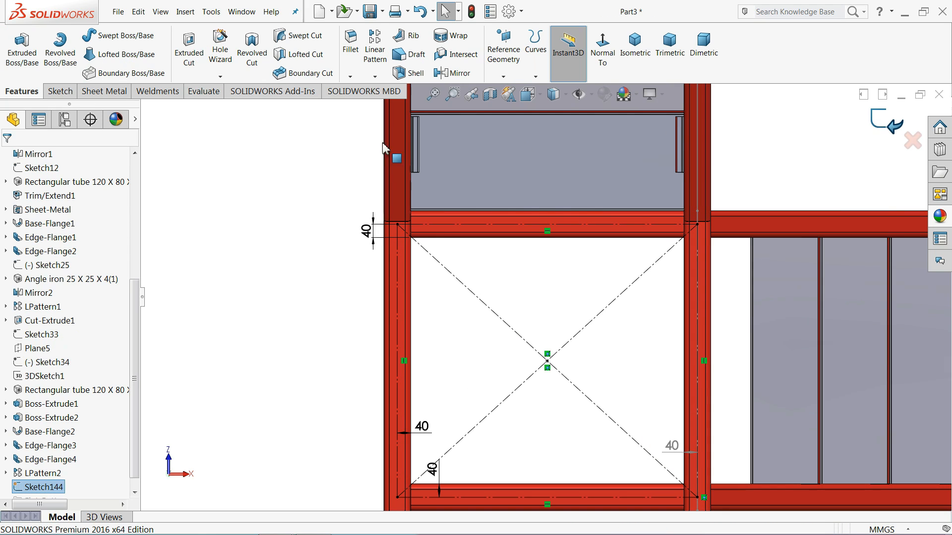
left_click(60, 92)
left_click(16, 76)
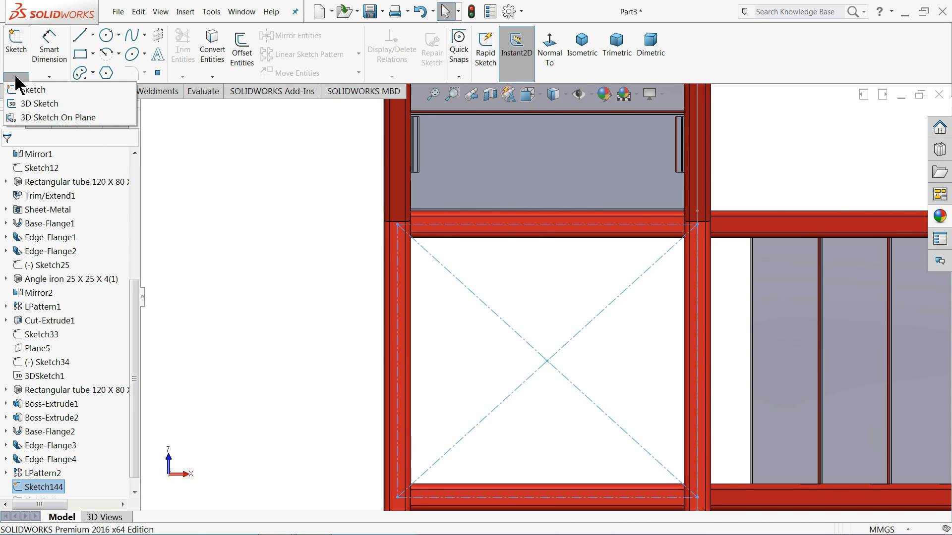
left_click(33, 104)
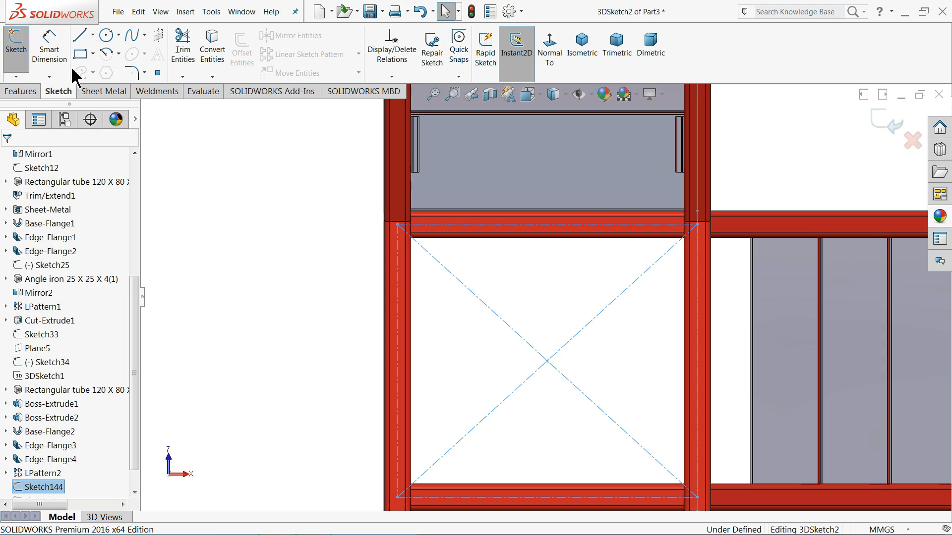
left_click(87, 43)
mouse_move(371, 185)
middle_mouse_down()
mouse_move(459, 218)
mouse_move(453, 291)
mouse_move(425, 260)
mouse_move(487, 272)
mouse_move(501, 314)
mouse_move(479, 289)
mouse_move(512, 297)
middle_mouse_up()
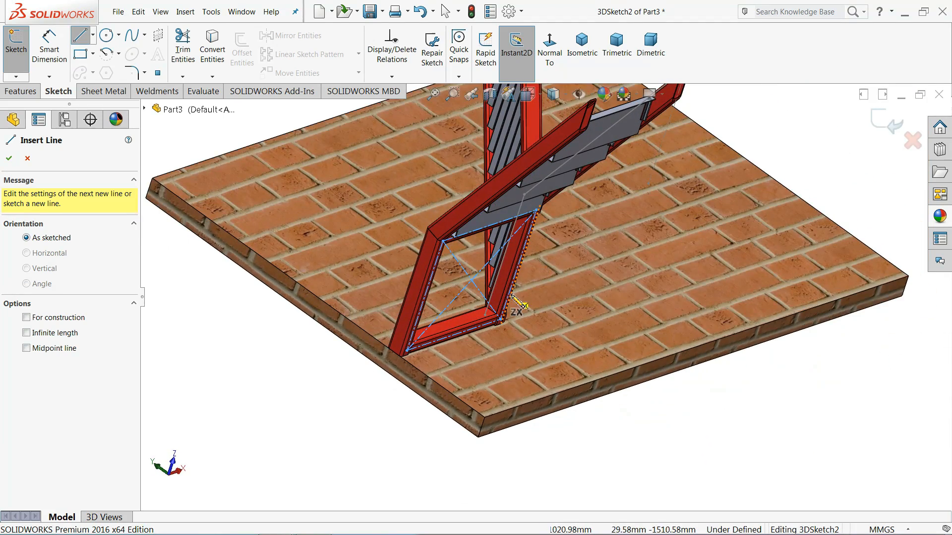
scroll(513, 297, "down", 5)
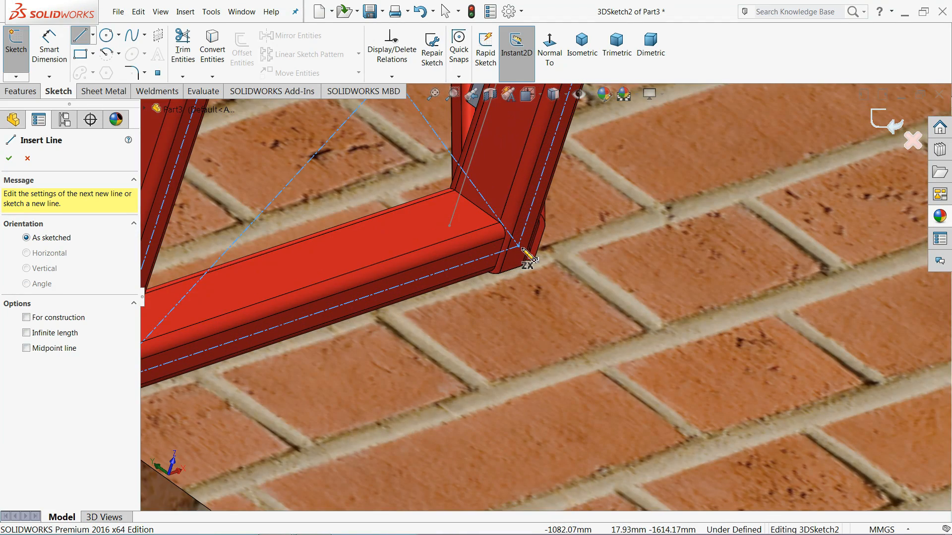
left_click(519, 246)
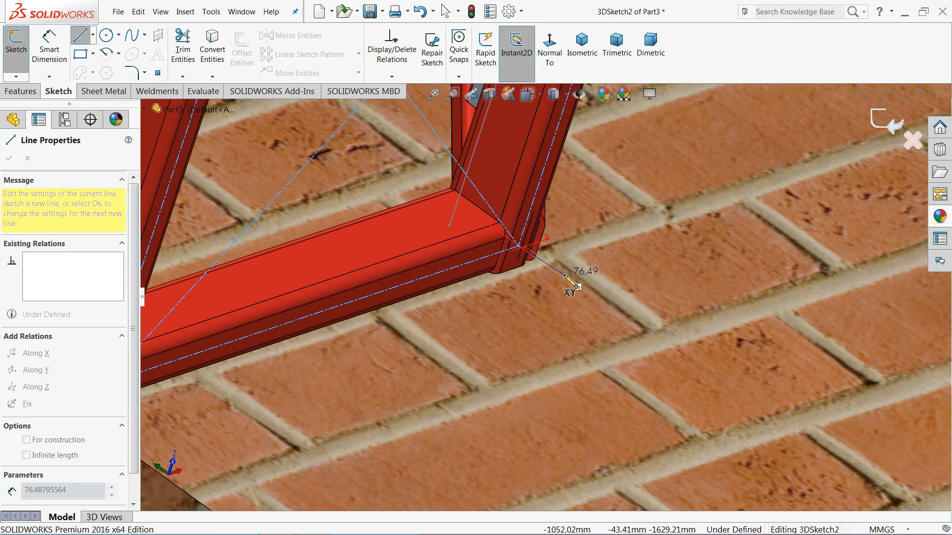
scroll(558, 282, "down", 2)
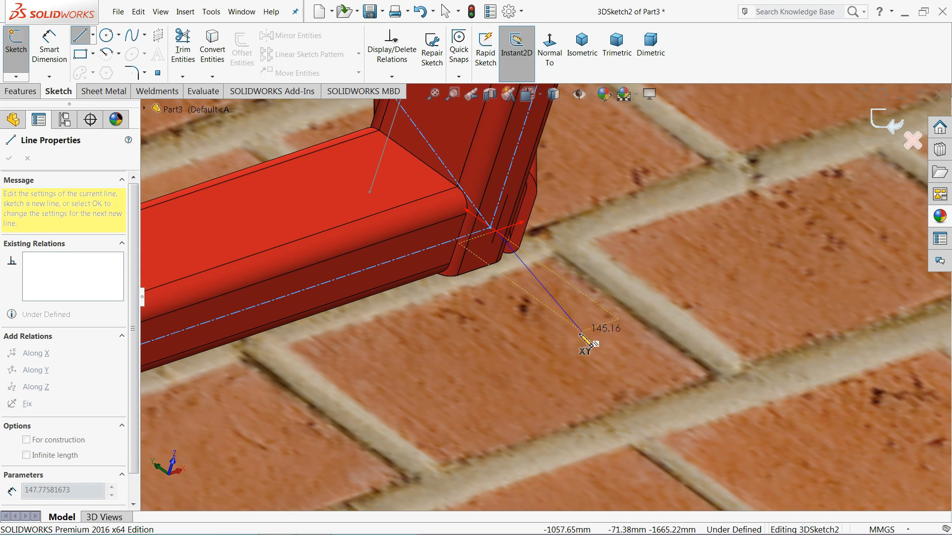
left_click(612, 316)
right_click(657, 322)
left_click(683, 331)
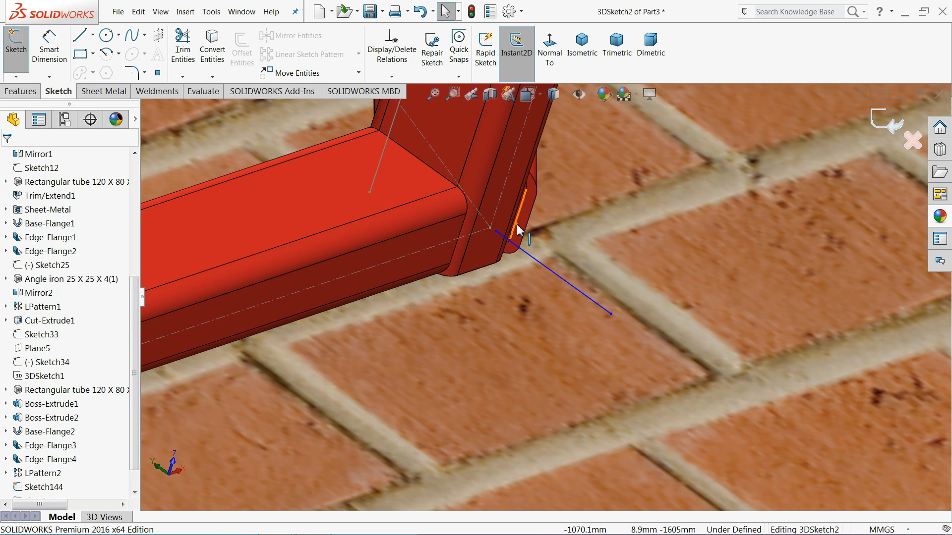
scroll(510, 243, "down", 5)
scroll(525, 248, "up", 10)
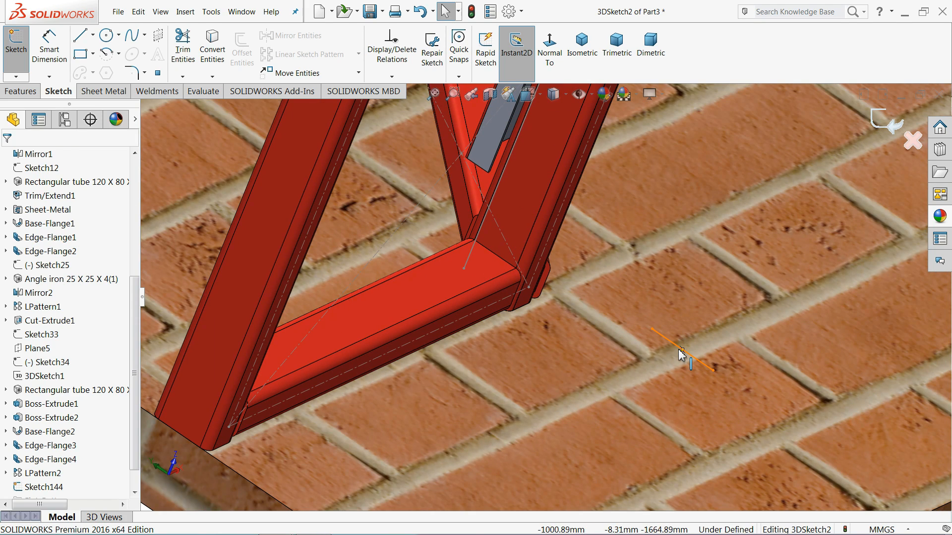
left_click(679, 350)
key("Delete")
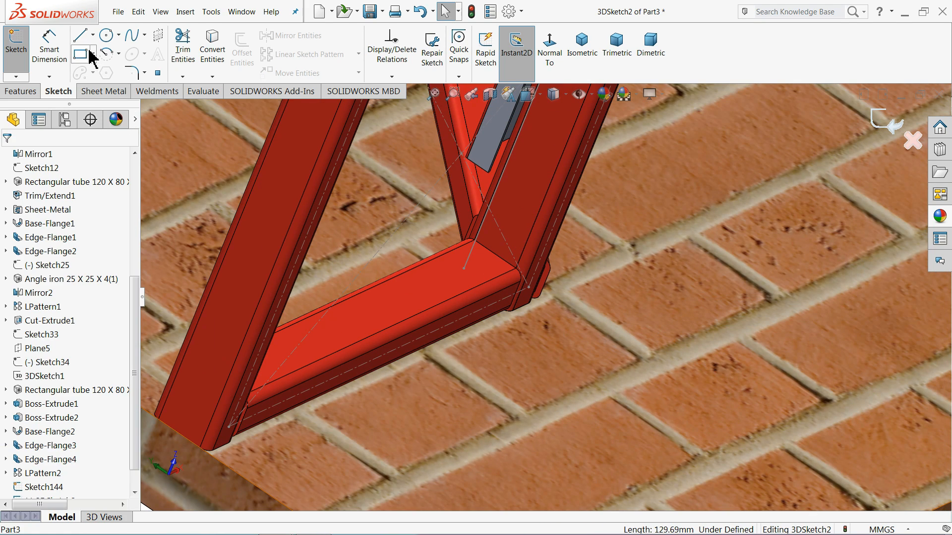
Sketch a line downward along Y from the rectangle's wall-side corner next to the long flight.
left_click(81, 34)
scroll(535, 322, "down", 4)
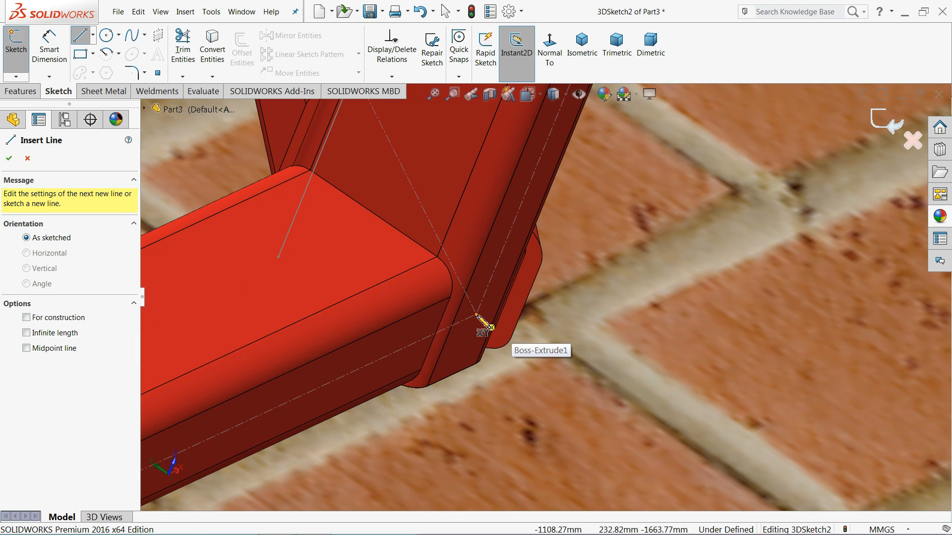
left_click(475, 314)
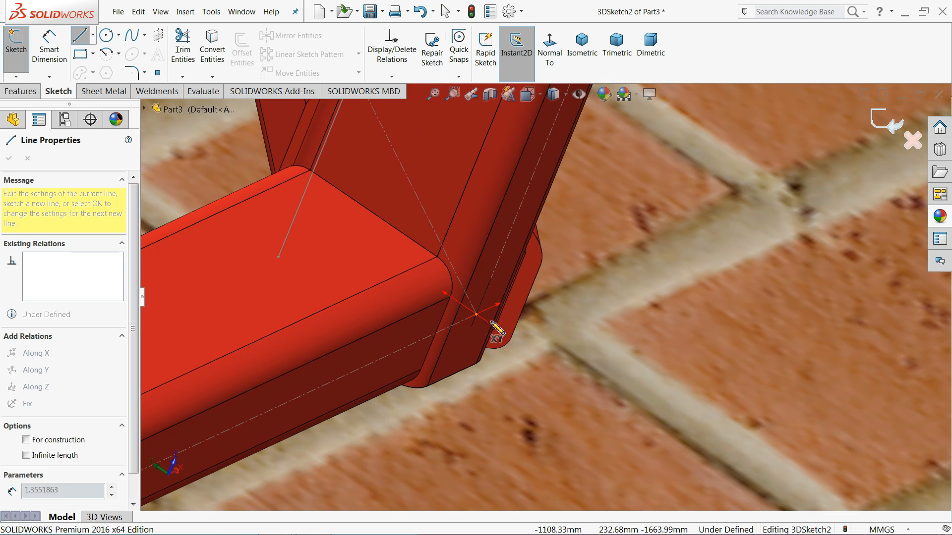
left_click(580, 385)
right_click(600, 353)
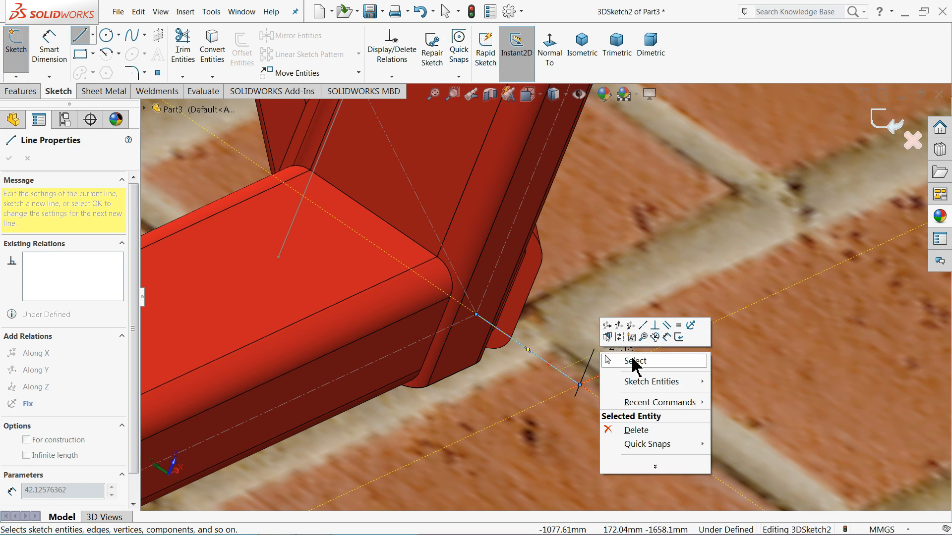
left_click(635, 361)
scroll(547, 330, "up", 6)
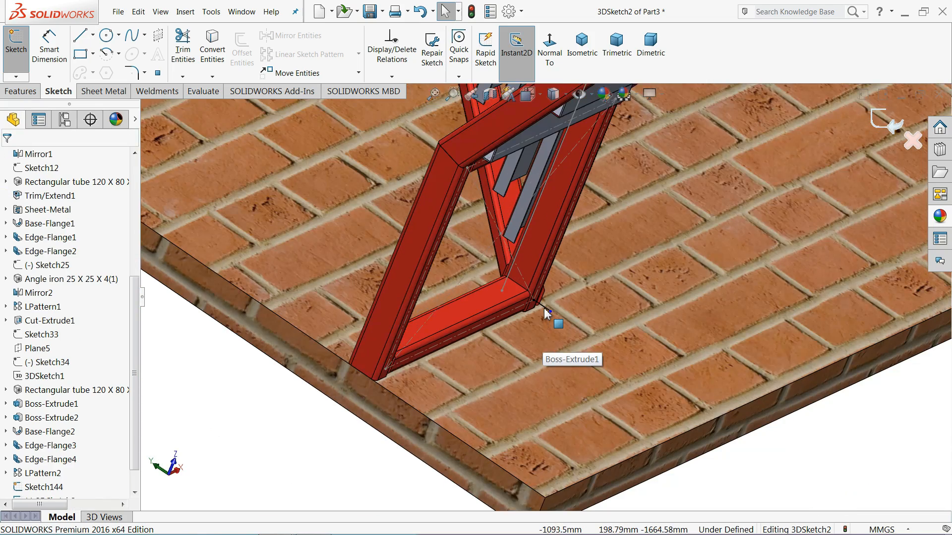
Sketch a line about 195 mm long downward along Y from the rectangle's outer corner on the long flight's side.
scroll(545, 311, "down", 6)
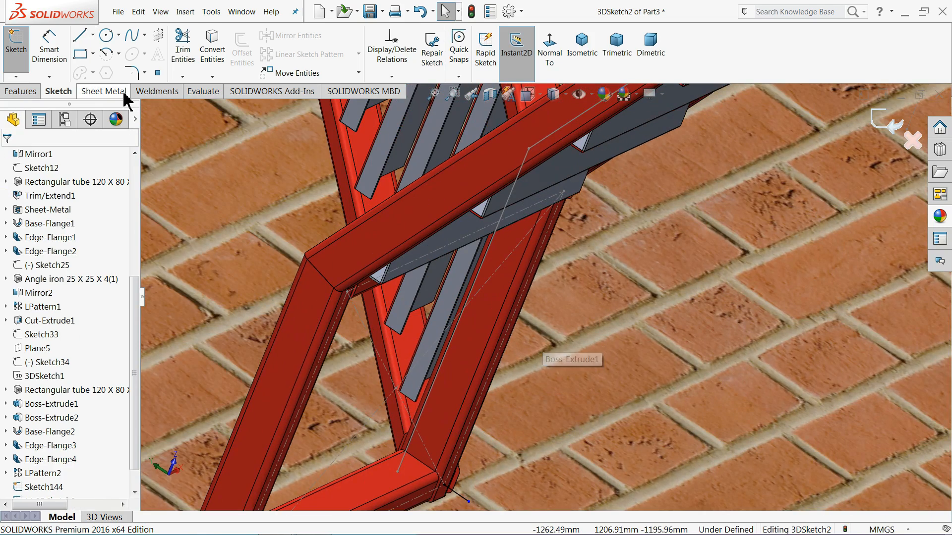
left_click(81, 35)
scroll(513, 217, "down", 4)
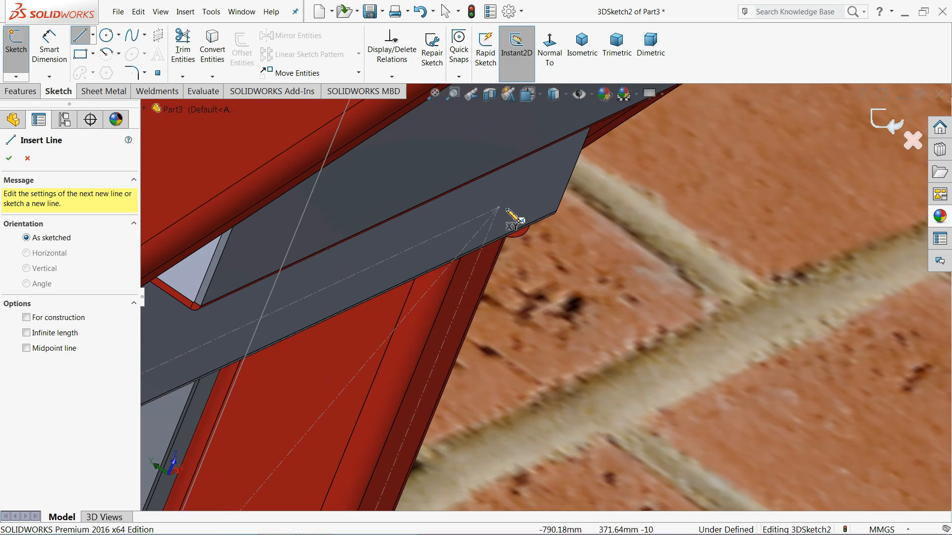
mouse_move(495, 263)
middle_mouse_down()
mouse_move(472, 213)
mouse_move(512, 199)
mouse_move(494, 215)
mouse_move(518, 217)
mouse_move(516, 194)
middle_mouse_up()
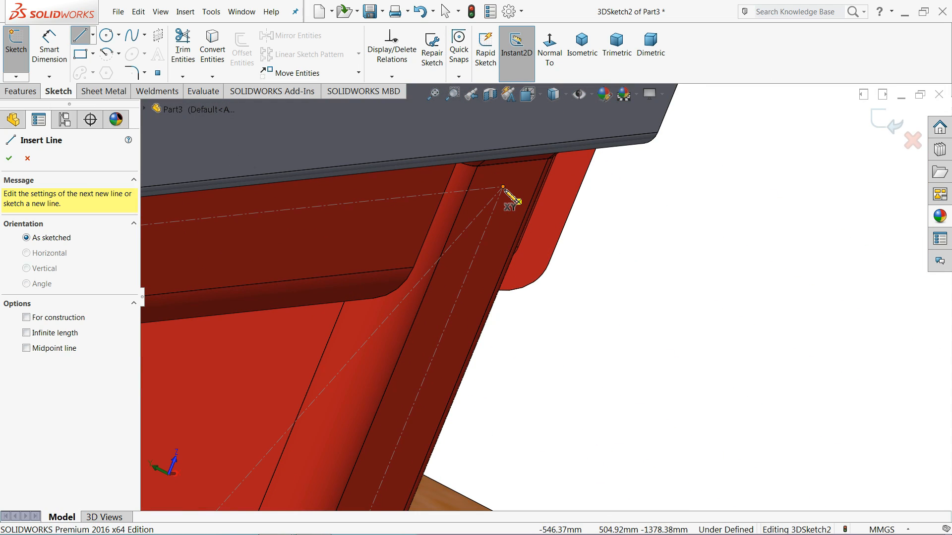
left_click(503, 187)
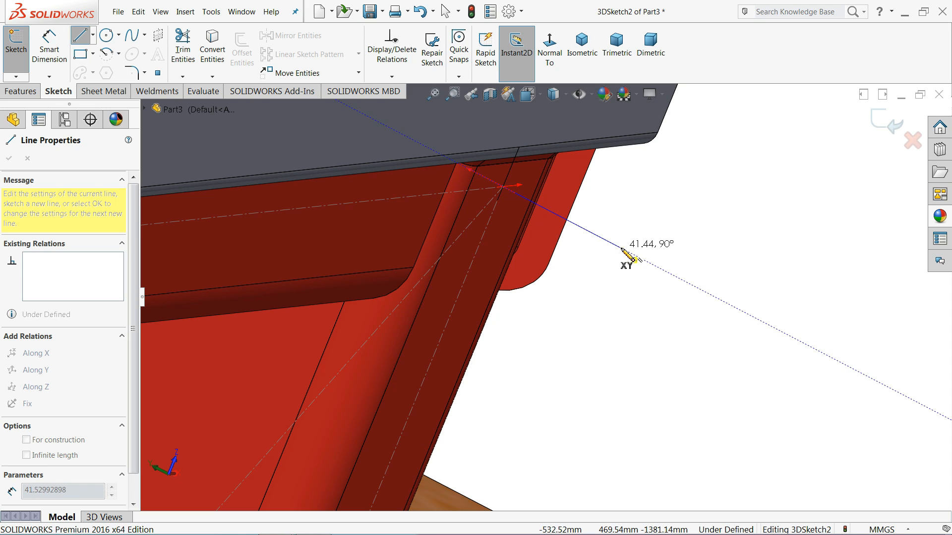
scroll(626, 268, "down", 5)
scroll(621, 294, "up", 10)
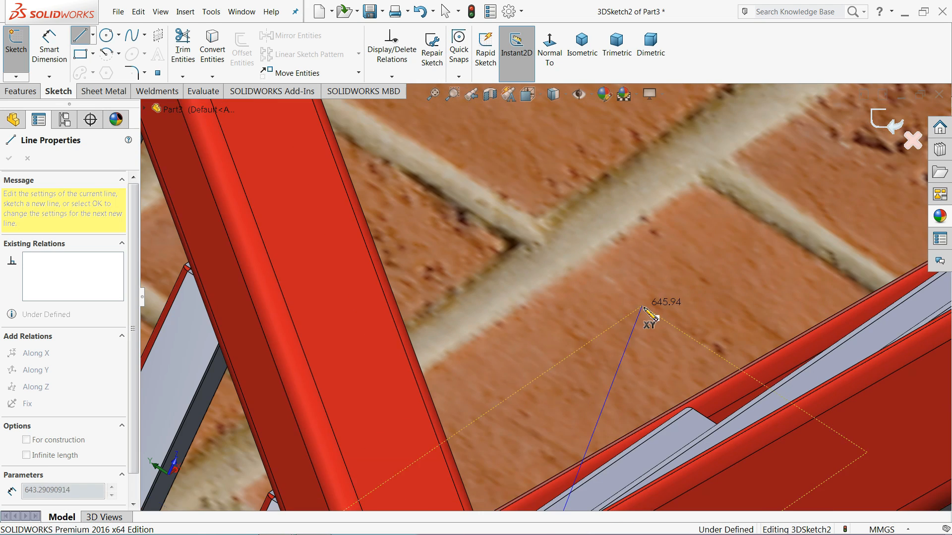
scroll(589, 364, "down", 5)
scroll(591, 369, "down", 2)
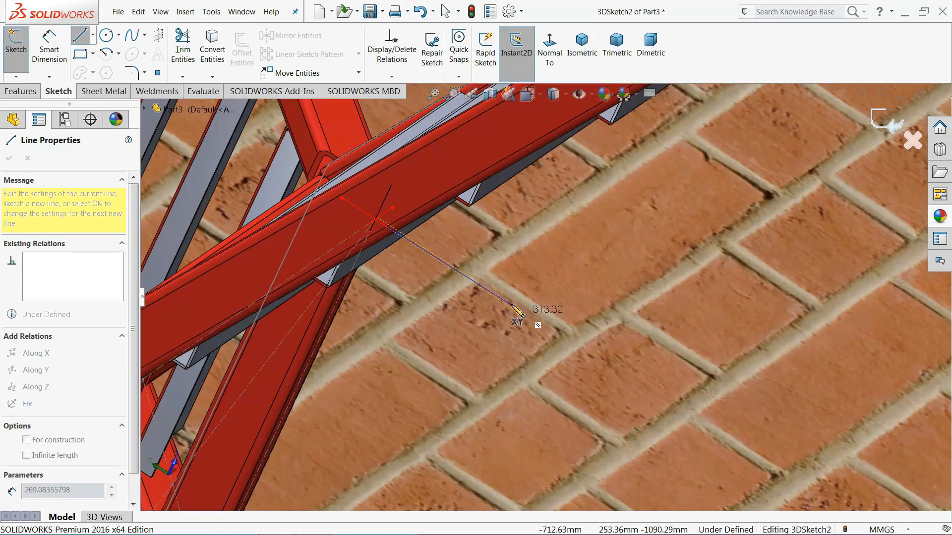
left_click(467, 279)
right_click(527, 271)
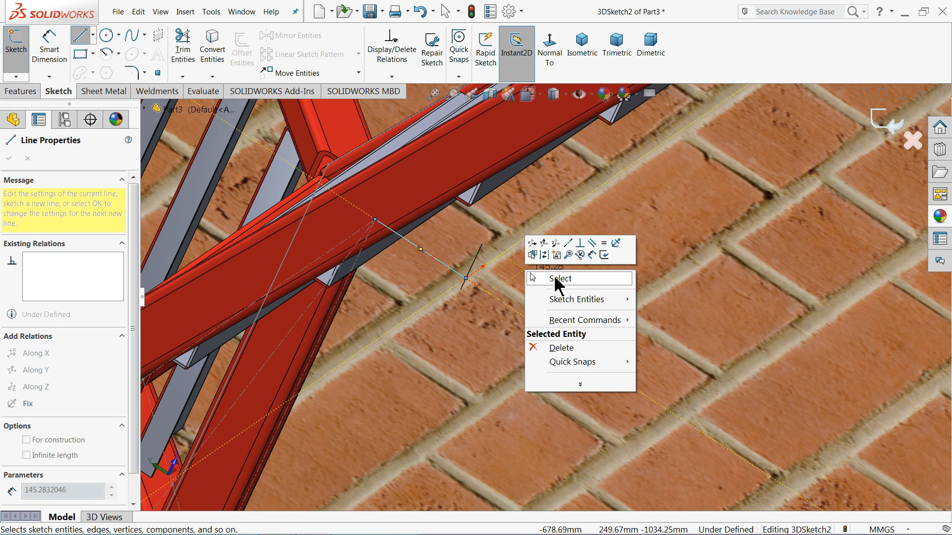
left_click(556, 276)
Sketch a line downward along Y from the rectangle's wall-side corner farthest from the long flight.
scroll(450, 285, "up", 4)
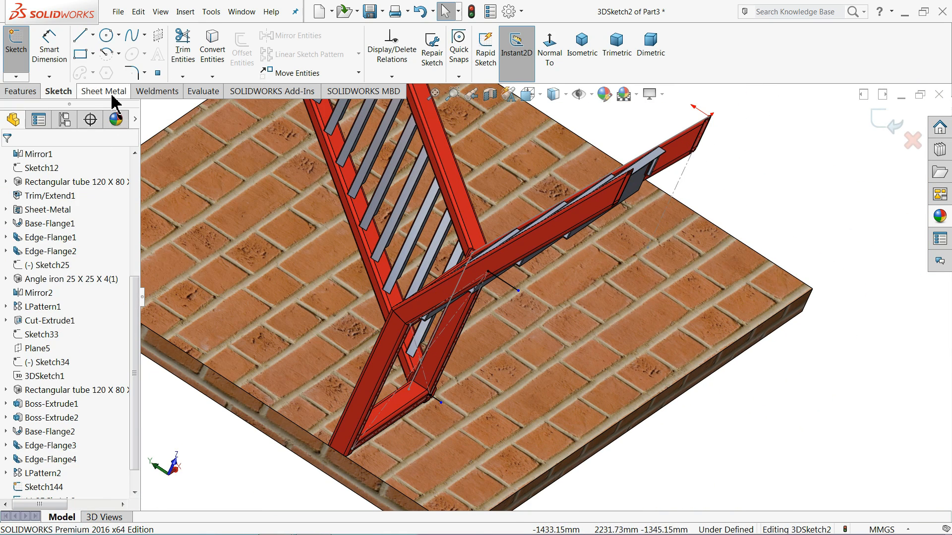
left_click(80, 36)
scroll(461, 335, "down", 3)
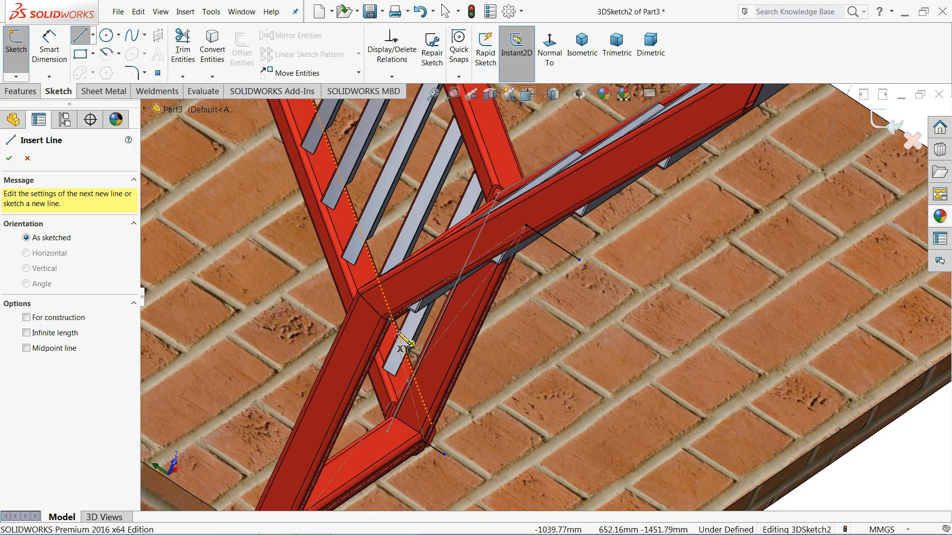
scroll(405, 342, "up", 5)
scroll(411, 349, "down", 3)
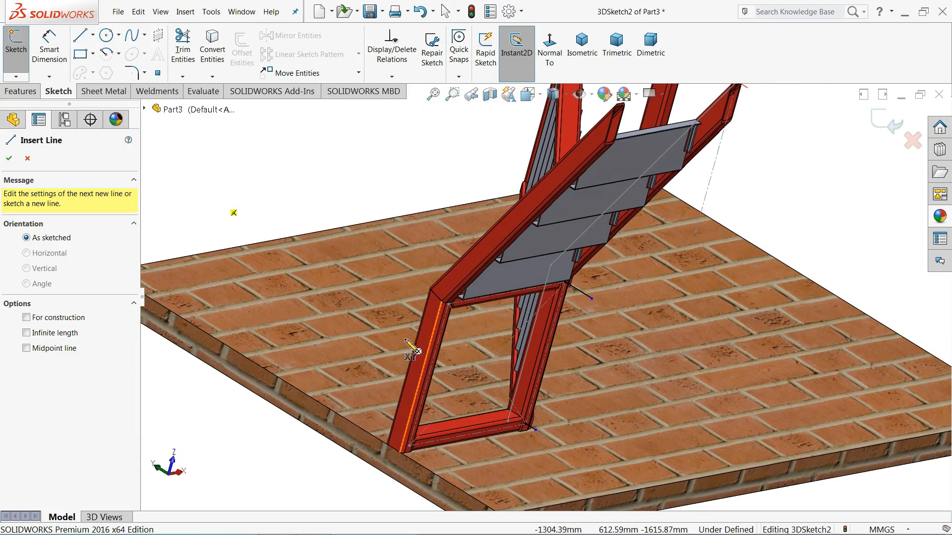
scroll(377, 367, "down", 5)
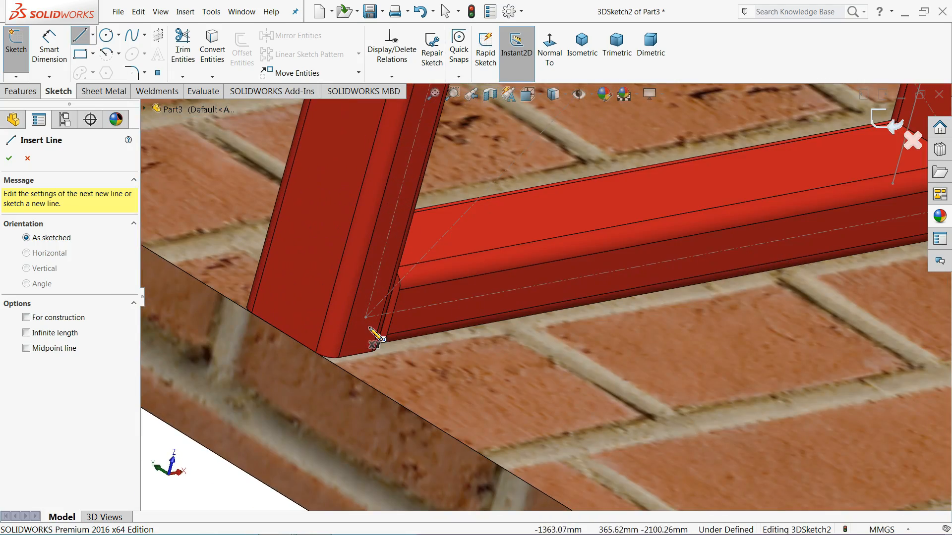
left_click(366, 318)
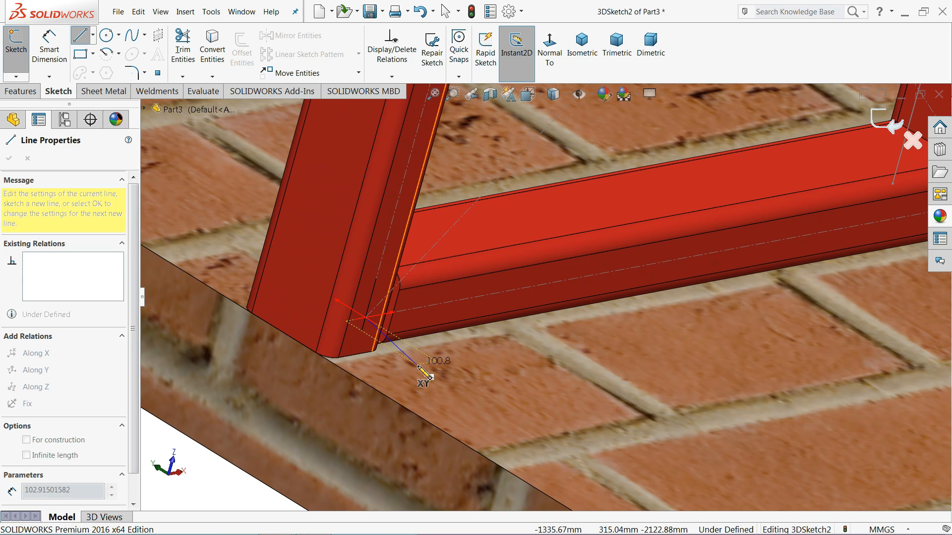
left_click(498, 400)
right_click(541, 382)
left_click(570, 390)
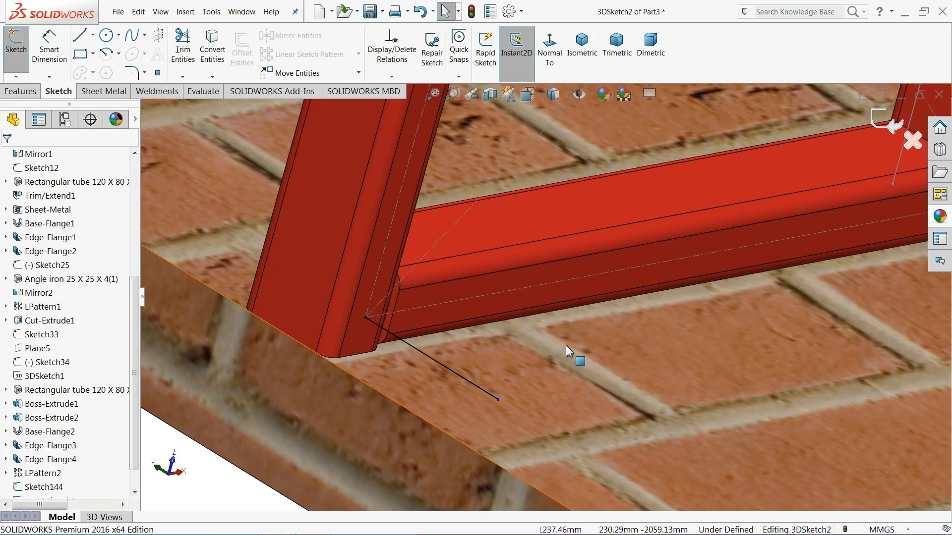
Sketch a line downward along Y from the rectangle's remaining corner, away from both the wall and the long flight.
scroll(568, 351, "up", 4)
left_click(81, 35)
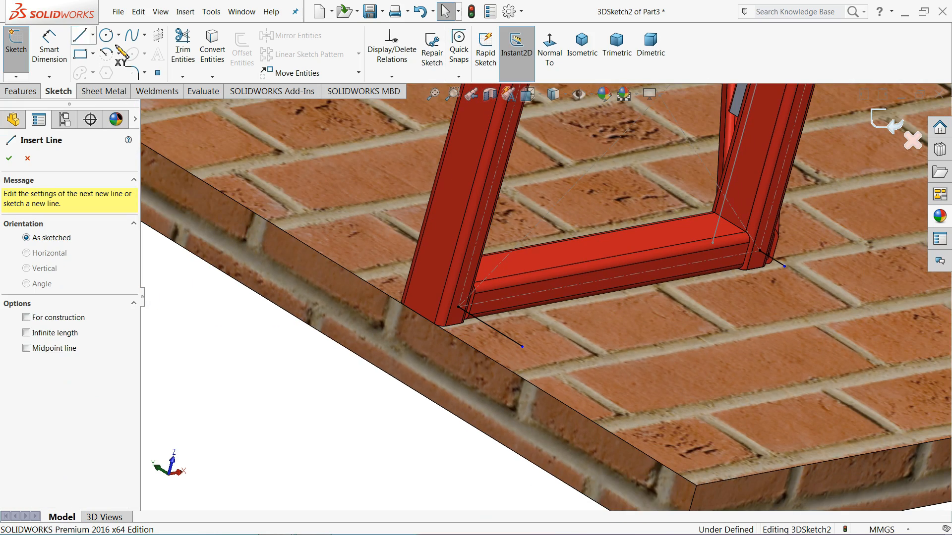
scroll(498, 133, "up", 6)
scroll(570, 166, "down", 8)
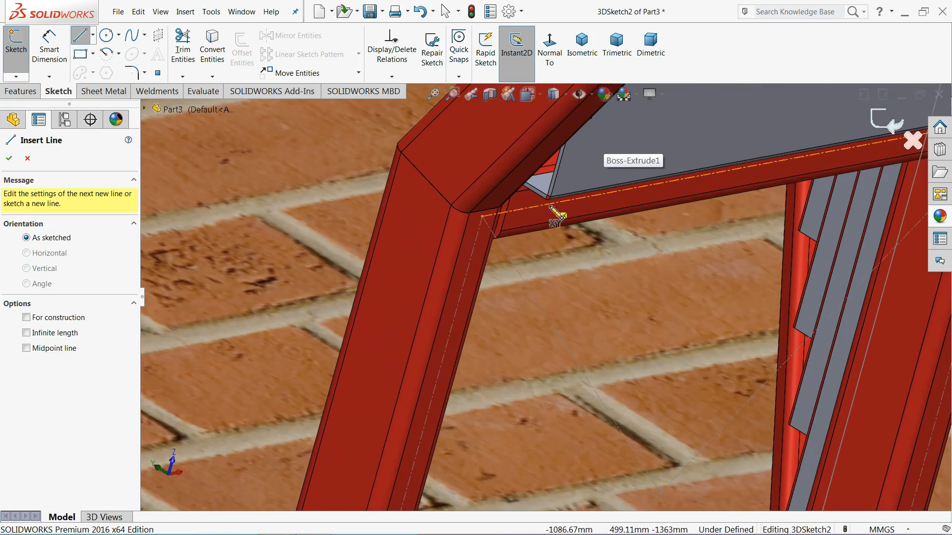
scroll(522, 246, "down", 2)
scroll(473, 237, "down", 1)
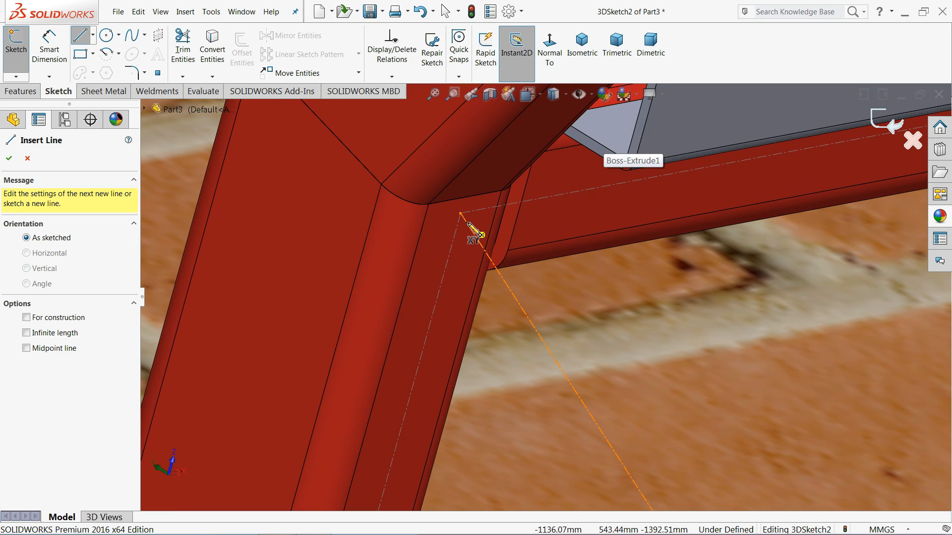
scroll(489, 260, "up", 2)
mouse_move(497, 234)
middle_mouse_down()
mouse_move(455, 214)
mouse_move(484, 243)
mouse_move(480, 233)
middle_mouse_up()
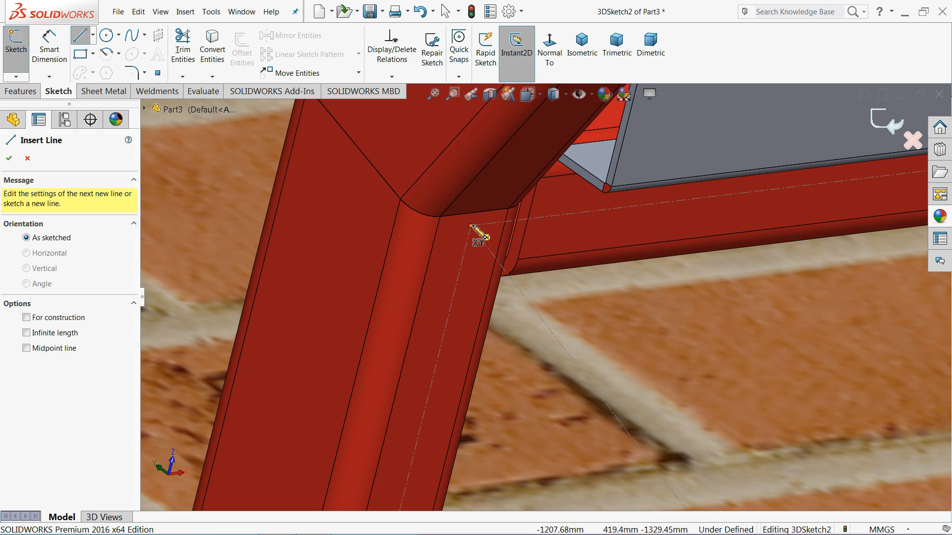
left_click(471, 226)
left_click(560, 289)
right_click(601, 287)
left_click(632, 295)
Make the four vertical lines under the landing frame's corners equal in length.
scroll(560, 298, "up", 5)
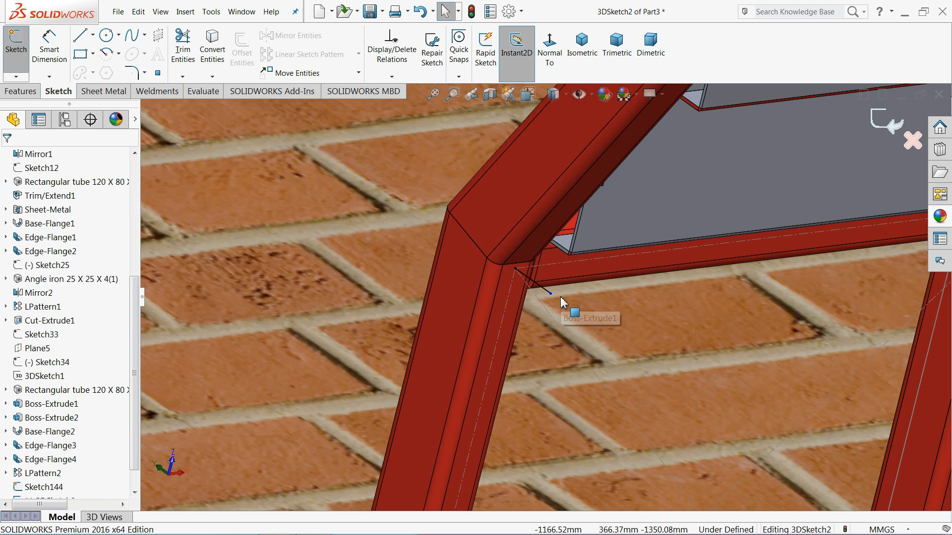
scroll(562, 303, "up", 6)
scroll(679, 286, "down", 6)
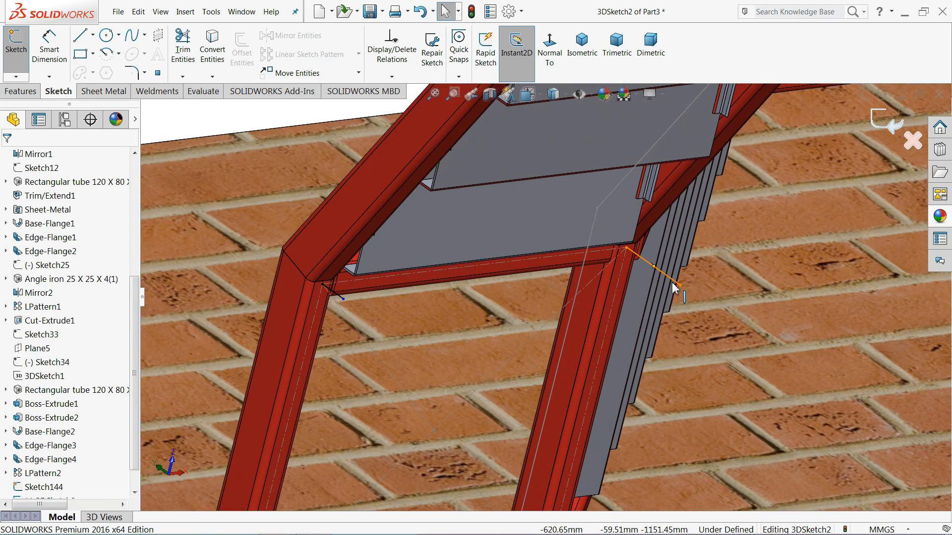
left_click(677, 287)
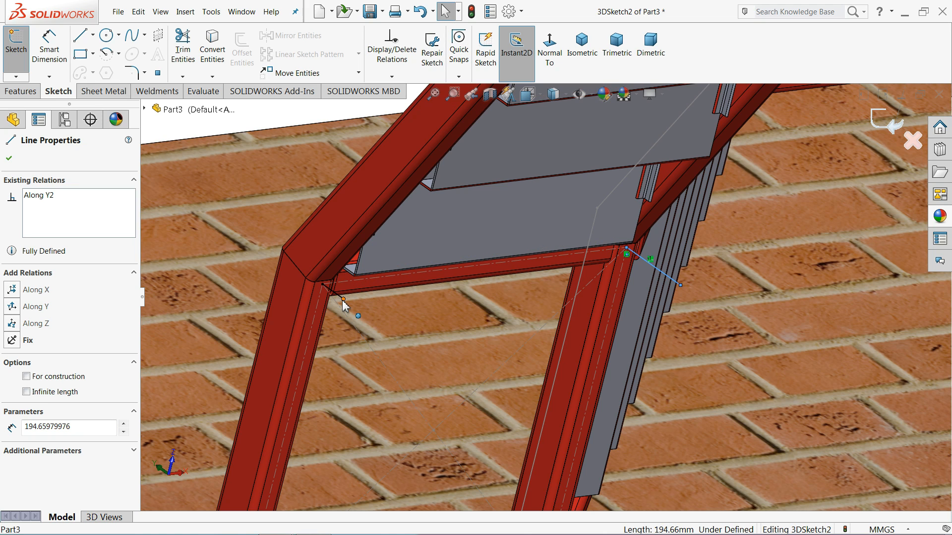
scroll(352, 310, "down", 5)
left_click(396, 291, "ctrl")
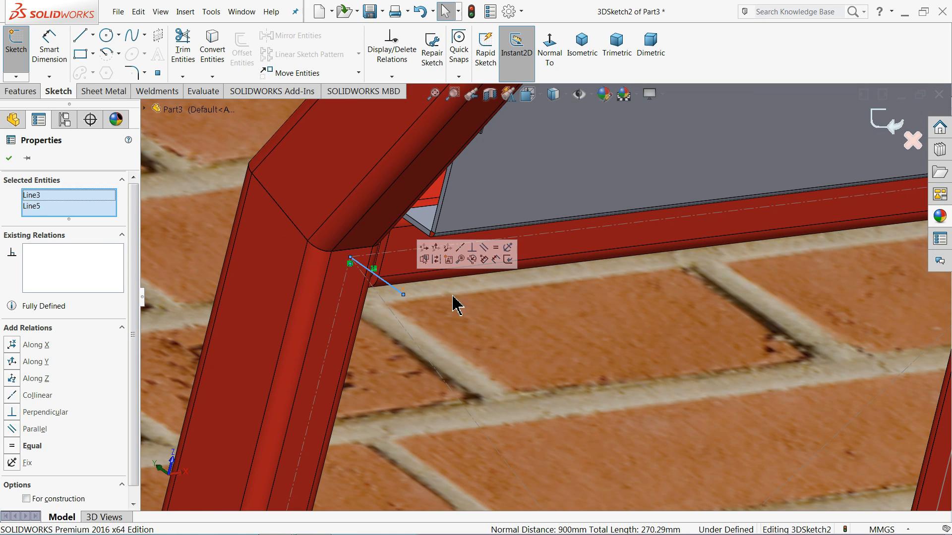
scroll(514, 322, "up", 8)
scroll(590, 377, "down", 8)
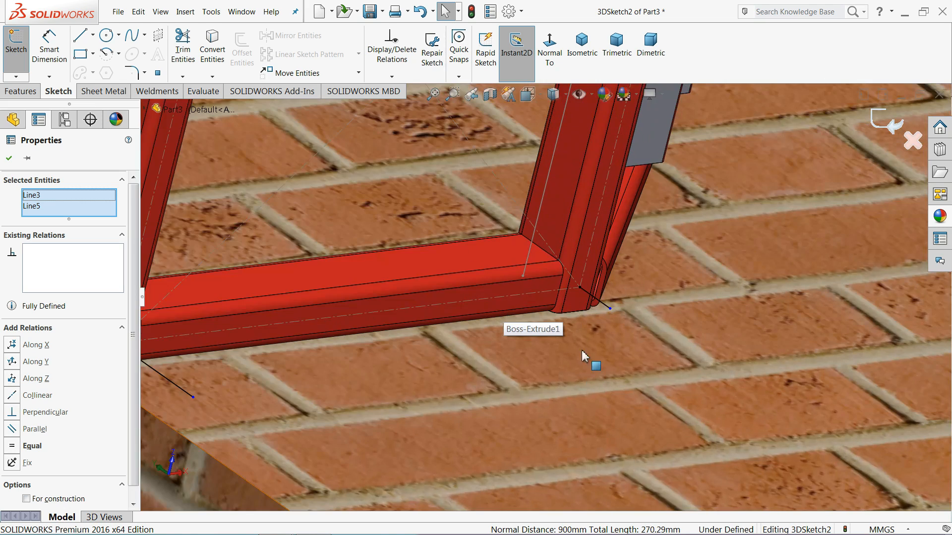
left_click(605, 303, "ctrl")
scroll(523, 324, "up", 6)
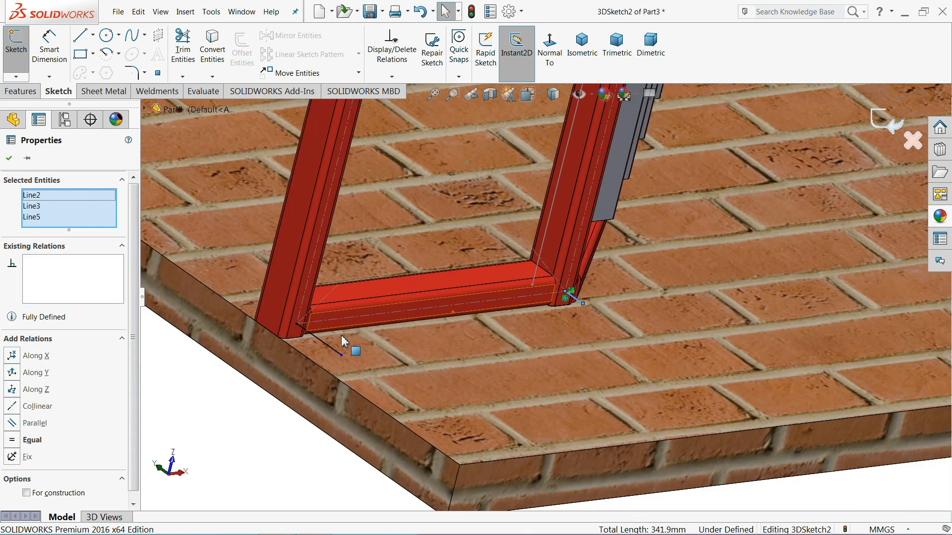
scroll(395, 346, "down", 6)
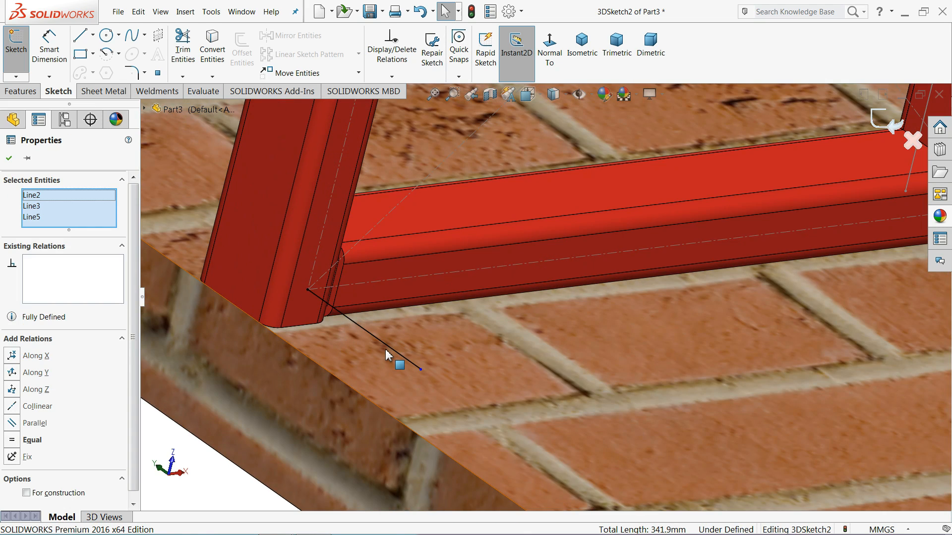
left_click(383, 344, "ctrl")
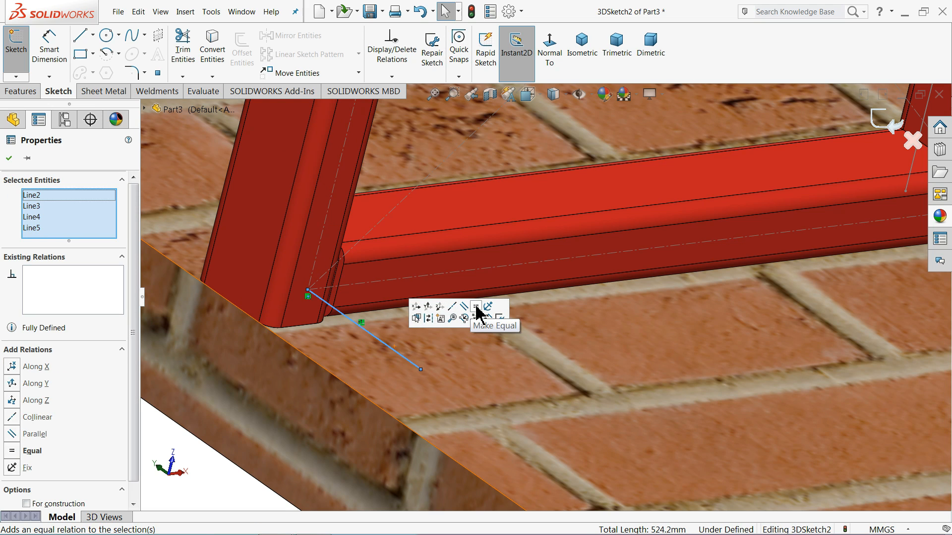
scroll(567, 227, "up", 5)
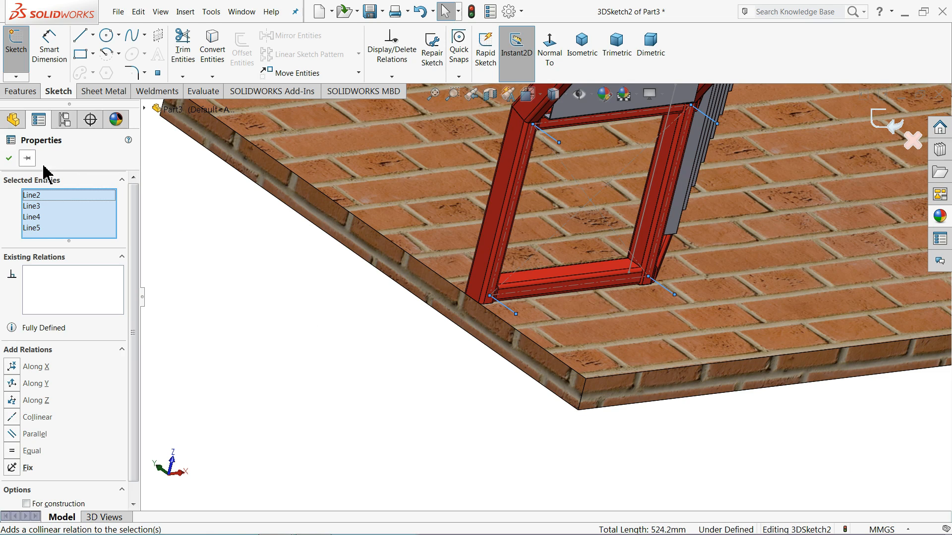
left_click(6, 160)
Dimension the line under the outer corner beside the short flight to 710 mm and finish the 3D sketch.
left_click(53, 47)
middle_click_drag(507, 144, 545, 184)
scroll(545, 186, "down", 3)
left_click(566, 212)
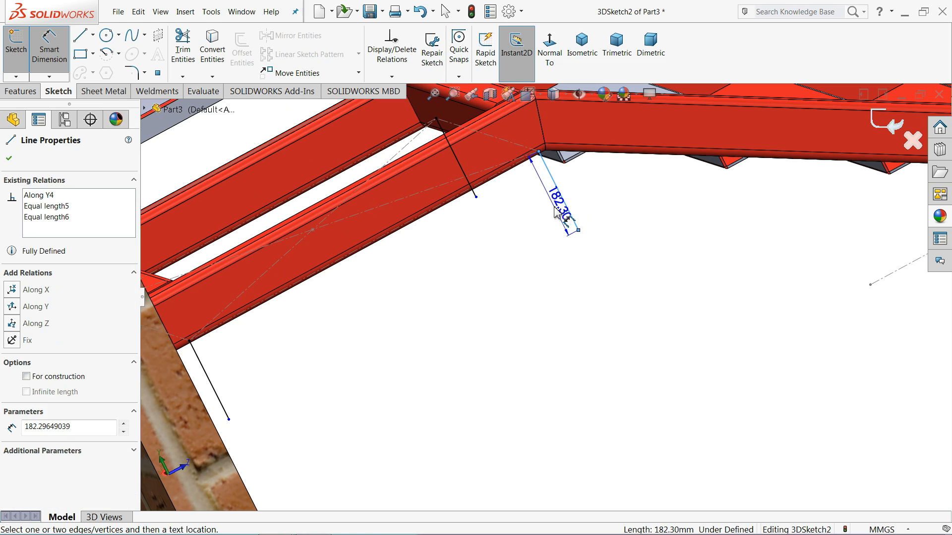
left_click(540, 214)
type("710")
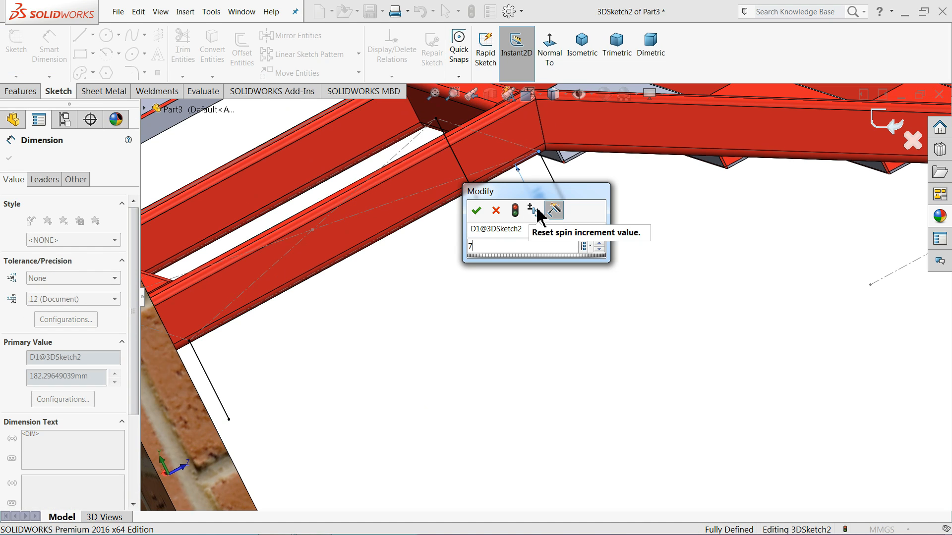
key("Return")
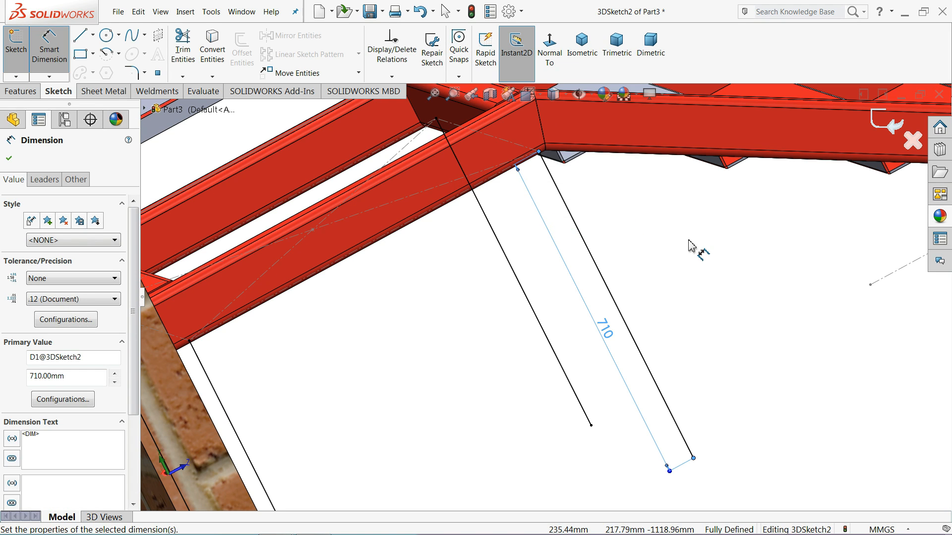
scroll(690, 247, "up", 5)
mouse_move(680, 277)
middle_mouse_down()
mouse_move(617, 315)
mouse_move(643, 333)
middle_mouse_up()
left_click(615, 319)
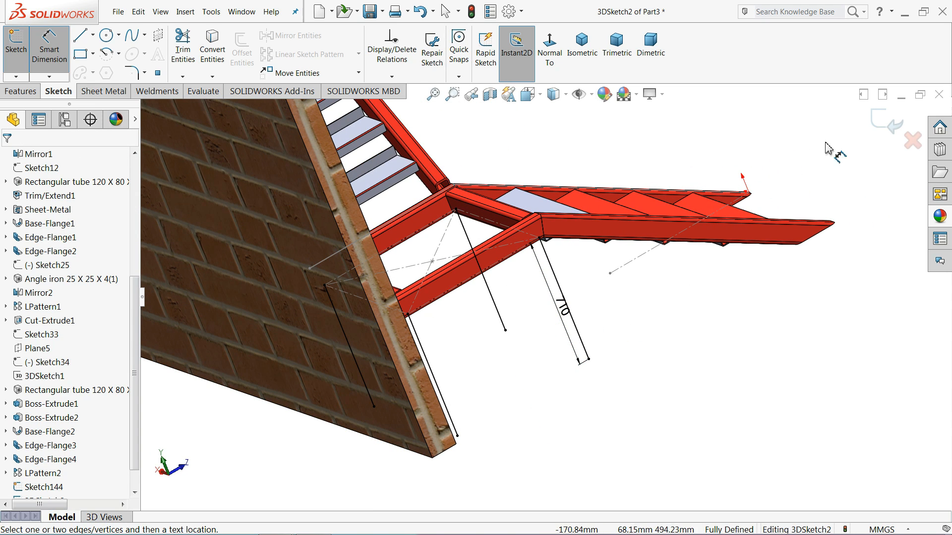
left_click(886, 123)
Examine the whole staircase and the leg lines under the landing from several angles.
mouse_move(771, 144)
middle_mouse_down()
mouse_move(602, 200)
mouse_move(549, 198)
mouse_move(505, 284)
mouse_move(525, 319)
mouse_move(317, 329)
mouse_move(280, 311)
middle_mouse_up()
scroll(265, 306, "up", 3)
scroll(367, 300, "down", 3)
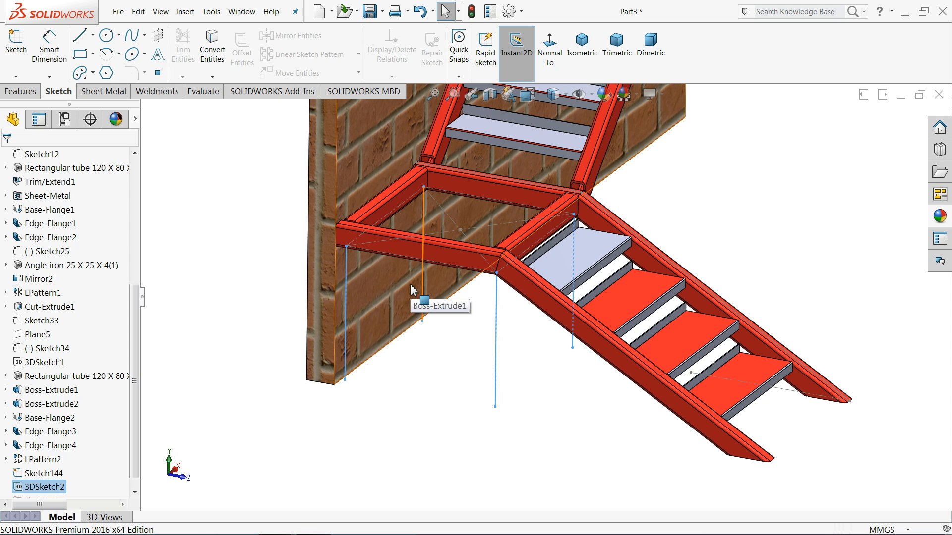
scroll(463, 319, "up", 5)
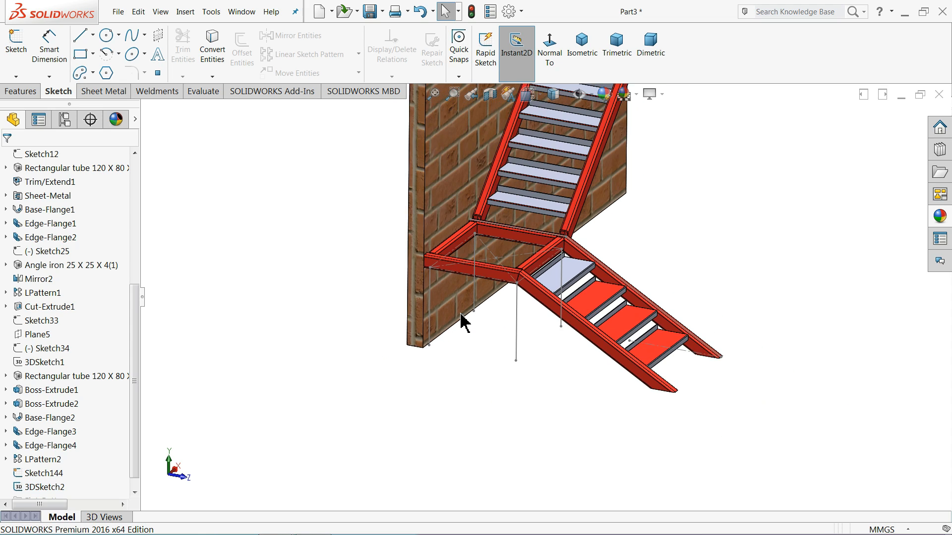
scroll(570, 263, "down", 5)
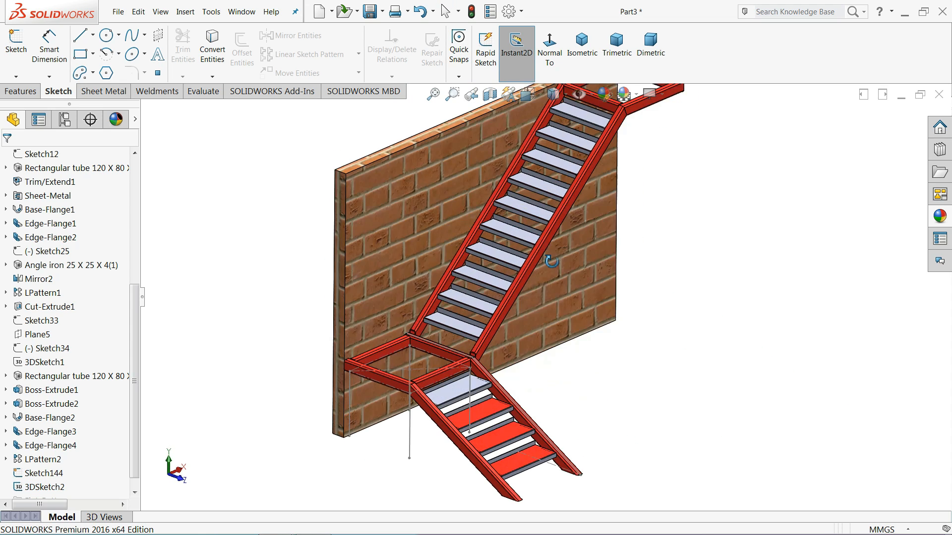
scroll(550, 282, "down", 2)
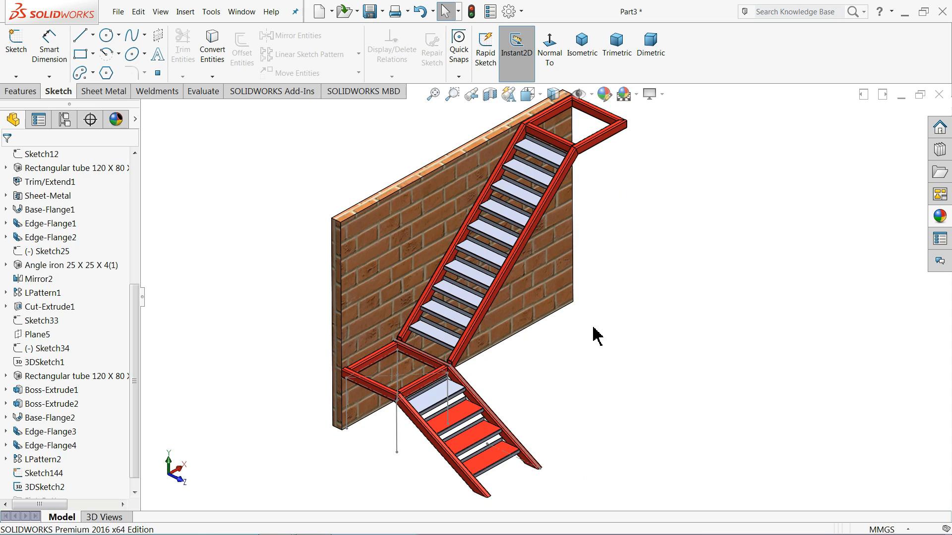
On the landing frame's top face, sketch a corner rectangle between diagonally opposite corners, following the tubes' centrelines.
scroll(664, 253, "down", 2)
scroll(459, 399, "down", 3)
scroll(410, 378, "down", 3)
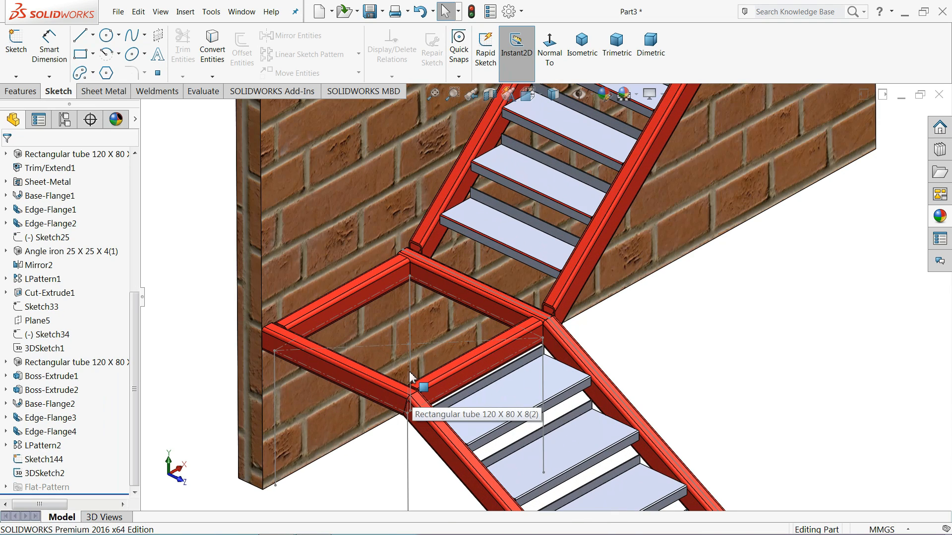
scroll(350, 332, "down", 3)
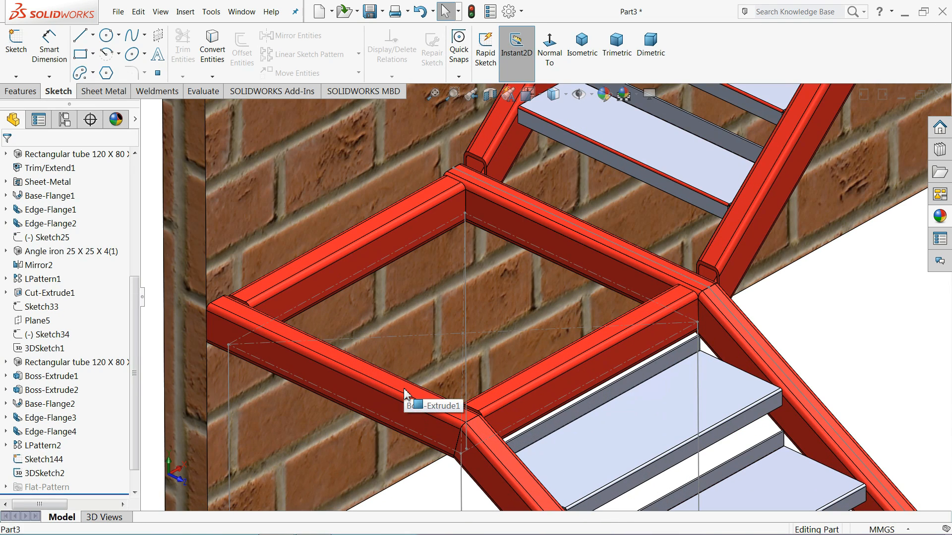
left_click(405, 390)
left_click(446, 371)
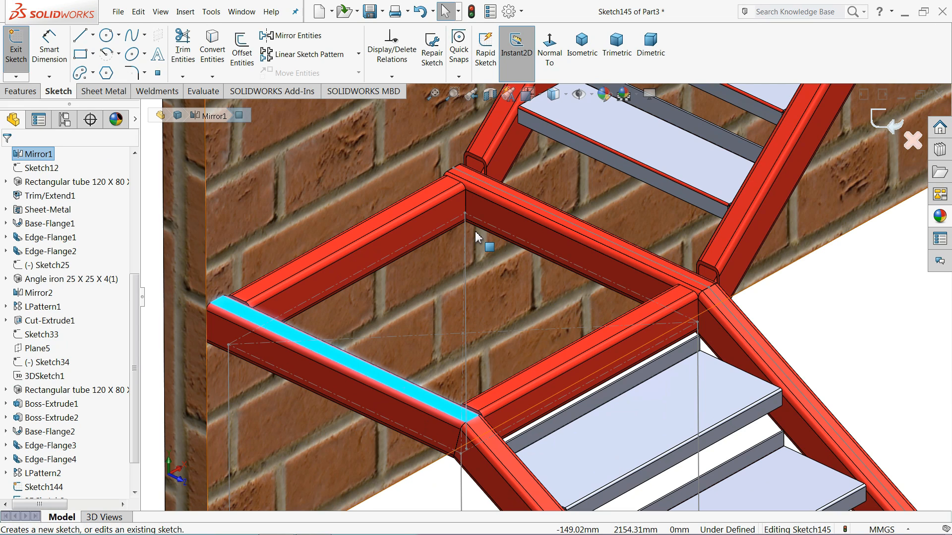
left_click(547, 49)
scroll(425, 234, "down", 4)
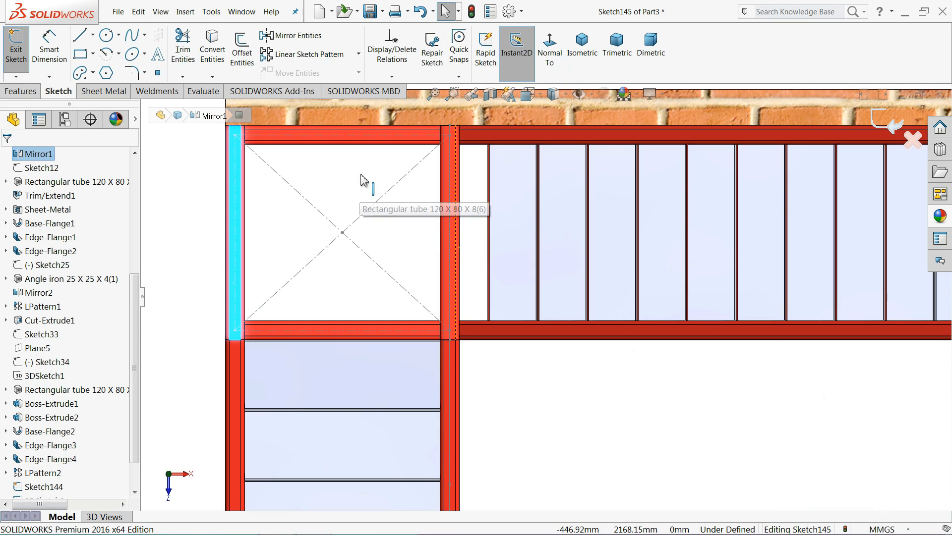
left_click(80, 53)
scroll(323, 168, "down", 3)
scroll(317, 159, "up", 2)
scroll(324, 163, "down", 5)
left_click(393, 148)
scroll(397, 158, "up", 5)
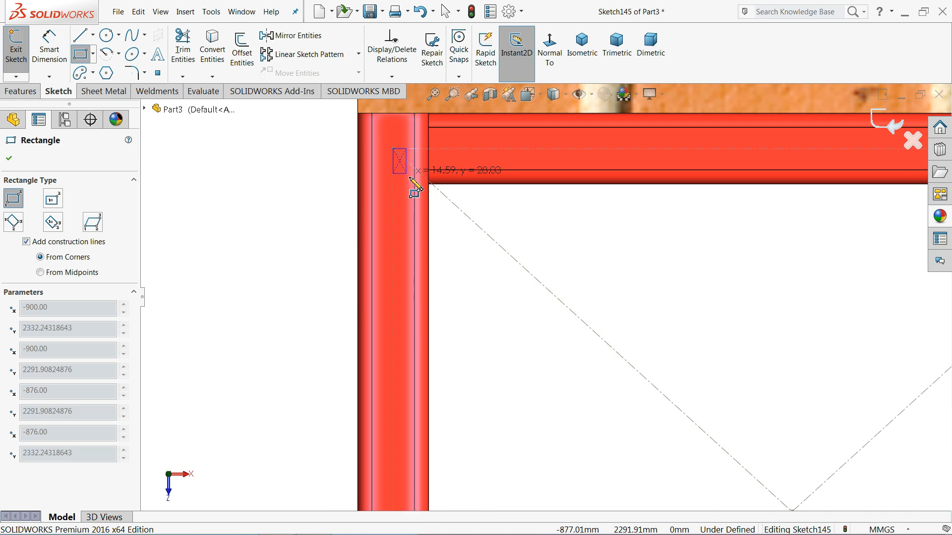
scroll(693, 440, "down", 3)
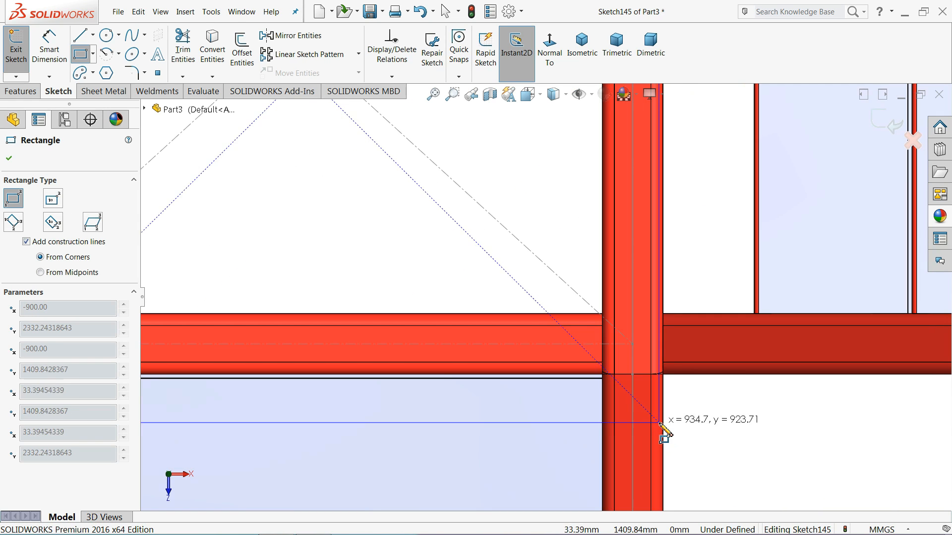
left_click(633, 344)
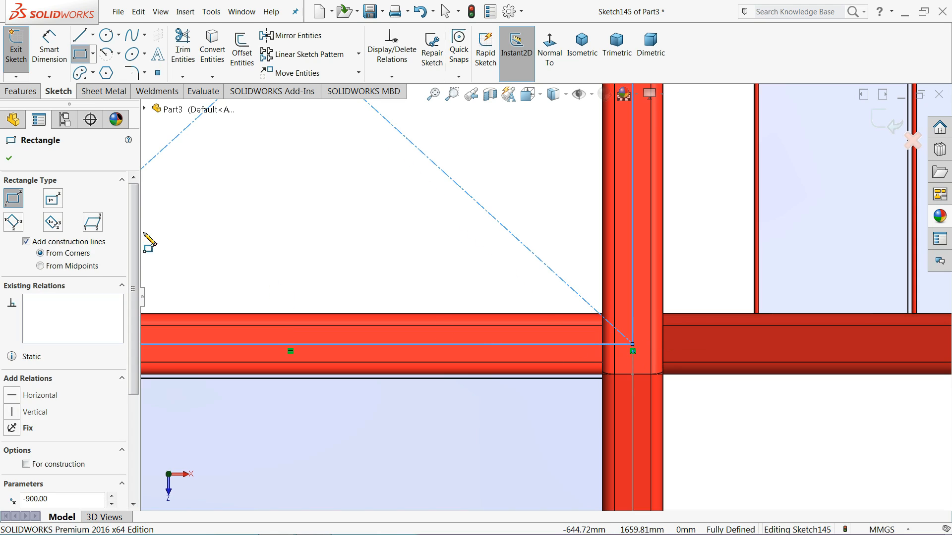
Extrude the rectangle with a blind depth of 5 mm to form the landing plate.
left_click(25, 92)
left_click(30, 67)
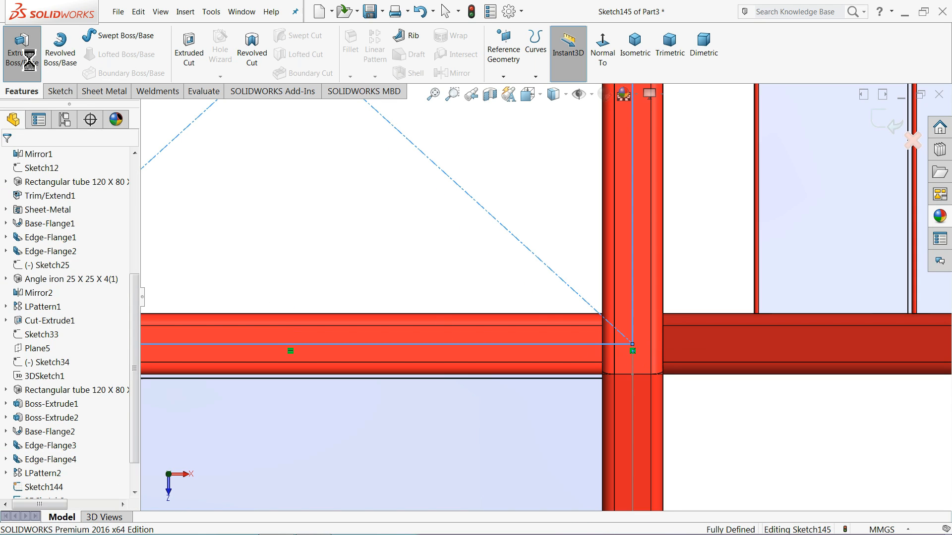
type("5")
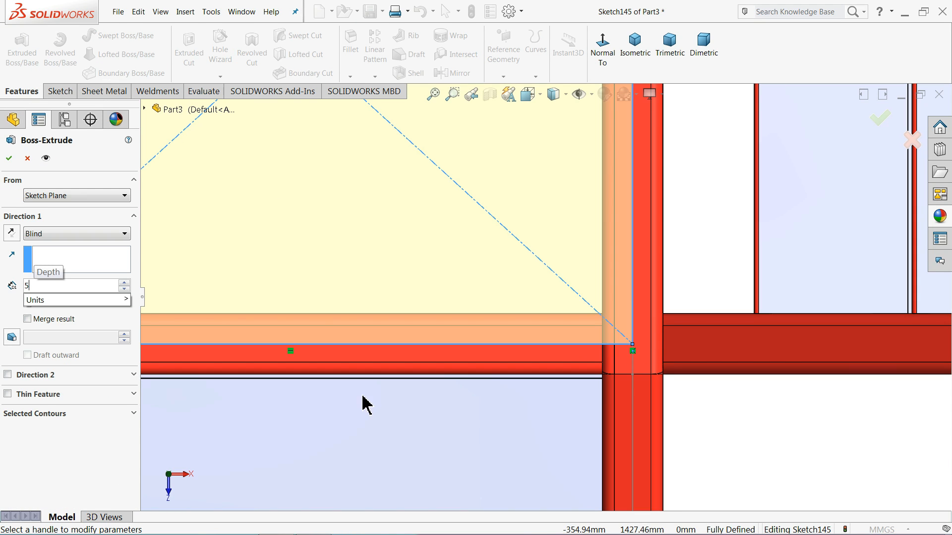
key("Return")
scroll(537, 323, "up", 5)
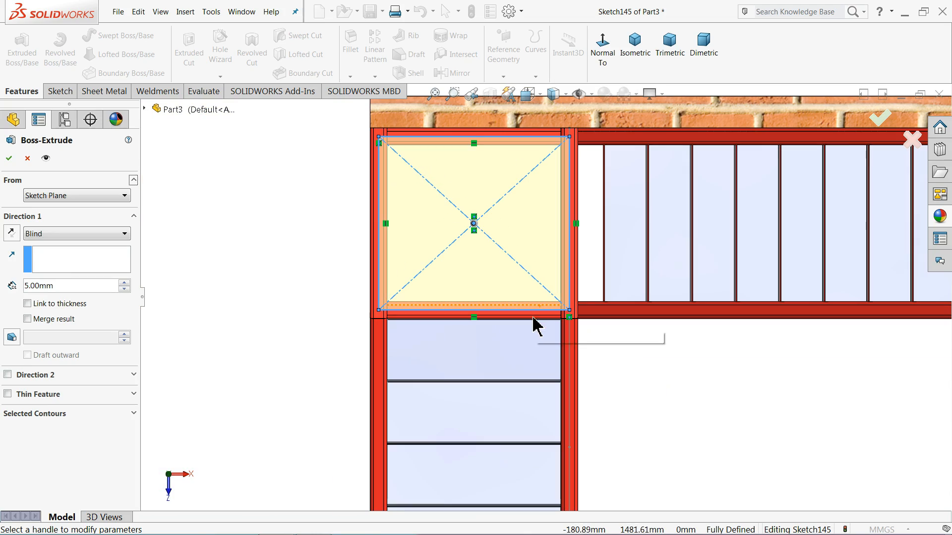
middle_click_drag(496, 334, 476, 261)
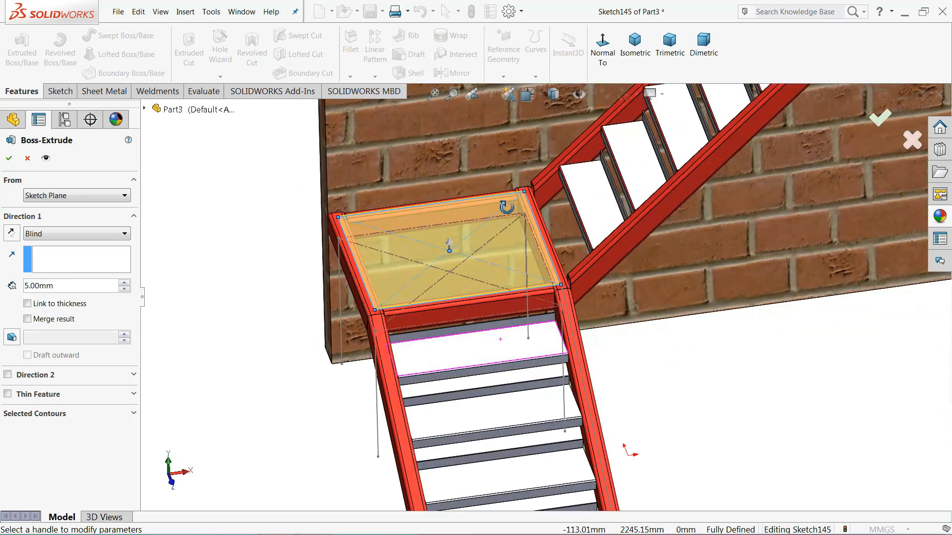
scroll(475, 258, "down", 3)
left_click(9, 158)
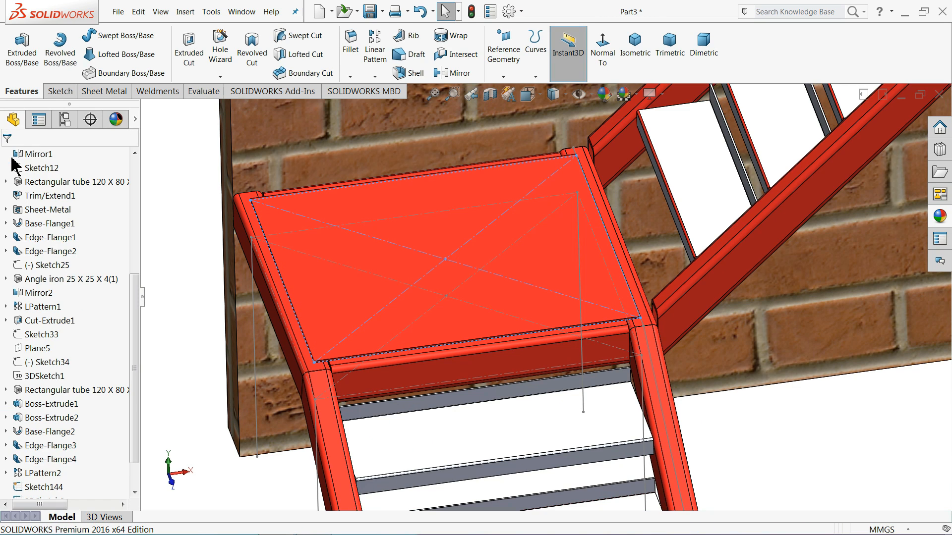
Apply the solid Yellow appearance to the extruded landing plate.
scroll(133, 449, "down", 1)
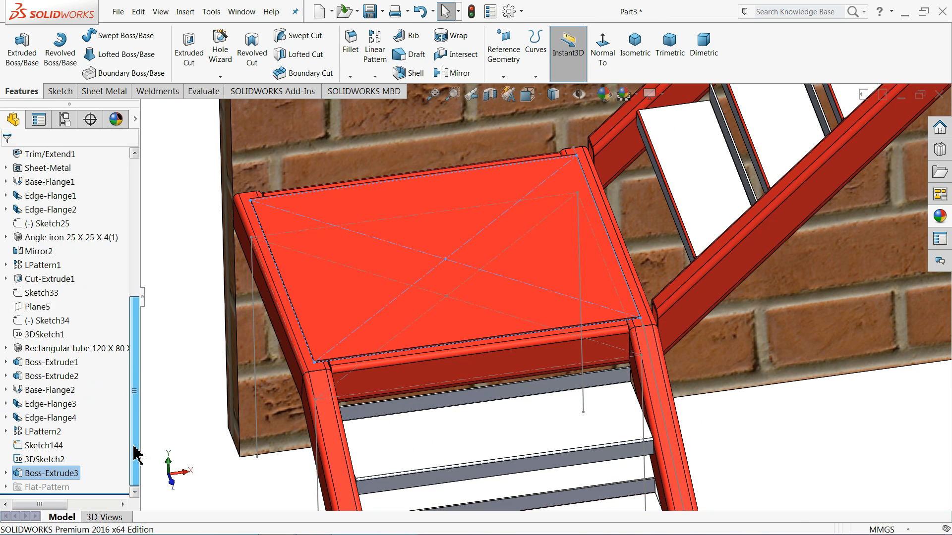
left_click(55, 473)
left_click(55, 473)
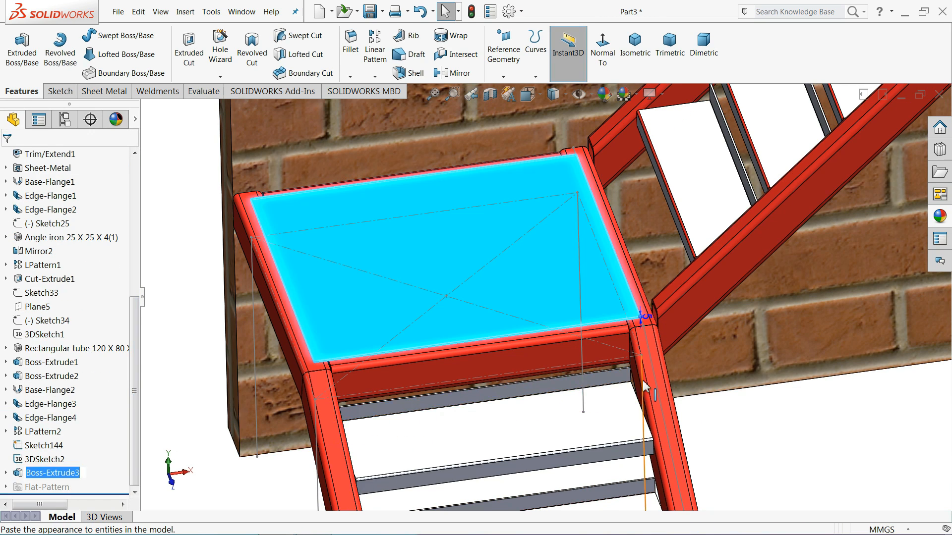
left_click(940, 218)
scroll(859, 213, "down", 3)
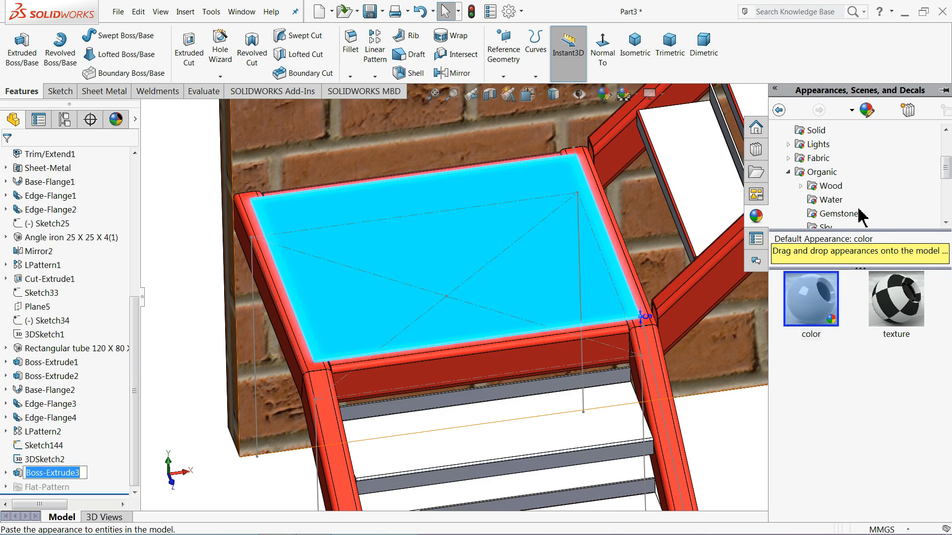
left_click(828, 141)
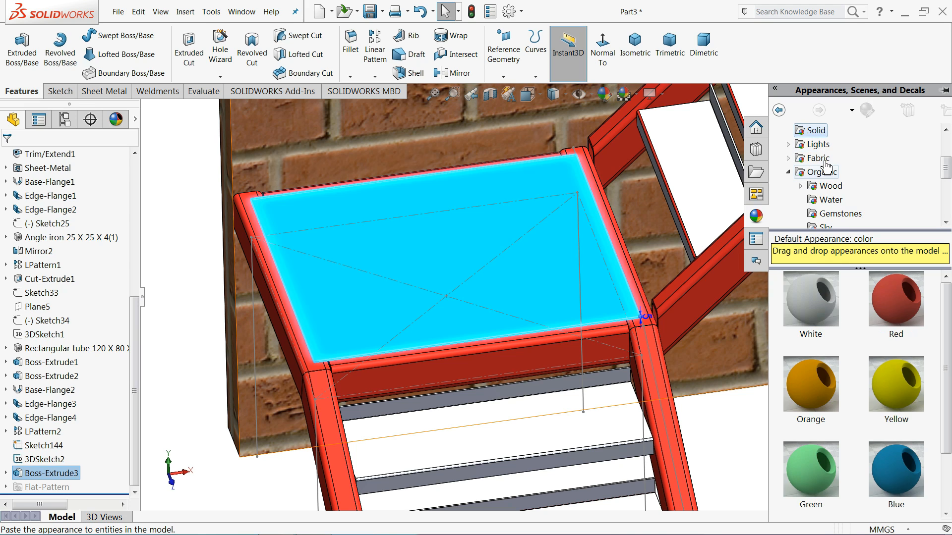
double_click(891, 385)
scroll(545, 323, "up", 3)
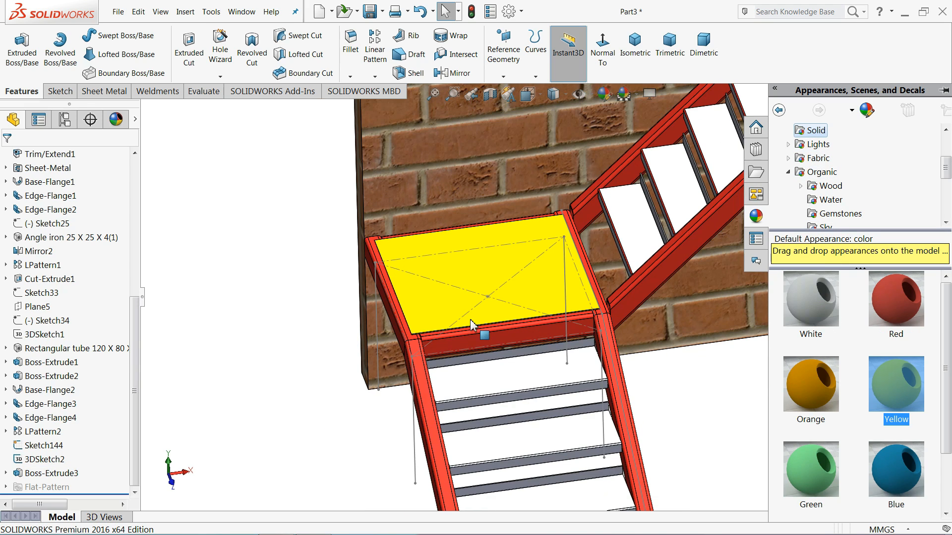
scroll(441, 293, "up", 2)
scroll(461, 327, "up", 3)
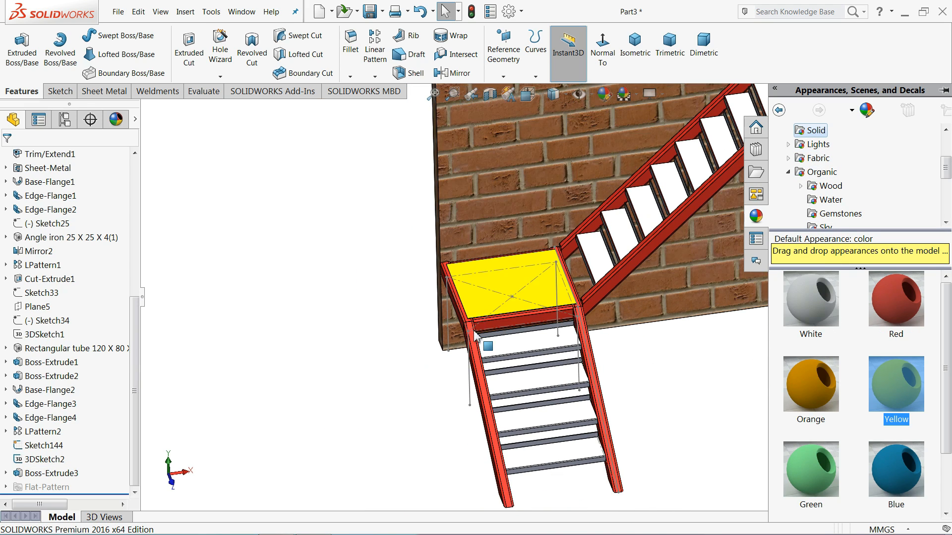
Start a sketch on the top face of the upper landing frame's end tube and view it face-on.
scroll(474, 331, "up", 1)
left_click(407, 323)
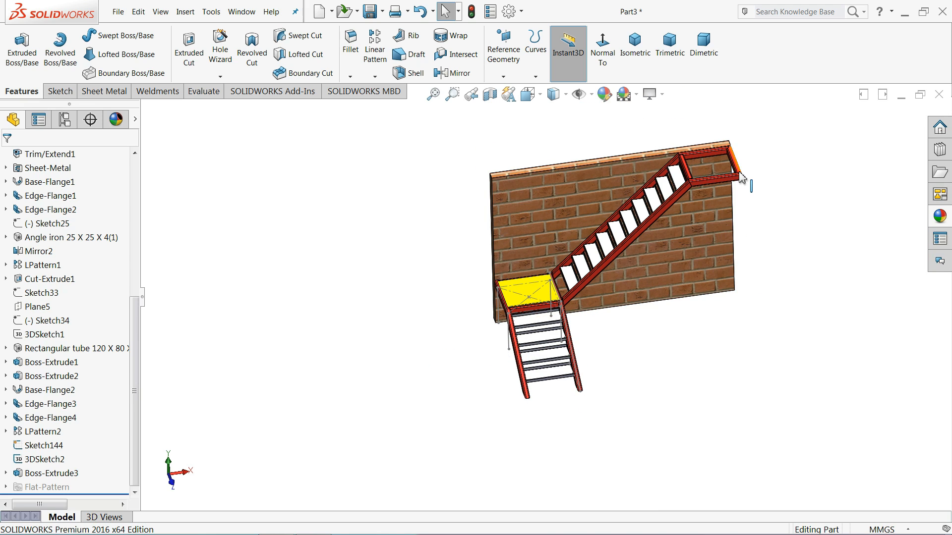
scroll(738, 171, "down", 4)
scroll(665, 174, "down", 5)
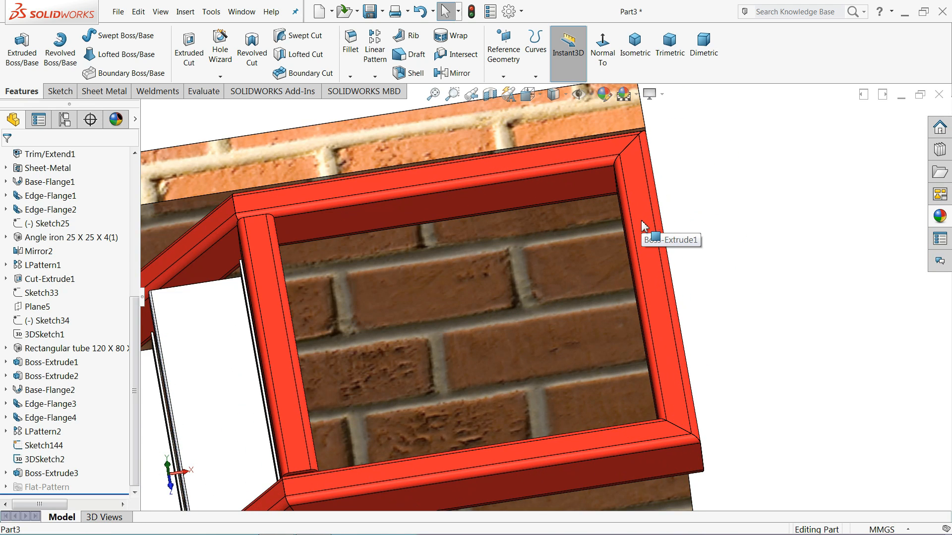
left_click(639, 226)
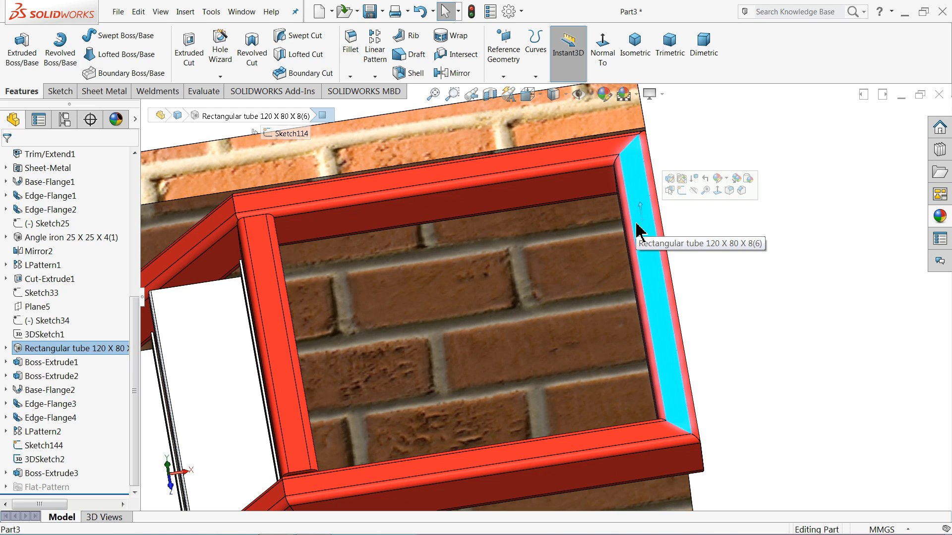
left_click(35, 323)
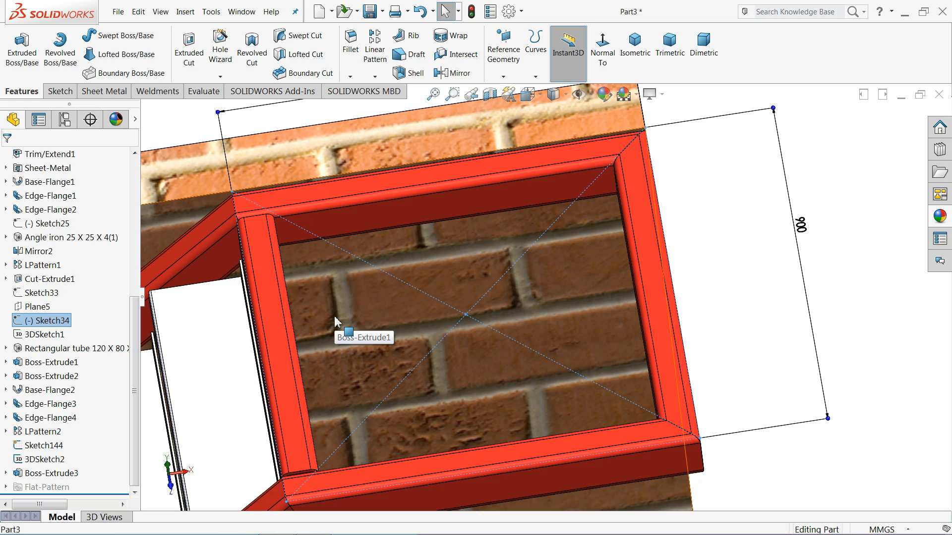
left_click(653, 247)
left_click(692, 214)
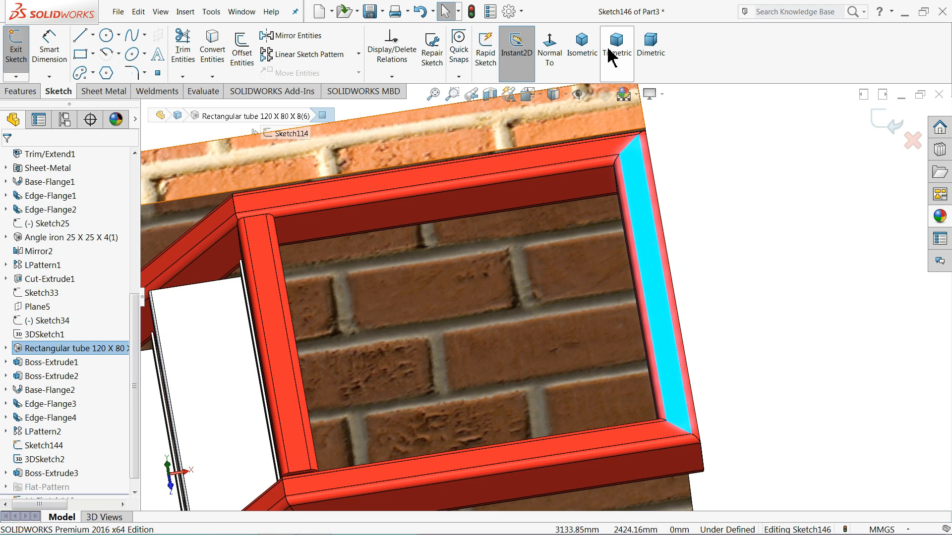
left_click(553, 55)
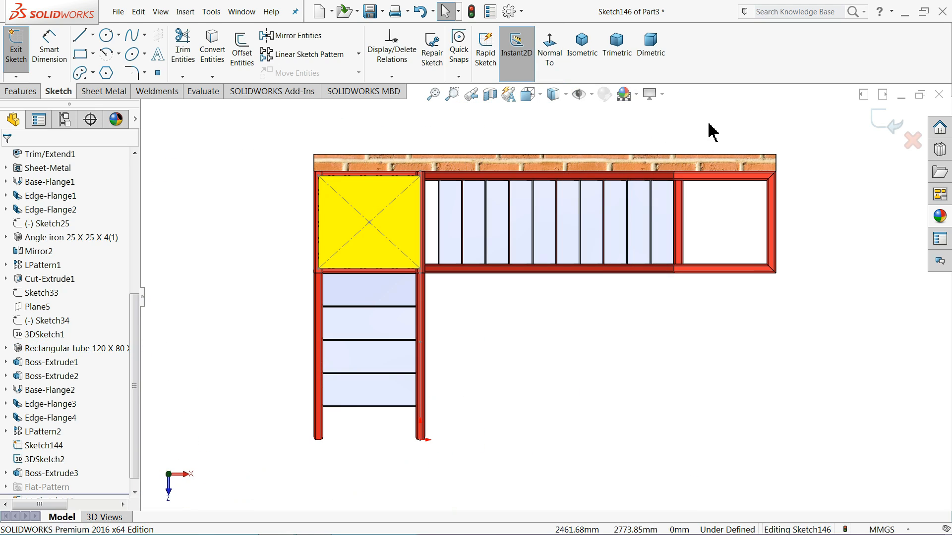
Sketch a corner rectangle about 821 mm wide around the upper landing opening, with its sides running along the middle of the frame tubes.
left_click(80, 56)
scroll(759, 283, "down", 8)
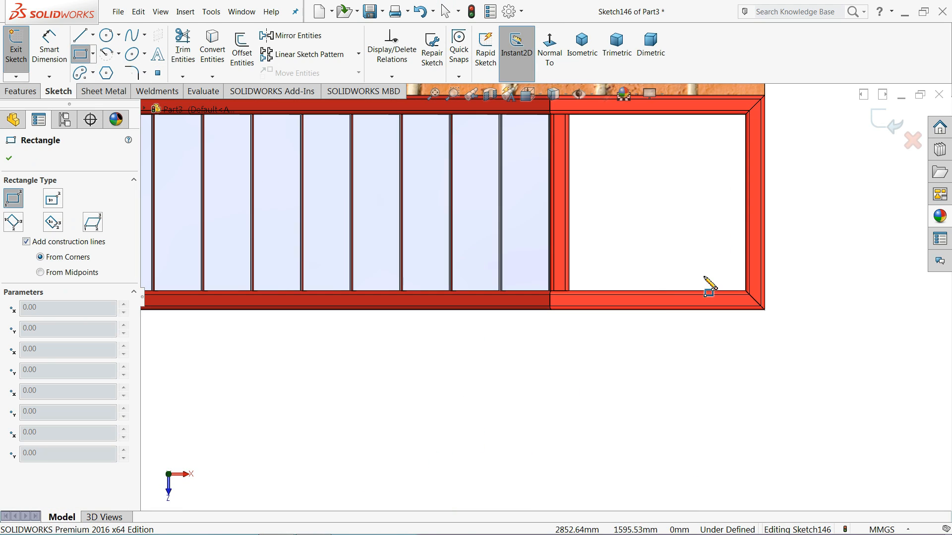
left_click(464, 302)
scroll(537, 230, "up", 5)
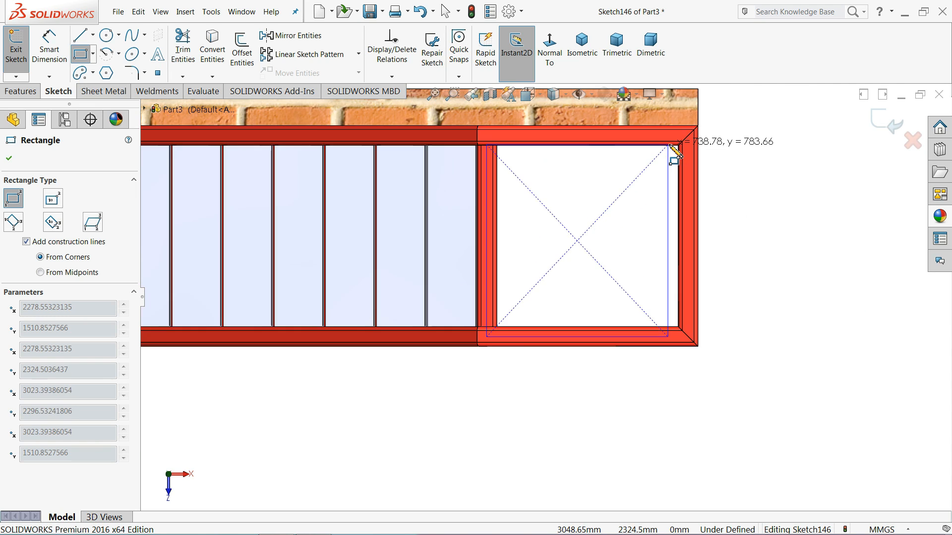
scroll(680, 151, "down", 2)
left_click(689, 156)
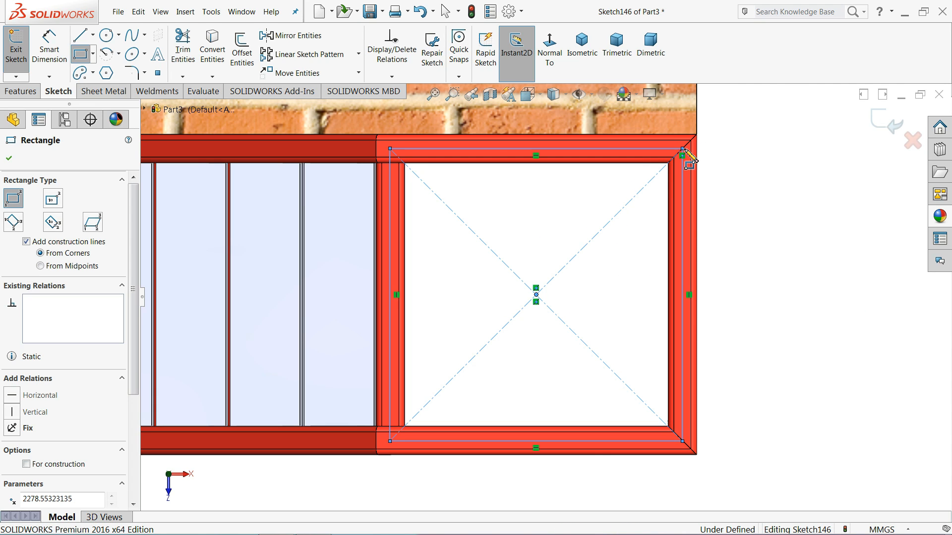
scroll(692, 436, "down", 4)
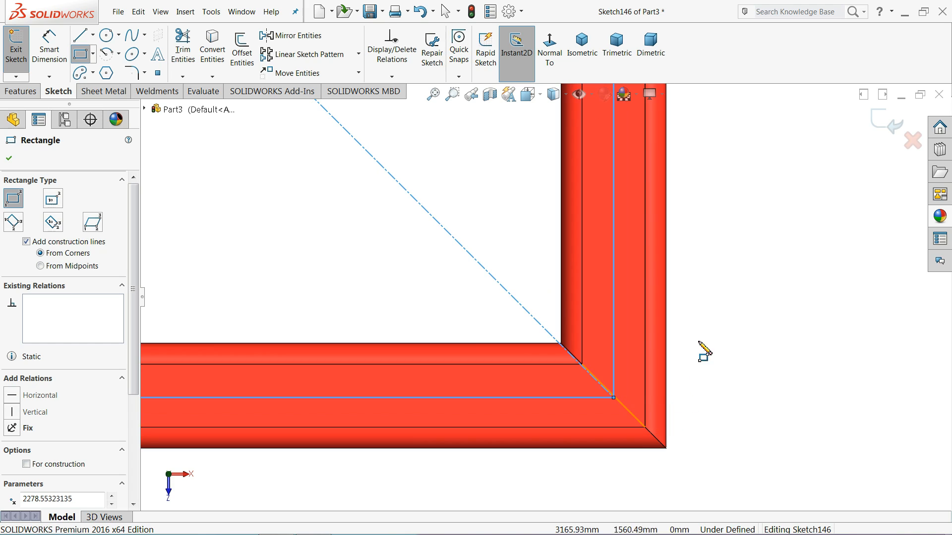
right_click(702, 327)
left_click(735, 335)
scroll(618, 379, "down", 4)
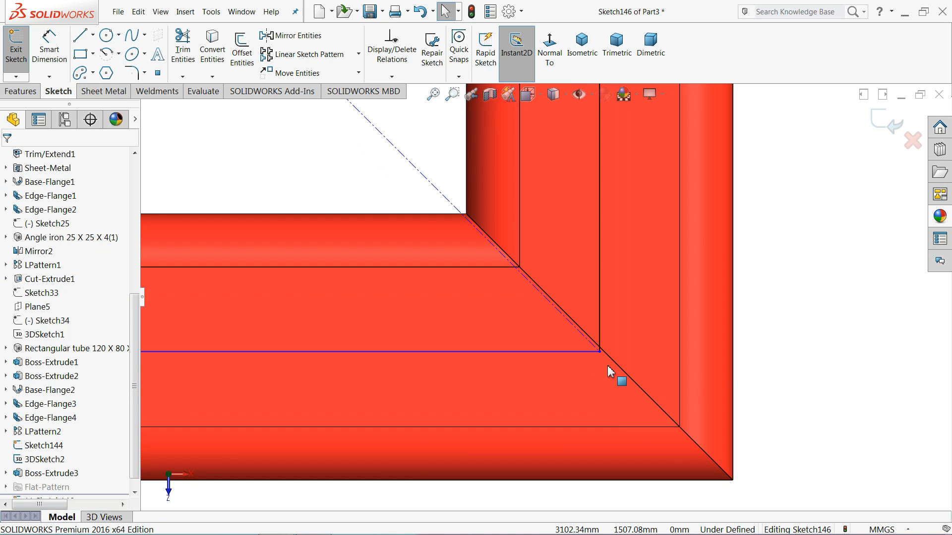
scroll(555, 346, "up", 4)
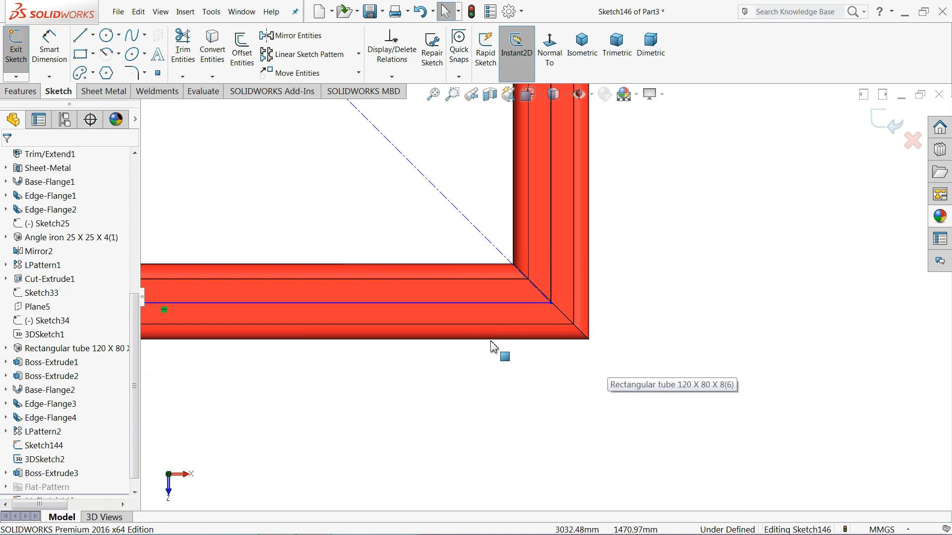
Dimension the rectangle side farthest from the wall at 40 mm from the inner edge of its tube.
left_click(59, 57)
scroll(452, 277, "down", 3)
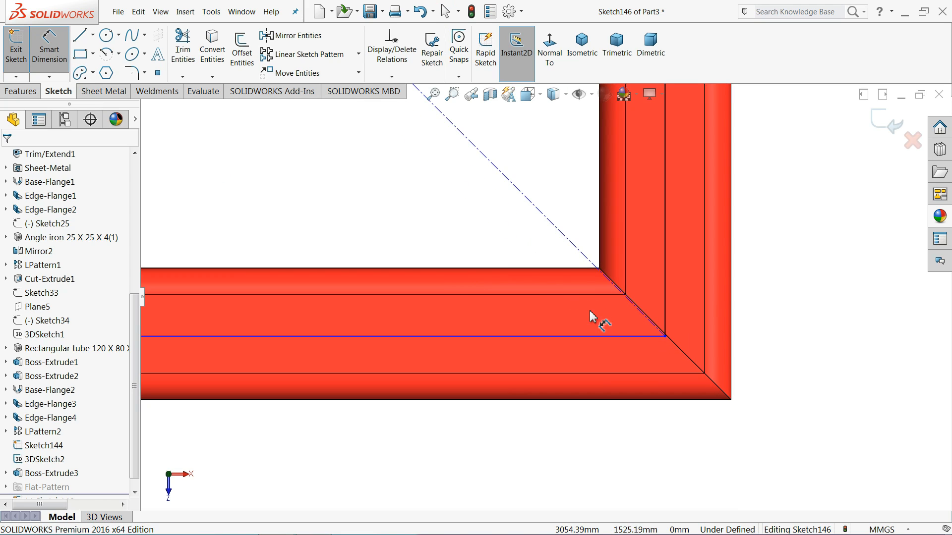
left_click(589, 338)
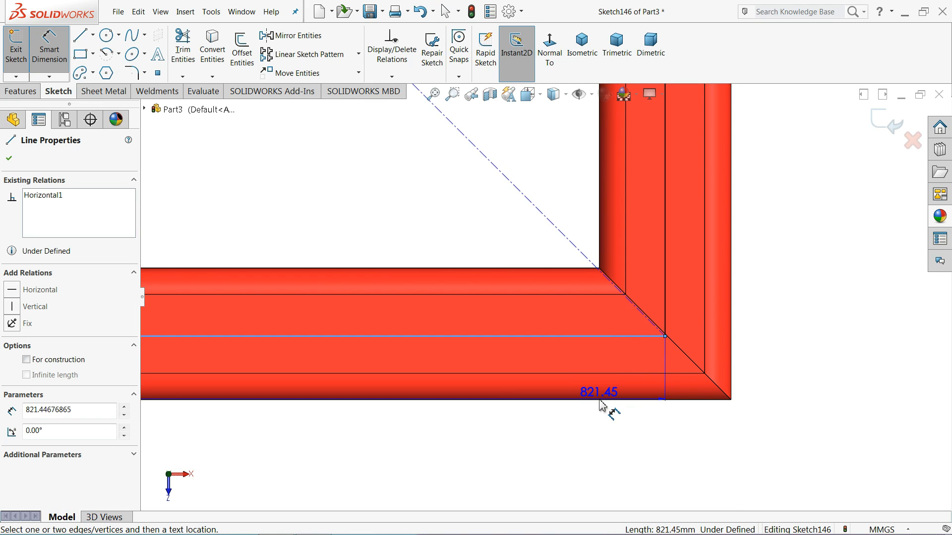
left_click(548, 273)
left_click(473, 237)
type("40")
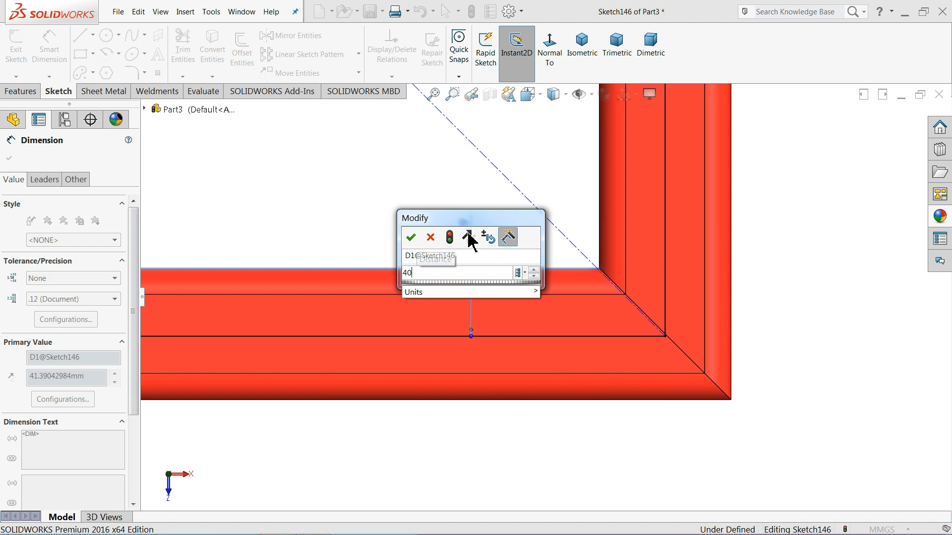
key("Return")
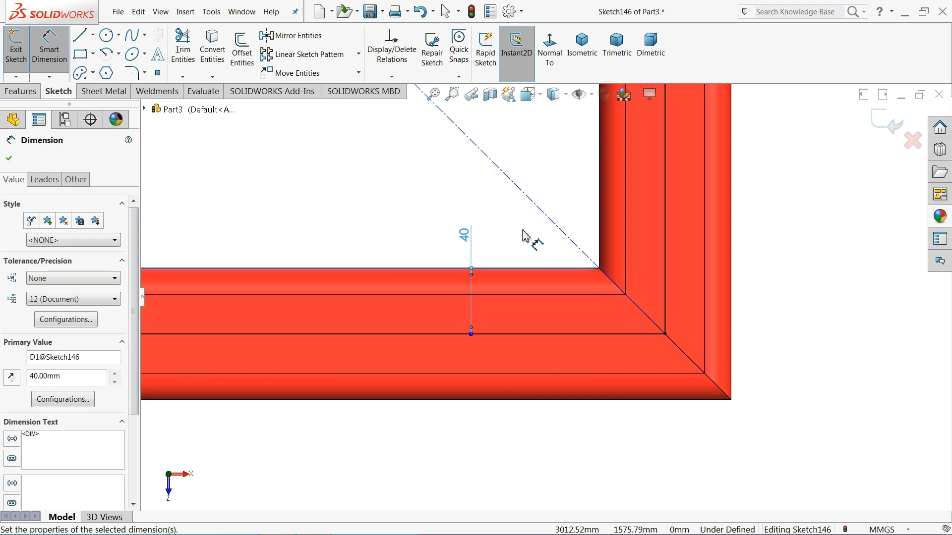
Add a driven dimension between the rectangle's outer end side and the inner edge of the end tube.
left_click(665, 242)
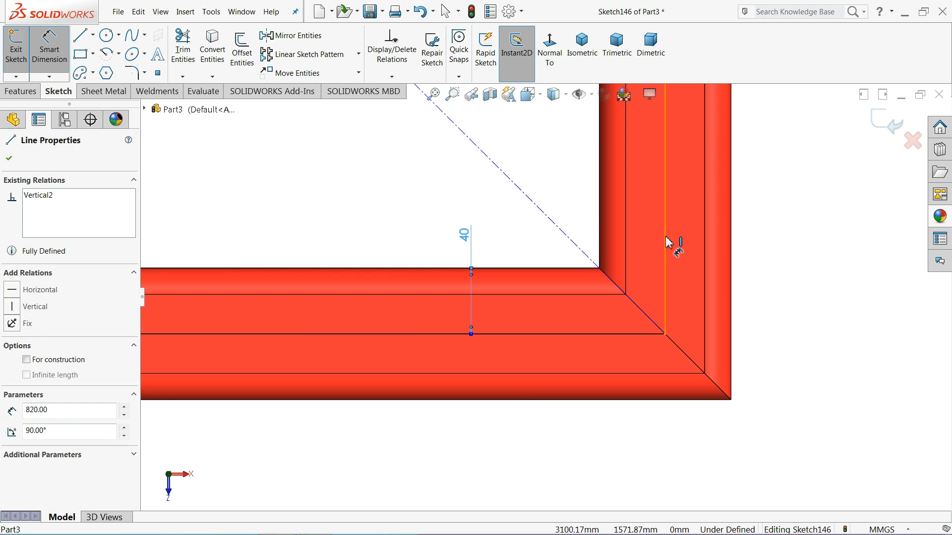
left_click(602, 212)
left_click(570, 204)
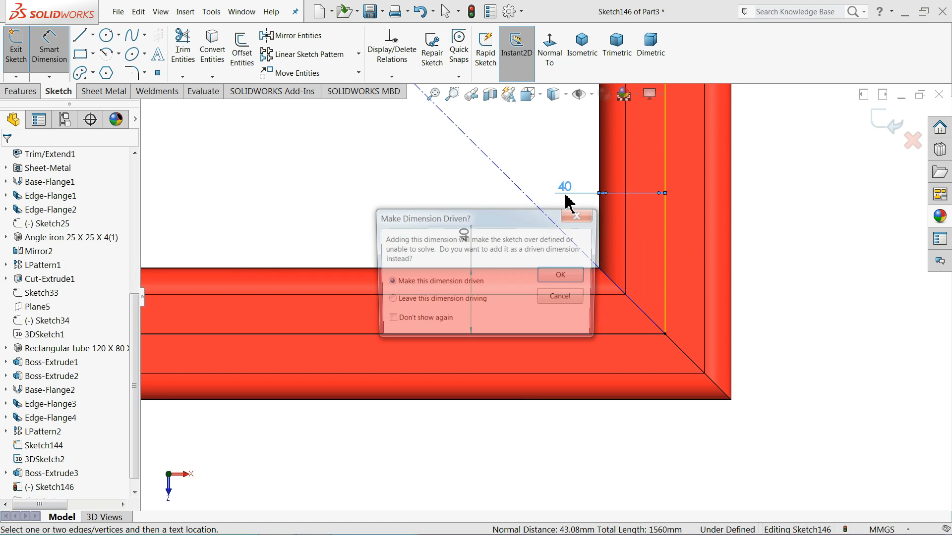
left_click(564, 276)
Dimension the rectangle side next to the stair flight at 40 mm from the inner edge of its tube.
scroll(392, 280, "up", 3)
scroll(382, 285, "down", 5)
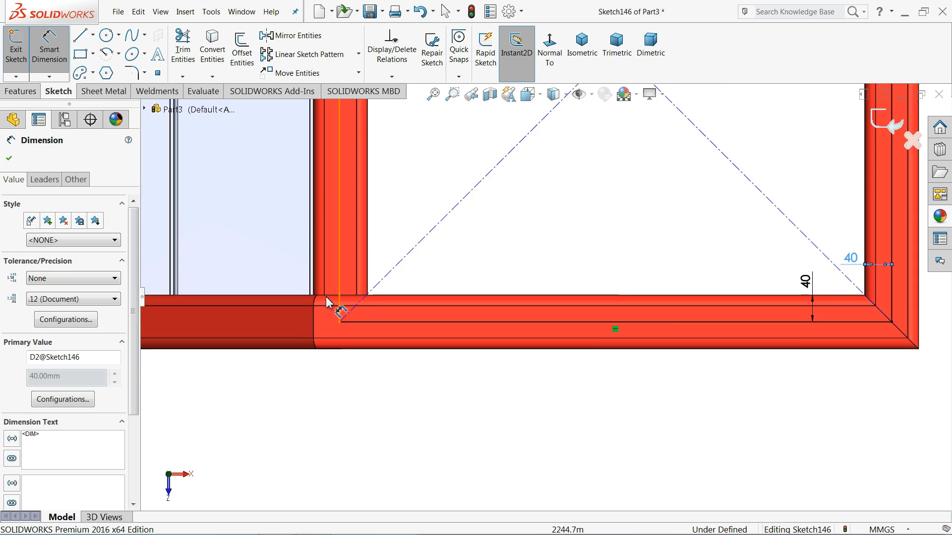
left_click(370, 264)
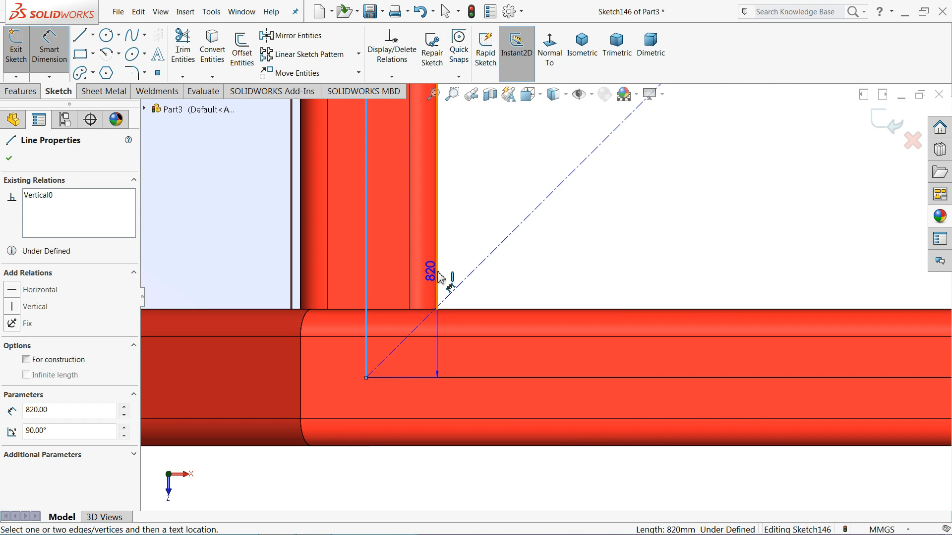
left_click(437, 272)
left_click(463, 213)
type("40")
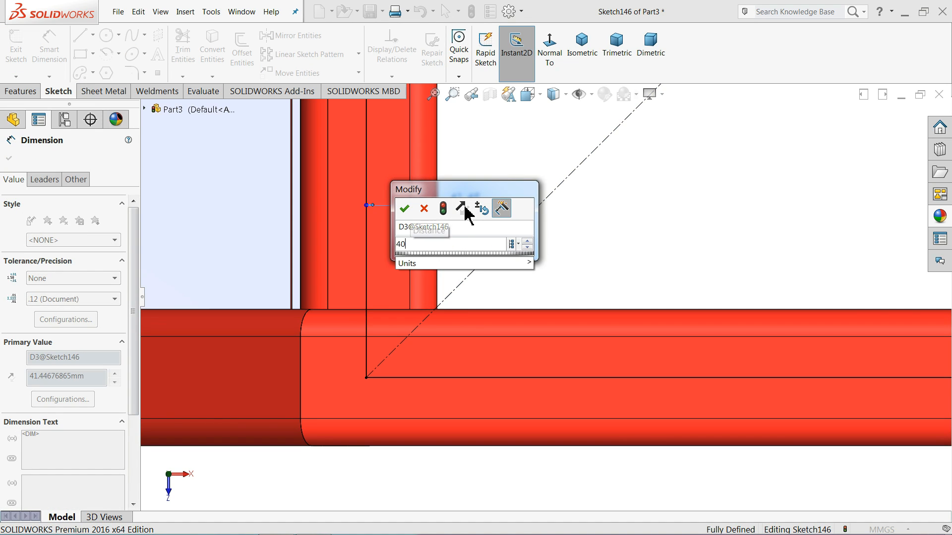
key("Return")
Add a driven dimension between the rectangle's wall-side line and the inner edge of the wall-side tube.
scroll(468, 344, "up", 10)
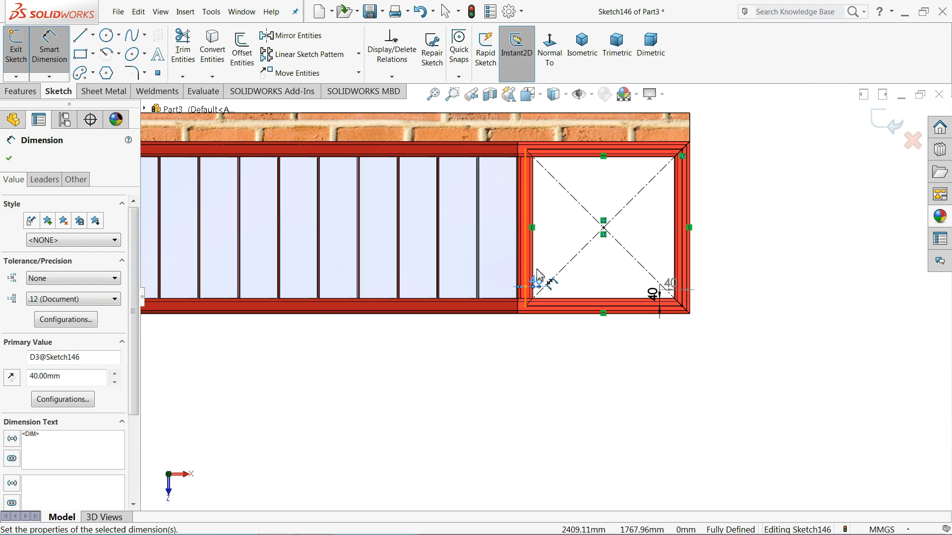
scroll(605, 186, "down", 4)
scroll(718, 174, "down", 5)
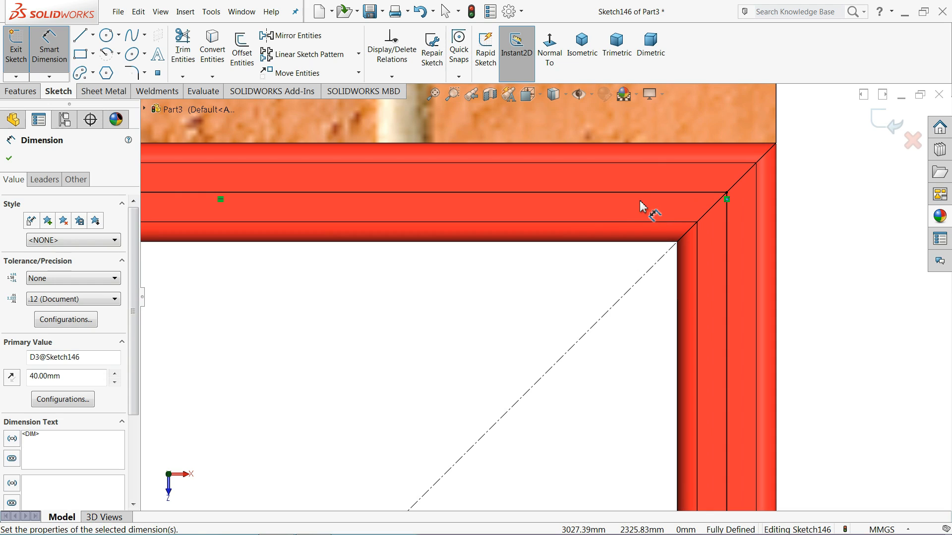
left_click(637, 197)
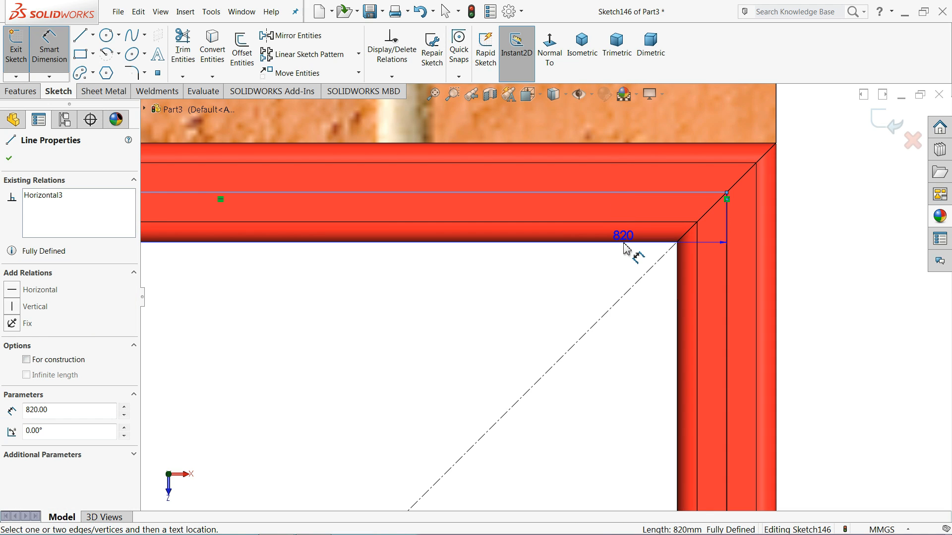
left_click(556, 247)
left_click(567, 265)
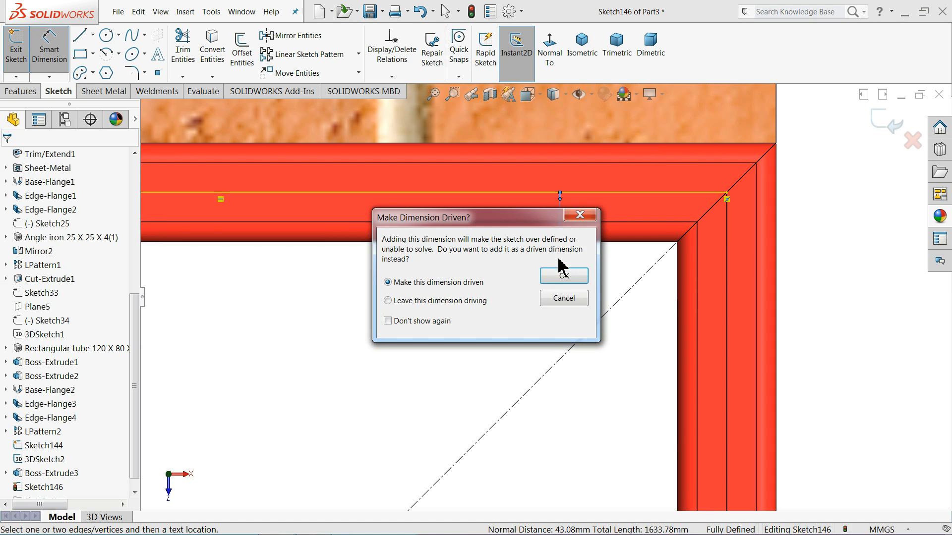
left_click(562, 276)
Extrude the rectangle with a blind depth of 5 mm, without merging, to form the upper landing plate.
scroll(545, 278, "up", 8)
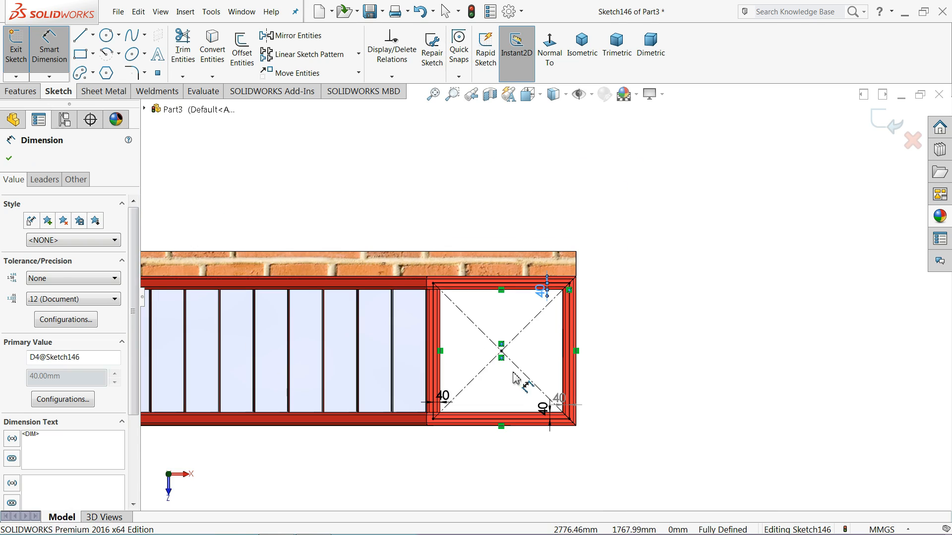
scroll(518, 387, "down", 1)
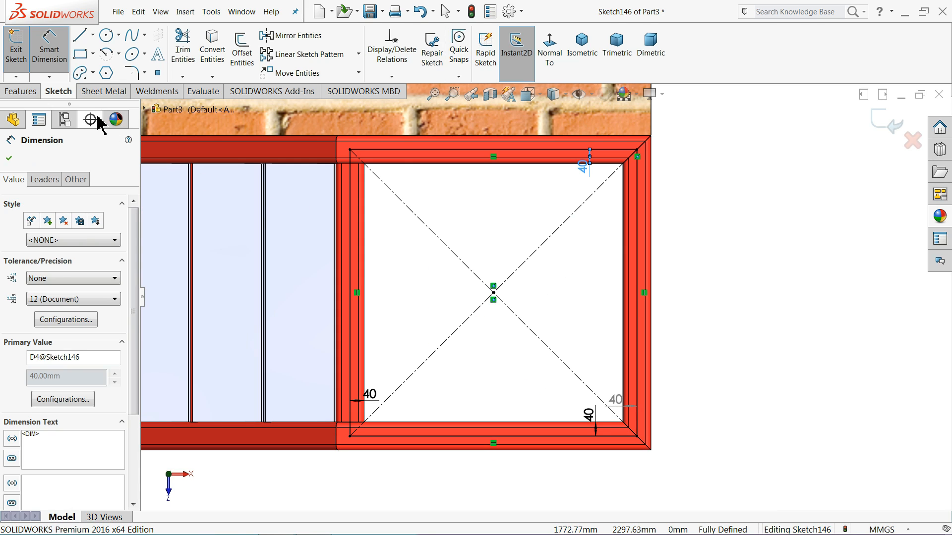
left_click(23, 93)
left_click(22, 56)
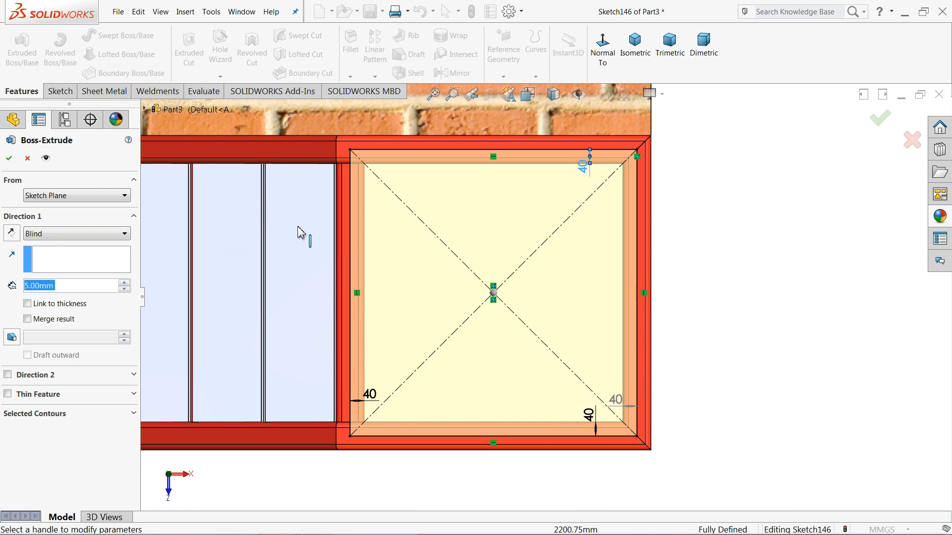
left_click(10, 159)
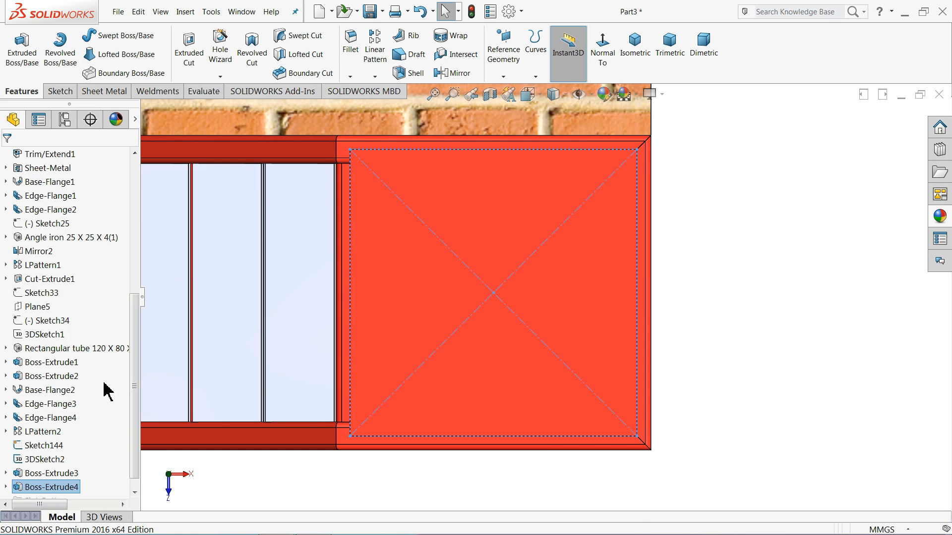
Apply the solid Yellow appearance to the upper landing plate.
left_click(940, 216)
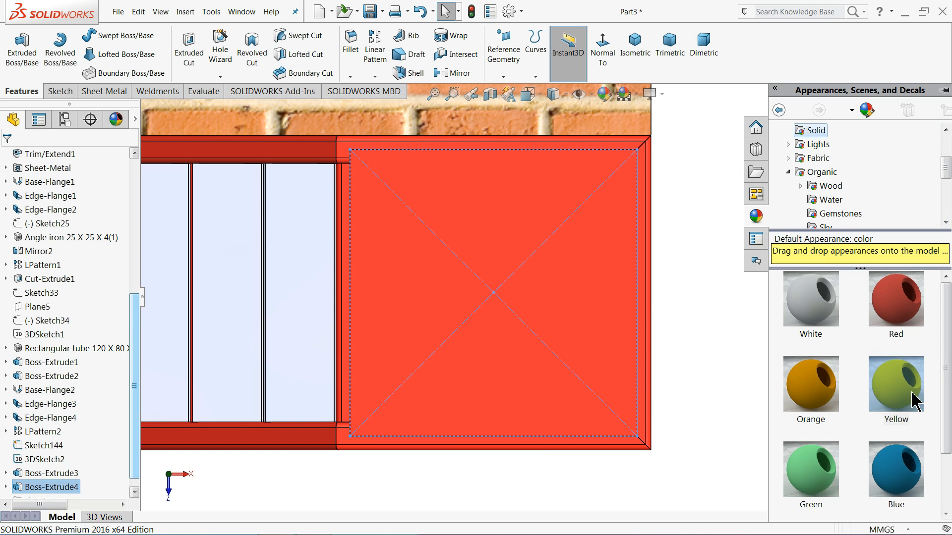
left_click(896, 384)
scroll(639, 252, "up", 5)
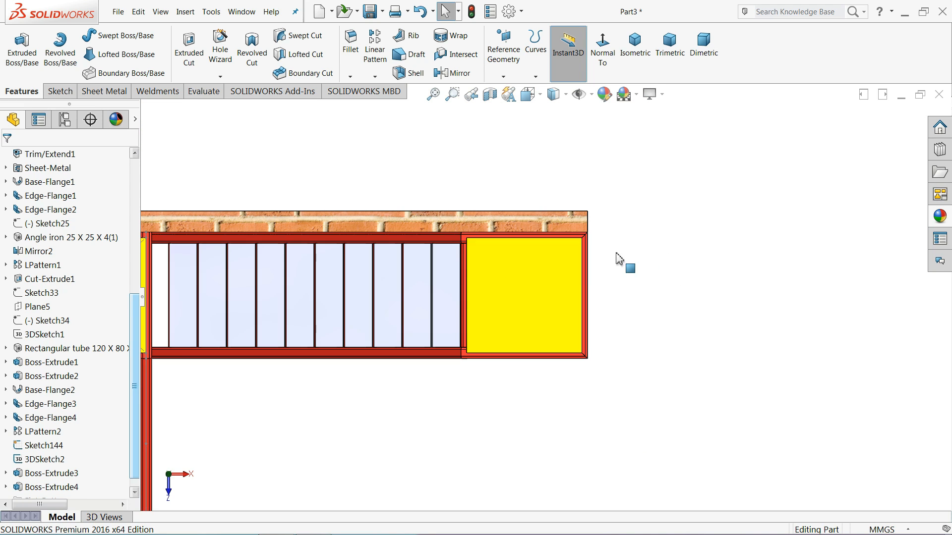
Examine the whole staircase with both landing plates from an angled view.
scroll(639, 251, "up", 3)
middle_click_drag(516, 350, 517, 329)
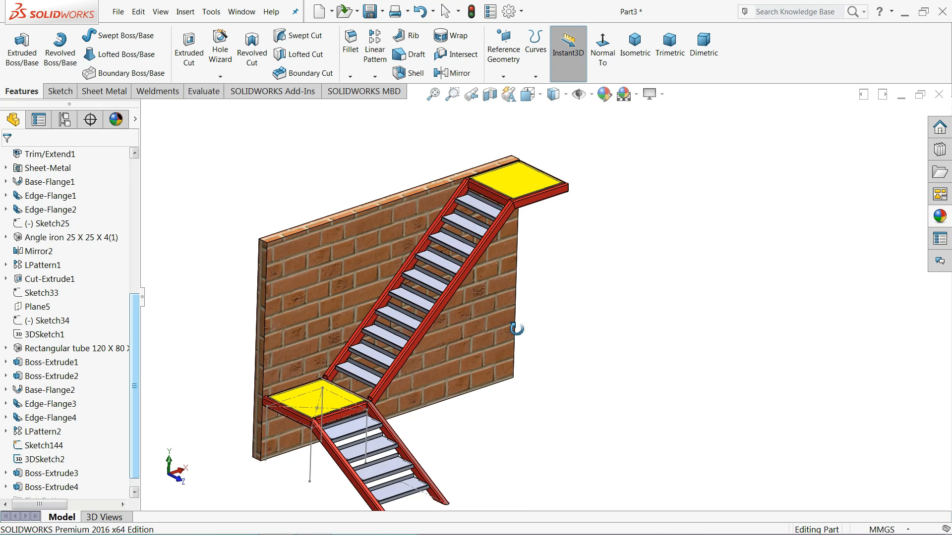
scroll(510, 327, "up", 2)
scroll(503, 340, "down", 2)
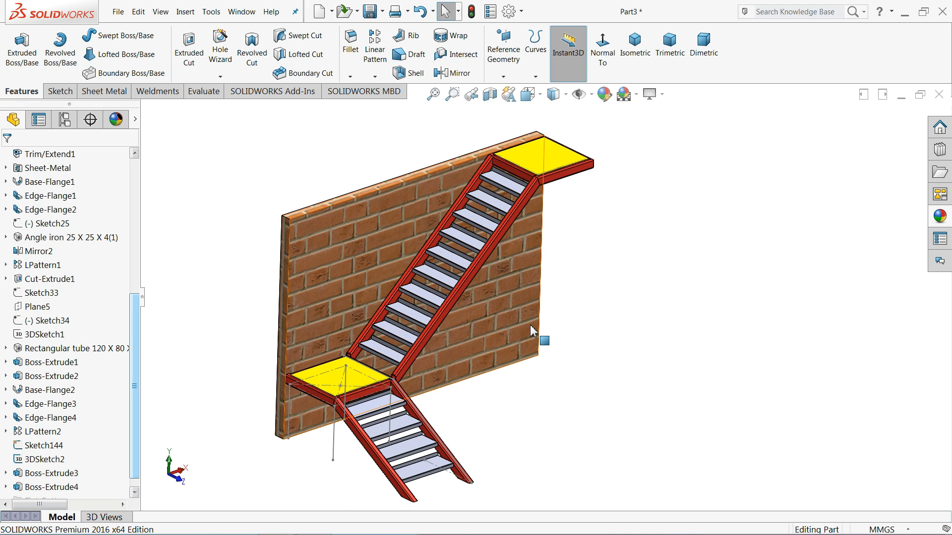
middle_click_drag(477, 341, 460, 322)
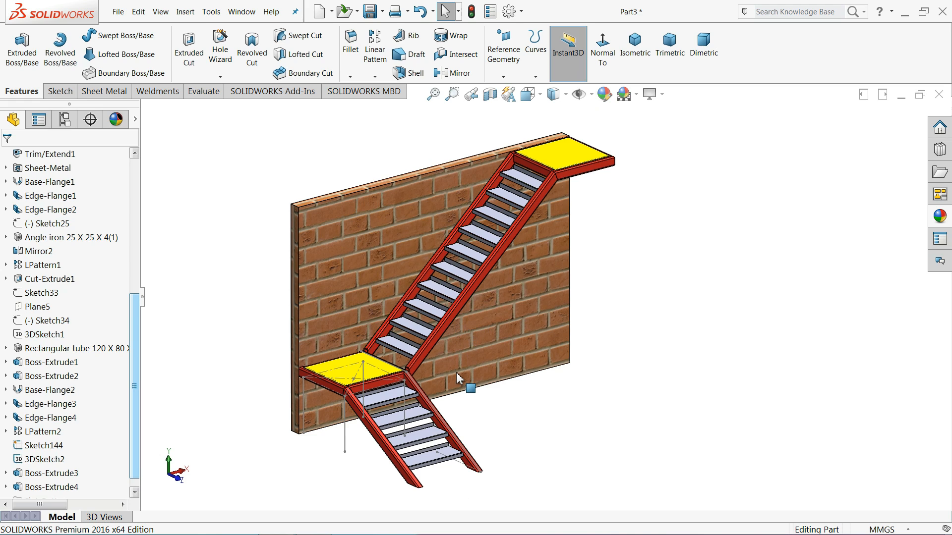
middle_click_drag(611, 276, 617, 267)
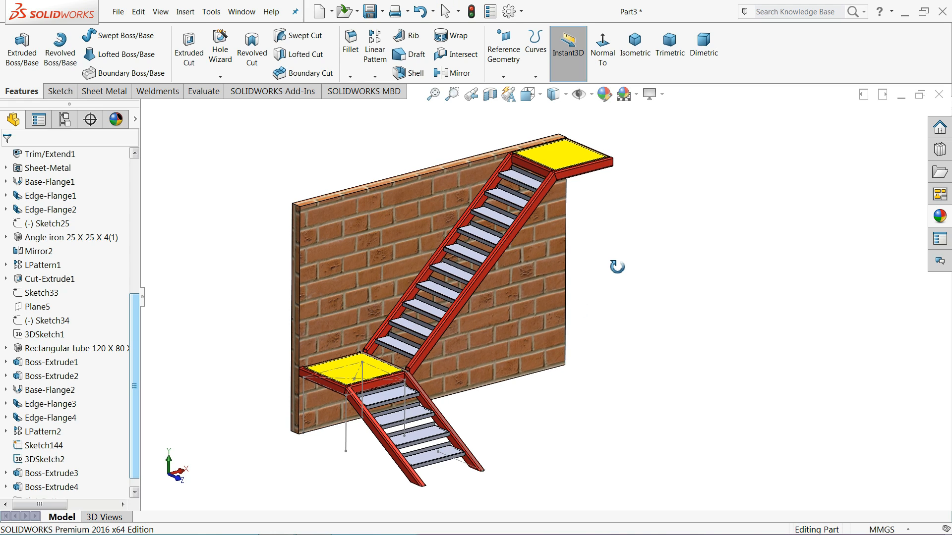
Save the part to the Desktop as "Industrial ladder".
scroll(455, 278, "down", 2)
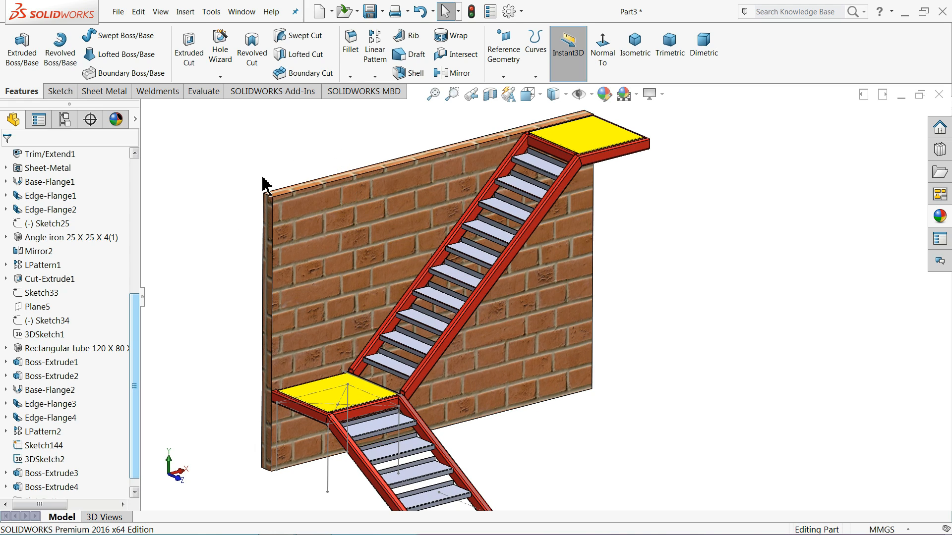
left_click(370, 11)
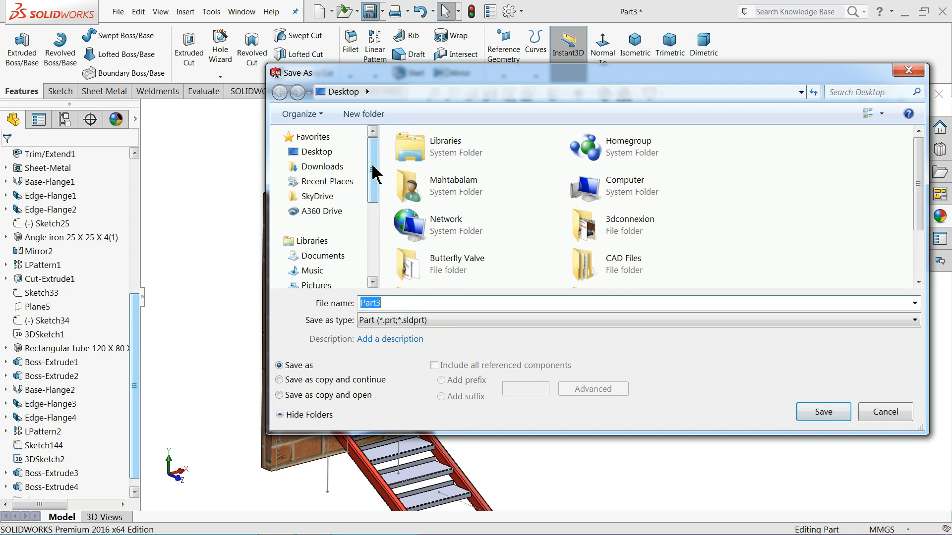
left_click(329, 156)
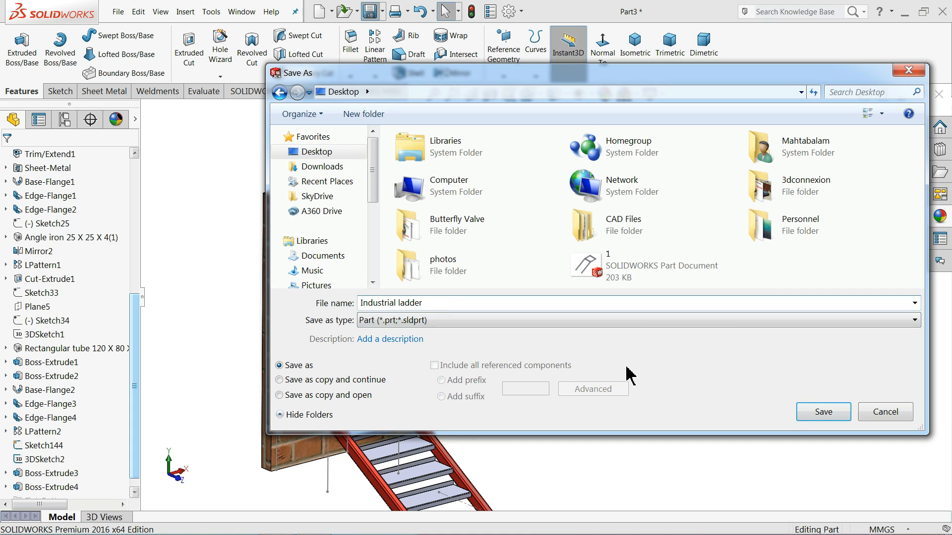
left_click(820, 412)
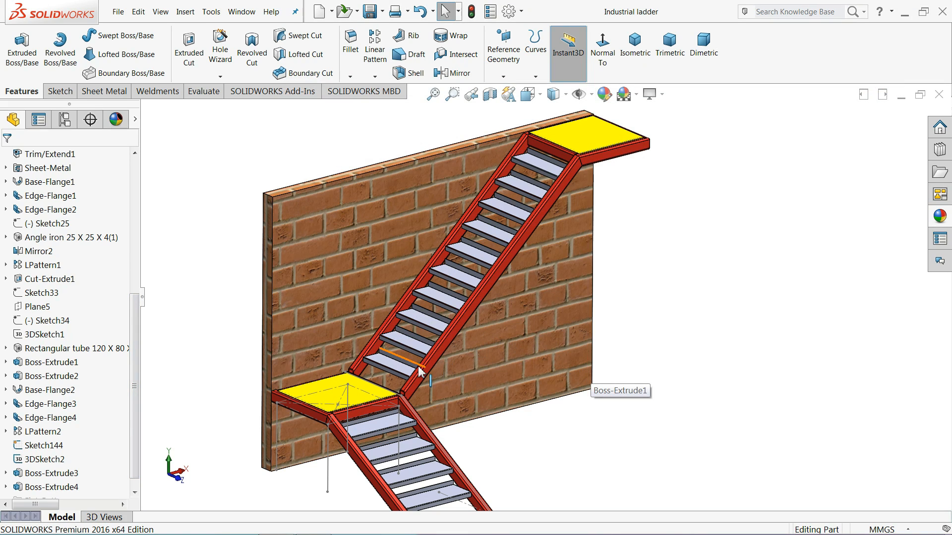
Start an iso rectangular tube 120 x 80 x 8 structural member on the two wall-side leg lines under the lower landing.
scroll(418, 413, "up", 3)
scroll(499, 364, "down", 2)
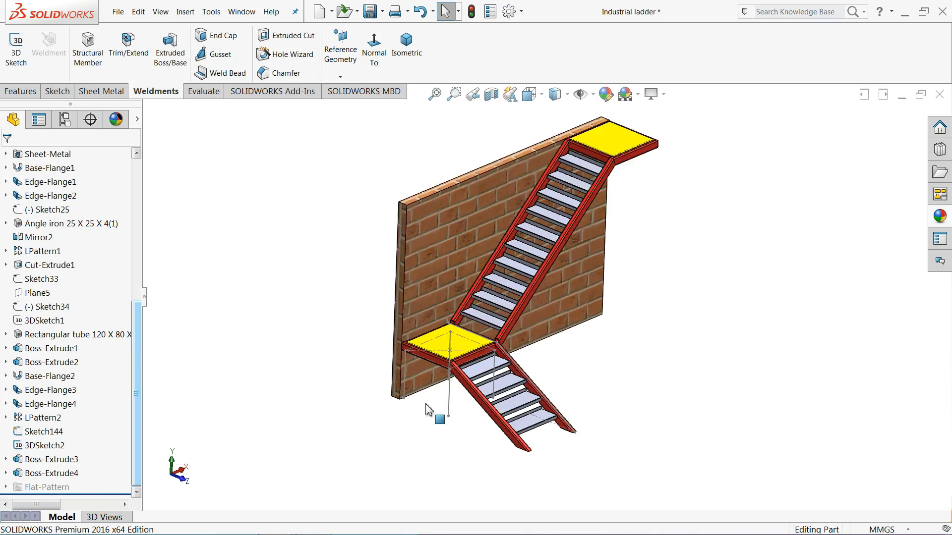
scroll(426, 414, "down", 4)
middle_click_drag(426, 414, 466, 341)
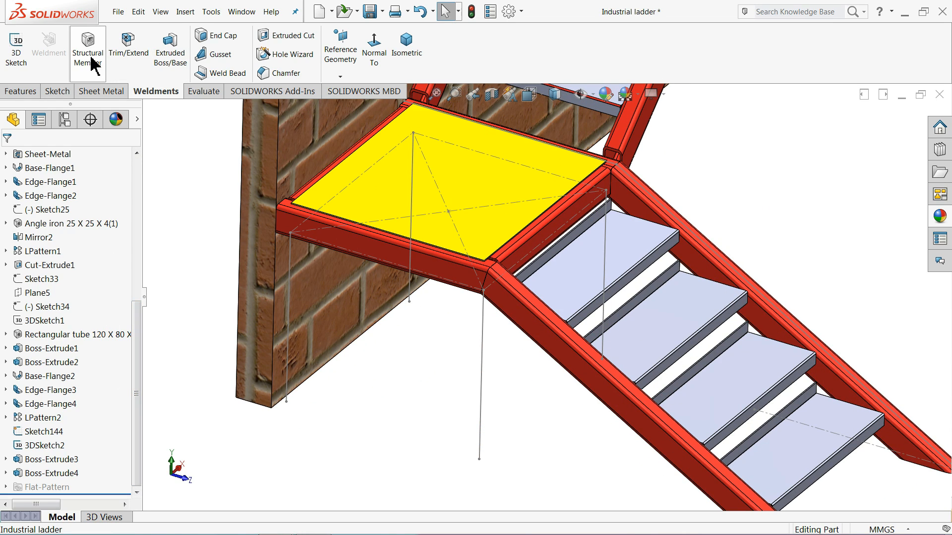
left_click(100, 70)
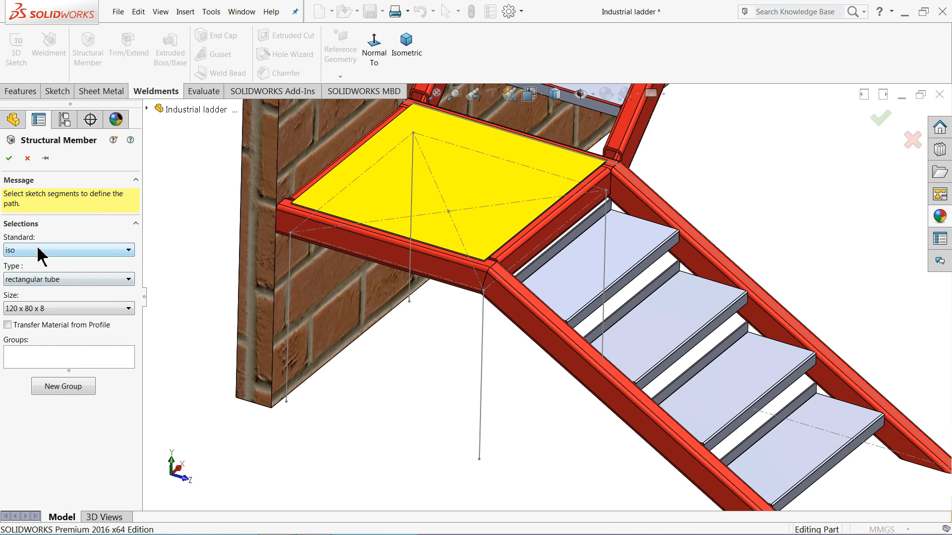
left_click(30, 287)
left_click(31, 317)
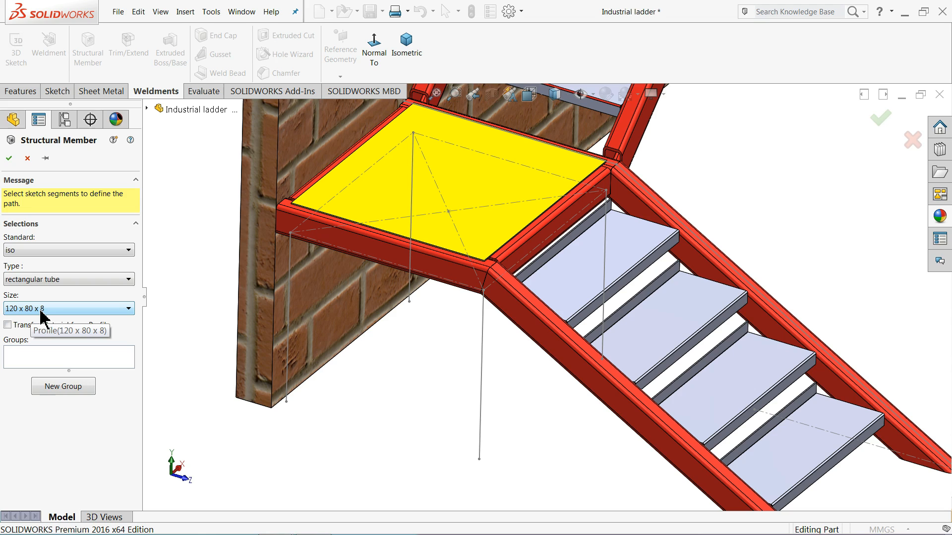
left_click(56, 358)
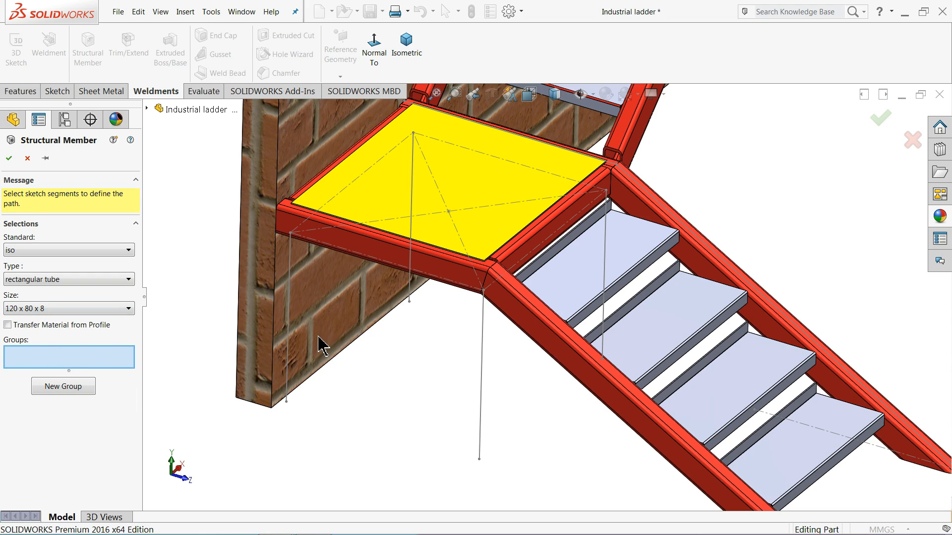
left_click(291, 303)
left_click(410, 291)
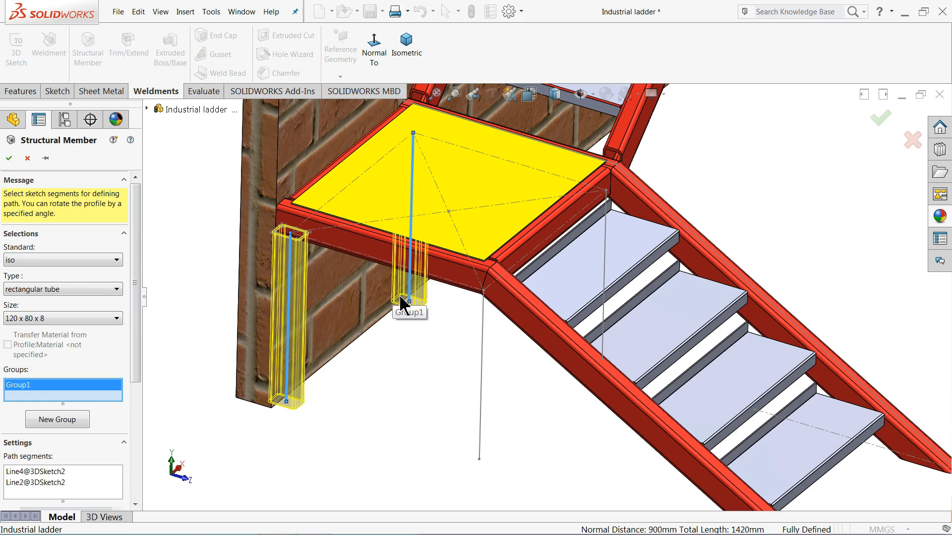
Locate the first group's tube profile on the leg lines by the midpoint of its wall-side short edge.
scroll(291, 237, "down", 2)
mouse_move(345, 273)
middle_mouse_down()
mouse_move(372, 281)
mouse_move(387, 243)
mouse_move(347, 272)
middle_mouse_up()
left_click_drag(136, 315, 136, 427)
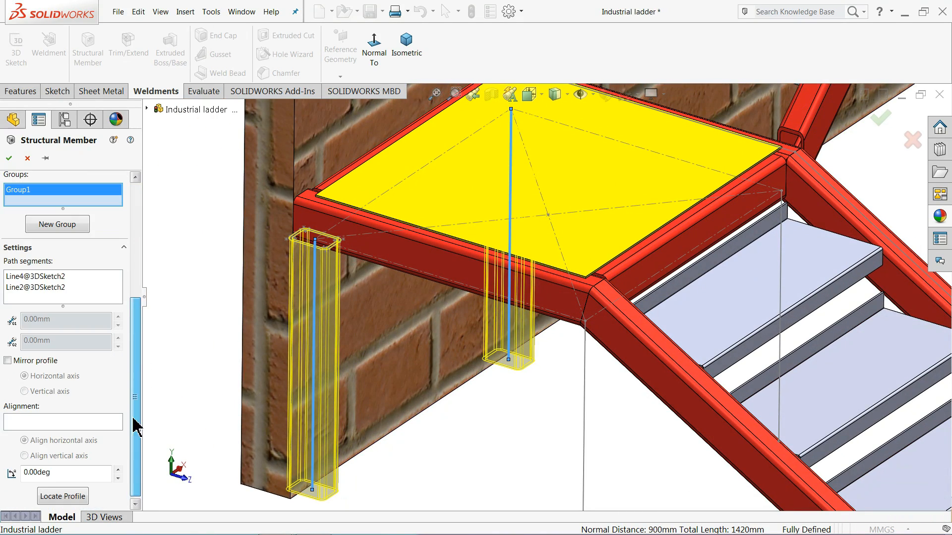
left_click(55, 496)
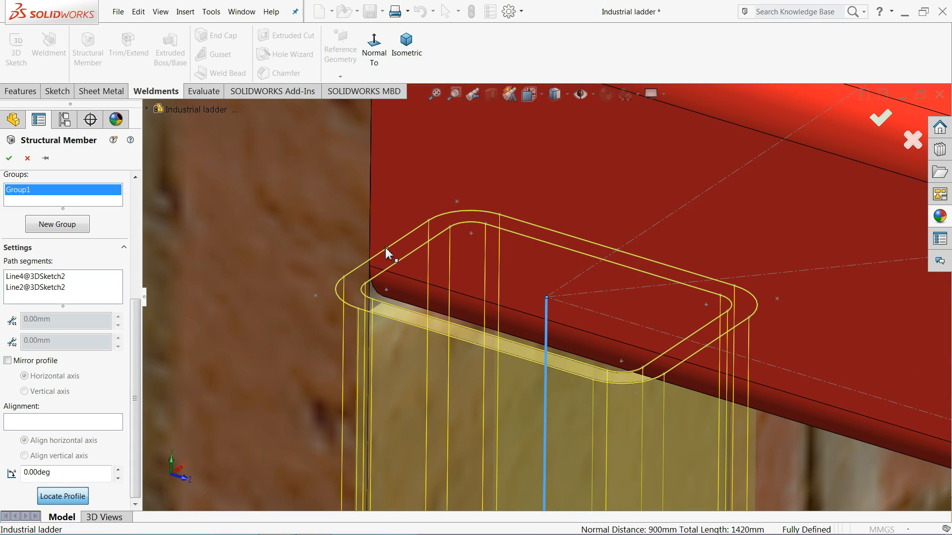
left_click(397, 260)
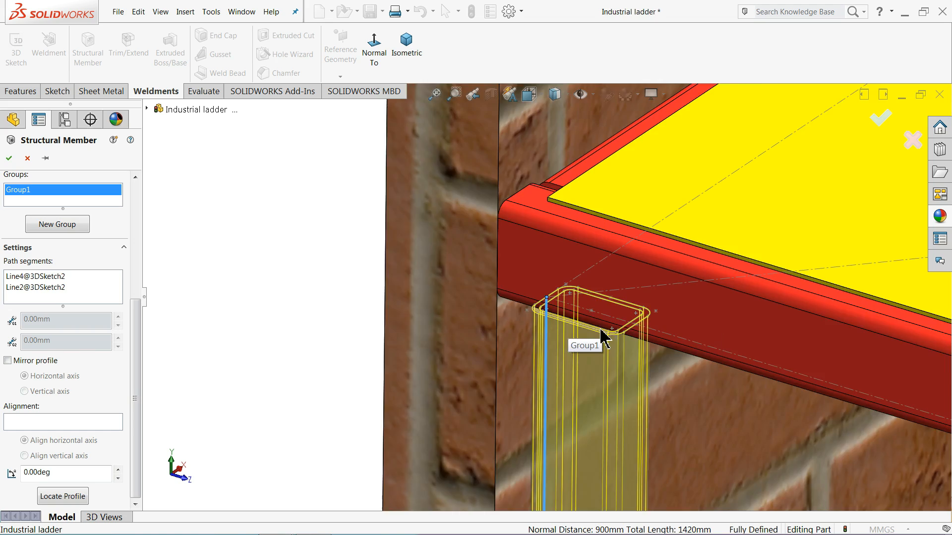
middle_click_drag(664, 307, 637, 351)
Add a second group to the structural member using the two stair-side leg lines under the lower landing.
left_click_drag(138, 330, 136, 255)
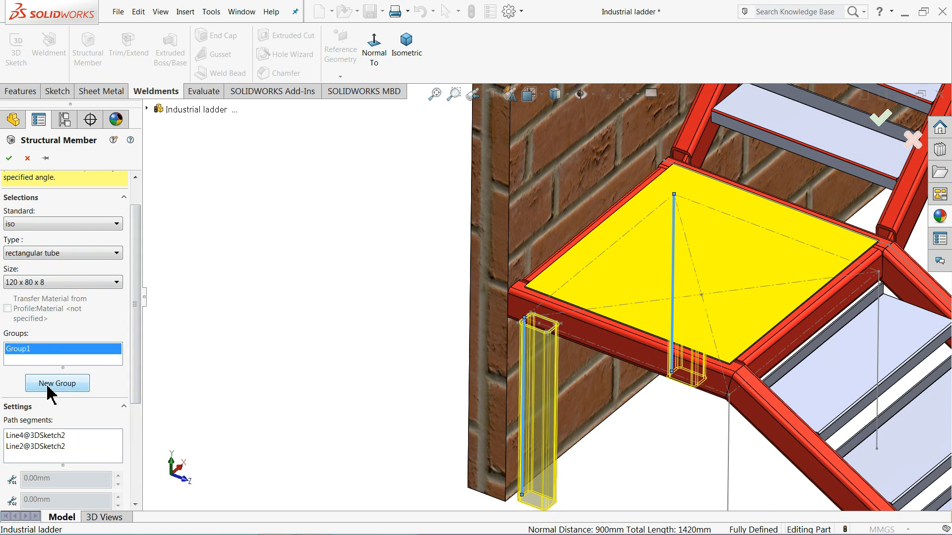
left_click(57, 384)
scroll(576, 406, "up", 5)
scroll(568, 361, "down", 3)
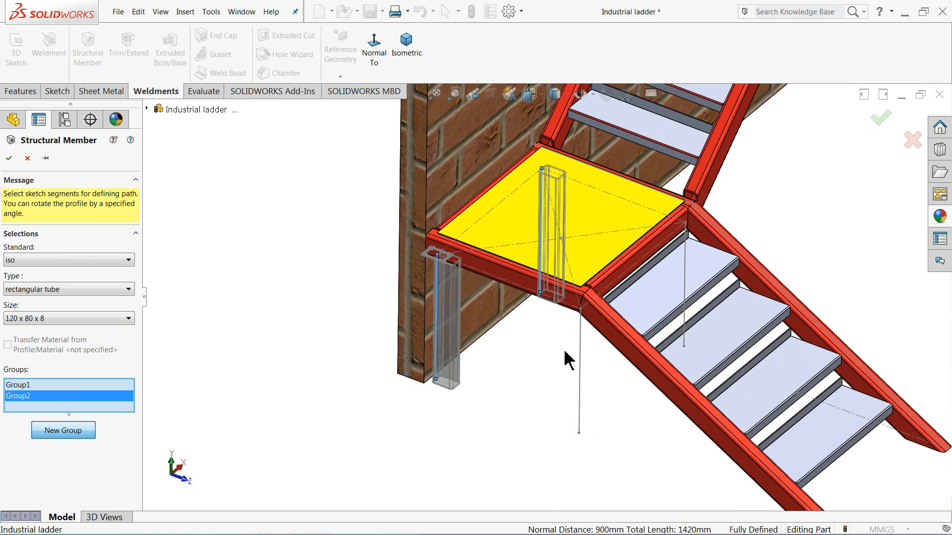
left_click(581, 378)
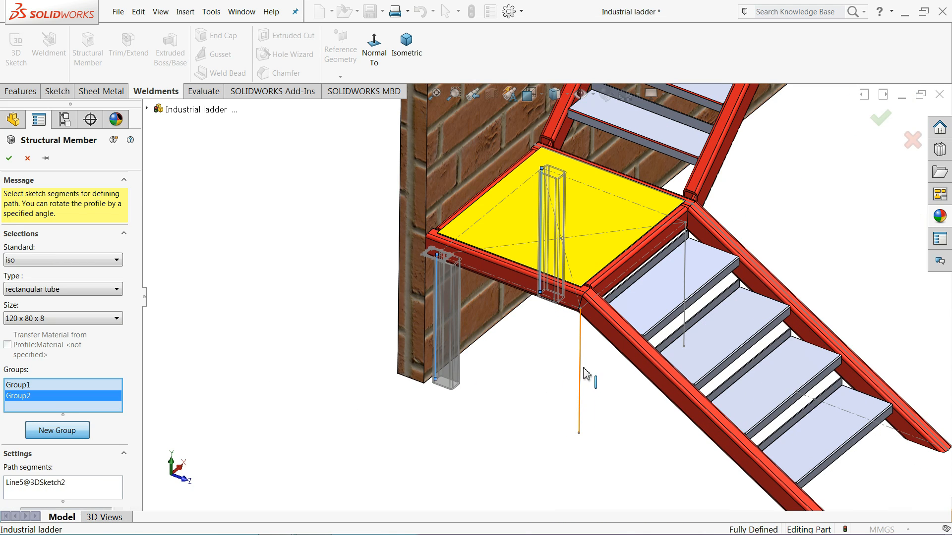
left_click(685, 285)
scroll(610, 361, "down", 5)
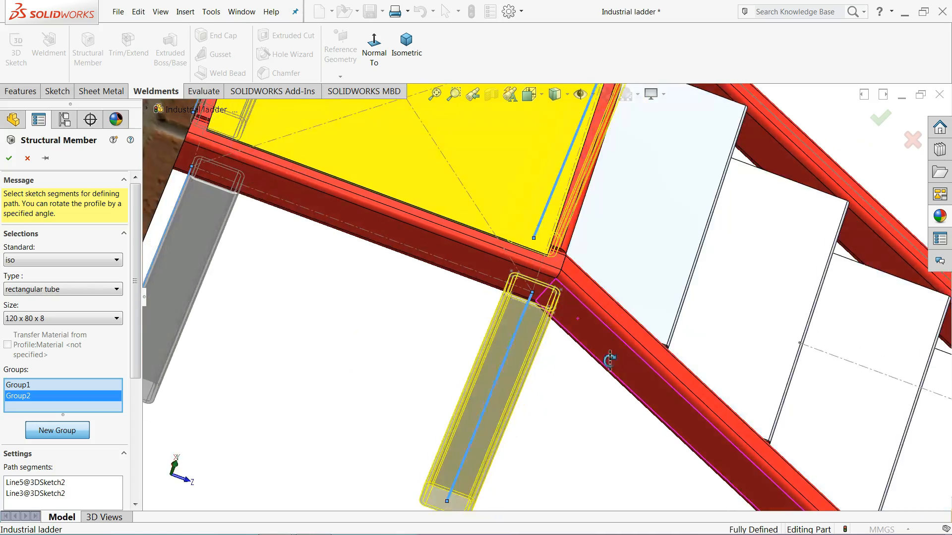
middle_click_drag(610, 361, 607, 284)
middle_click_drag(621, 203, 603, 384)
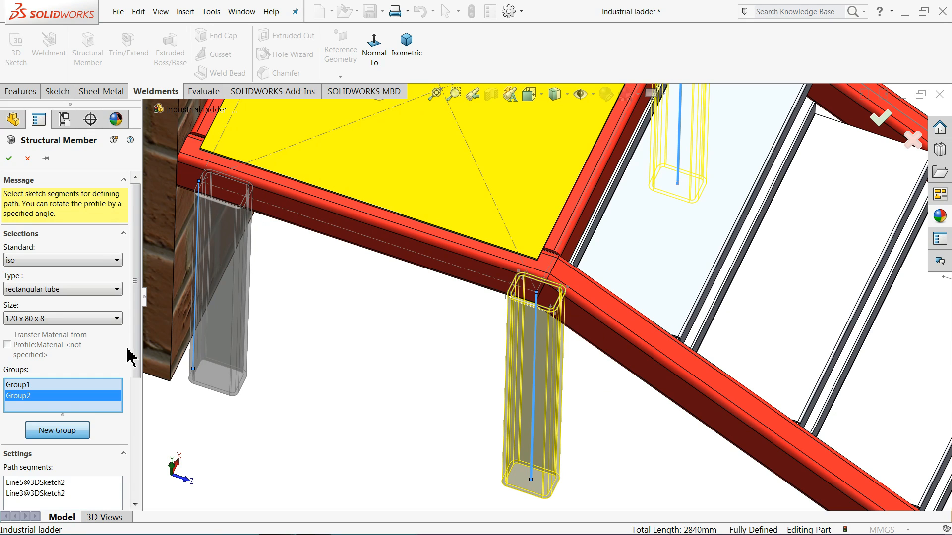
Locate the second group's tube profile by the midpoint of its stair-side short edge and create the four legs.
left_click_drag(138, 351, 135, 485)
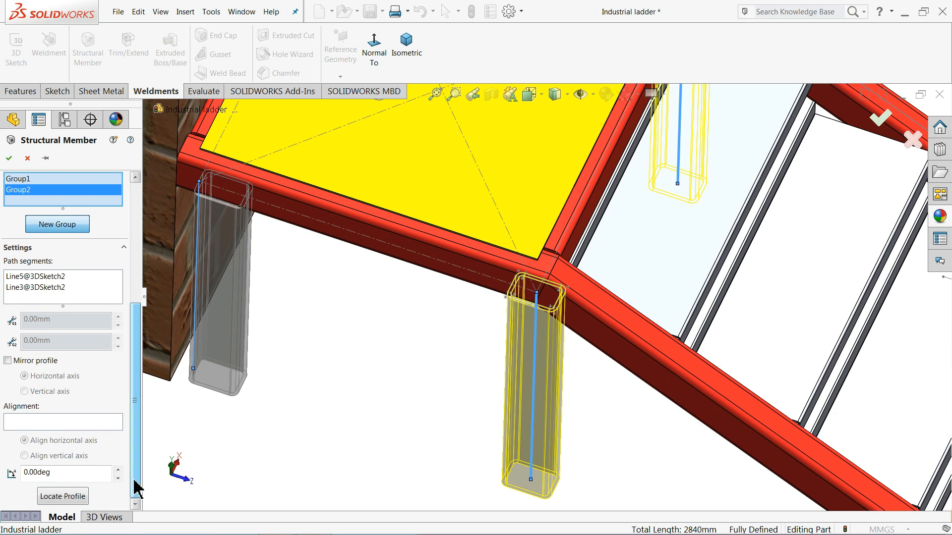
left_click(61, 497)
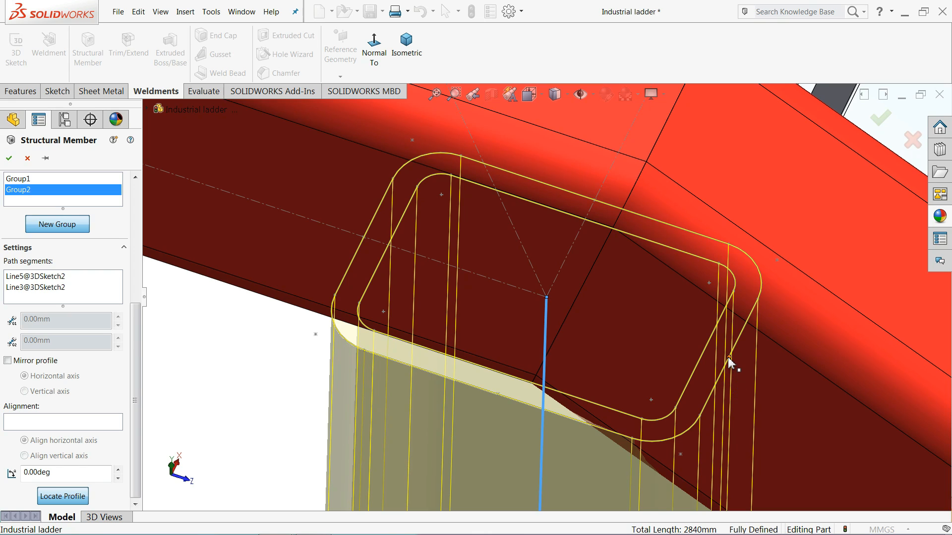
scroll(729, 363, "up", 2)
scroll(575, 302, "up", 4)
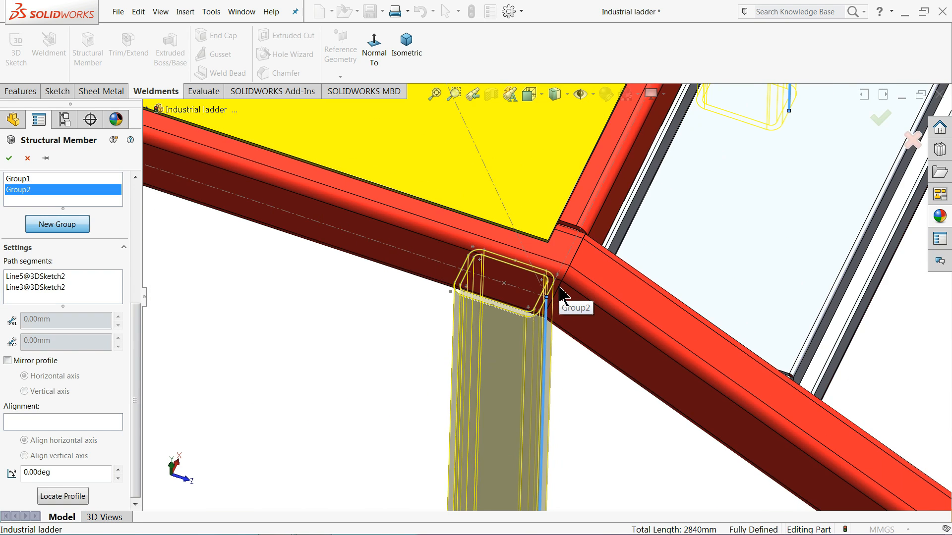
scroll(560, 292, "up", 2)
scroll(637, 170, "down", 2)
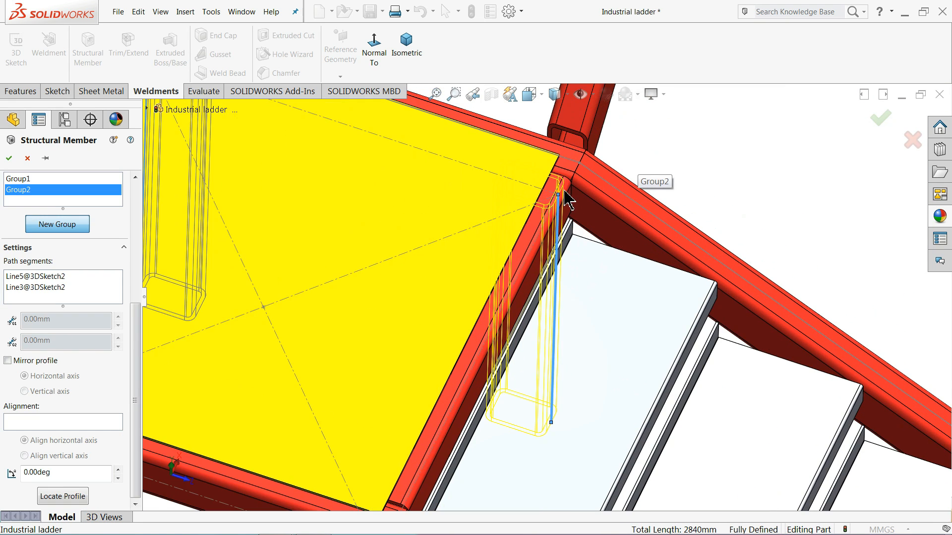
scroll(575, 223, "up", 4)
scroll(535, 318, "down", 1)
middle_click_drag(521, 350, 516, 294)
scroll(507, 294, "down", 1)
scroll(509, 293, "down", 1)
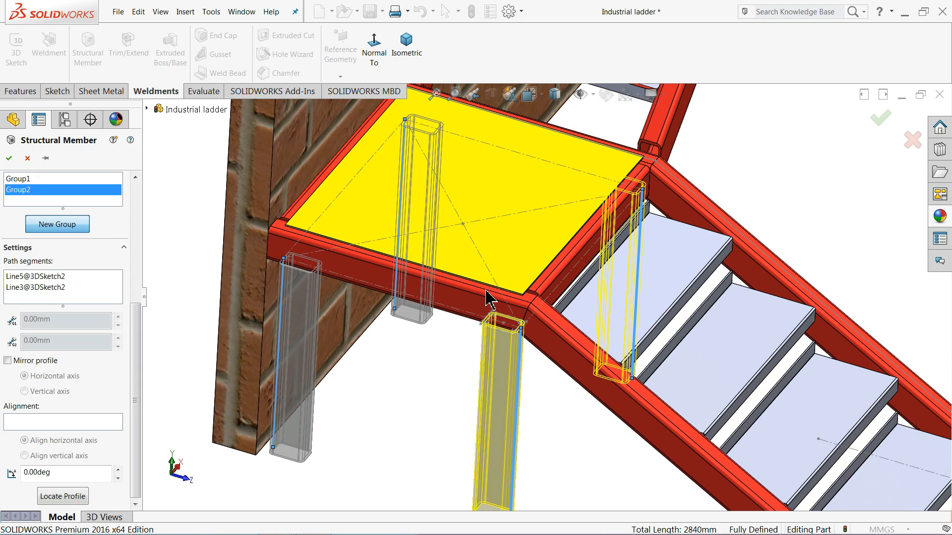
left_click(9, 161)
Hide the lower landing's construction sketch, the 3D sketch of the leg lines and the centreline sketch on the lower treads.
middle_click_drag(425, 377, 447, 372)
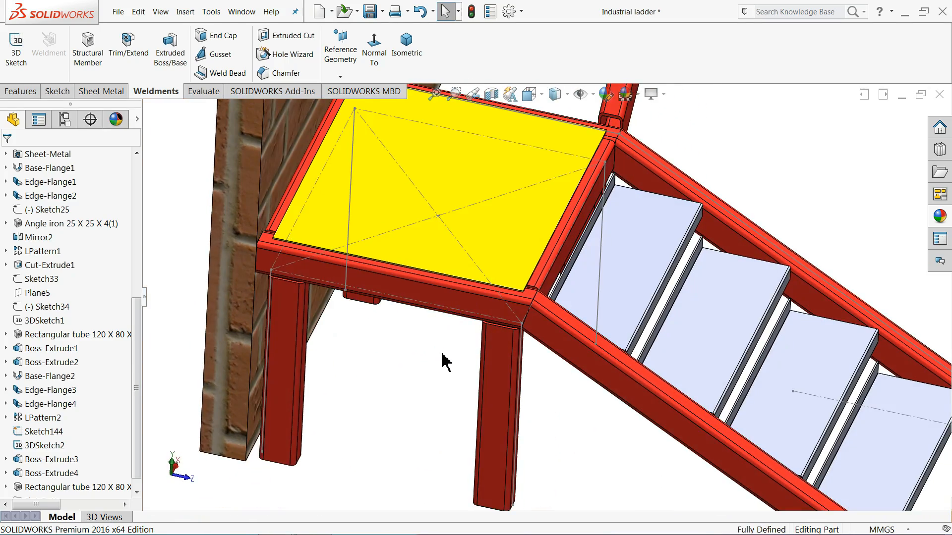
left_click(452, 236)
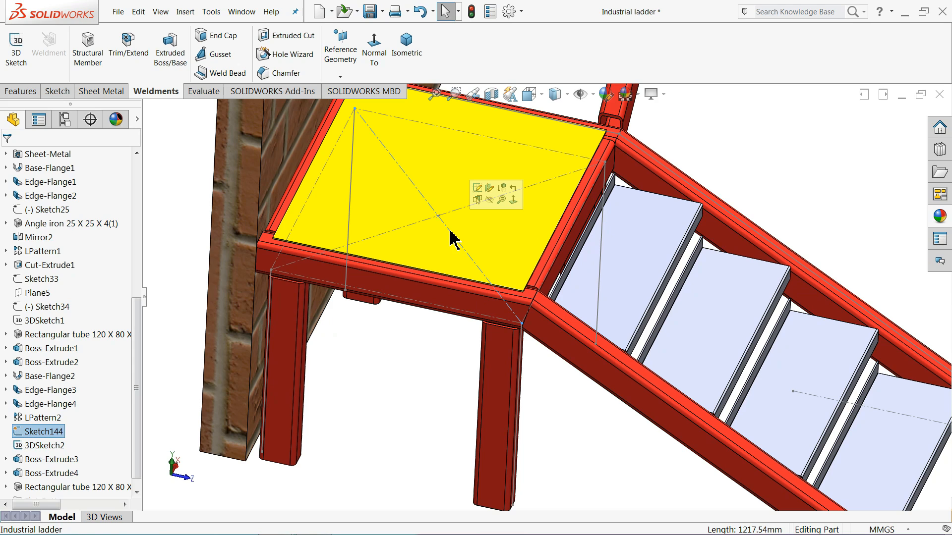
left_click(492, 201)
left_click(349, 239)
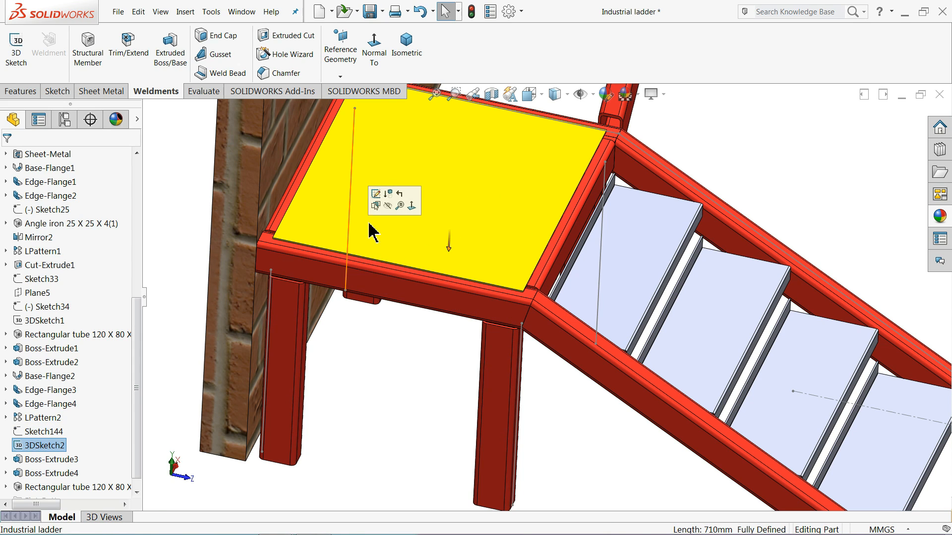
left_click(389, 208)
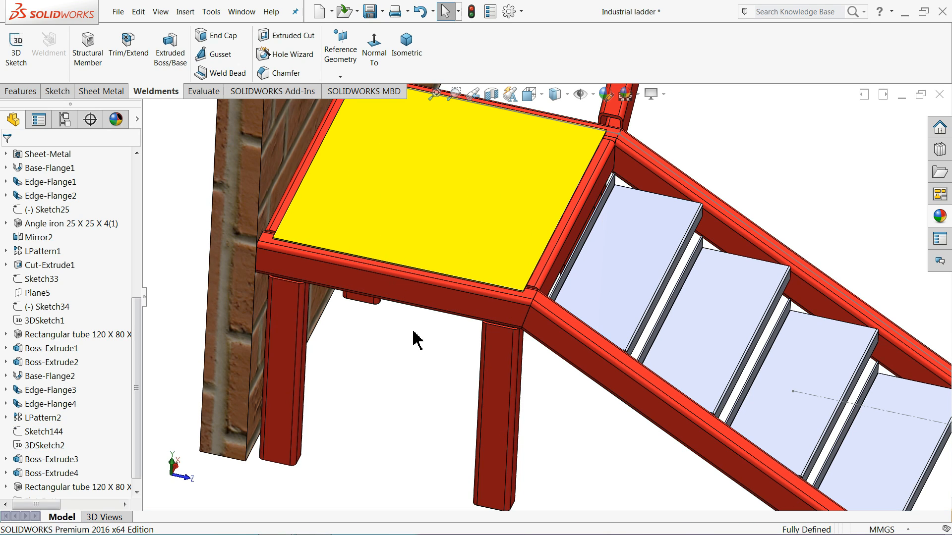
scroll(426, 341, "up", 3)
scroll(709, 365, "down", 4)
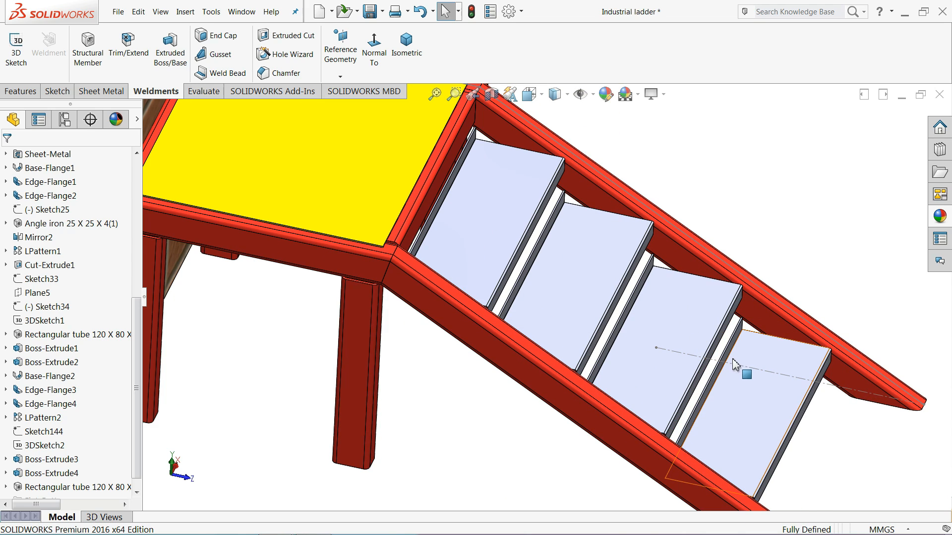
left_click(748, 359)
left_click(783, 339)
scroll(542, 208, "up", 5)
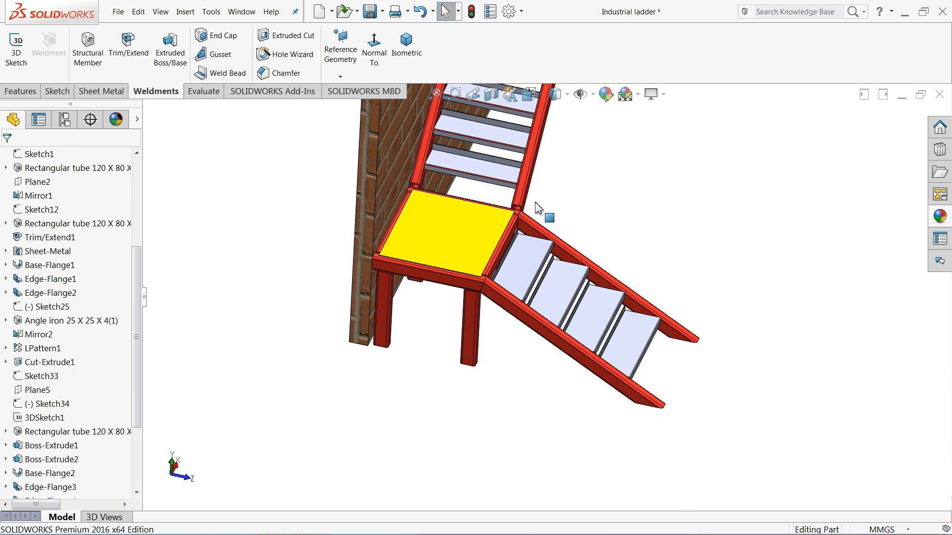
Show the hidden floor slab, Boss-Extrude2, at the foot of the brick wall and staircase.
middle_click_drag(539, 236, 416, 176)
middle_click_drag(541, 233, 461, 171)
left_click_drag(461, 171, 414, 120)
middle_click_drag(415, 120, 410, 121)
scroll(408, 122, "up", 4)
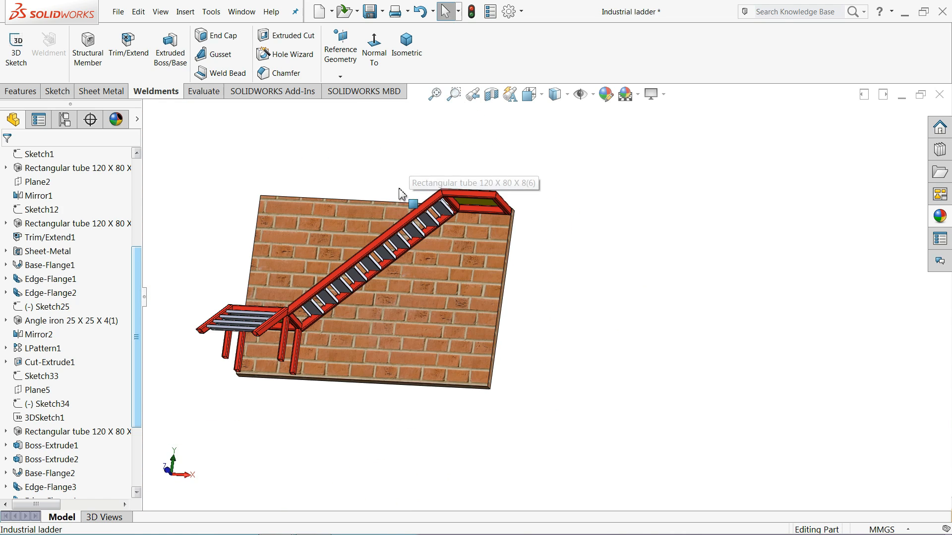
left_click(359, 355)
left_click_drag(138, 406, 136, 457)
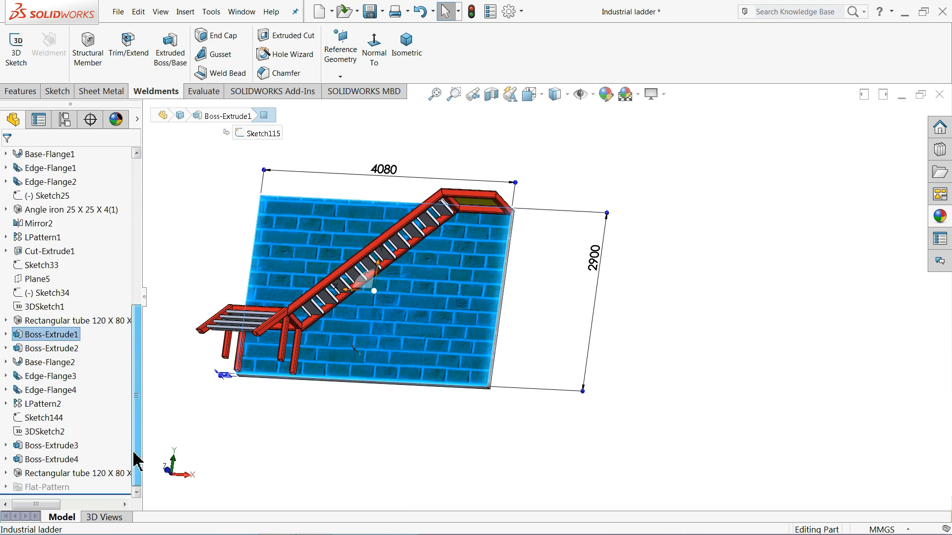
left_click(22, 348)
middle_click_drag(343, 336, 295, 431)
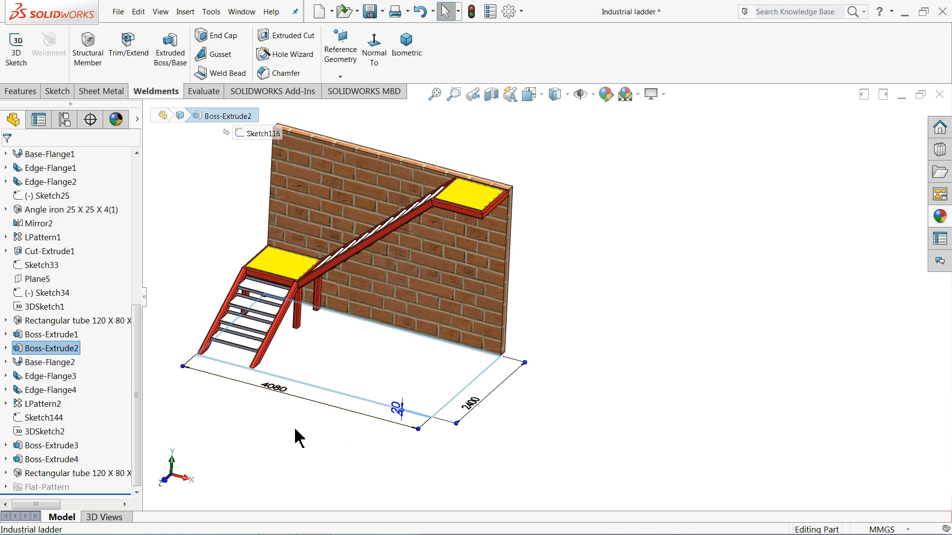
left_click(16, 349)
left_click(23, 336)
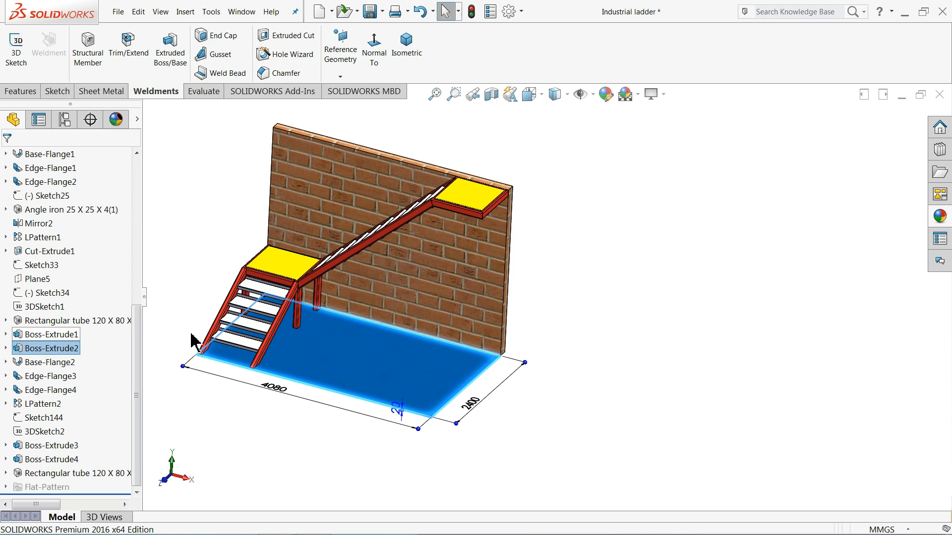
left_click(590, 371)
scroll(470, 360, "down", 3)
scroll(499, 303, "up", 2)
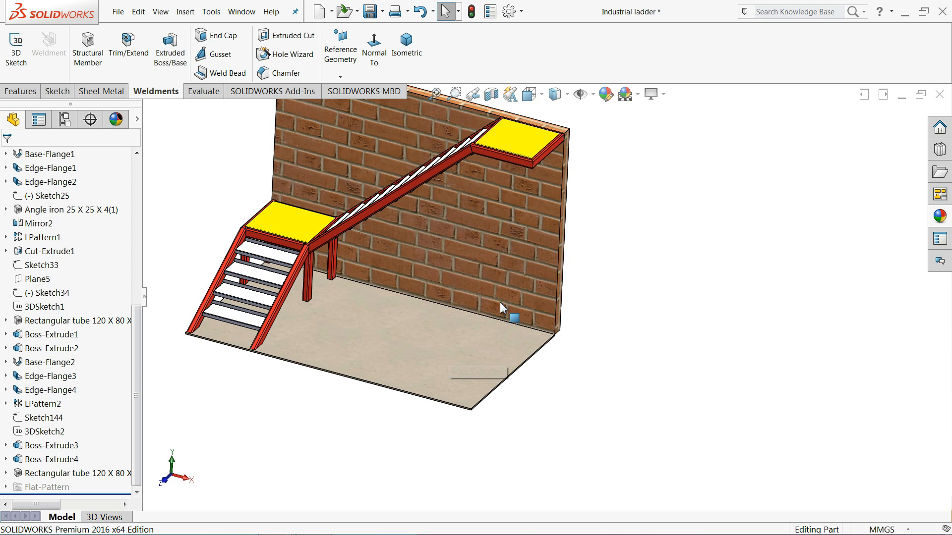
left_click(501, 346)
left_click(639, 213)
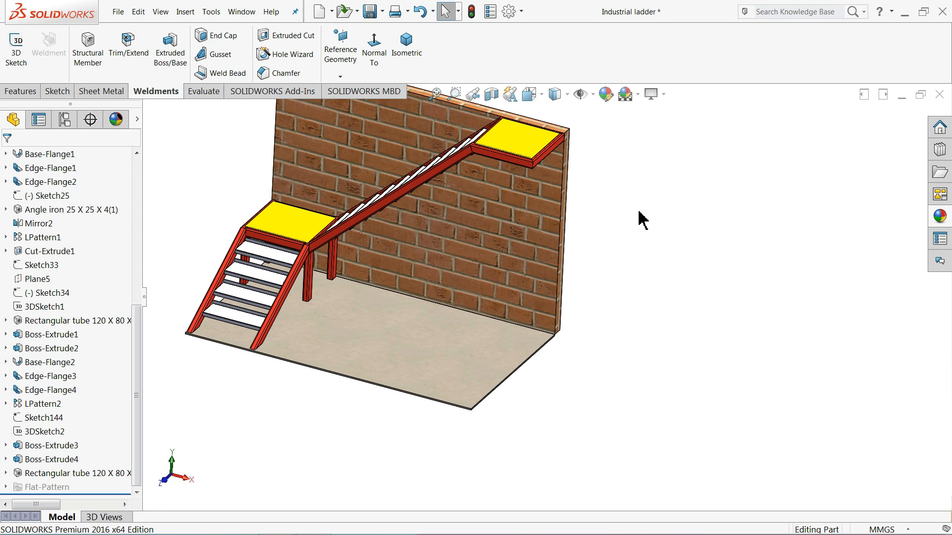
In a new 3D sketch, draw a centreline along the underside of the upper landing's end tube between the midpoints of its two mitre edges.
left_click(18, 64)
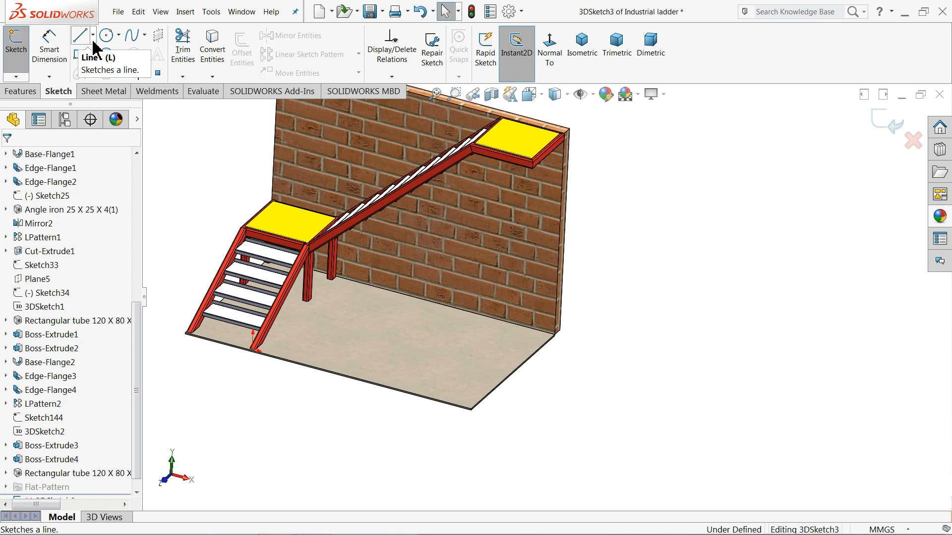
left_click(93, 36)
left_click(99, 66)
middle_click_drag(525, 169, 539, 5)
scroll(549, 167, "down", 5)
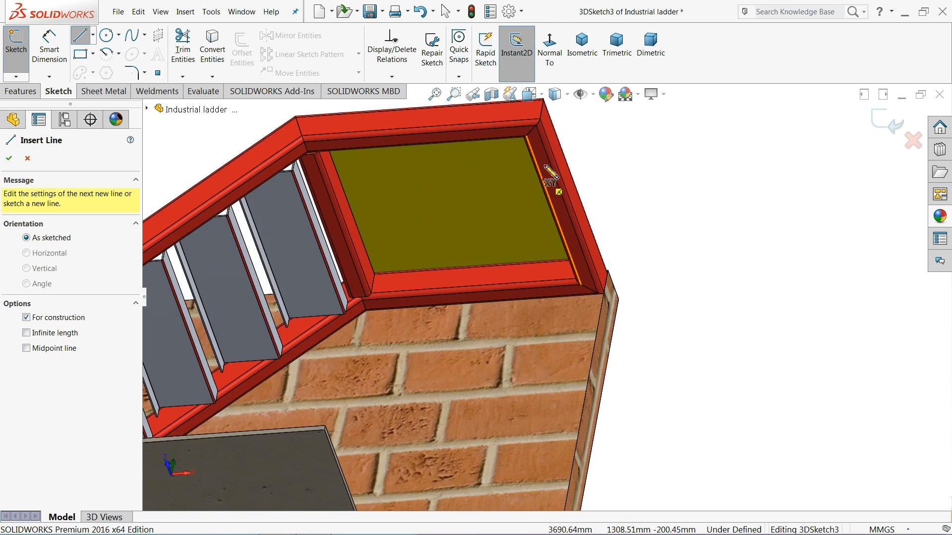
scroll(549, 171, "down", 5)
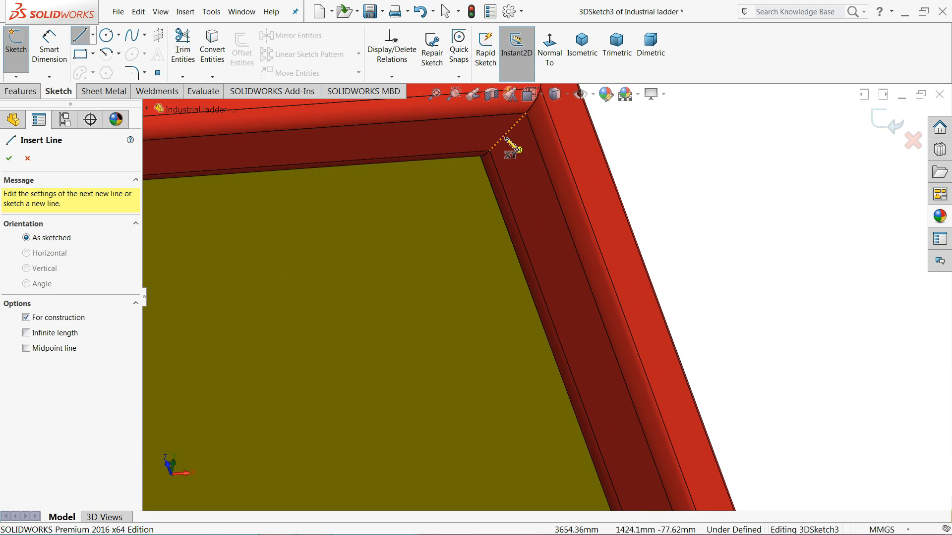
left_click(508, 133)
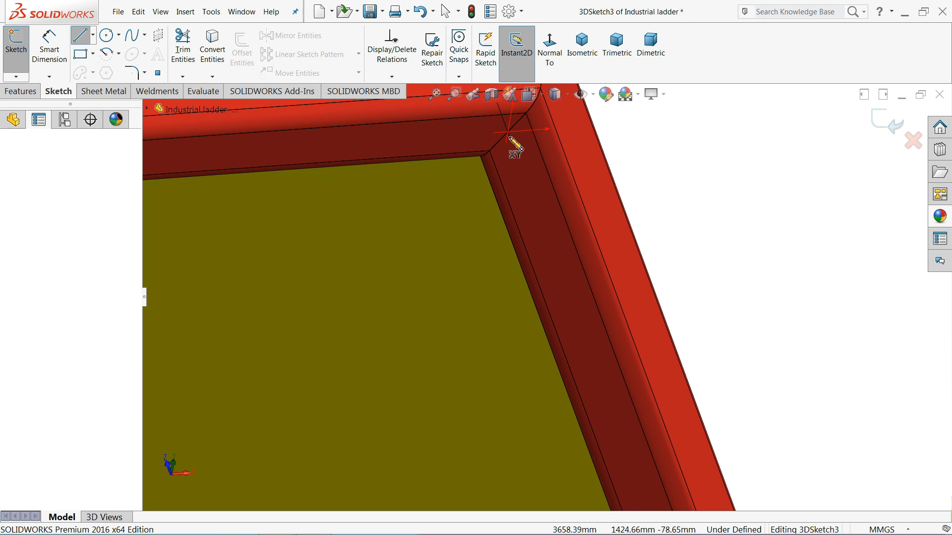
scroll(542, 265, "up", 10)
scroll(574, 367, "down", 8)
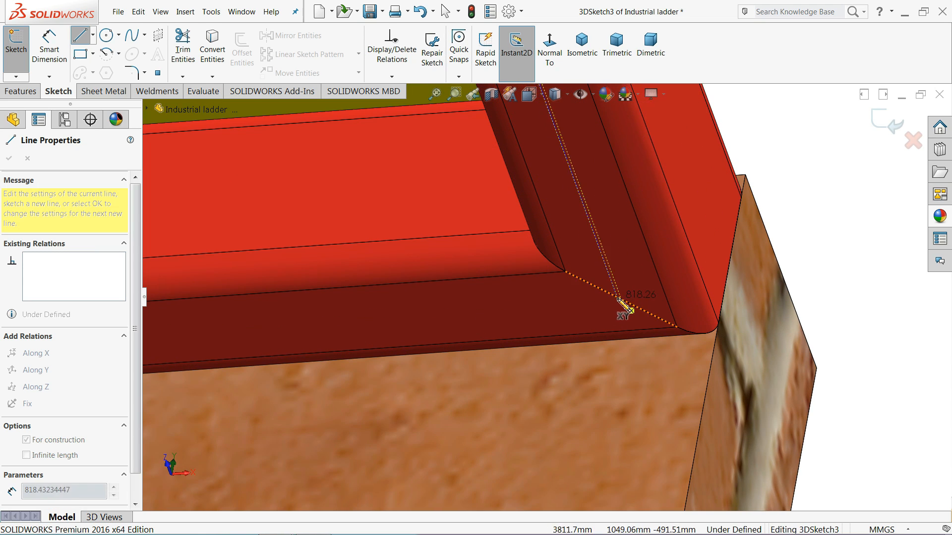
left_click(622, 300)
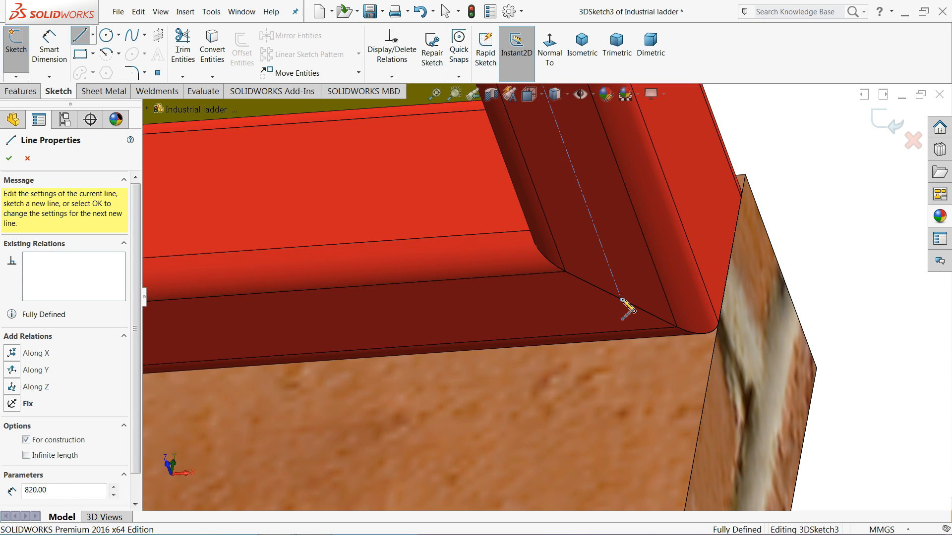
right_click(731, 141)
left_click(758, 147)
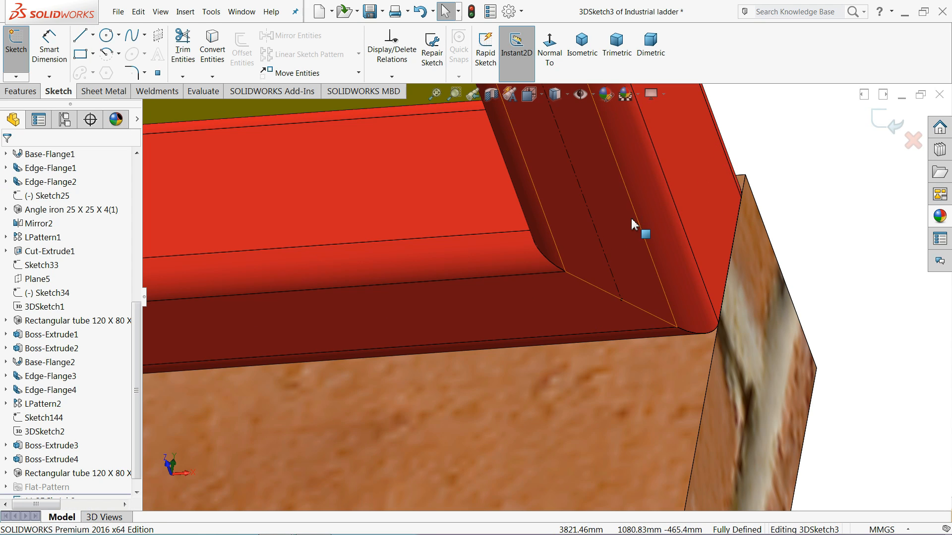
Sketch a vertical leg line about 817 mm long, along Y, down from the centreline's end at the landing's room-side corner.
scroll(644, 219, "up", 6)
scroll(541, 205, "up", 2)
scroll(520, 207, "down", 5)
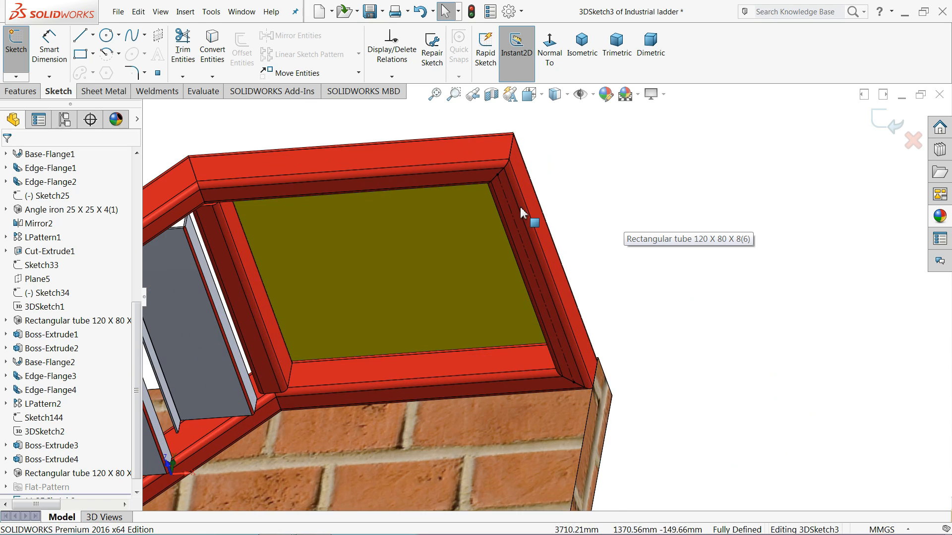
left_click(82, 38)
scroll(579, 169, "up", 3)
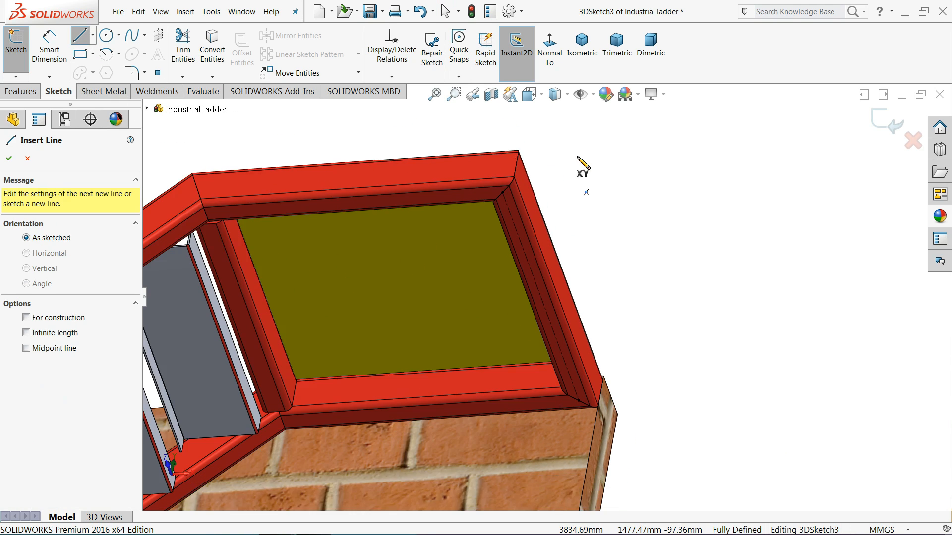
left_click(510, 210)
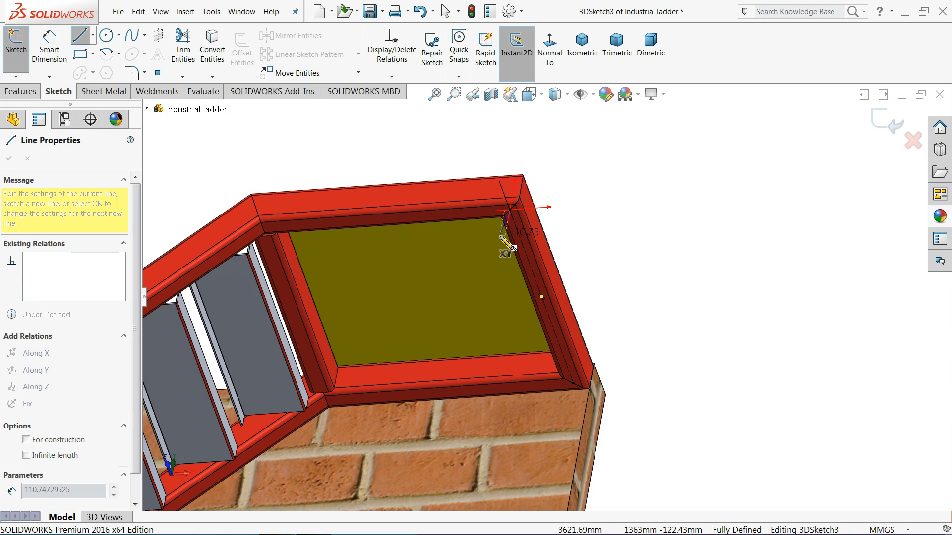
left_click(476, 401)
right_click(632, 294)
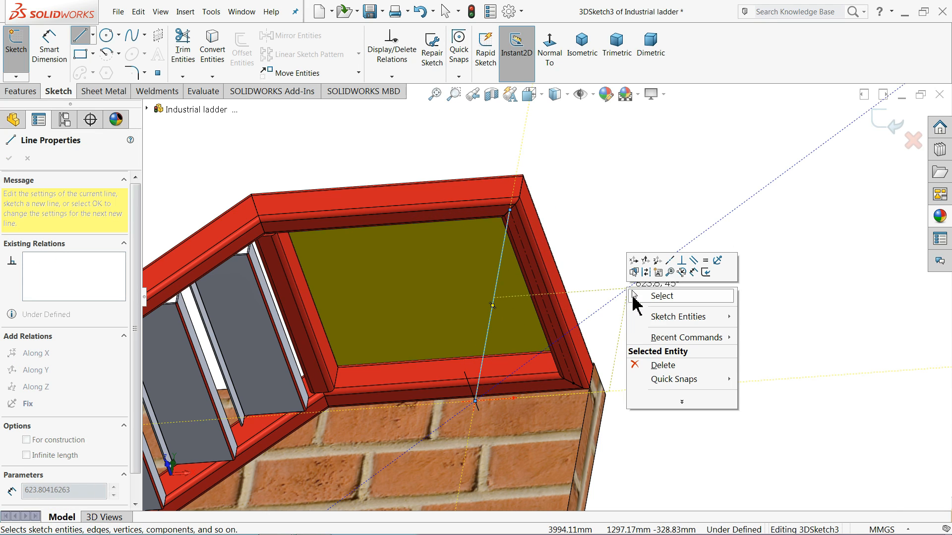
left_click(668, 297)
Sketch a second vertical leg line about 239 mm long, along Y, down from the centreline's wall-side end.
middle_click_drag(668, 297, 502, 437)
middle_click_drag(476, 353, 504, 240)
scroll(573, 184, "up", 3)
scroll(644, 216, "down", 6)
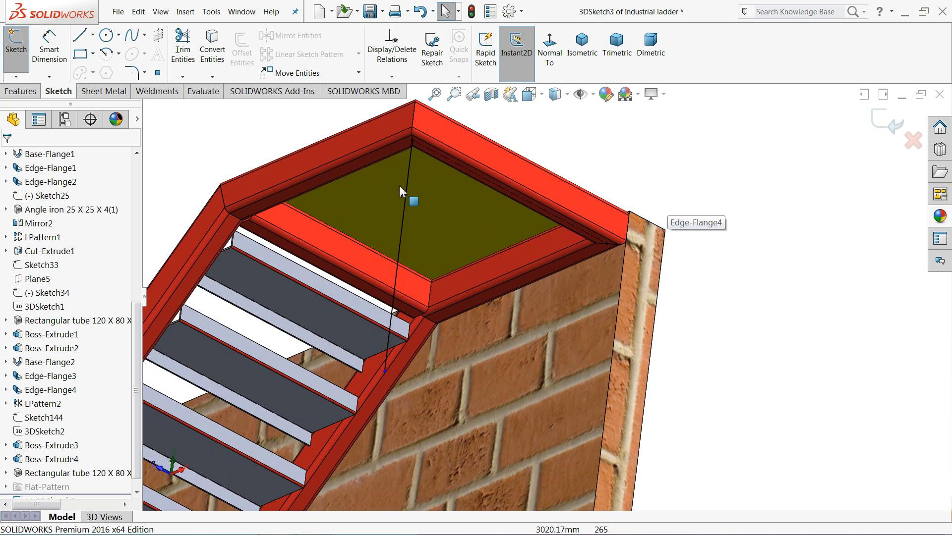
scroll(617, 238, "down", 3)
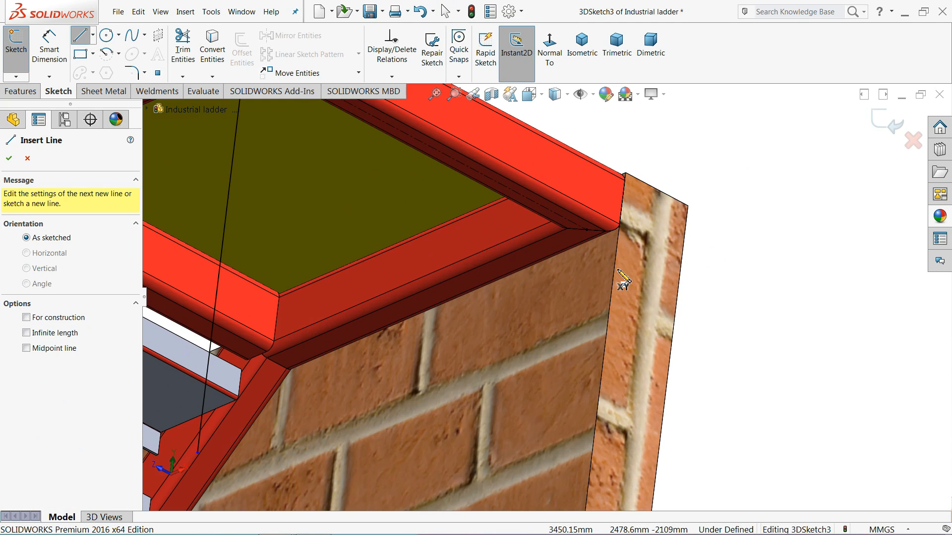
left_click(587, 230)
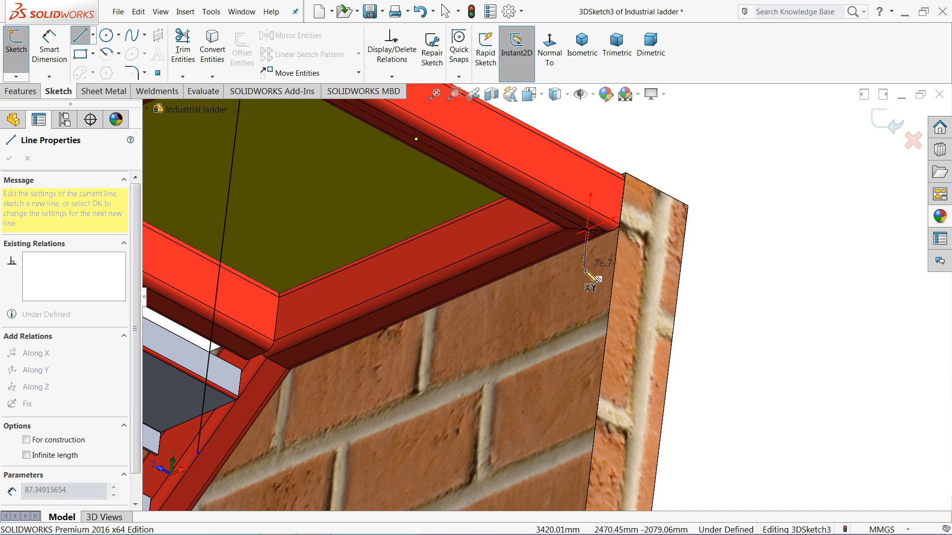
left_click(574, 350)
right_click(684, 293)
left_click(694, 295)
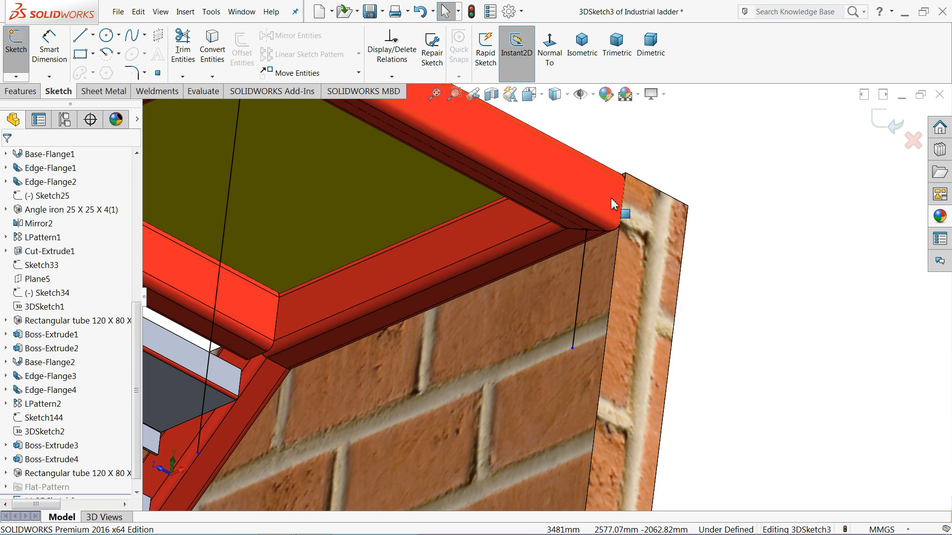
Make the two vertical leg lines under the upper landing equal in length.
scroll(616, 230, "up", 4)
middle_click_drag(574, 243, 557, 378)
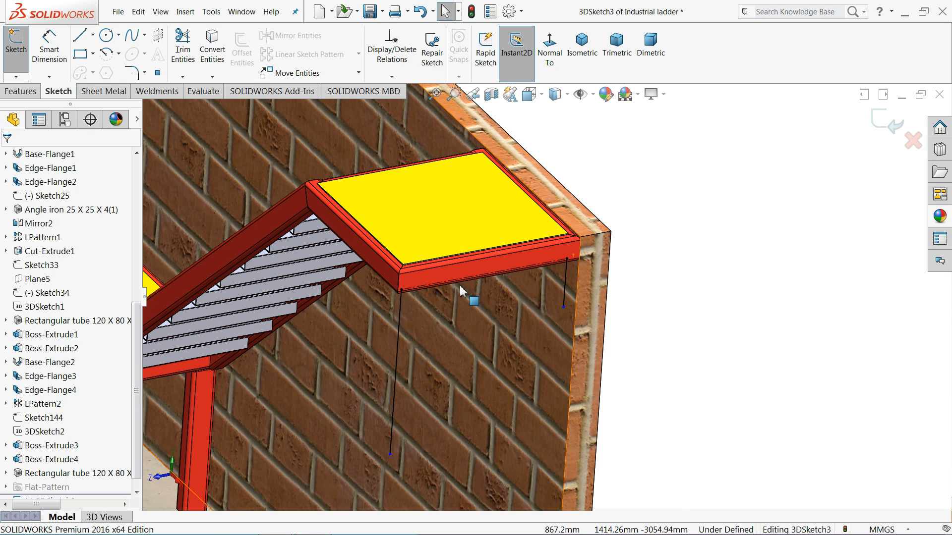
scroll(460, 290, "up", 5)
scroll(531, 395, "down", 3)
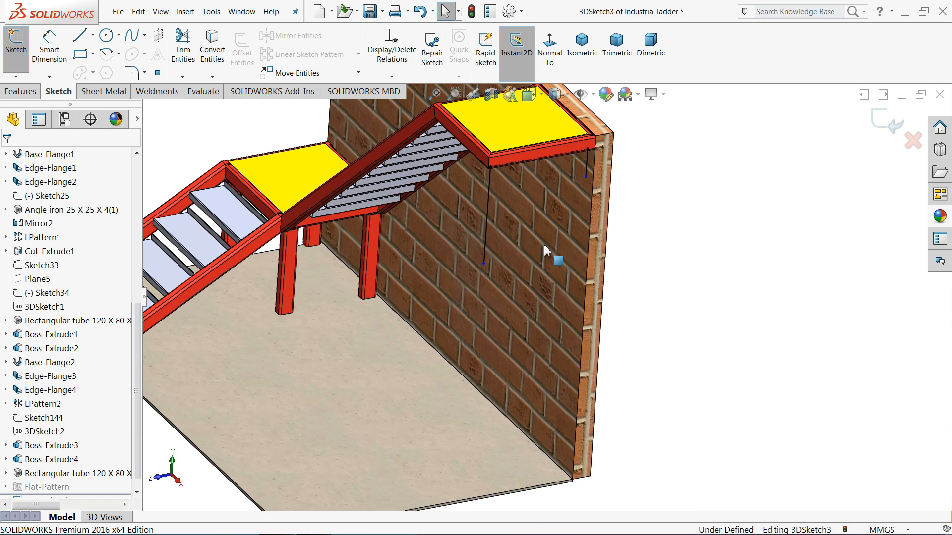
left_click(587, 165)
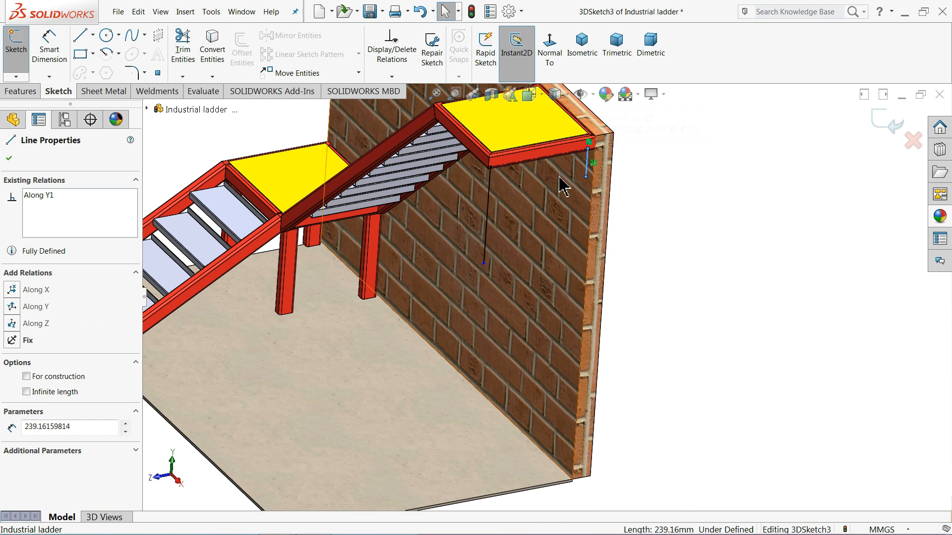
left_click(493, 197, "ctrl")
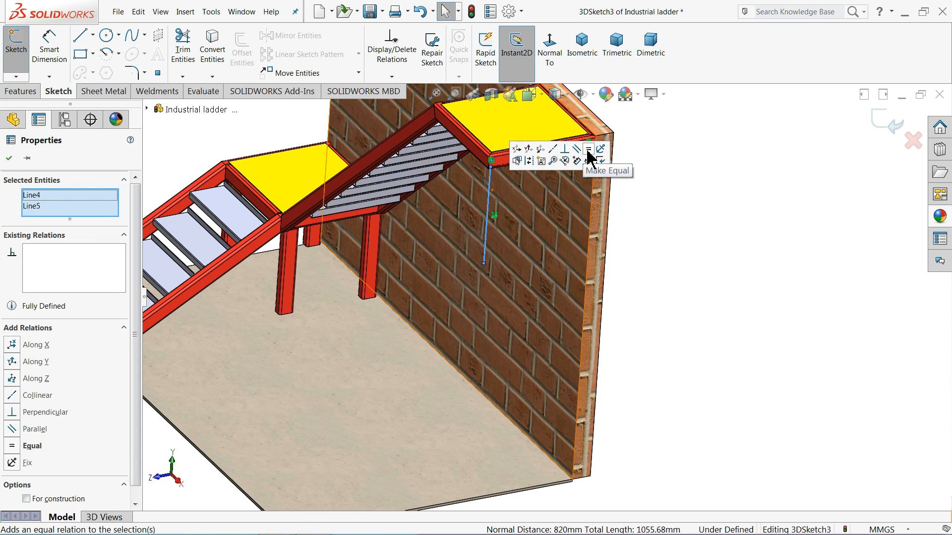
left_click(714, 206)
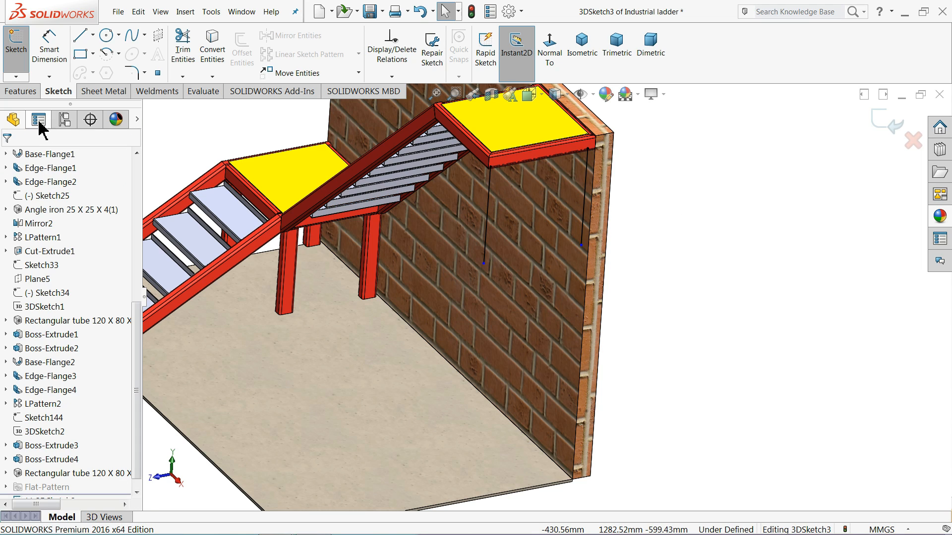
Dimension the wall-side leg line's length and set it to 2760 mm.
left_click(46, 52)
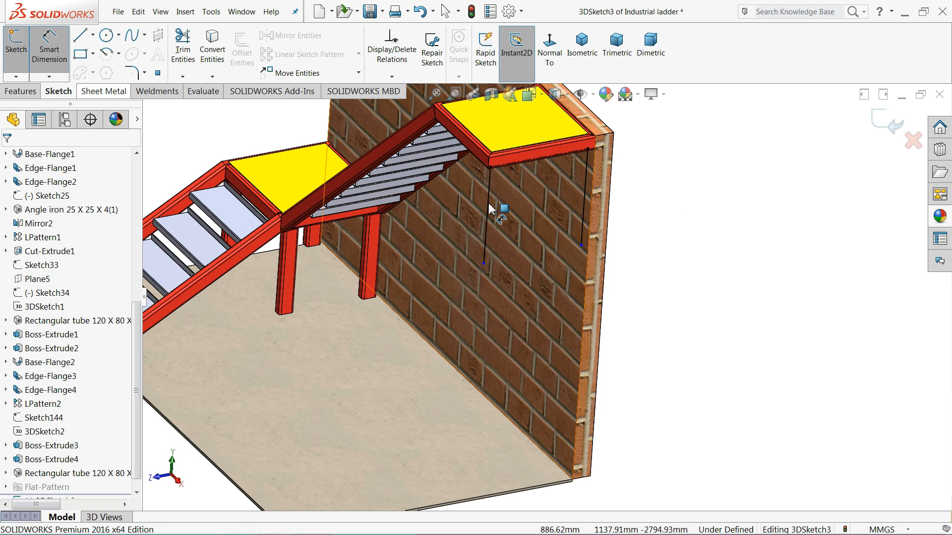
left_click(585, 196)
left_click(664, 181)
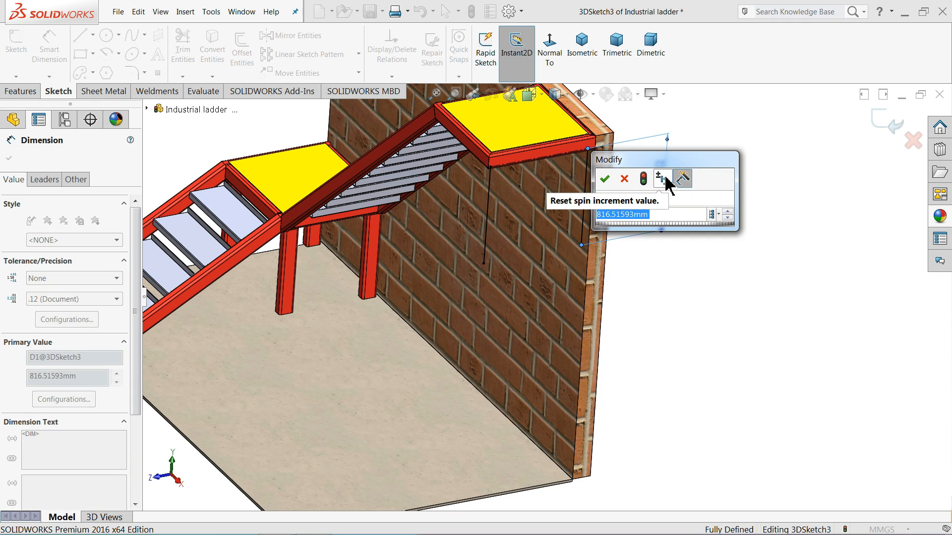
type("2760")
key("Return")
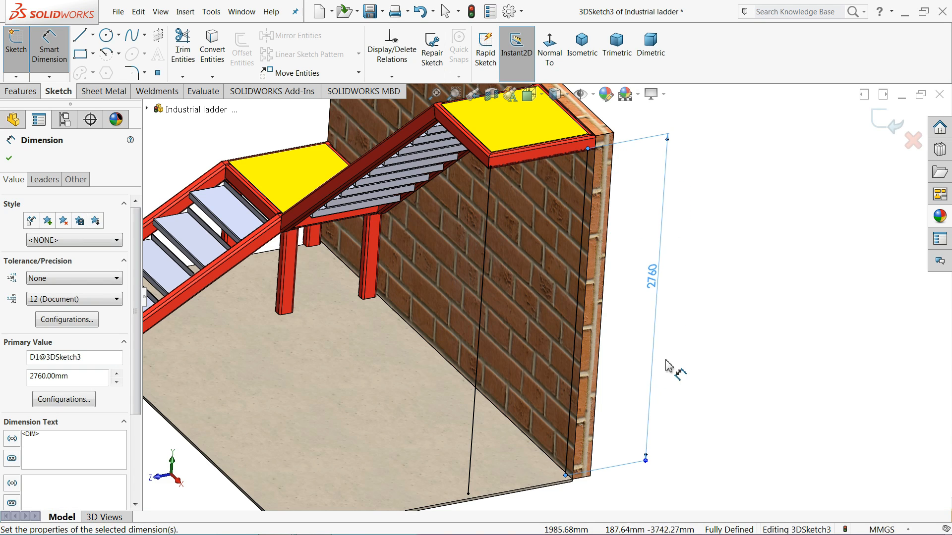
left_click(709, 340)
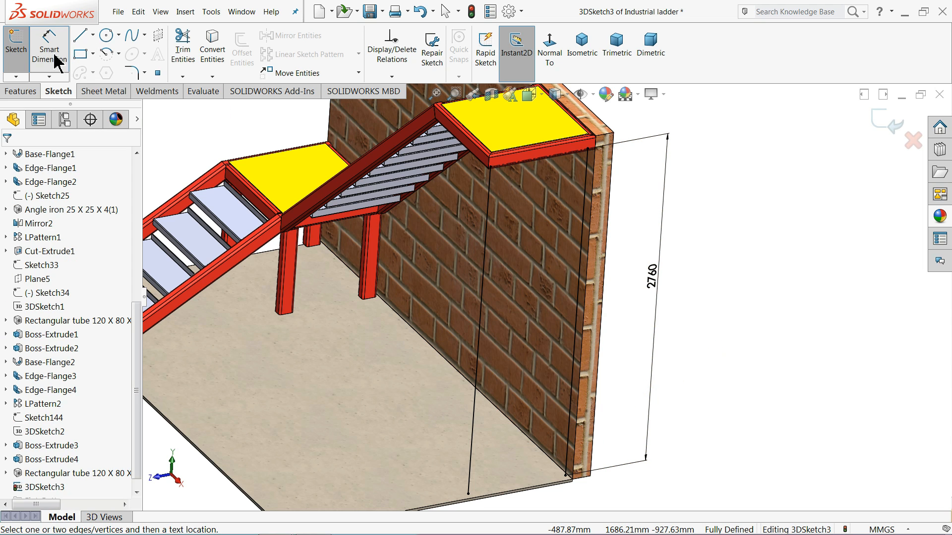
Check the leg lines' lower ends against the floor and change their length dimension to 2800 mm.
left_click(49, 45)
scroll(293, 183, "up", 3)
scroll(517, 424, "down", 9)
middle_click(442, 366)
mouse_move(442, 366)
middle_mouse_down()
mouse_move(432, 287)
mouse_move(432, 313)
middle_mouse_up()
scroll(466, 367, "down", 3)
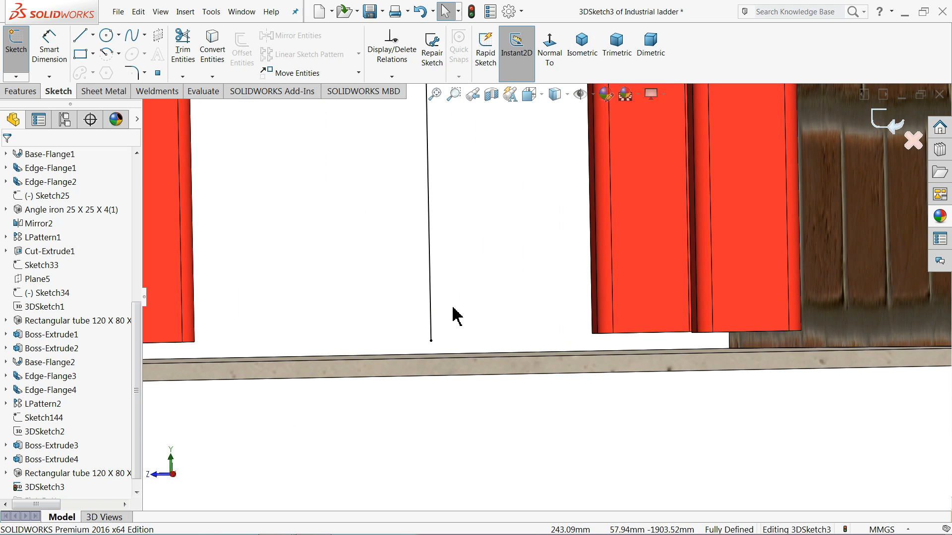
scroll(546, 280, "up", 8)
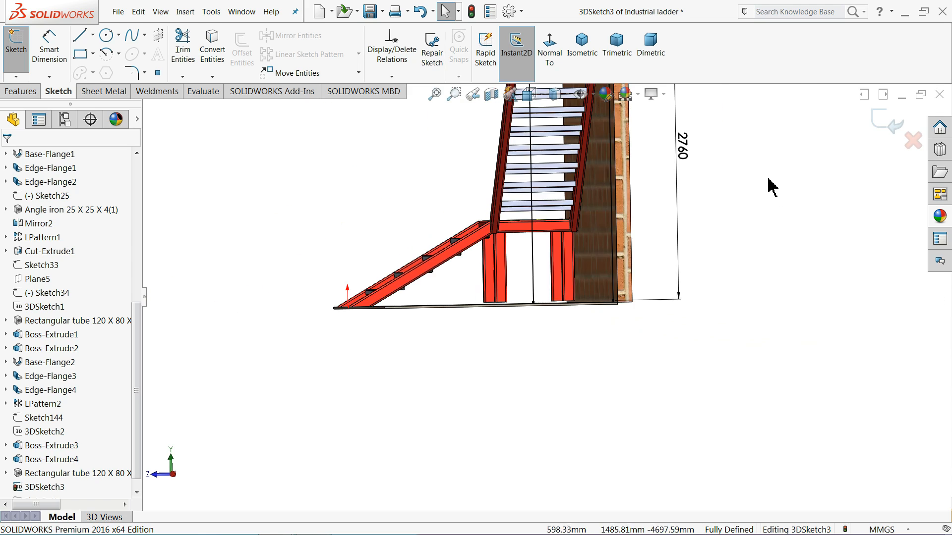
scroll(768, 180, "up", 1)
scroll(717, 167, "down", 2)
left_click(628, 210)
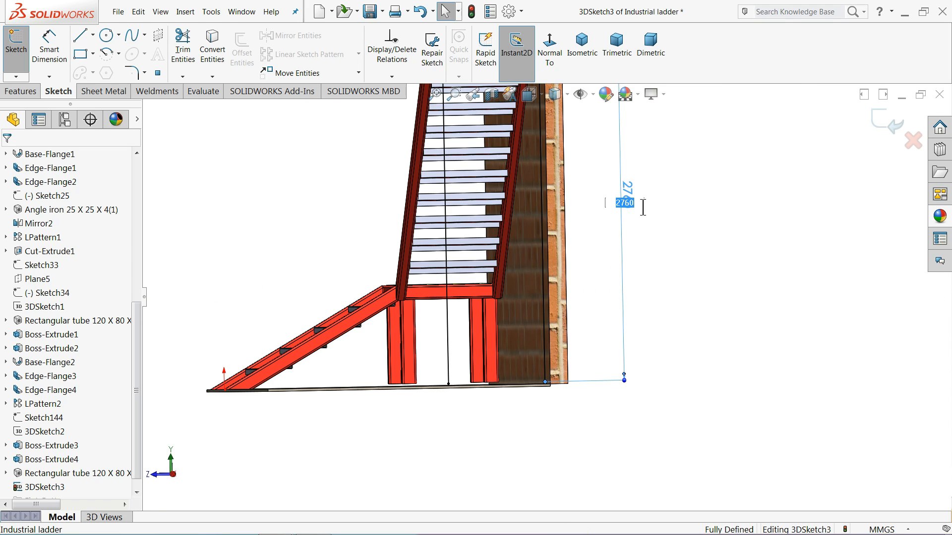
left_click(640, 206)
Examine, square to the floor slab's side face, where the two leg lines end relative to the slab.
scroll(453, 385, "down", 6)
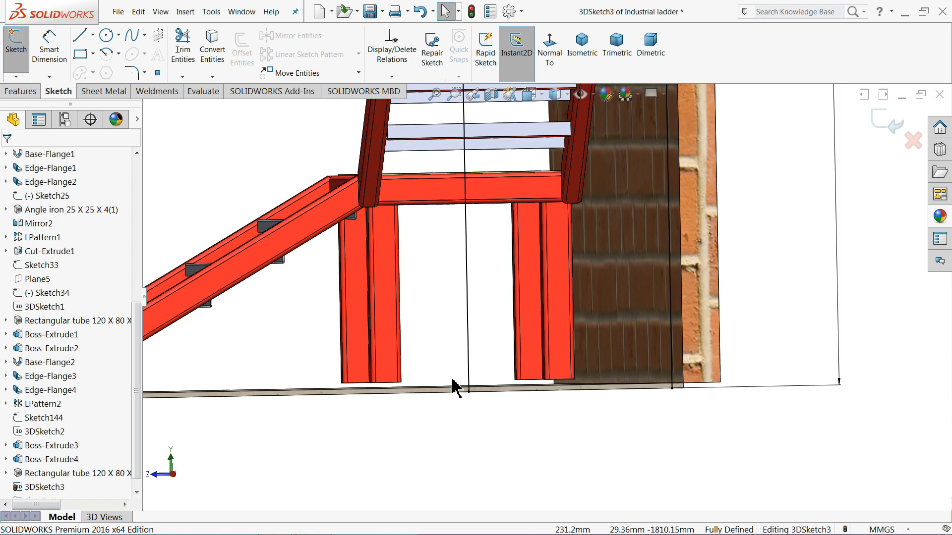
left_click(513, 384)
left_click(549, 55)
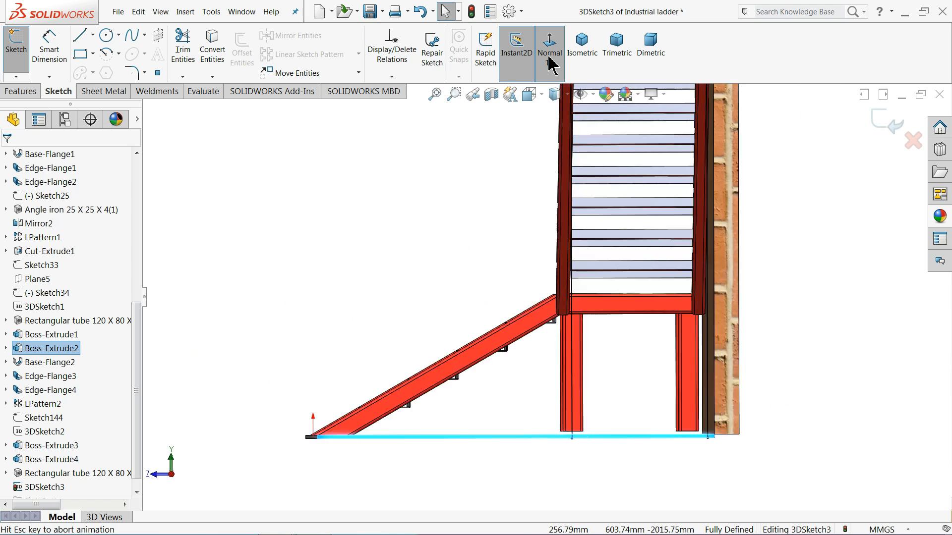
left_click_drag(720, 307, 722, 440)
scroll(556, 471, "down", 3)
scroll(549, 441, "down", 2)
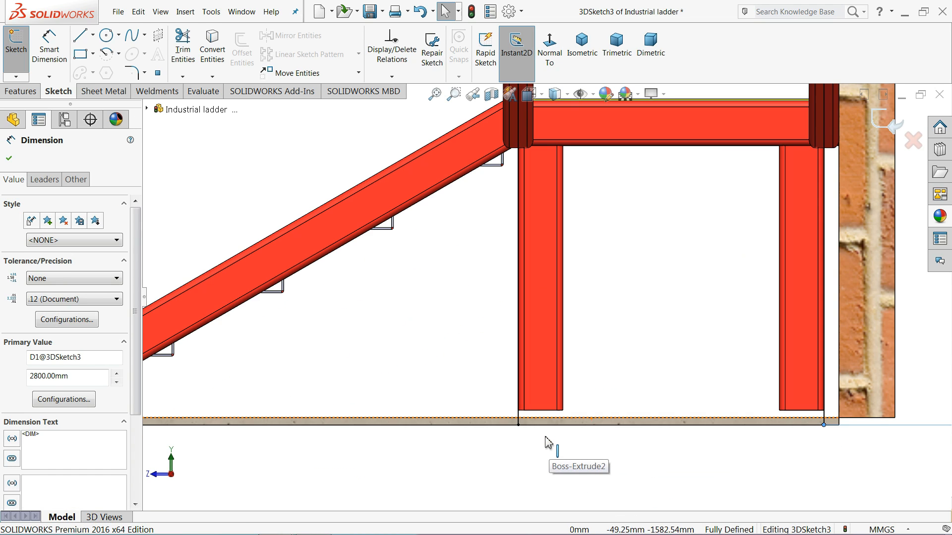
scroll(527, 421, "down", 2)
scroll(512, 385, "down", 2)
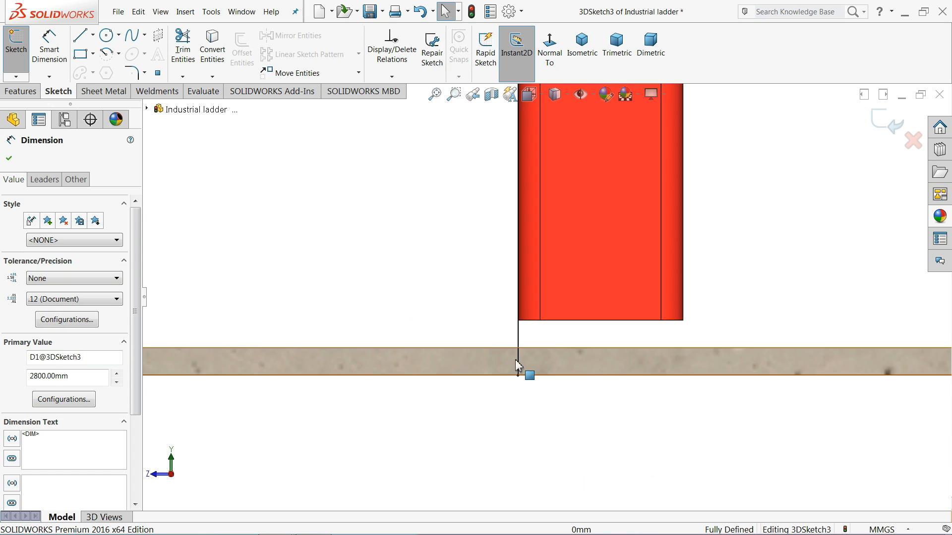
scroll(521, 350, "up", 5)
scroll(735, 255, "down", 3)
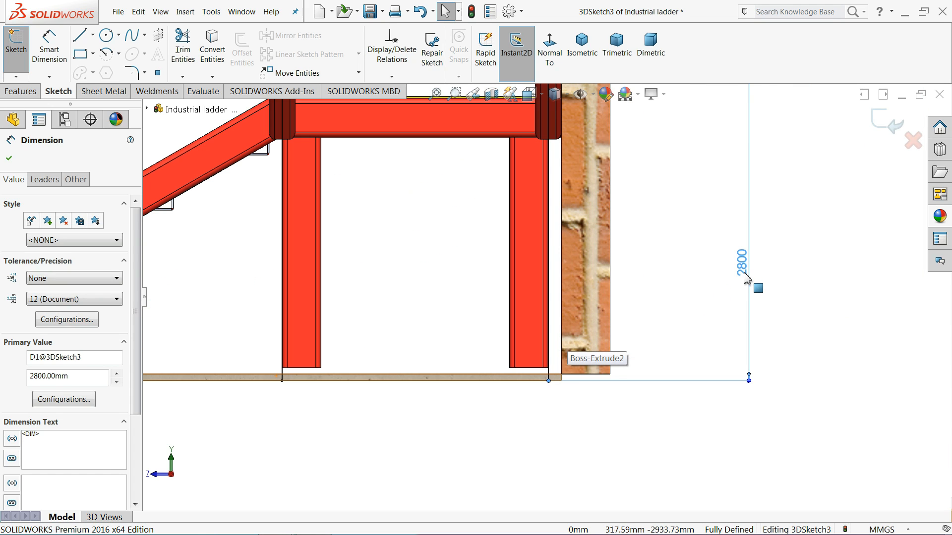
Set the length dimension of the upper landing's leg lines to 2780 mm.
left_click(744, 267)
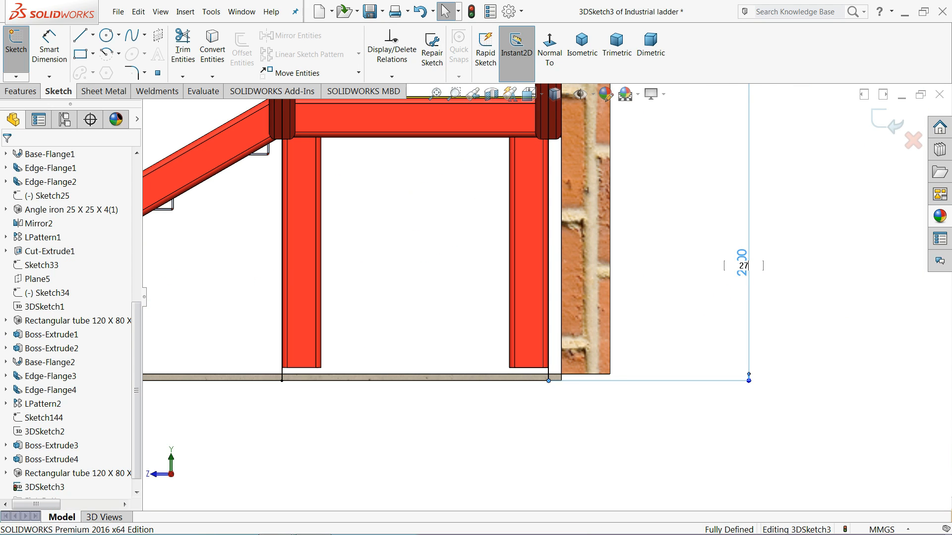
type("2780")
key("Return")
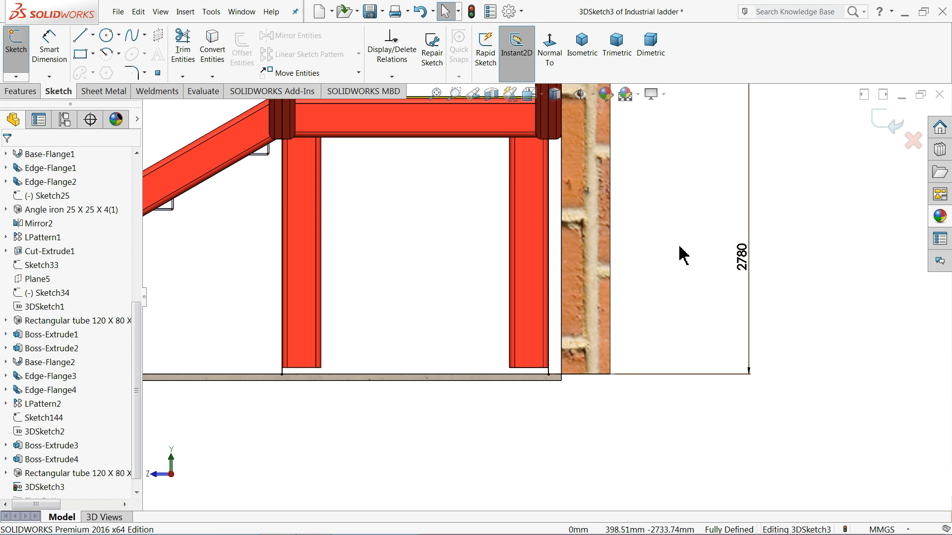
scroll(612, 214, "up", 4)
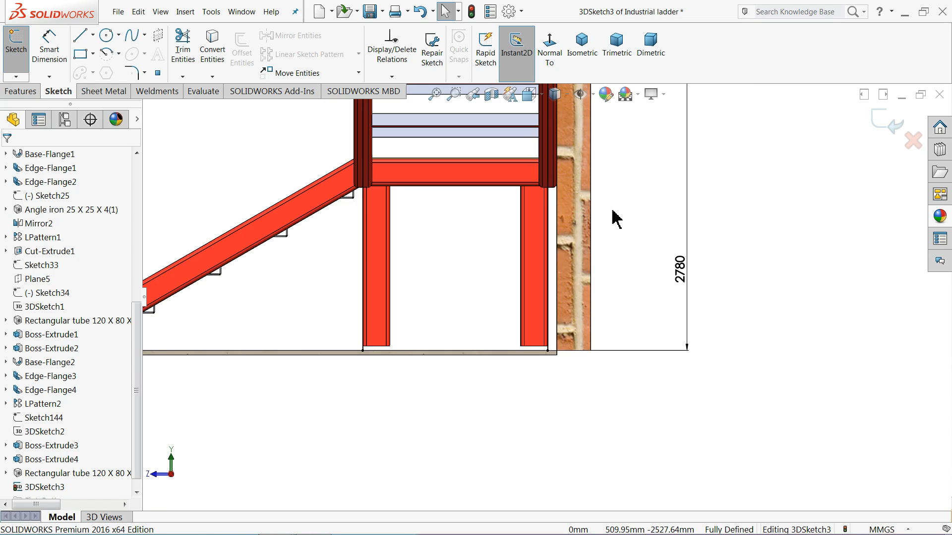
Draw a cross line joining the upper landing's two leg lines at mid-height, and finish the 3D sketch.
middle_click_drag(560, 228, 600, 264)
scroll(601, 267, "up", 3)
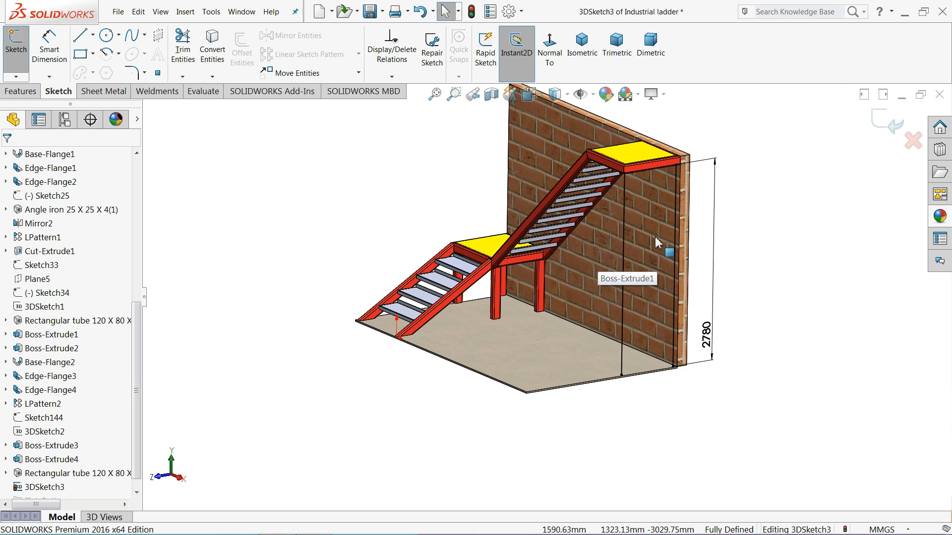
scroll(655, 242, "down", 2)
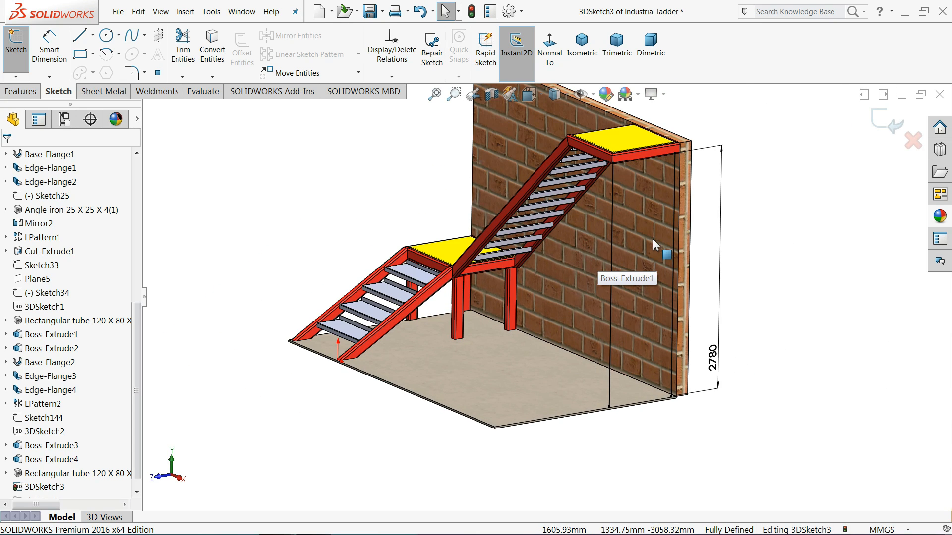
left_click(81, 42)
scroll(570, 304, "down", 3)
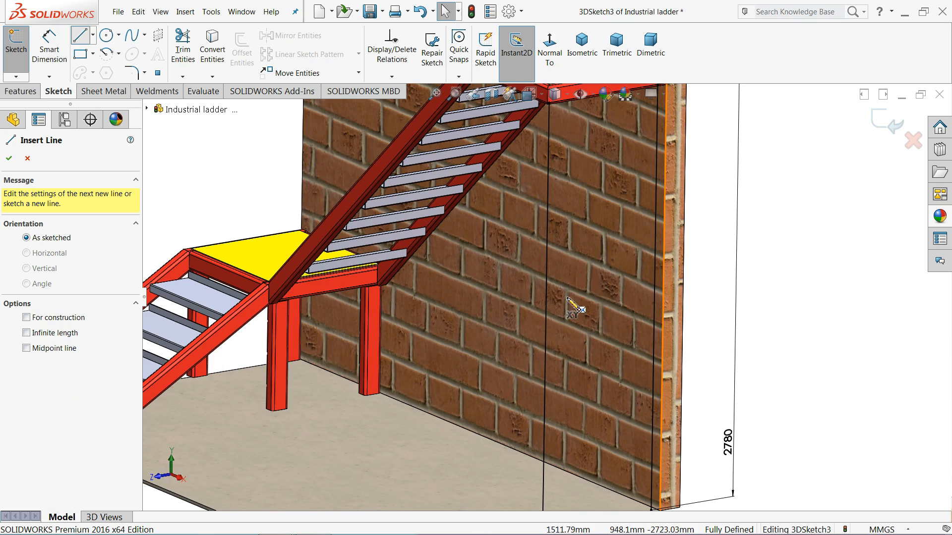
left_click(546, 315)
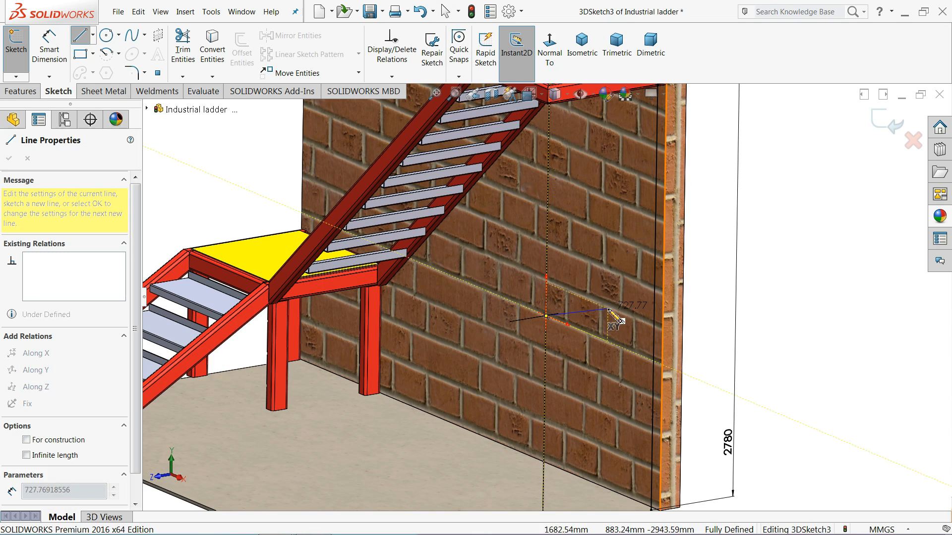
left_click(654, 299)
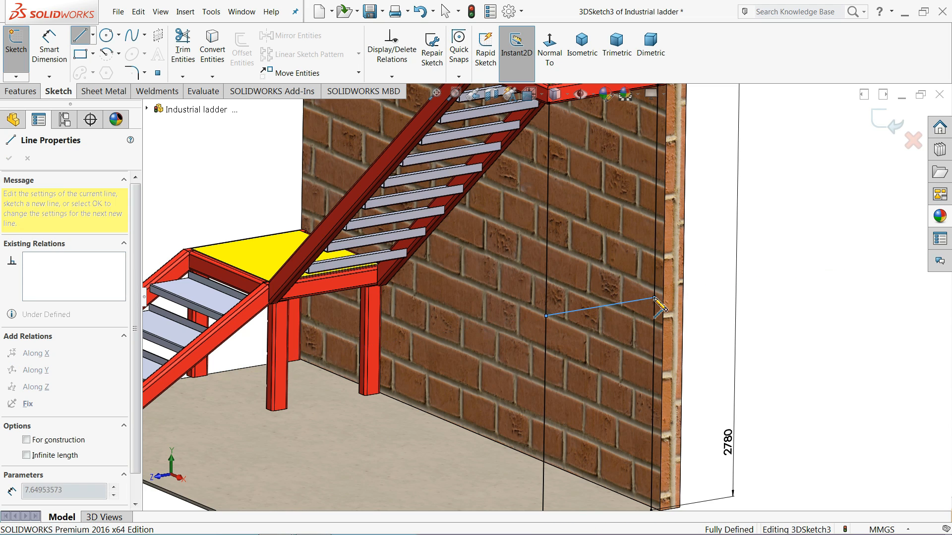
right_click(783, 230)
left_click(808, 237)
key("z")
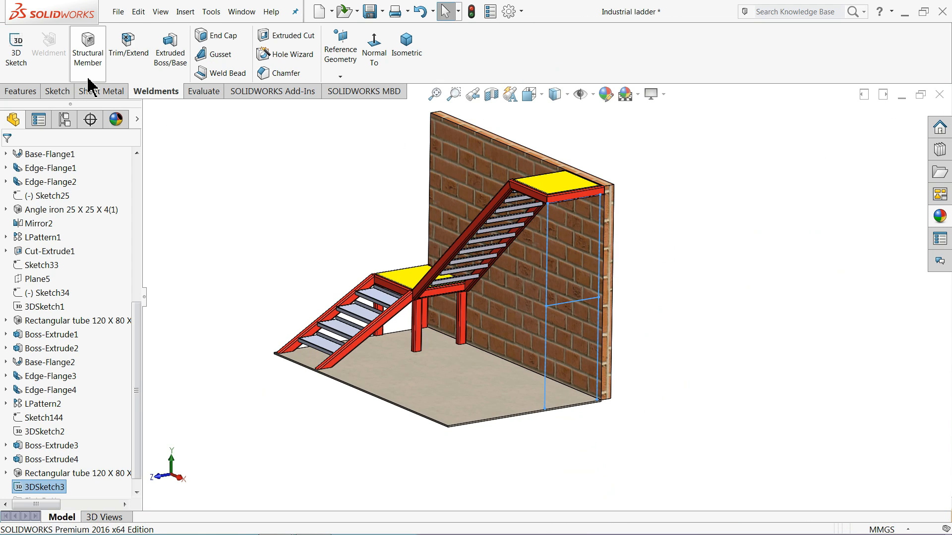
Start an iso rectangular tube structural member, size 120 x 80 x 8, along the upper landing's outer leg line.
left_click(89, 54)
scroll(586, 316, "down", 2)
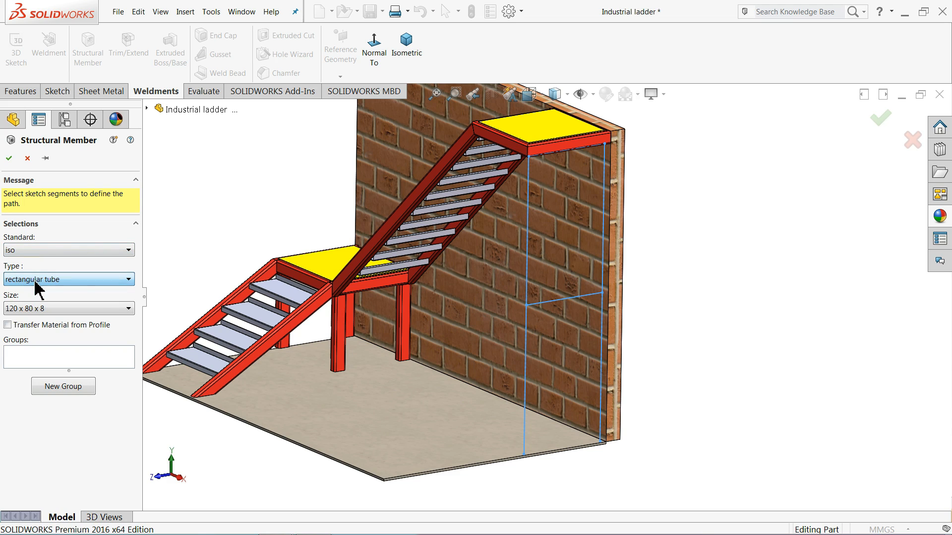
left_click(32, 309)
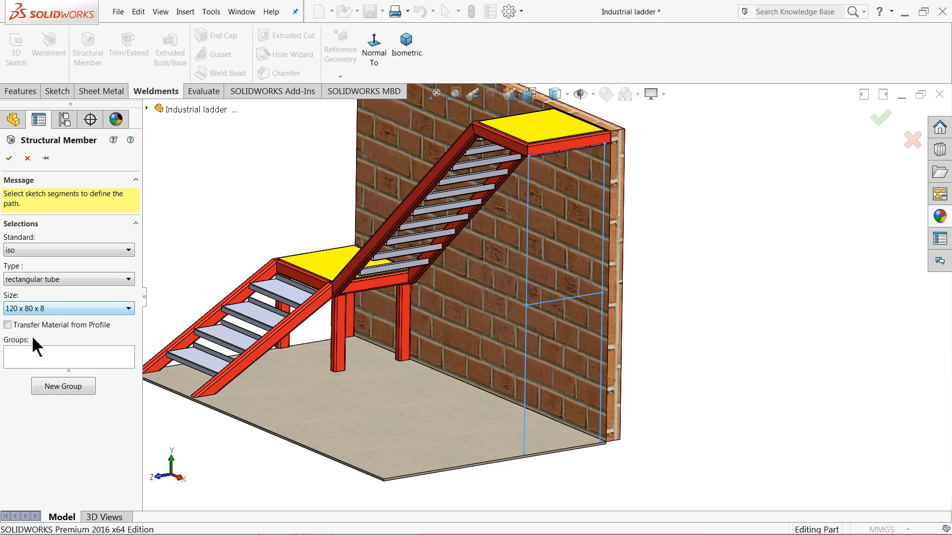
left_click(32, 363)
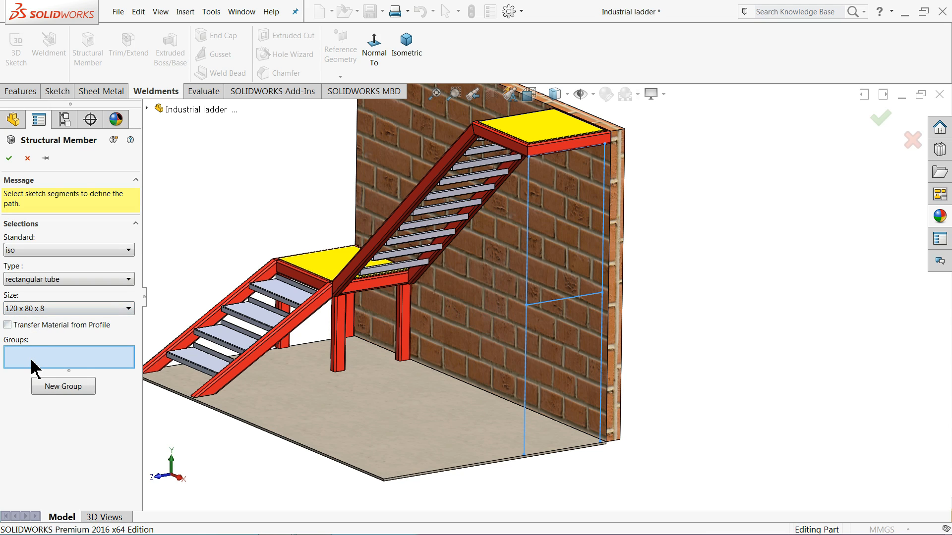
left_click(526, 290)
scroll(544, 162, "down", 3)
middle_click_drag(544, 161, 519, 370)
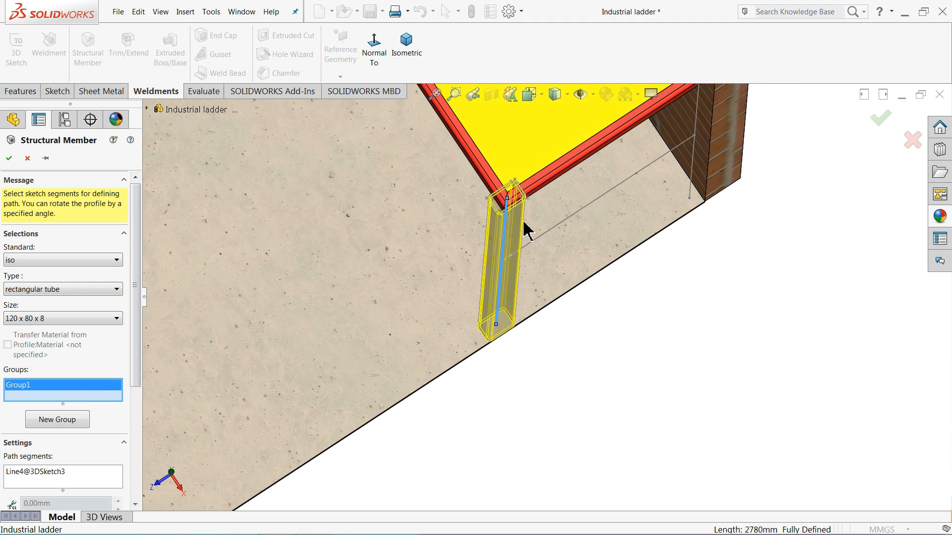
Relocate the outer leg's profile so the leg line passes through the midpoint of its outward-facing short side.
scroll(527, 228, "down", 3)
left_click_drag(134, 321, 110, 463)
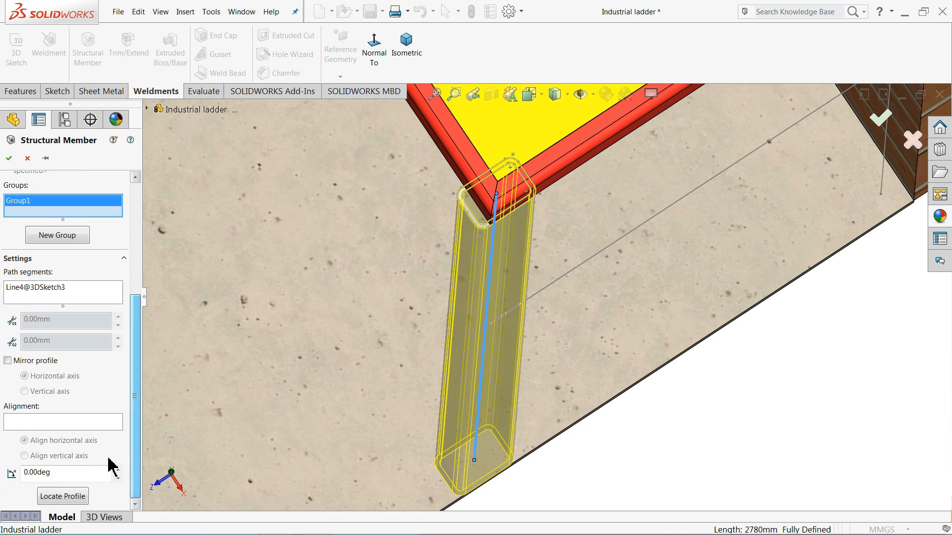
left_click(77, 497)
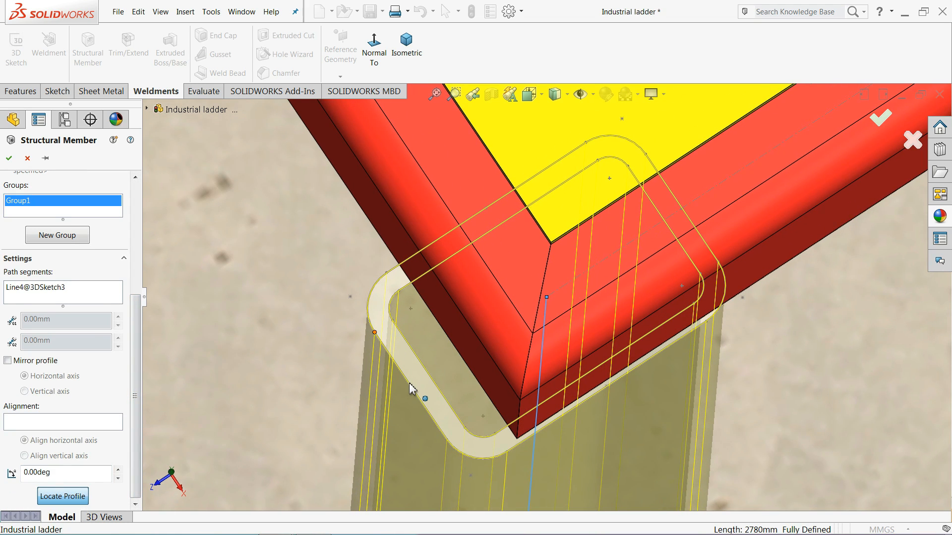
left_click(410, 387)
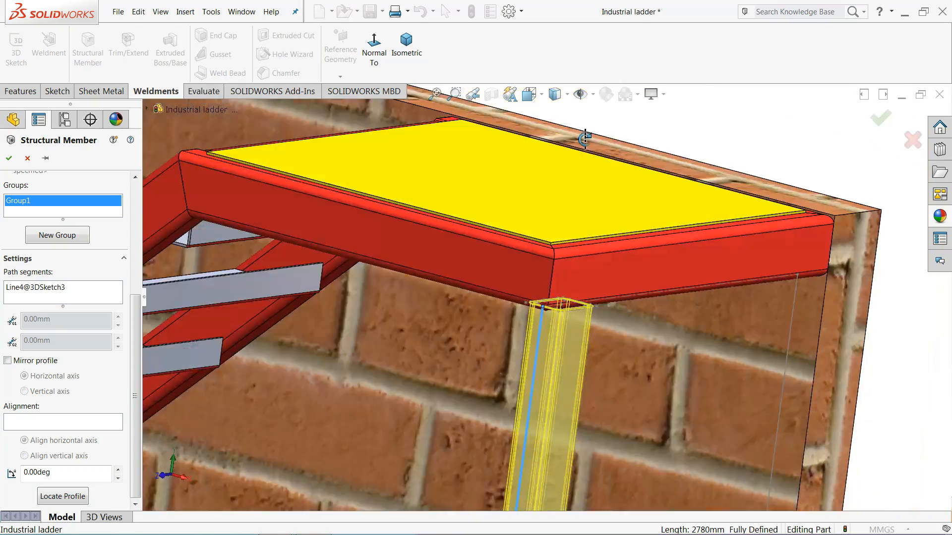
middle_click_drag(585, 139, 550, 198)
Add a second group to the structural member along the wall-side leg line.
left_click(57, 235)
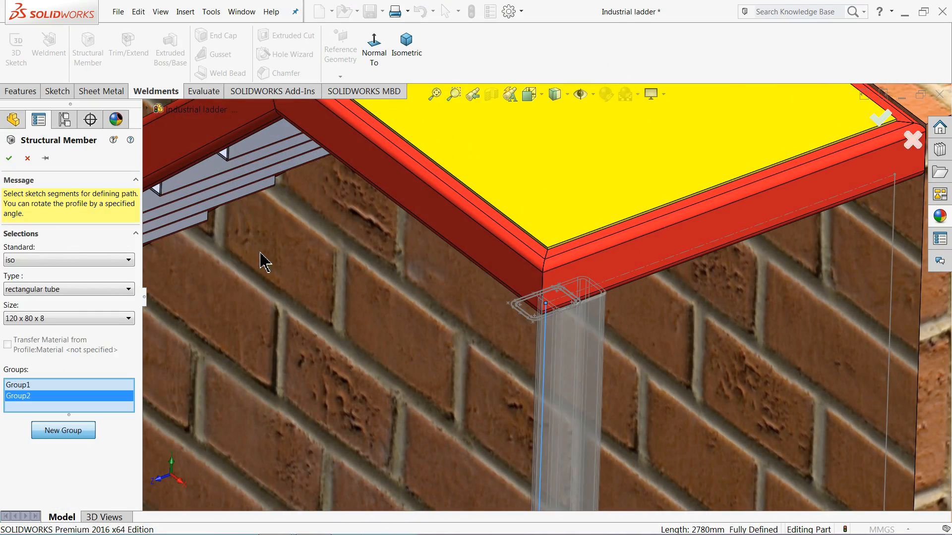
scroll(648, 272, "up", 5)
scroll(649, 312, "down", 5)
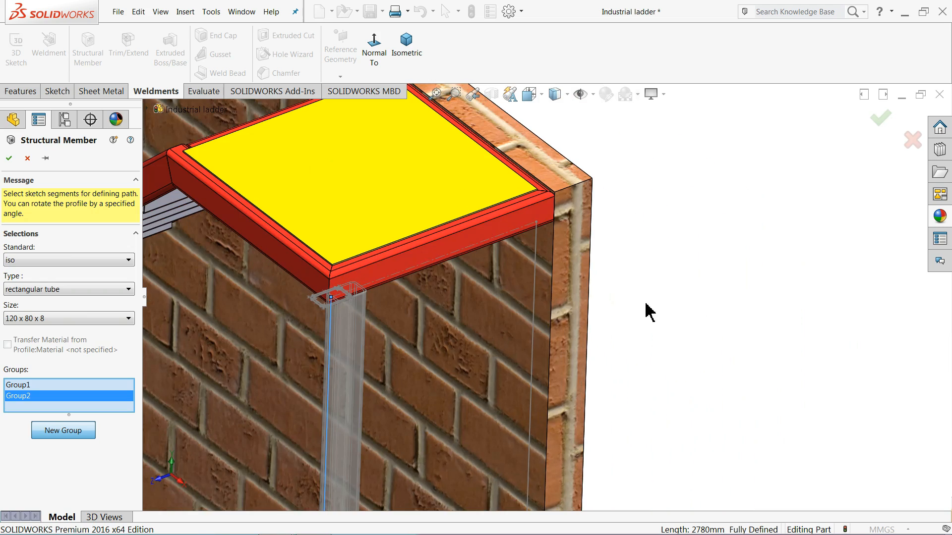
left_click(536, 261)
scroll(547, 223, "down", 5)
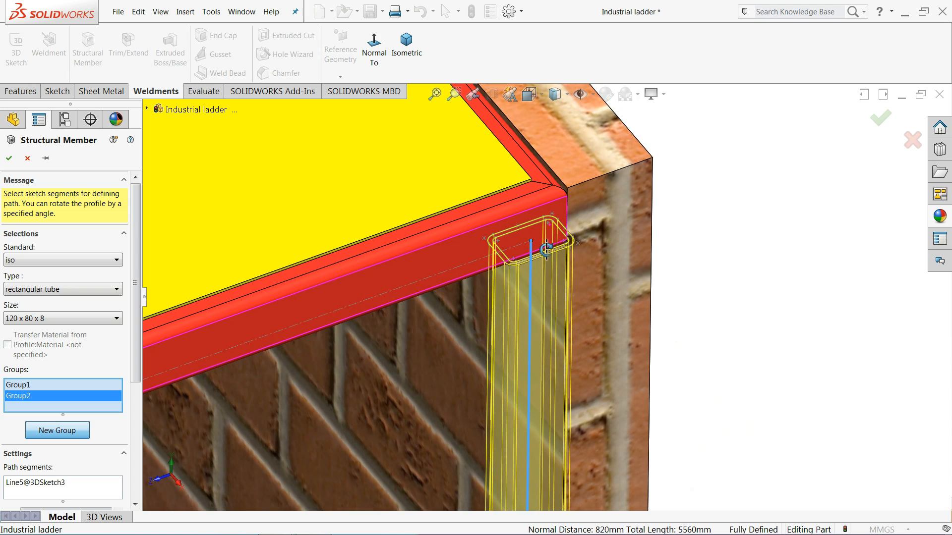
Relocate the wall-side leg's profile so the leg line passes through the midpoint of its short side nearest the wall.
scroll(538, 254, "down", 4)
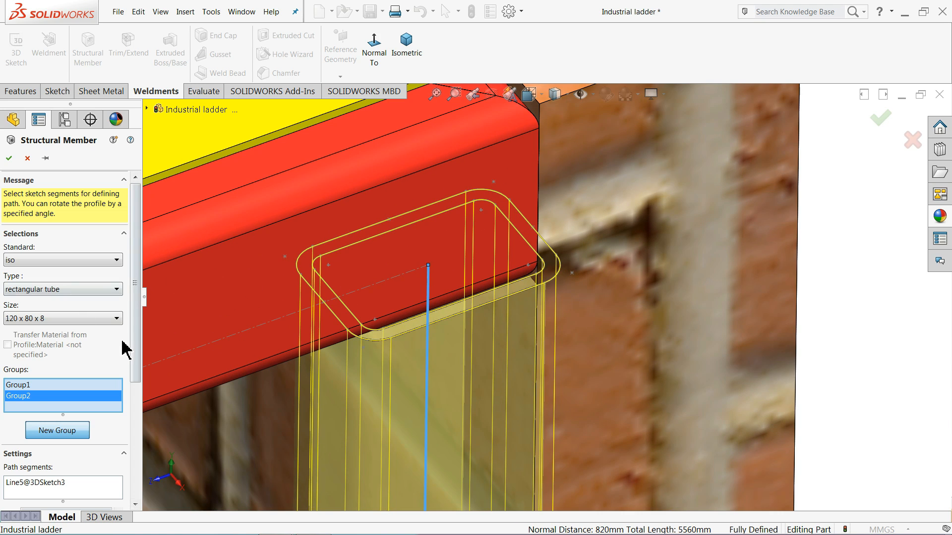
left_click_drag(137, 344, 135, 471)
left_click(82, 497)
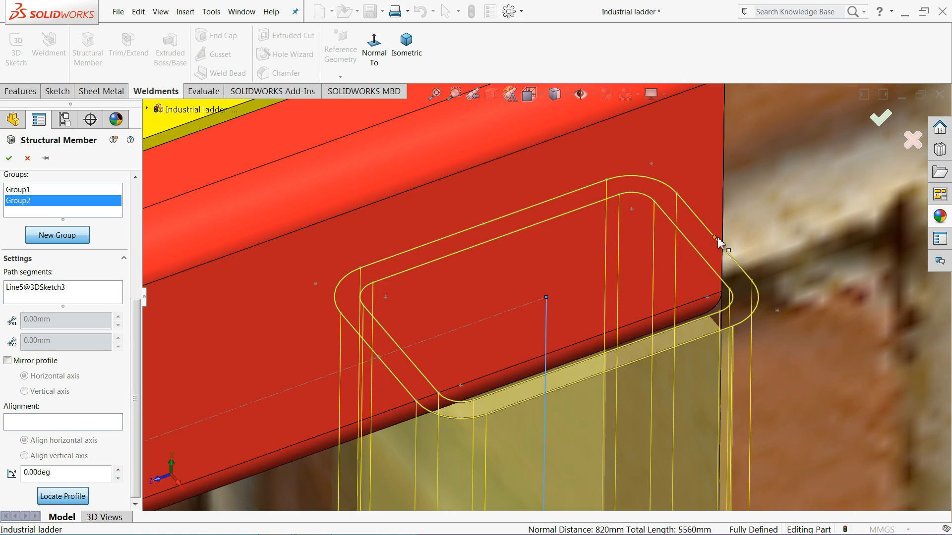
left_click(715, 240)
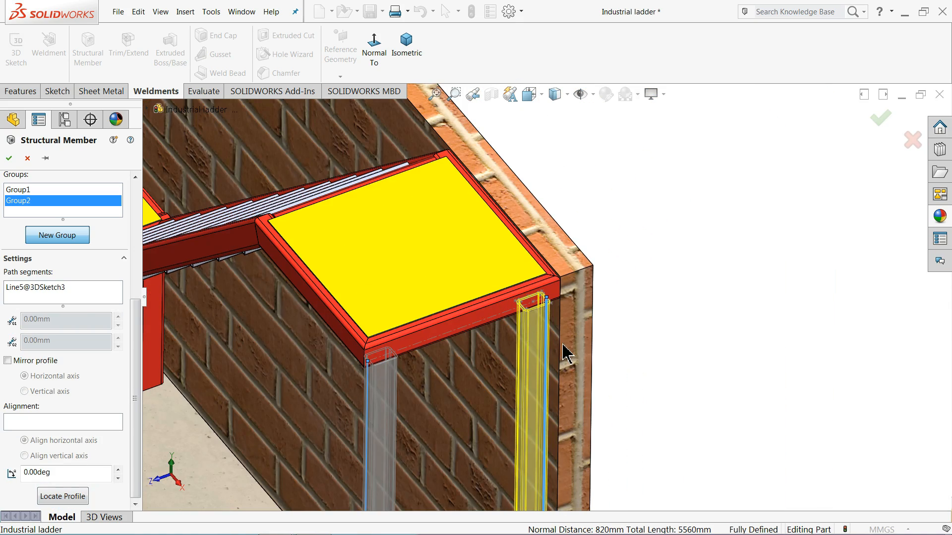
middle_click_drag(565, 353, 579, 303)
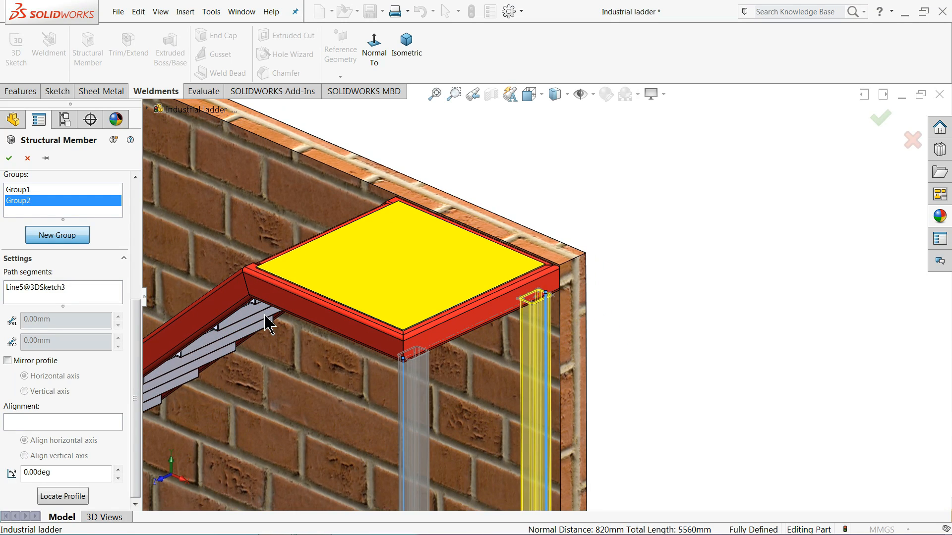
Add the cross line between the legs as a third group and create the structural member.
left_click(56, 235)
scroll(493, 319, "up", 5)
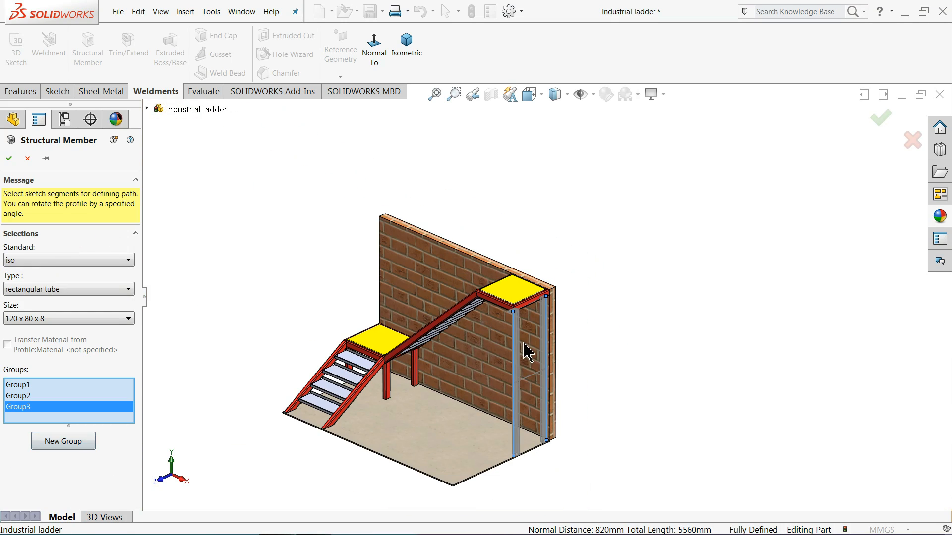
scroll(521, 347, "down", 10)
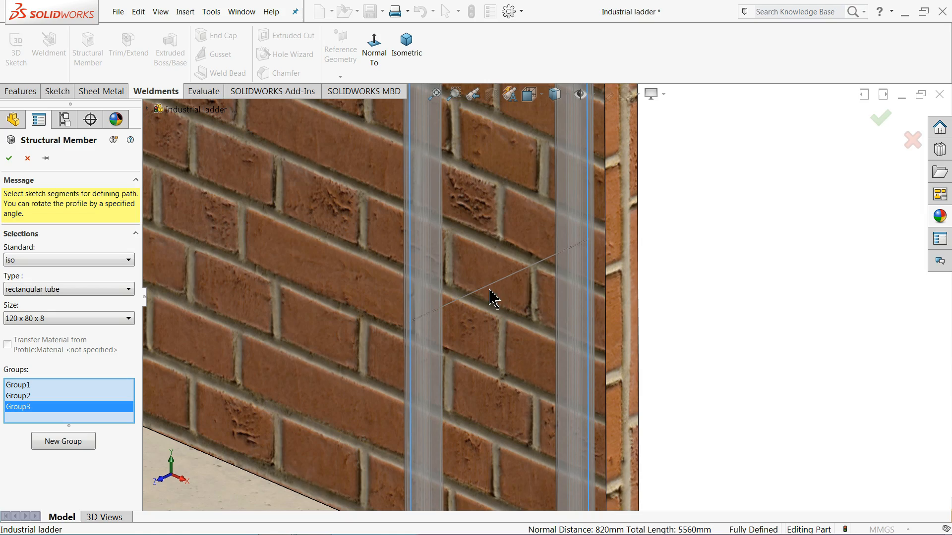
left_click(491, 291)
middle_click_drag(504, 307, 553, 328)
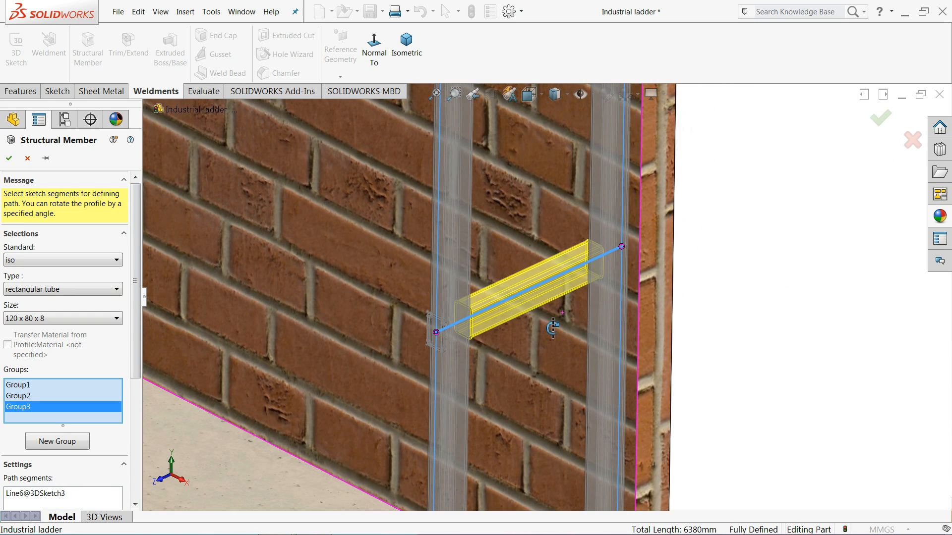
left_click(9, 159)
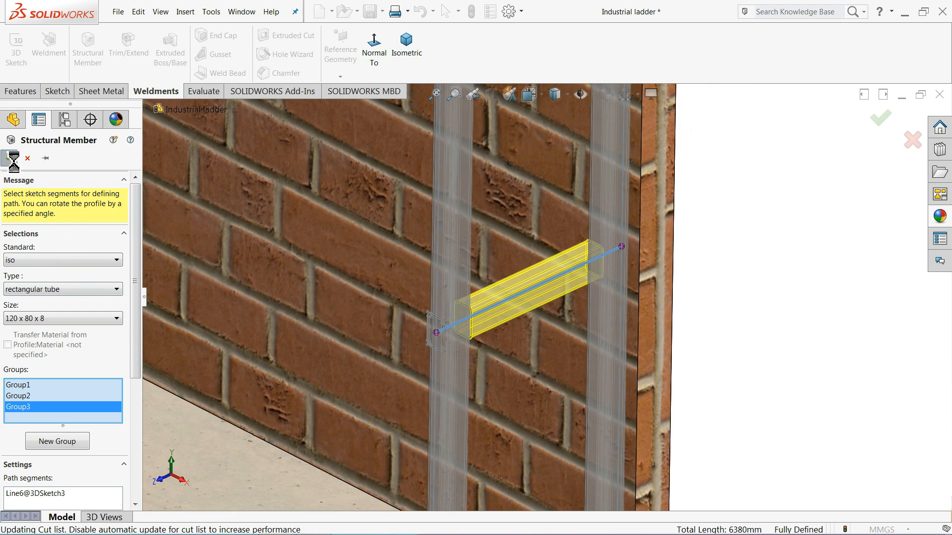
left_click(566, 281)
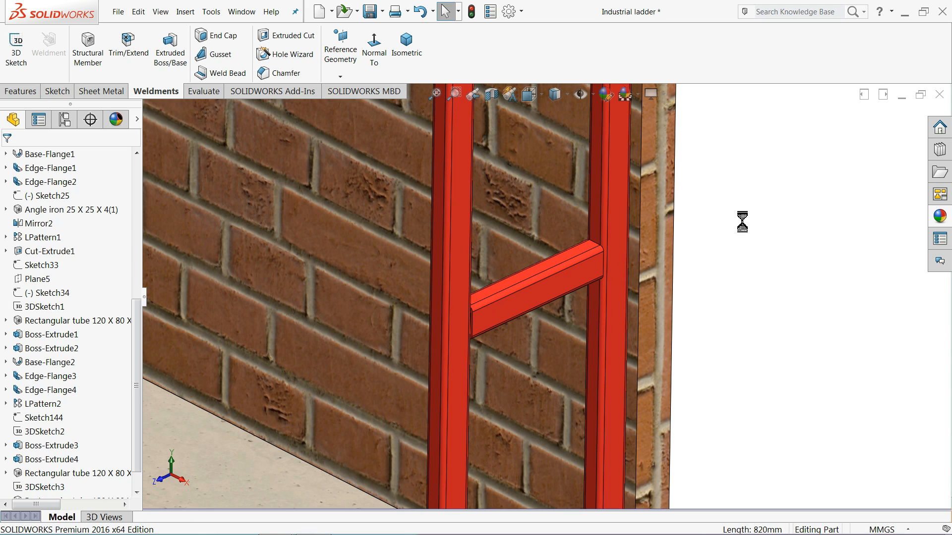
Examine the upper landing's tube legs and crossbar up close and against the whole staircase from several sides.
scroll(606, 238, "up", 5)
scroll(533, 187, "down", 2)
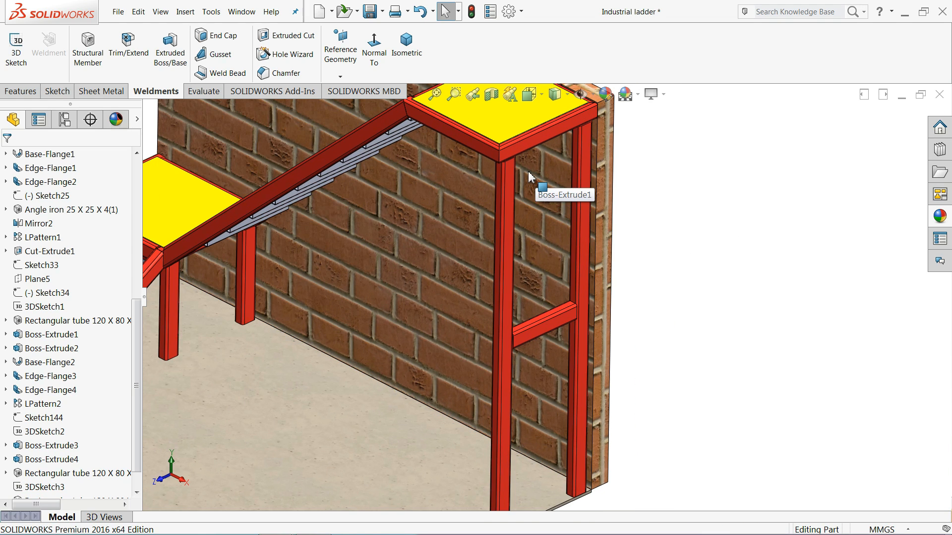
scroll(497, 158, "down", 2)
middle_click_drag(496, 158, 535, 171)
scroll(501, 198, "up", 5)
middle_click_drag(484, 251, 543, 255)
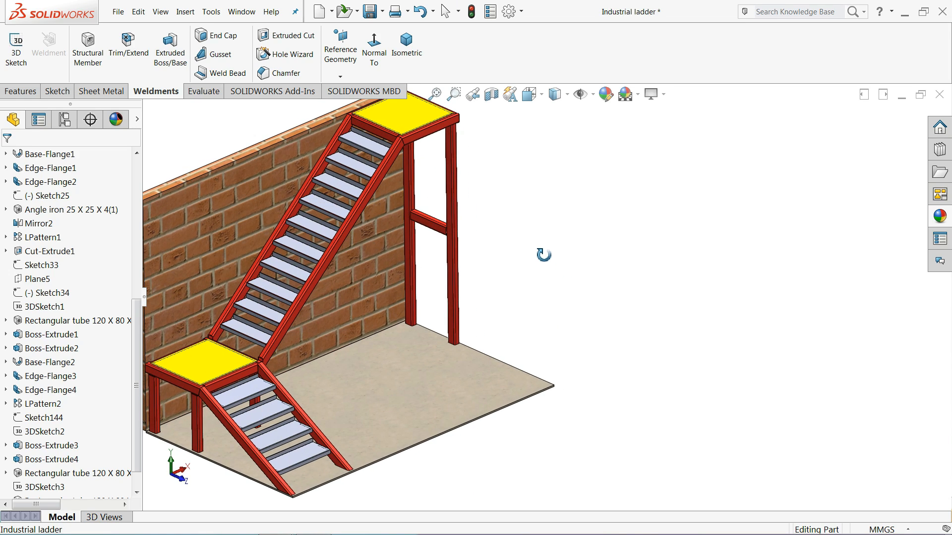
scroll(393, 321, "up", 4)
scroll(378, 321, "down", 2)
scroll(402, 327, "up", 1)
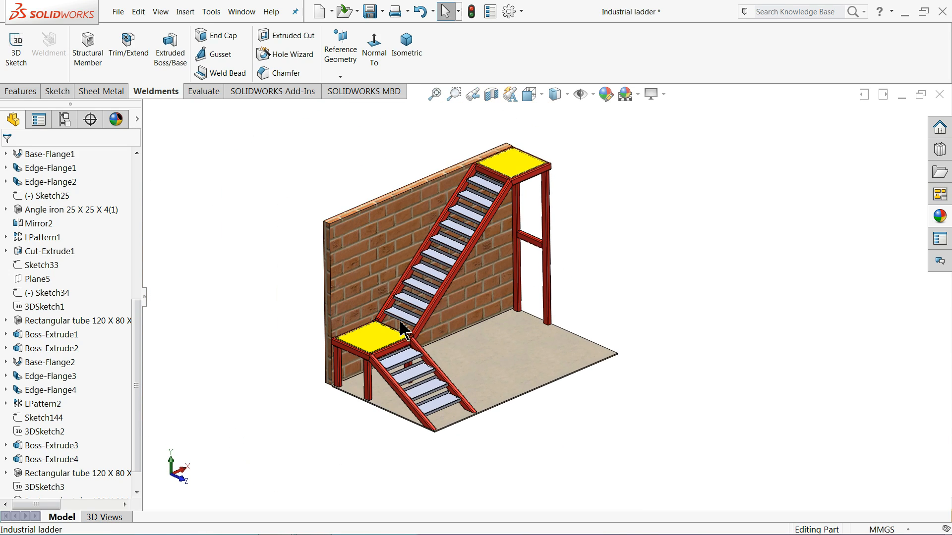
Save the Industrial ladder part.
scroll(402, 327, "down", 2)
middle_click_drag(404, 325, 536, 267)
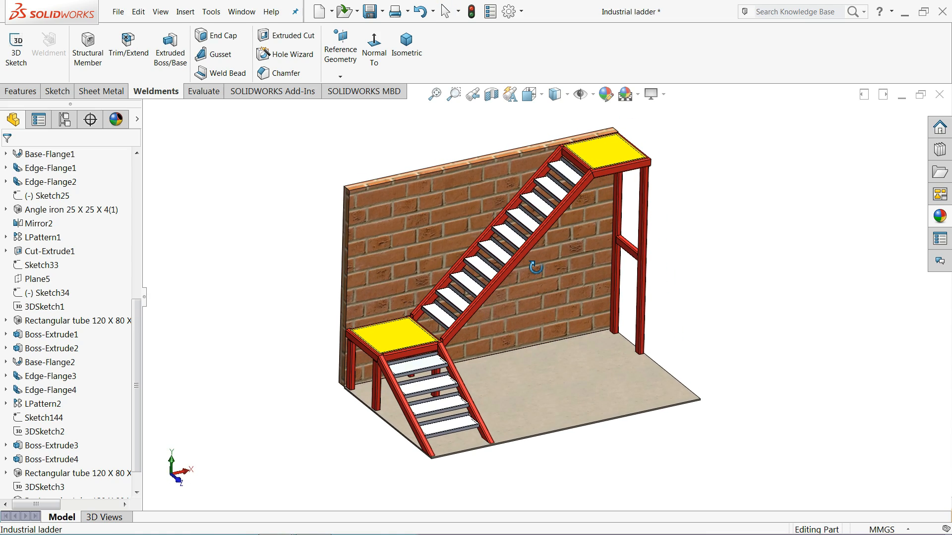
scroll(496, 339, "down", 2)
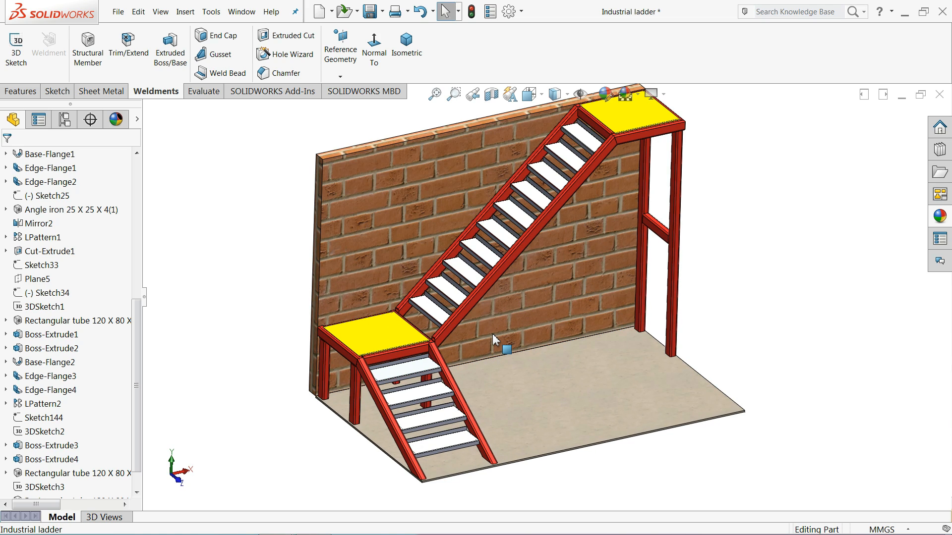
key("ctrl+s")
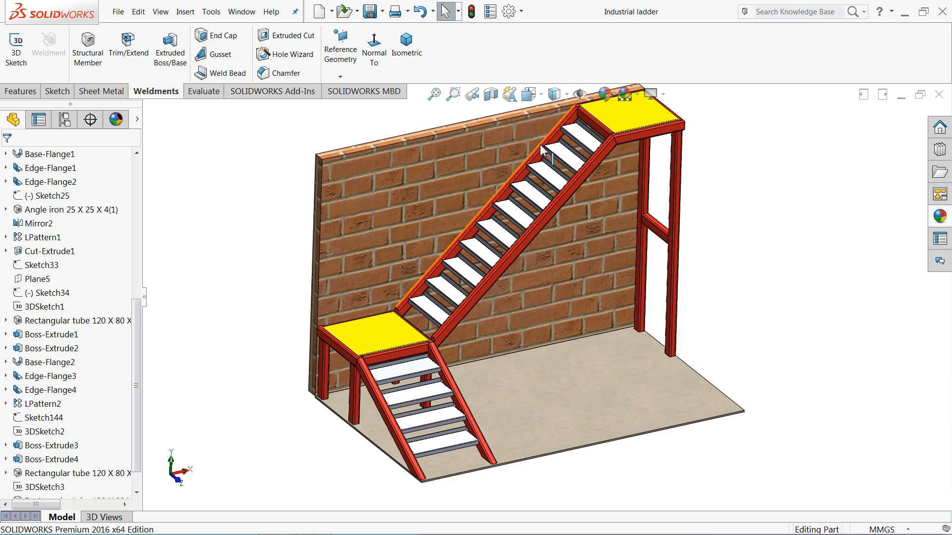
Start a 3D sketch and draw a centerline along the upper landing plate's outer end, from its wall-side corner to its front corner.
middle_click_drag(574, 176, 572, 183)
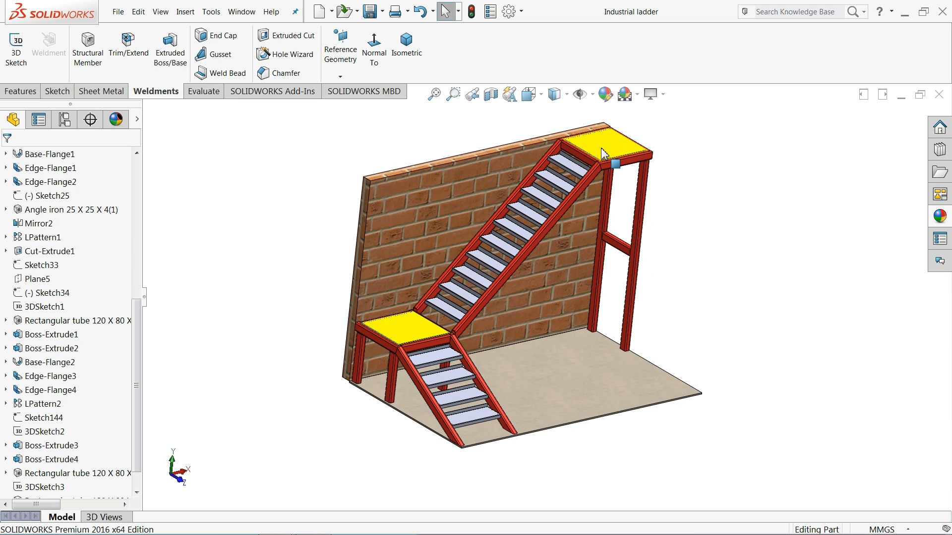
scroll(602, 153, "down", 2)
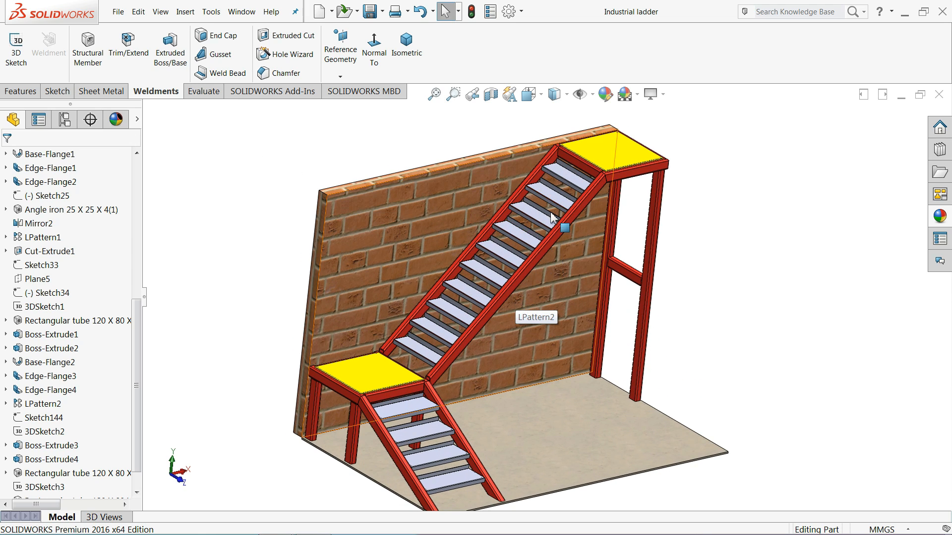
middle_click_drag(481, 246, 467, 246)
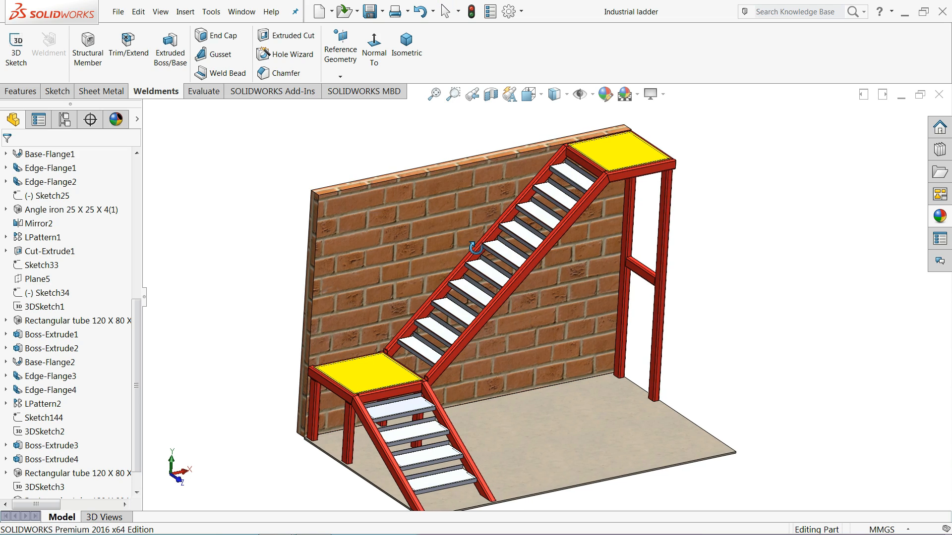
left_click(17, 49)
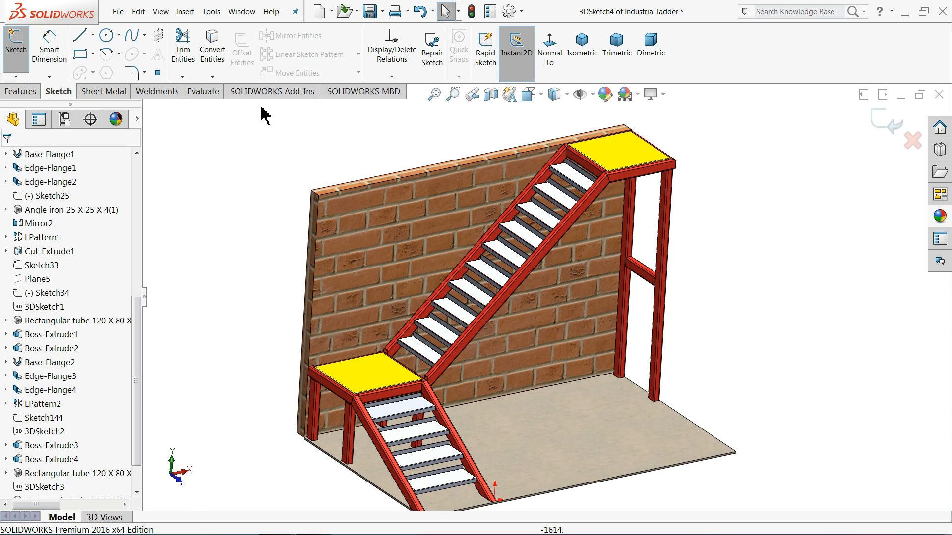
left_click(94, 35)
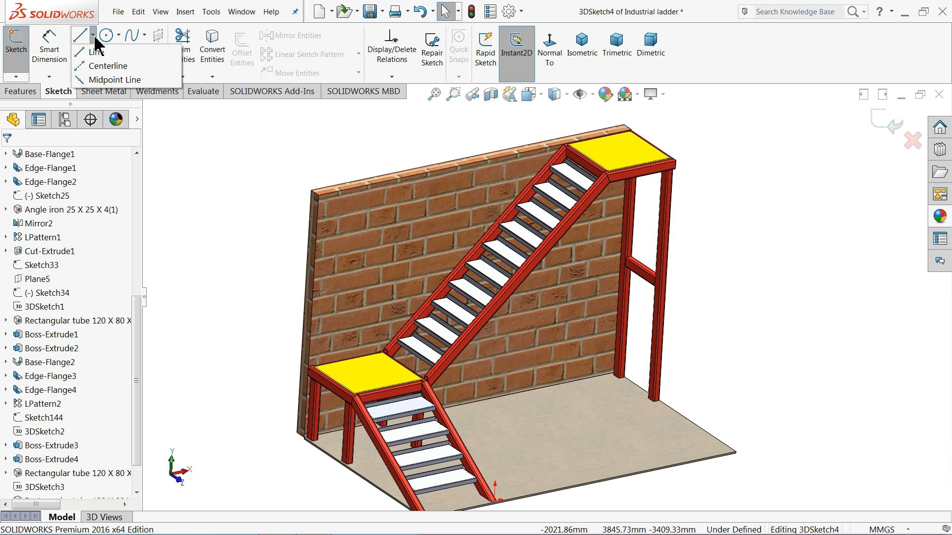
left_click(103, 65)
scroll(653, 156, "up", 2)
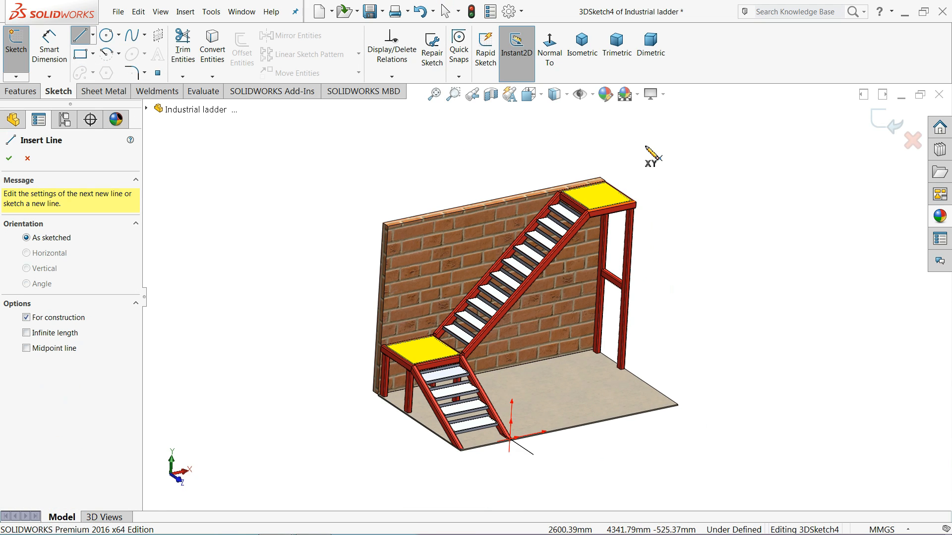
middle_click_drag(653, 155, 635, 158)
scroll(619, 181, "down", 5)
scroll(587, 233, "down", 3)
mouse_move(586, 281)
middle_mouse_down()
mouse_move(567, 310)
mouse_move(576, 330)
mouse_move(580, 304)
mouse_move(584, 334)
mouse_move(584, 272)
mouse_move(575, 289)
mouse_move(587, 290)
middle_mouse_up()
scroll(584, 292, "down", 5)
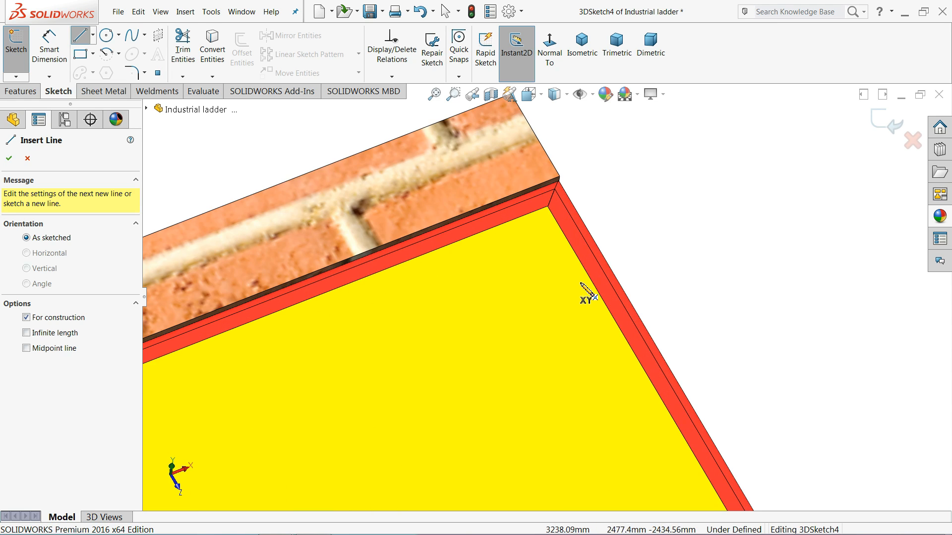
mouse_move(569, 231)
middle_mouse_down()
mouse_move(524, 202)
mouse_move(504, 233)
middle_mouse_up()
scroll(551, 188, "down", 3)
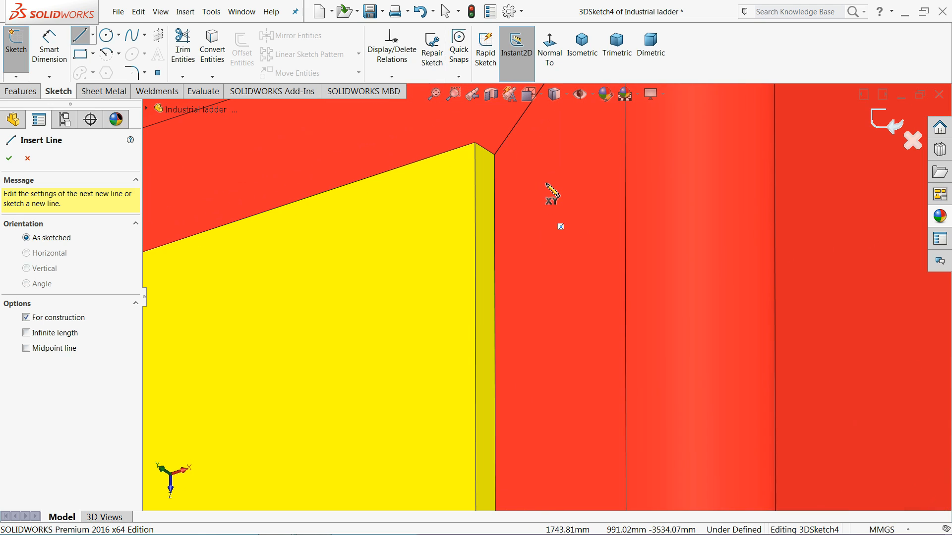
left_click(495, 153)
scroll(504, 185, "up", 8)
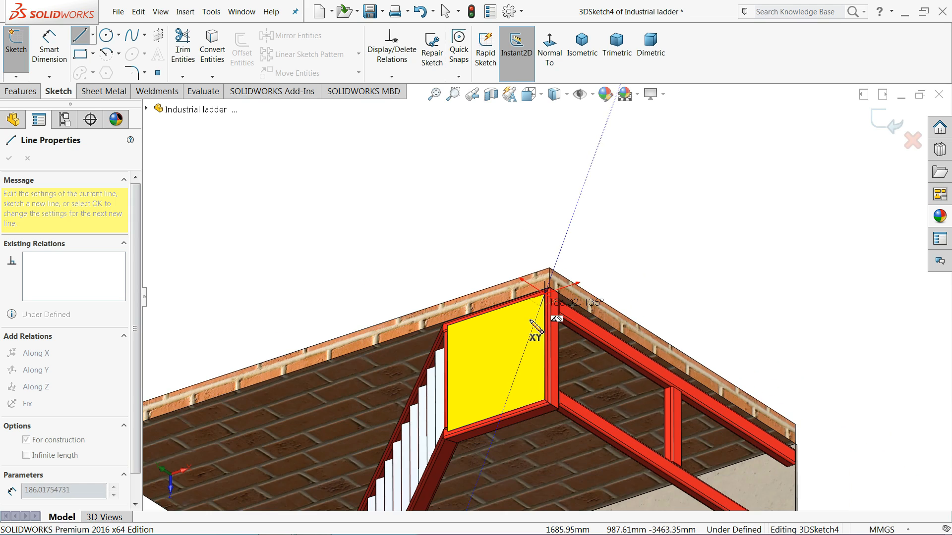
scroll(551, 417, "down", 8)
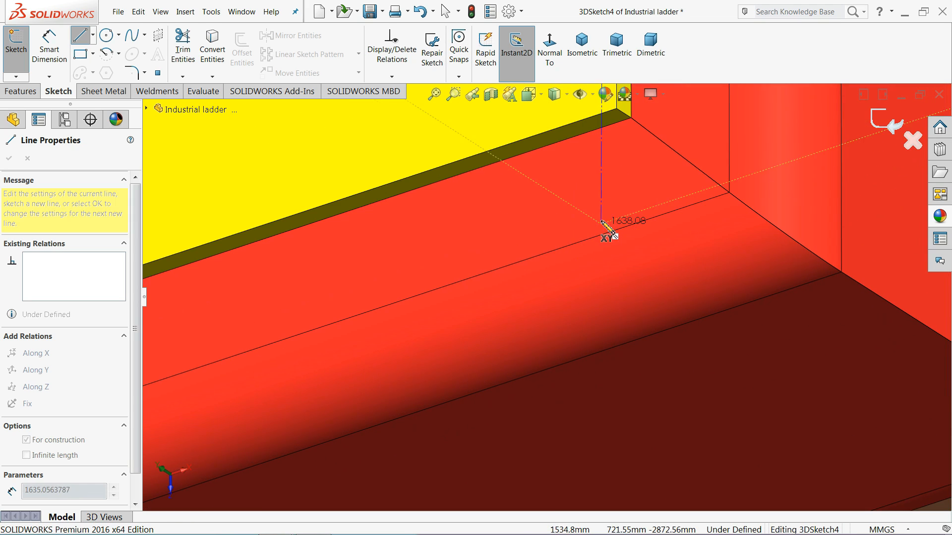
left_click(631, 118)
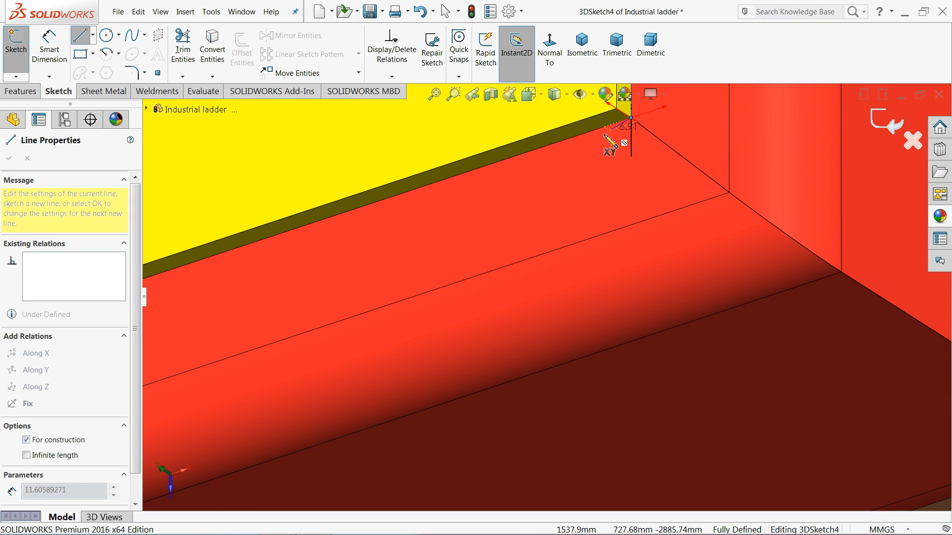
Continue the centerline along the landing plate's front edge and back along its stair-side edge to the wall-side corner, ending the chain there.
scroll(511, 218, "up", 3)
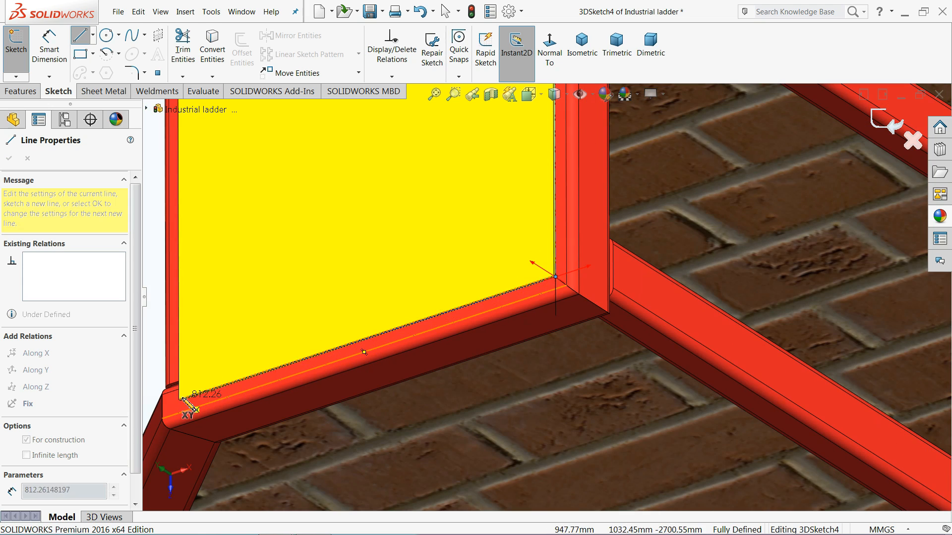
scroll(191, 403, "down", 5)
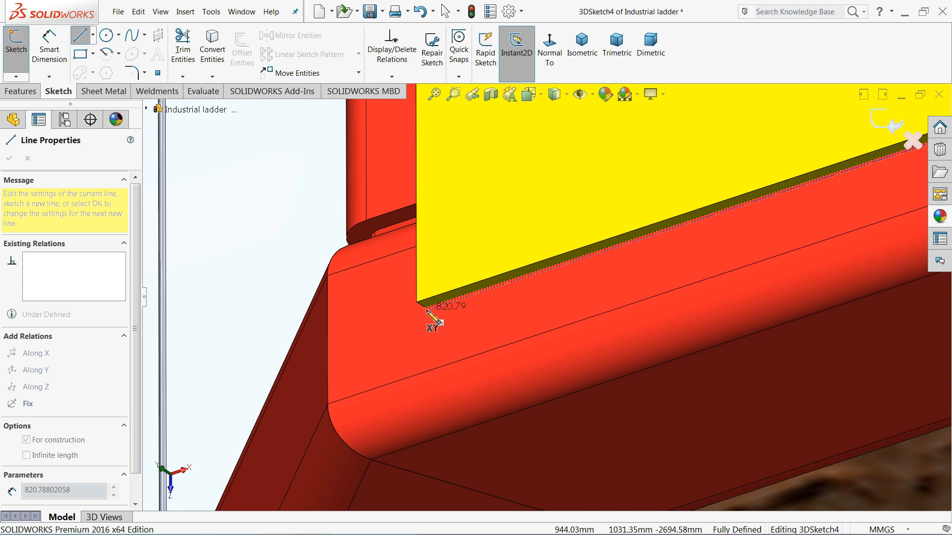
left_click(425, 307)
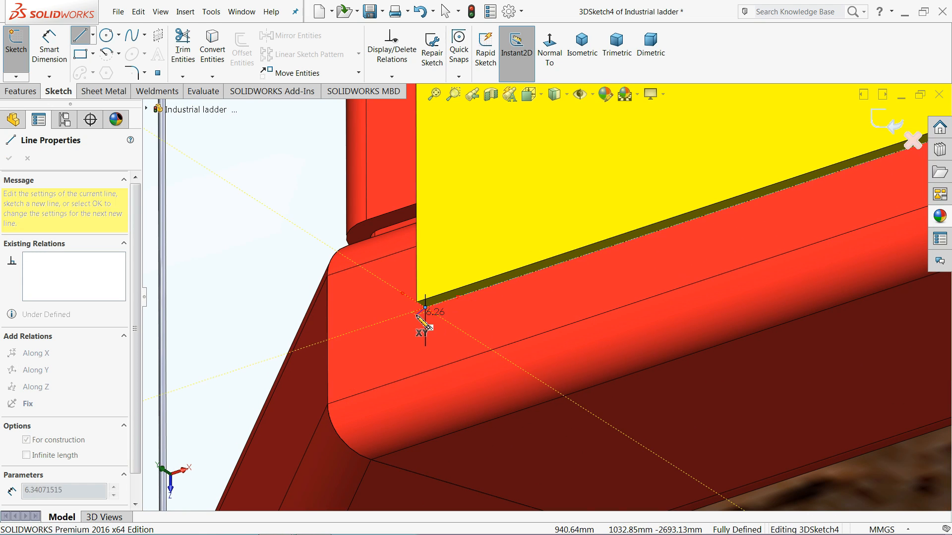
scroll(419, 315, "up", 5)
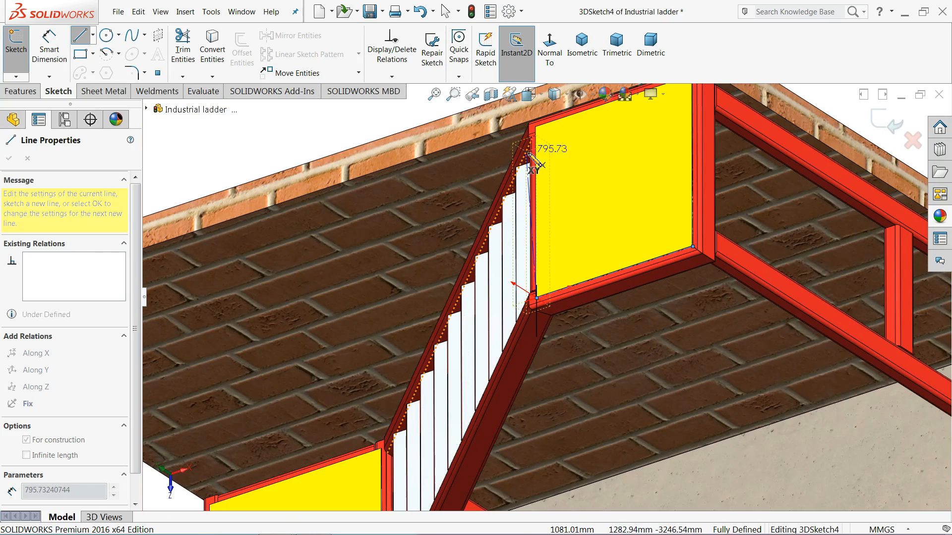
middle_click_drag(529, 154, 624, 91)
scroll(526, 144, "down", 6)
scroll(510, 204, "down", 4)
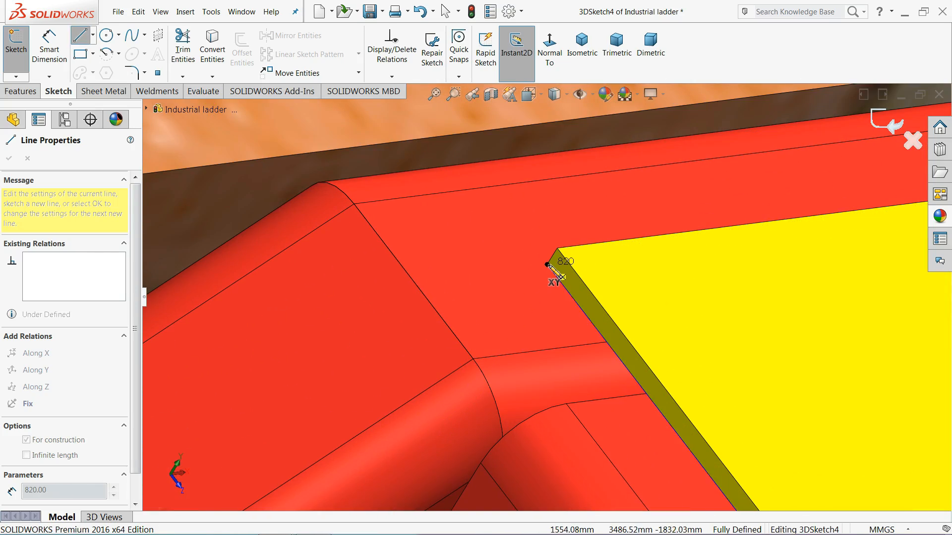
right_click(432, 230)
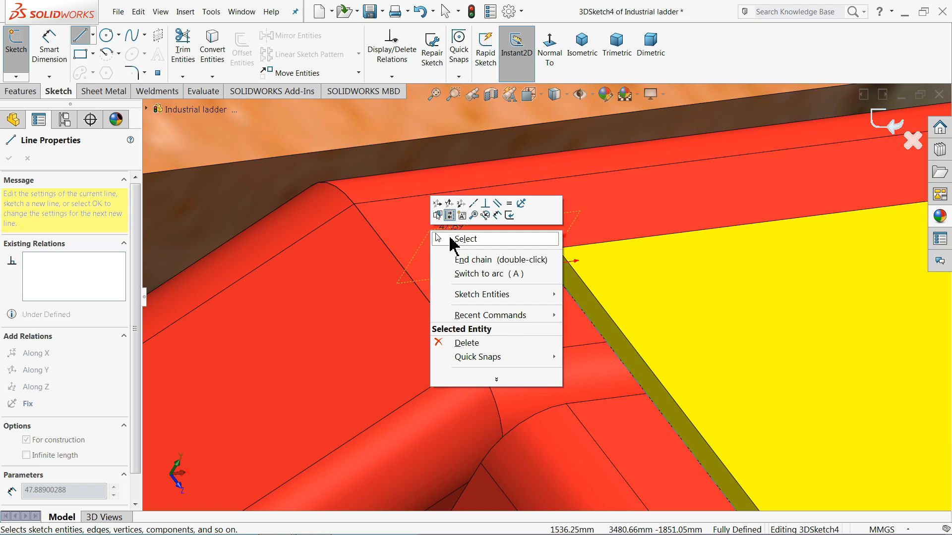
left_click(456, 239)
Draw a centerline from the upper landing plate's front stair-side corner to the midpoint of the upper front stringer's mitre edge.
scroll(516, 278, "up", 10)
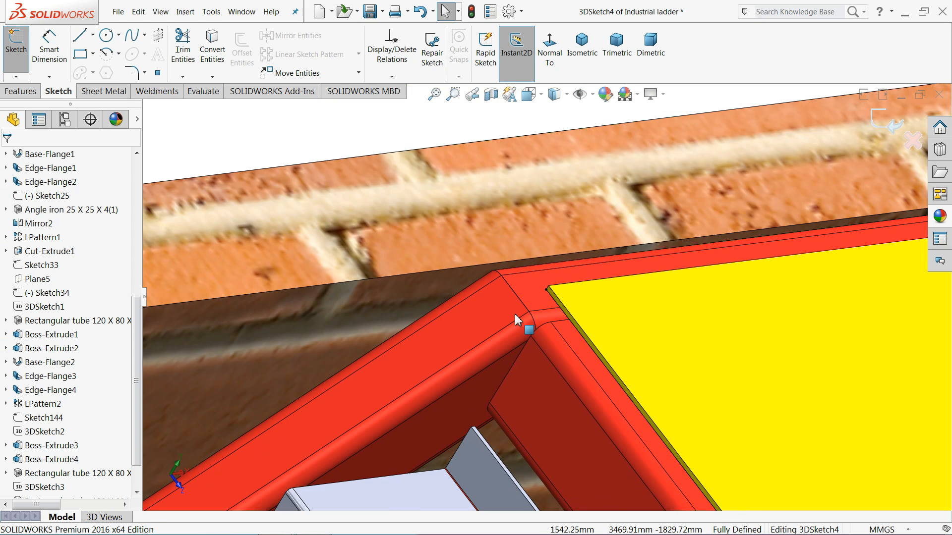
scroll(531, 340, "down", 8)
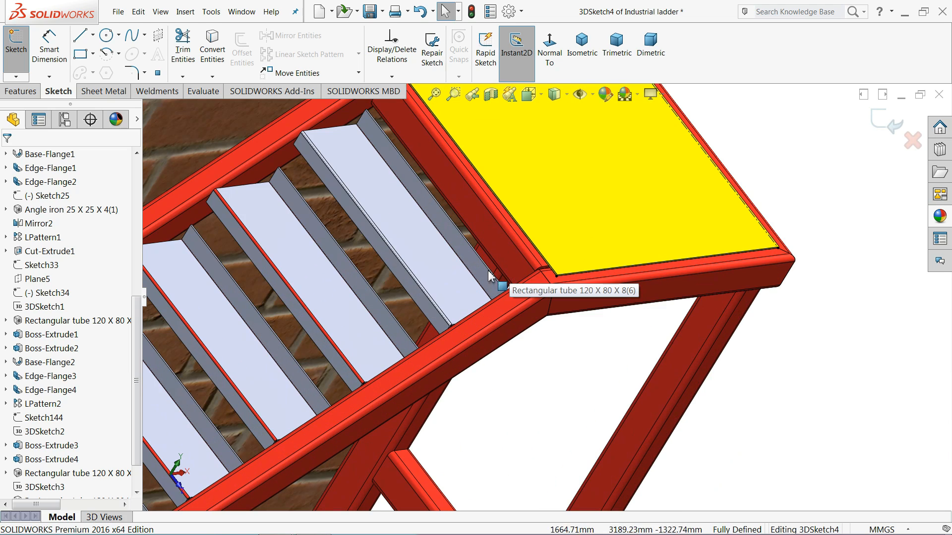
left_click(93, 36)
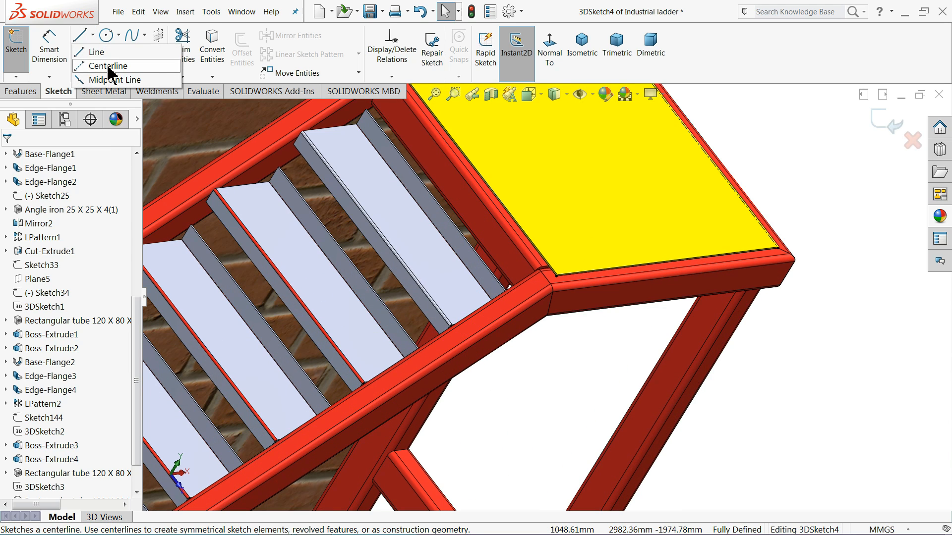
left_click(108, 67)
scroll(554, 272, "down", 10)
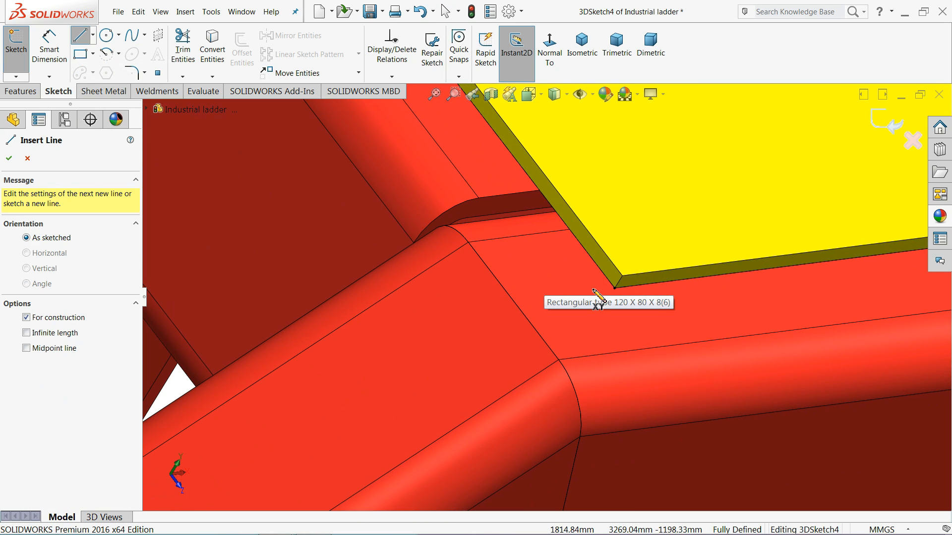
scroll(615, 289, "down", 3)
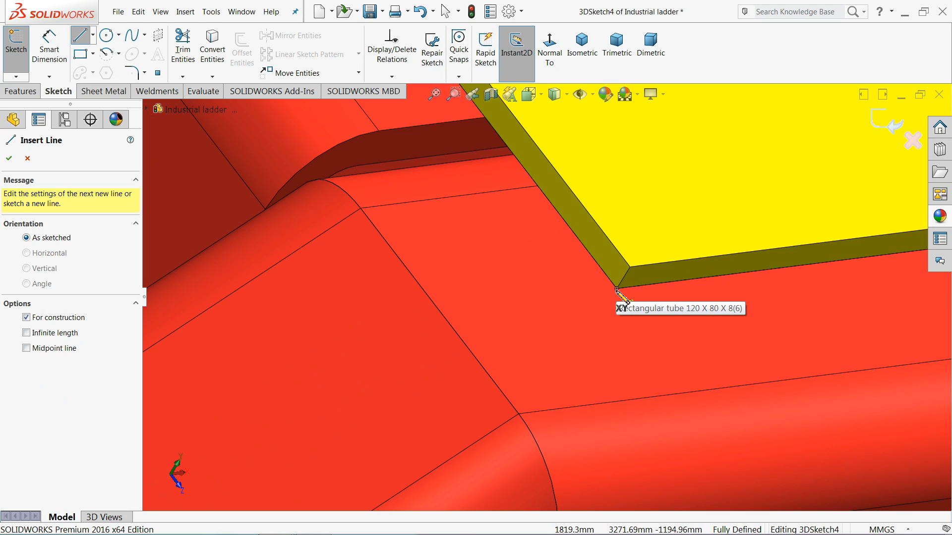
left_click(616, 288)
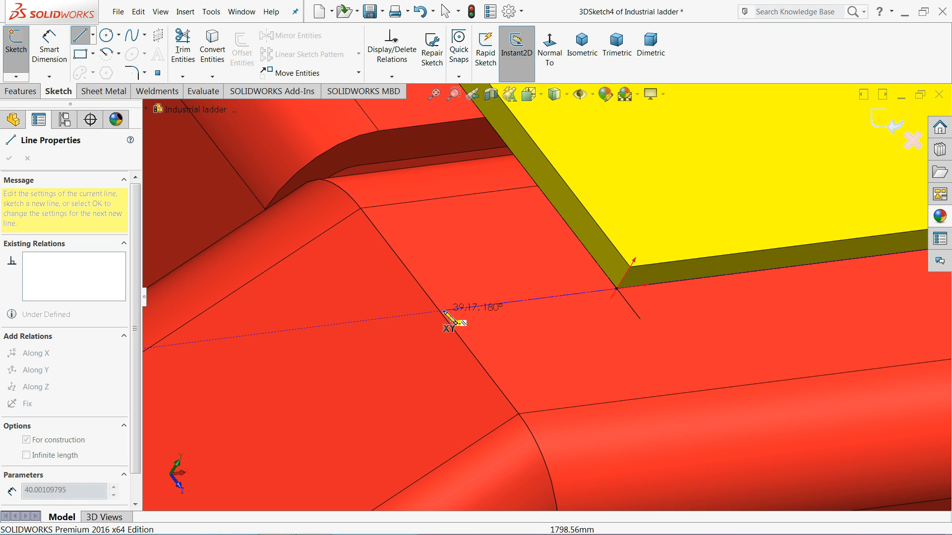
Continue the centerline down the upper front stringer to its lower end edge's midpoint and on to the lower landing plate's nearest corner.
scroll(421, 337, "up", 8)
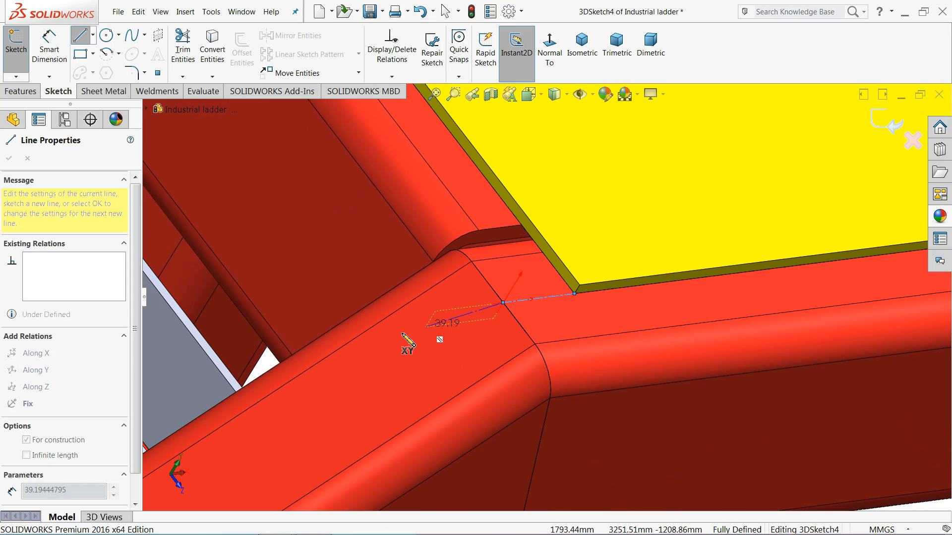
scroll(421, 345, "up", 8)
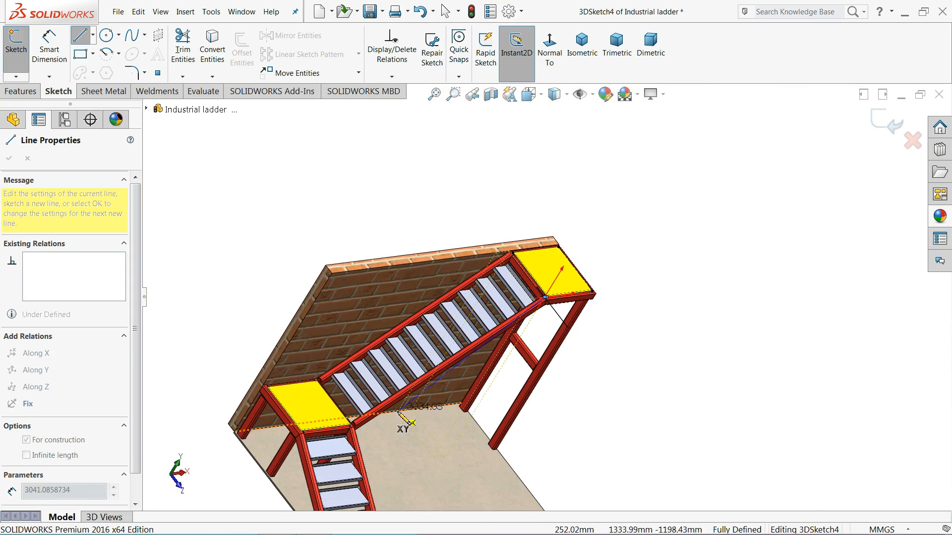
scroll(387, 414, "down", 9)
scroll(402, 368, "down", 5)
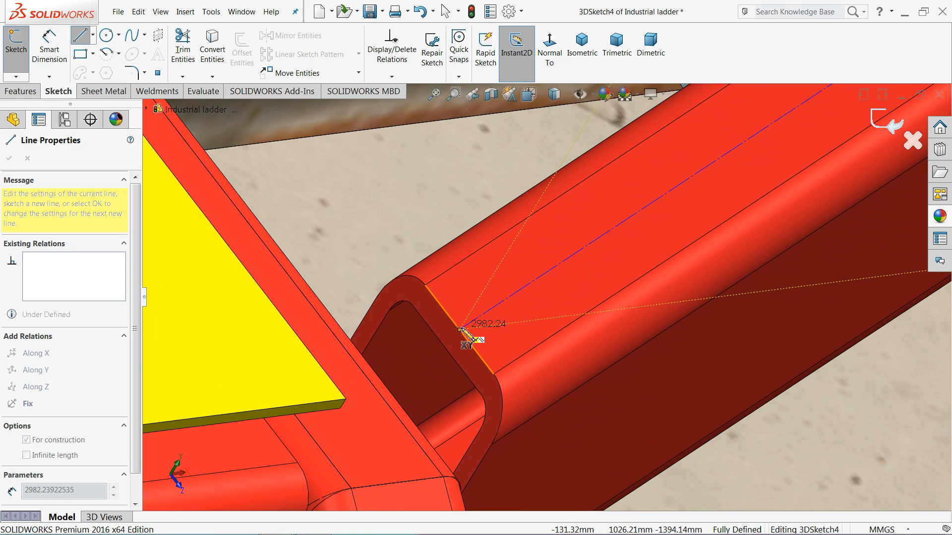
left_click(459, 329)
mouse_move(455, 343)
middle_mouse_down()
mouse_move(410, 323)
mouse_move(408, 263)
mouse_move(405, 295)
middle_mouse_up()
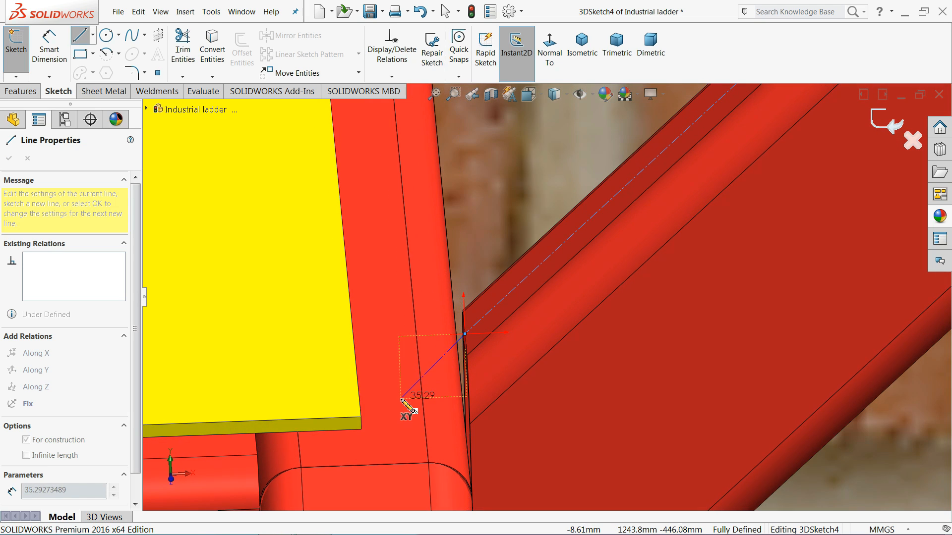
left_click(361, 429)
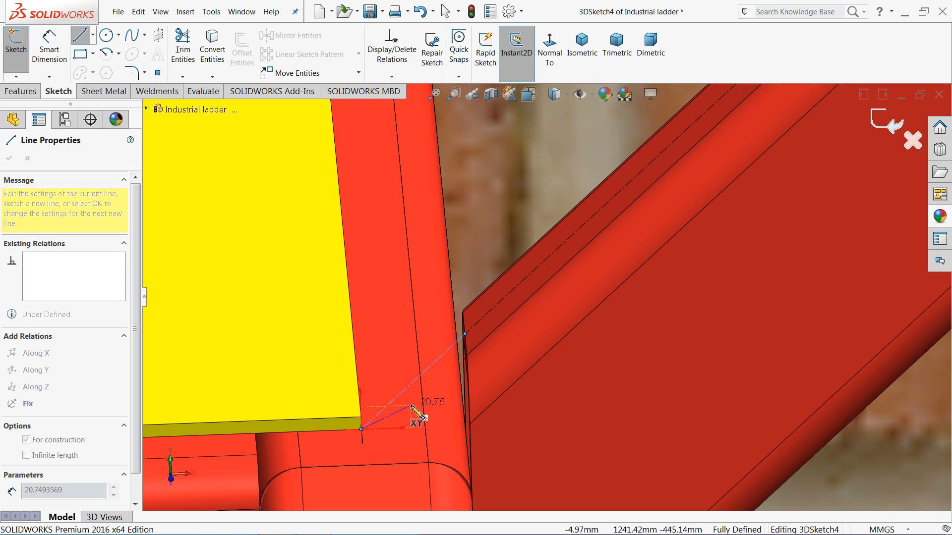
left_click(364, 464)
mouse_move(363, 464)
middle_mouse_down()
mouse_move(365, 453)
mouse_move(361, 491)
mouse_move(351, 491)
mouse_move(361, 489)
middle_mouse_up()
key("Escape")
middle_click_drag(397, 394, 400, 432)
left_click(398, 427)
key("Delete")
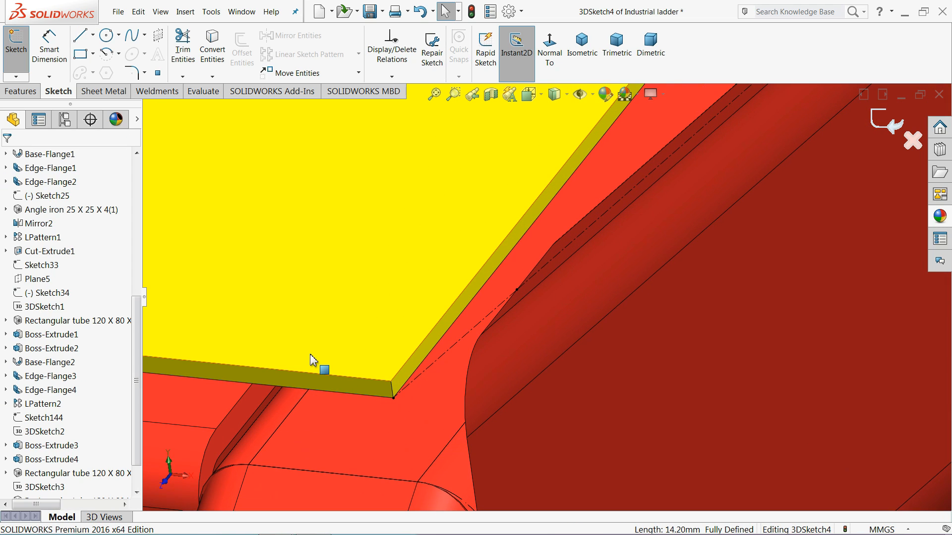
Draw a centerline from the lower landing plate's corner to the midpoint of the lower stringer's top mitre edge.
left_click(92, 35)
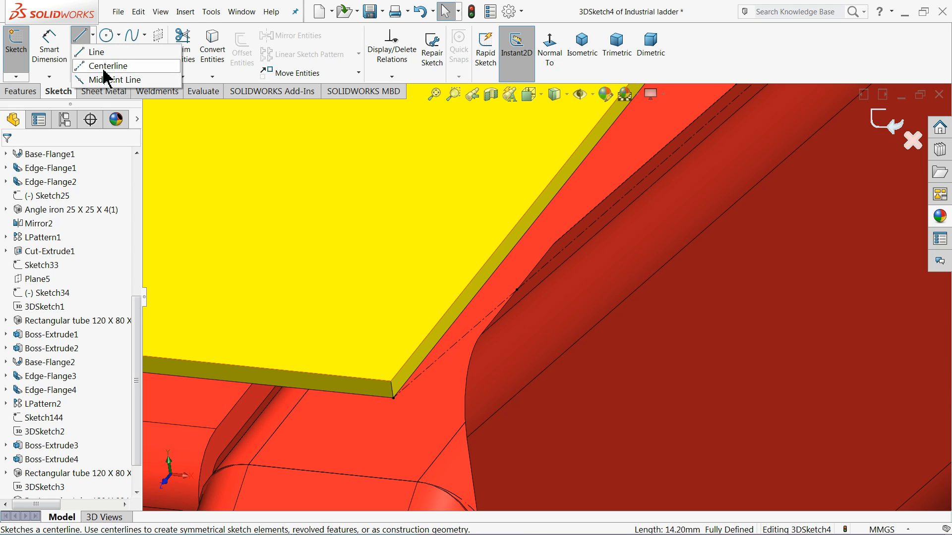
left_click(99, 64)
middle_click_drag(233, 412, 288, 392)
scroll(399, 419, "down", 4)
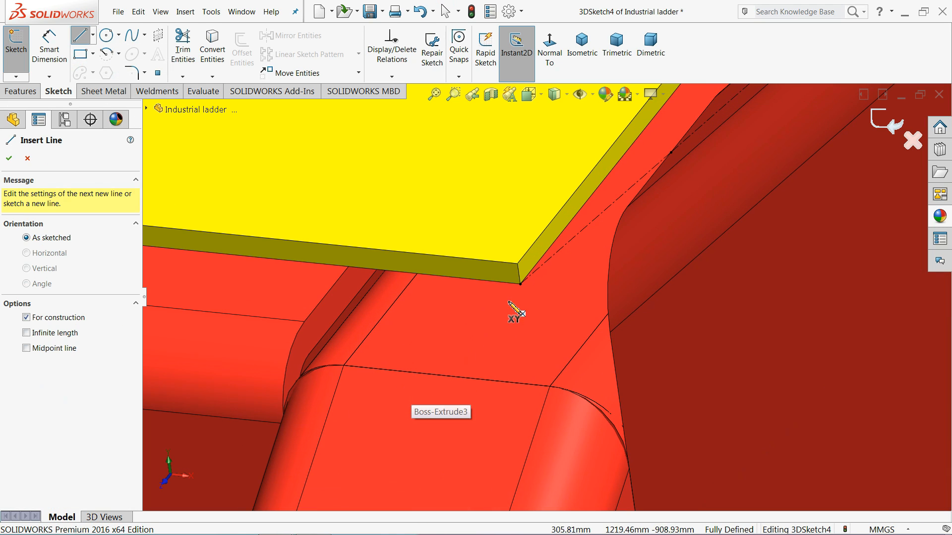
left_click(520, 284)
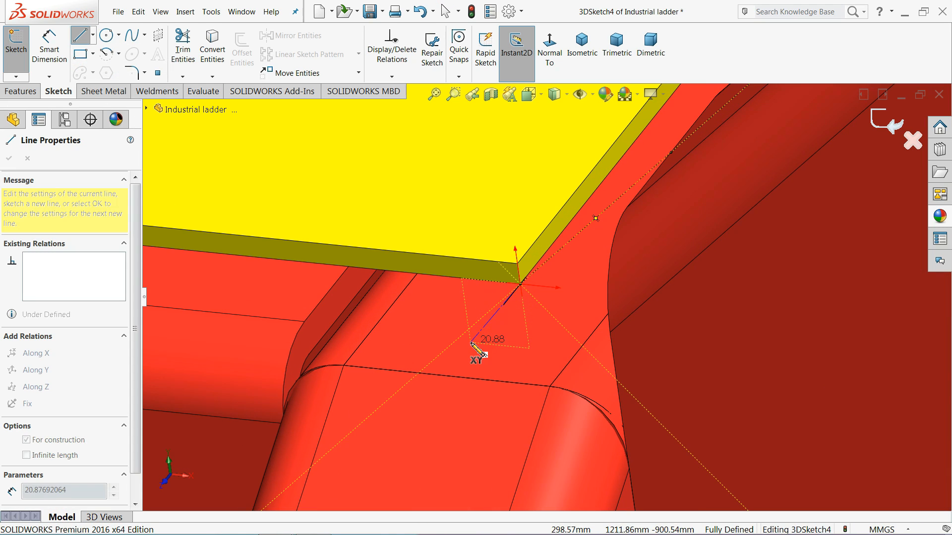
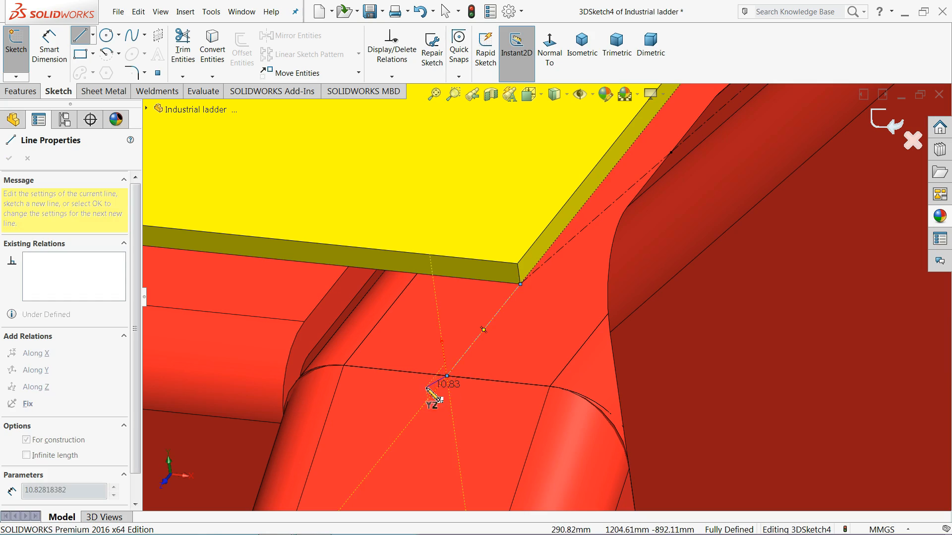
Continue the centerline down the lower flight's stringer to the midpoint of its bottom edge at the floor, ending the chain there.
scroll(444, 389, "up", 6)
scroll(449, 395, "up", 2)
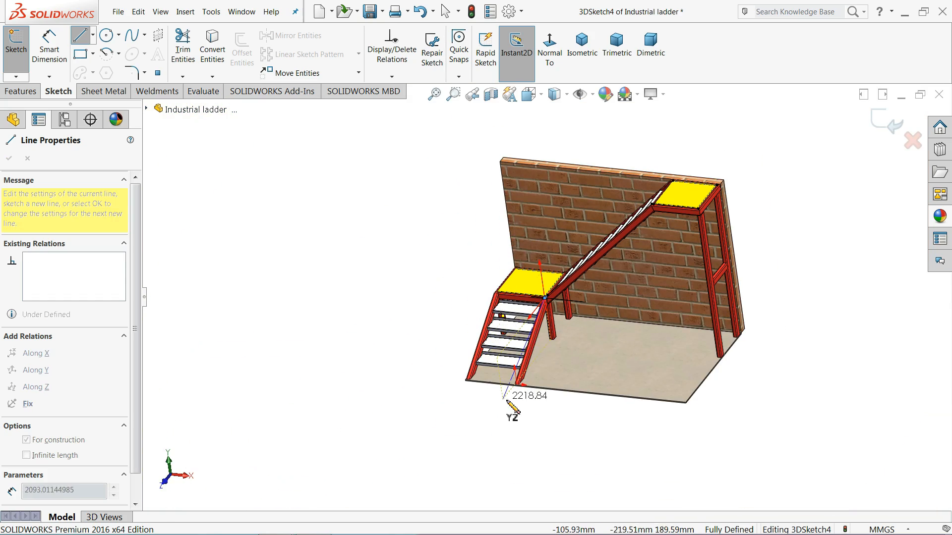
scroll(461, 386, "down", 10)
scroll(546, 399, "down", 2)
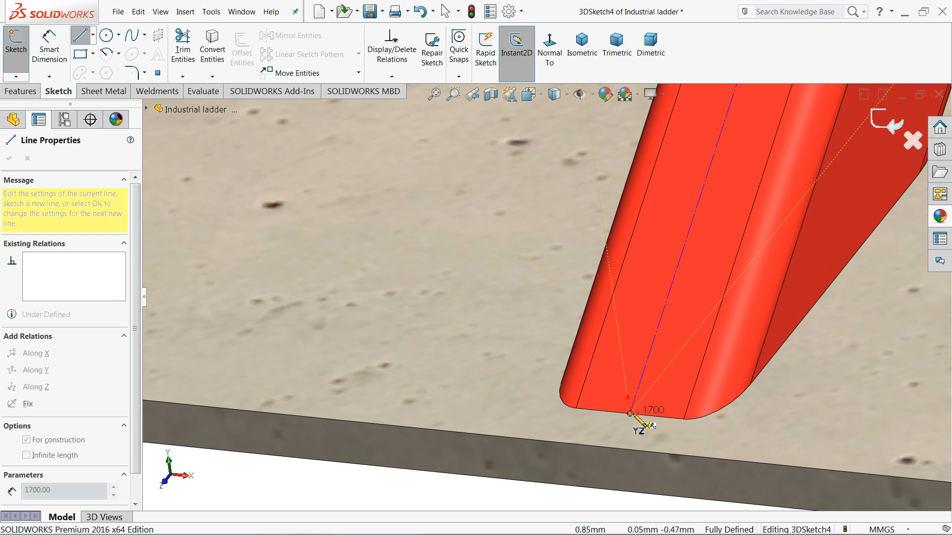
scroll(630, 413, "down", 3)
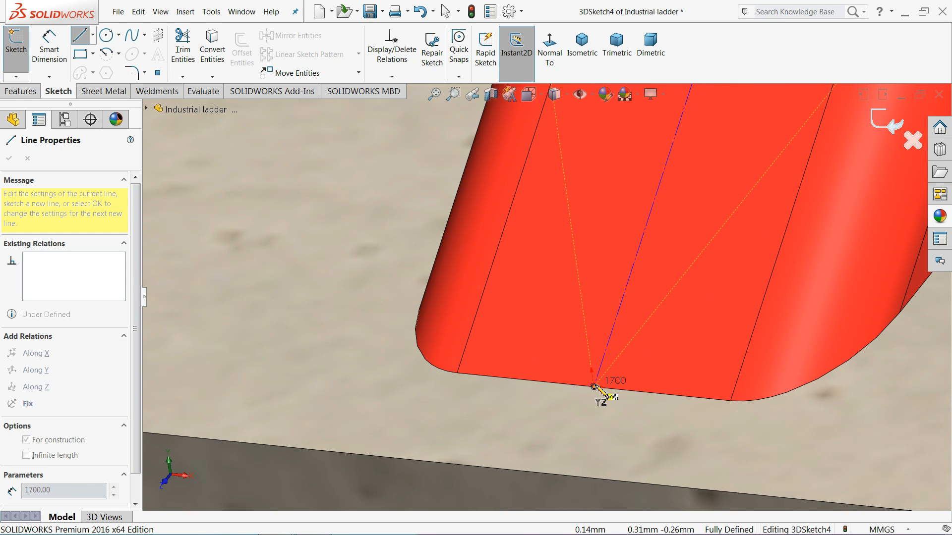
right_click(572, 397)
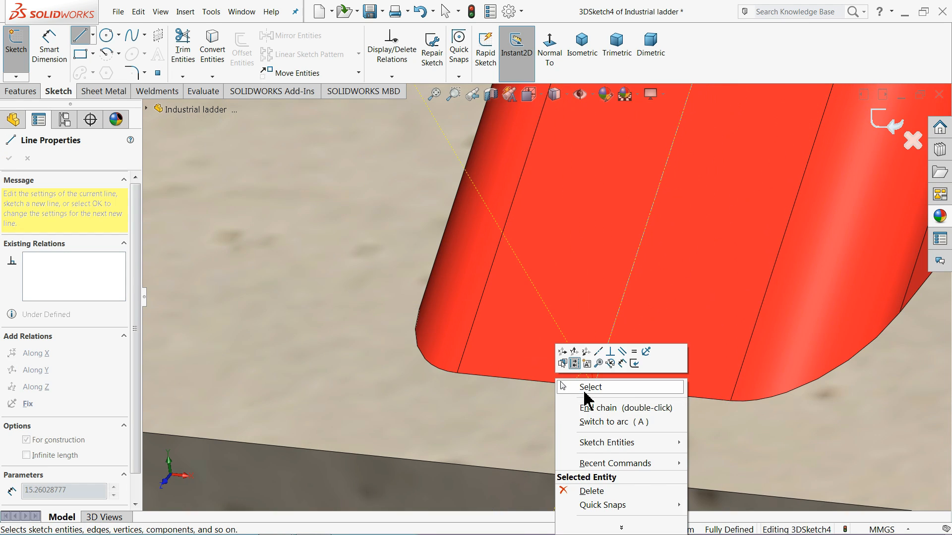
left_click(571, 387)
Draw a centerline up the lower flight's opposite stringer from its bottom edge's midpoint to the midpoint of its top mitre edge.
scroll(571, 378, "up", 8)
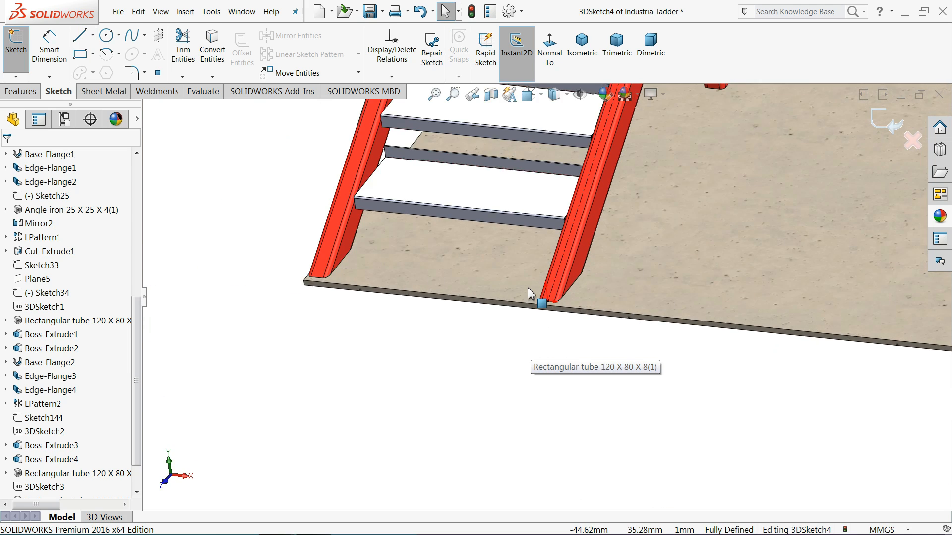
scroll(440, 213, "down", 3)
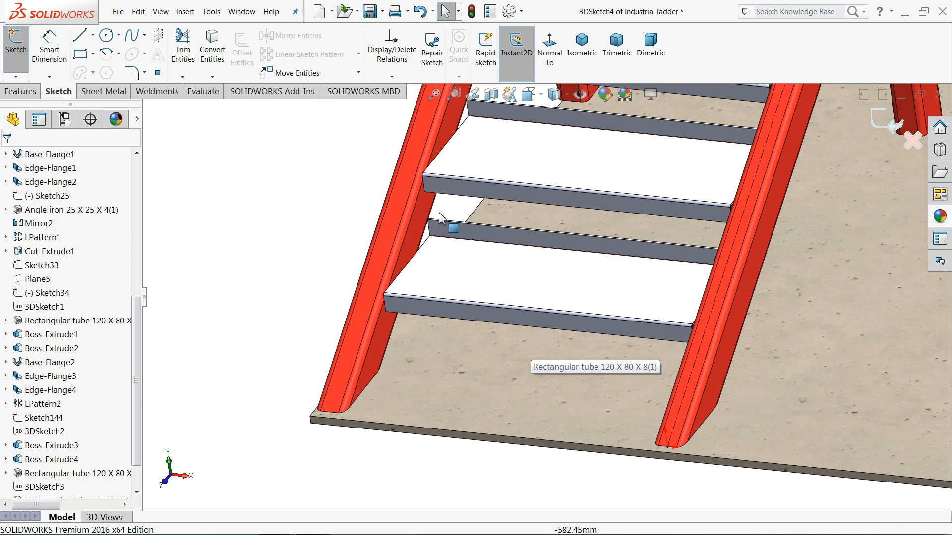
left_click(93, 36)
left_click(100, 70)
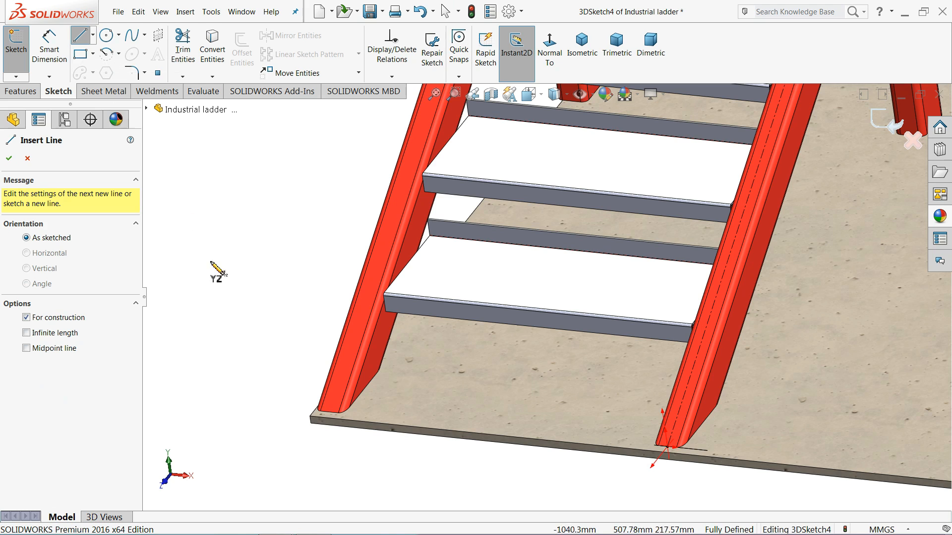
scroll(333, 406, "down", 5)
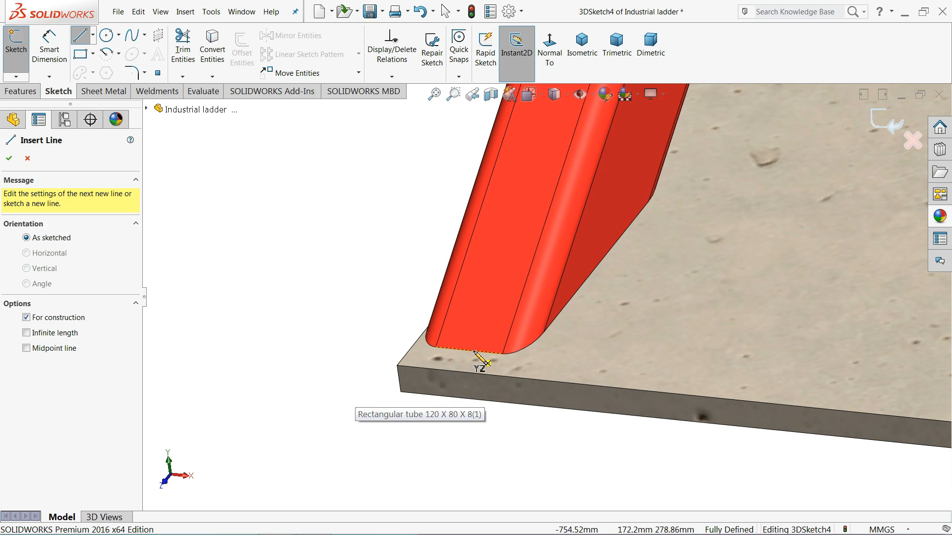
left_click(469, 350)
scroll(495, 322, "up", 8)
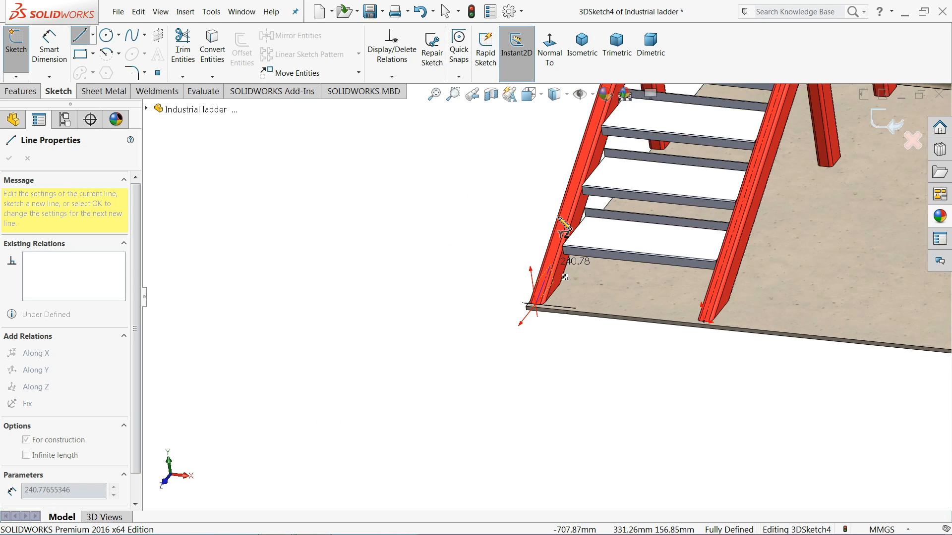
scroll(583, 208, "down", 10)
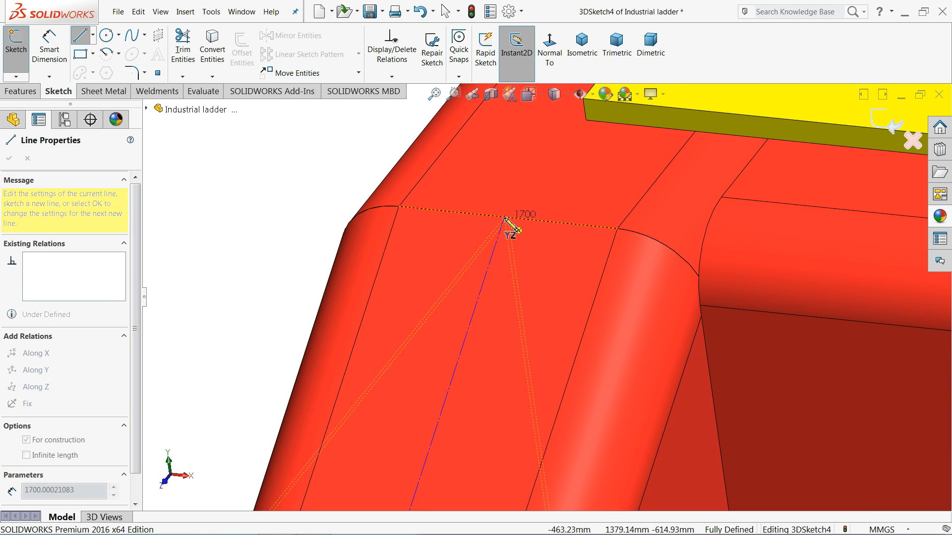
left_click(507, 217)
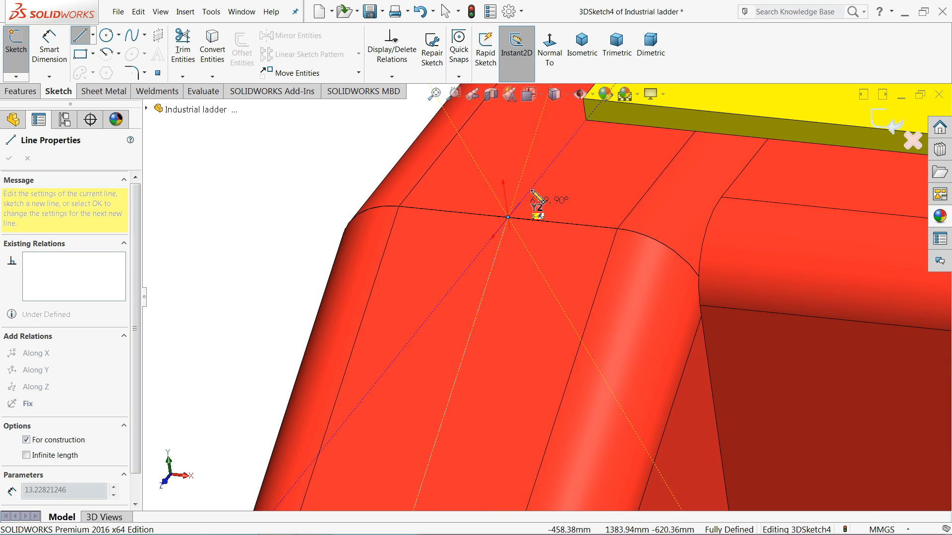
Continue the construction line to the lower platform's front corner and along its side to the midpoint of the far tube edge.
left_click(586, 120)
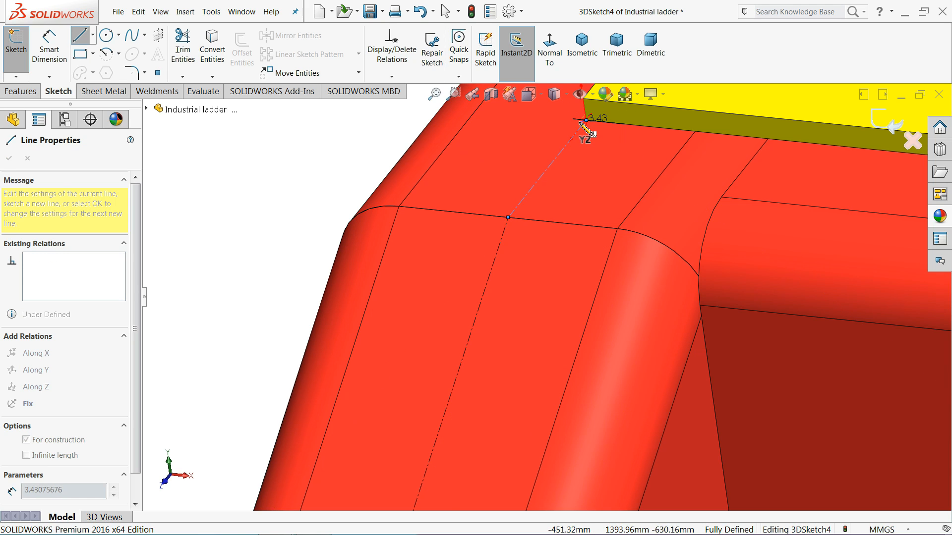
scroll(586, 130, "up", 5)
scroll(658, 145, "down", 5)
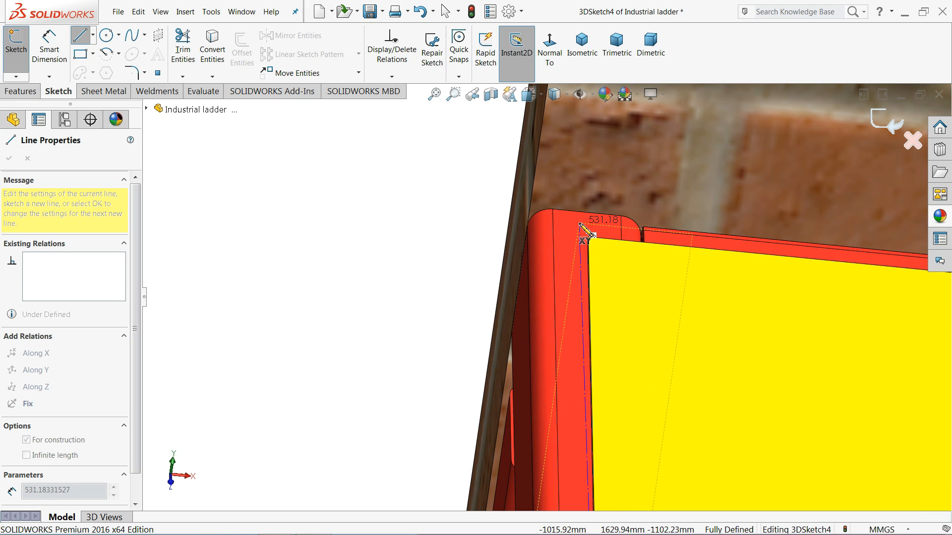
scroll(583, 226, "down", 2)
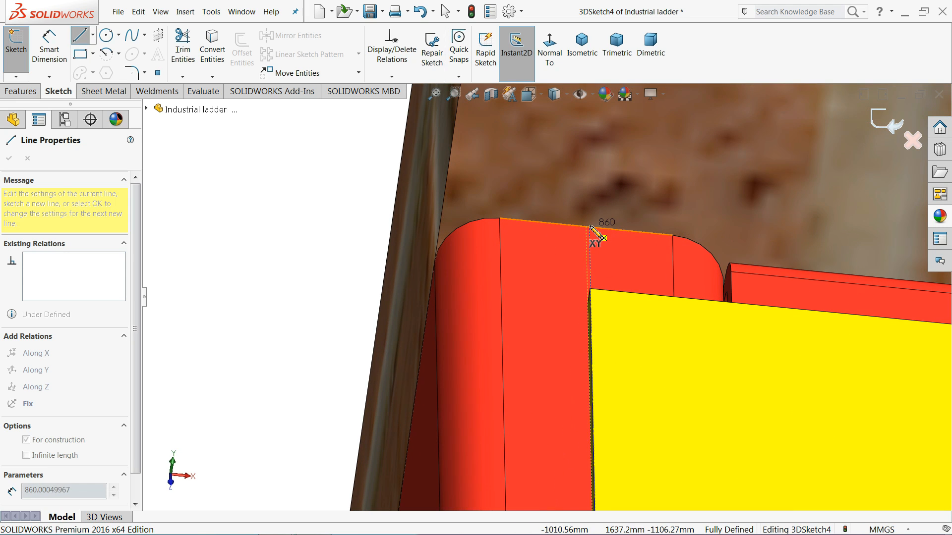
left_click(586, 226)
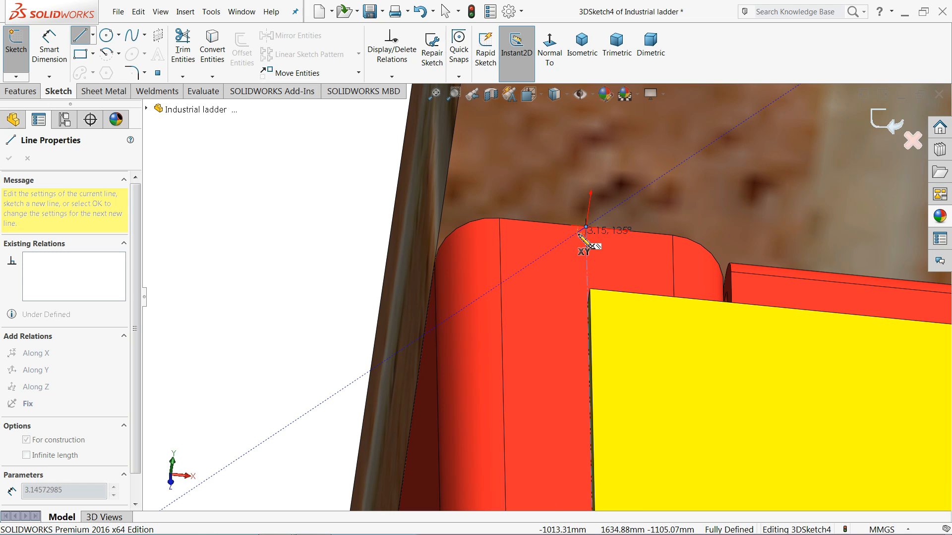
right_click(353, 212)
left_click(371, 217)
scroll(602, 231, "down", 3)
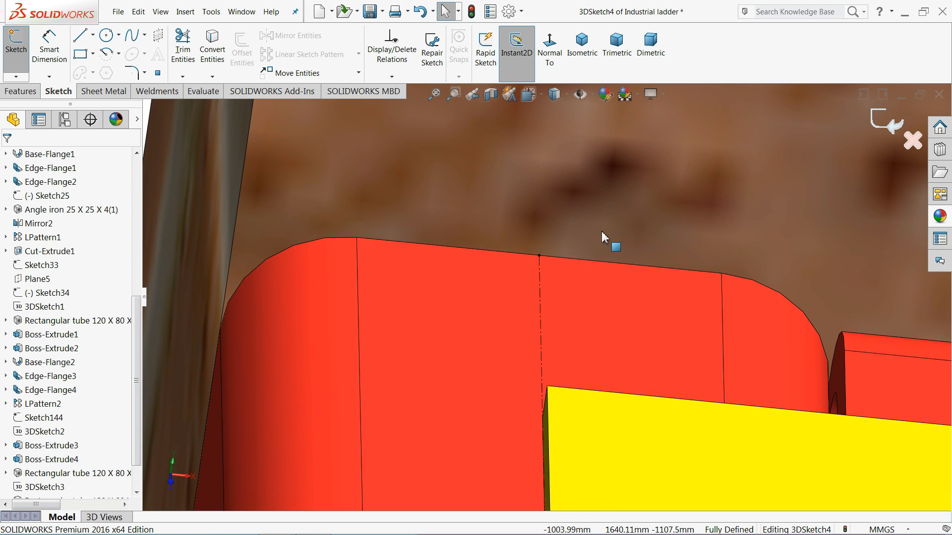
Pull the construction line's far endpoint off the edge midpoint and make it coincident with the yellow platform's back corner vertex.
left_click(540, 255)
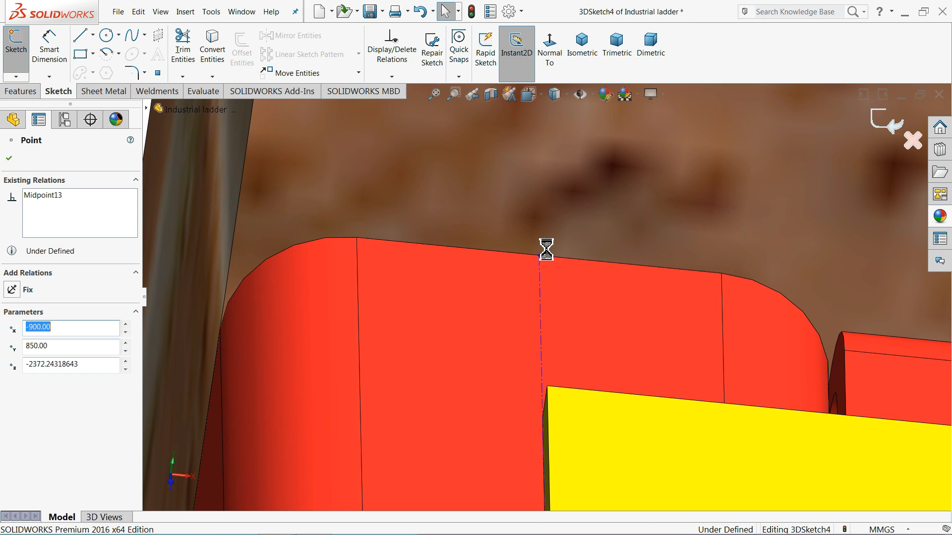
left_click_drag(539, 254, 540, 299)
mouse_move(540, 322)
middle_mouse_down()
mouse_move(603, 328)
mouse_move(544, 317)
middle_mouse_up()
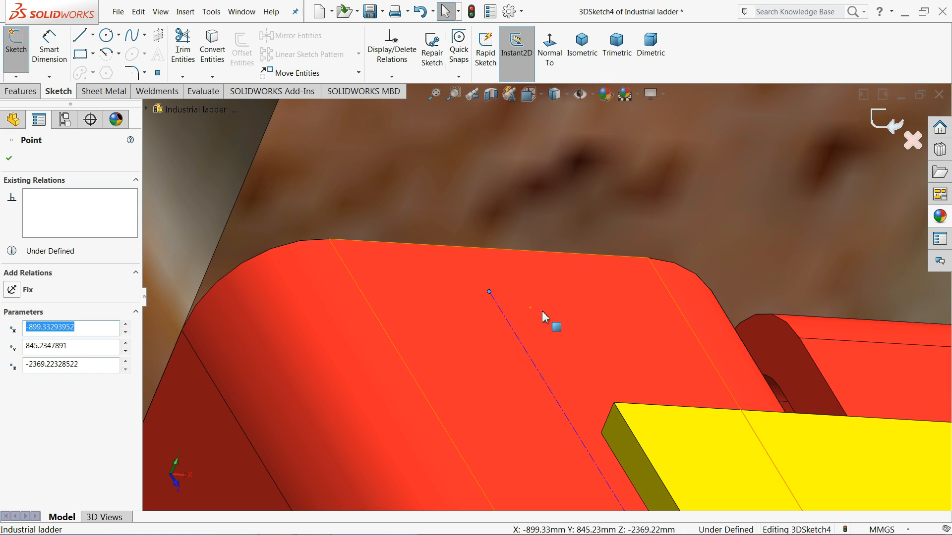
left_click(601, 434)
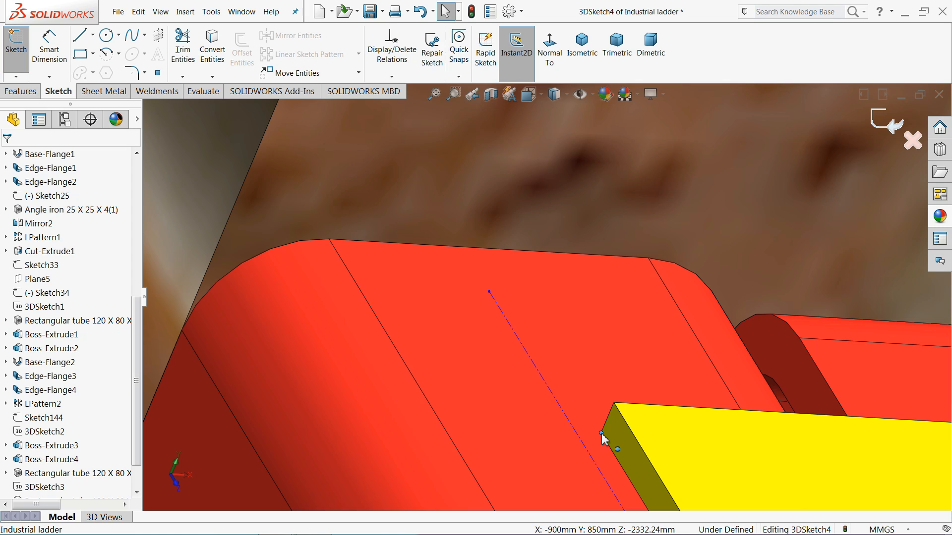
left_click(490, 293, "ctrl")
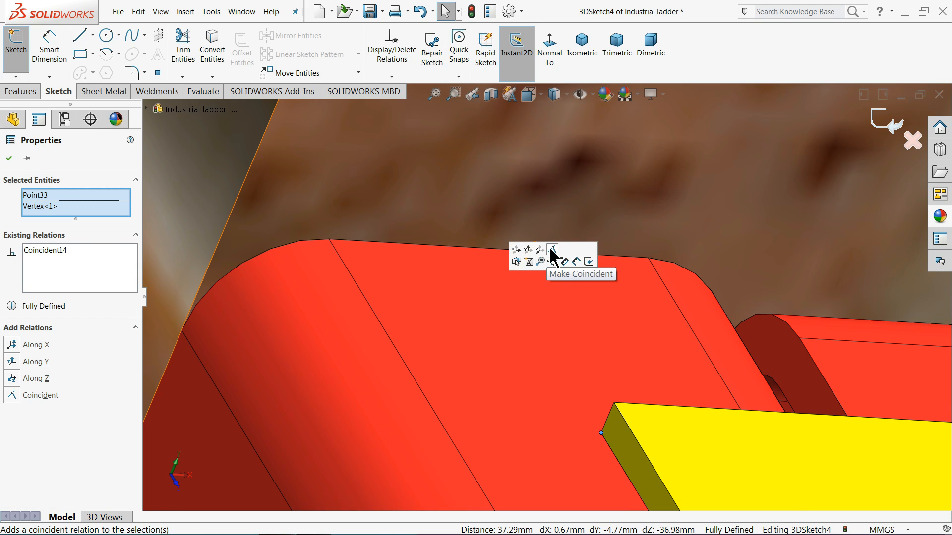
scroll(592, 457, "up", 12)
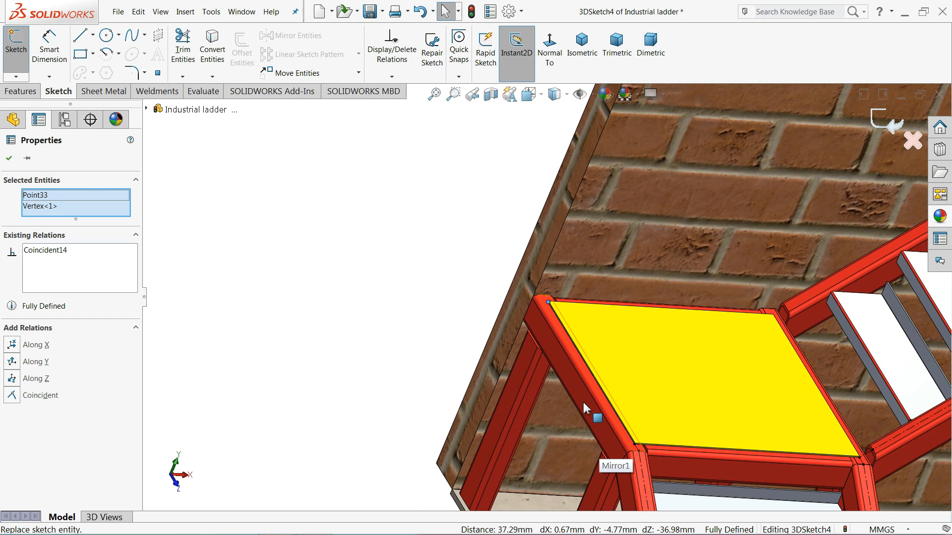
scroll(638, 479, "down", 6)
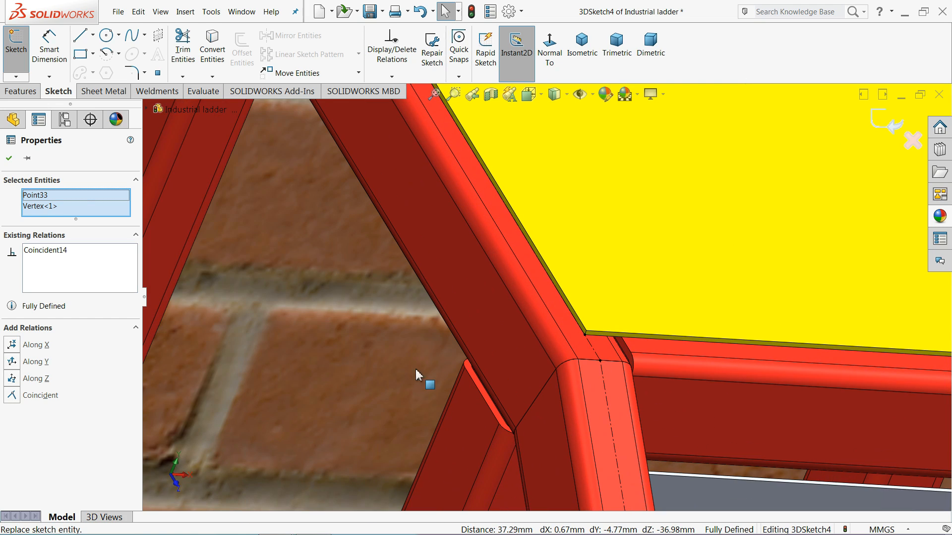
left_click(8, 159)
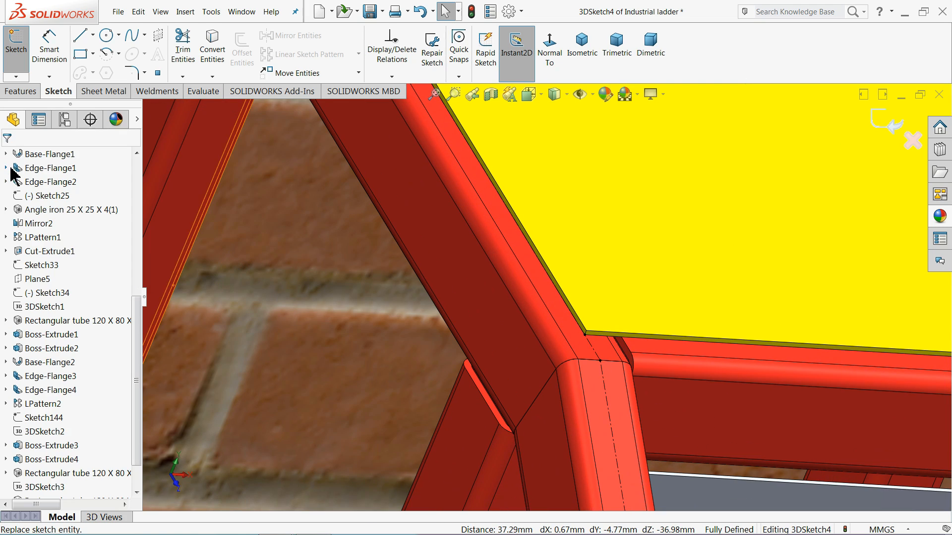
Sketch a line straight up from the upper platform's outer back corner, next to the brick wall.
scroll(505, 320, "up", 10)
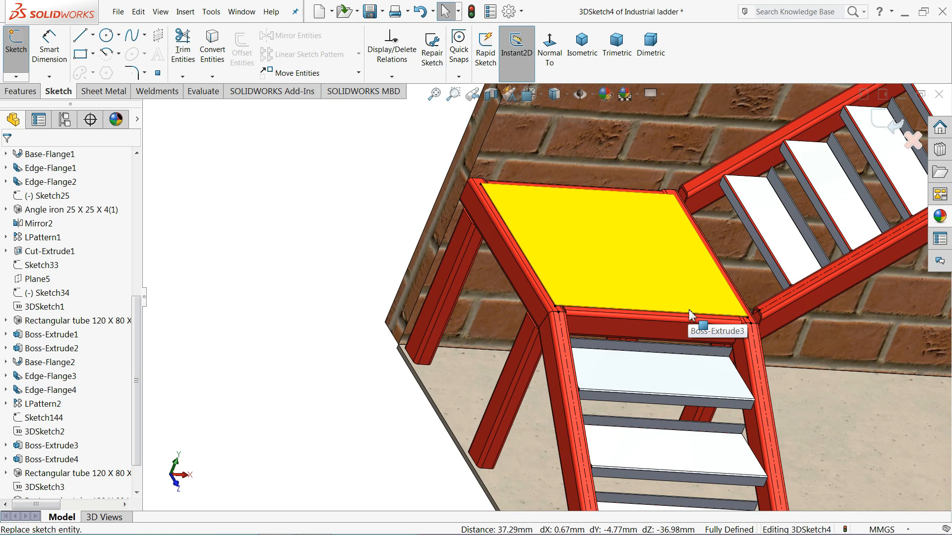
scroll(691, 313, "down", 4)
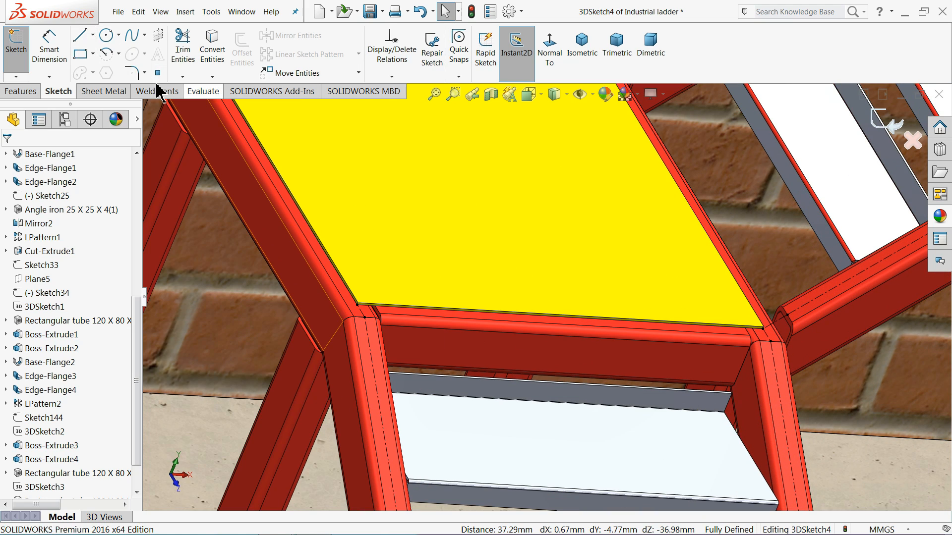
scroll(510, 265, "up", 5)
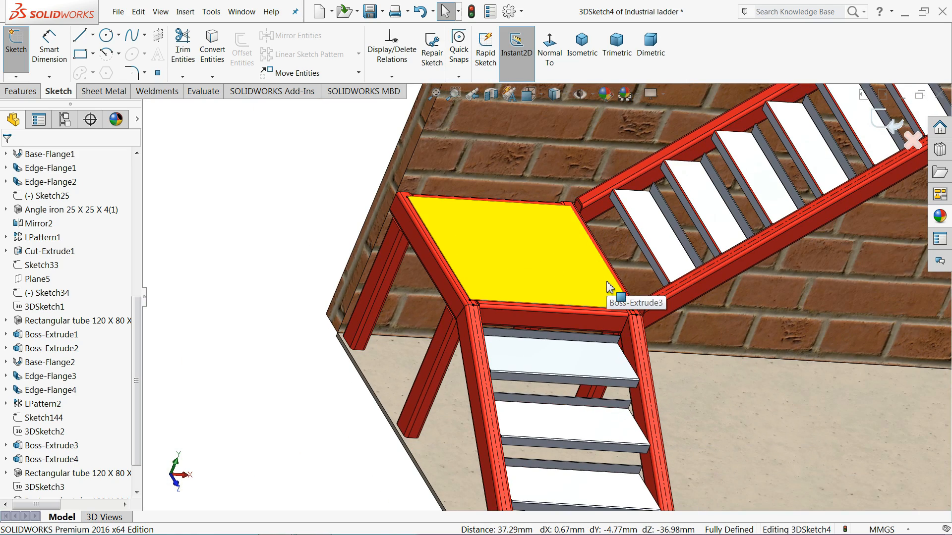
middle_click_drag(607, 282, 588, 246)
scroll(588, 291, "up", 1)
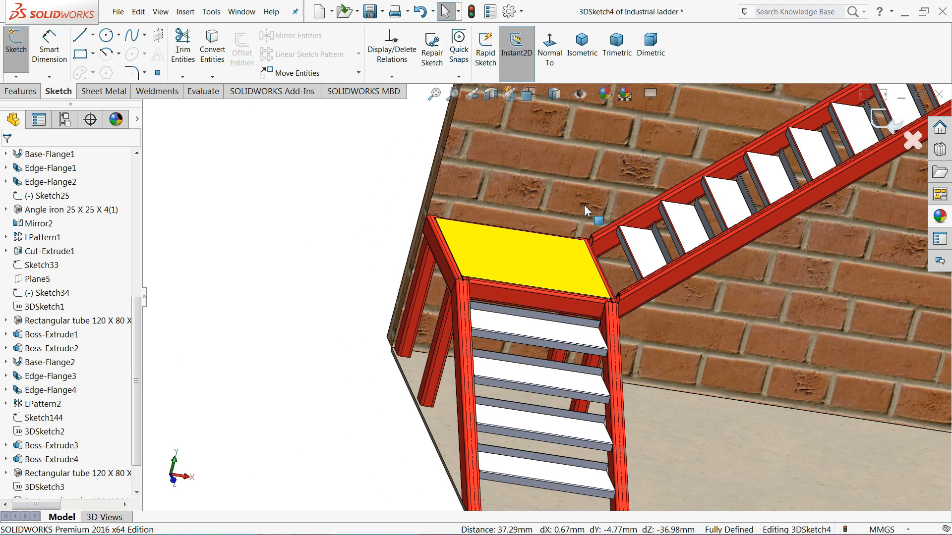
scroll(587, 207, "up", 4)
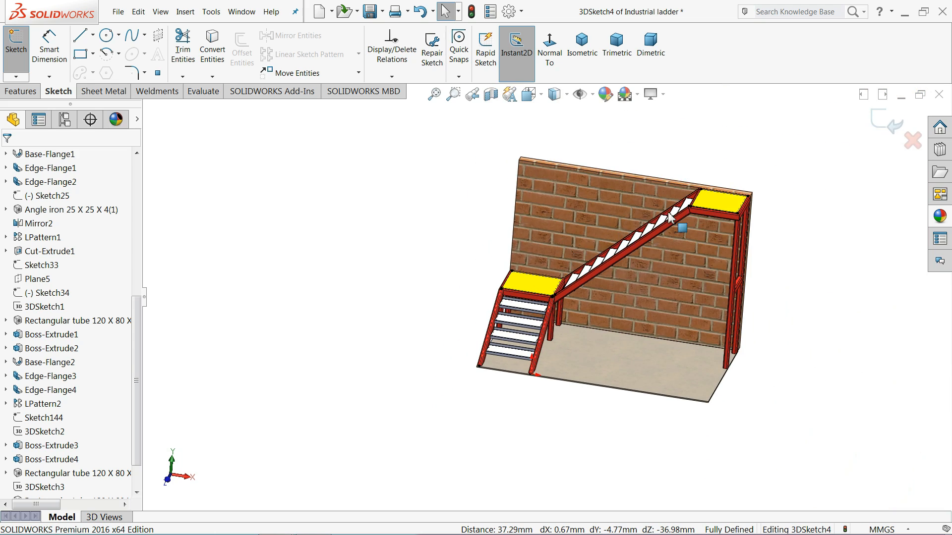
scroll(670, 218, "down", 5)
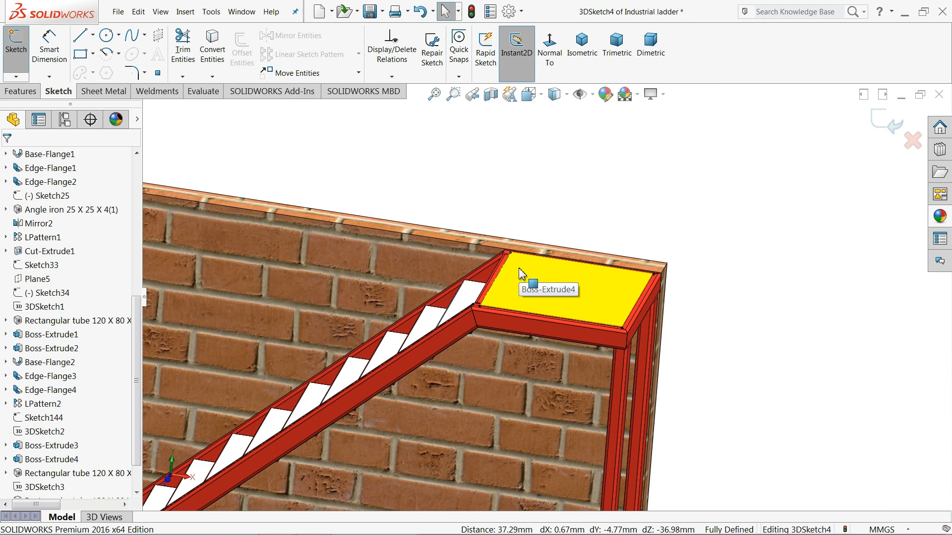
left_click(81, 36)
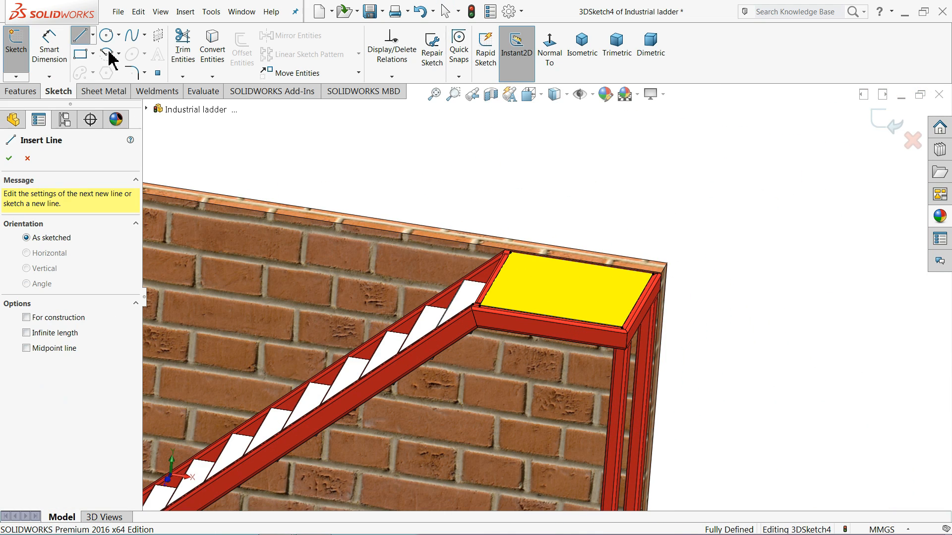
scroll(610, 277, "down", 5)
scroll(592, 285, "down", 3)
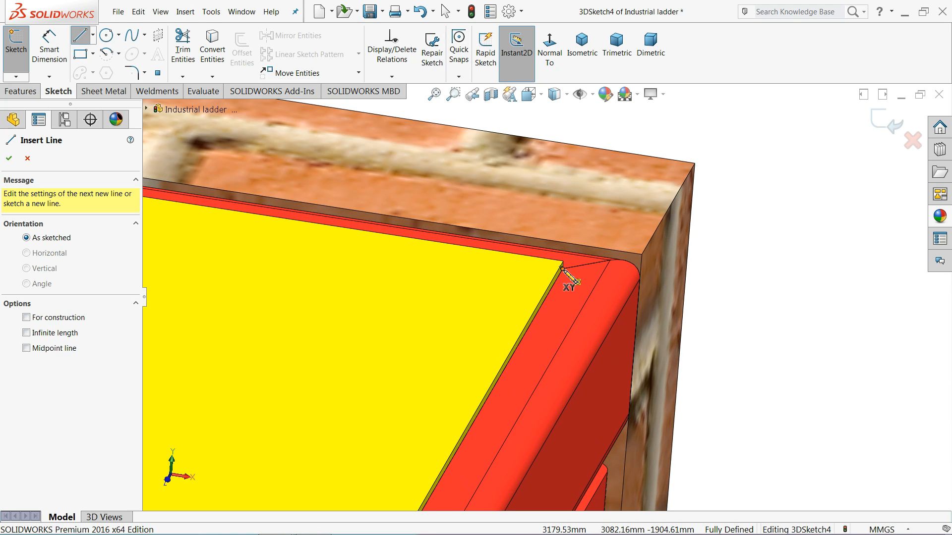
left_click(562, 268)
left_click(575, 110)
right_click(601, 112)
left_click(624, 122)
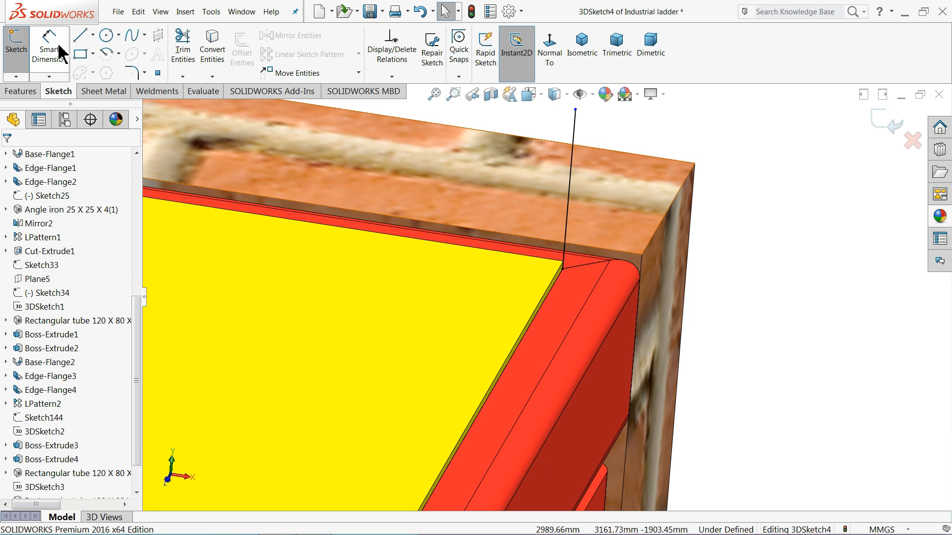
Sketch a line about 162 mm long along Y, straight up from the upper platform's outer front corner.
left_click(81, 39)
scroll(433, 159, "up", 5)
middle_click_drag(478, 269, 493, 362)
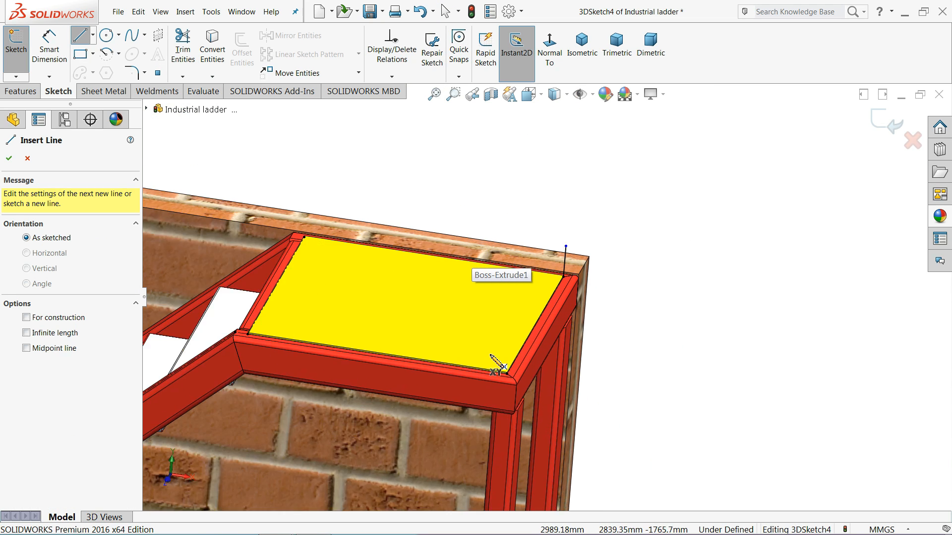
scroll(555, 384, "down", 5)
scroll(555, 385, "down", 1)
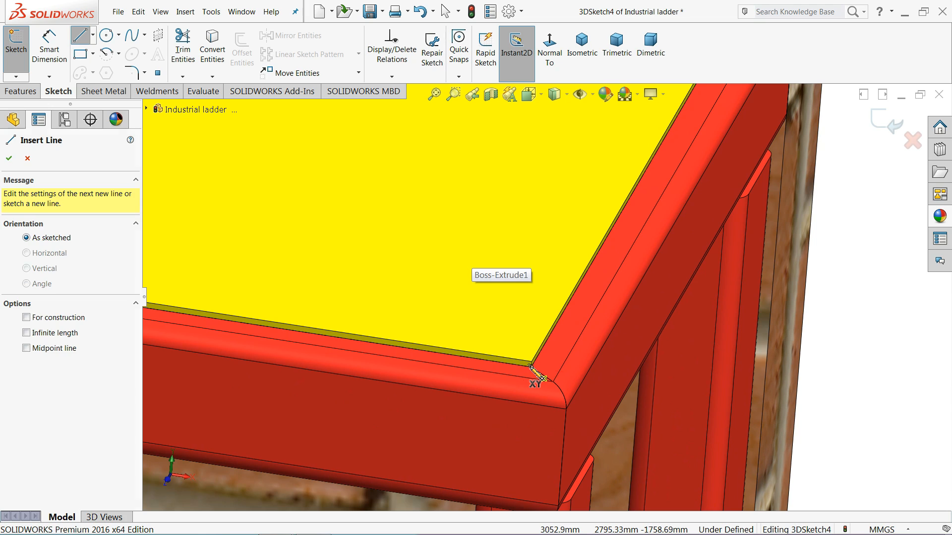
left_click(530, 367)
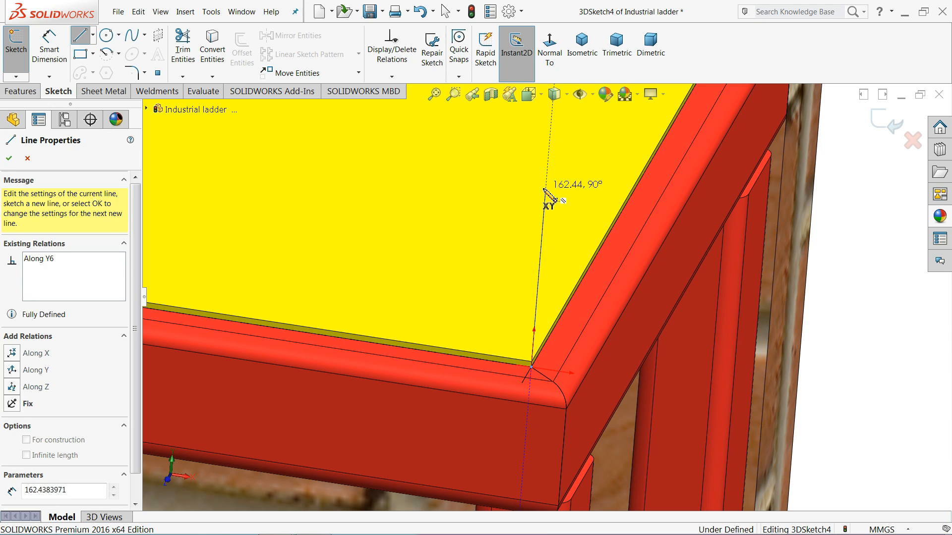
right_click(570, 169)
left_click(591, 187)
scroll(516, 273, "up", 3)
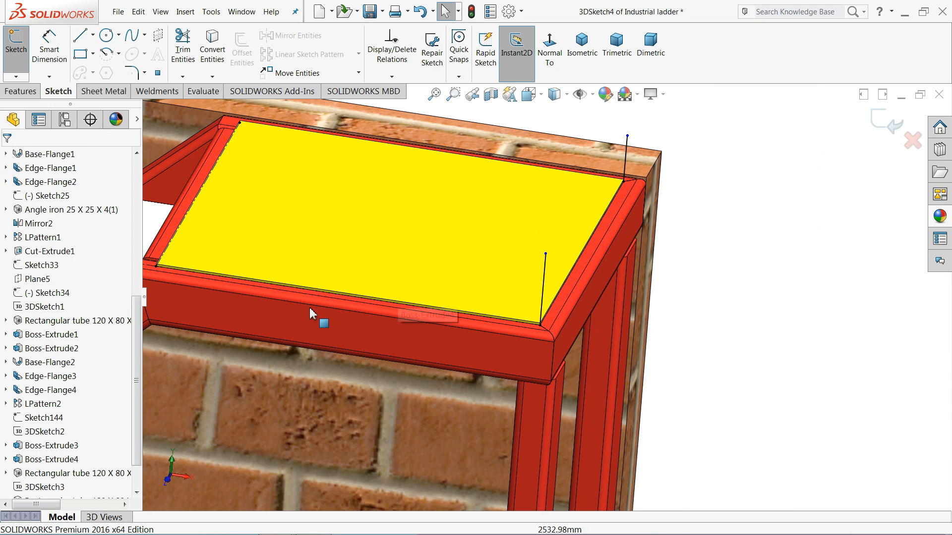
Sketch a line straight up from the upper platform's front corner on the stair side.
left_click(80, 35)
scroll(389, 248, "up", 3)
scroll(350, 308, "down", 4)
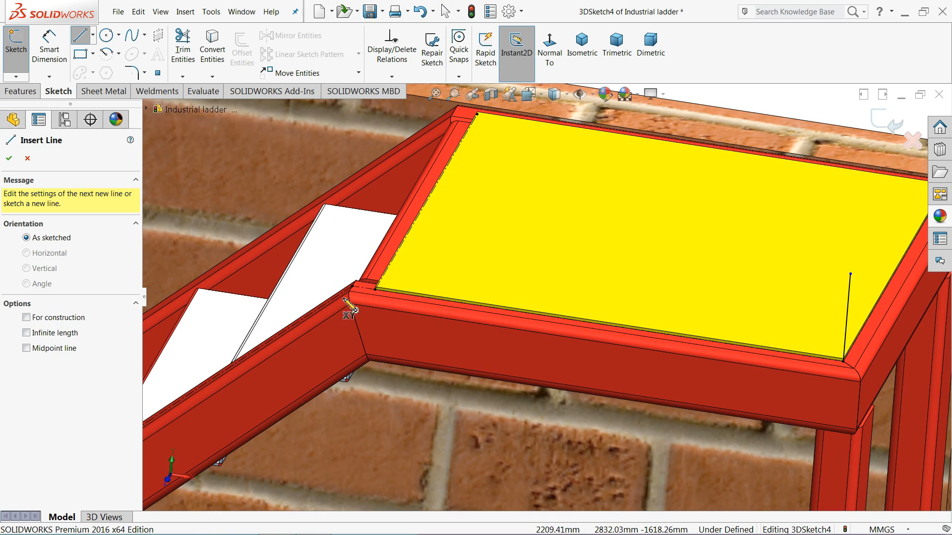
scroll(394, 288, "down", 2)
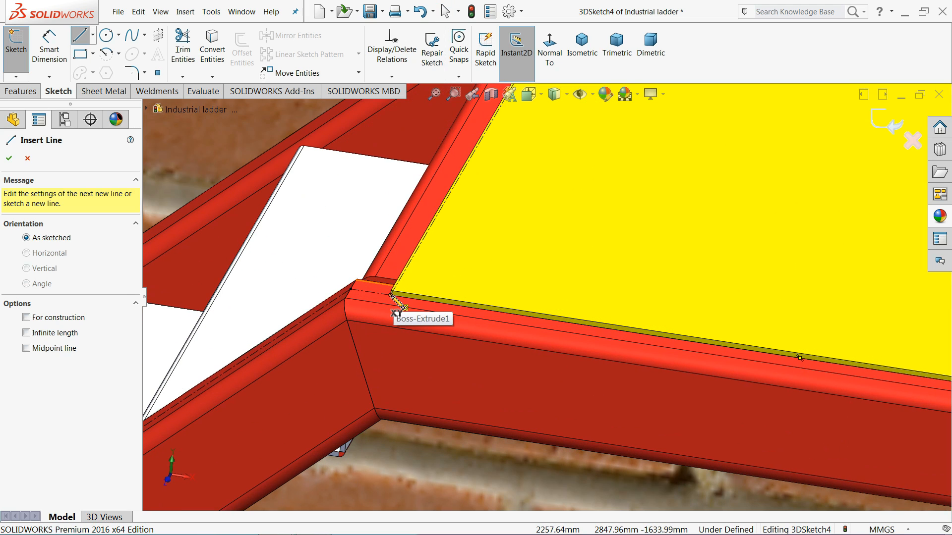
left_click(391, 295)
right_click(425, 171)
left_click(449, 182)
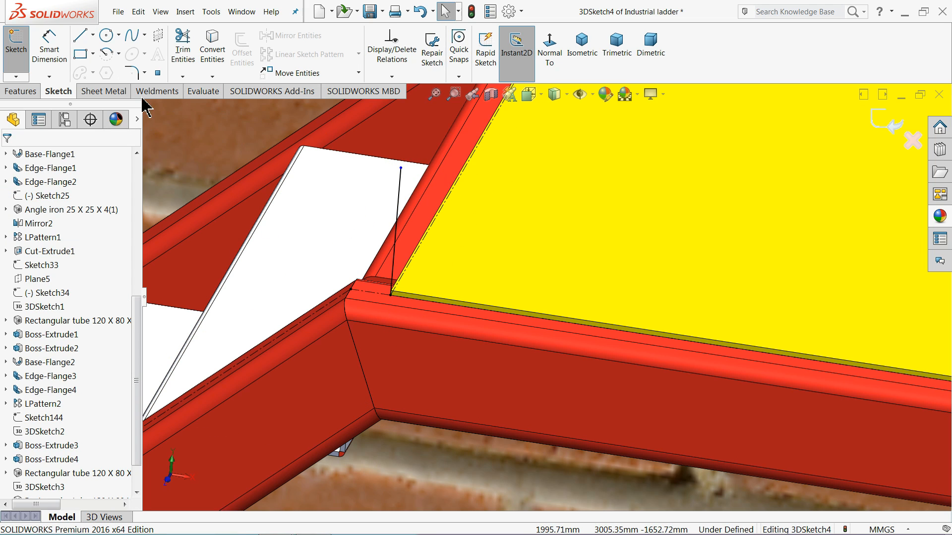
Sketch a line straight up from the construction centerline on the upper flight's front stringer, a few treads below the platform.
left_click(84, 45)
scroll(475, 154, "up", 5)
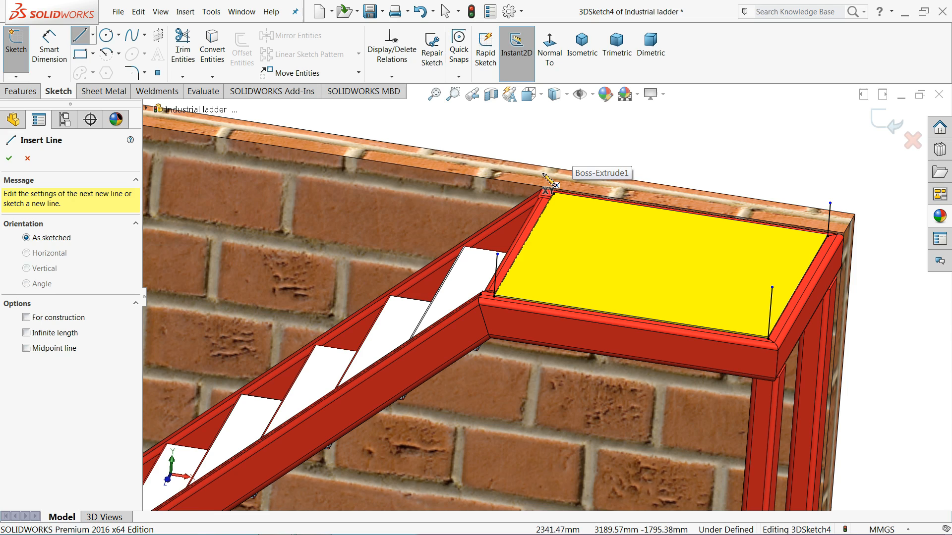
scroll(537, 240, "up", 4)
scroll(440, 351, "down", 6)
middle_click_drag(451, 346, 488, 367)
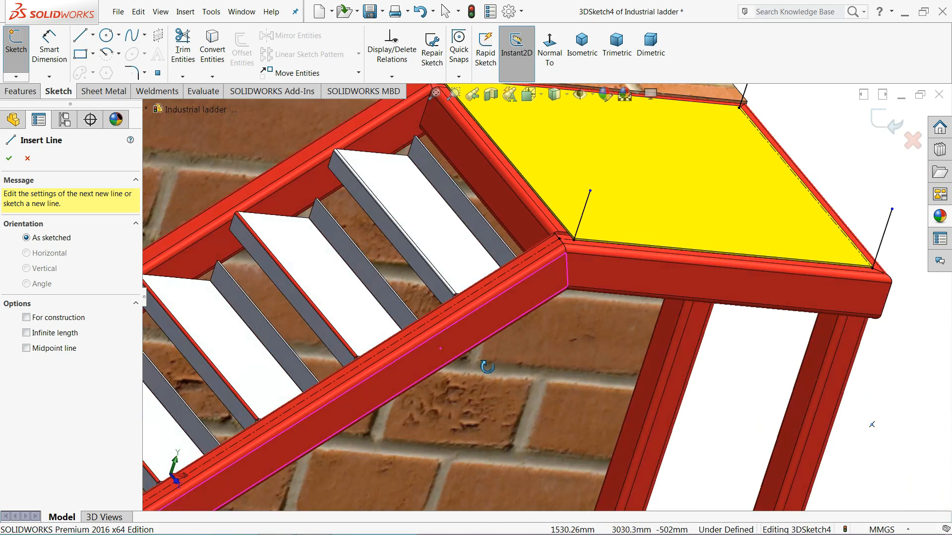
scroll(395, 365, "down", 5)
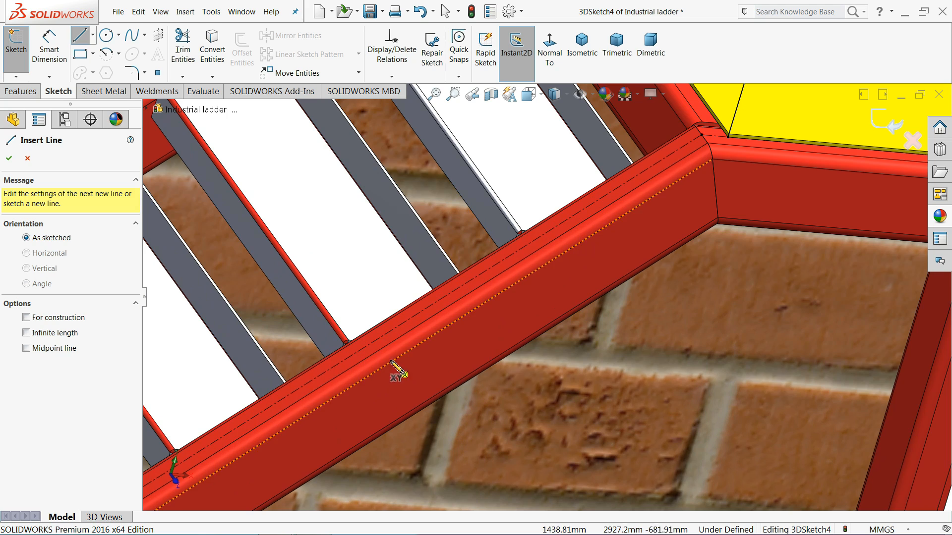
left_click(393, 331)
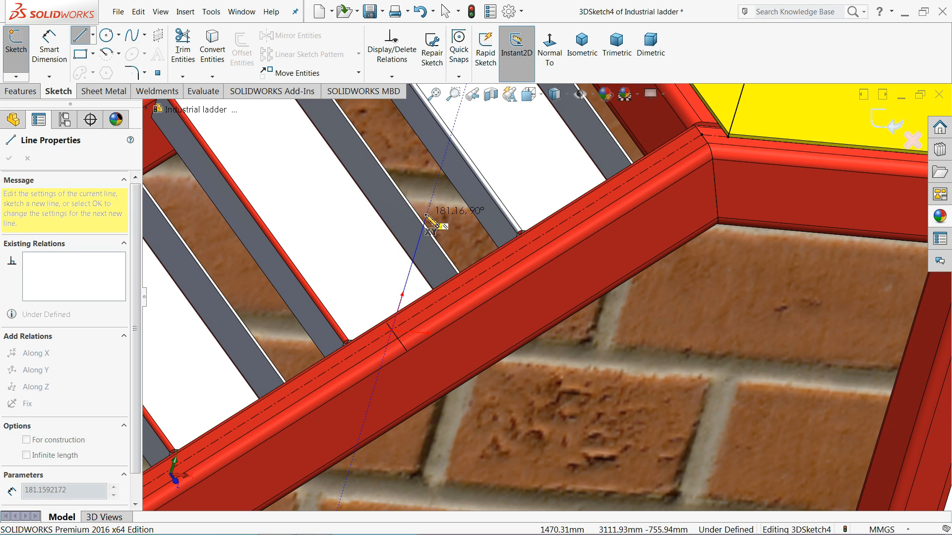
scroll(428, 216, "up", 5)
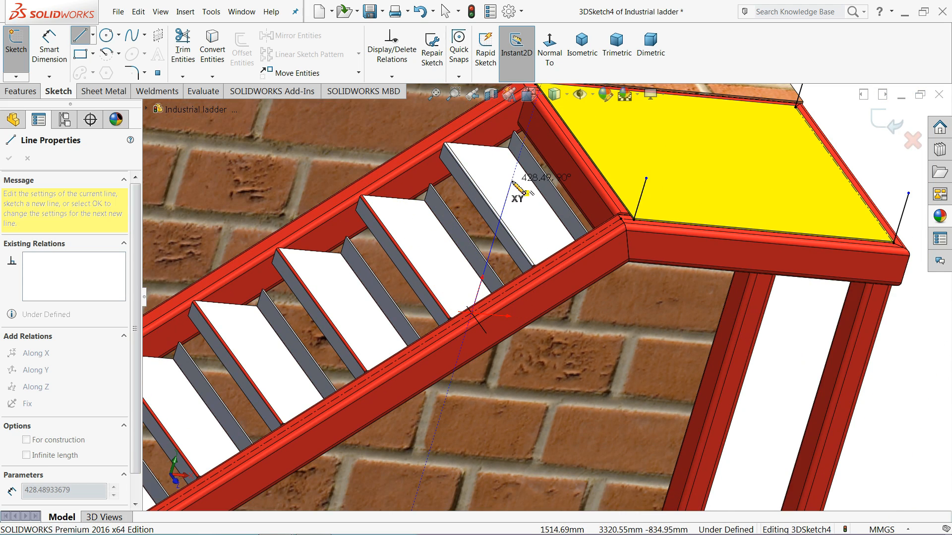
right_click(481, 213)
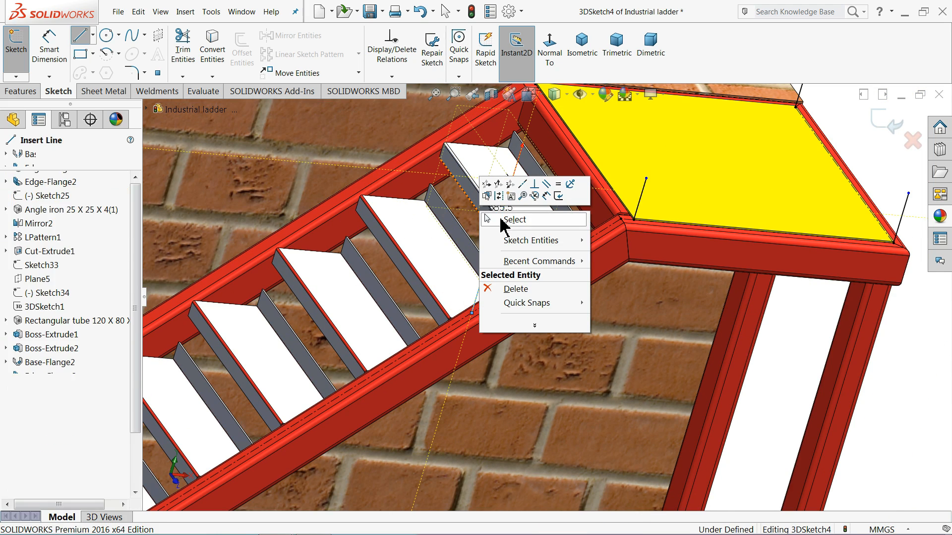
left_click(502, 221)
scroll(489, 276, "up", 5)
mouse_move(488, 276)
middle_mouse_down()
mouse_move(493, 266)
mouse_move(474, 283)
middle_mouse_up()
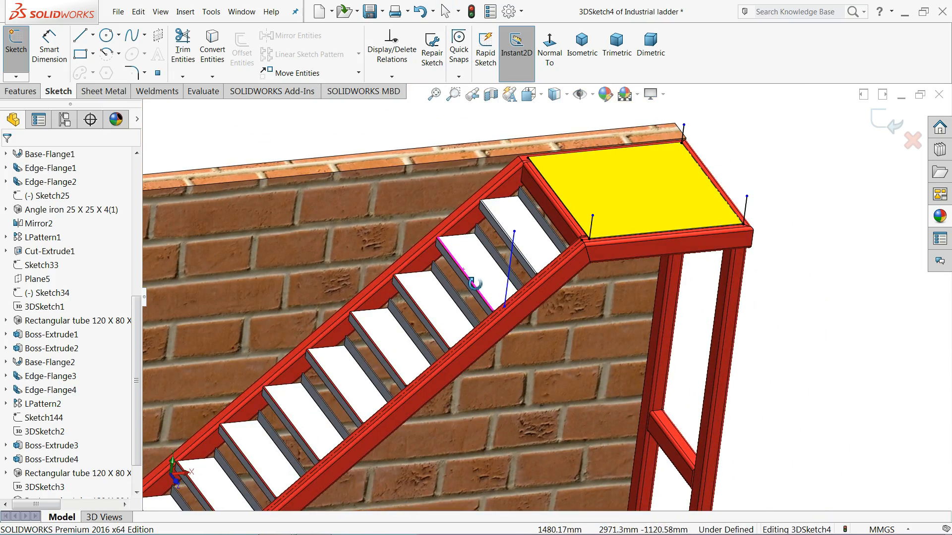
Sketch a second line straight up from the upper flight's front stringer centerline, a few treads below the existing one.
scroll(475, 284, "up", 5)
scroll(481, 388, "down", 6)
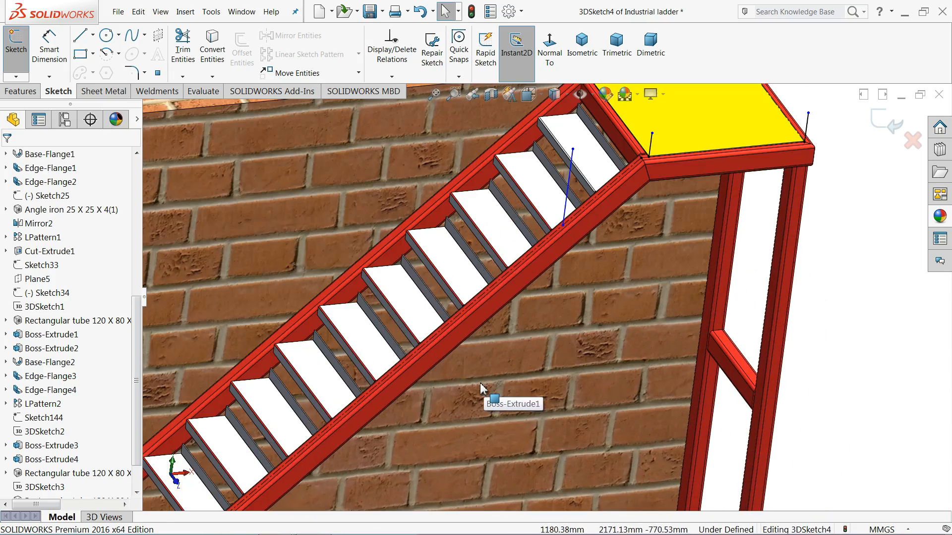
left_click(80, 35)
scroll(457, 213, "down", 3)
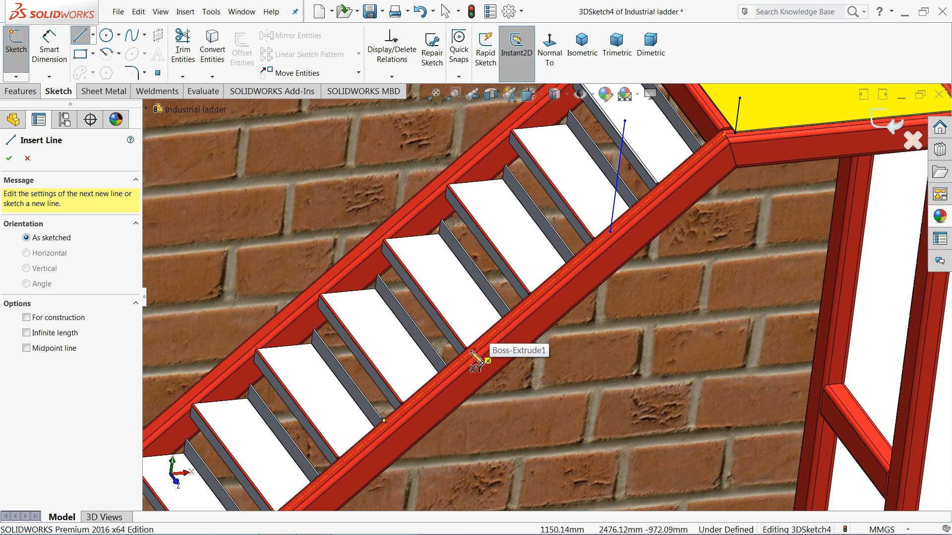
left_click(468, 354)
left_click(484, 243)
right_click(486, 243)
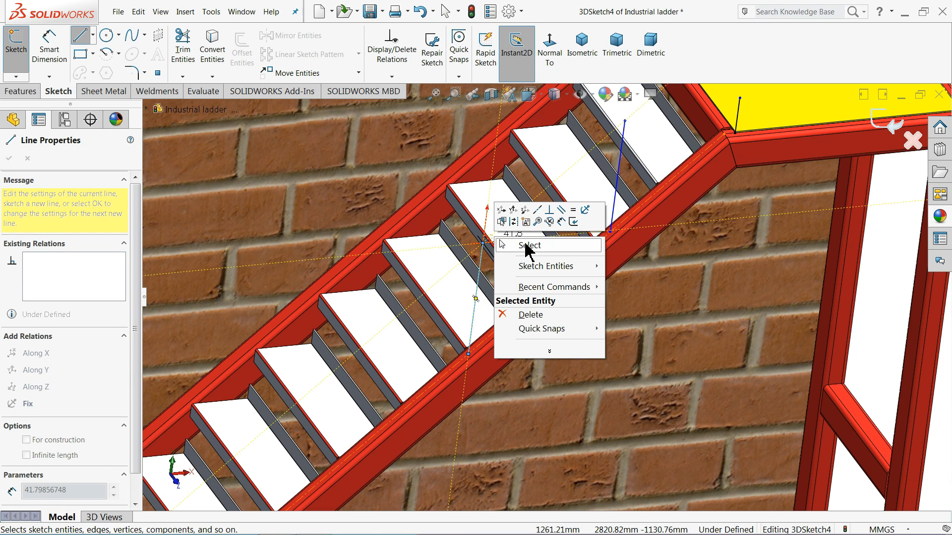
left_click(526, 246)
Sketch a third line straight up from the front stringer centerline, near the middle of the upper flight.
scroll(497, 278, "up", 3)
scroll(510, 372, "up", 3)
scroll(510, 374, "down", 3)
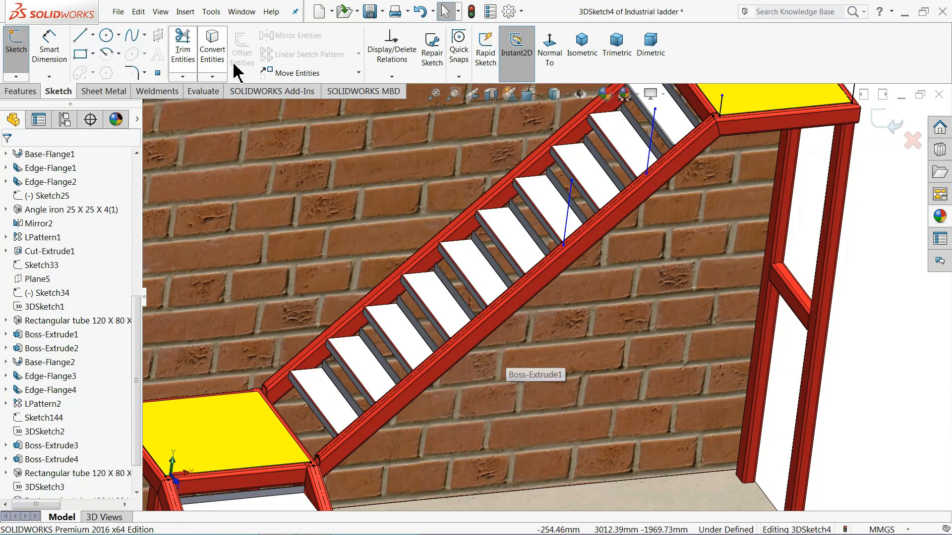
scroll(560, 161, "up", 2)
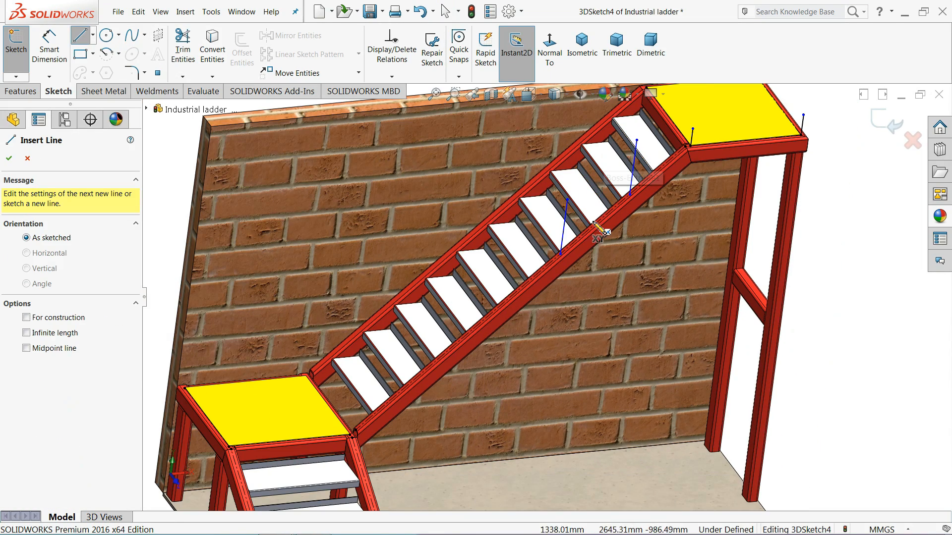
scroll(510, 319, "down", 3)
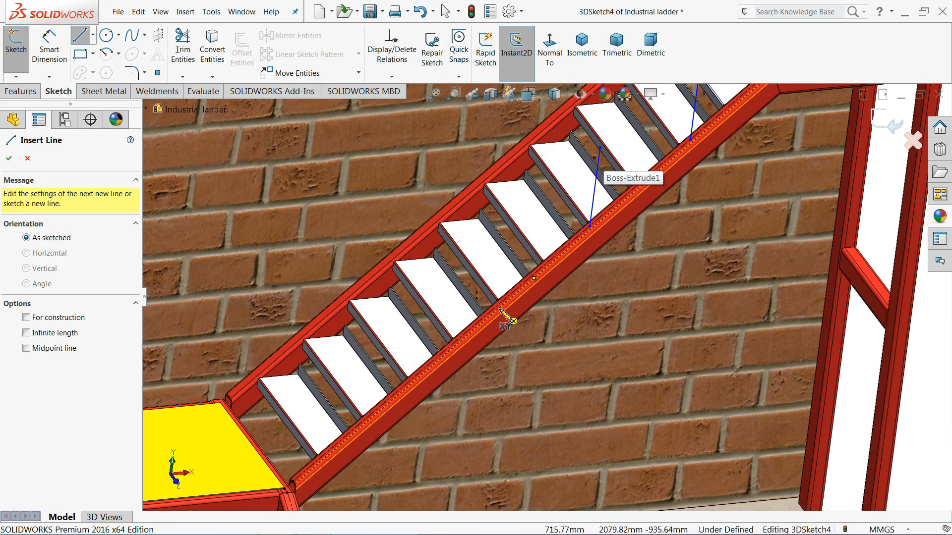
scroll(493, 318, "down", 3)
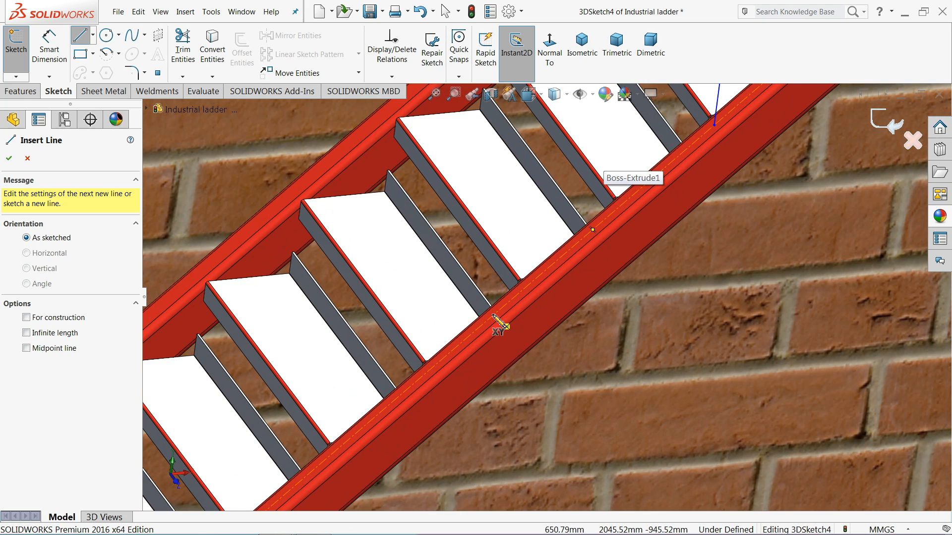
left_click(493, 315)
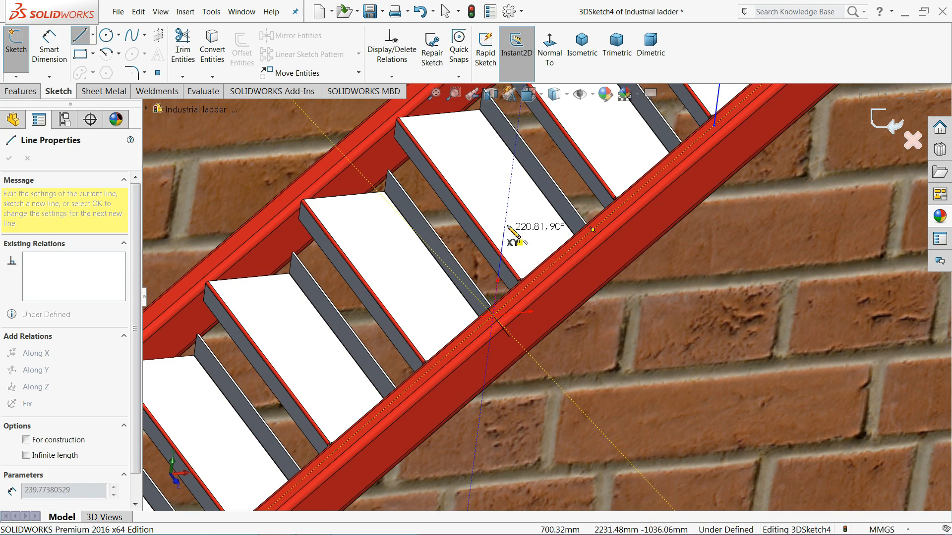
left_click(544, 120)
right_click(547, 121)
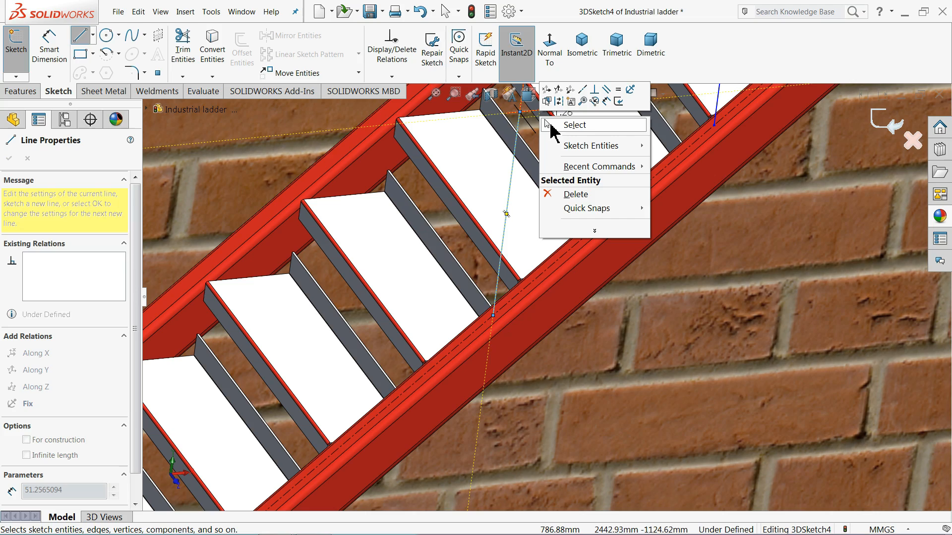
left_click(570, 123)
Sketch a line straight up from the lower platform's front corner, where the upper flight's front stringer meets it.
left_click(80, 36)
scroll(496, 206, "up", 5)
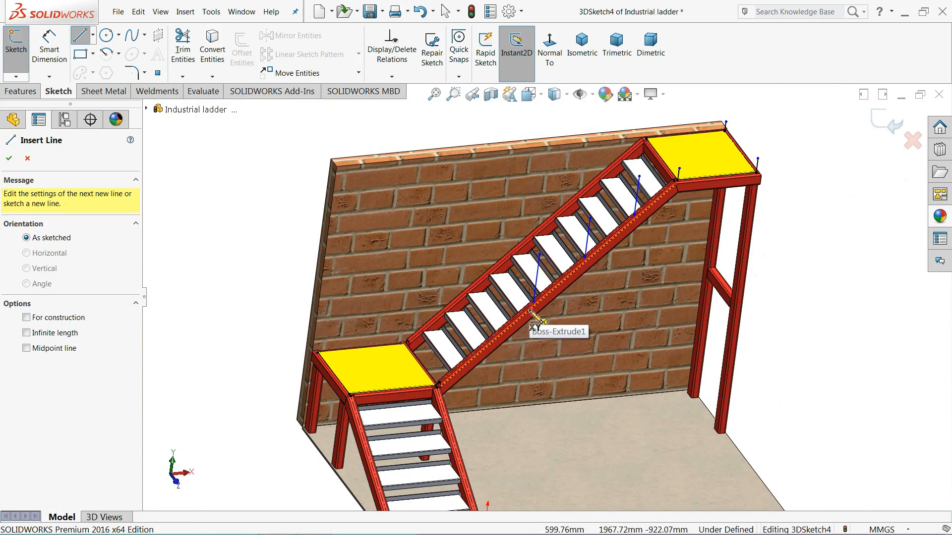
scroll(535, 317, "down", 10)
scroll(417, 376, "down", 2)
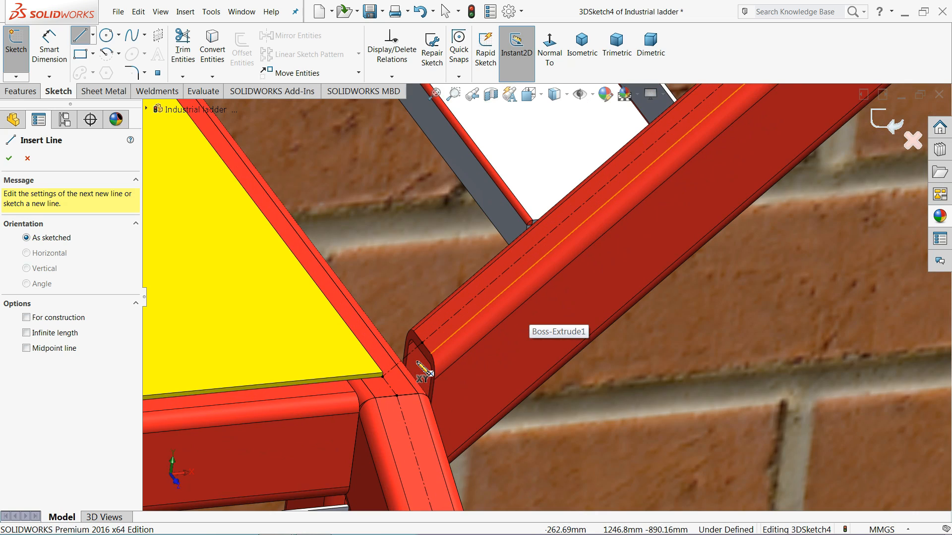
left_click(382, 376)
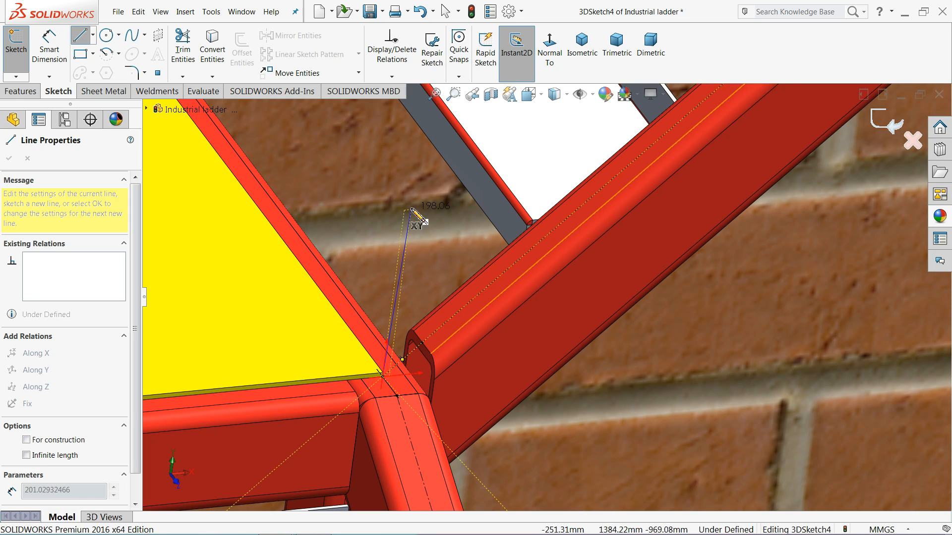
left_click(408, 175)
right_click(424, 171)
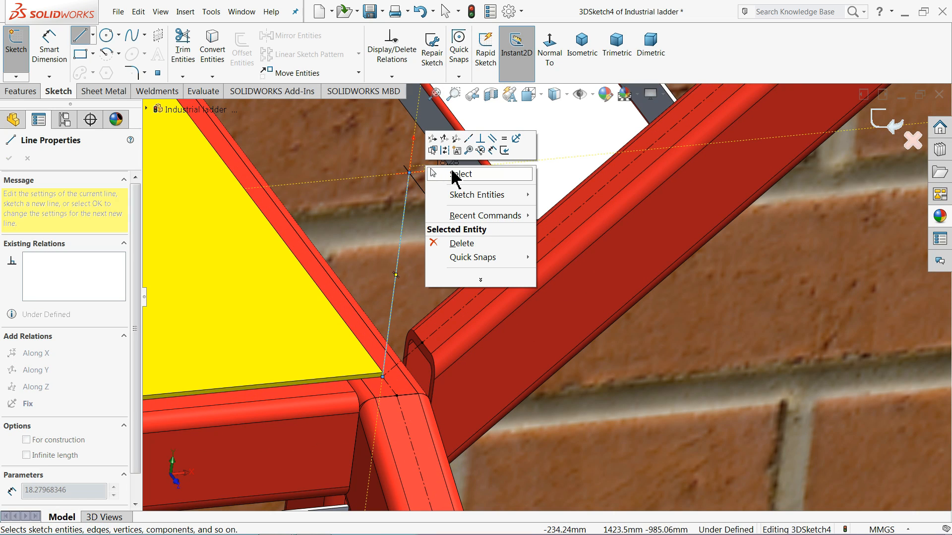
left_click(454, 175)
Dimension the vertical line at the upper platform's back corner, beside the brick wall, to 1000 mm.
scroll(441, 198, "up", 4)
scroll(441, 205, "up", 5)
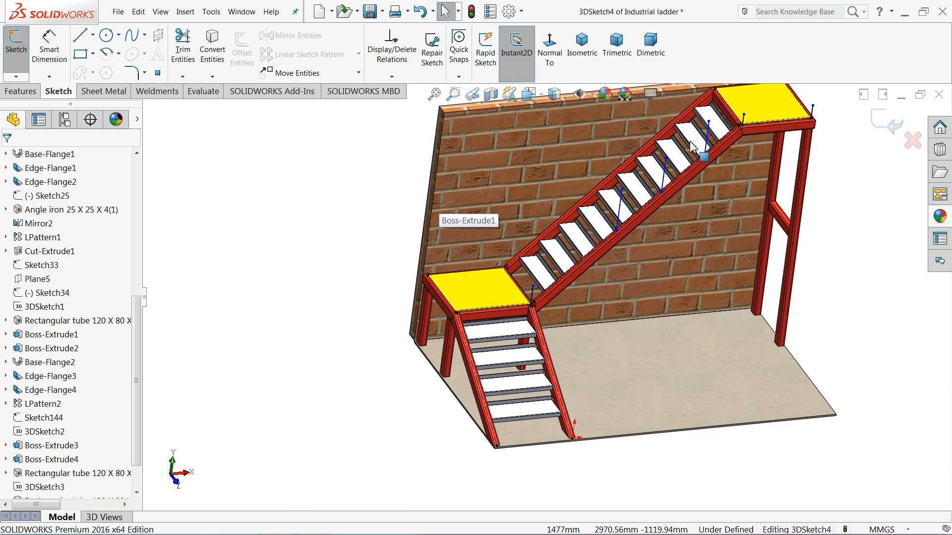
scroll(744, 173, "up", 2)
scroll(580, 228, "down", 4)
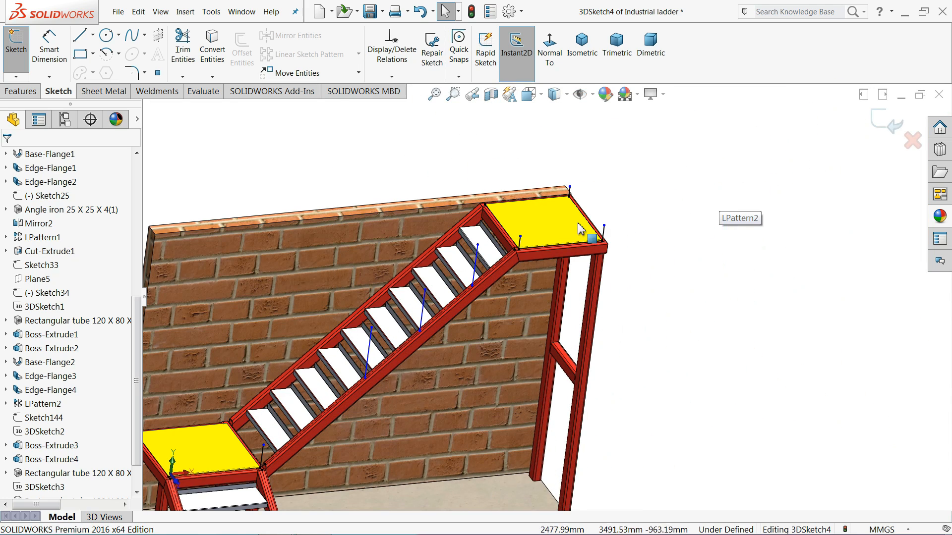
left_click(48, 58)
scroll(573, 230, "down", 5)
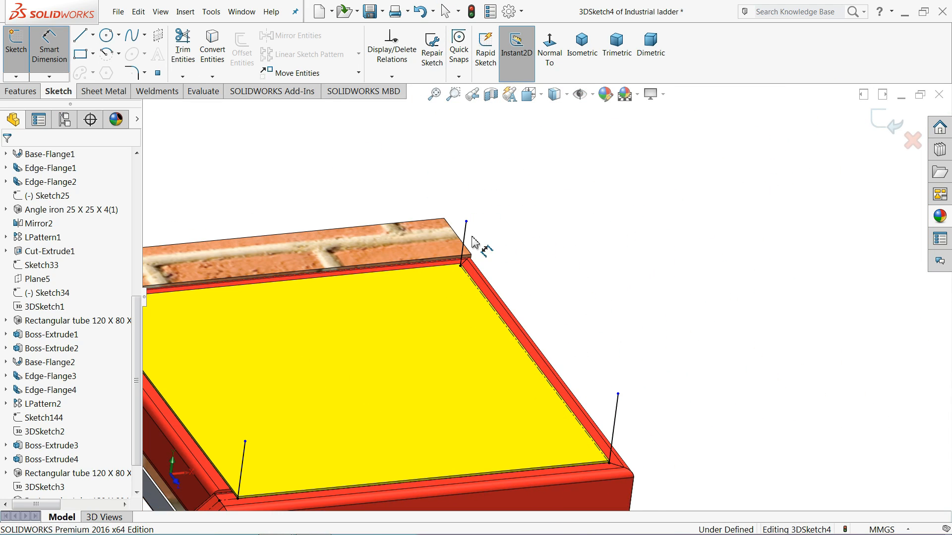
left_click(466, 241)
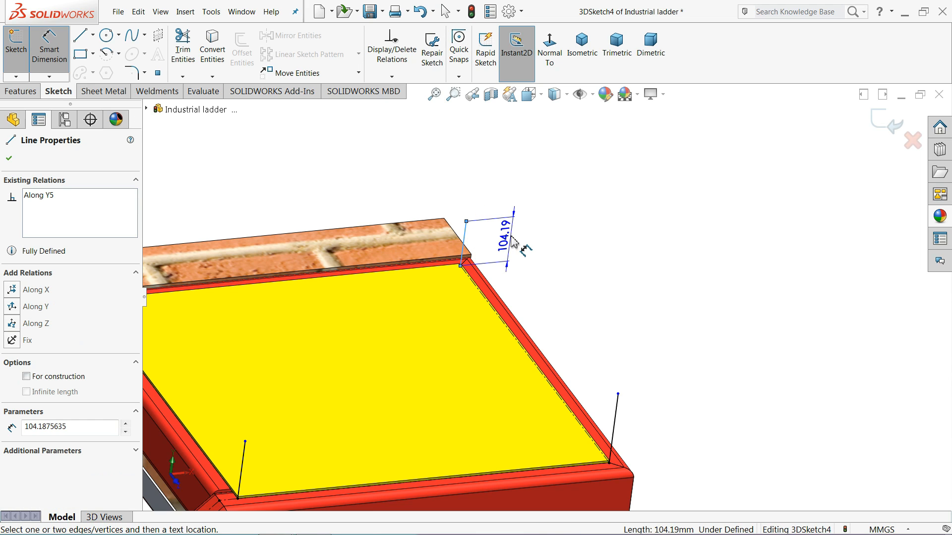
left_click(521, 240)
type("1000")
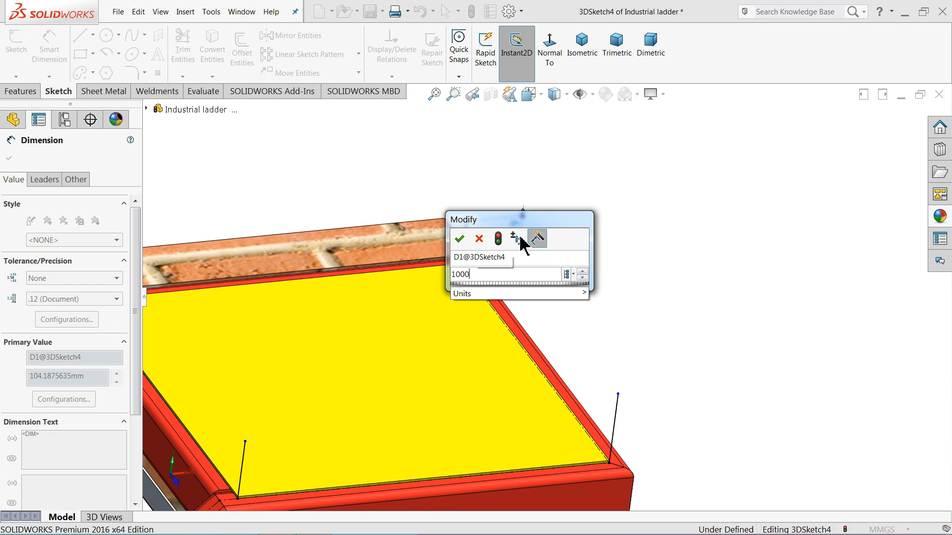
key("Return")
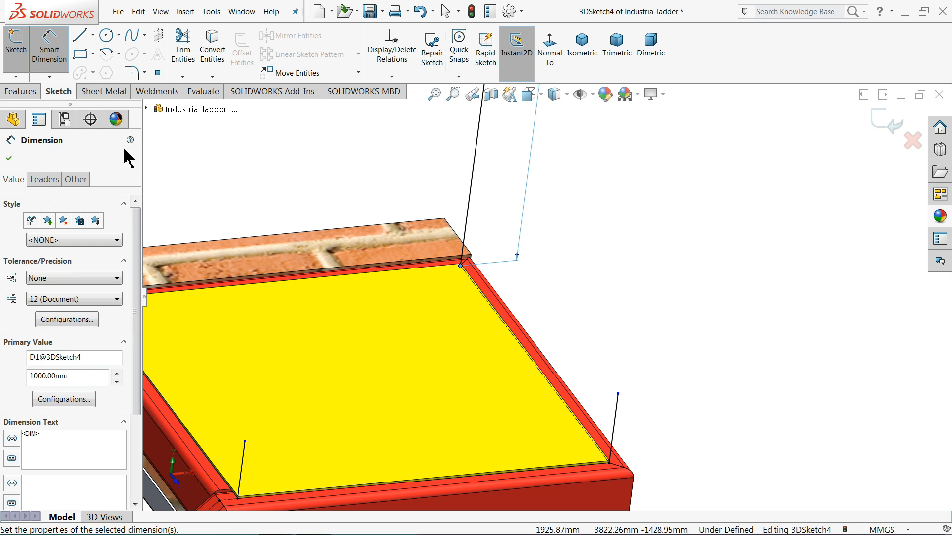
left_click(10, 160)
Try an Equal relation on all window-selected sketch lines plus the 1000 mm line, and undo it.
scroll(446, 187, "up", 6)
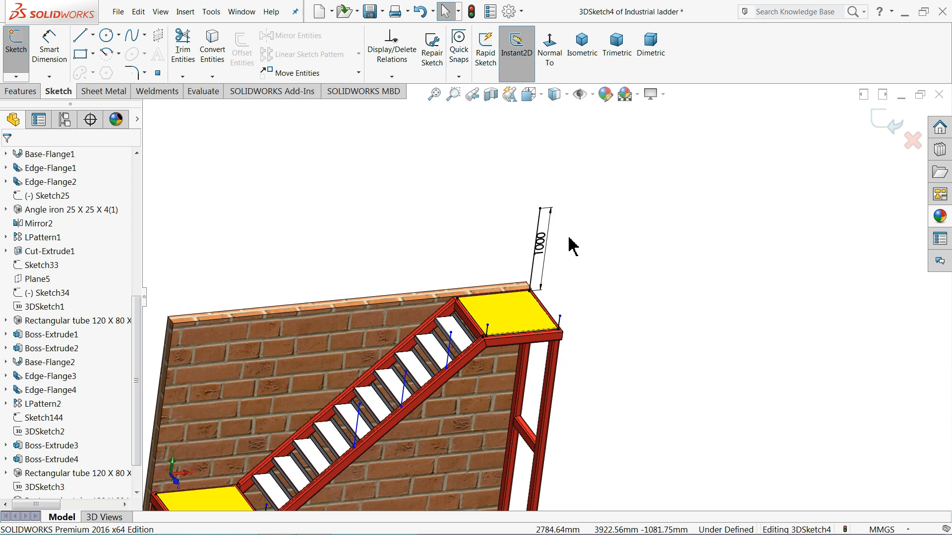
scroll(548, 337, "down", 2)
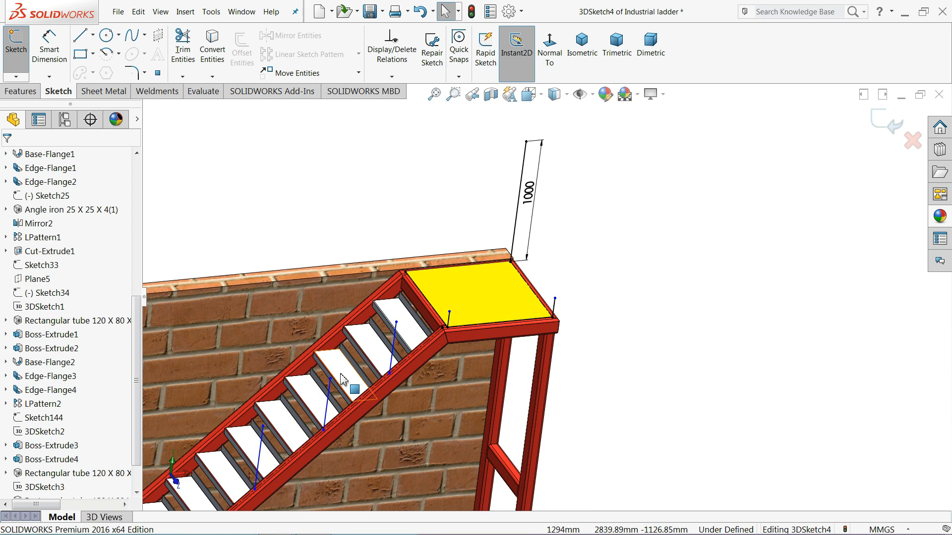
scroll(347, 392, "up", 3)
left_click_drag(598, 292, 328, 446)
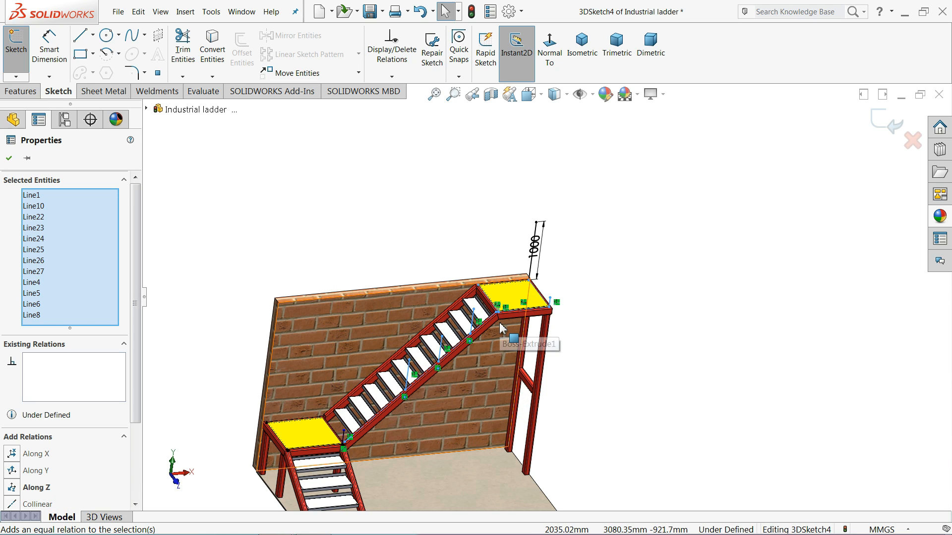
left_click(534, 266, "ctrl")
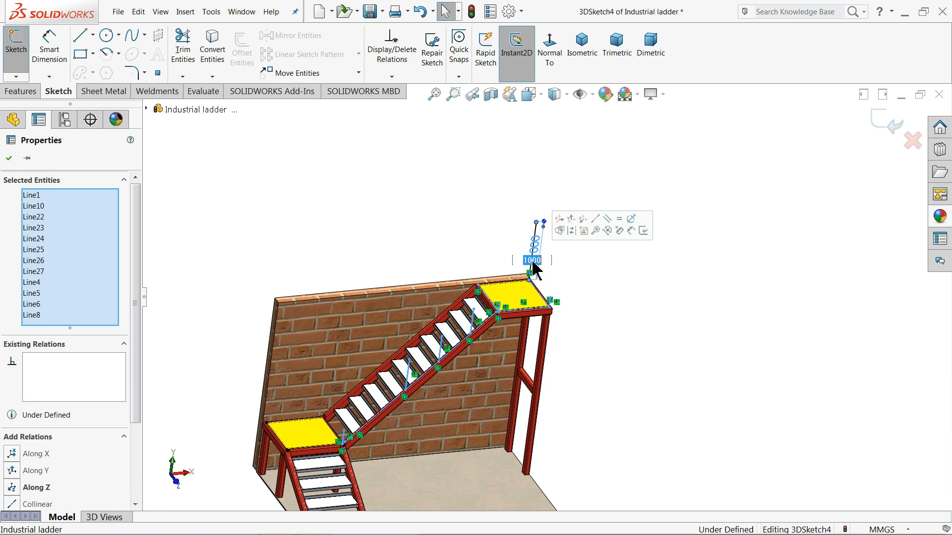
left_click(621, 220)
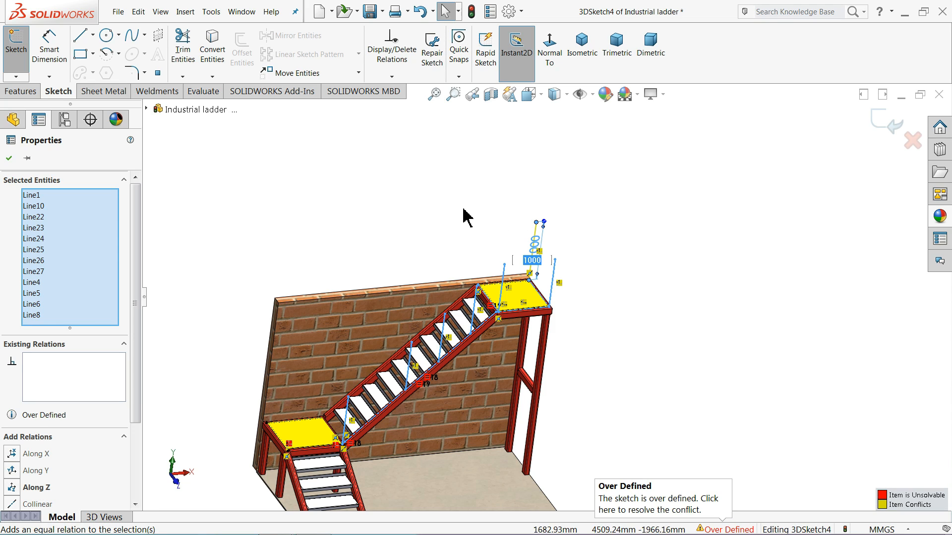
left_click(454, 181)
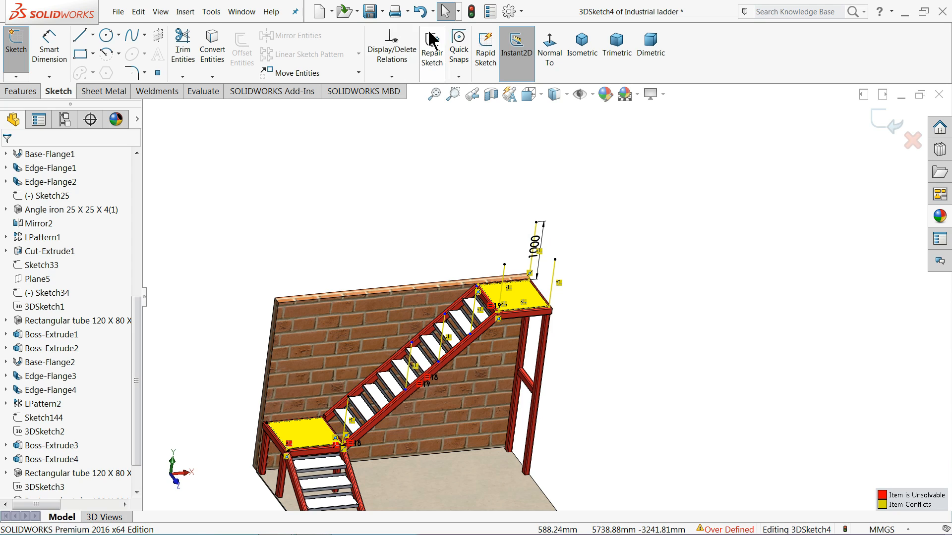
left_click(420, 11)
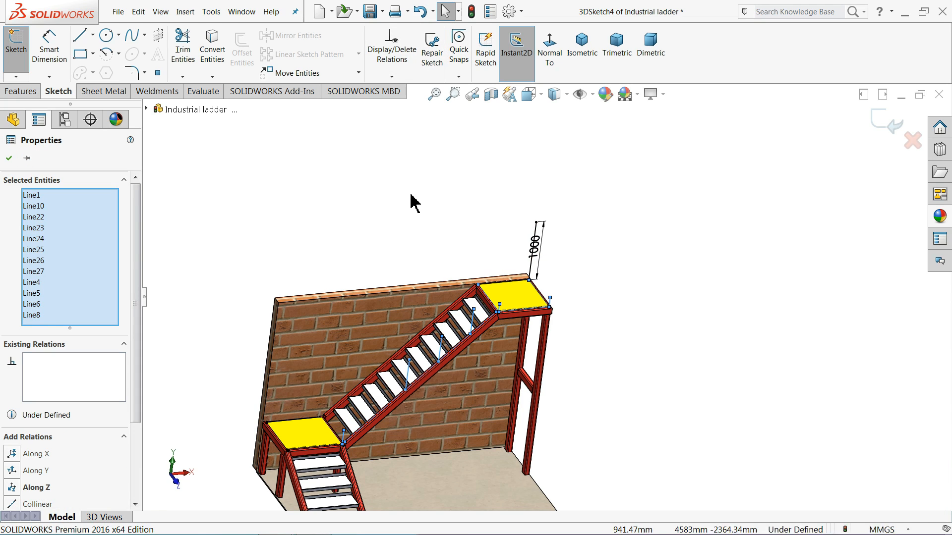
left_click(277, 233)
Make the other six vertical lines on the platforms and upper flight equal to the 1000 mm line.
scroll(413, 350, "down", 3)
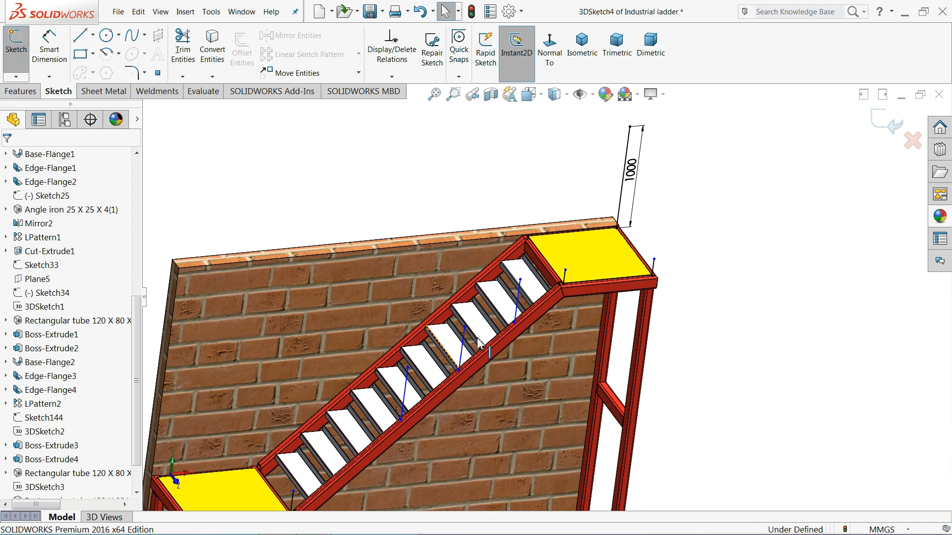
left_click(624, 204)
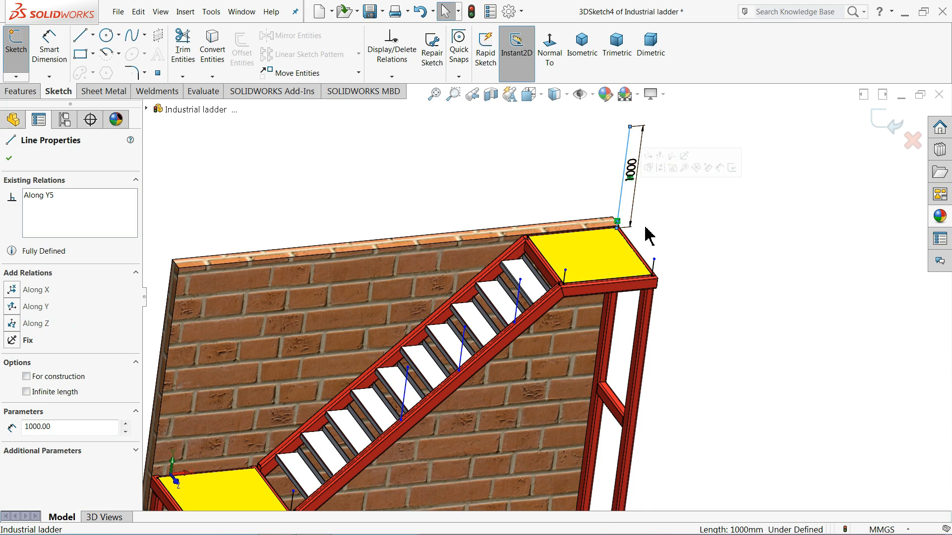
left_click(655, 264, "ctrl")
left_click(565, 277, "ctrl")
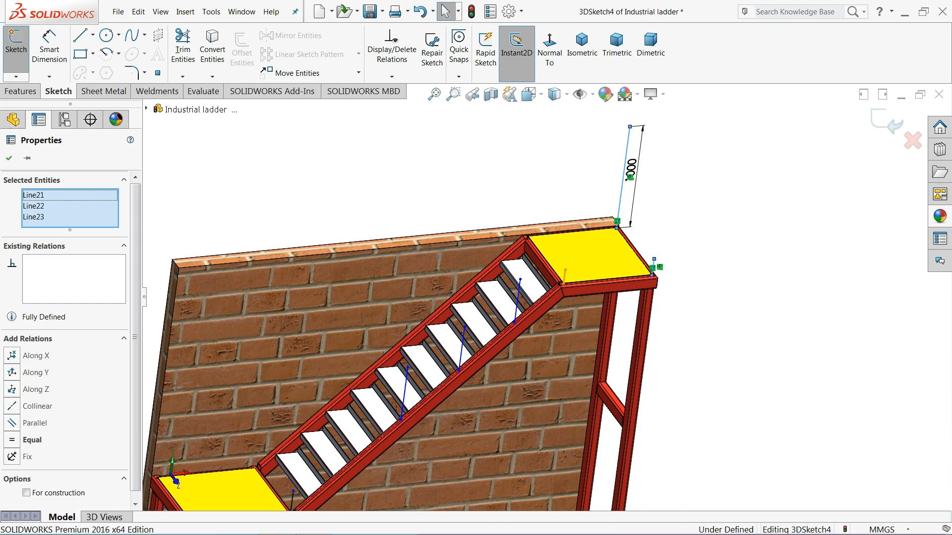
left_click(520, 297, "ctrl")
left_click(459, 359, "ctrl")
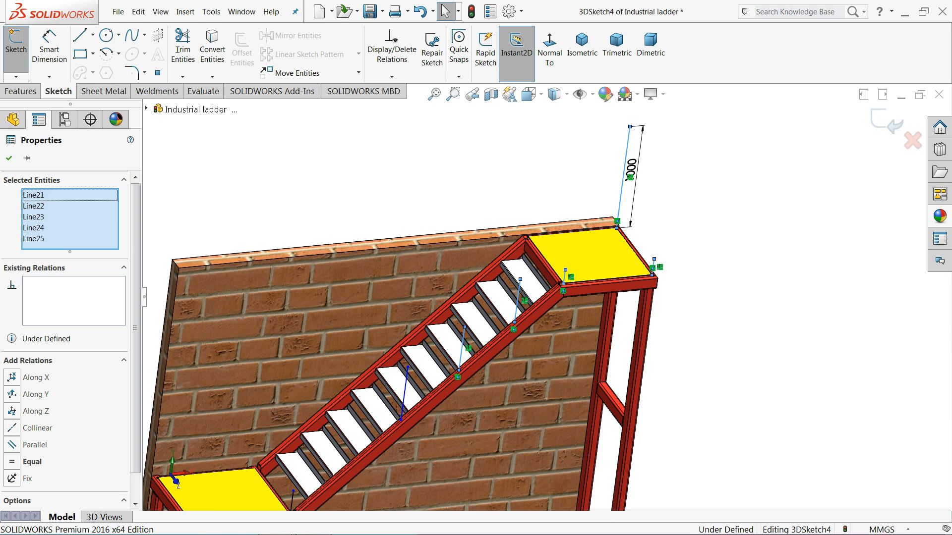
left_click(407, 395, "ctrl")
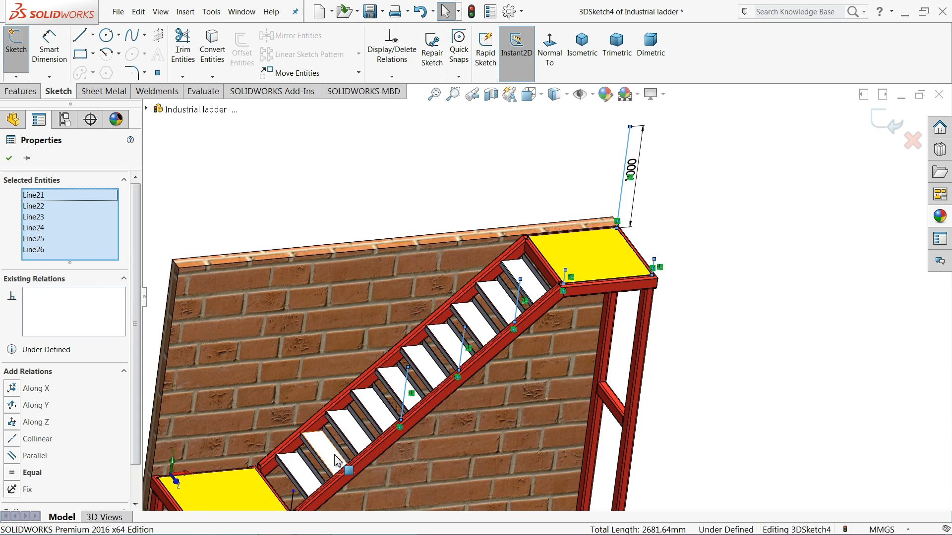
left_click(292, 505, "ctrl")
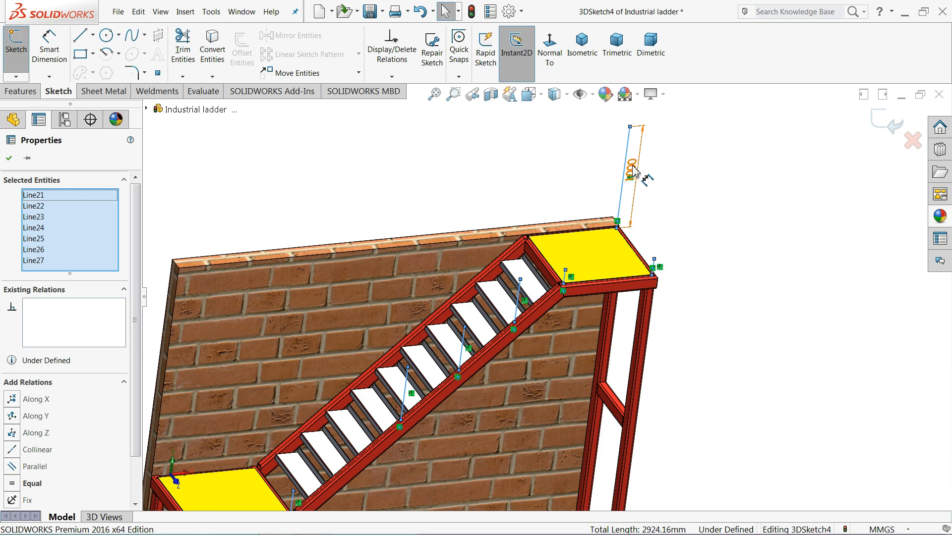
left_click_drag(136, 389, 136, 425)
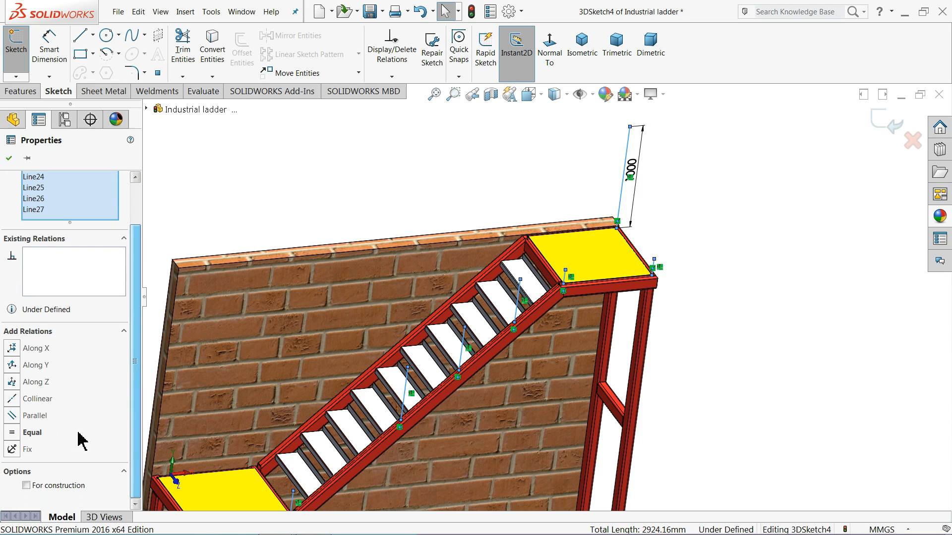
left_click(33, 432)
scroll(338, 268, "up", 3)
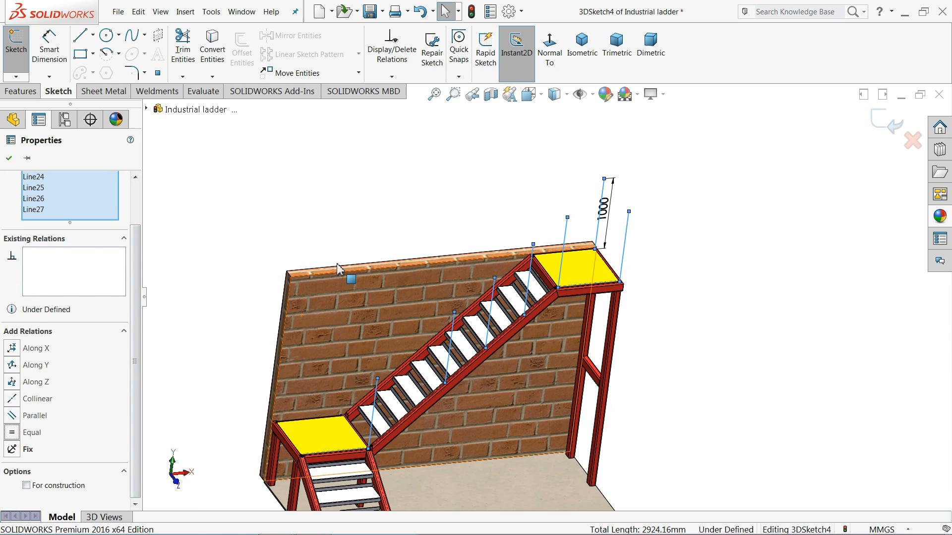
scroll(271, 154, "up", 1)
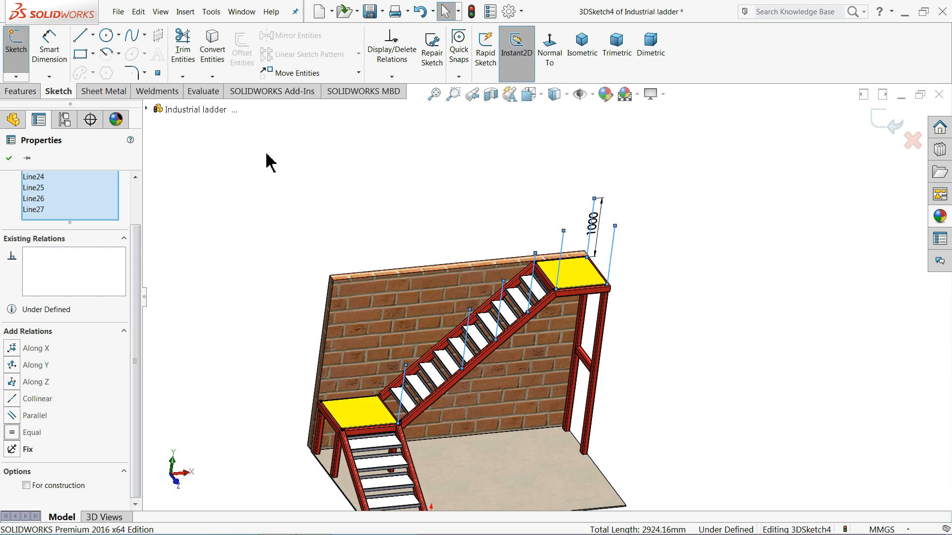
Move the 1000 mm dimension outward, away from the vertical lines on the upper platform.
left_click(9, 159)
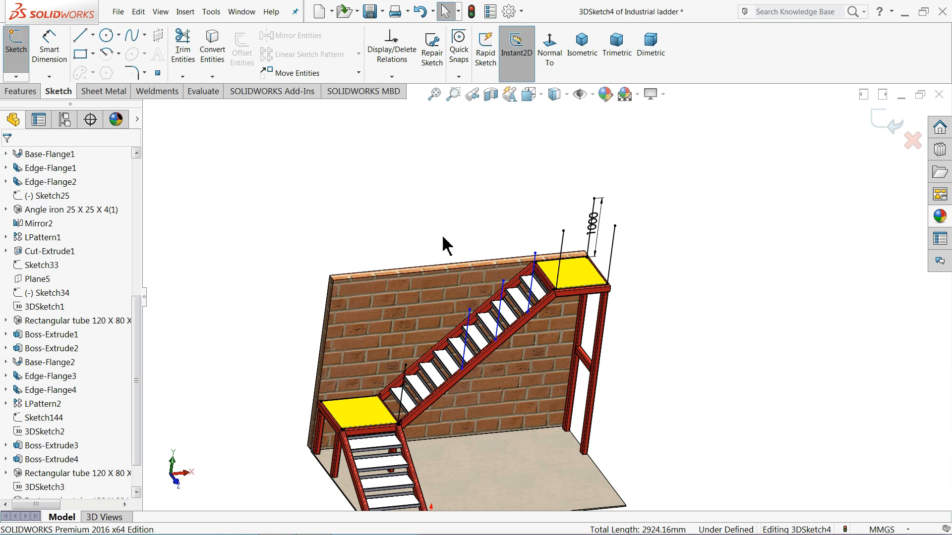
scroll(501, 305, "down", 4)
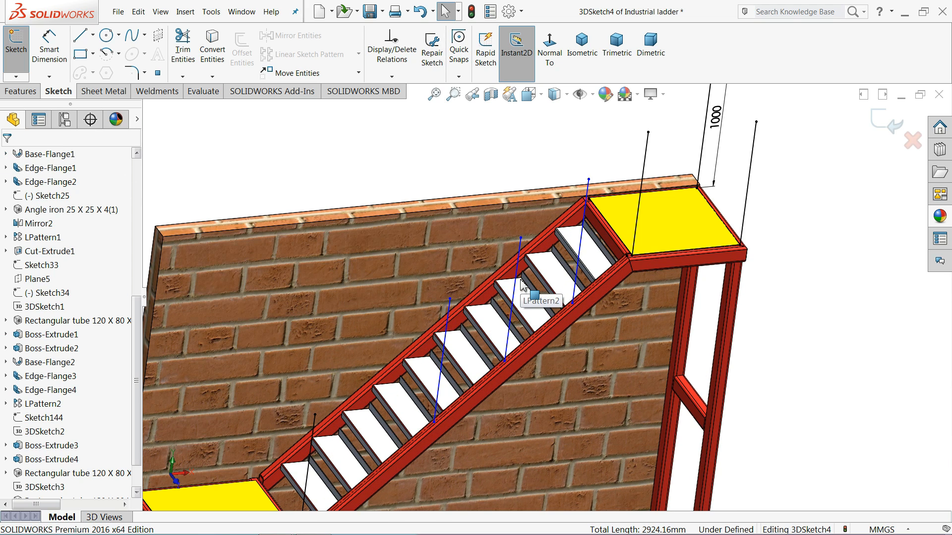
scroll(523, 285, "up", 2)
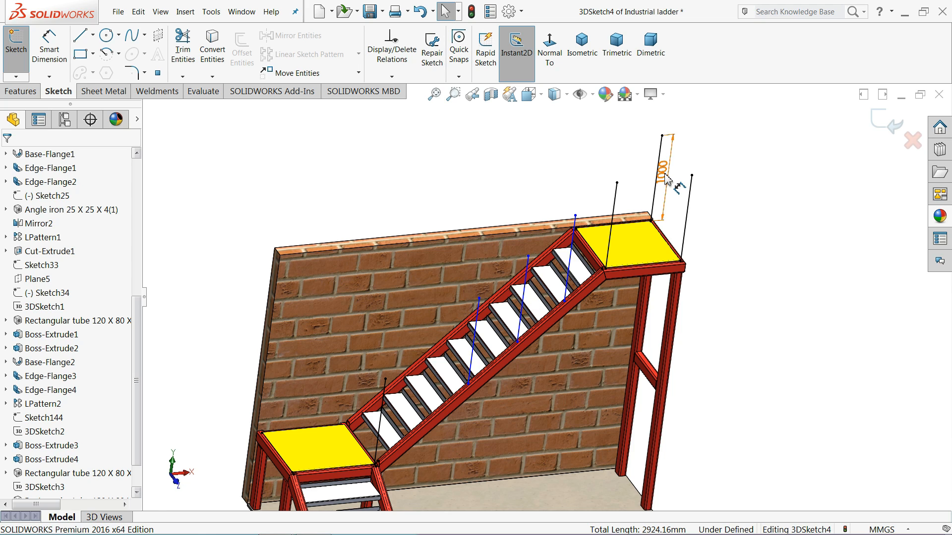
left_click(781, 169)
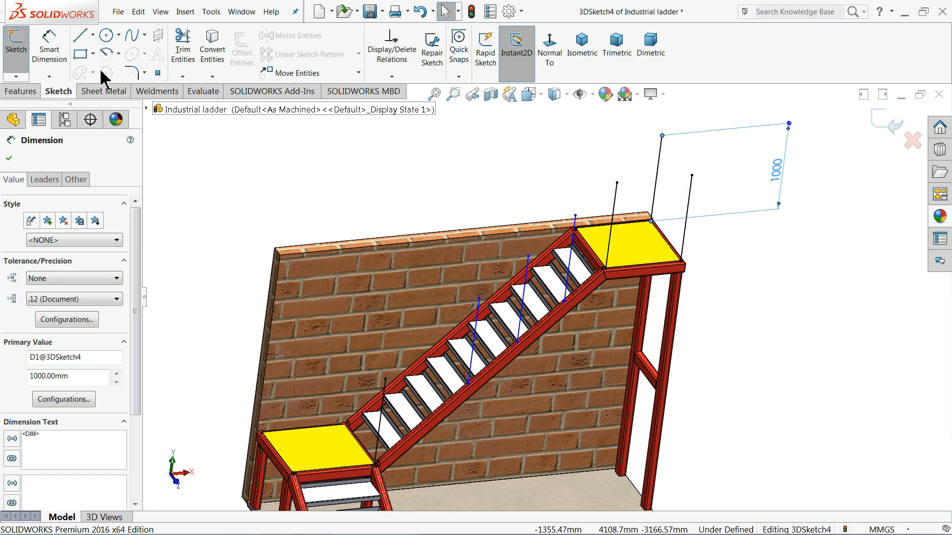
Connect the tops of the upper platform's three vertical lines with two lines, from the back corner around to the stair-side front corner.
left_click(49, 52)
scroll(682, 179, "down", 3)
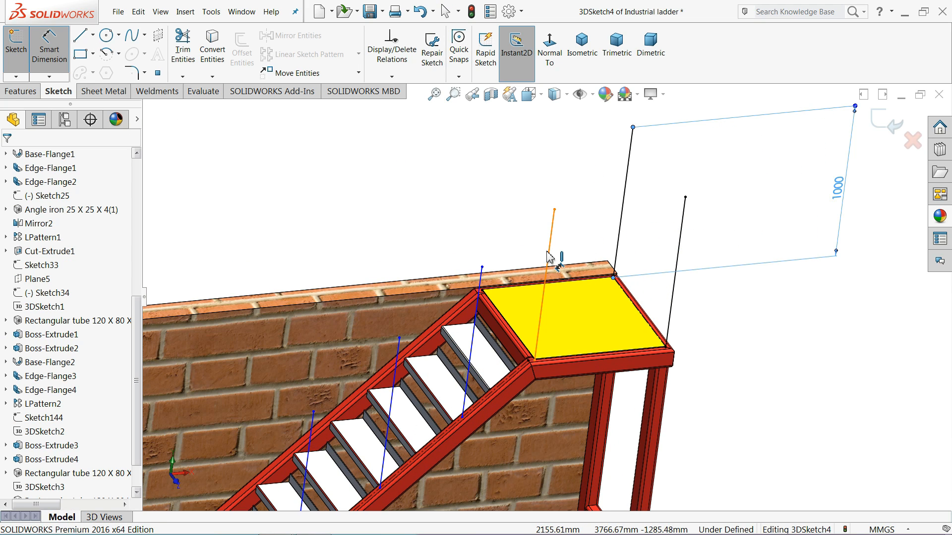
left_click(80, 38)
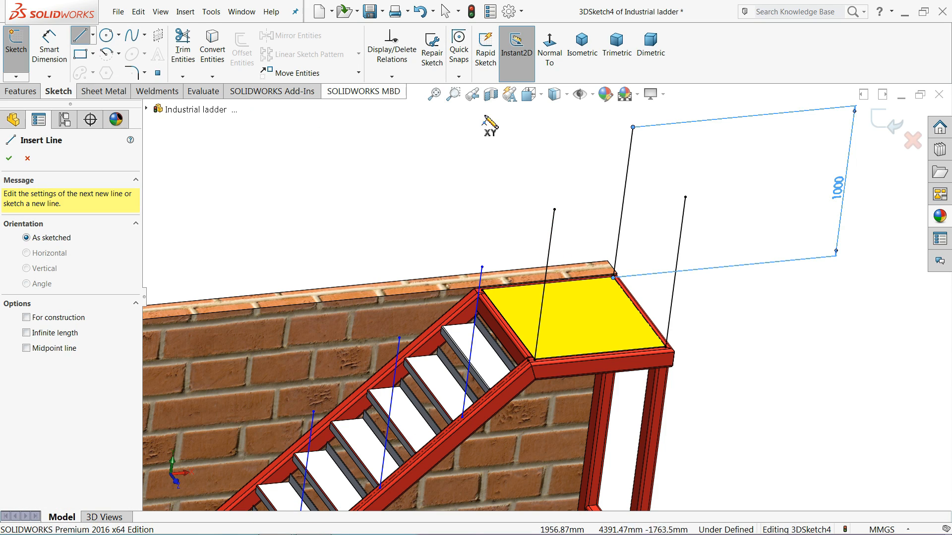
left_click(633, 128)
left_click(686, 197)
double_click(555, 209)
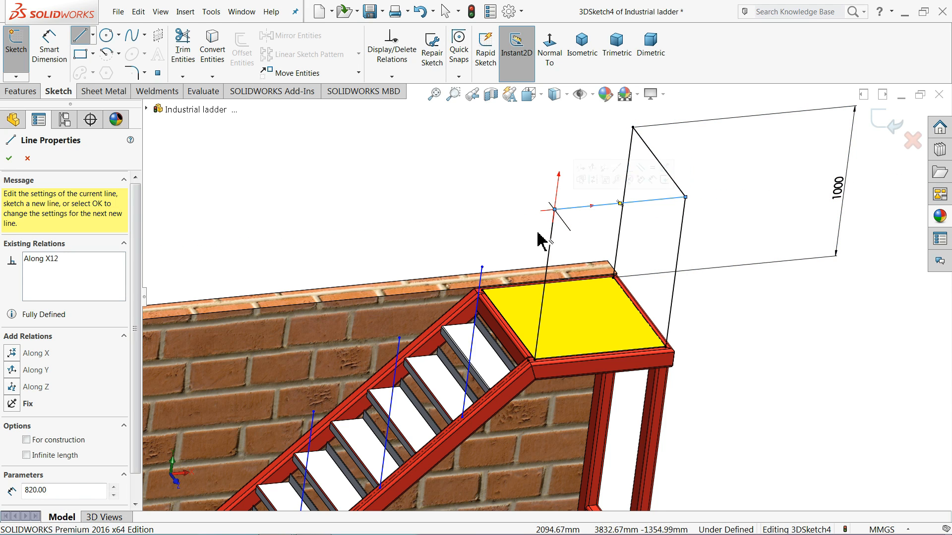
Try a sloping line from the top of the lower platform's vertical line to the nearest stringer vertical's top, and delete it.
scroll(567, 228, "up", 5)
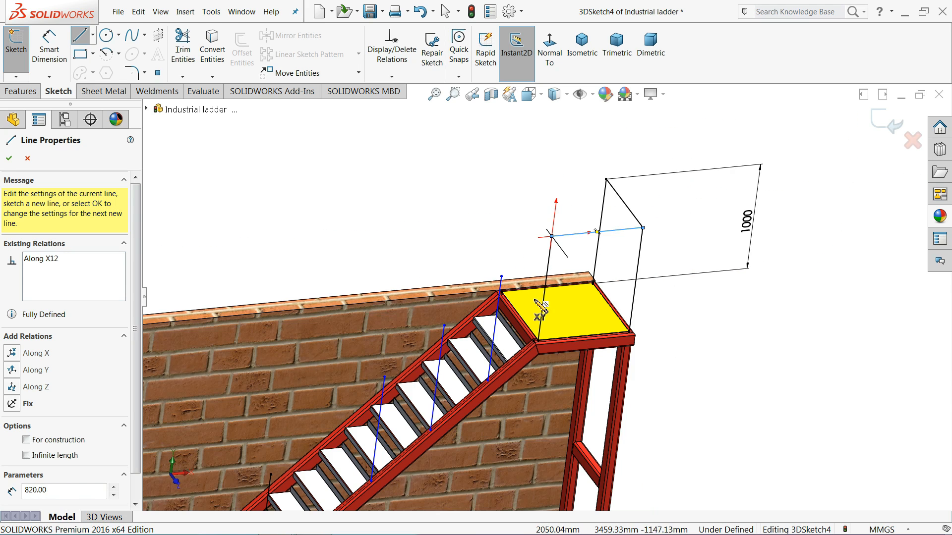
scroll(406, 422, "down", 3)
scroll(405, 419, "down", 2)
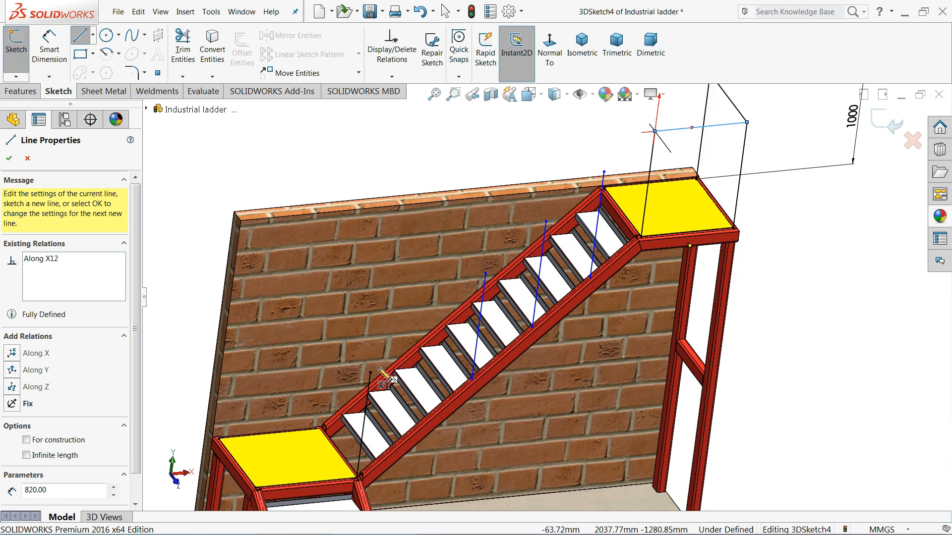
left_click(371, 373)
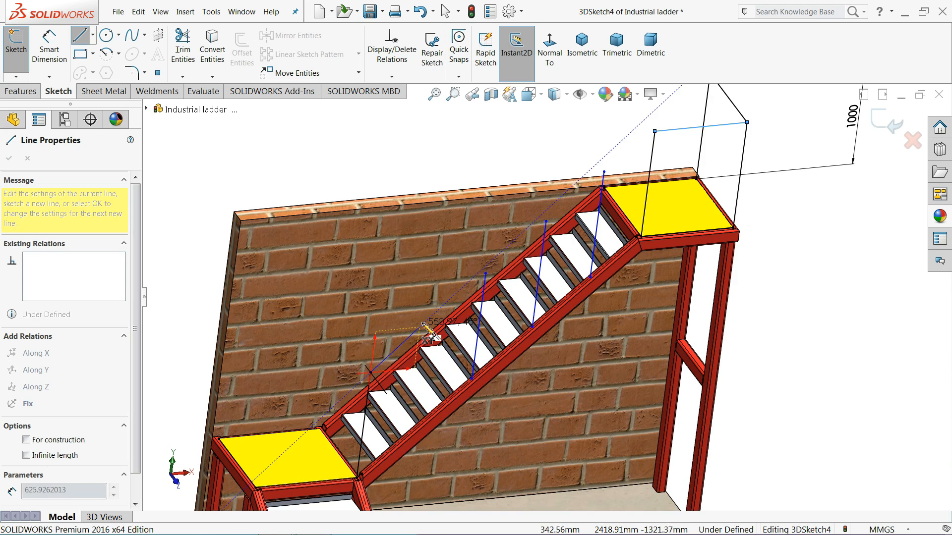
double_click(486, 274)
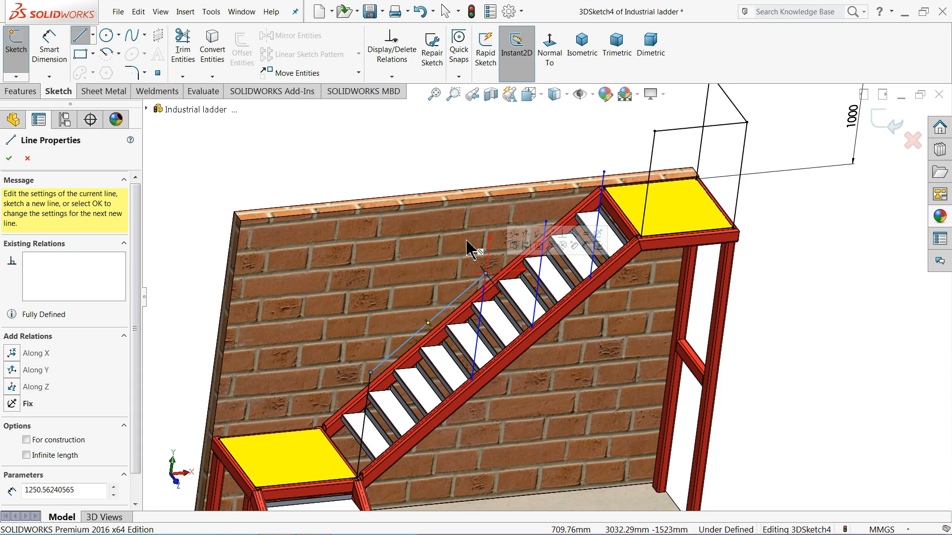
right_click(468, 150)
left_click(498, 158)
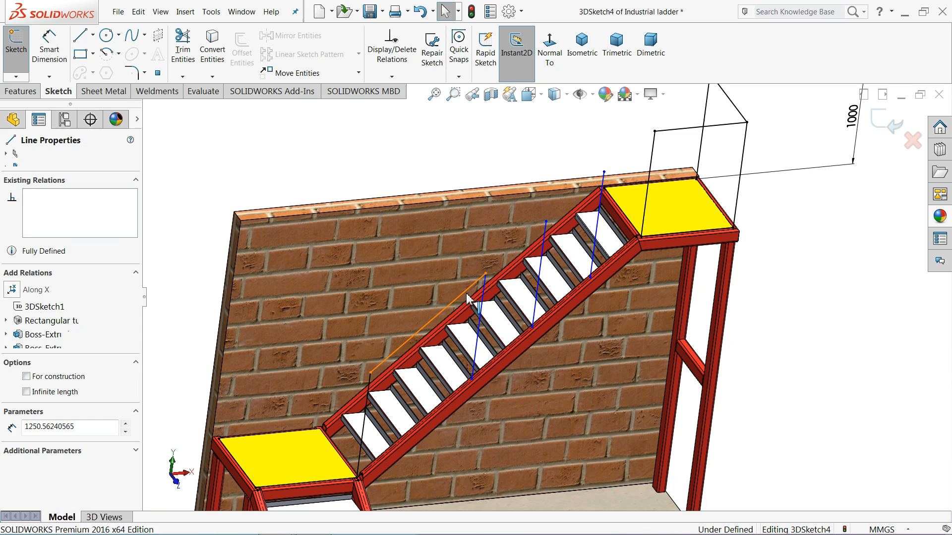
left_click(468, 298)
key("Delete")
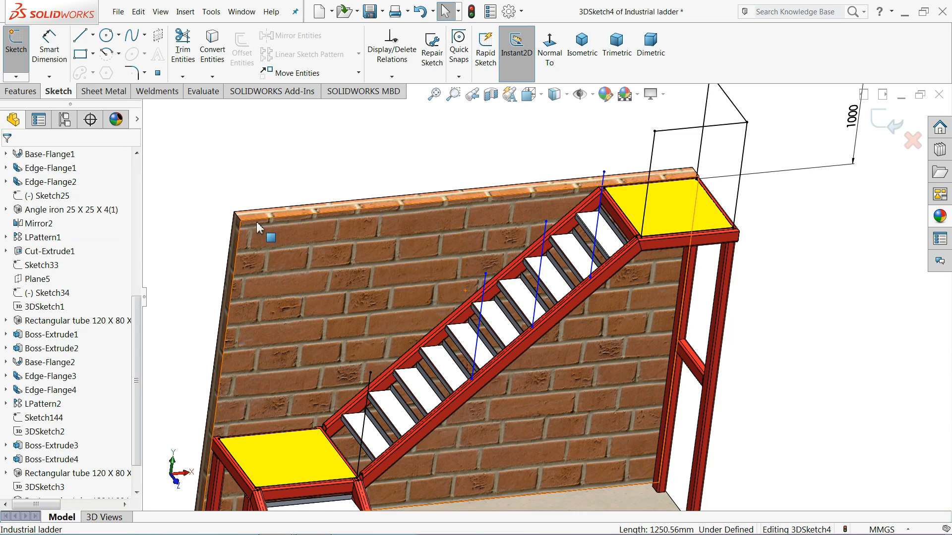
Sketch one sloping line from the top of the lower platform's vertical line to the top of the upper platform's stair-side front vertical line.
left_click(80, 36)
left_click(371, 371)
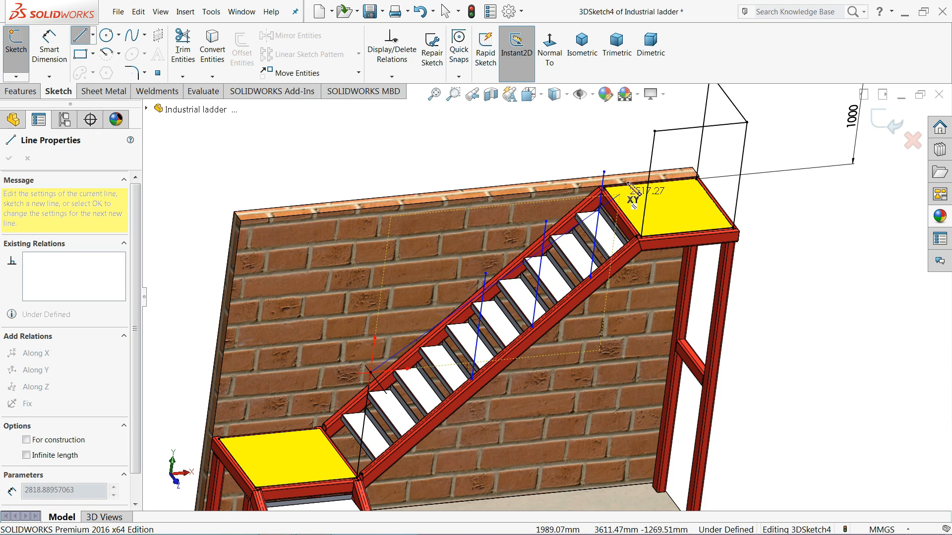
left_click(655, 131)
right_click(495, 138)
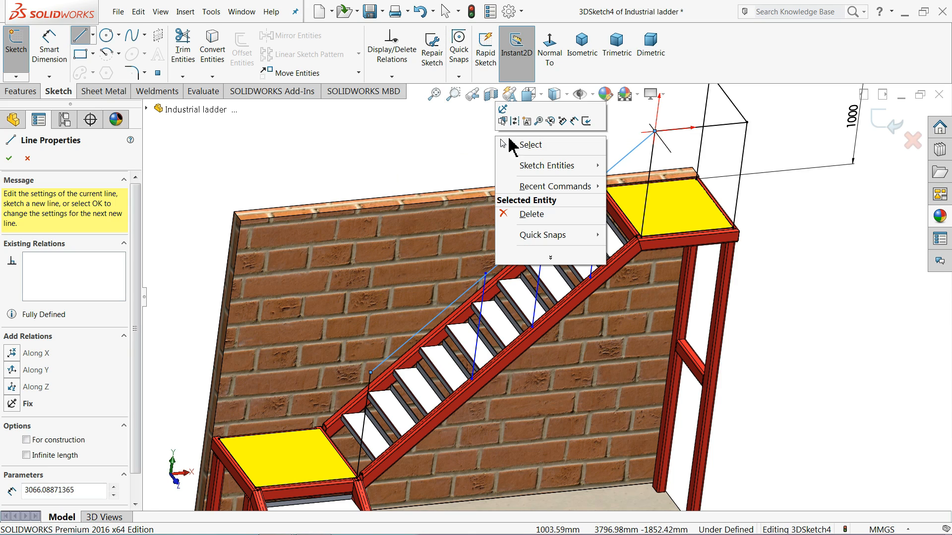
left_click(531, 145)
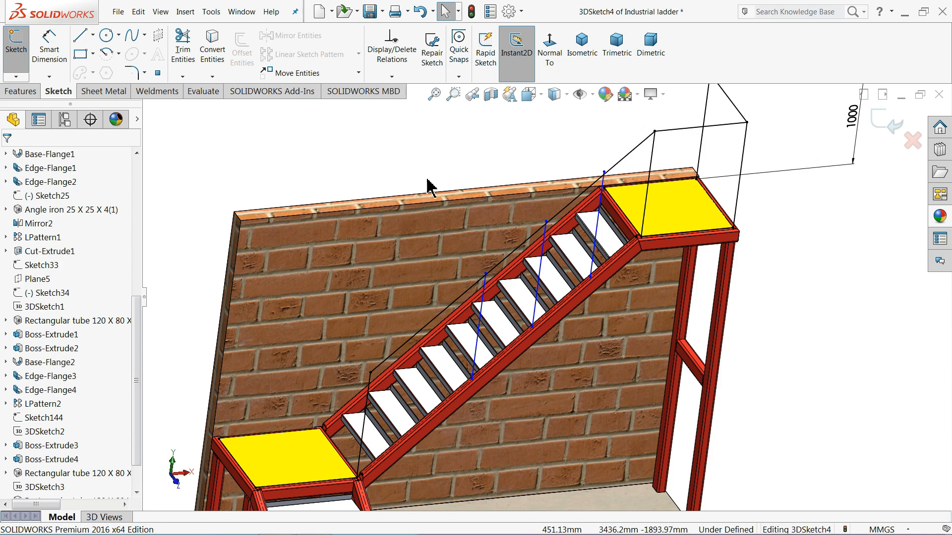
Delete the three intermediate vertical lines standing on the upper flight's front stringer.
scroll(425, 186, "up", 3)
middle_click_drag(595, 292, 570, 243)
scroll(569, 223, "down", 1)
scroll(569, 227, "up", 4)
scroll(553, 345, "down", 2)
scroll(553, 345, "down", 3)
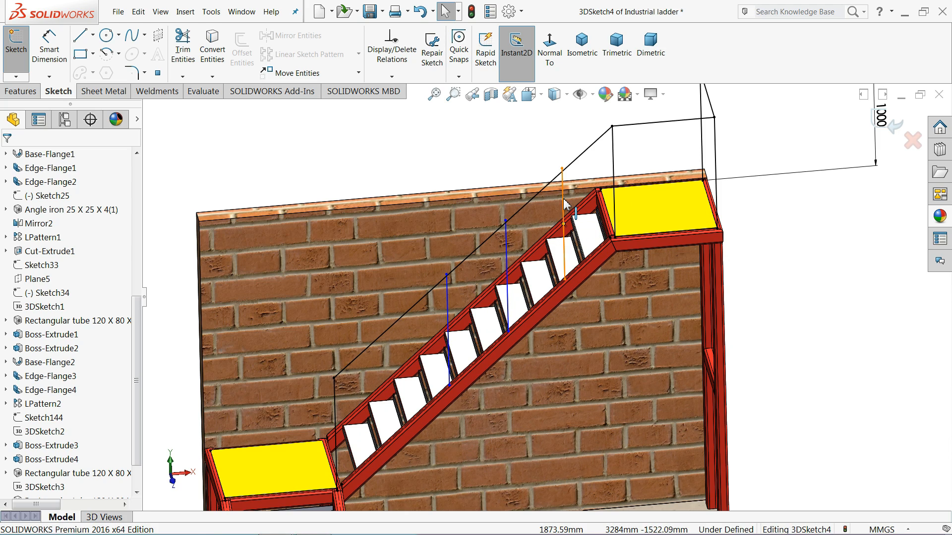
left_click(564, 203)
left_click(506, 270)
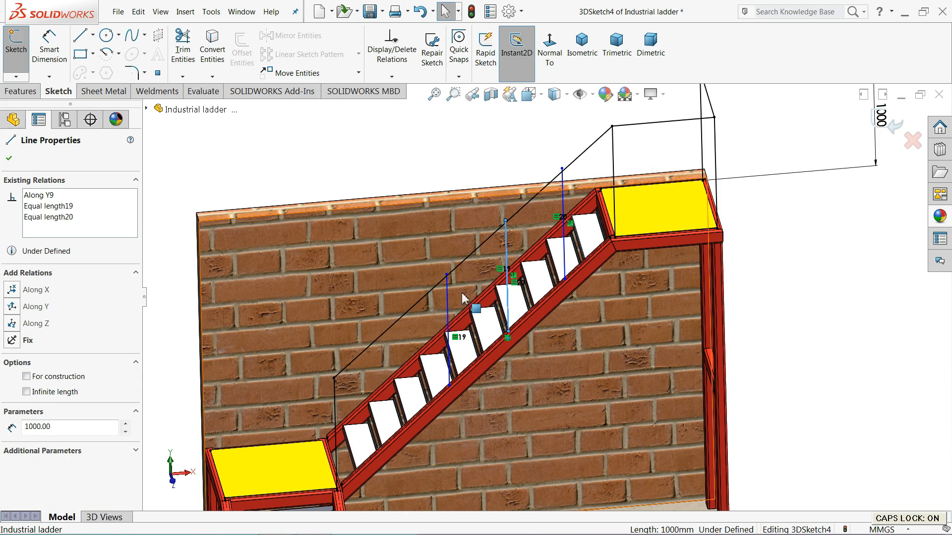
left_click(448, 307)
key("Delete")
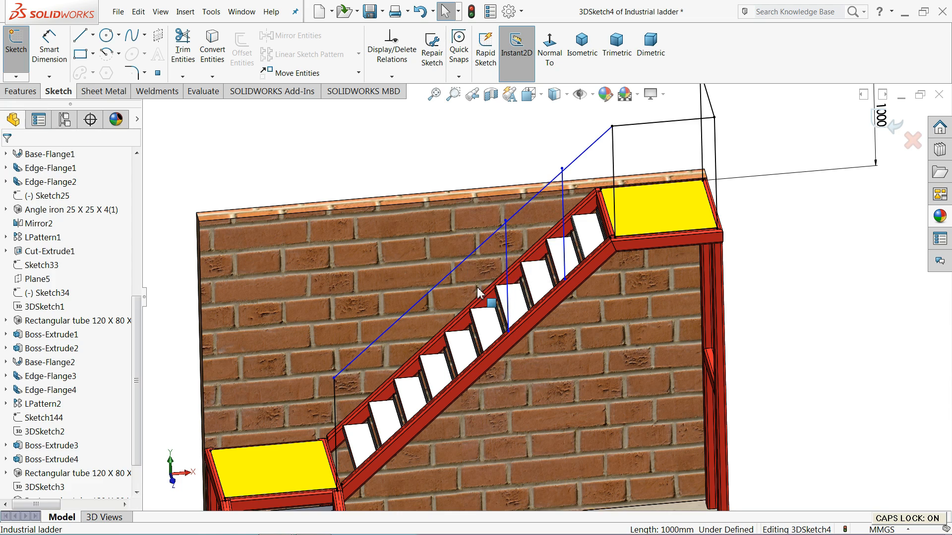
left_click(508, 257)
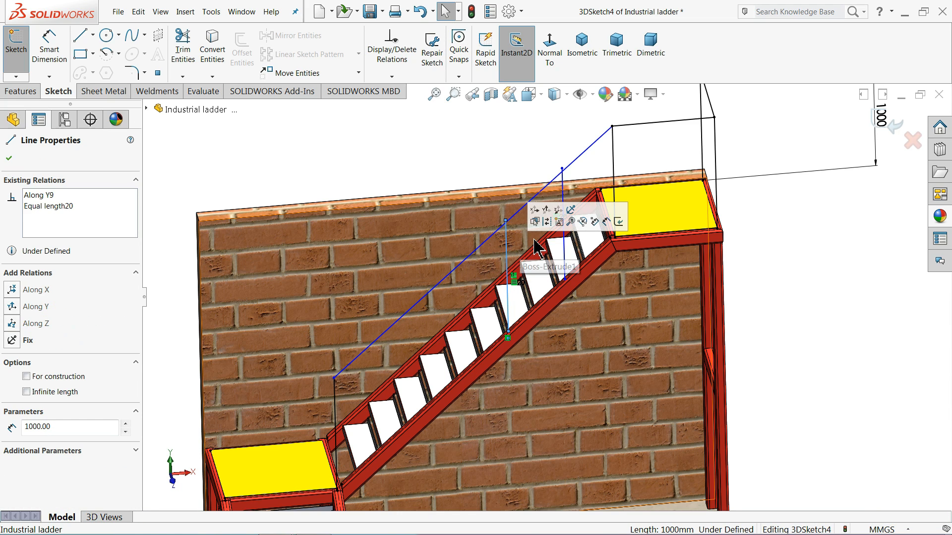
key("Delete")
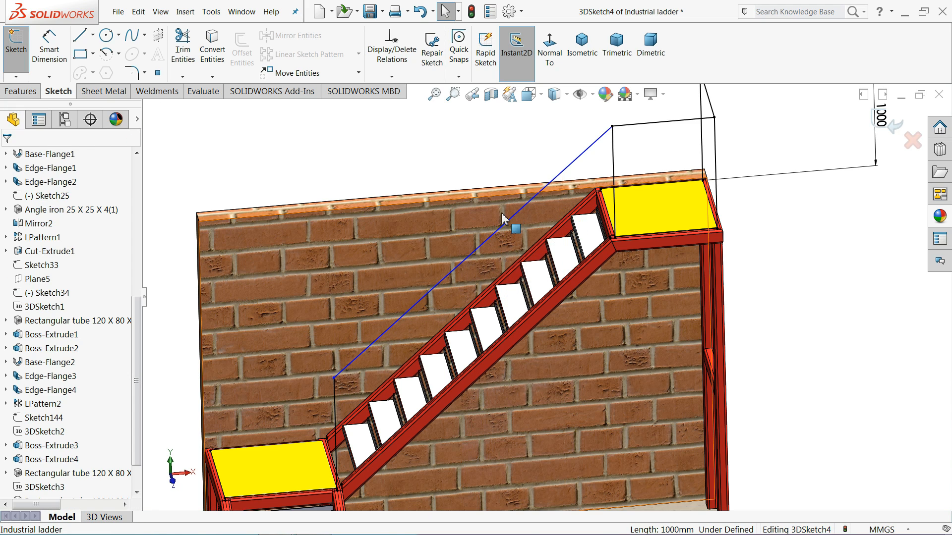
Sketch a line straight up along Y from the upper part of the upper flight's front stringer, without reaching the sloping line.
left_click(81, 37)
scroll(536, 312, "down", 4)
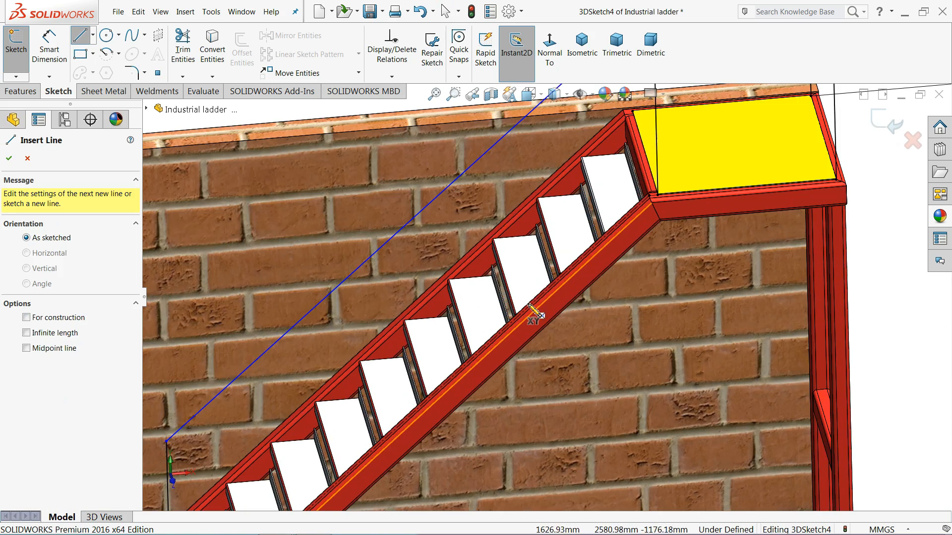
scroll(521, 325, "down", 2)
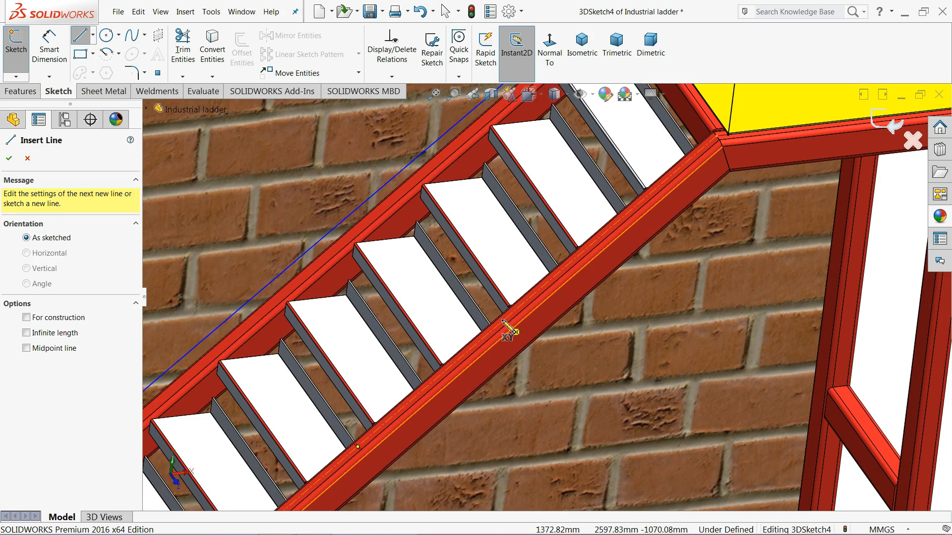
left_click(505, 323)
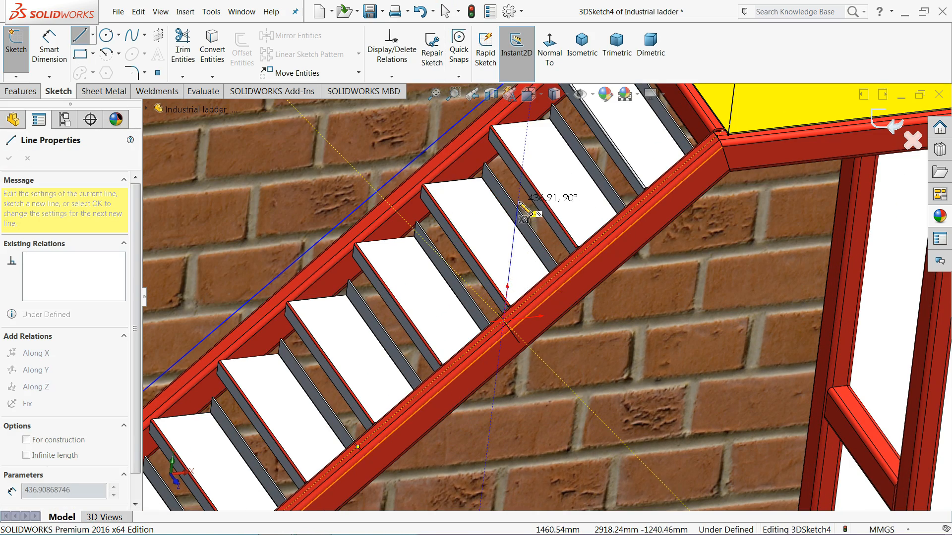
scroll(522, 198, "up", 2)
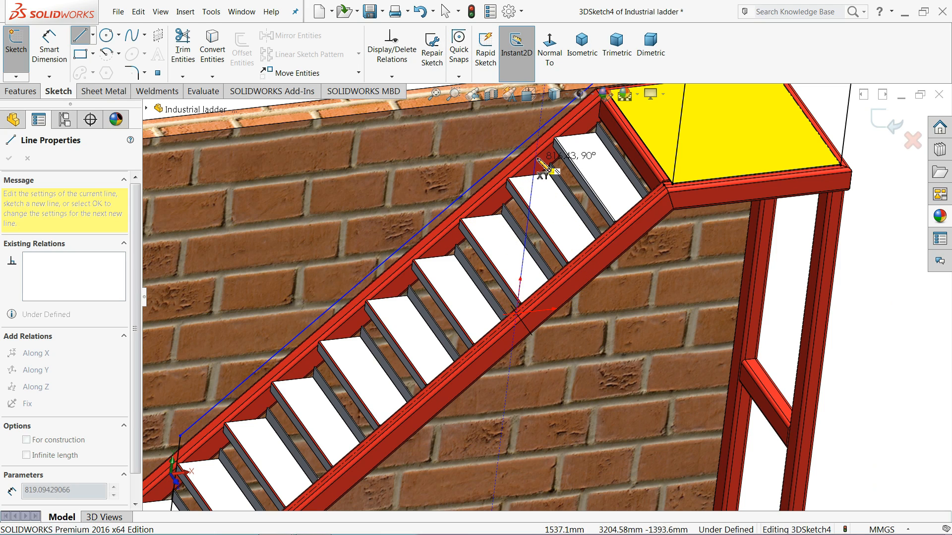
left_click(538, 131)
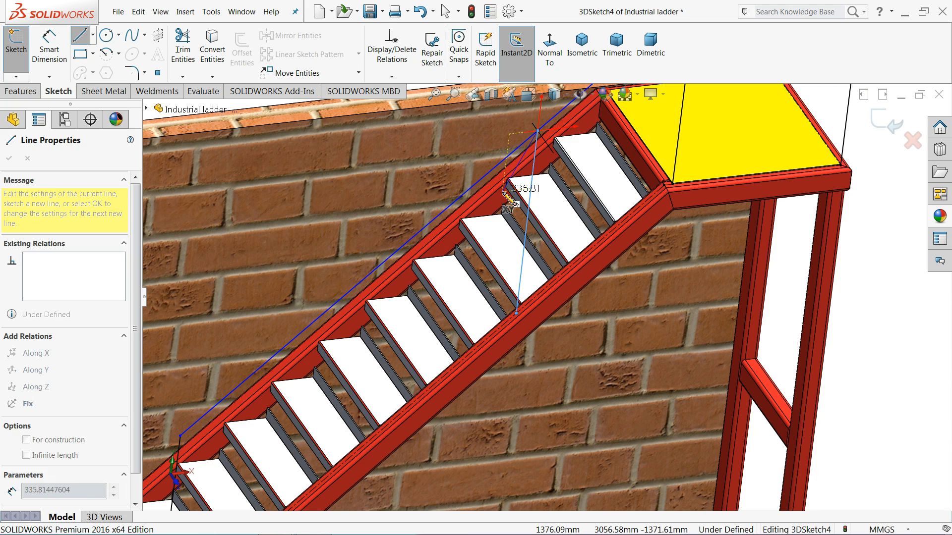
key("Escape")
Sketch a second vertical line up from the front stringer, near the middle of the upper flight.
left_click(49, 49)
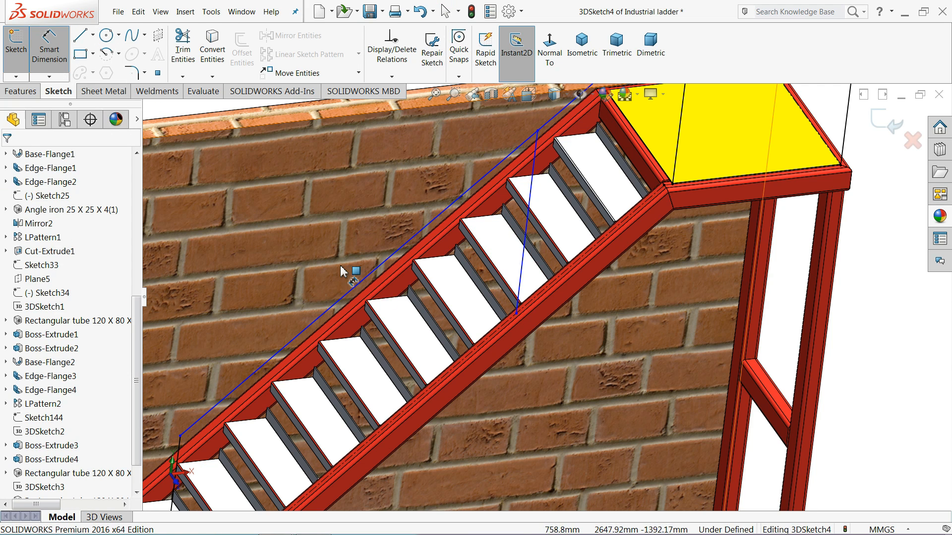
scroll(545, 297, "up", 2)
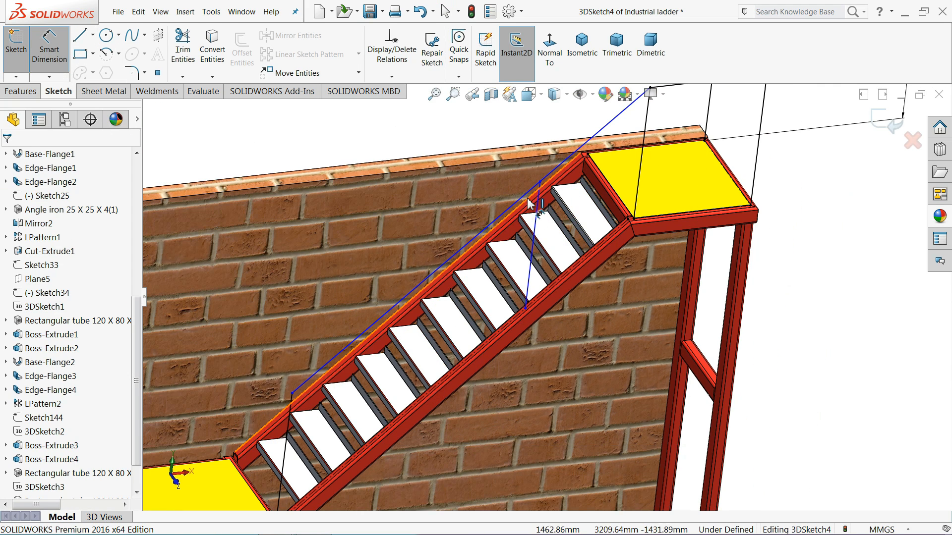
scroll(461, 369, "down", 3)
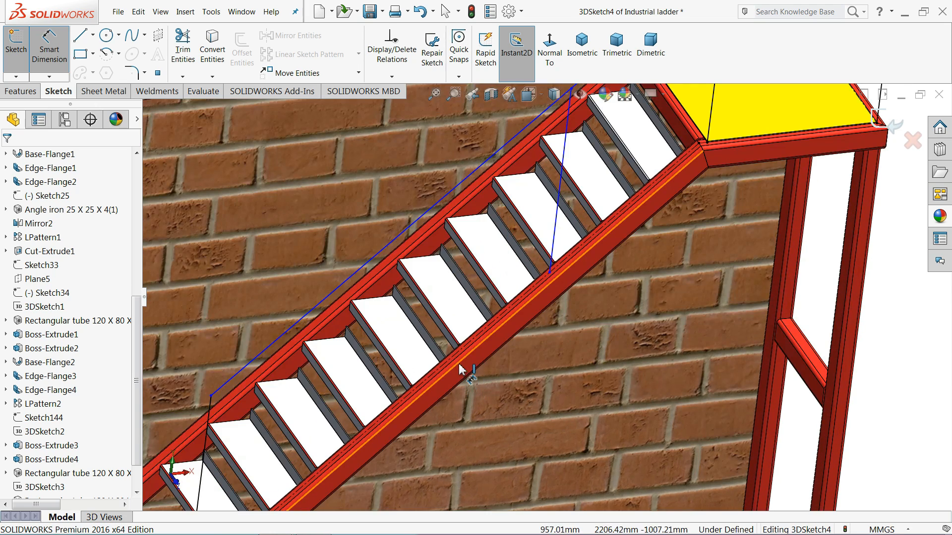
left_click(81, 35)
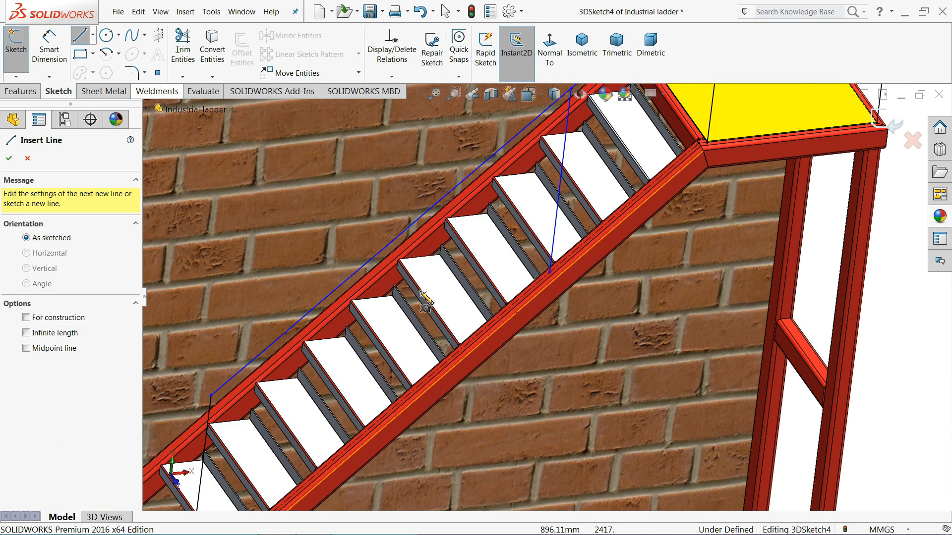
left_click(474, 342)
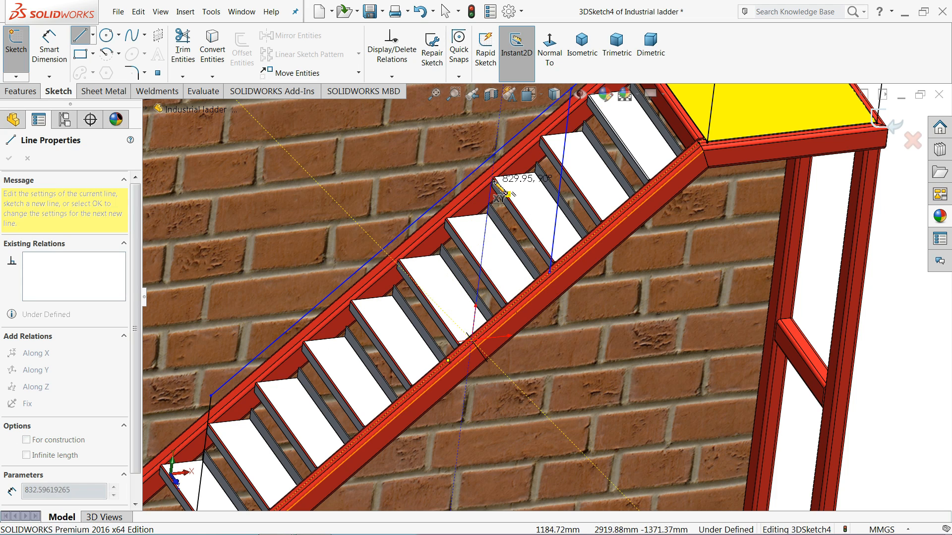
left_click(495, 156)
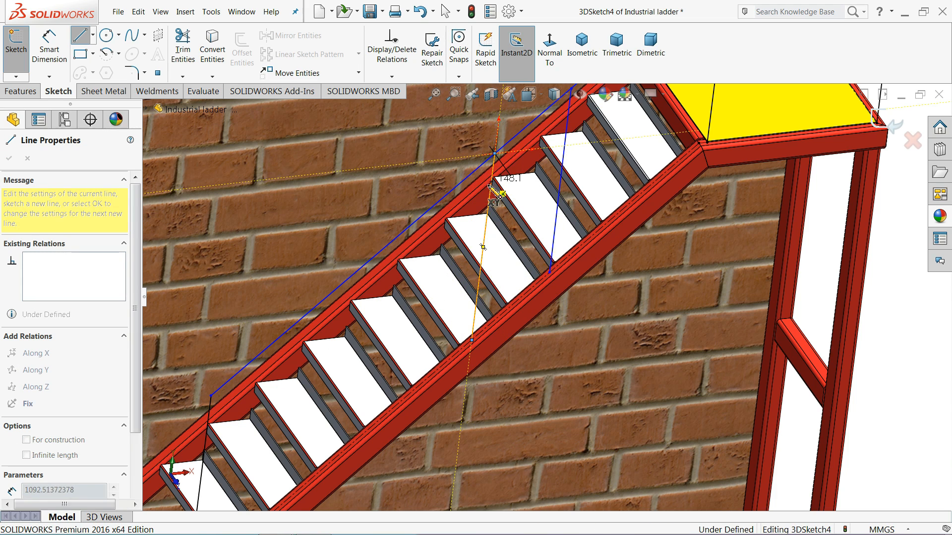
key("Escape")
Sketch a third vertical line from the lower part of the upper flight's front stringer up to the sloping line.
left_click(81, 35)
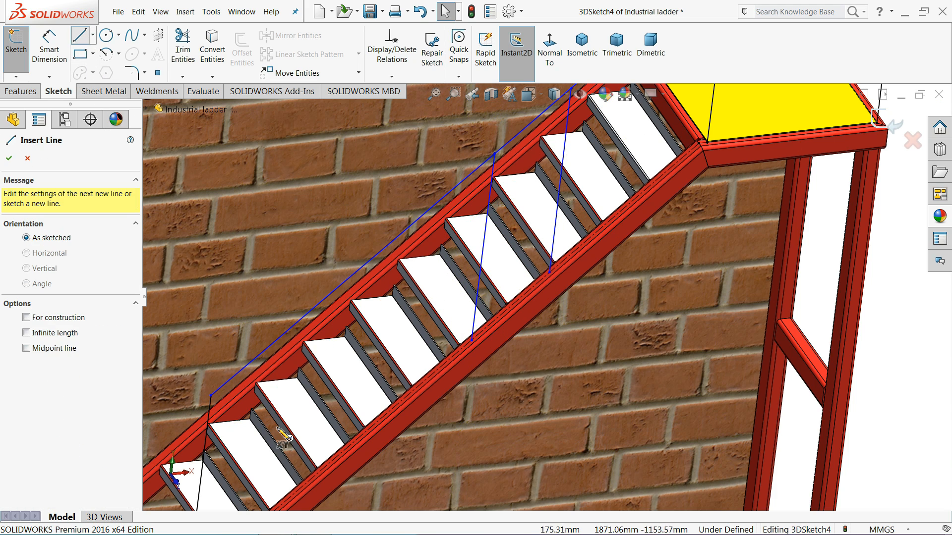
left_click(340, 454)
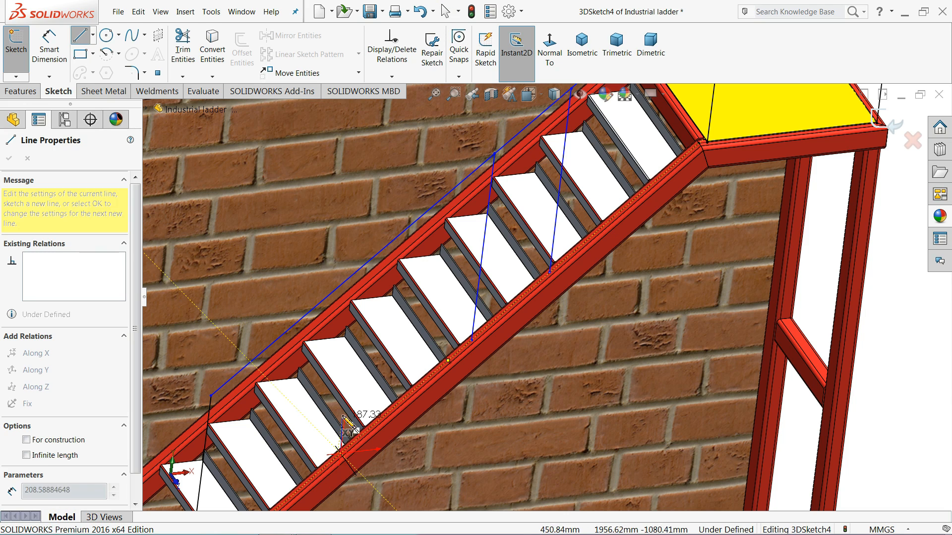
left_click(364, 267)
right_click(386, 266)
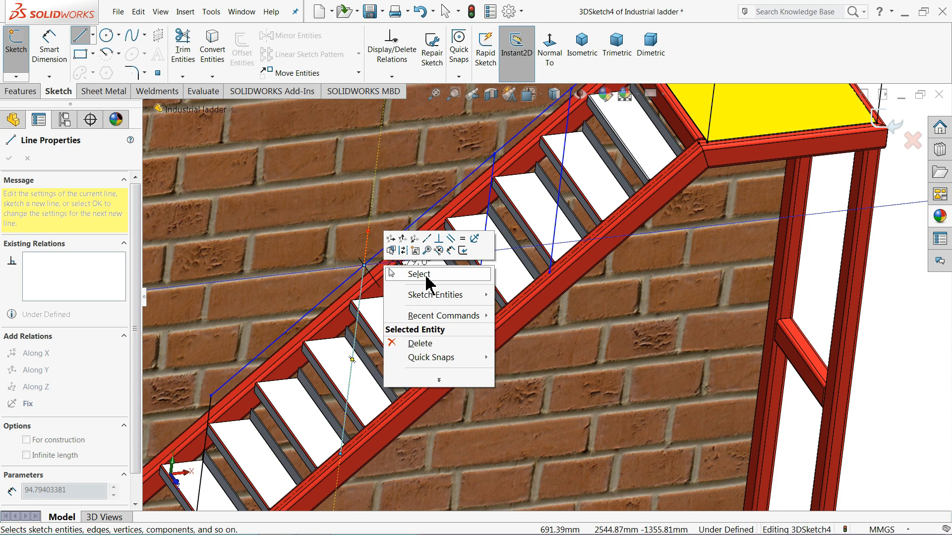
left_click(425, 275)
scroll(564, 185, "up", 3)
middle_click_drag(564, 277, 545, 263)
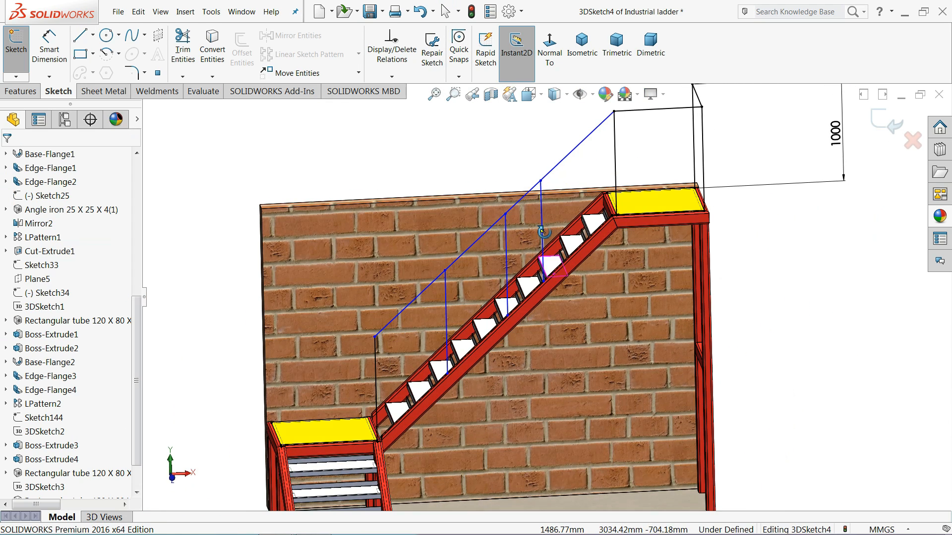
Hide the brick wall body, Boss-Extrude1, behind the ladder.
left_click(355, 236)
left_click(15, 336)
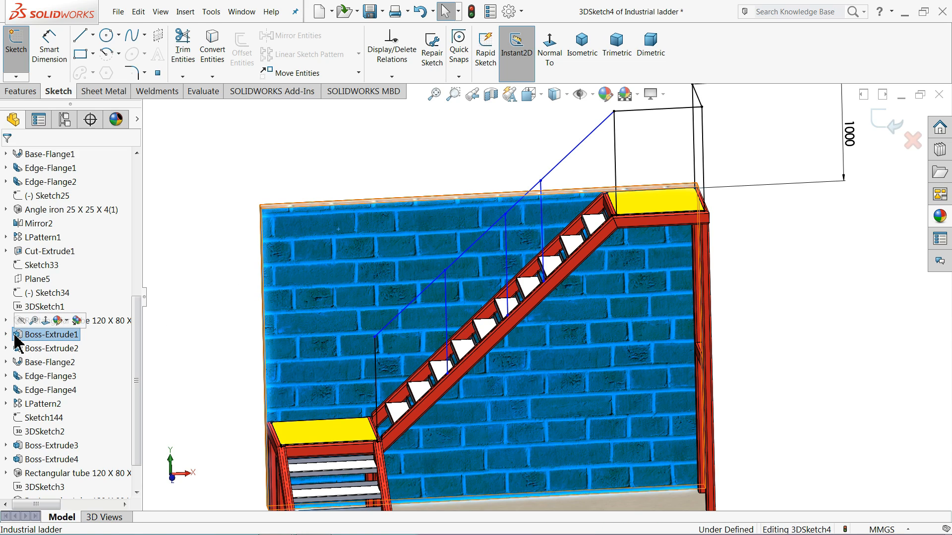
left_click(21, 321)
middle_click_drag(251, 207, 297, 192)
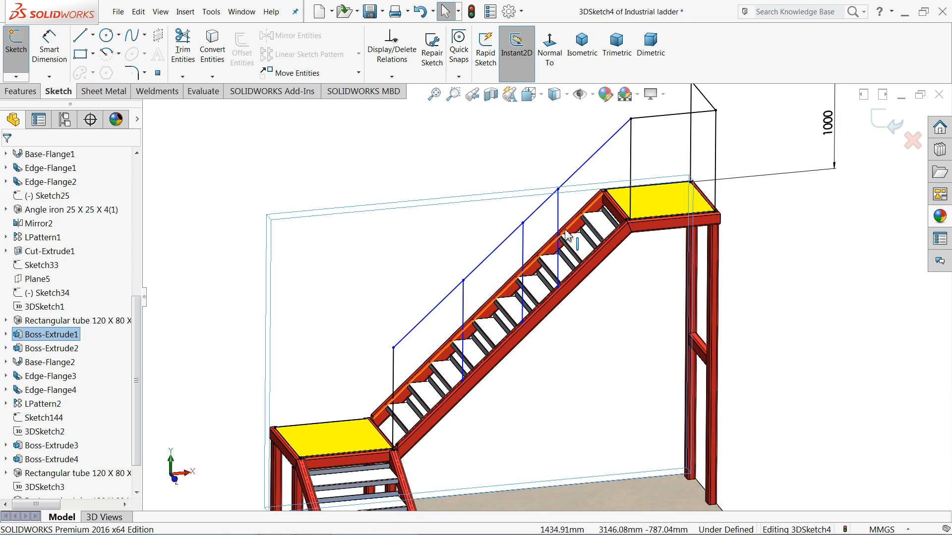
middle_click_drag(569, 239, 587, 284)
Dimension the distance from the uppermost intermediate line's top to the upper platform's stair-side front post top as 685.5 mm.
left_click(465, 146)
scroll(548, 195, "down", 5)
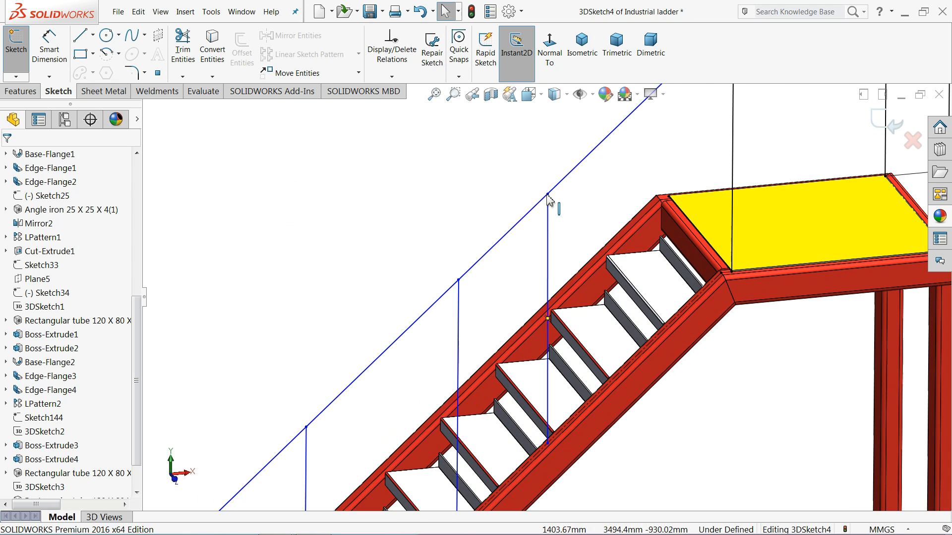
left_click(548, 194)
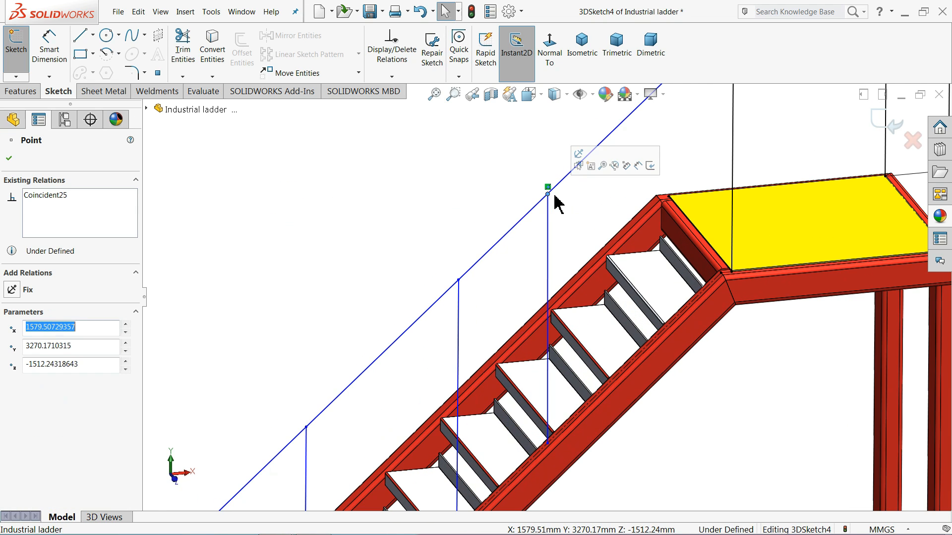
left_click(481, 197)
left_click(50, 52)
scroll(590, 184, "up", 3)
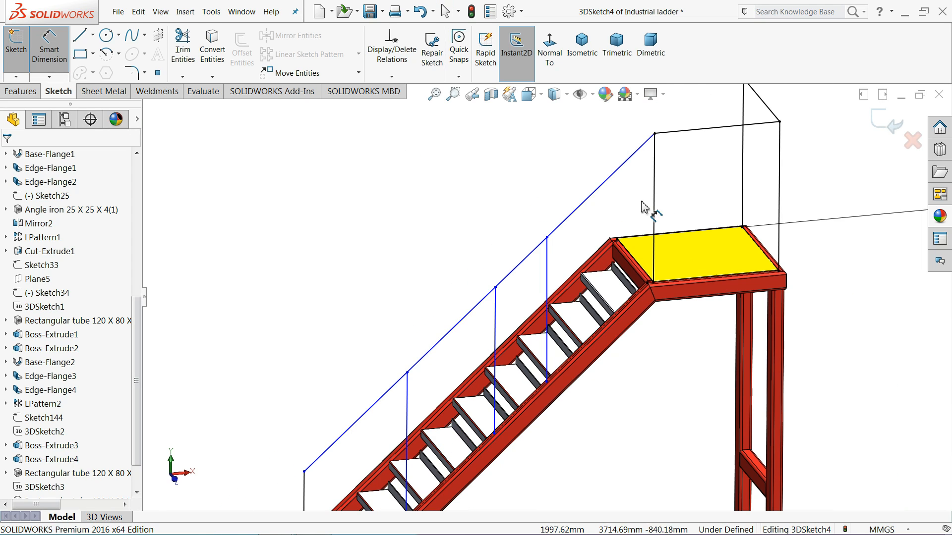
left_click(547, 237)
left_click(654, 134)
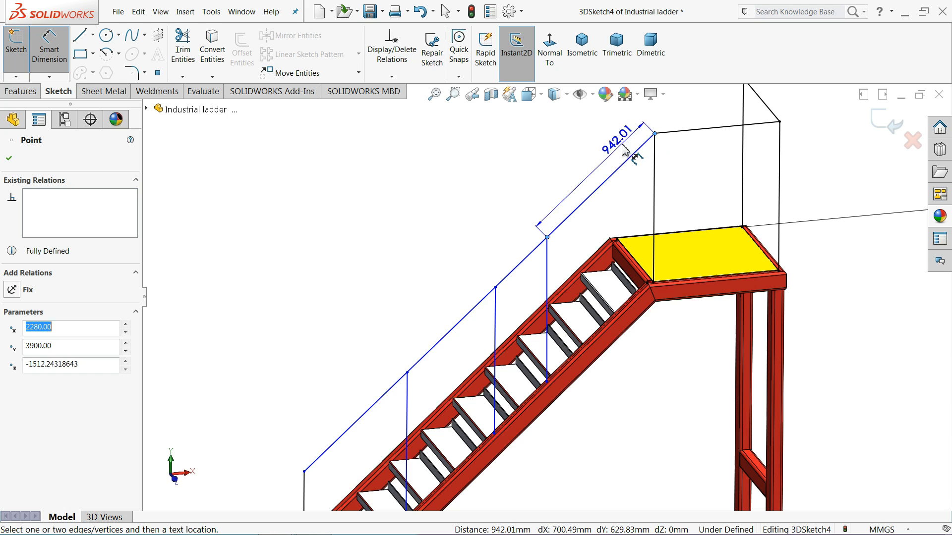
left_click(597, 169)
type("685")
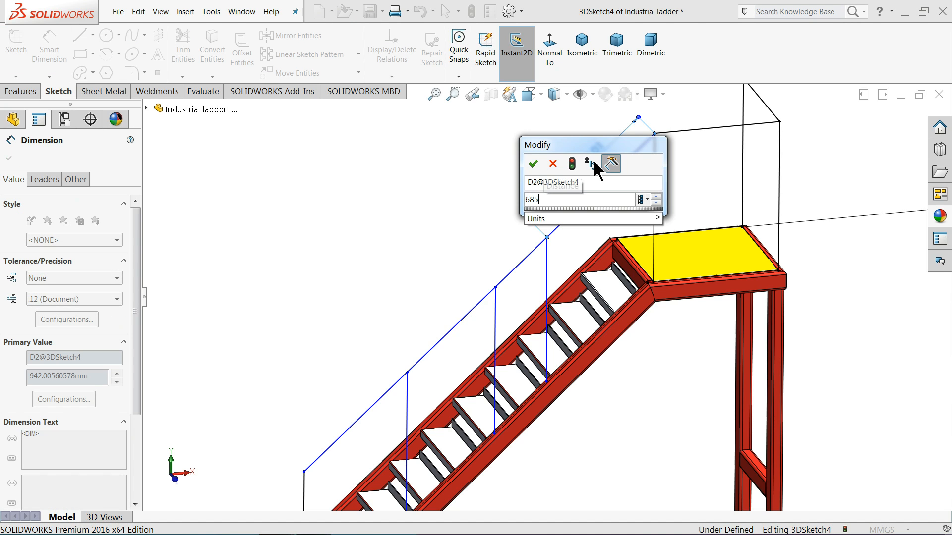
type(".5")
key("Return")
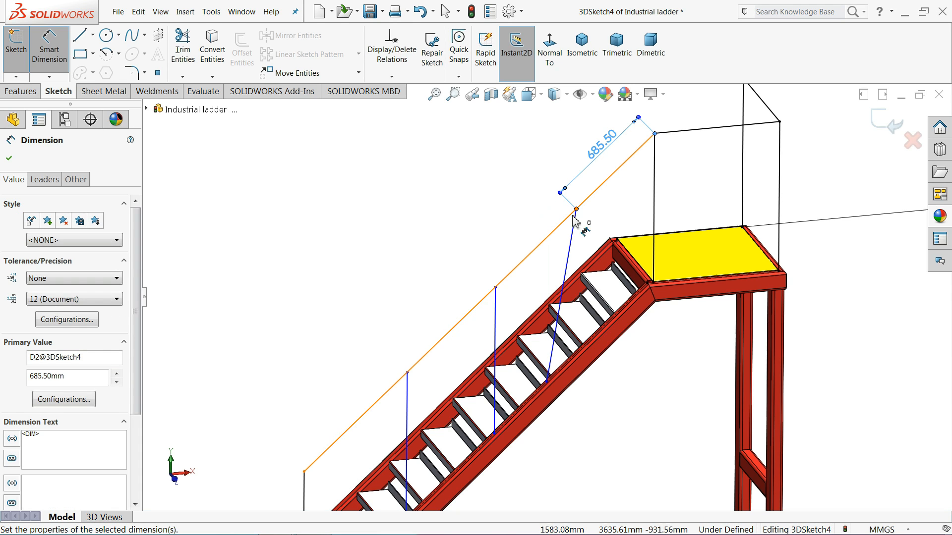
Dimension the distance from the lower platform's post top to the lowest intermediate line's top as 847.5 mm.
scroll(540, 307, "up", 5)
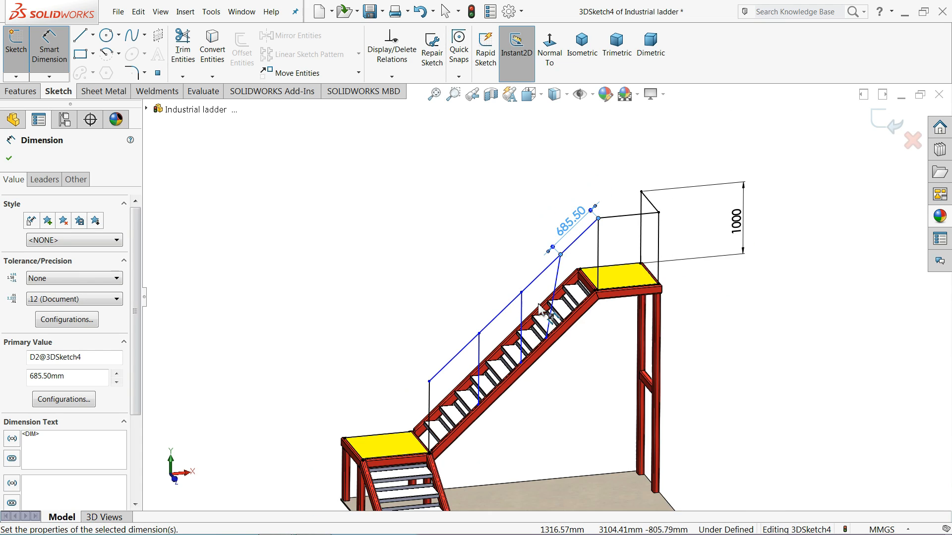
scroll(483, 381, "down", 6)
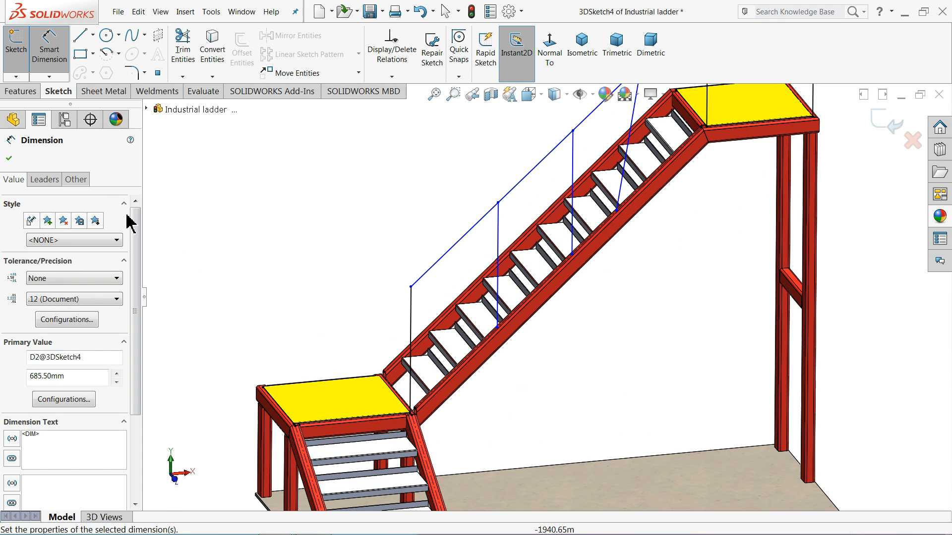
scroll(434, 349, "down", 2)
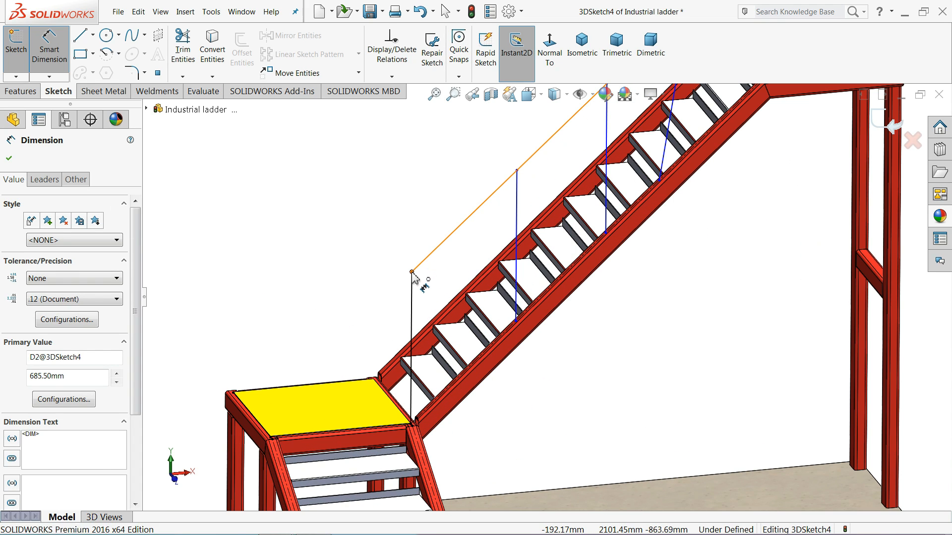
left_click(412, 272)
left_click(517, 170)
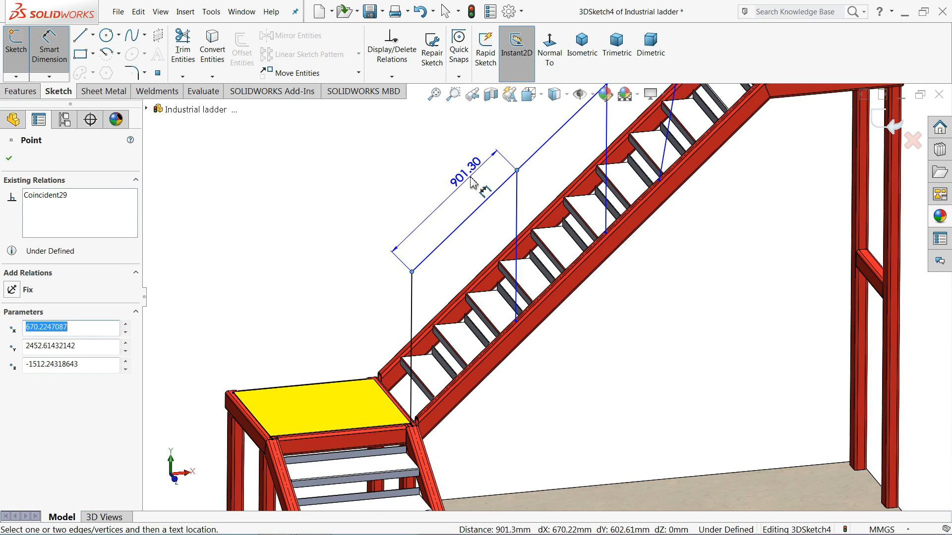
left_click(452, 185)
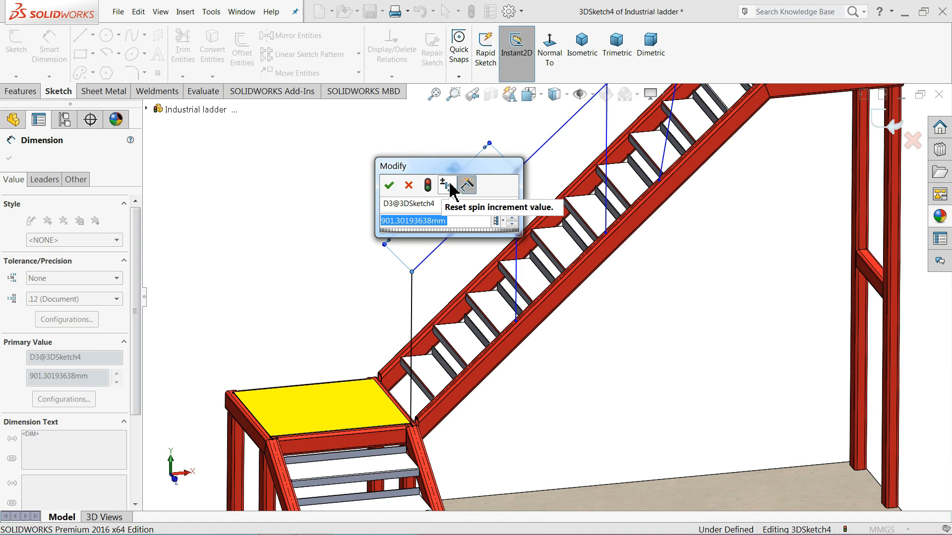
type("847.5")
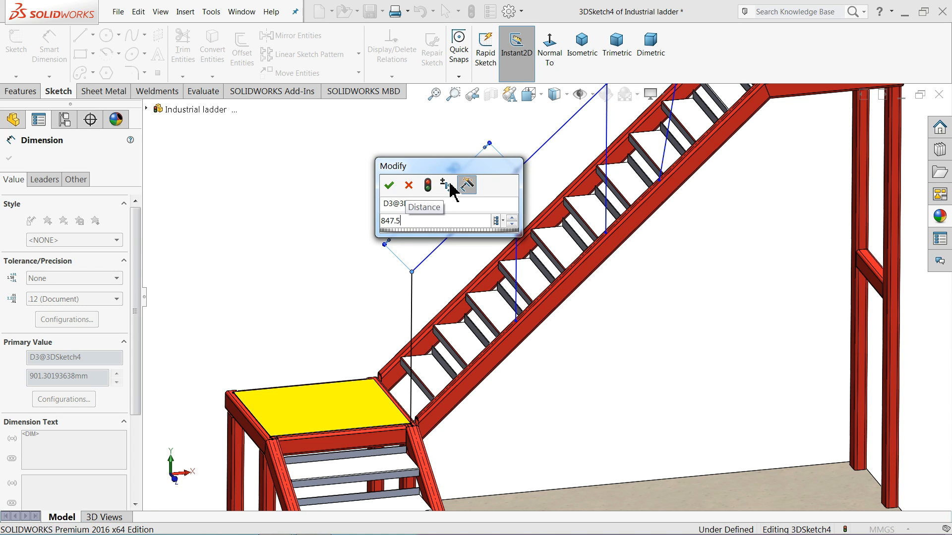
key("Return")
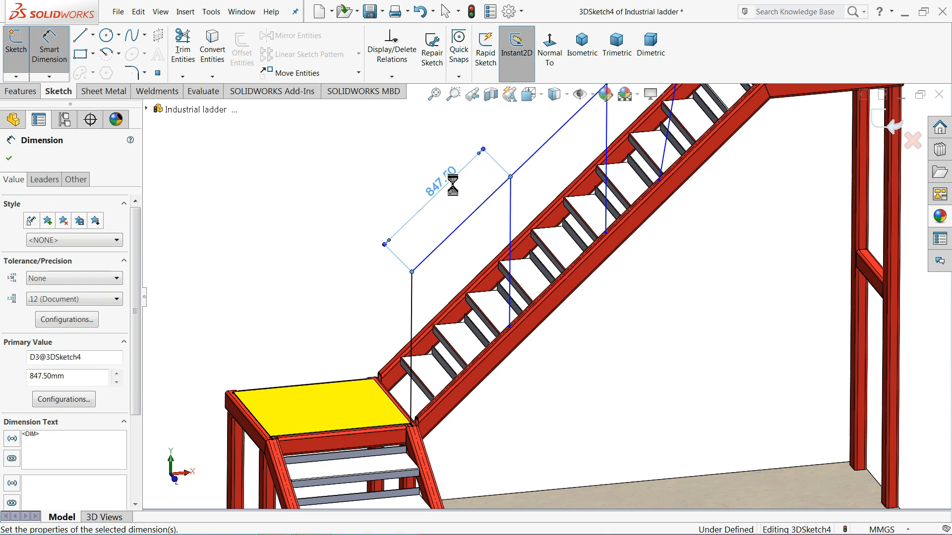
Dimension the distance between the tops of the middle and uppermost intermediate lines as 847.5 mm and finish dimensioning.
scroll(615, 171, "up", 5)
scroll(615, 171, "down", 3)
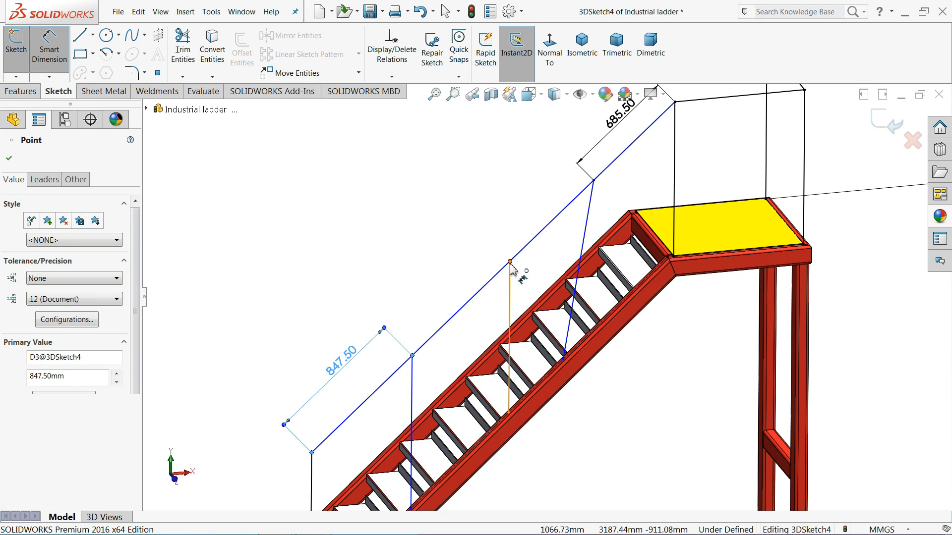
left_click(594, 182)
left_click(594, 181)
left_click(535, 191)
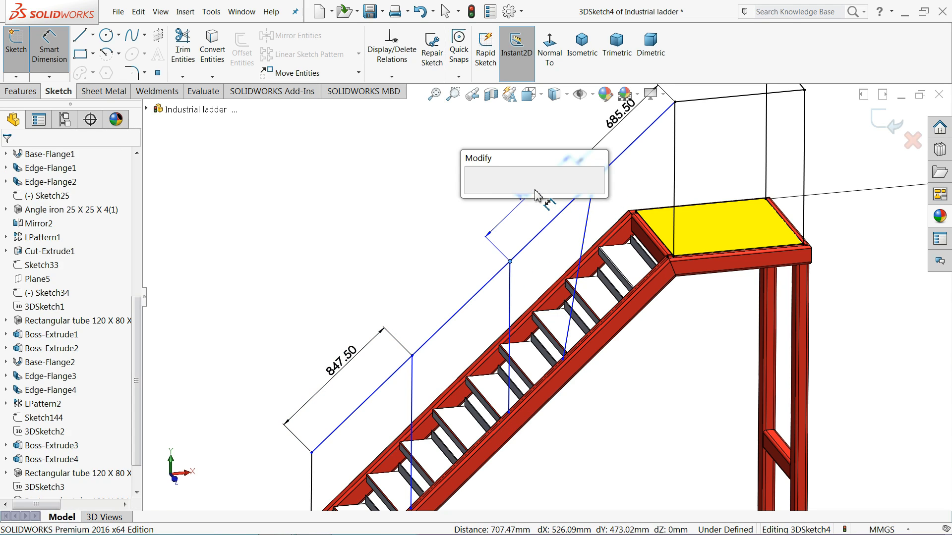
type("8")
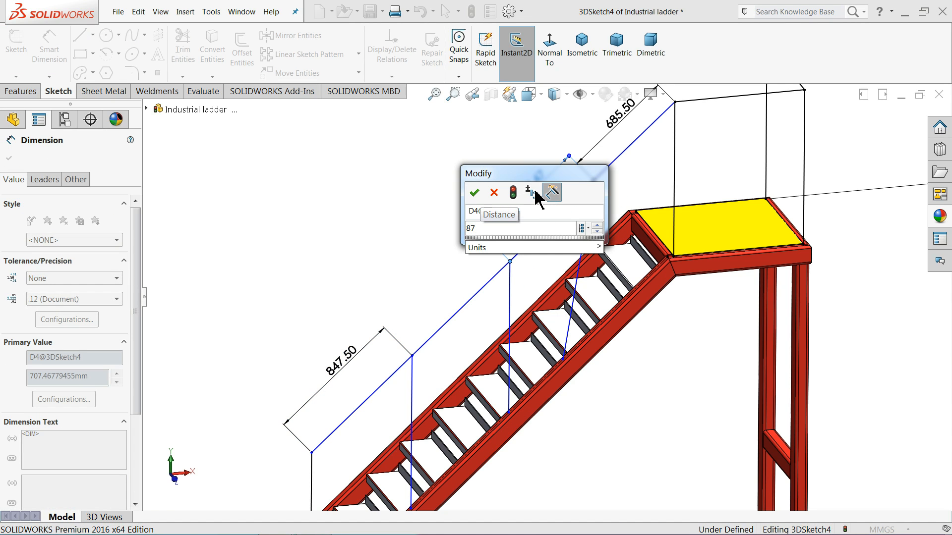
type("47.5")
key("Return")
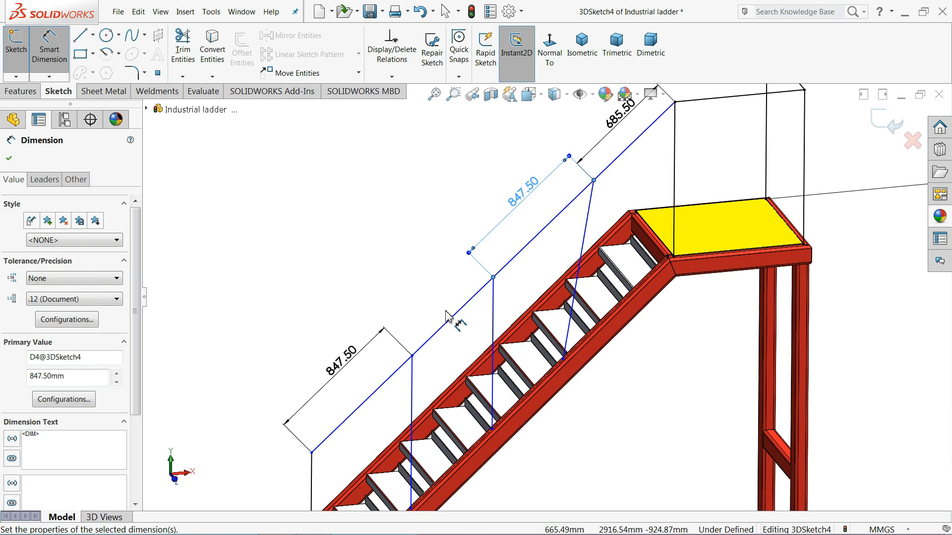
left_click(7, 159)
Try to straighten the leaning uppermost intermediate line with an Along Y relation.
scroll(615, 204, "up", 1)
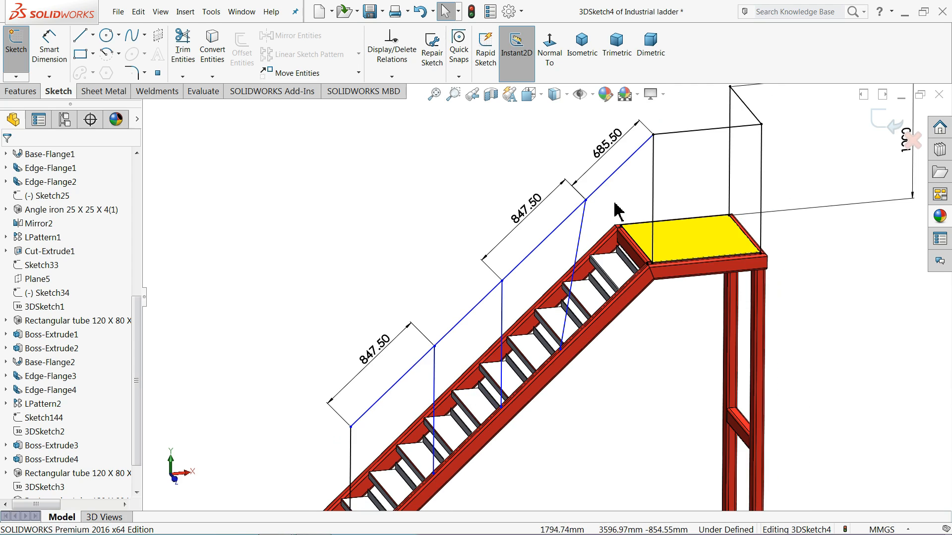
scroll(603, 213, "down", 2)
left_click(567, 253)
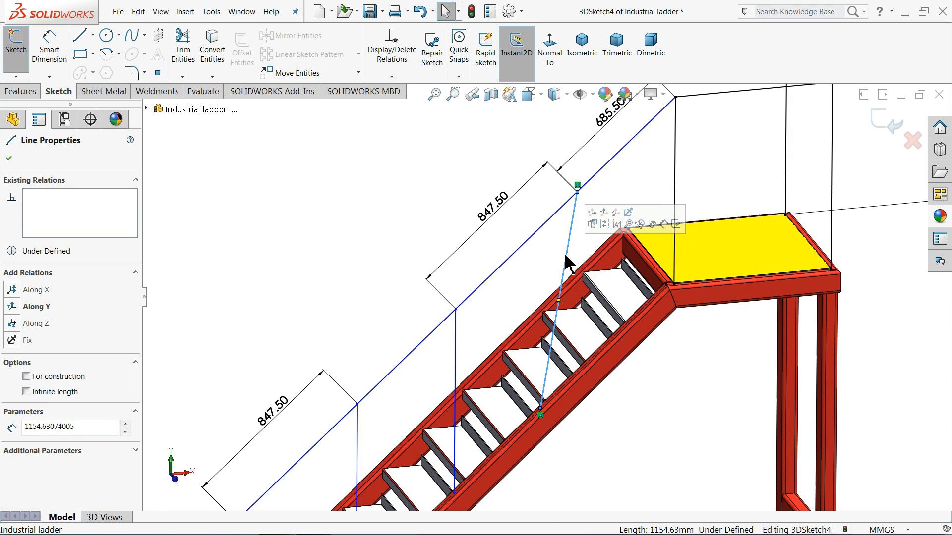
left_click(604, 214)
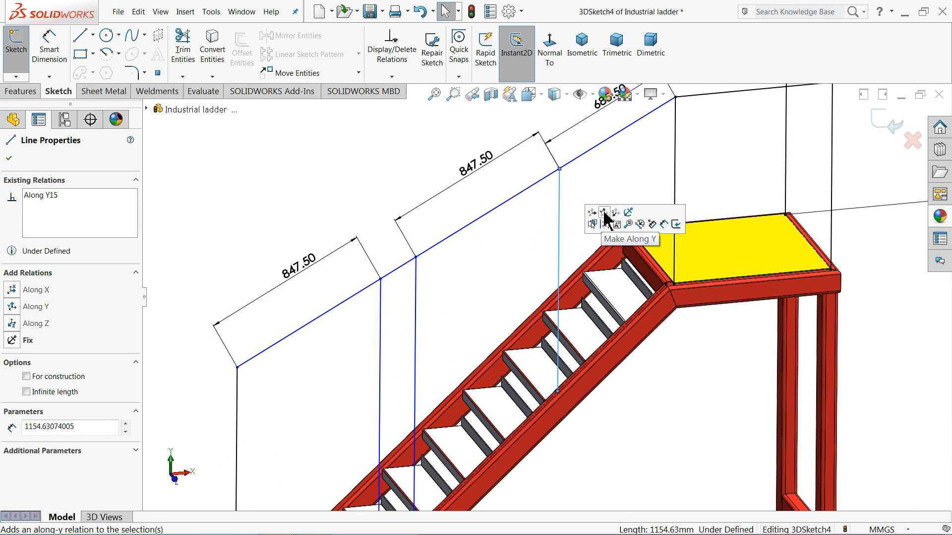
scroll(415, 245, "up", 3)
mouse_move(430, 256)
middle_mouse_down()
mouse_move(529, 270)
mouse_move(457, 238)
middle_mouse_up()
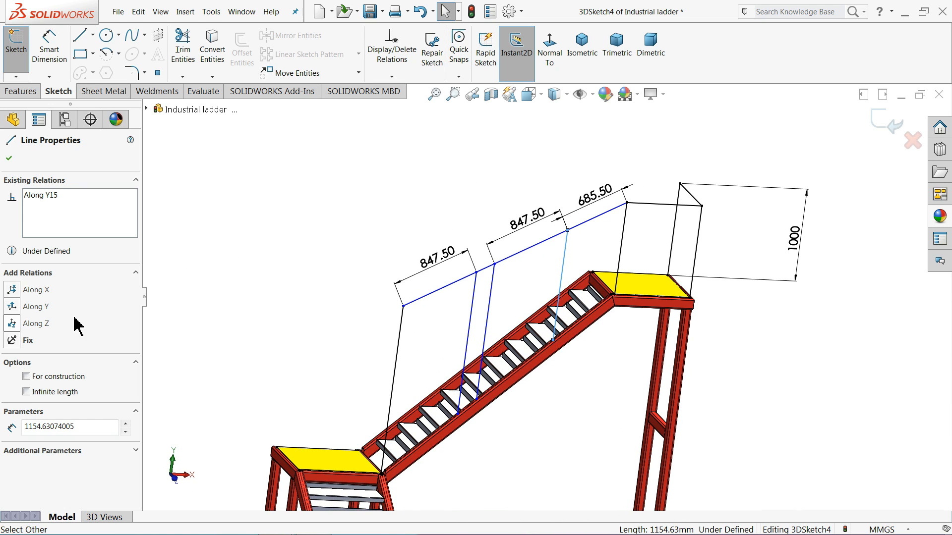
left_click(420, 12)
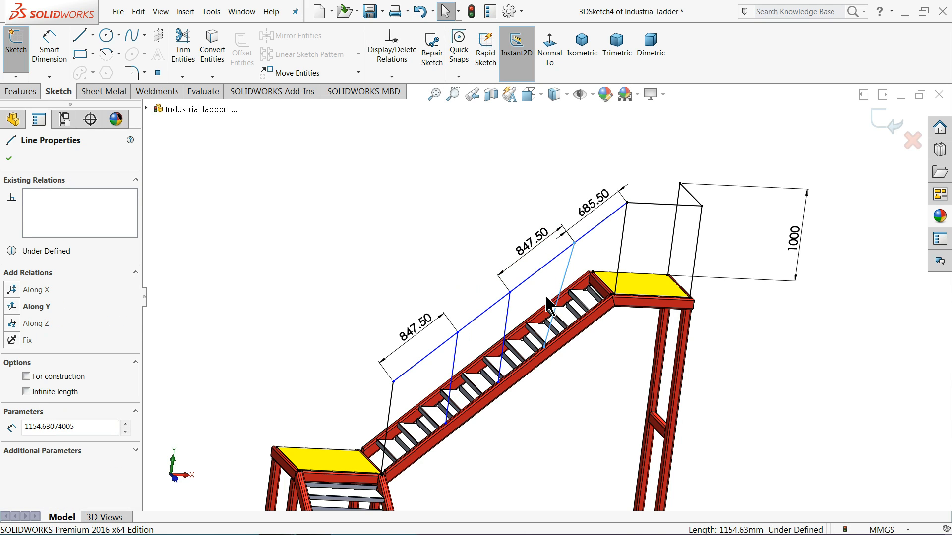
left_click(649, 176)
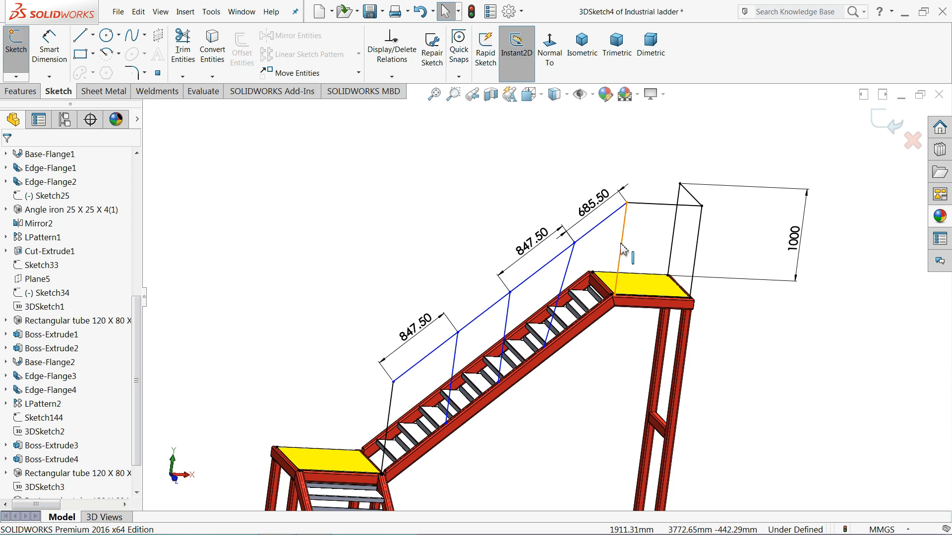
Try to make the leaning uppermost intermediate line parallel to the upper platform's stair-side front post line.
left_click(622, 238)
key("Caps_Lock")
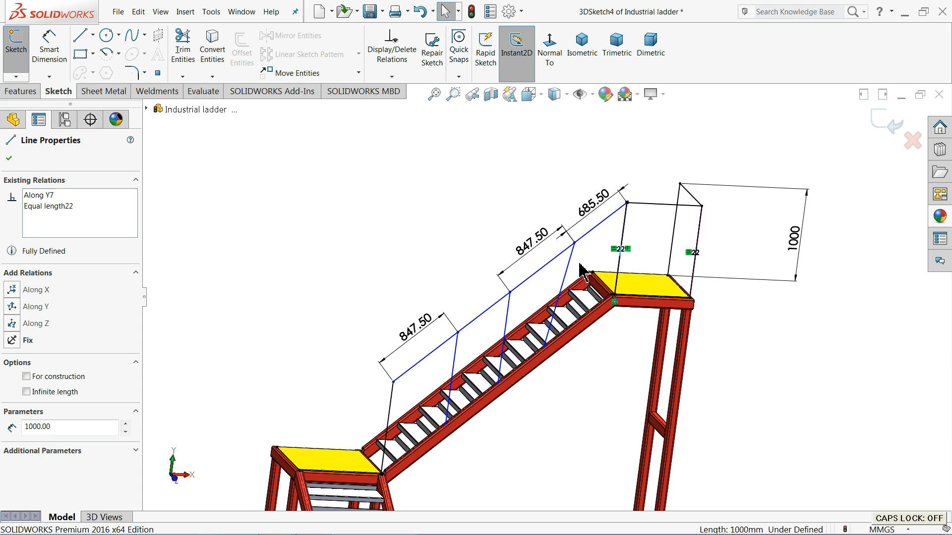
left_click(570, 264, "ctrl")
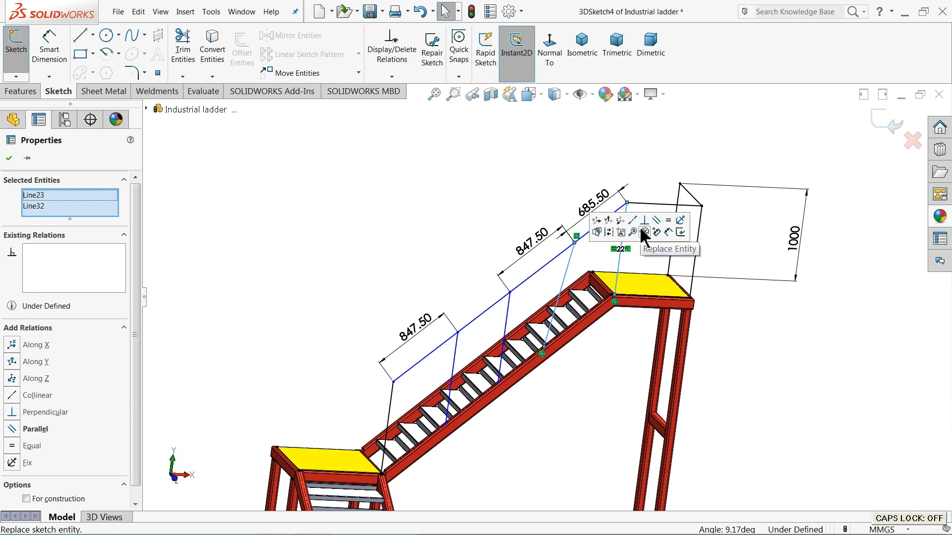
left_click(656, 221)
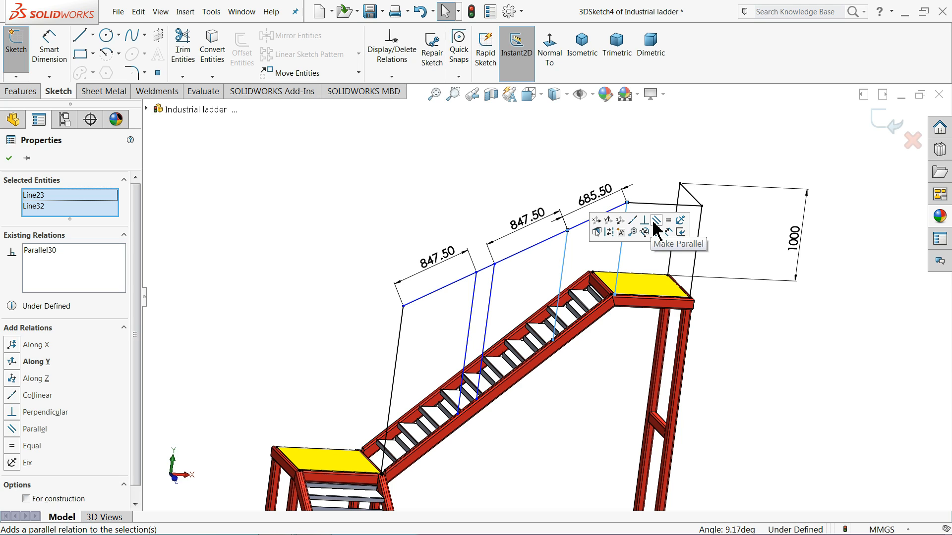
left_click(421, 16)
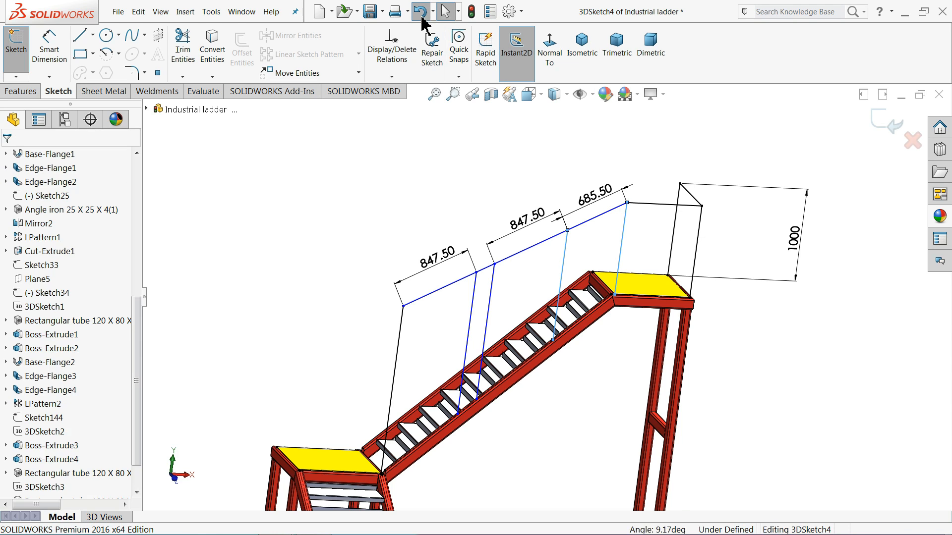
left_click(452, 203)
scroll(526, 367, "down", 3)
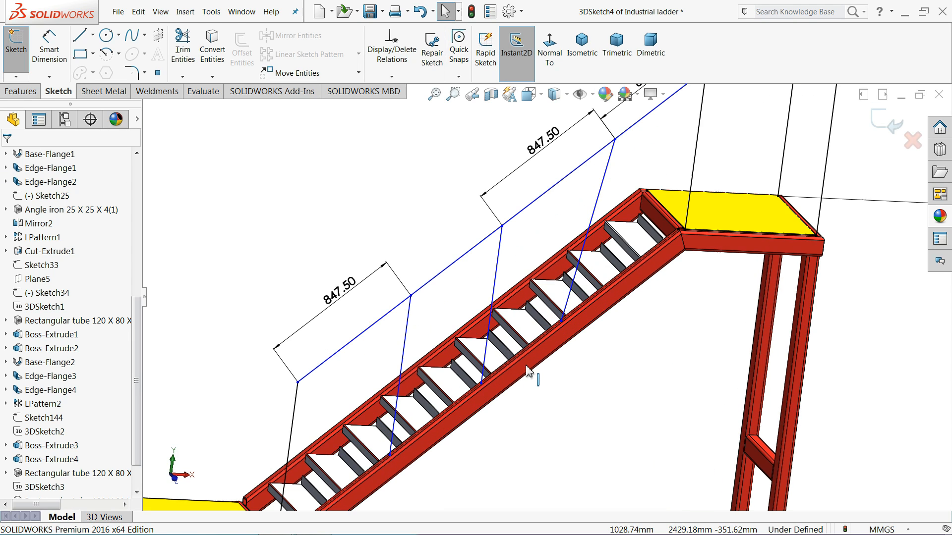
left_click(447, 268)
scroll(510, 367, "down", 3)
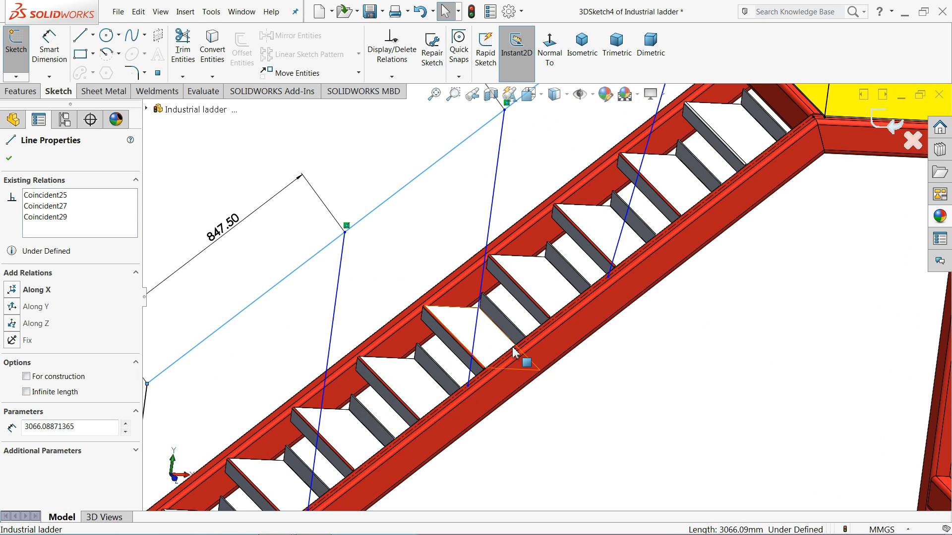
scroll(516, 362, "up", 4)
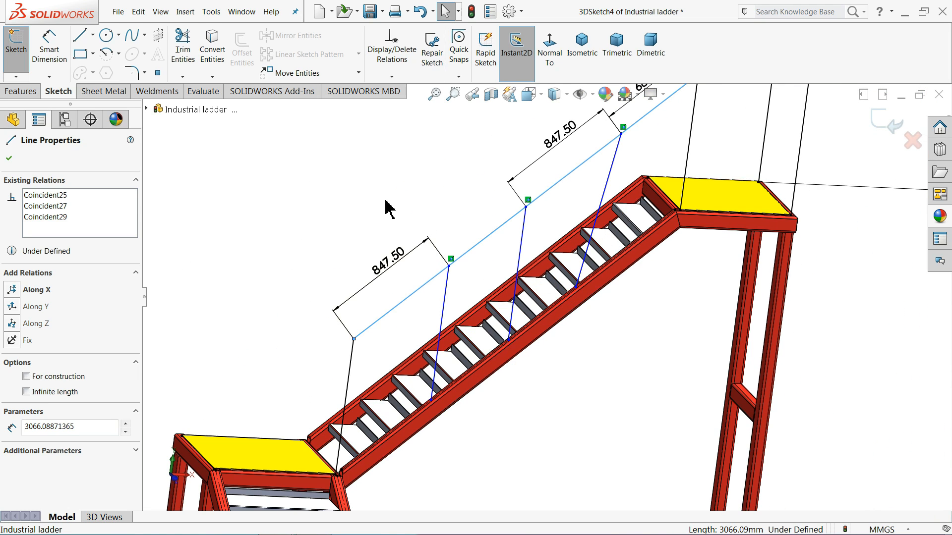
left_click(388, 168)
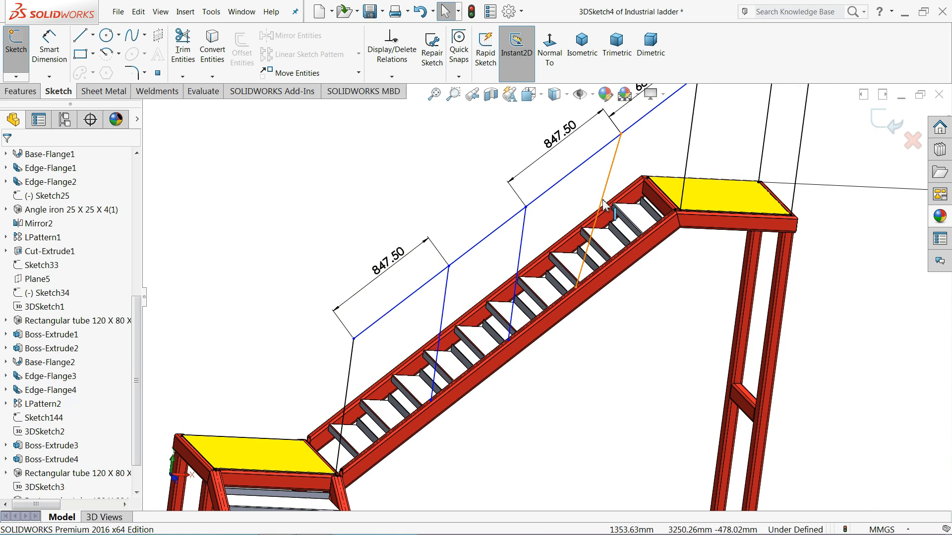
Move the lower endpoint of the uppermost intermediate line up along the stringer to straighten the leaning line.
scroll(580, 289, "down", 2)
left_click(577, 281)
left_click_drag(581, 281, 628, 241)
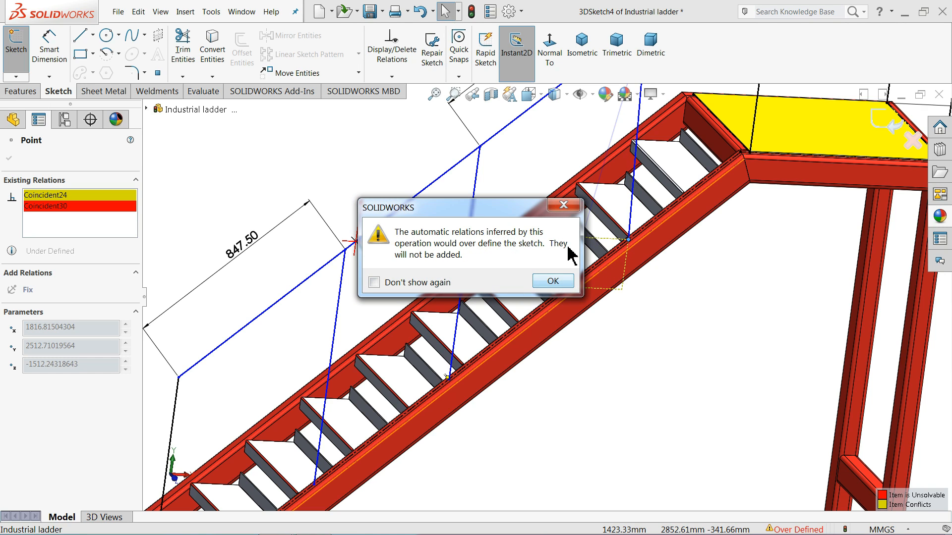
left_click(563, 205)
scroll(452, 233, "up", 6)
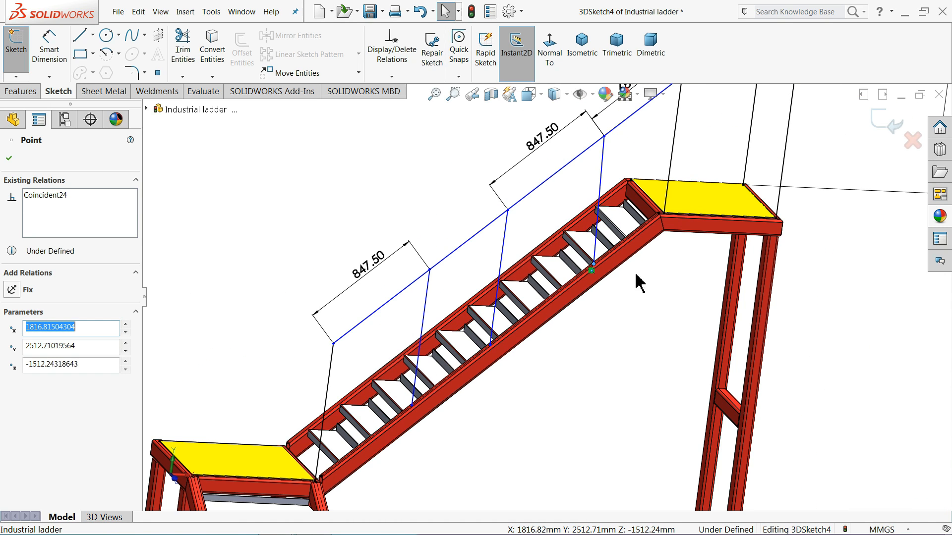
left_click(627, 294)
middle_click_drag(627, 293, 609, 292)
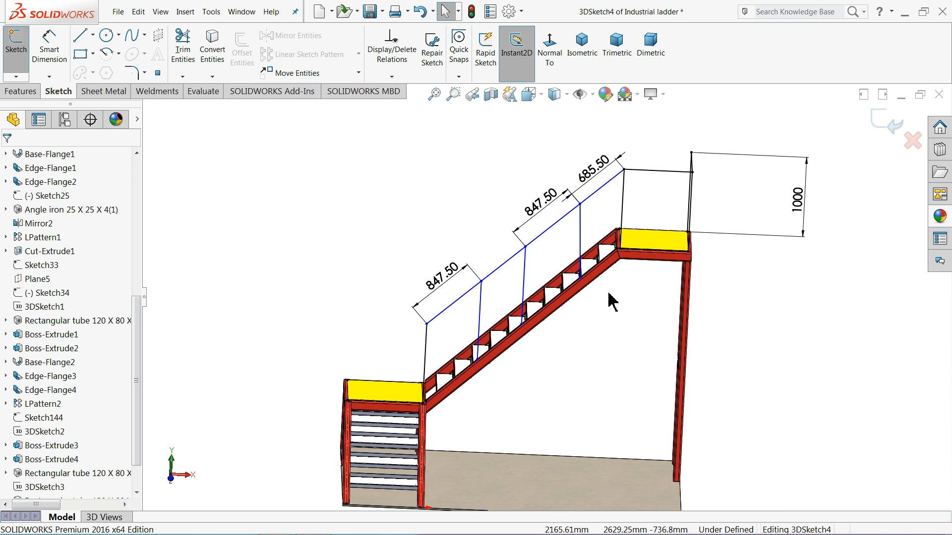
scroll(606, 287, "down", 3)
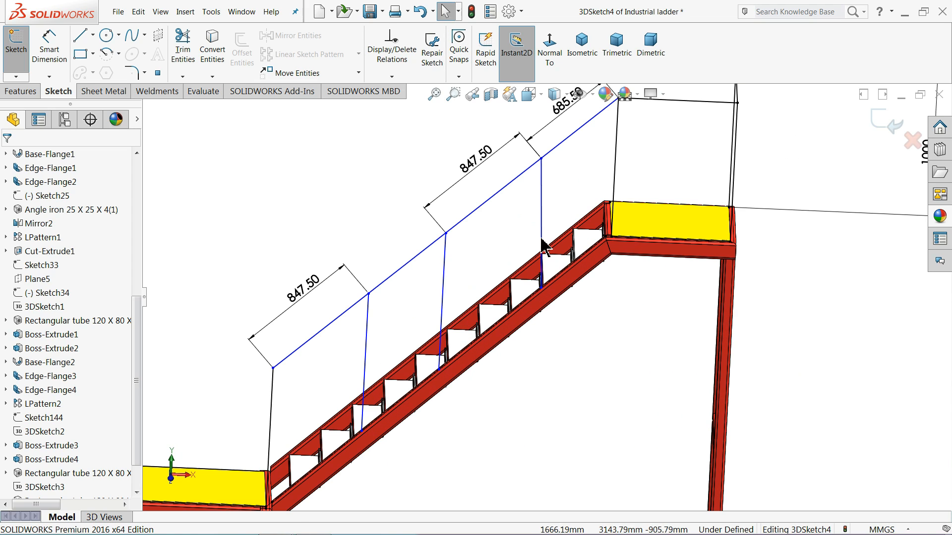
left_click(57, 55)
scroll(627, 208, "down", 1)
scroll(625, 213, "up", 2)
scroll(576, 252, "down", 3)
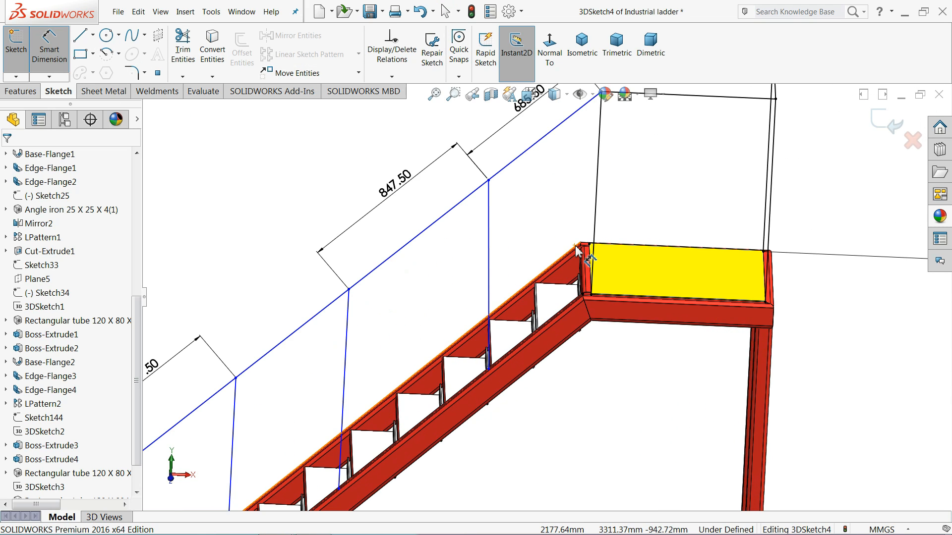
scroll(578, 263, "up", 3)
scroll(577, 278, "down", 4)
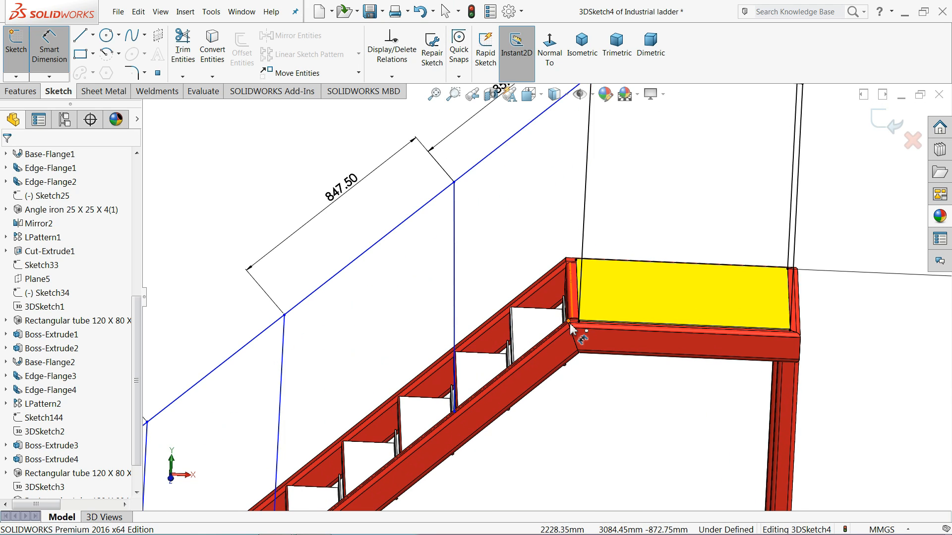
scroll(570, 327, "up", 2)
scroll(557, 347, "down", 4)
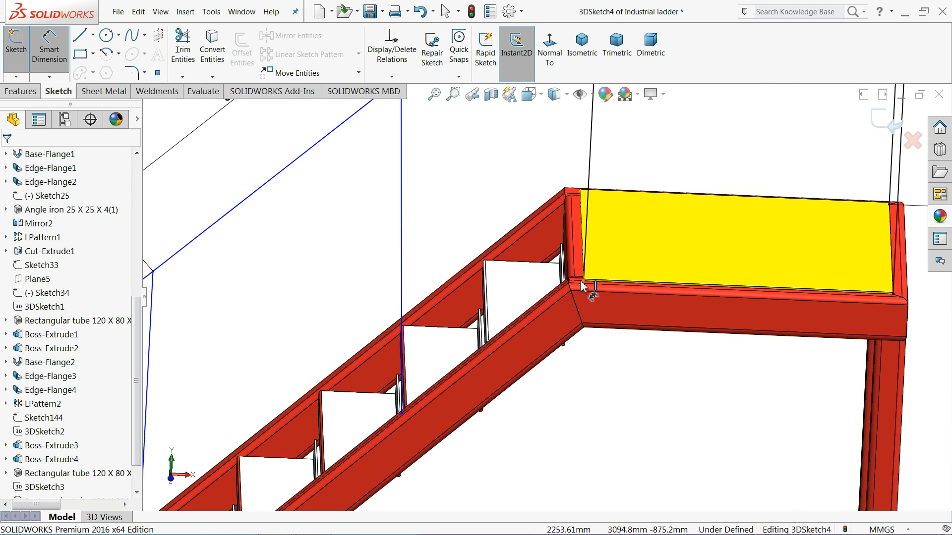
scroll(565, 295, "up", 2)
scroll(555, 296, "up", 2)
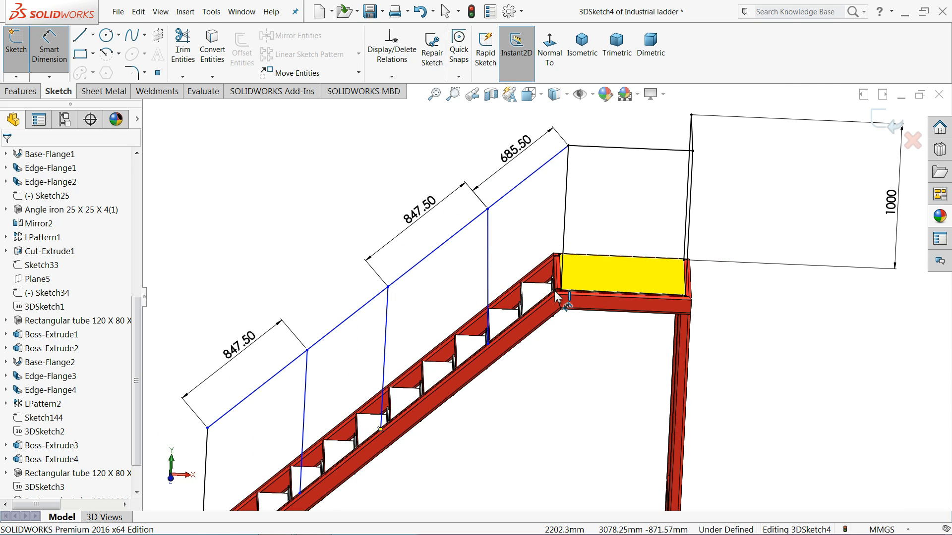
scroll(543, 308, "down", 5)
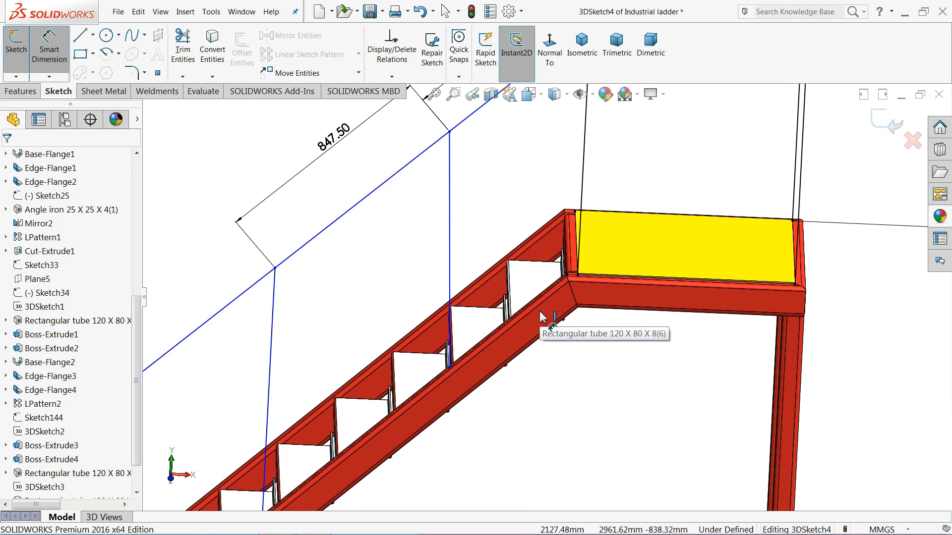
scroll(504, 326, "down", 1)
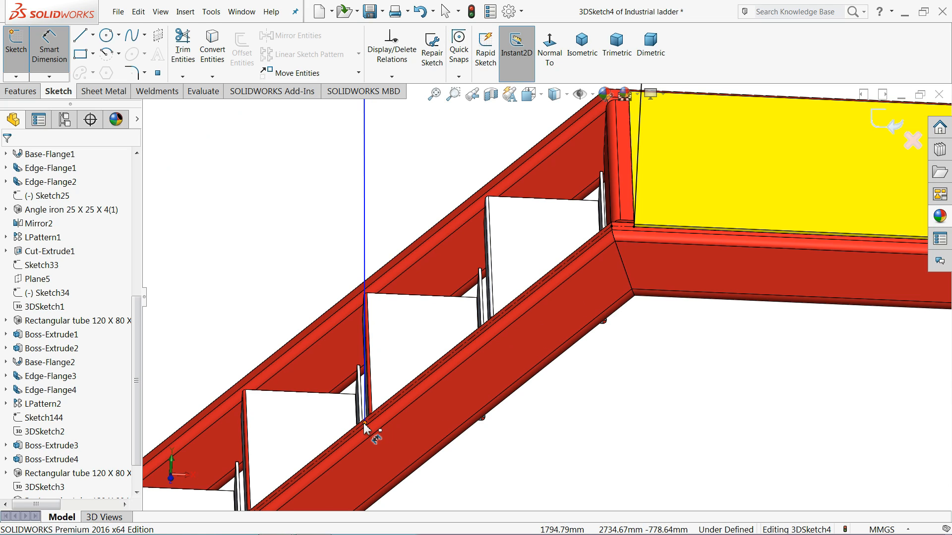
left_click(364, 423)
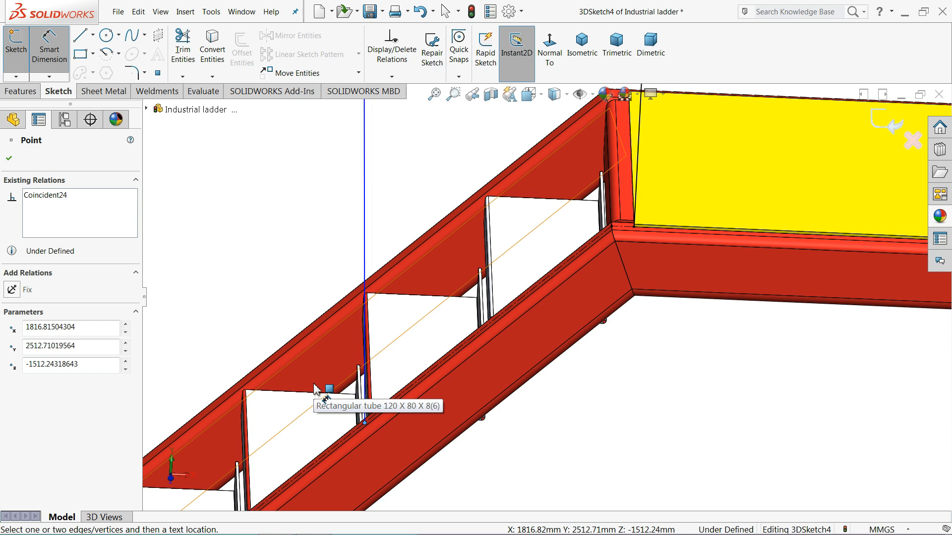
left_click(10, 162)
scroll(389, 196, "up", 5)
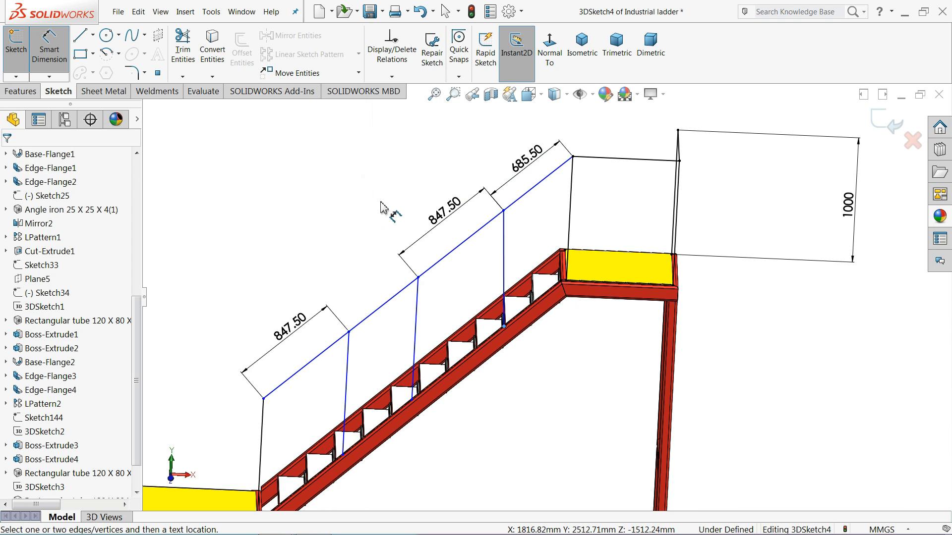
scroll(420, 312, "up", 2)
scroll(449, 392, "down", 5)
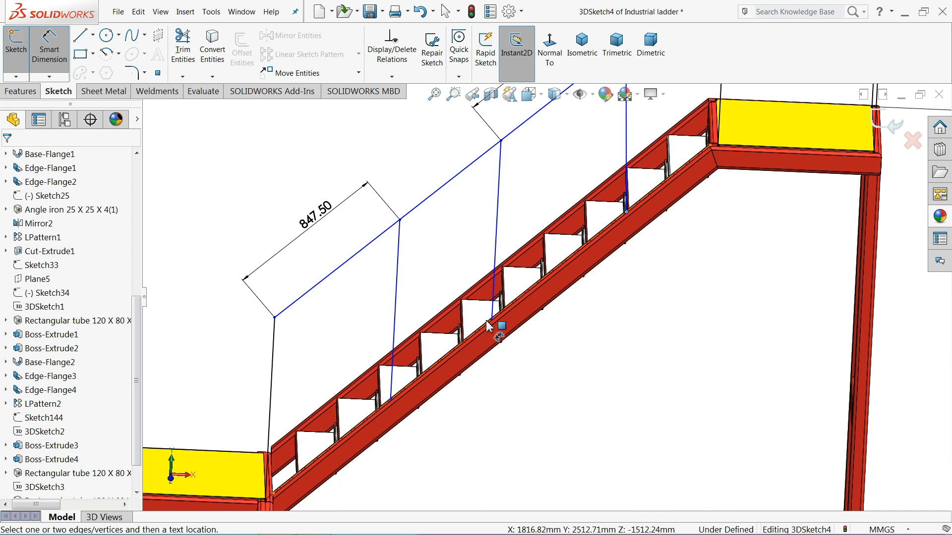
key("Escape")
Reposition the lower endpoint of the uppermost intermediate line along the stringer so the line runs roughly parallel to the other posts.
scroll(530, 225, "up", 5)
scroll(551, 290, "down", 1)
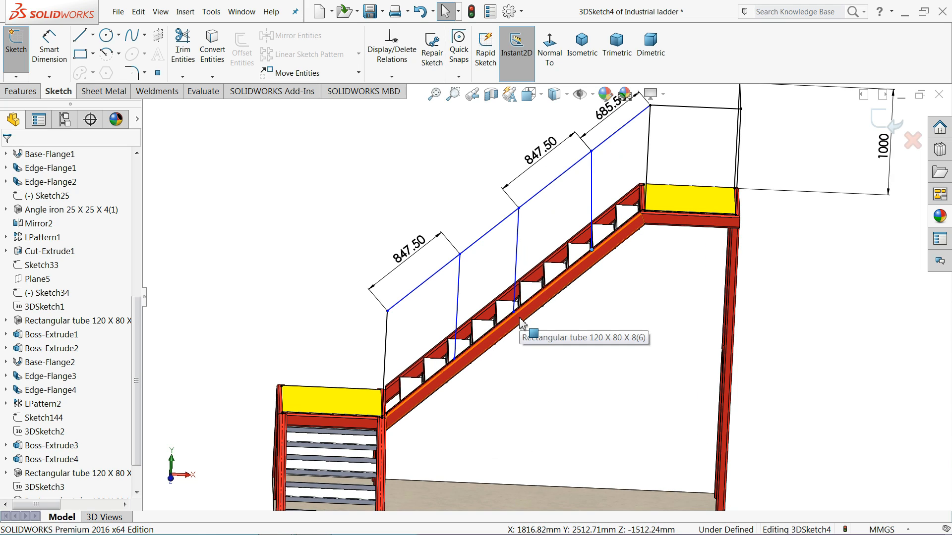
scroll(521, 324, "down", 1)
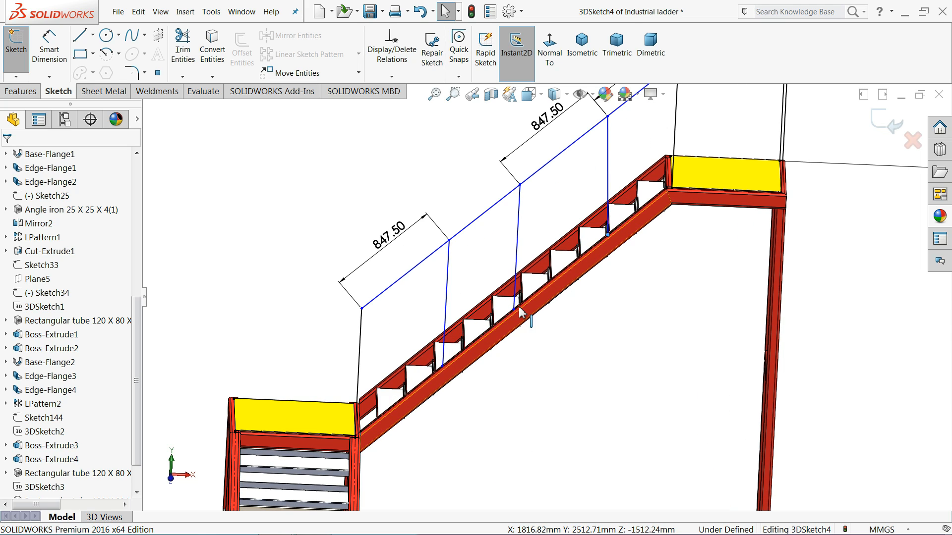
scroll(608, 231, "up", 2)
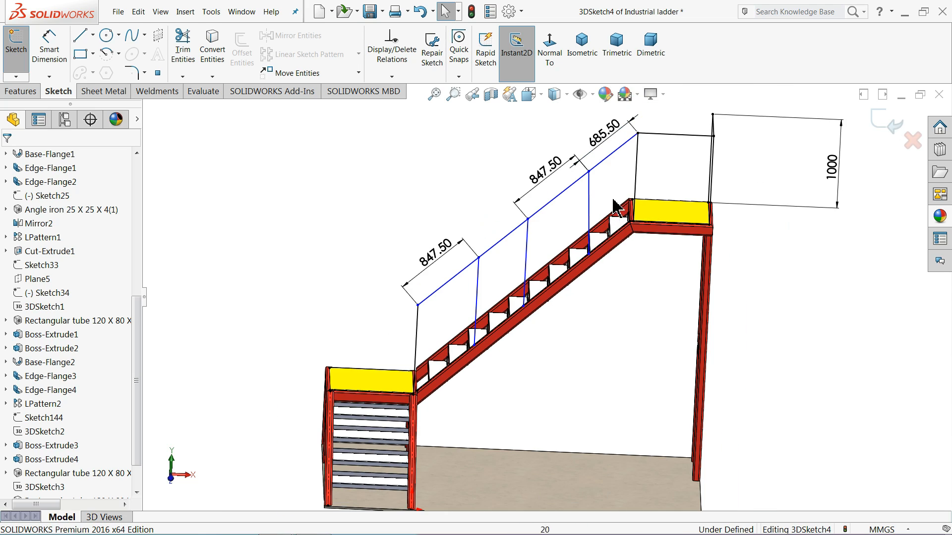
scroll(574, 271, "down", 2)
mouse_move(575, 266)
left_mouse_down()
mouse_move(559, 274)
mouse_move(574, 281)
mouse_move(637, 222)
left_mouse_up()
left_click(573, 203)
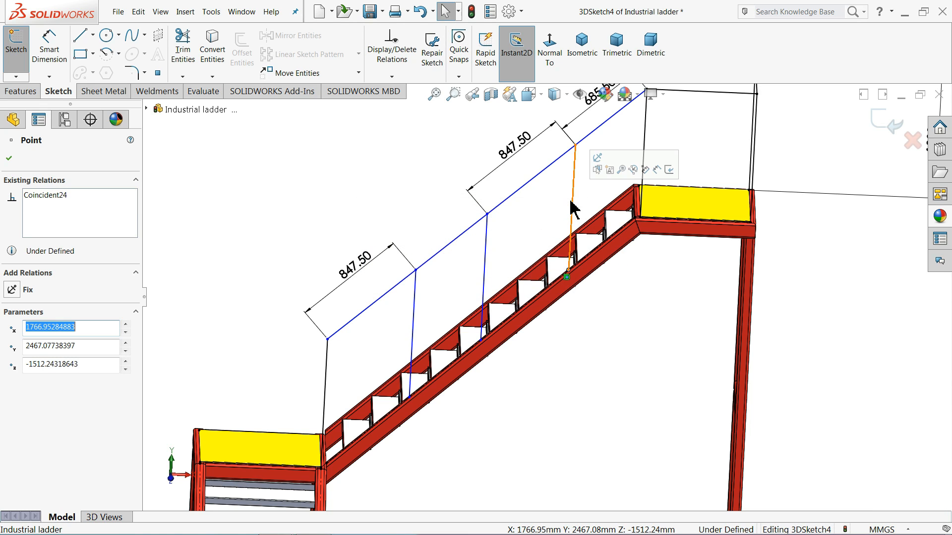
left_click(384, 155)
Sketch a short vertical post line starting on the centreline of the lower stair's front stringer, just above its foot.
middle_click_drag(589, 246, 461, 397)
scroll(597, 270, "up", 5)
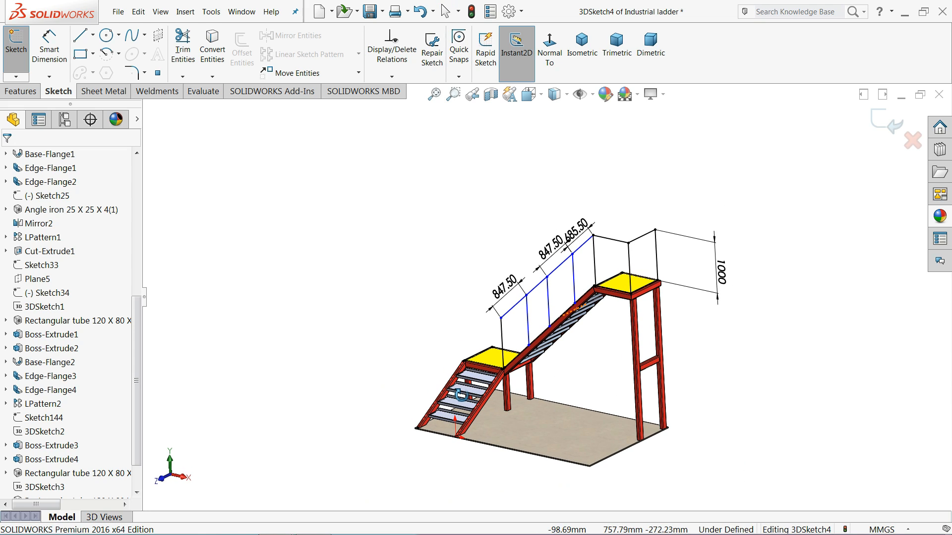
left_click(81, 35)
scroll(452, 436, "down", 10)
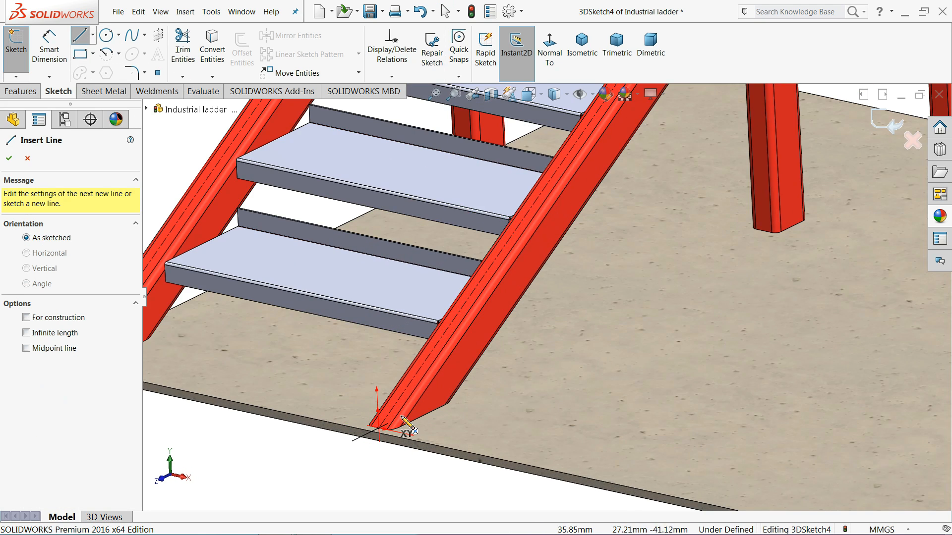
scroll(407, 424, "down", 5)
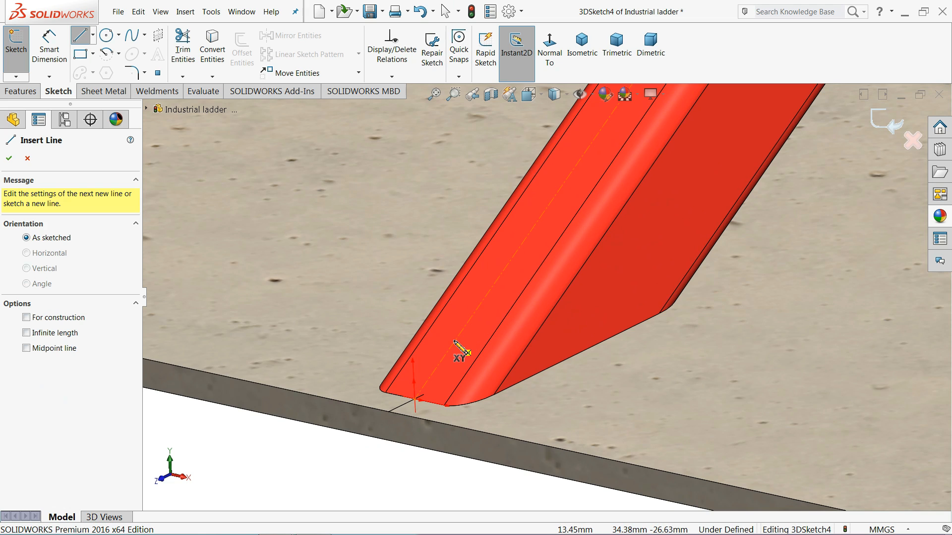
left_click(455, 341)
middle_click_drag(452, 296, 420, 276)
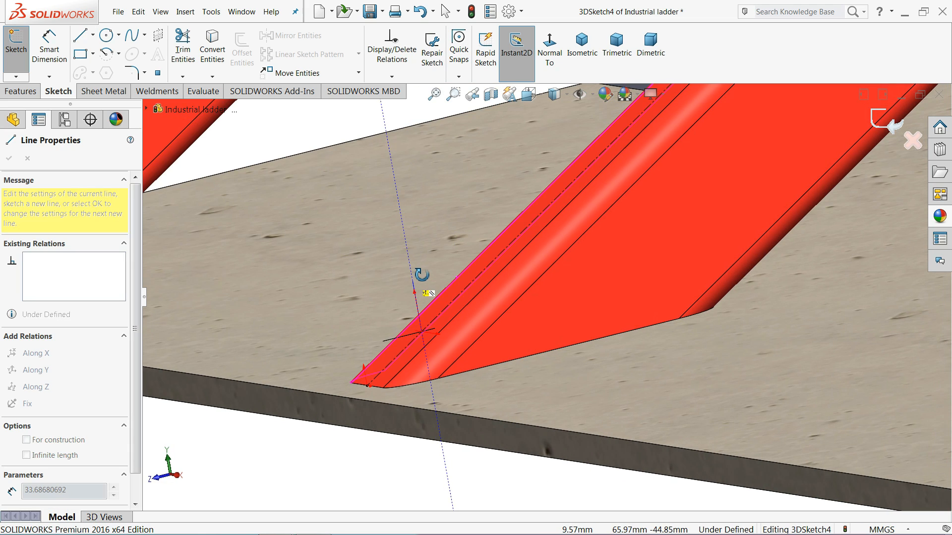
left_click(393, 176)
right_click(418, 180)
left_click(435, 181)
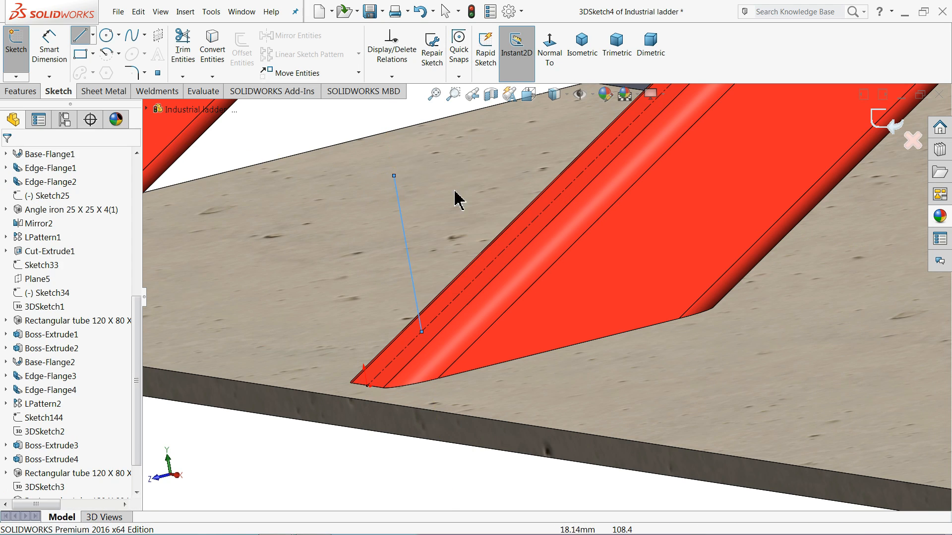
Sketch a second short vertical post line starting near the middle of the lower stair's front stringer.
scroll(497, 222, "up", 4)
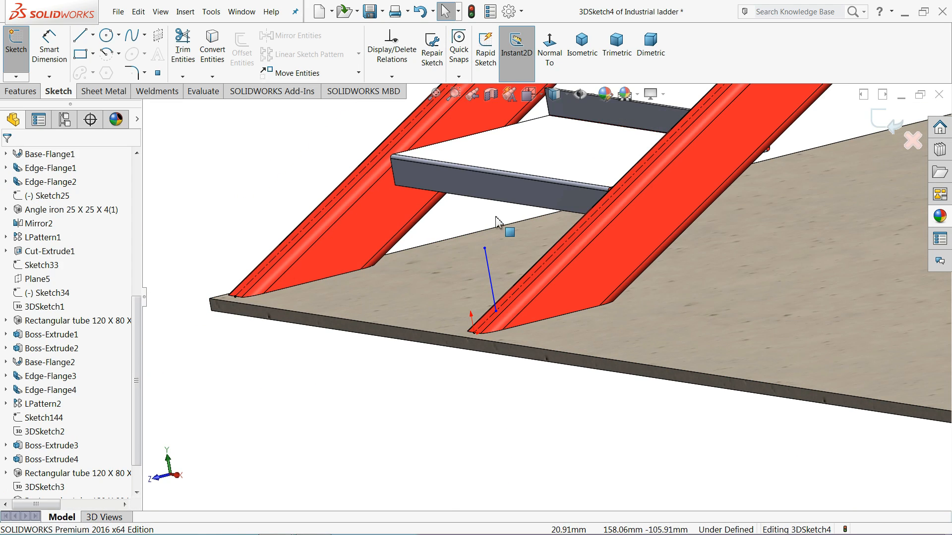
left_click(80, 35)
scroll(511, 287, "up", 5)
scroll(600, 253, "down", 5)
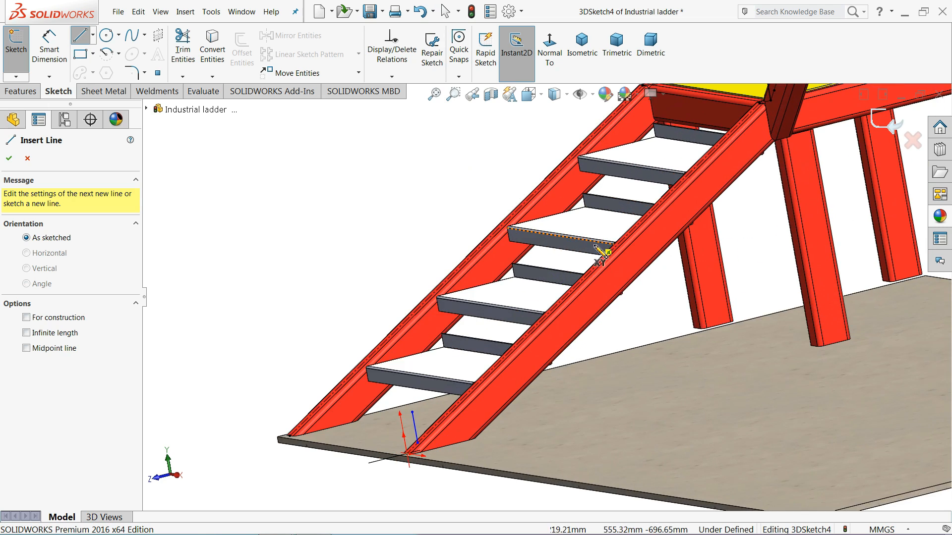
scroll(602, 255, "down", 3)
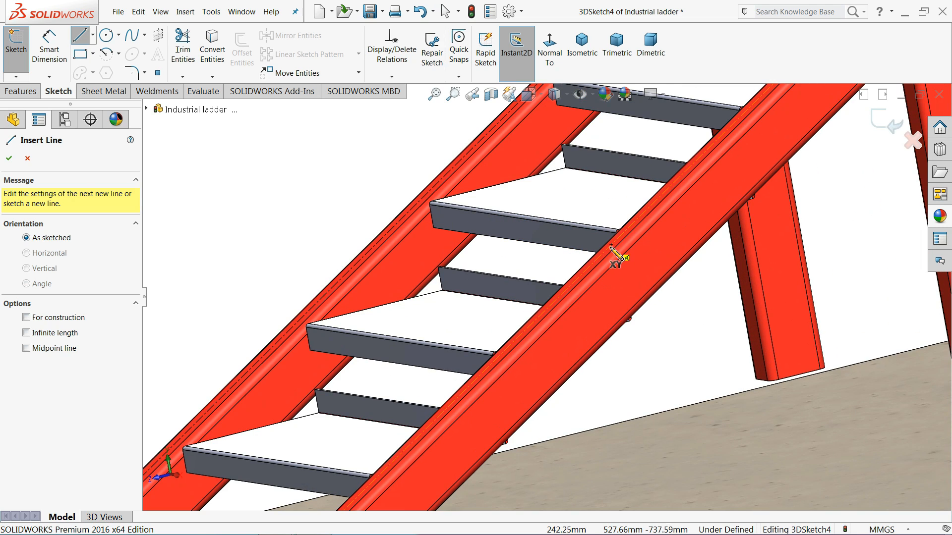
left_click(564, 293)
right_click(556, 171)
left_click(570, 172)
Make both lower stair post lines equal in length to the lower platform's 1000 mm post line.
scroll(570, 179, "up", 6)
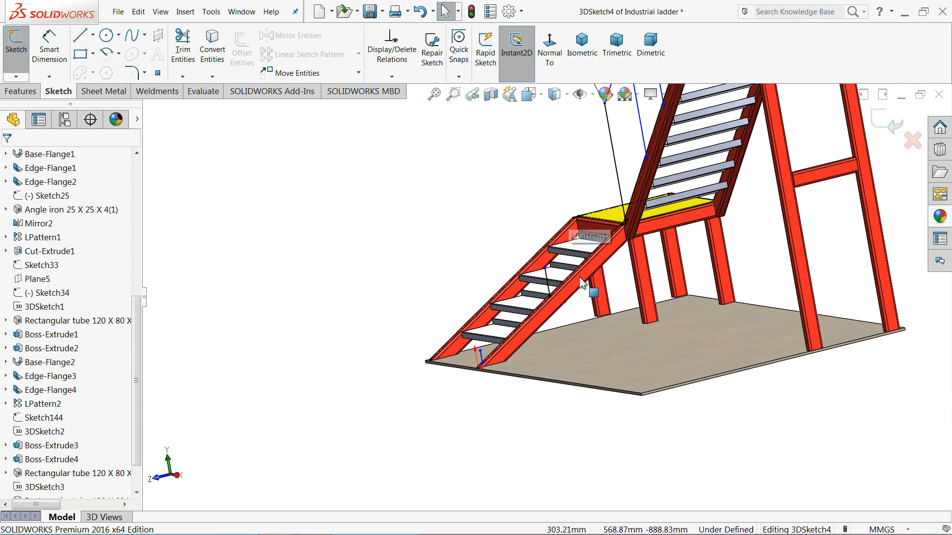
scroll(600, 223, "down", 2)
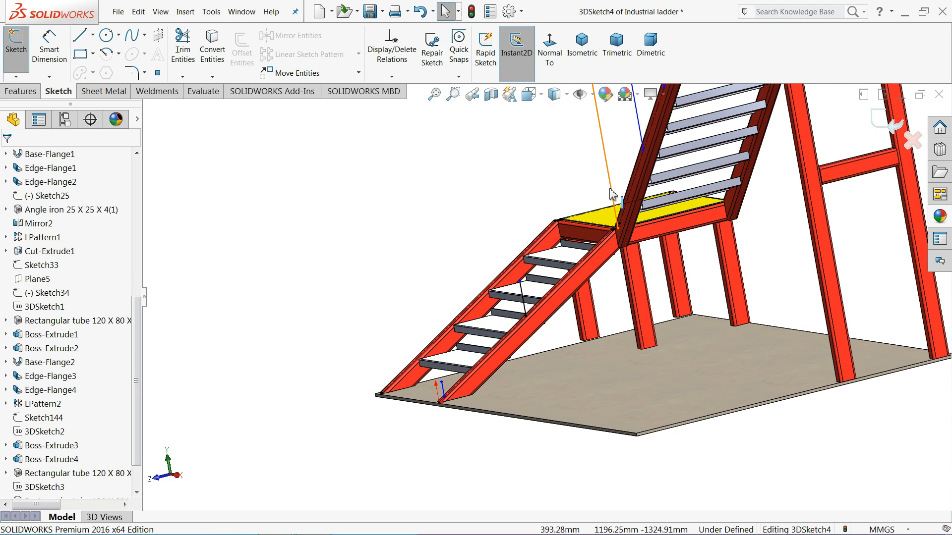
left_click(613, 193)
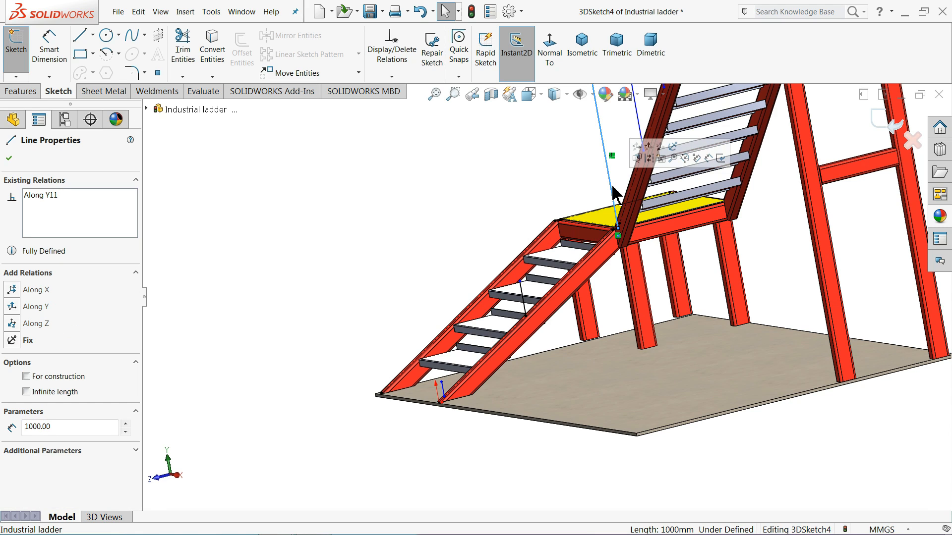
left_click(523, 299, "ctrl")
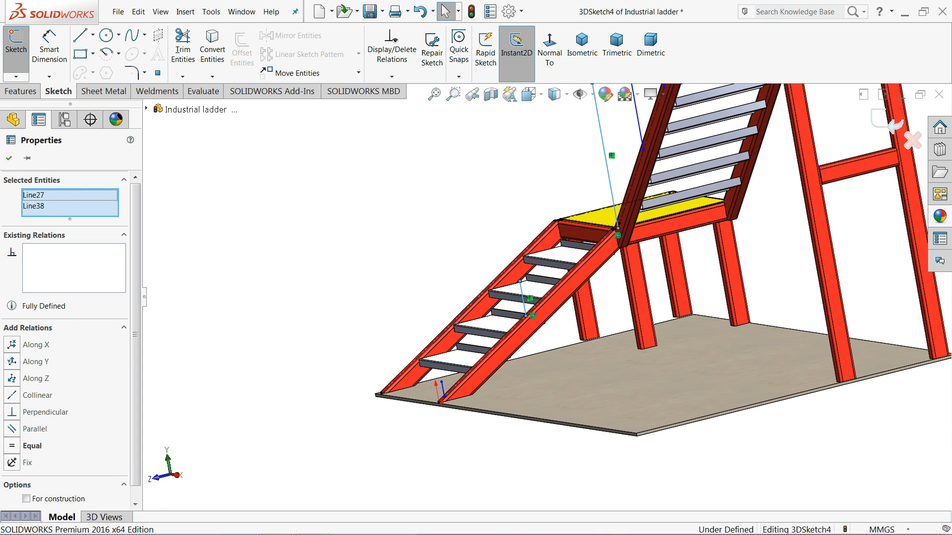
left_click(445, 396, "ctrl")
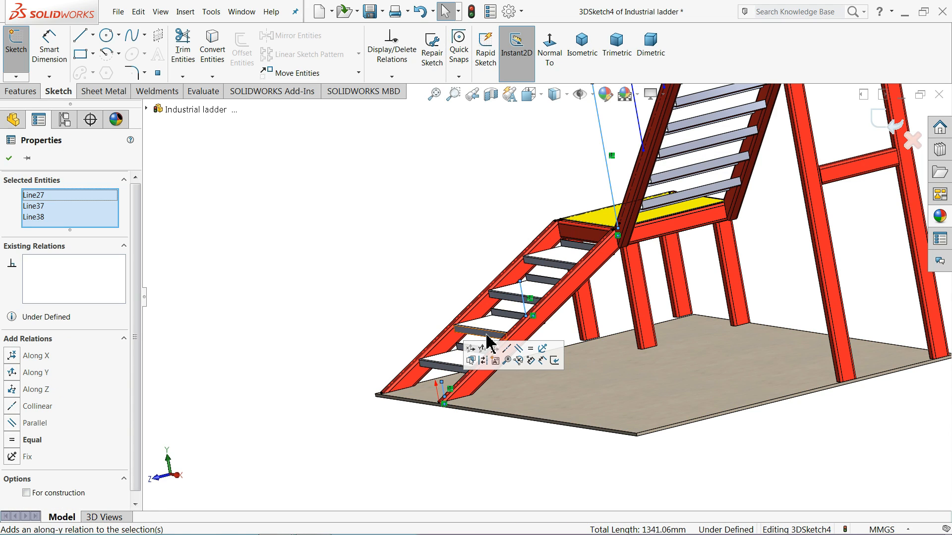
left_click(530, 349)
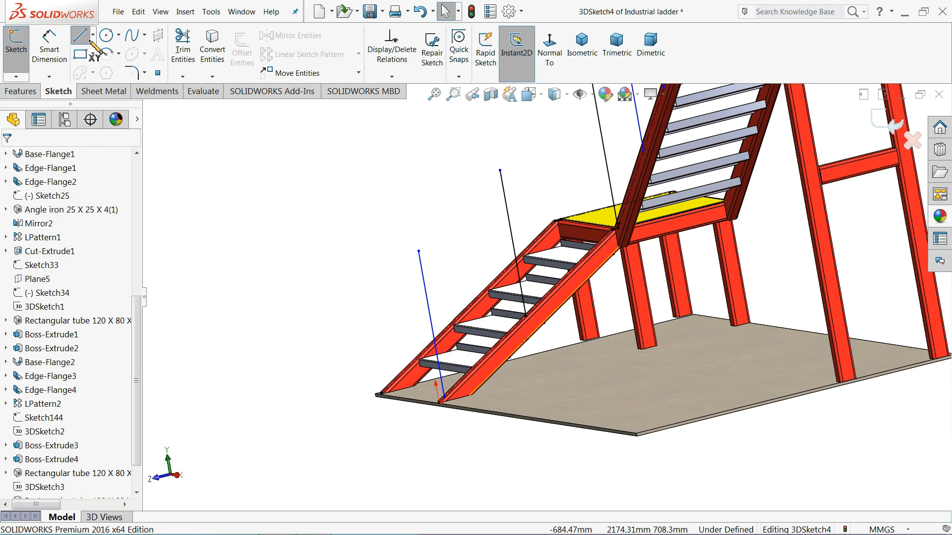
Sketch the sloped top line from the top of the lower platform's post to the top of the lower stair's foot post.
scroll(591, 138, "up", 2)
mouse_move(578, 148)
left_mouse_down()
mouse_move(463, 248)
mouse_move(457, 265)
left_mouse_up()
right_click(351, 227)
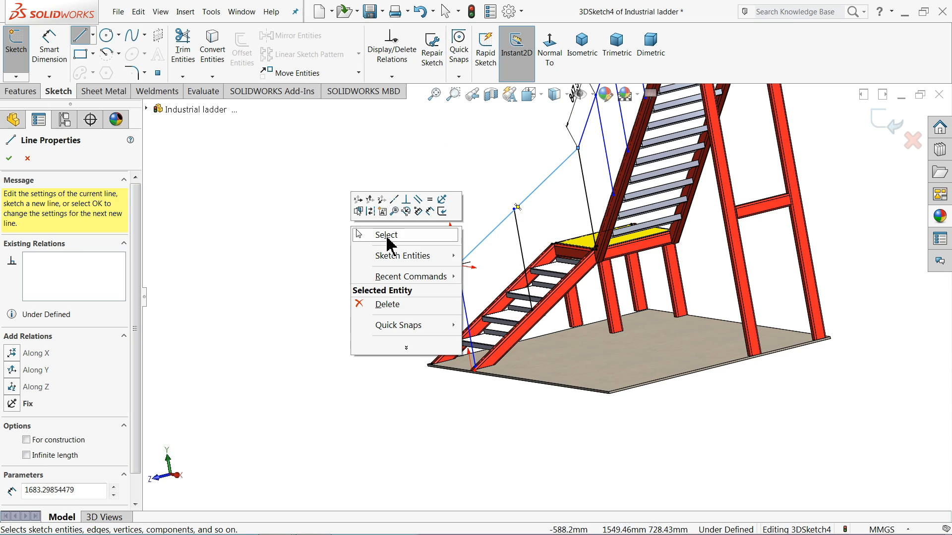
left_click(362, 234)
Make the top endpoint of the lower stair's middle post line coincident with the sloped top line.
scroll(526, 218, "down", 5)
scroll(525, 218, "down", 3)
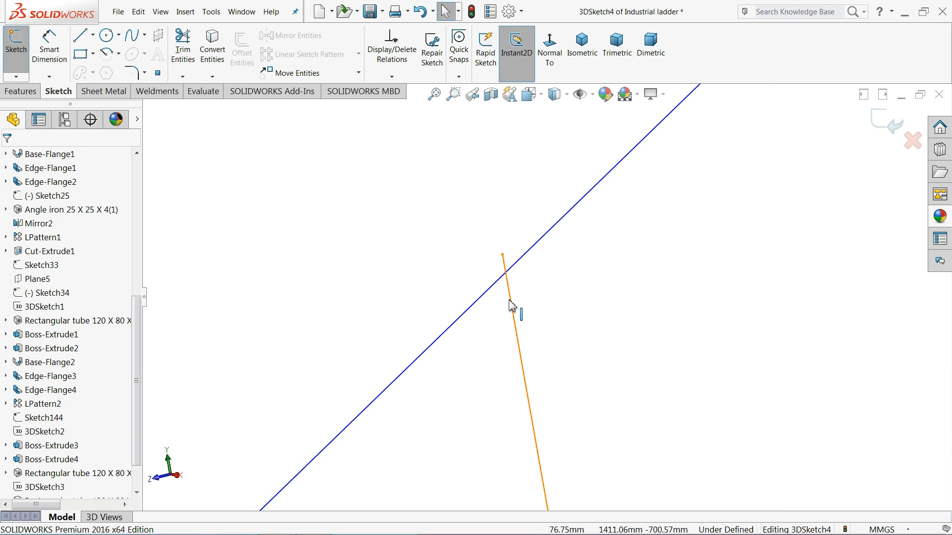
left_click(512, 306)
scroll(592, 317, "up", 5)
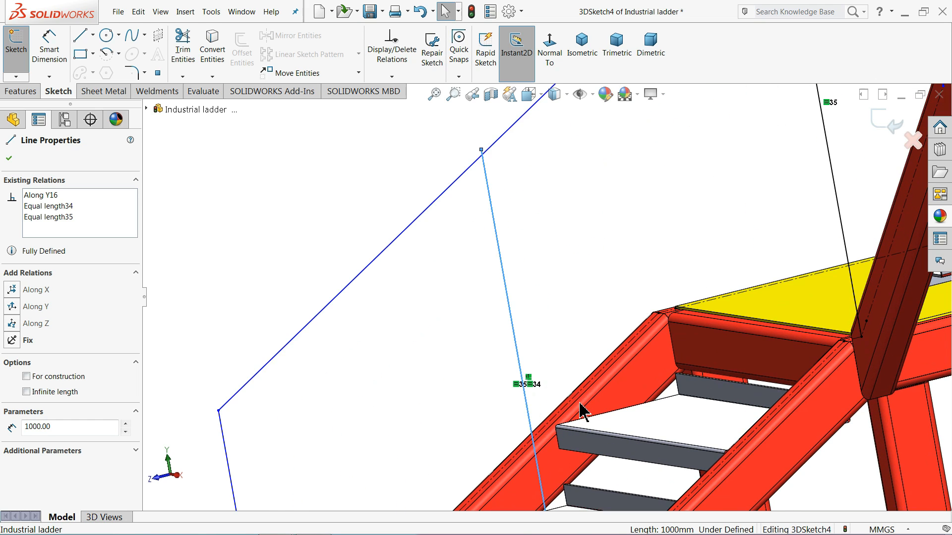
scroll(581, 410, "down", 3)
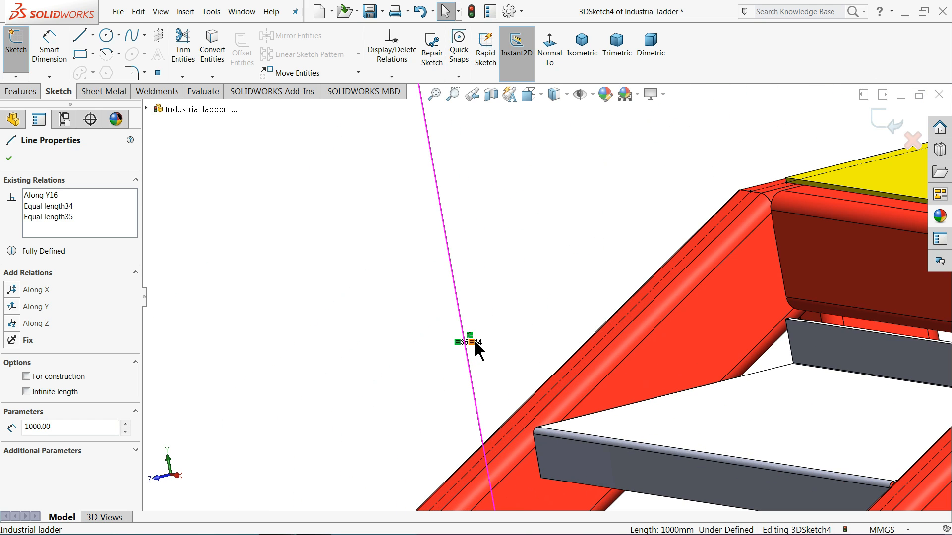
key("Escape")
middle_click_drag(496, 344, 499, 263)
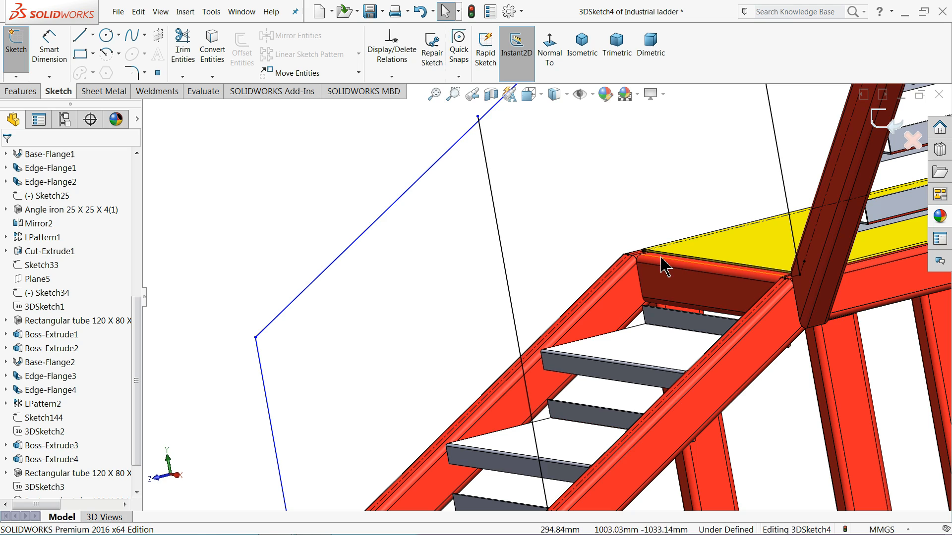
middle_click_drag(775, 286, 799, 293)
scroll(599, 213, "down", 2)
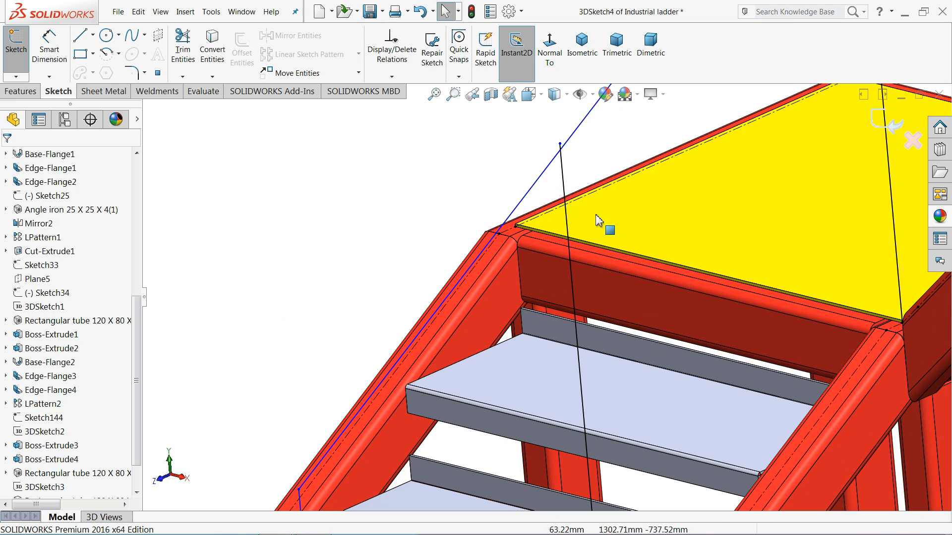
scroll(562, 182, "down", 3)
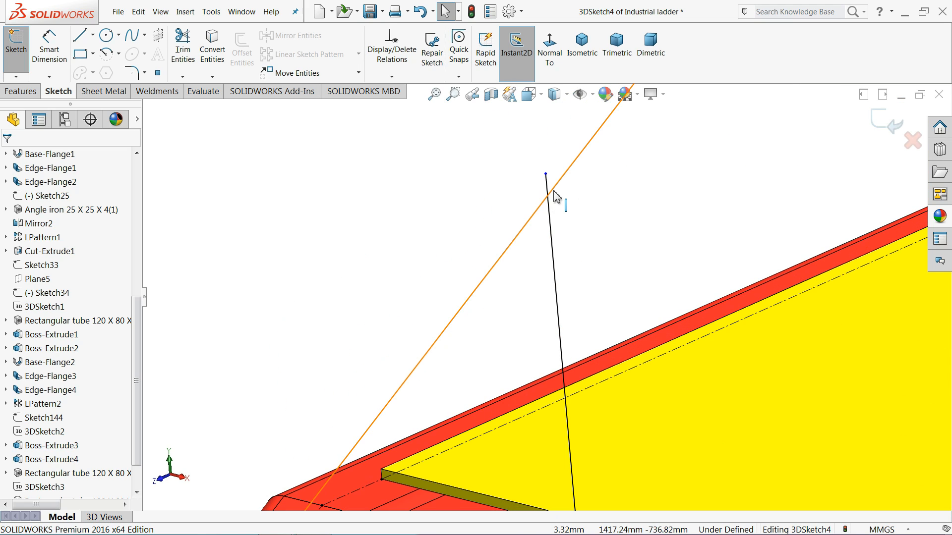
left_click(545, 194)
left_click(546, 174, "ctrl")
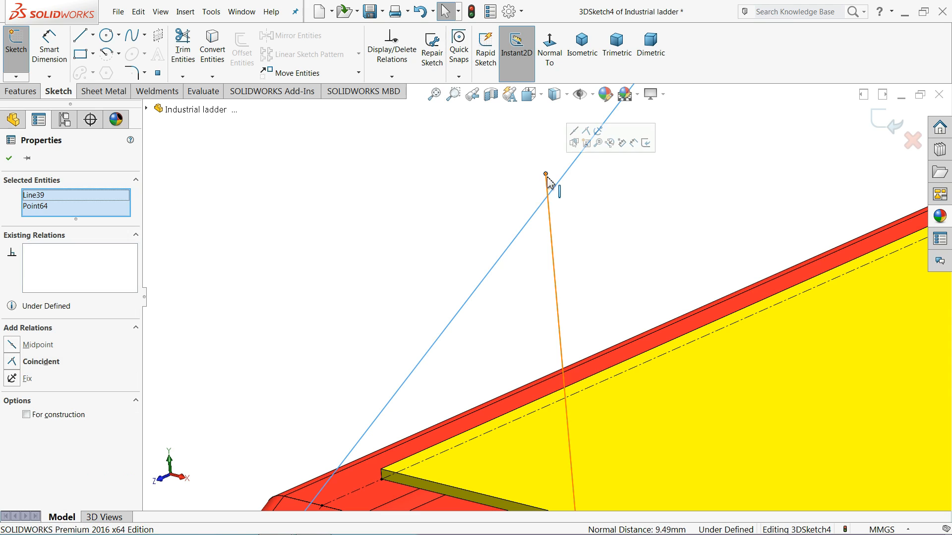
left_click(586, 131)
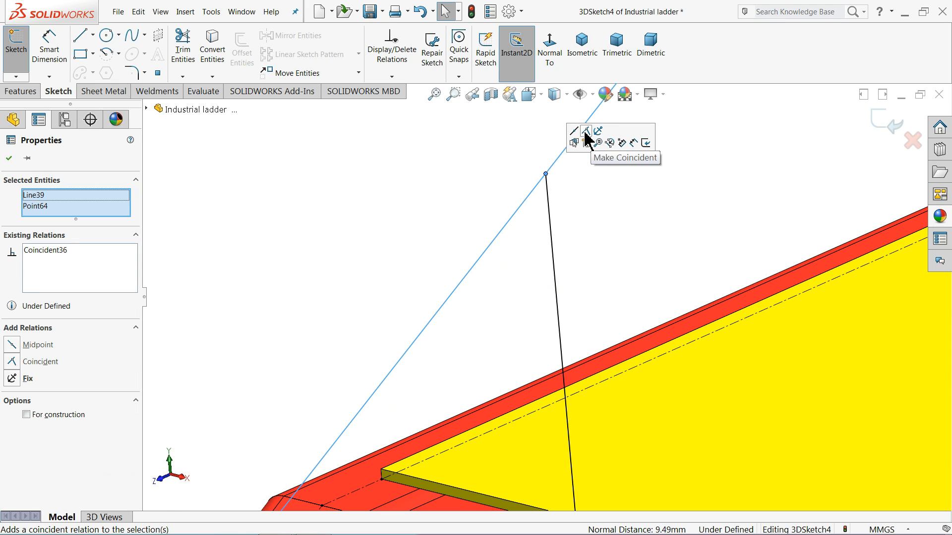
left_click(495, 147)
scroll(490, 221, "up", 10)
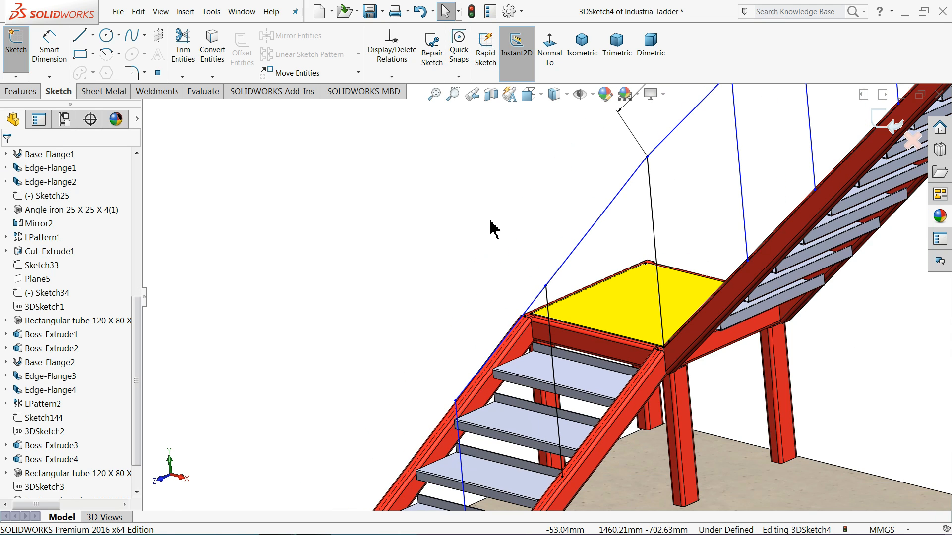
mouse_move(535, 251)
middle_mouse_down()
mouse_move(531, 269)
mouse_move(628, 280)
mouse_move(511, 270)
mouse_move(499, 276)
mouse_move(513, 297)
mouse_move(603, 302)
mouse_move(638, 338)
mouse_move(540, 339)
mouse_move(530, 317)
mouse_move(539, 339)
mouse_move(639, 369)
middle_mouse_up()
scroll(638, 369, "down", 2)
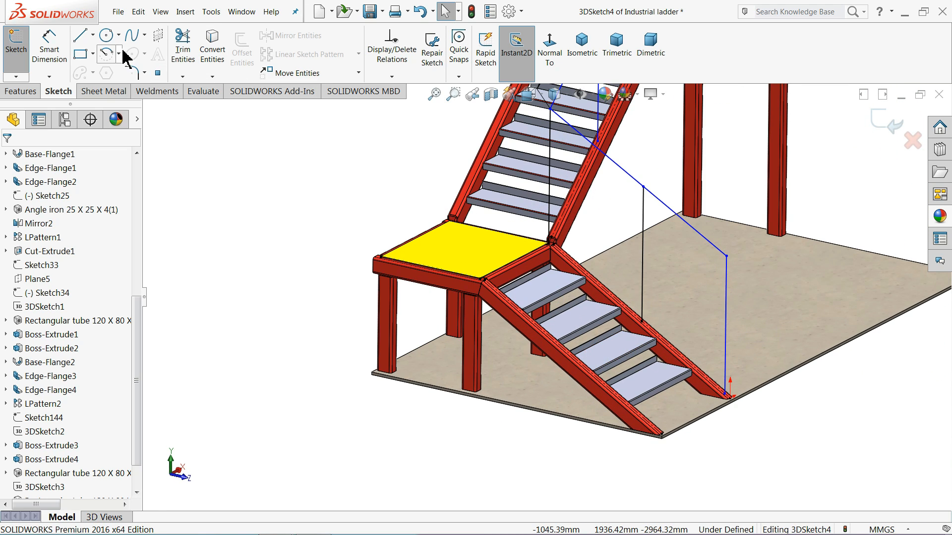
left_click(81, 36)
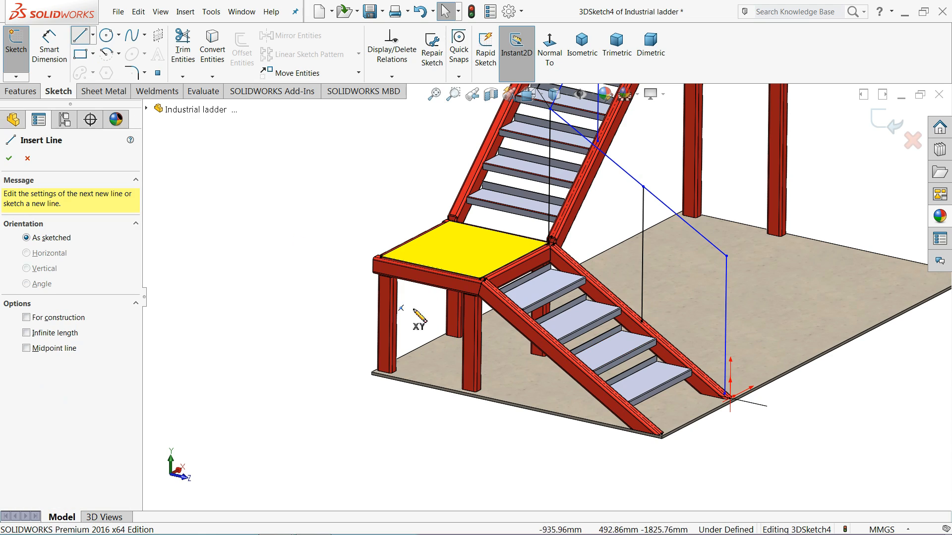
scroll(727, 397, "down", 10)
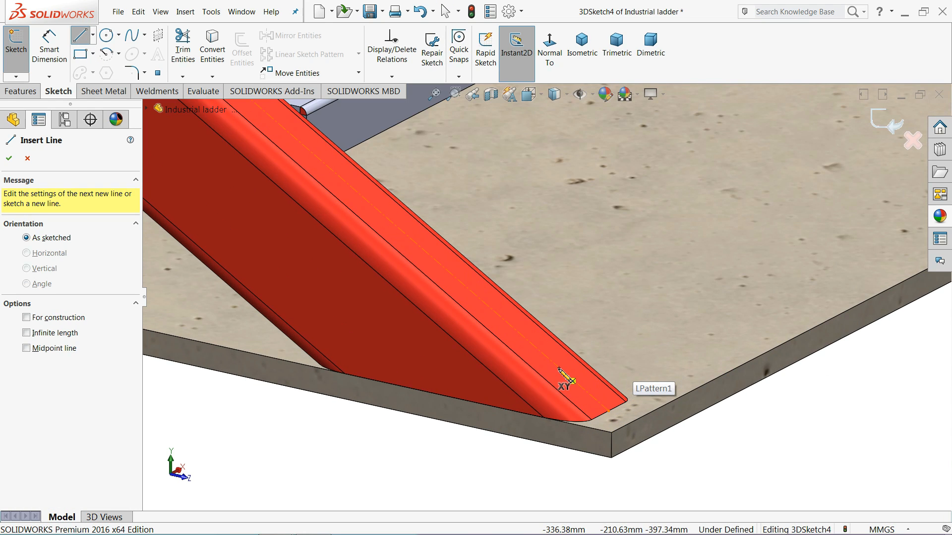
left_click(560, 370)
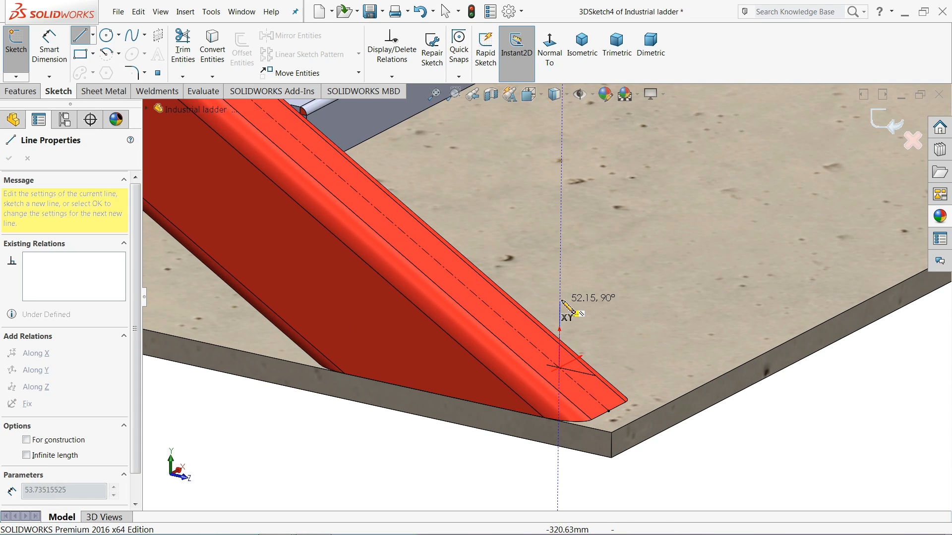
left_click(563, 234)
key("Escape")
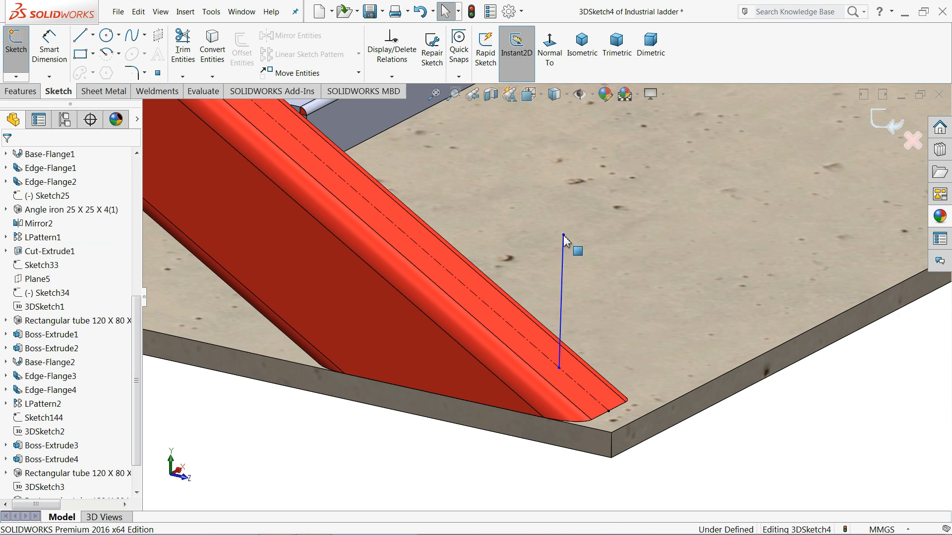
left_click(563, 260)
key("Delete")
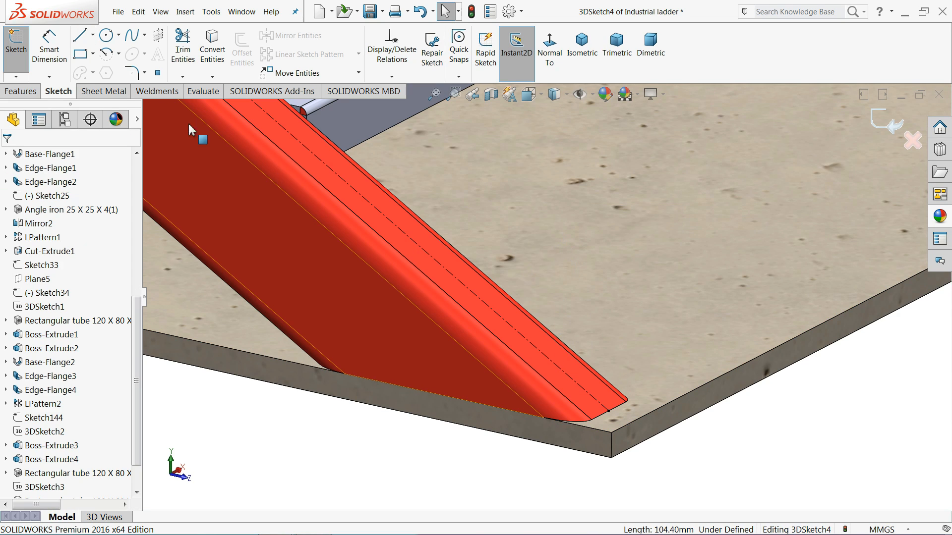
Sketch a short vertical post line starting on the centreline of the lower stair's opposite stringer, just above its foot.
left_click(80, 35)
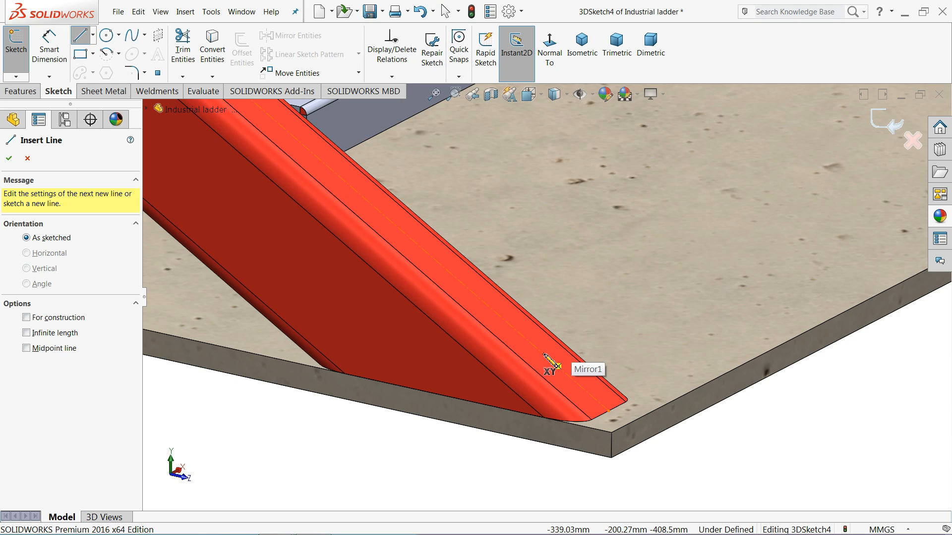
left_click(544, 354)
left_click(545, 188)
right_click(582, 196)
left_click(605, 204)
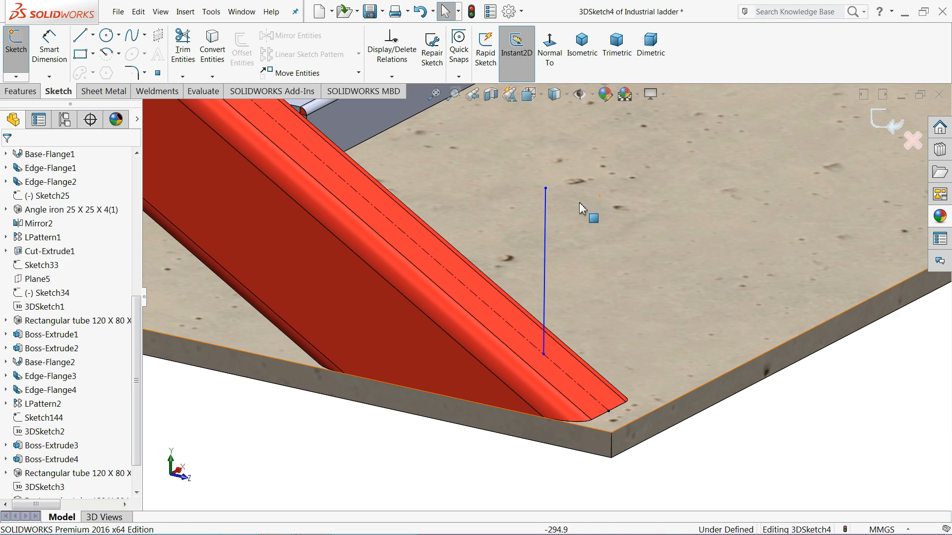
Dimension the first stringer's foot post at 30 mm from the lower end of the stringer's centreline.
scroll(512, 228, "up", 5)
scroll(719, 248, "up", 3)
scroll(455, 213, "up", 3)
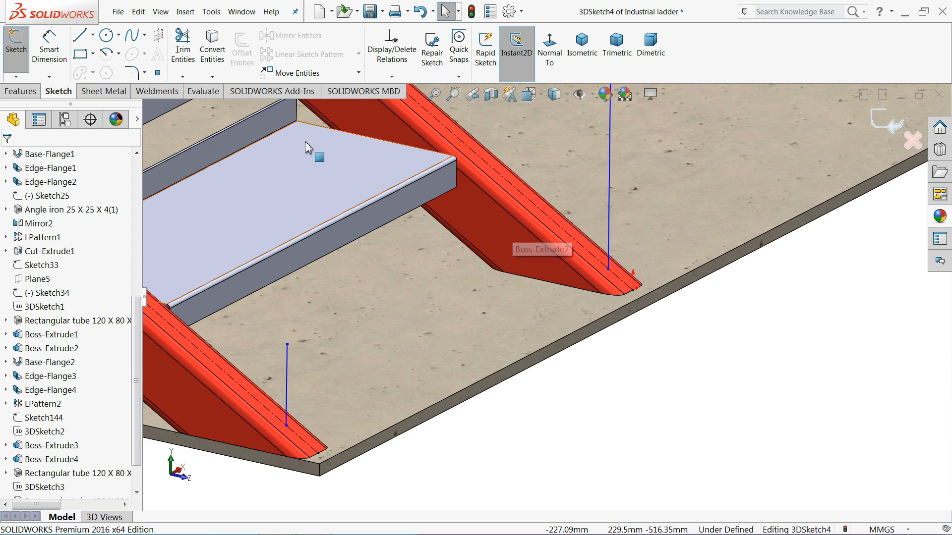
left_click(49, 50)
scroll(601, 285, "up", 5)
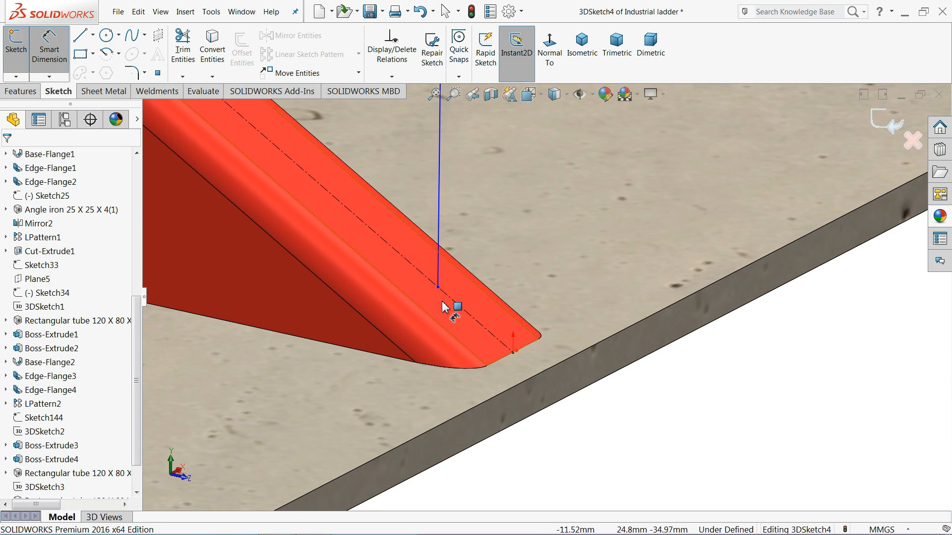
left_click(439, 288)
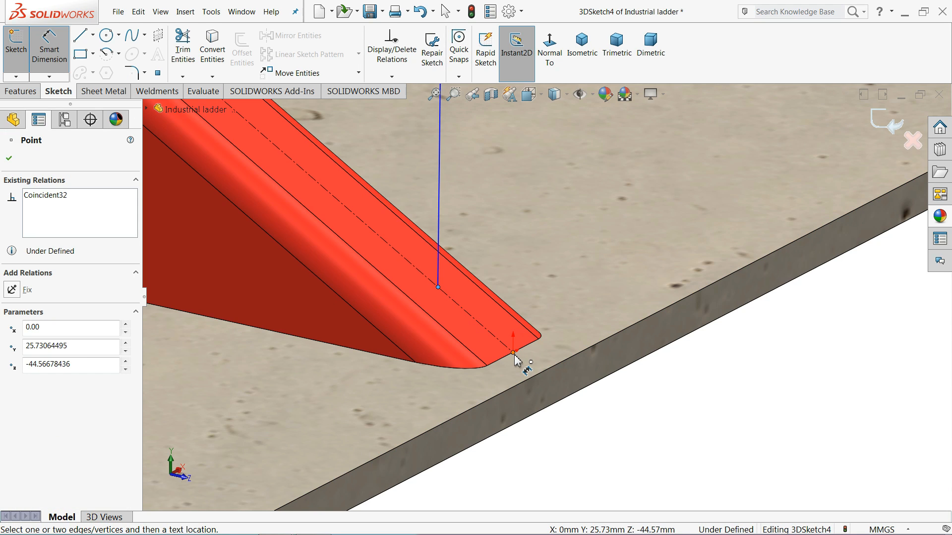
left_click(514, 353)
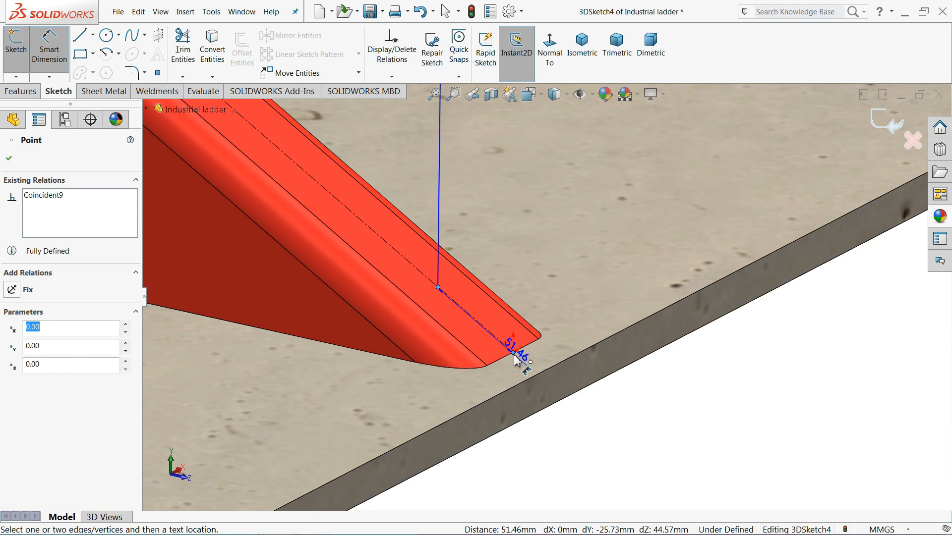
left_click(487, 316)
key("Return")
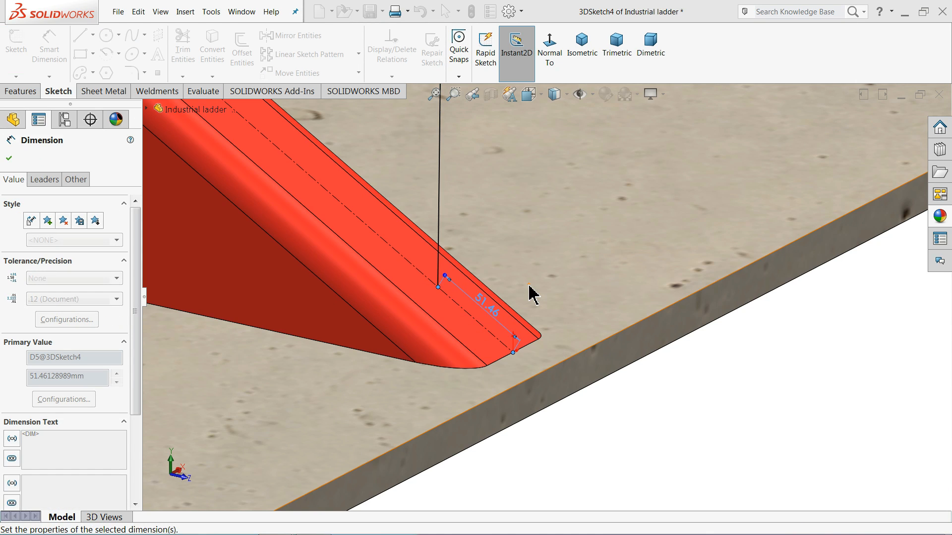
Sketch a short vertical post line starting at the middle of the opposite stringer's centreline on the lower stair.
scroll(457, 271, "down", 10)
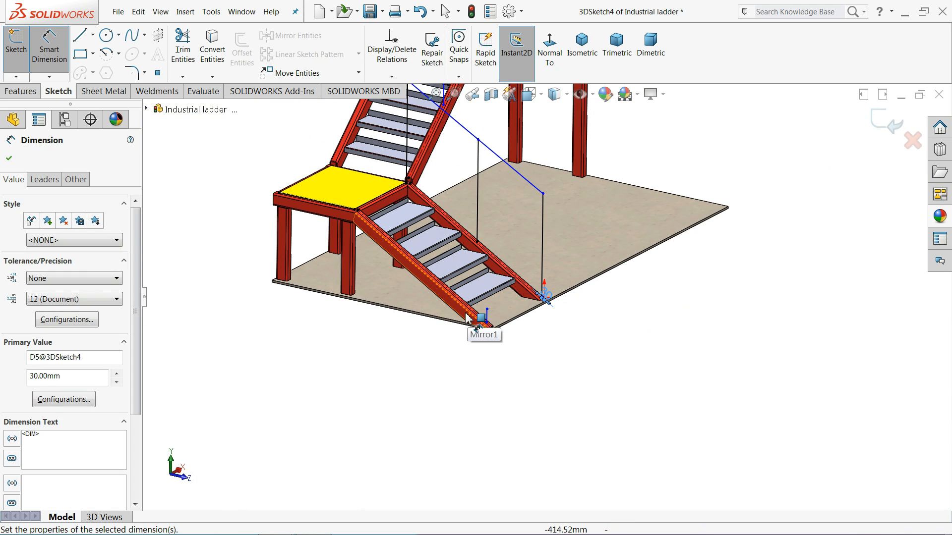
scroll(465, 313, "up", 3)
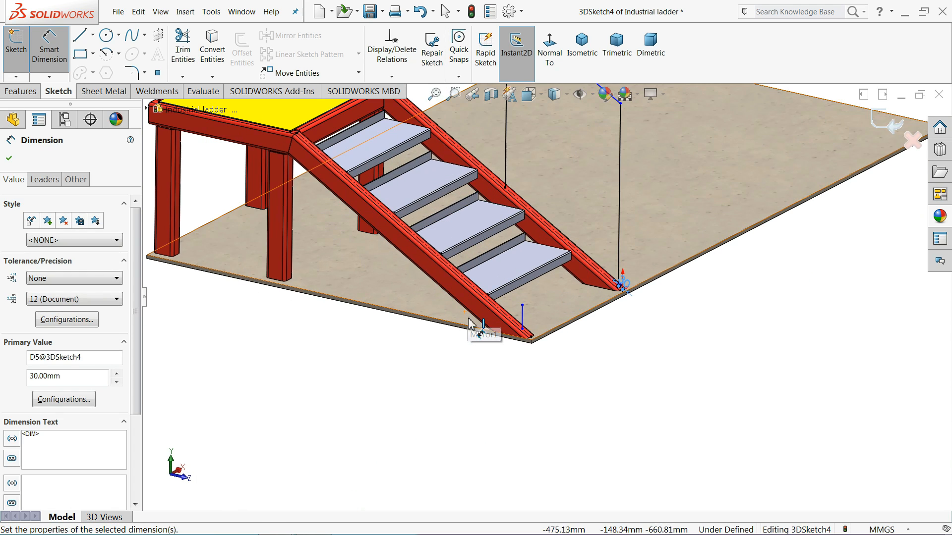
left_click(80, 35)
scroll(405, 255, "up", 3)
scroll(460, 259, "up", 3)
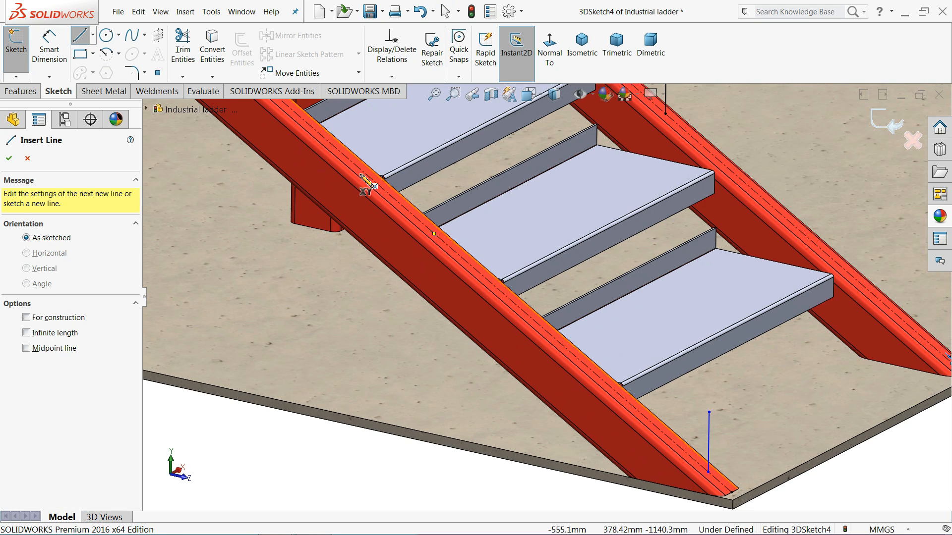
left_click(434, 233)
left_click(434, 140)
right_click(450, 128)
left_click(461, 132)
Sketch a vertical post line from the lower corner of the yellow platform plate where the opposite stringer meets the platform.
scroll(421, 166, "up", 6)
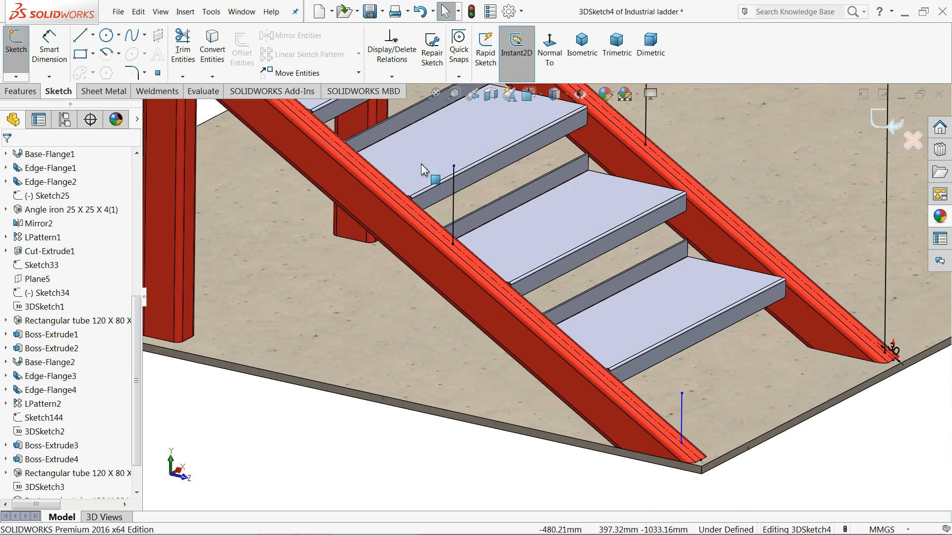
scroll(427, 180, "down", 4)
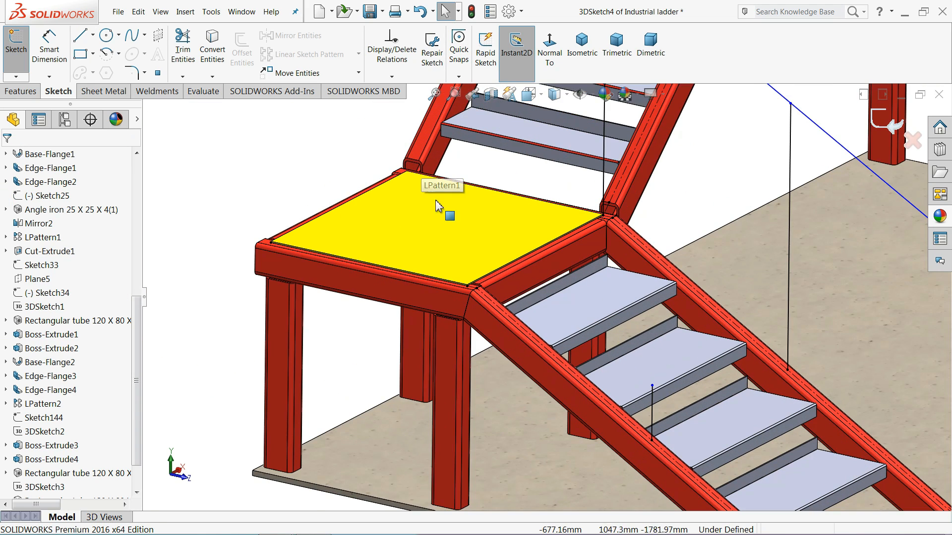
left_click(81, 37)
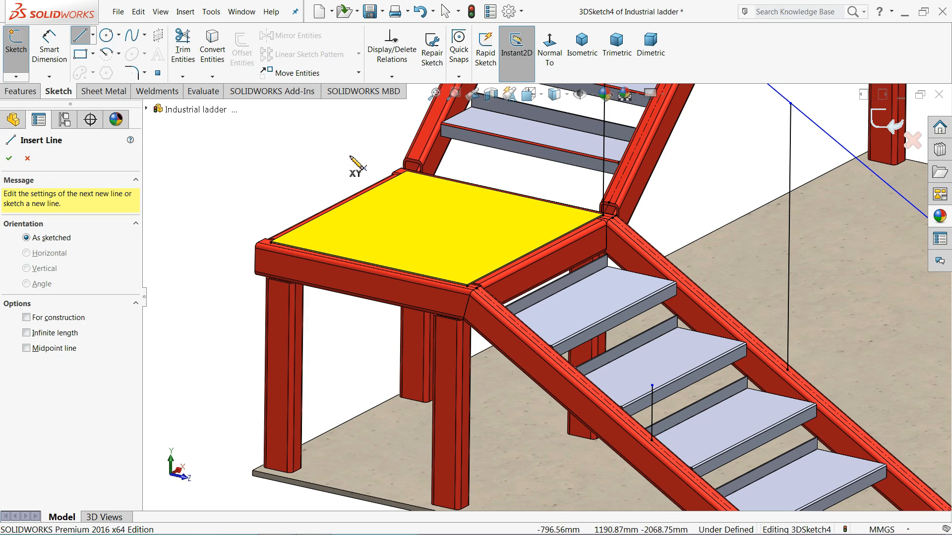
scroll(570, 307, "down", 3)
scroll(346, 250, "down", 4)
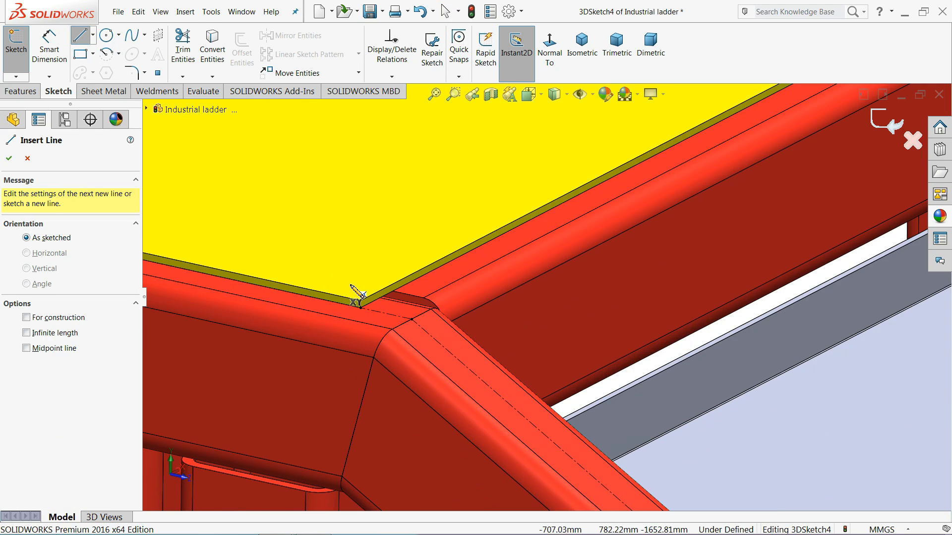
left_click(404, 327)
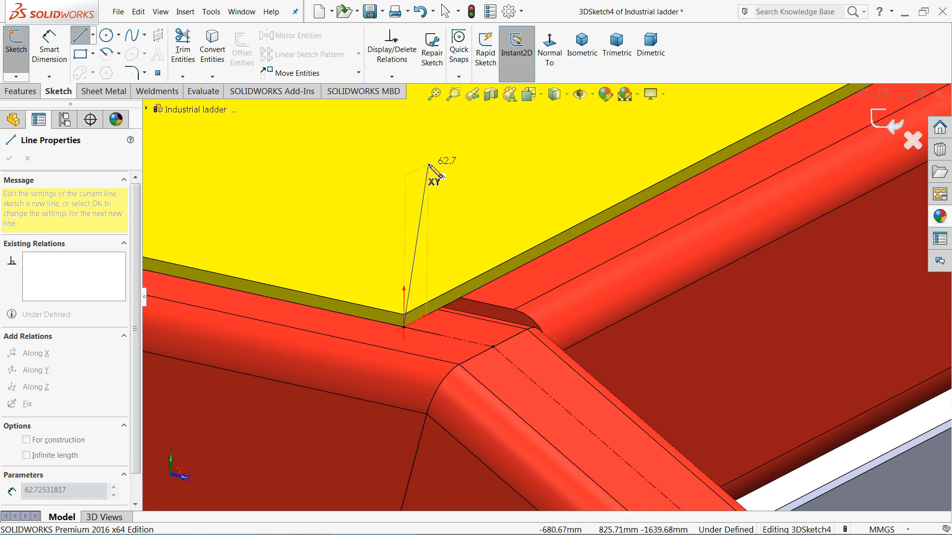
scroll(437, 173, "up", 4)
left_click(520, 130)
right_click(491, 145)
left_click(511, 148)
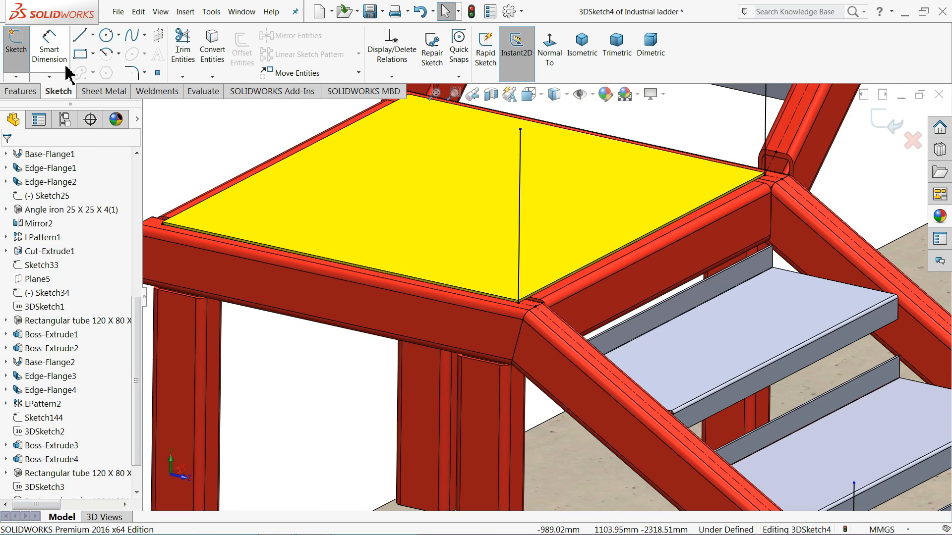
Sketch a vertical post line about 22 mm long from the lower outer corner of the lower platform's yellow plate.
left_click(81, 42)
scroll(346, 259, "down", 6)
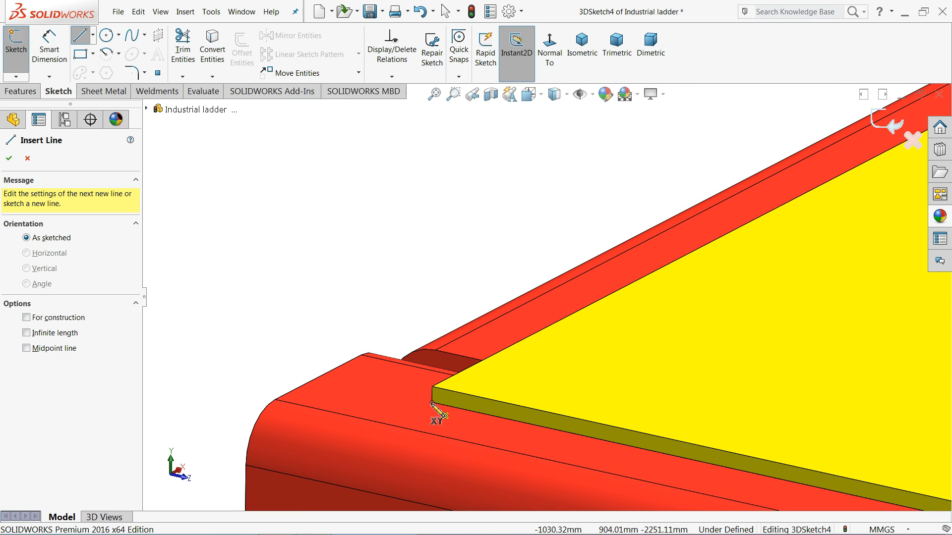
left_click(432, 402)
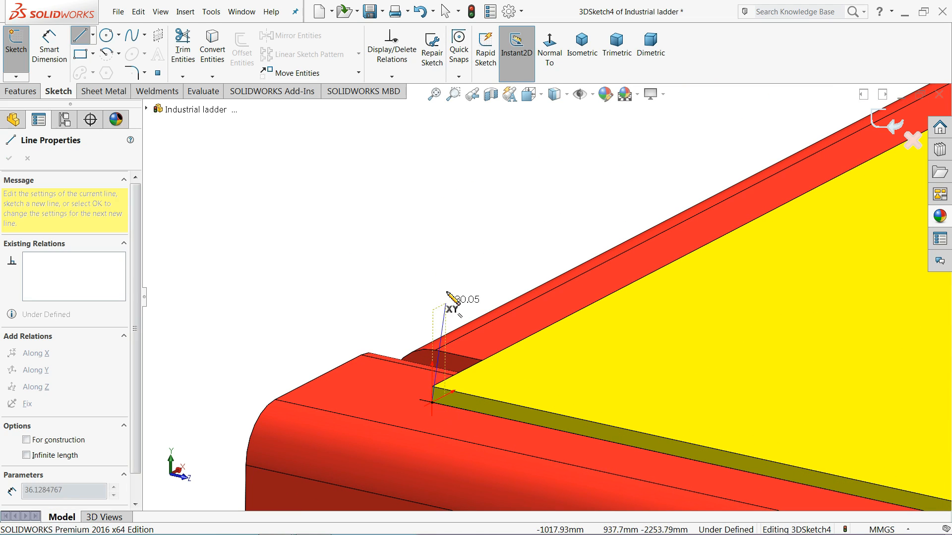
left_click(435, 122)
right_click(473, 143)
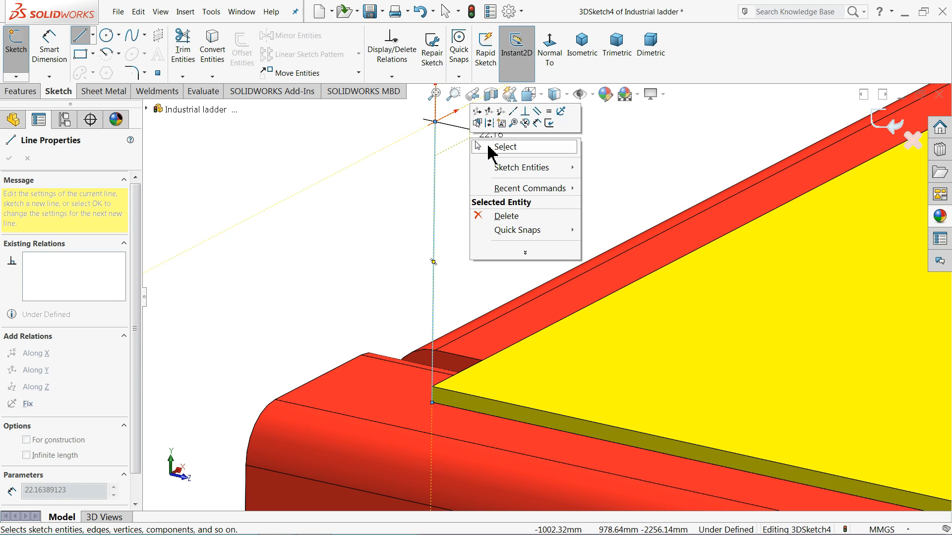
left_click(489, 144)
Make the stringer's foot post and the two post lines on the yellow platform plate's corners equal in length.
scroll(456, 229, "up", 8)
scroll(470, 247, "up", 5)
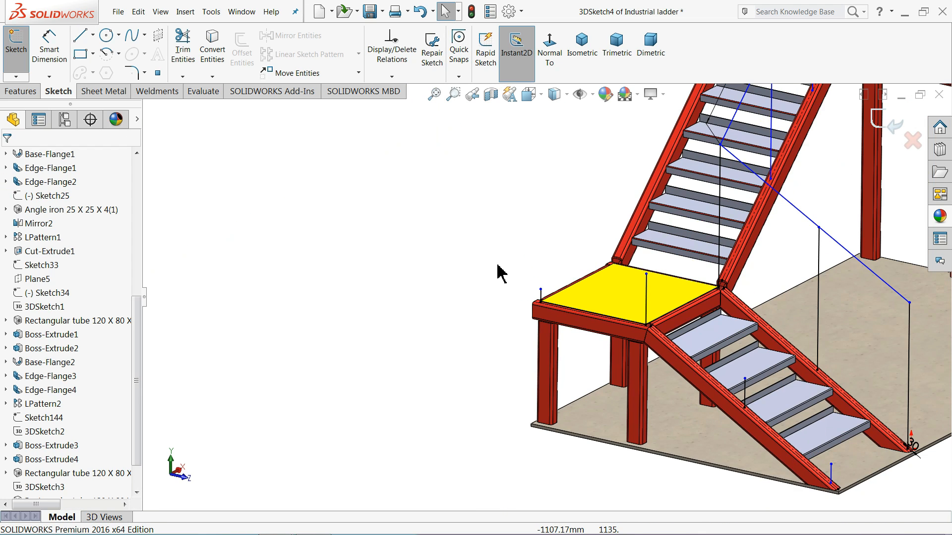
scroll(709, 357, "down", 2)
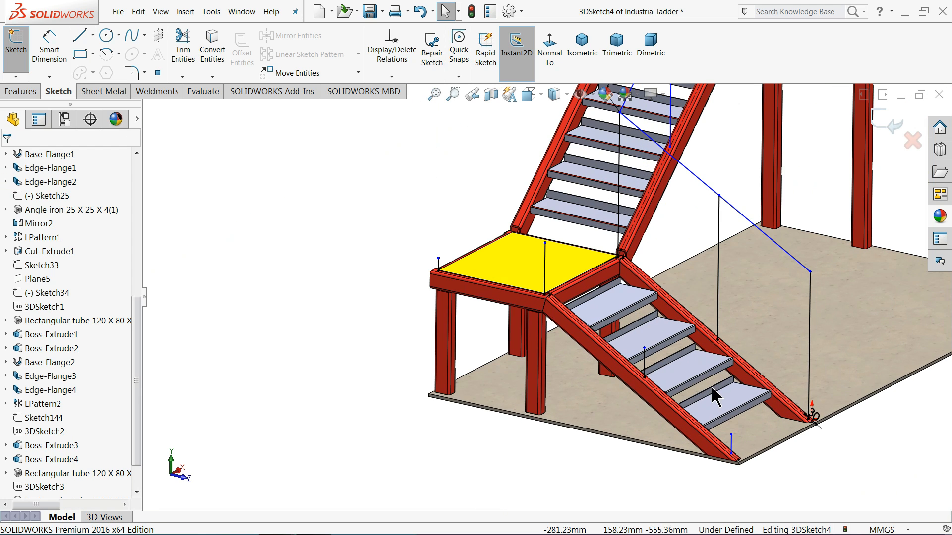
left_click(732, 449)
left_click(546, 262, "ctrl")
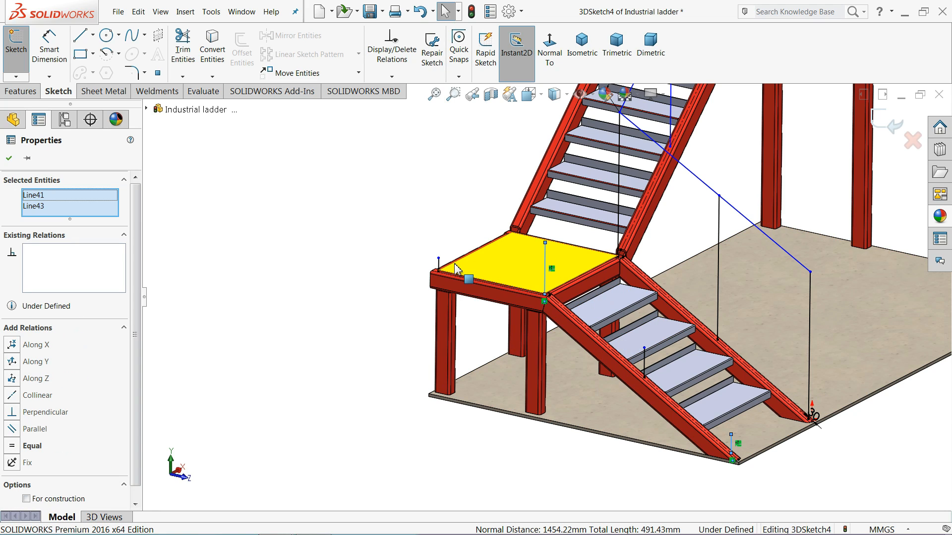
left_click(438, 265, "ctrl")
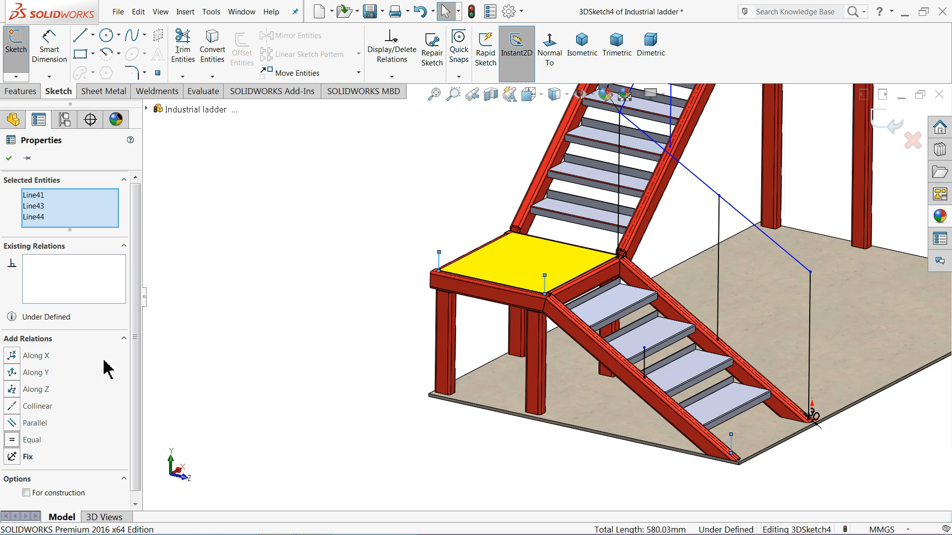
left_click(9, 158)
Dimension the post line at the lower platform's outer corner to a length of 1000 mm.
left_click(50, 50)
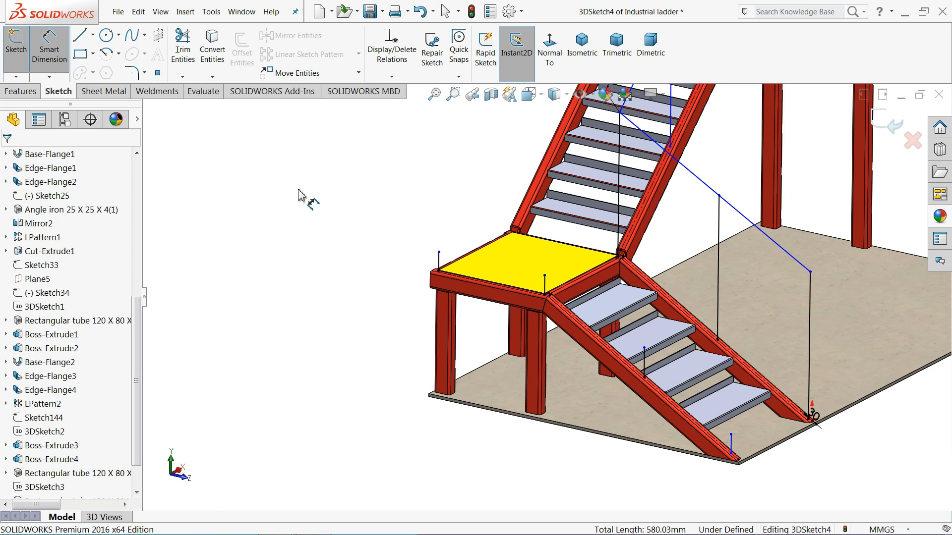
left_click(439, 262)
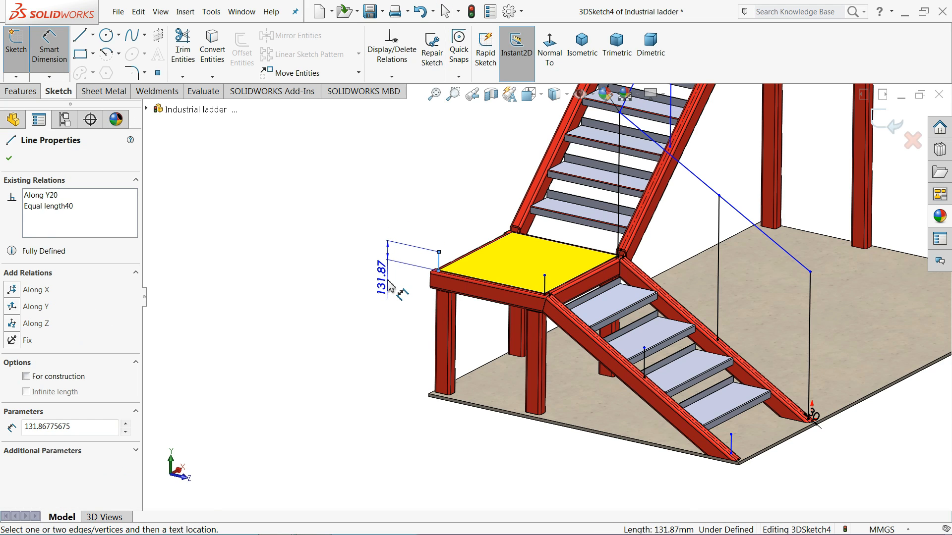
left_click(390, 287)
type("1000")
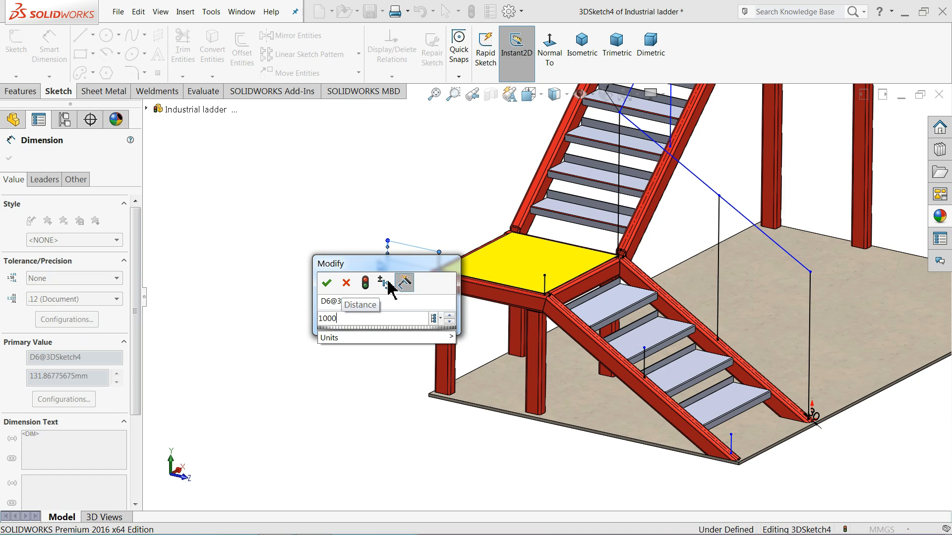
key("Return")
left_click(340, 196)
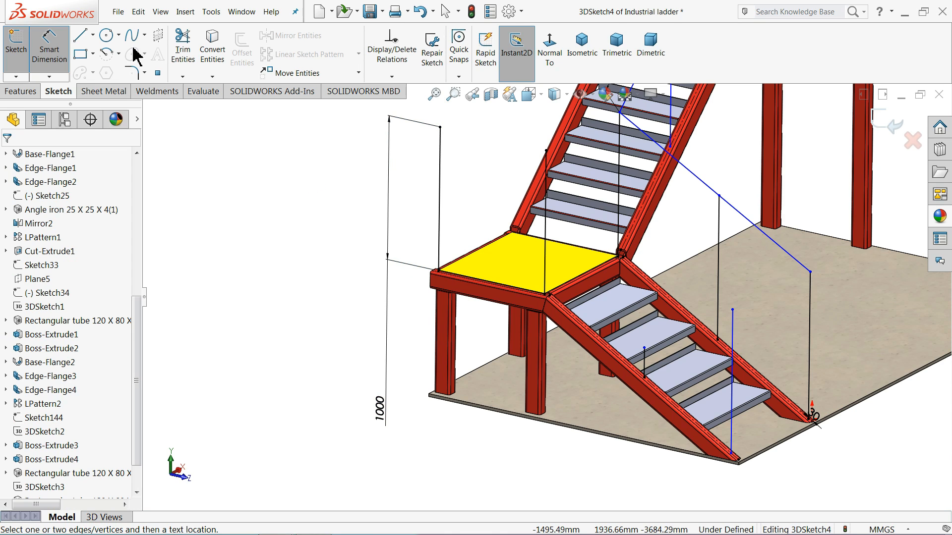
Sketch the top rail lines joining the tops of the two platform posts and sloping down to the foot post's top.
left_click(82, 39)
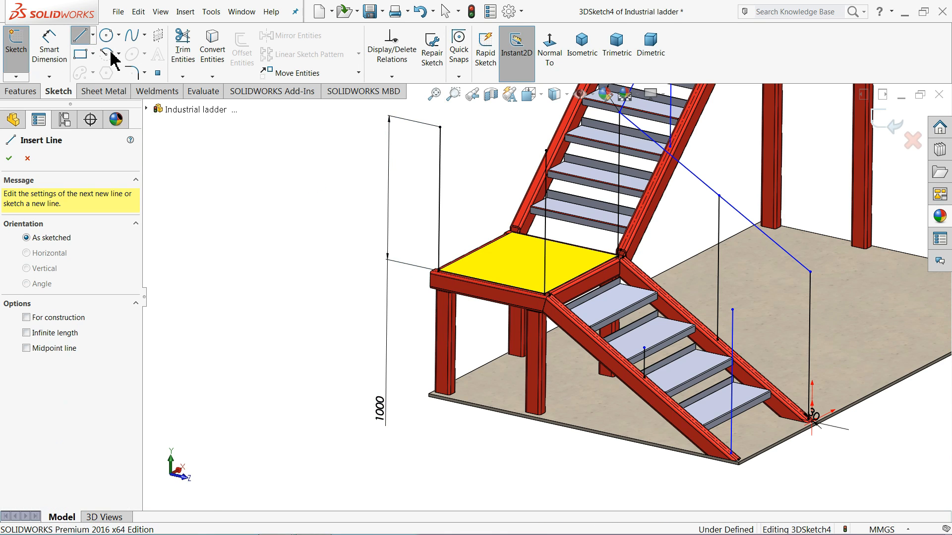
left_click(440, 127)
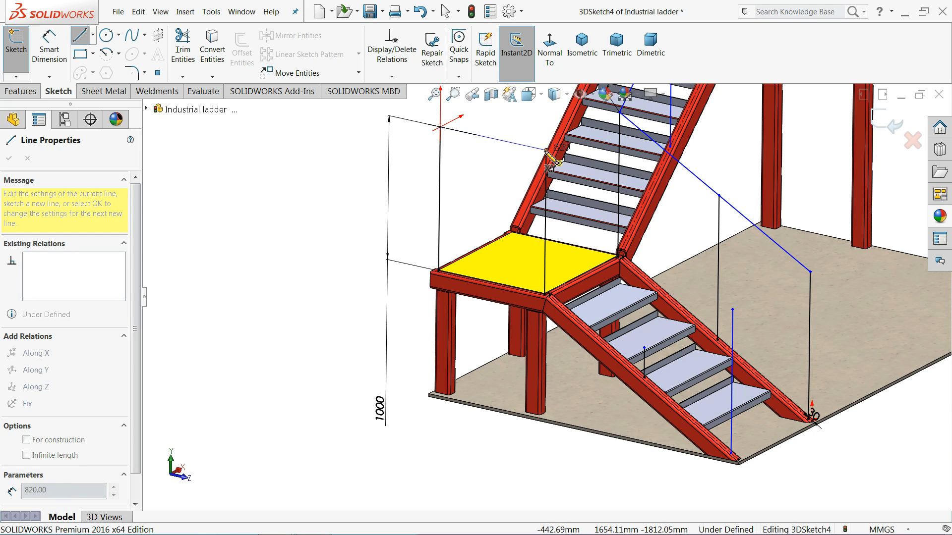
left_click(547, 151)
left_click(733, 311)
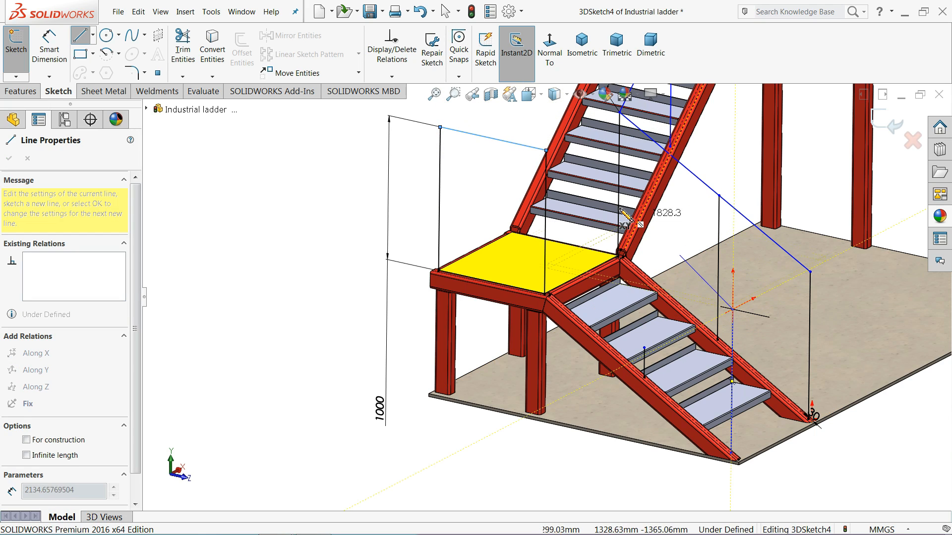
left_click(547, 150)
right_click(500, 128)
left_click(528, 132)
Make the top endpoint of the lower stair's short middle post coincident with the new sloped top line.
middle_click_drag(640, 268, 664, 277)
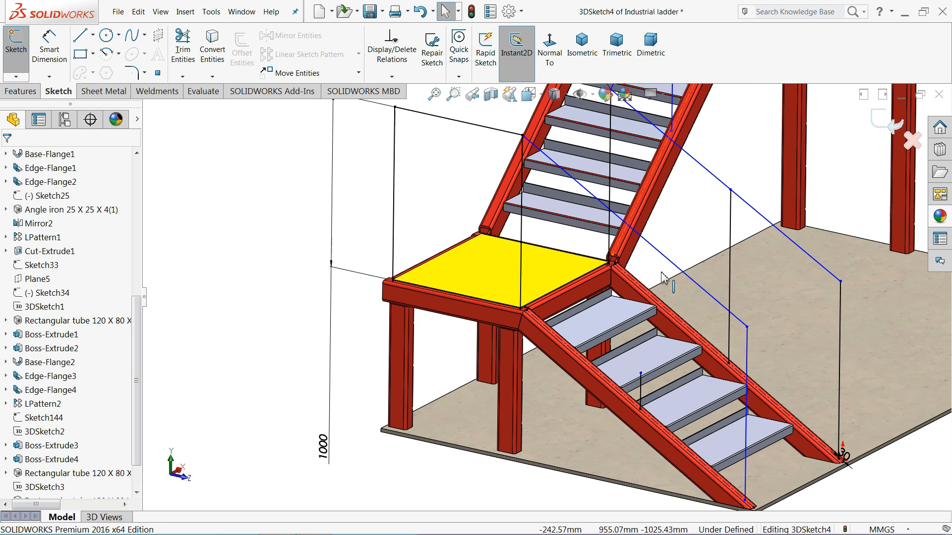
left_click(640, 373)
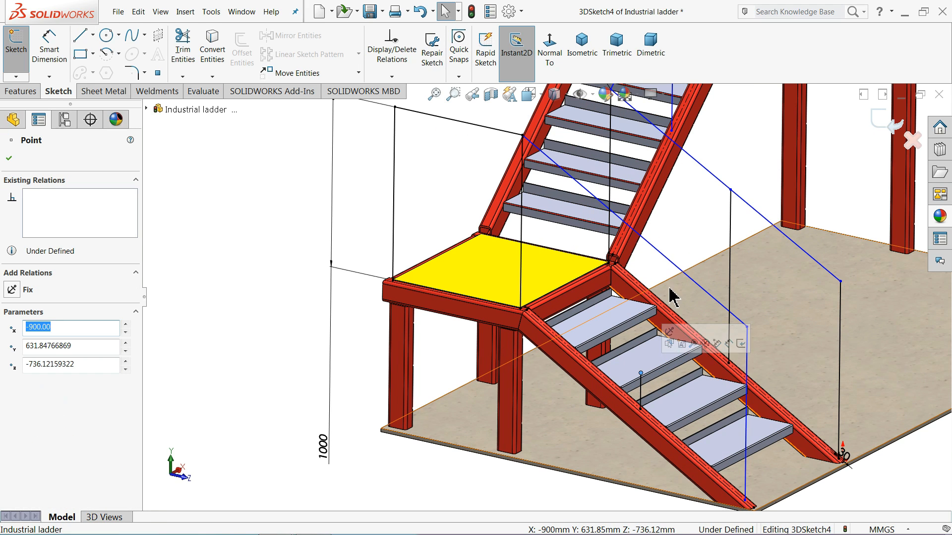
left_click(686, 276, "ctrl")
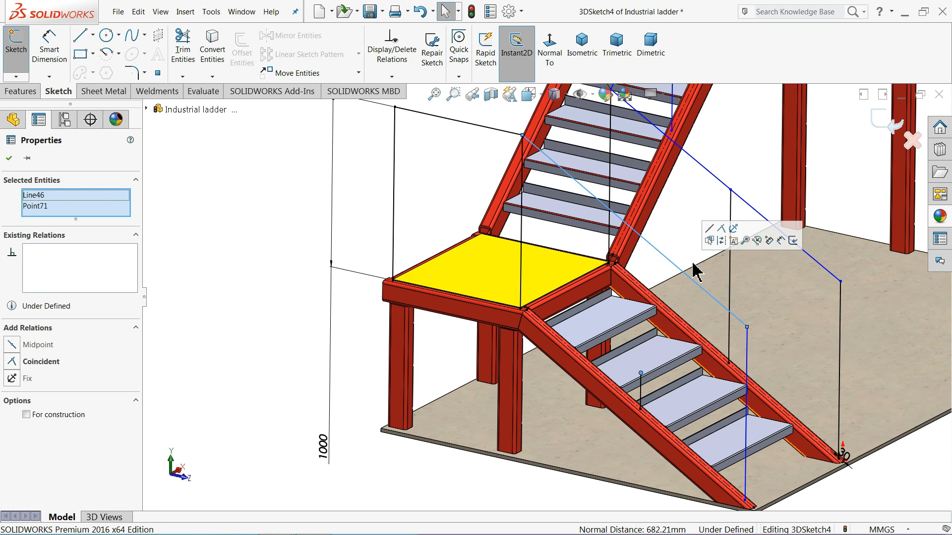
left_click(722, 229)
left_click(304, 202)
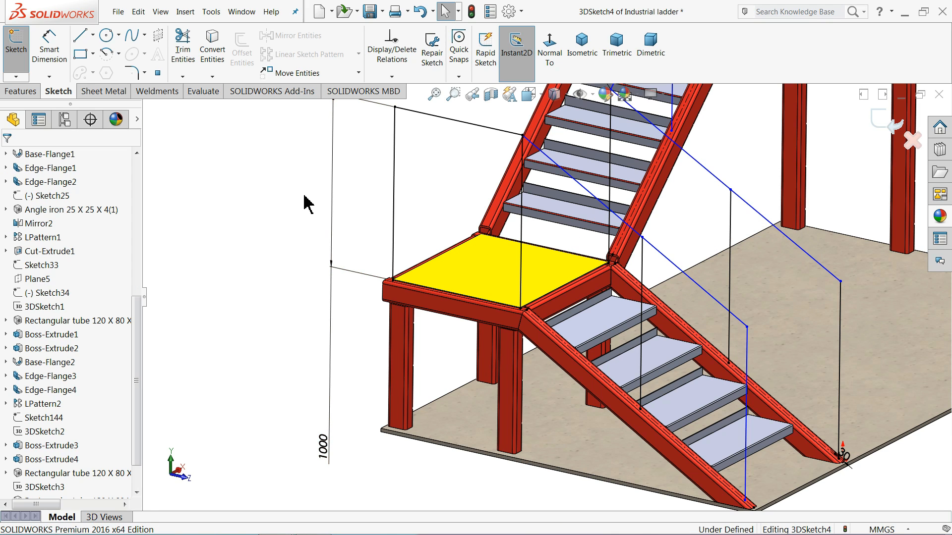
Dimension the opposite stringer's foot post at 30 mm from the lower end of the stringer's centreline.
scroll(483, 264, "up", 5)
left_click(49, 47)
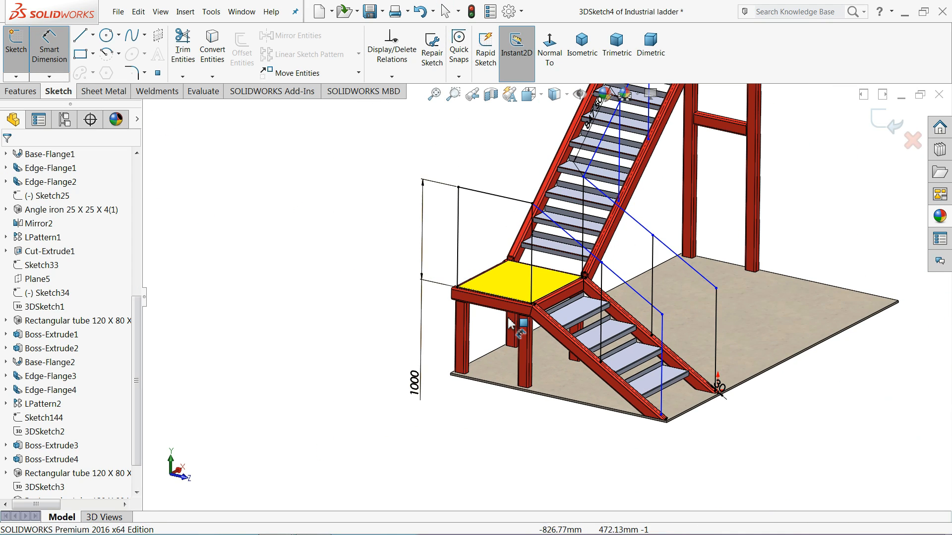
scroll(660, 422, "down", 10)
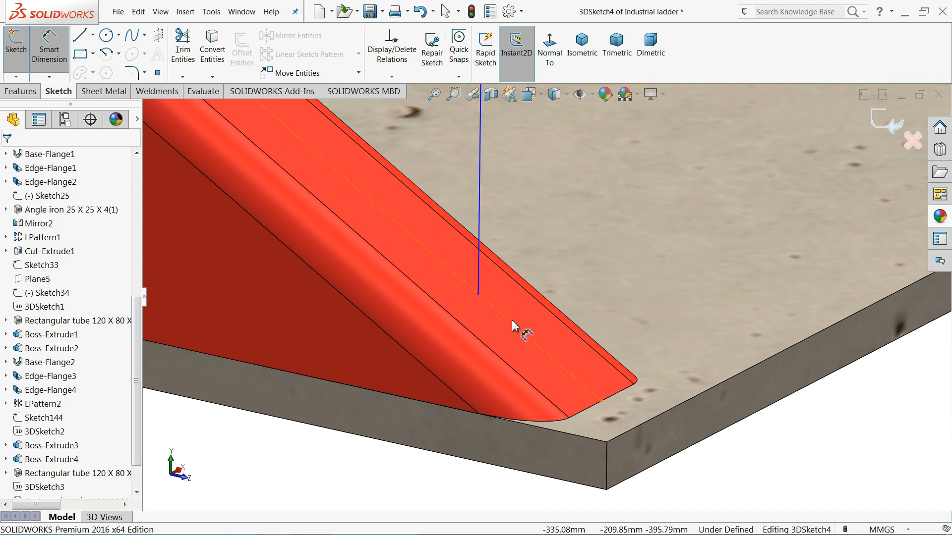
left_click(653, 439)
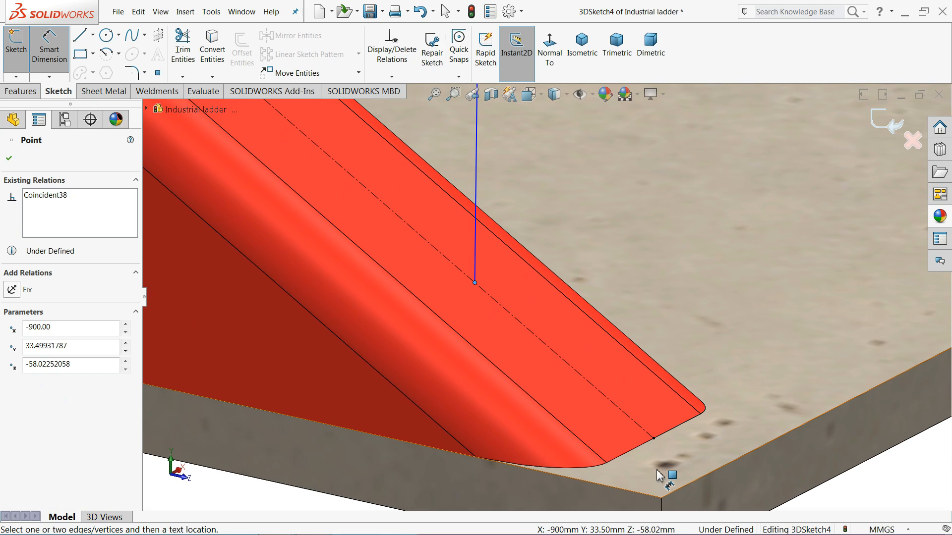
left_click(601, 366)
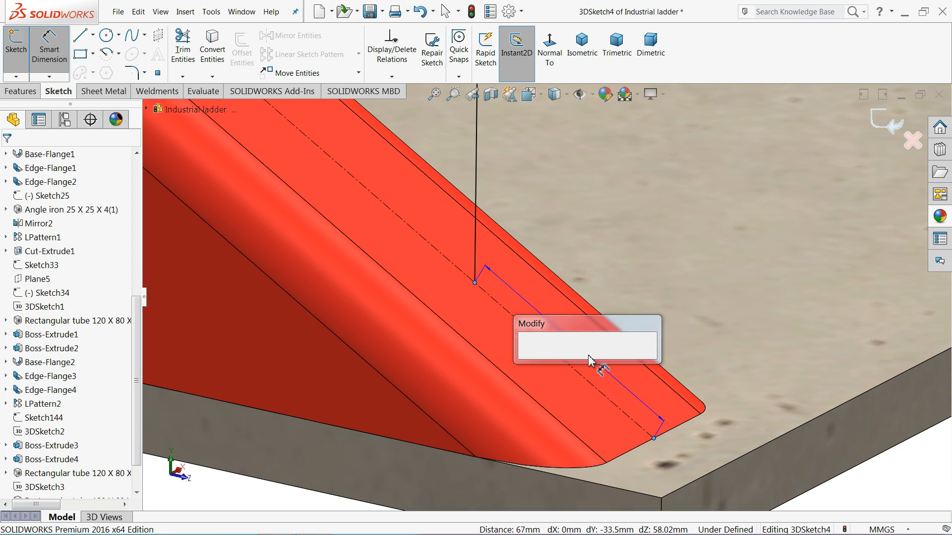
type("30")
key("Return")
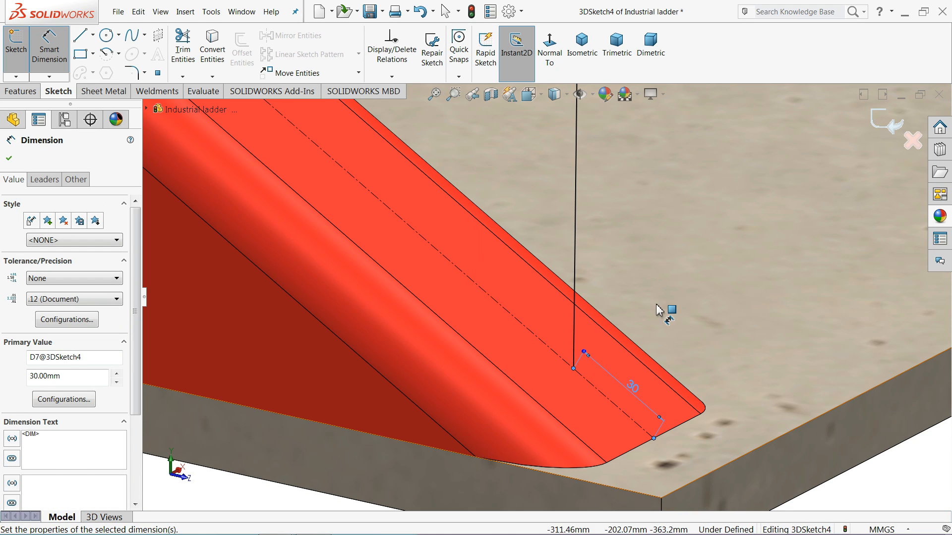
scroll(852, 402, "up", 10)
key("Escape")
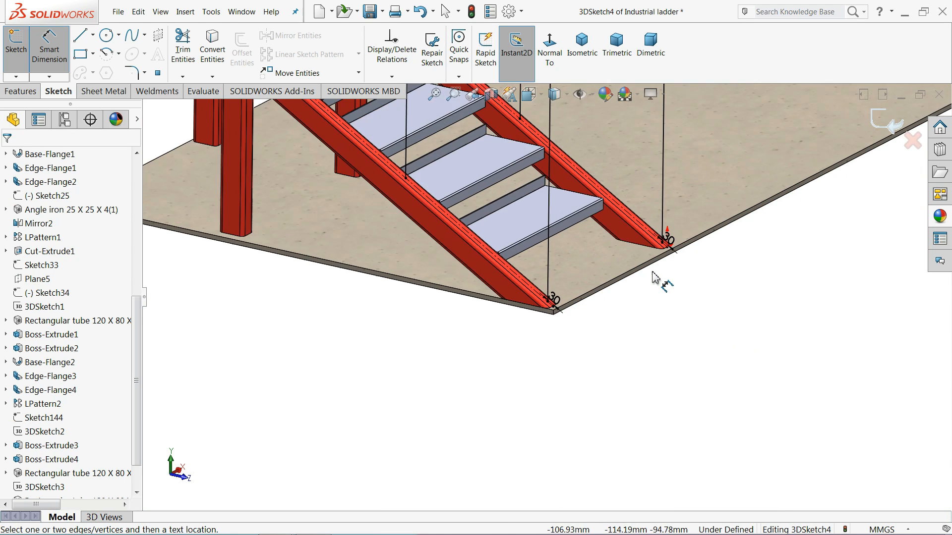
Sketch the mid-rail lines through the midpoints of the outer platform post, the platform corner post and the foot post.
scroll(572, 210, "up", 5)
scroll(549, 214, "down", 3)
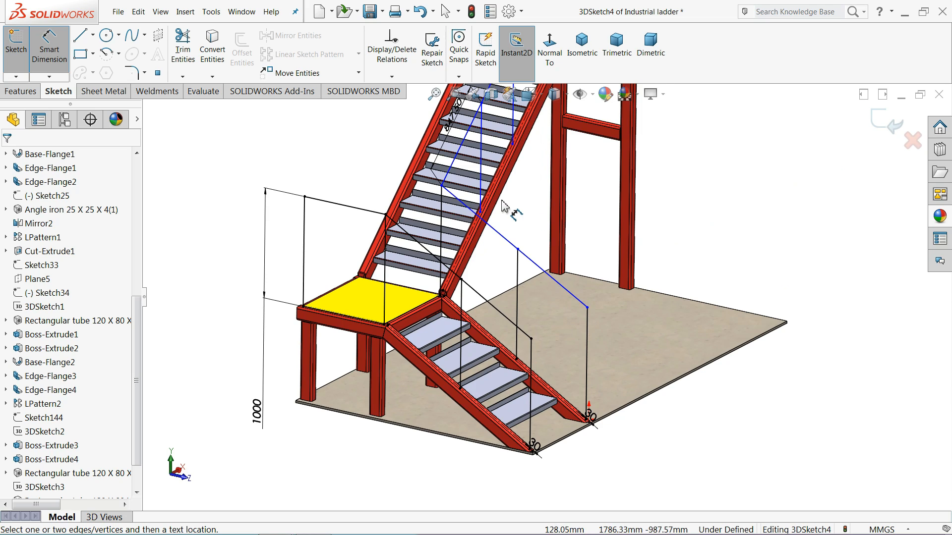
scroll(502, 203, "down", 2)
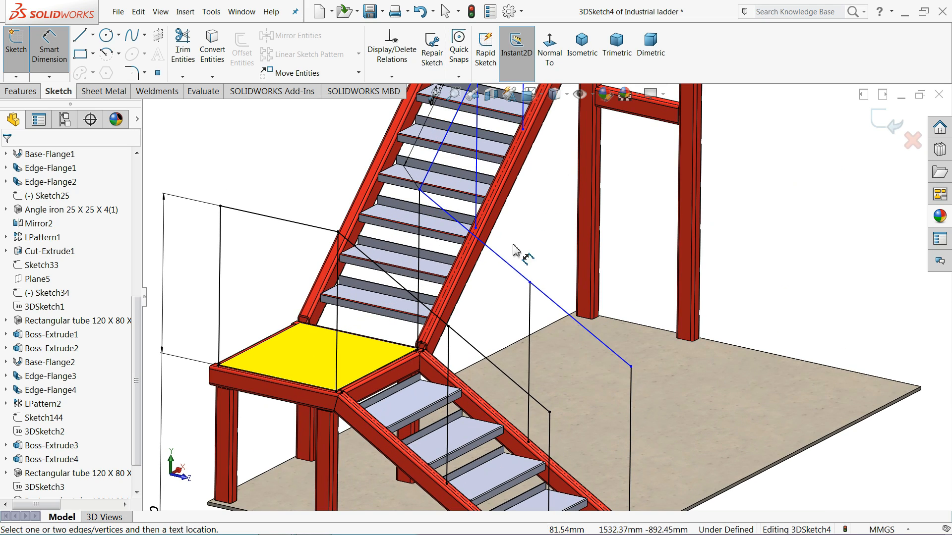
left_click(81, 36)
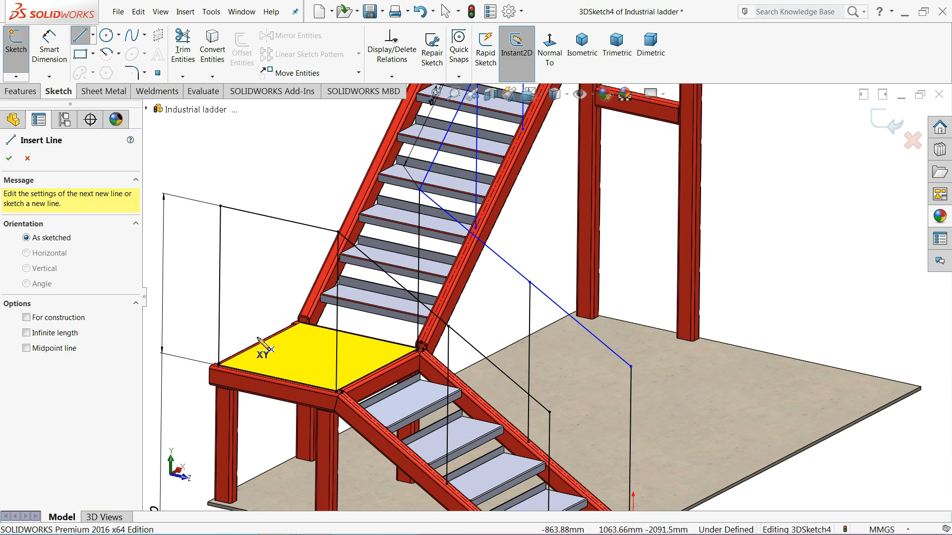
left_click(219, 285)
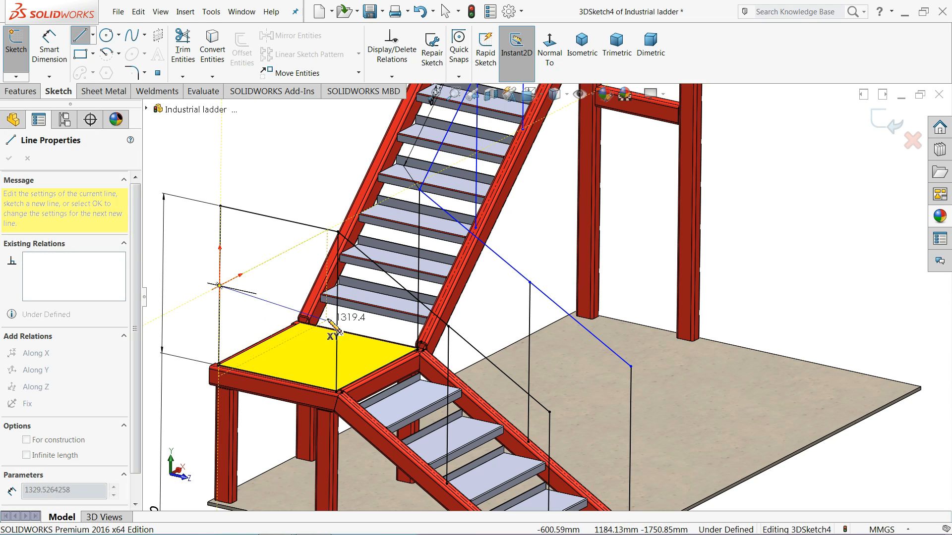
left_click(337, 312)
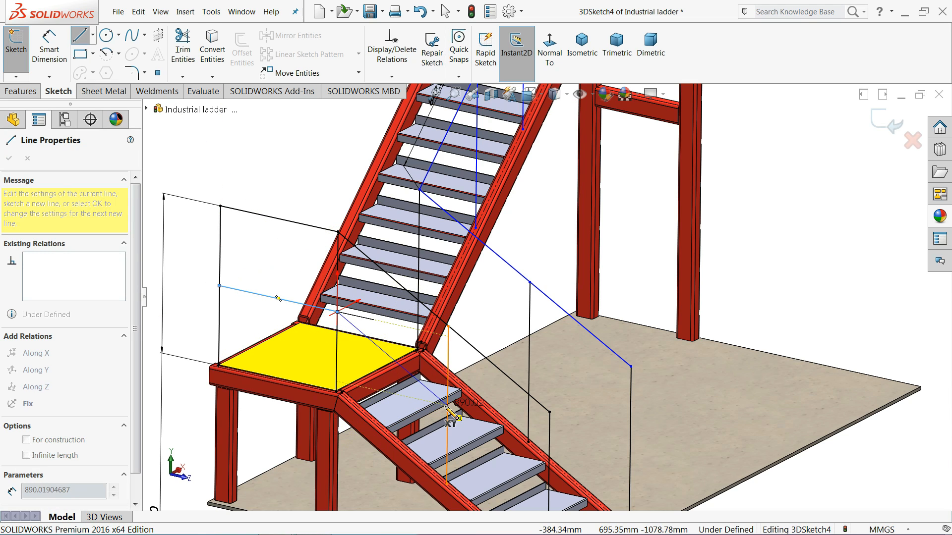
scroll(454, 415, "up", 3)
scroll(503, 412, "down", 8)
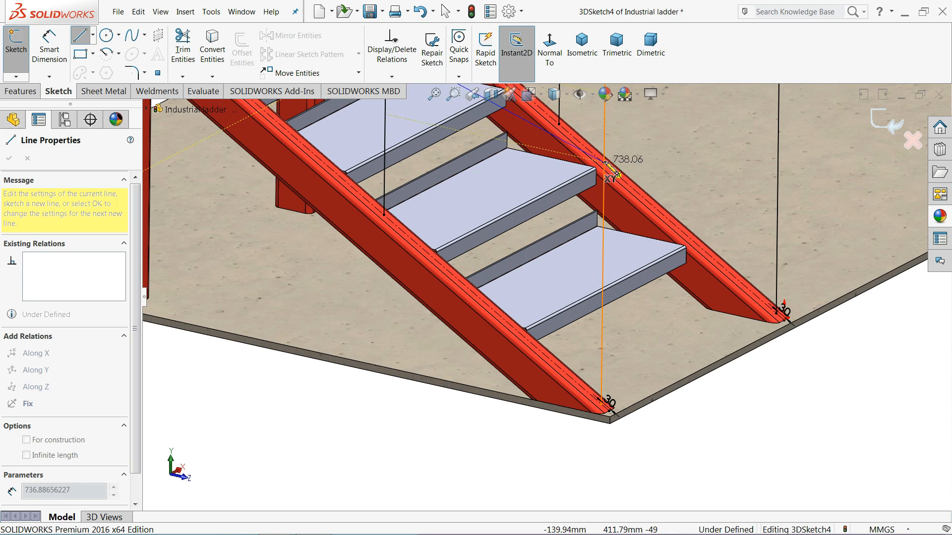
left_click(603, 231)
right_click(746, 376)
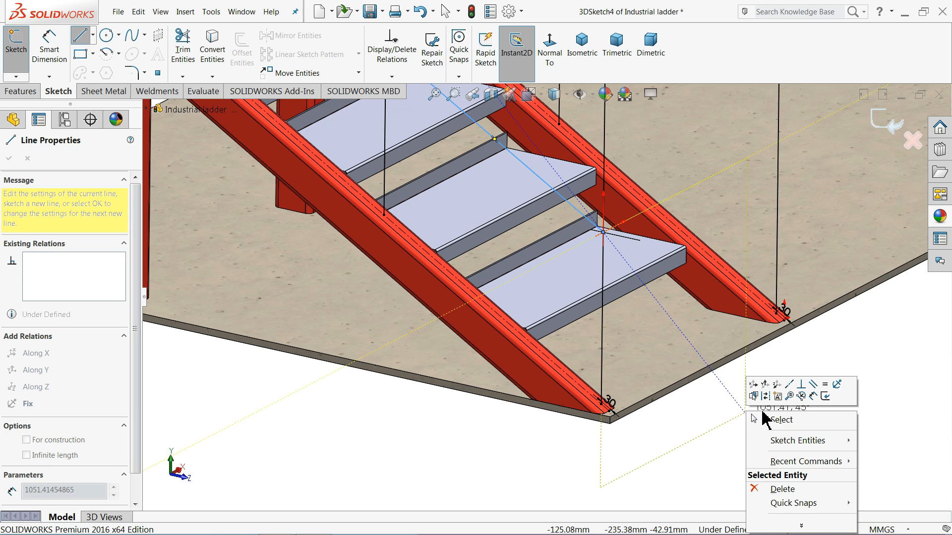
left_click(768, 419)
Examine the railing sketch along the whole ladder and dismiss the unsaved-document notification.
scroll(730, 355, "up", 7)
scroll(638, 248, "up", 3)
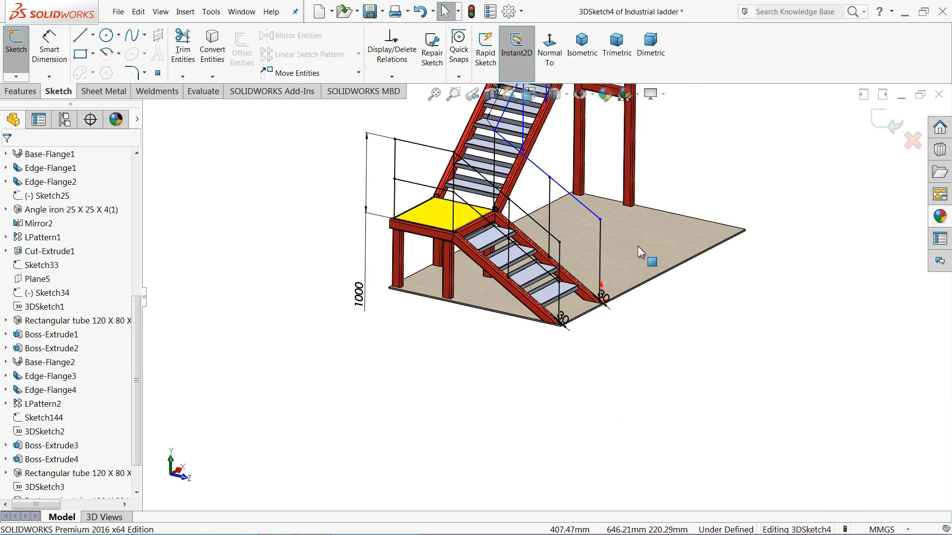
scroll(547, 202, "down", 10)
scroll(531, 327, "up", 5)
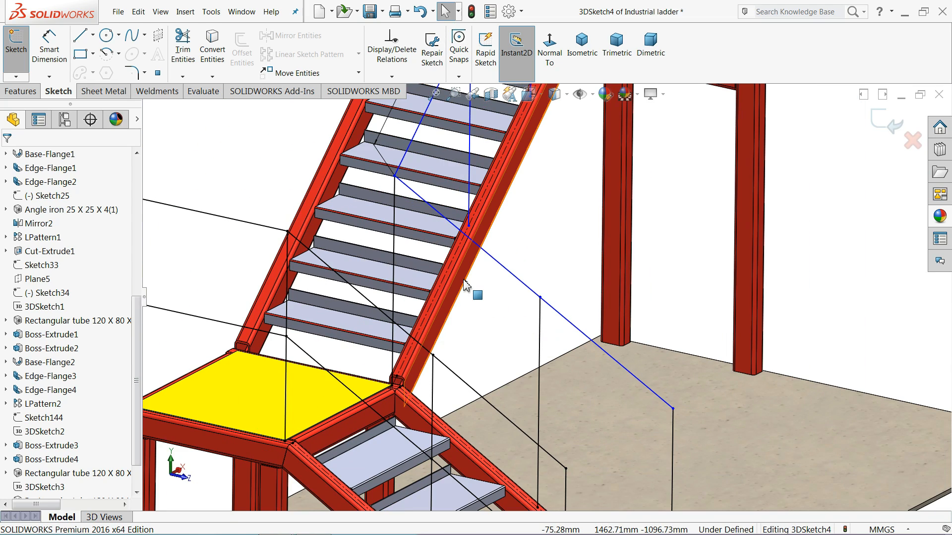
scroll(473, 294, "up", 4)
middle_click_drag(472, 292, 414, 304)
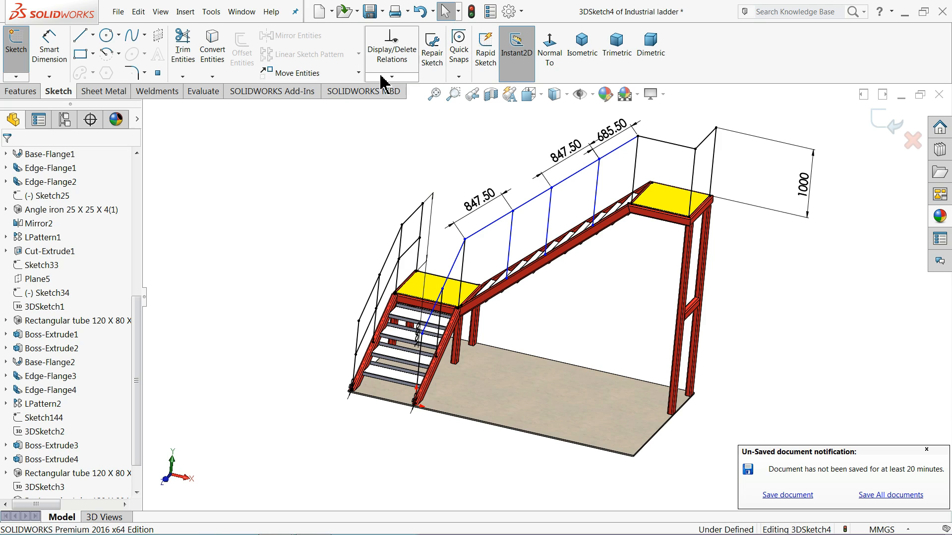
left_click(926, 450)
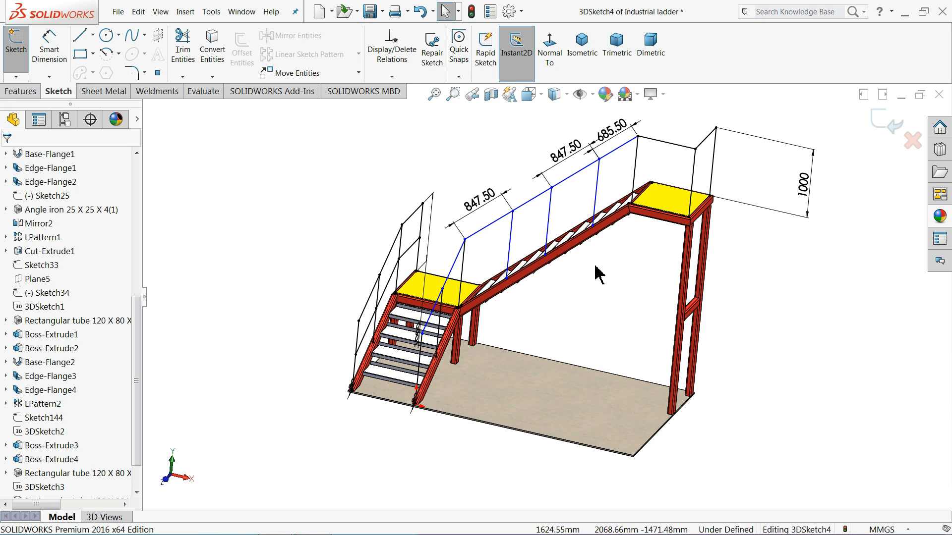
Sketch connected mid-rail lines through the midpoints of the three upper platform posts, ending at the post at the stair head.
left_click(81, 37)
scroll(720, 207, "down", 5)
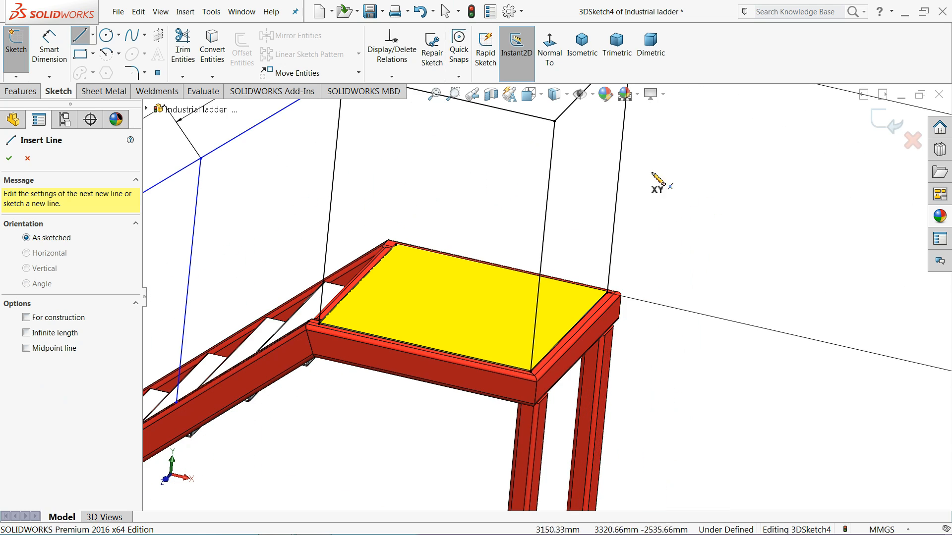
left_click(618, 167)
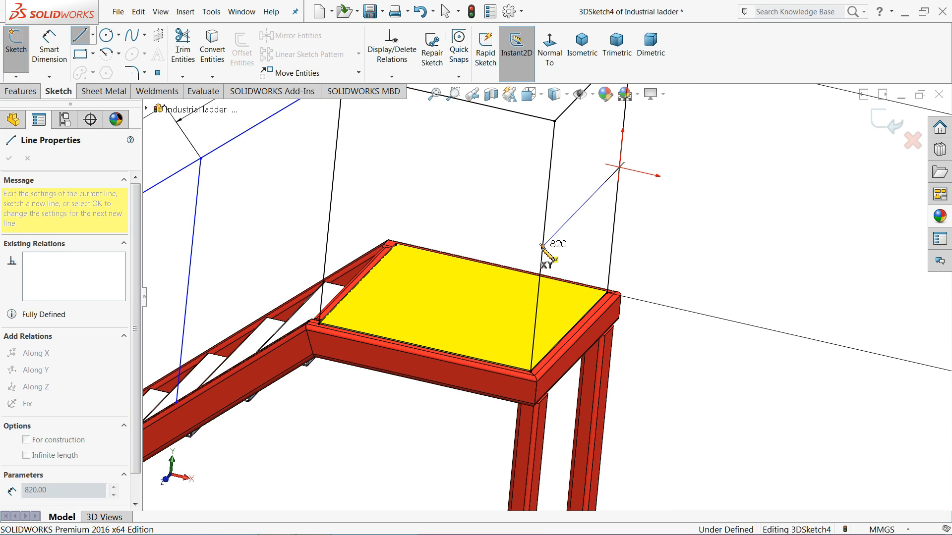
left_click(542, 246)
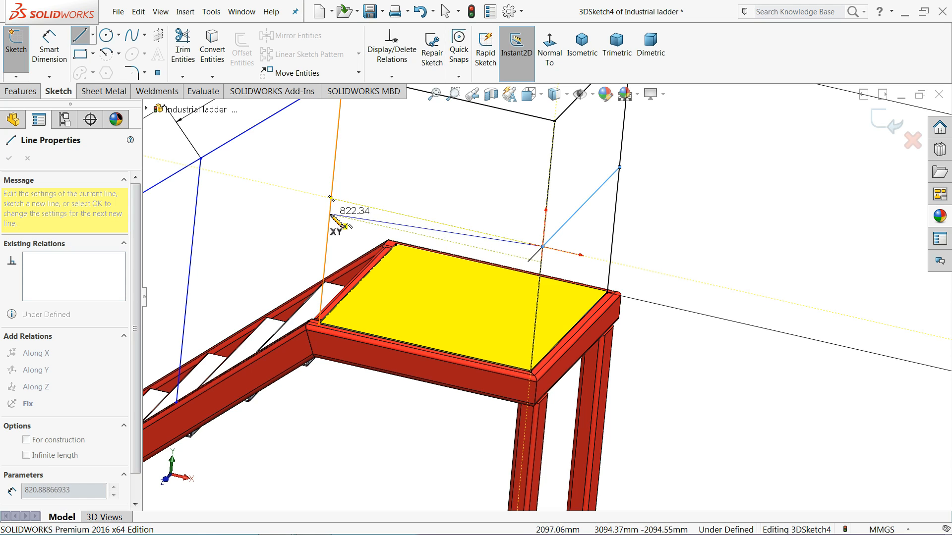
left_click(331, 198)
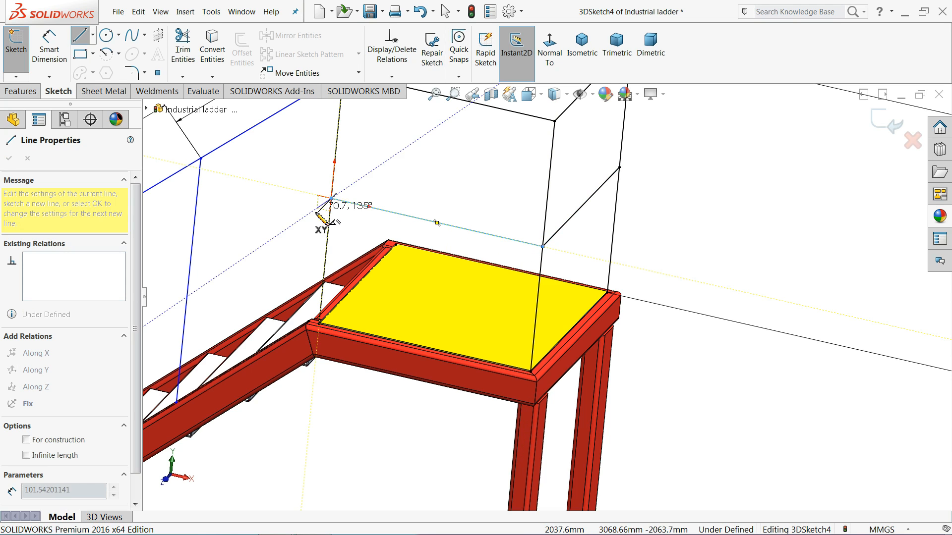
Continue the mid-rail line down the upper stair through the midpoints of its three intermediate posts.
left_click(189, 281)
scroll(192, 280, "up", 4)
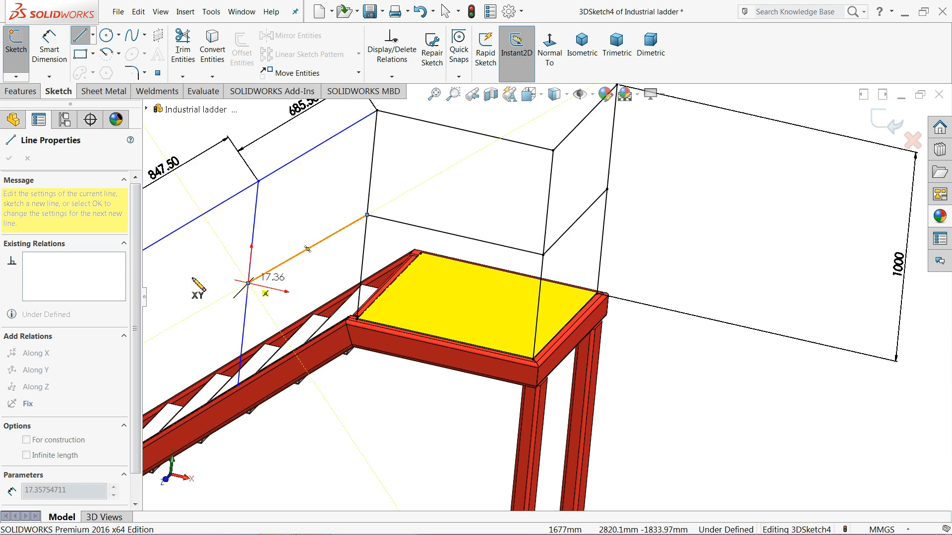
scroll(303, 339, "down", 3)
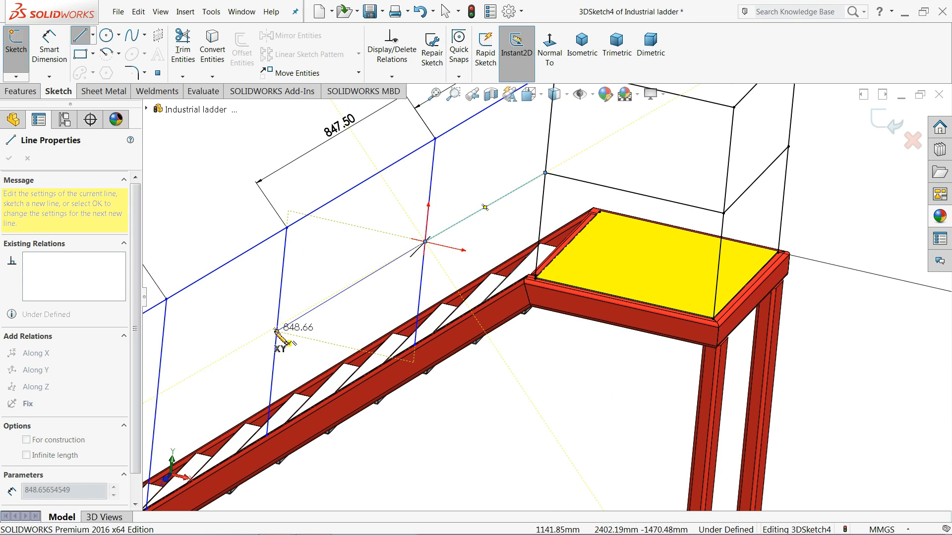
scroll(258, 369, "up", 2)
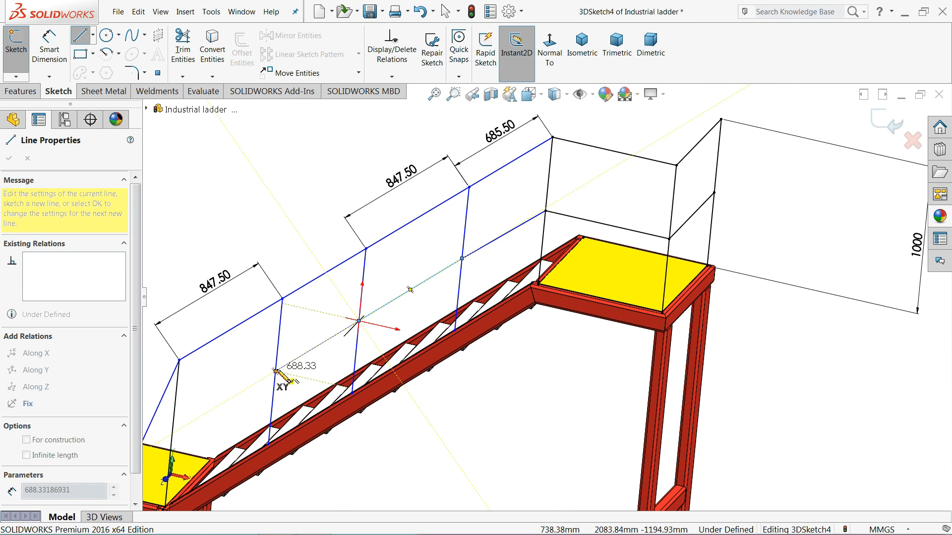
left_click(276, 371)
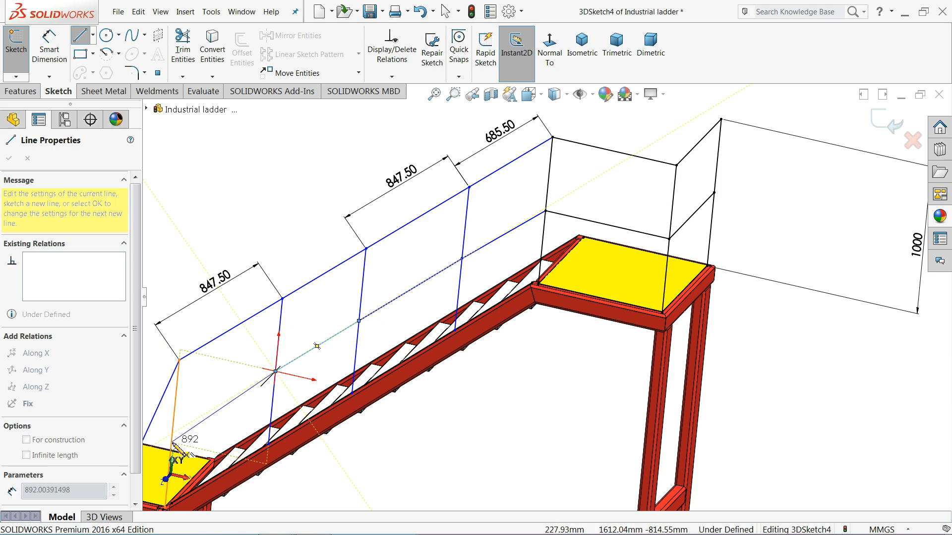
Continue the mid-rail through the midpoints of the lower platform's corner post and the lower stair's middle and foot posts, and end the line.
scroll(172, 434, "up", 5)
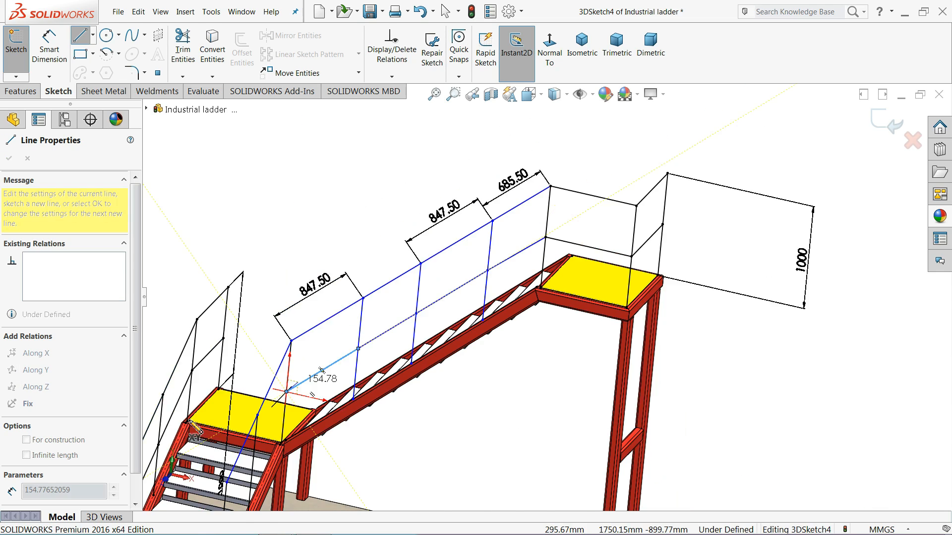
middle_click_drag(172, 434, 233, 362)
scroll(382, 367, "down", 6)
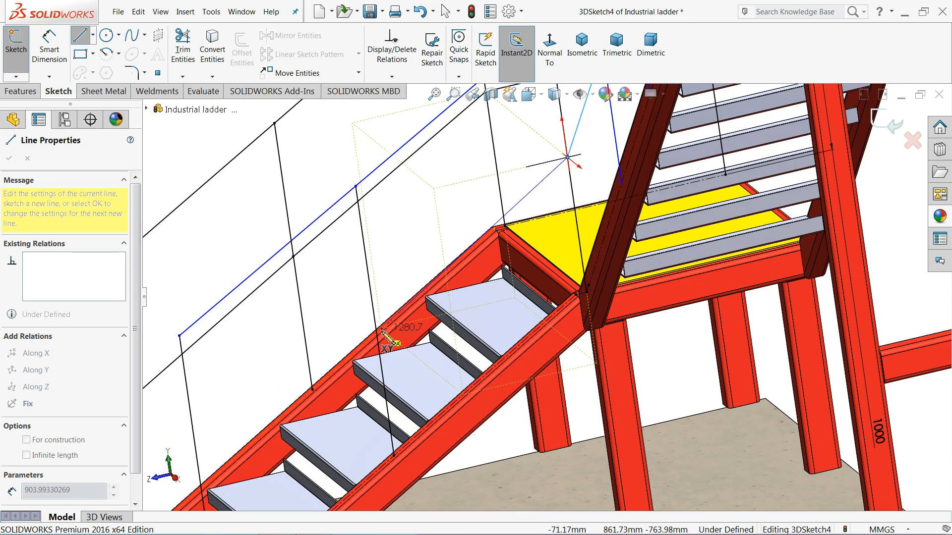
left_click(379, 324)
scroll(310, 379, "up", 3)
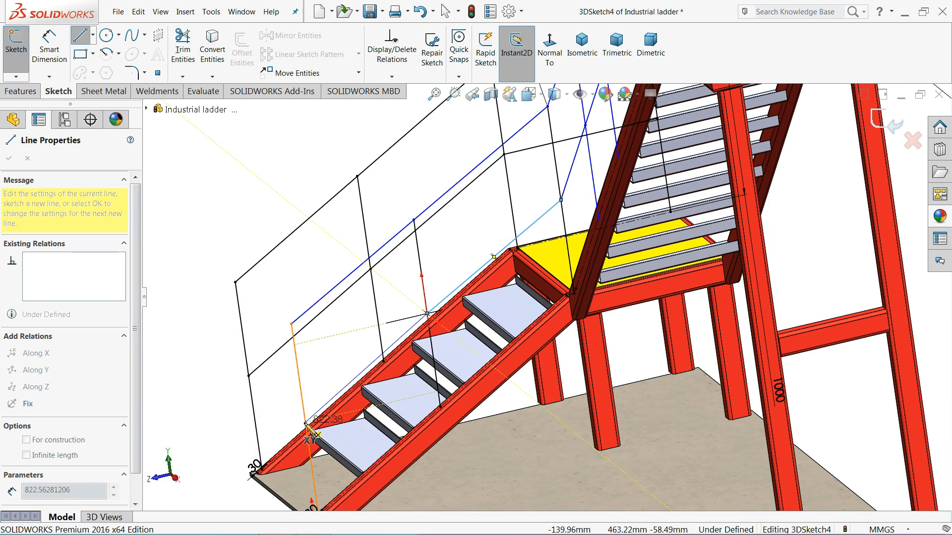
right_click(228, 345)
left_click(237, 399)
Examine the complete railing sketch along both stairs and both platforms.
key("f")
middle_click_drag(353, 353, 474, 362)
scroll(476, 360, "up", 3)
scroll(589, 217, "down", 3)
scroll(545, 308, "up", 2)
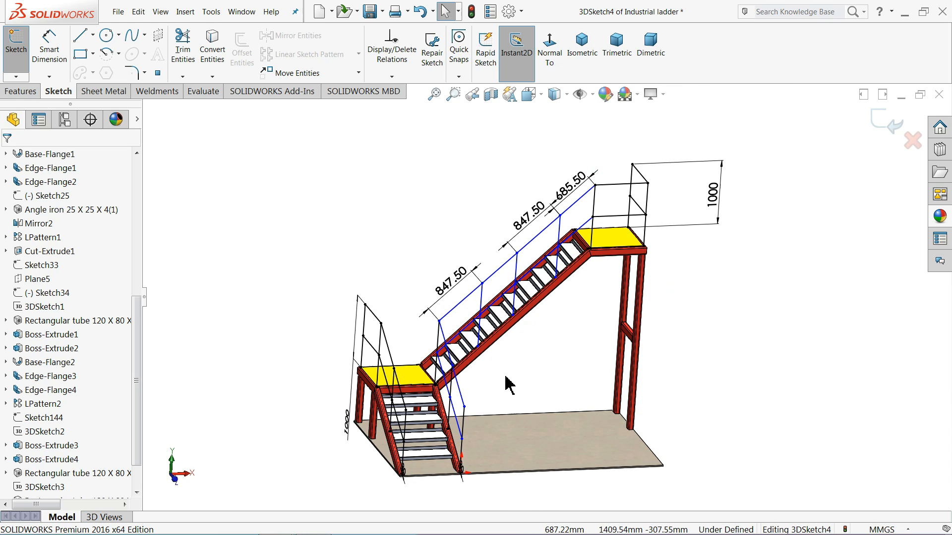
scroll(507, 391, "down", 2)
scroll(528, 357, "down", 1)
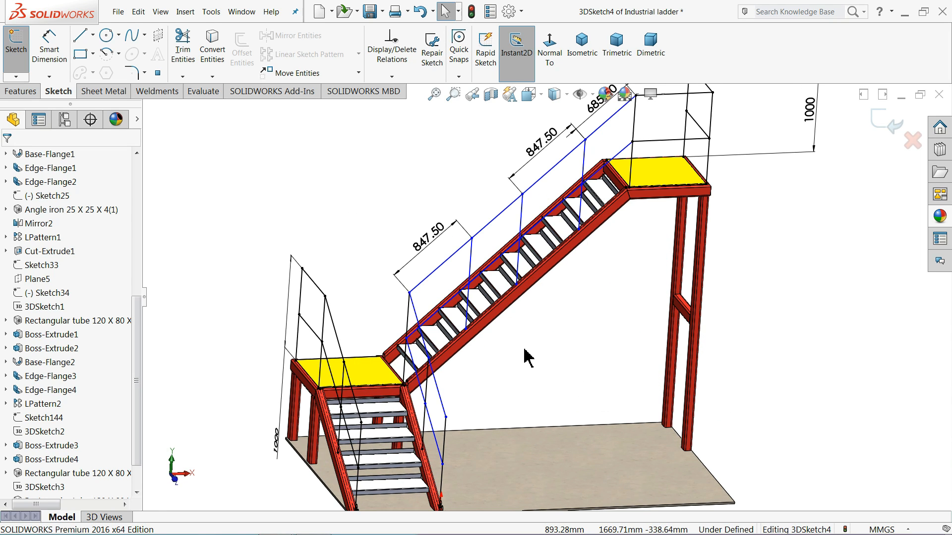
scroll(552, 276, "up", 1)
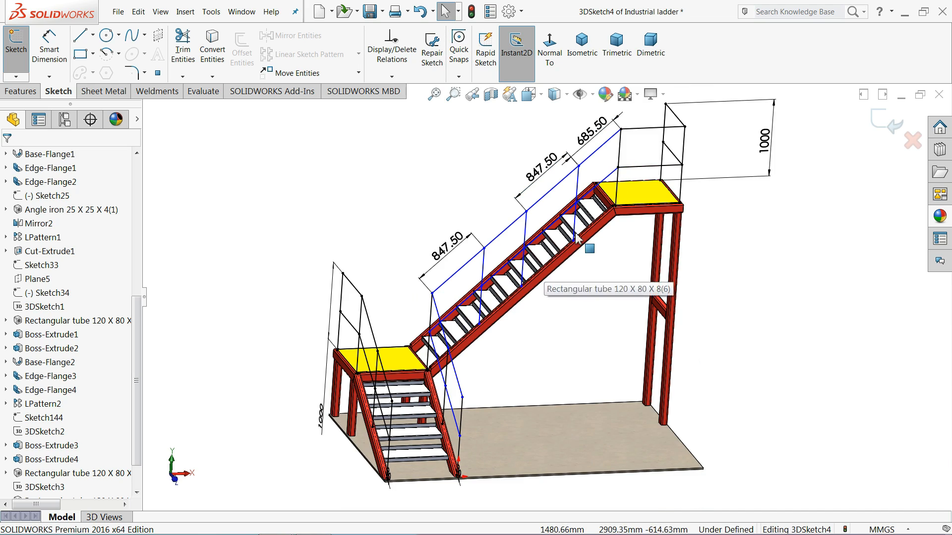
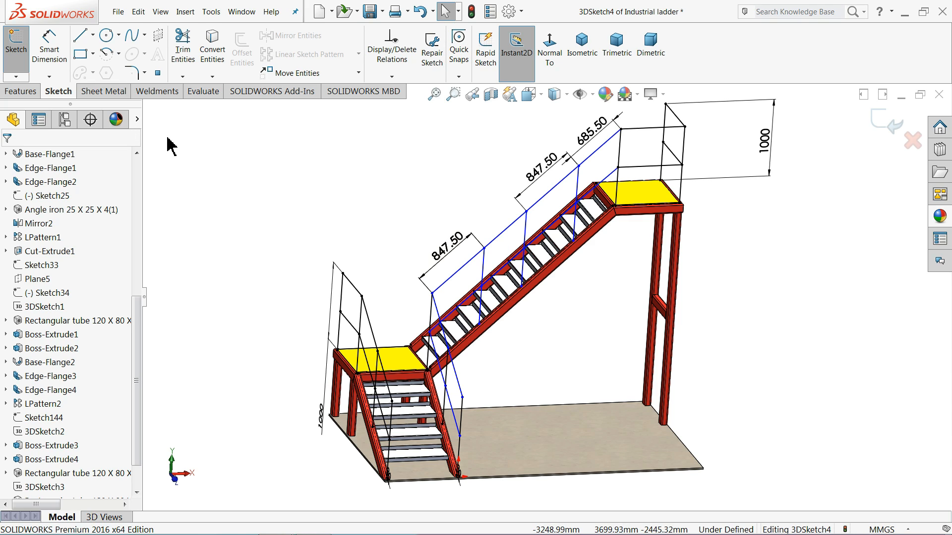
Exit the 3D sketch and set up a structural member with the ansi inch standard, pipe type and 1.5 sch 40 size.
left_click(878, 127)
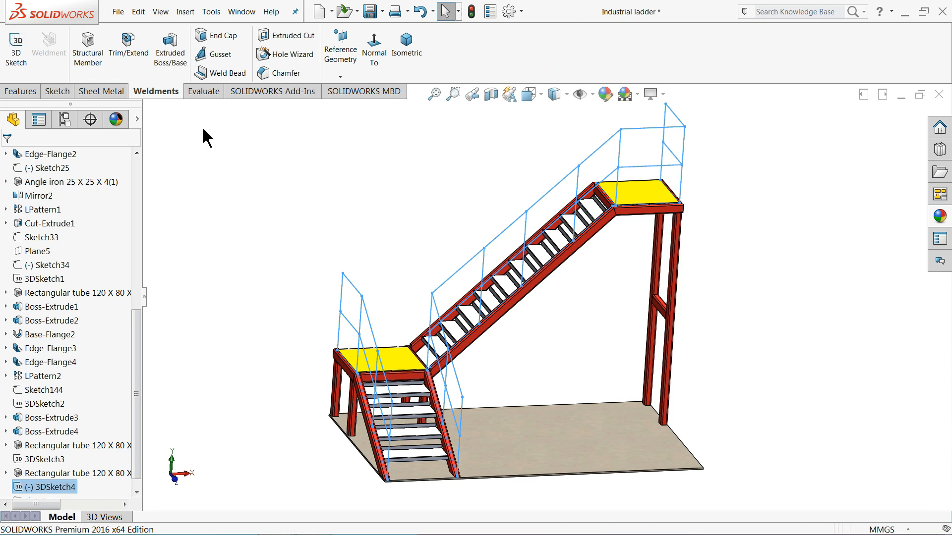
left_click(87, 52)
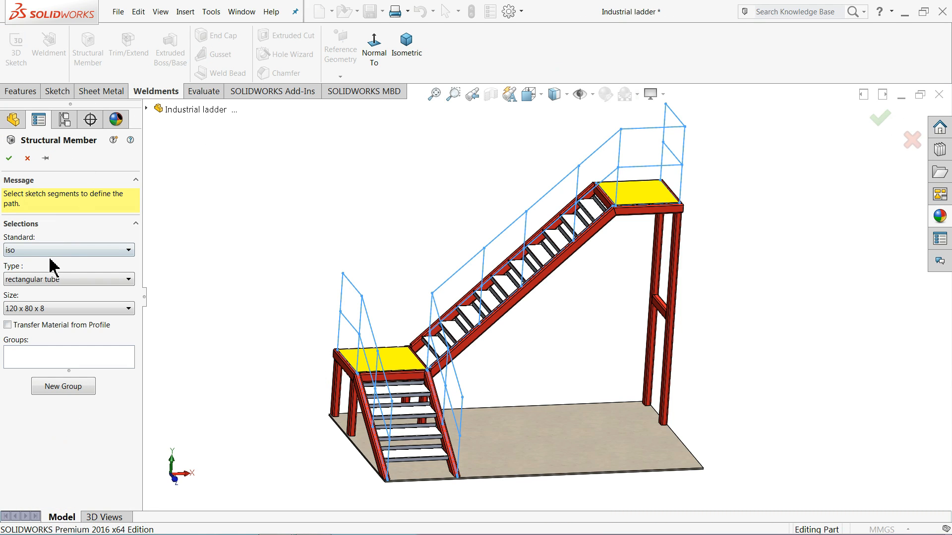
left_click(43, 251)
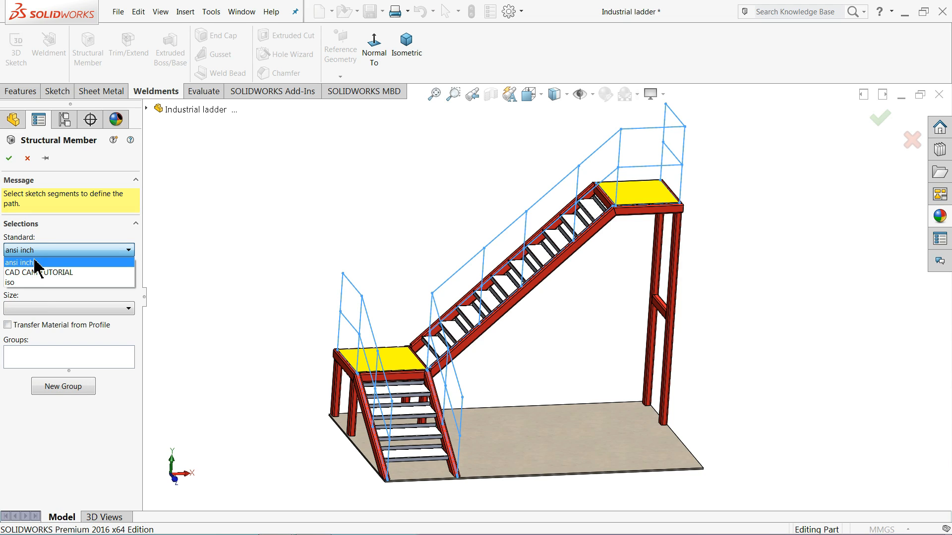
left_click(36, 262)
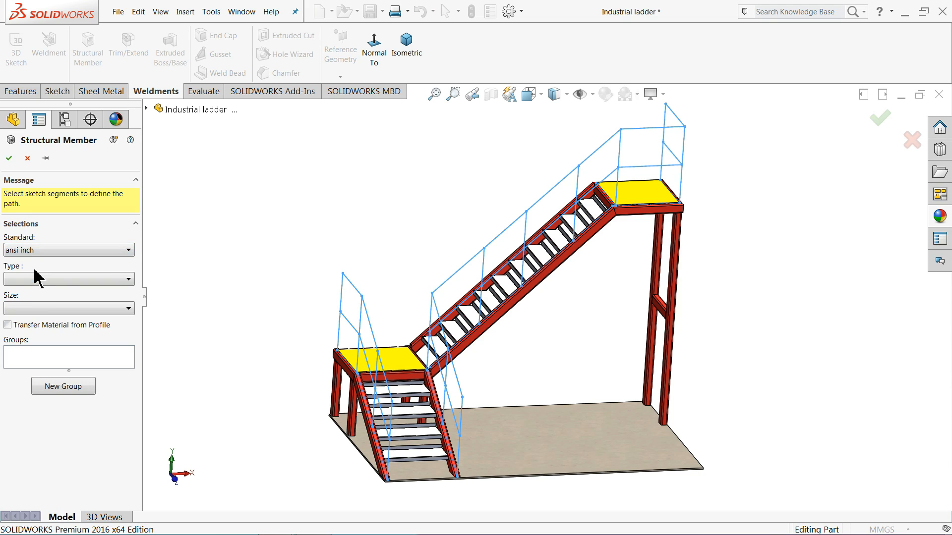
left_click(25, 280)
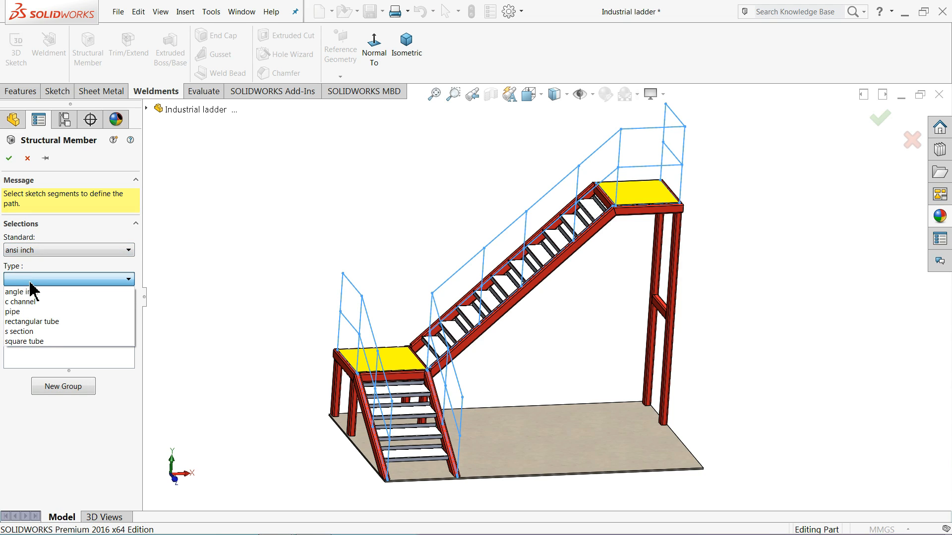
left_click(28, 312)
left_click(37, 311)
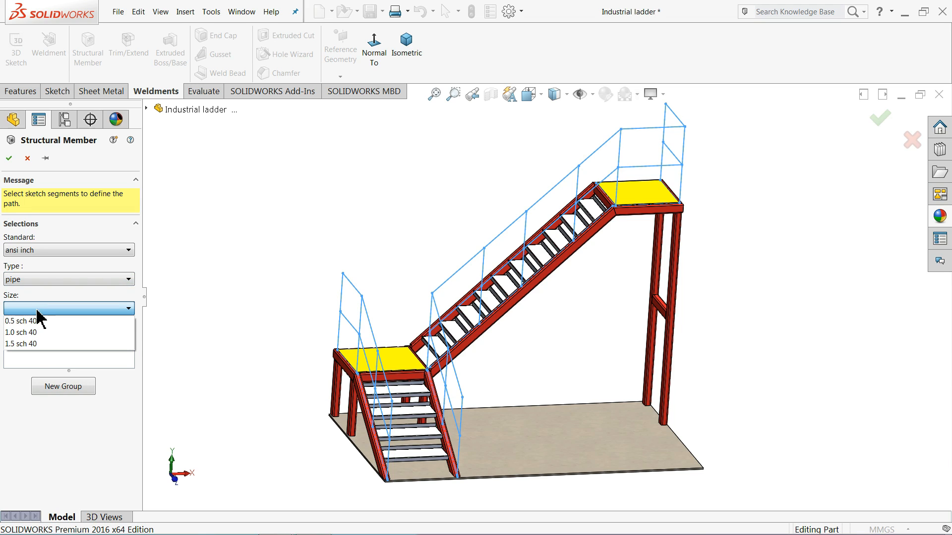
left_click(34, 346)
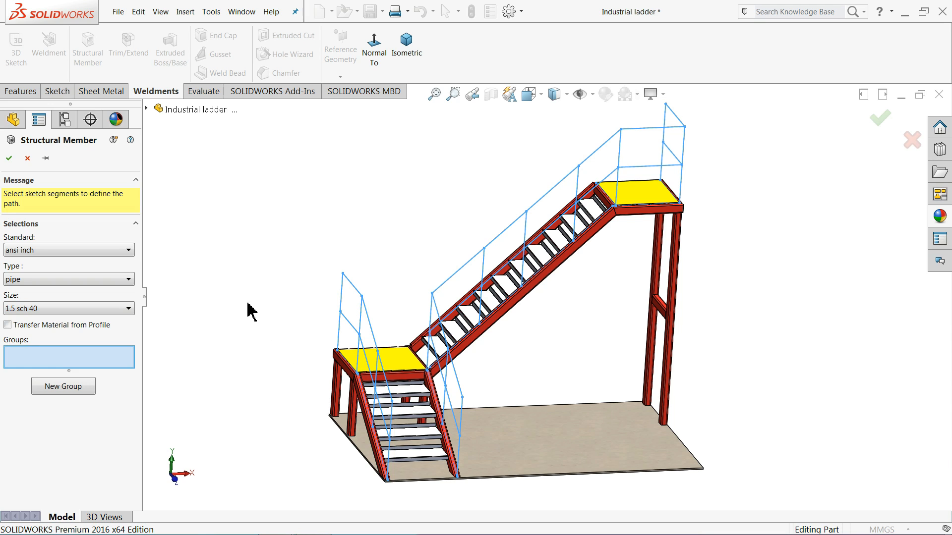
Define the first pipe group from the lower platform's outer top line and the adjoining sloped top line of the lower stair.
middle_click_drag(260, 314, 274, 339)
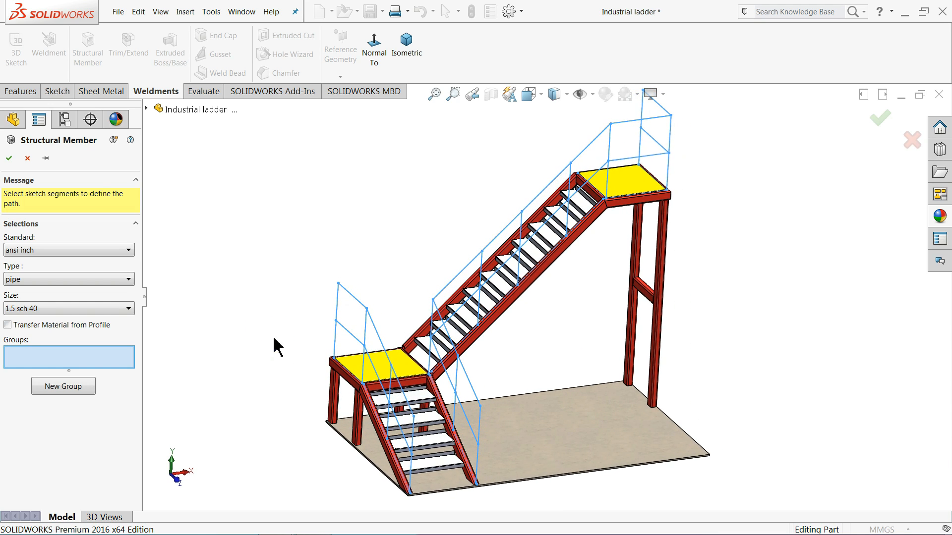
left_click(364, 310)
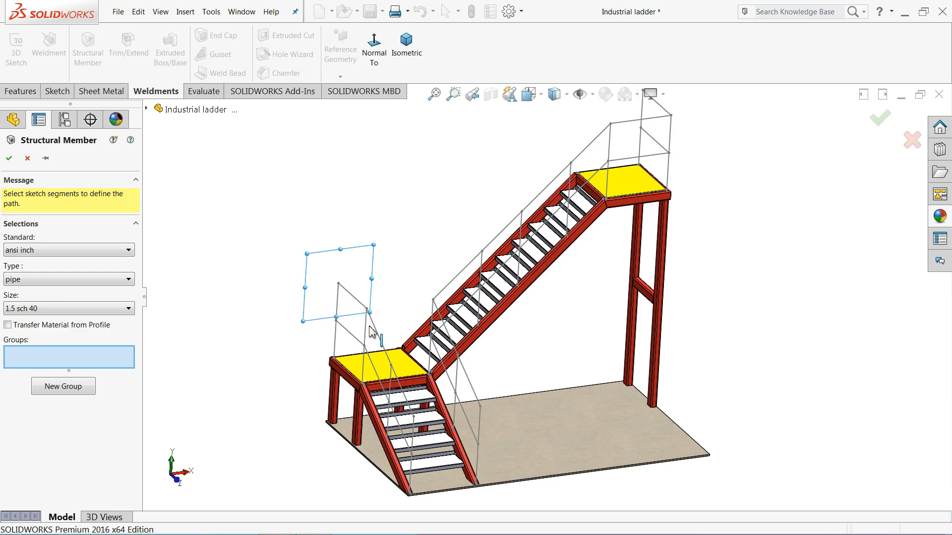
left_click(386, 350)
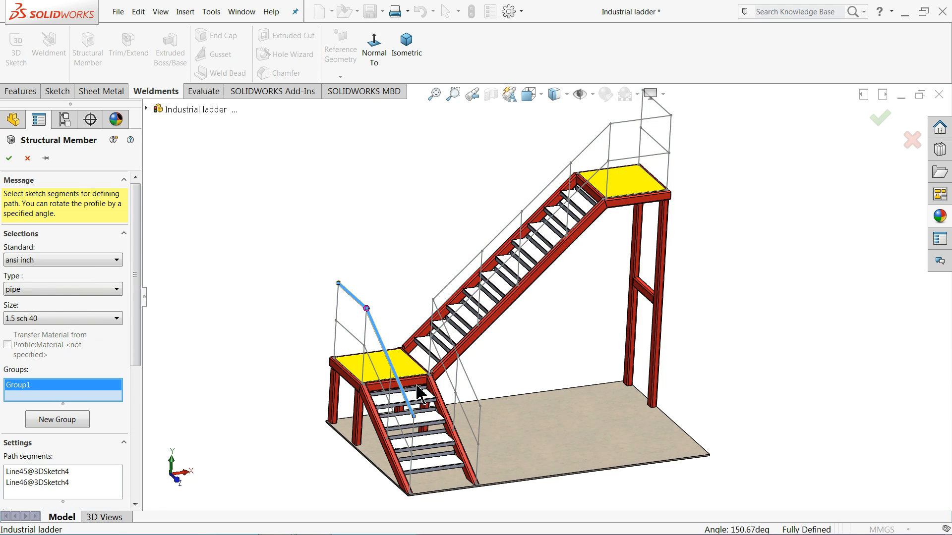
Add a second pipe group along the opposite top lines of the lower stair, the upper stair and the two upper platform edges.
left_click(58, 420)
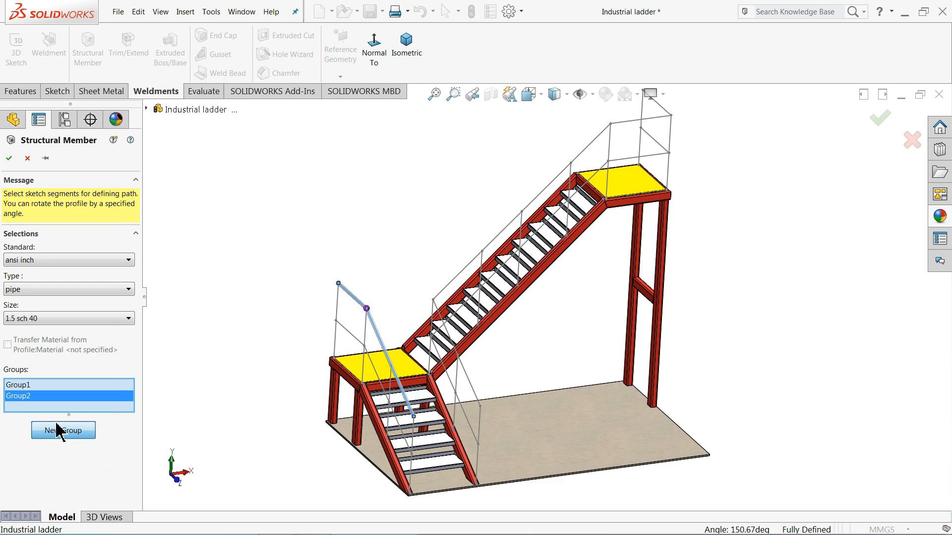
left_click(471, 385)
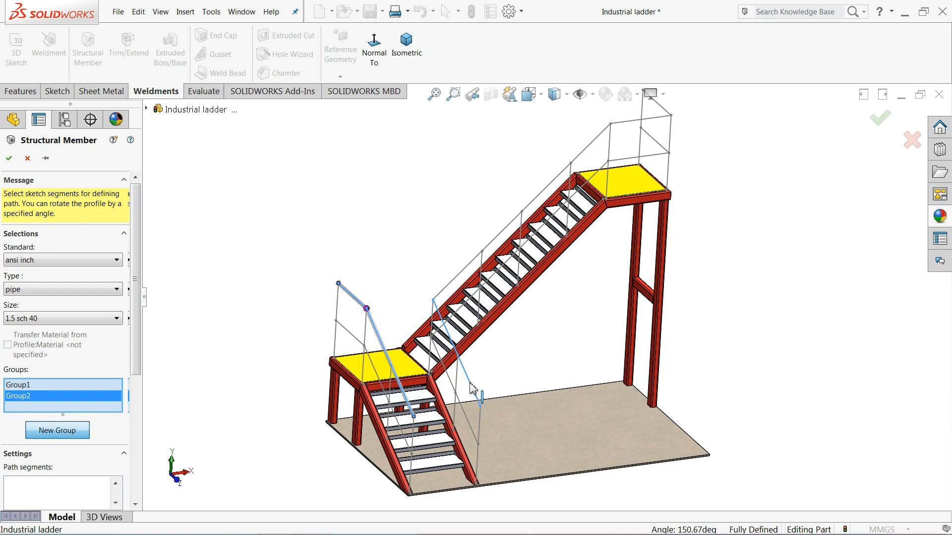
left_click(464, 270)
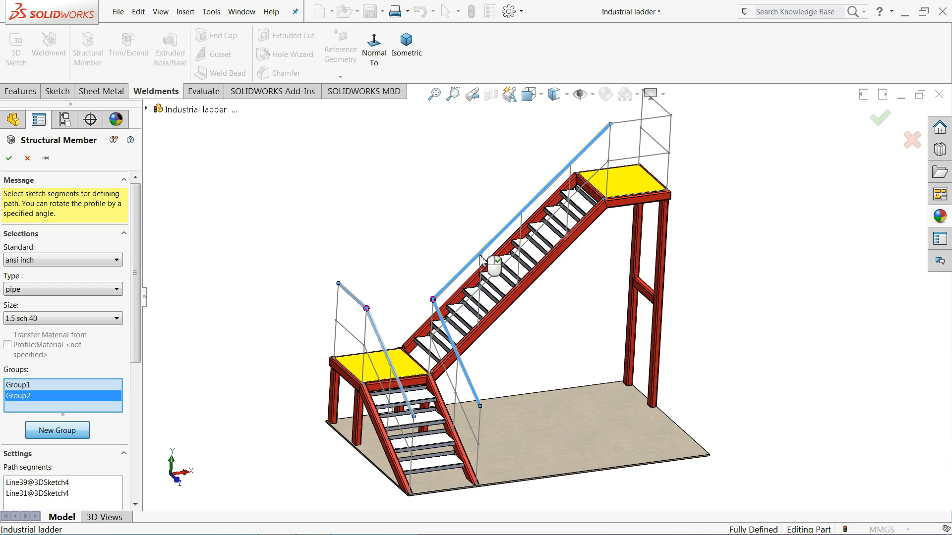
left_click(628, 124)
scroll(637, 127, "down", 10)
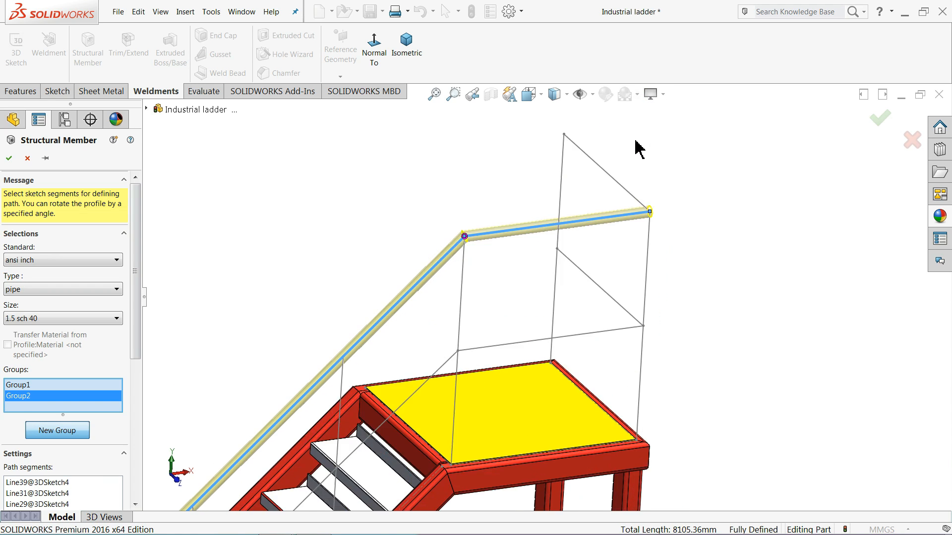
left_click(586, 279)
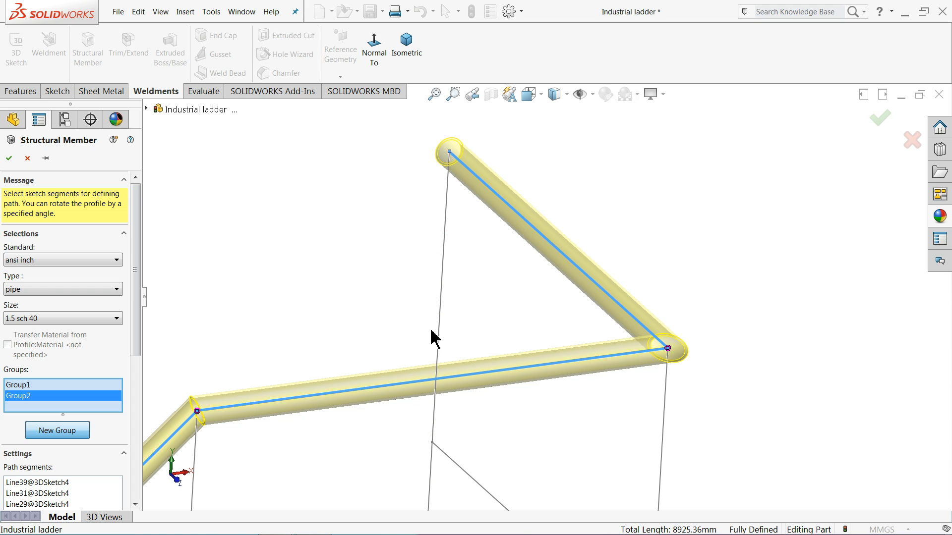
Examine the pipe preview along the second group's path from the upper platform down to the lower stair's foot post.
scroll(494, 333, "up", 2)
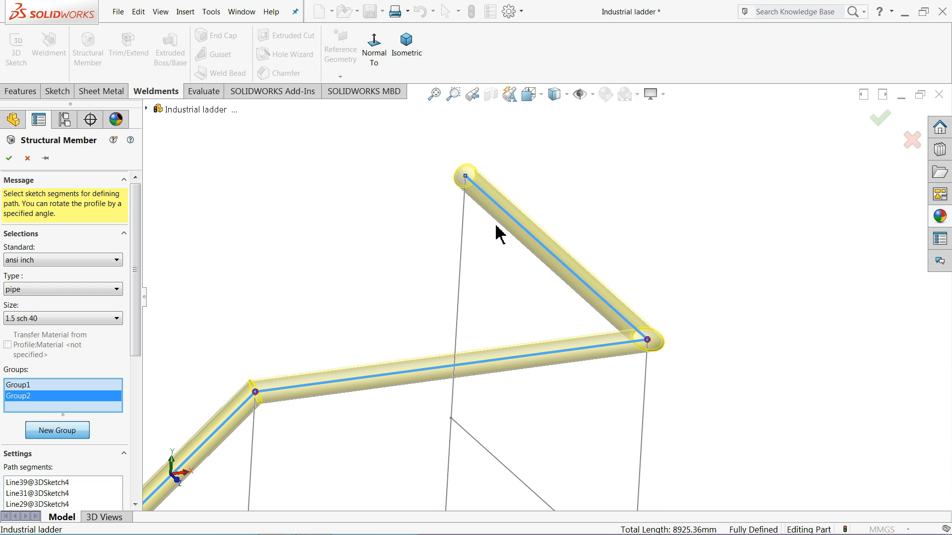
scroll(479, 241, "up", 8)
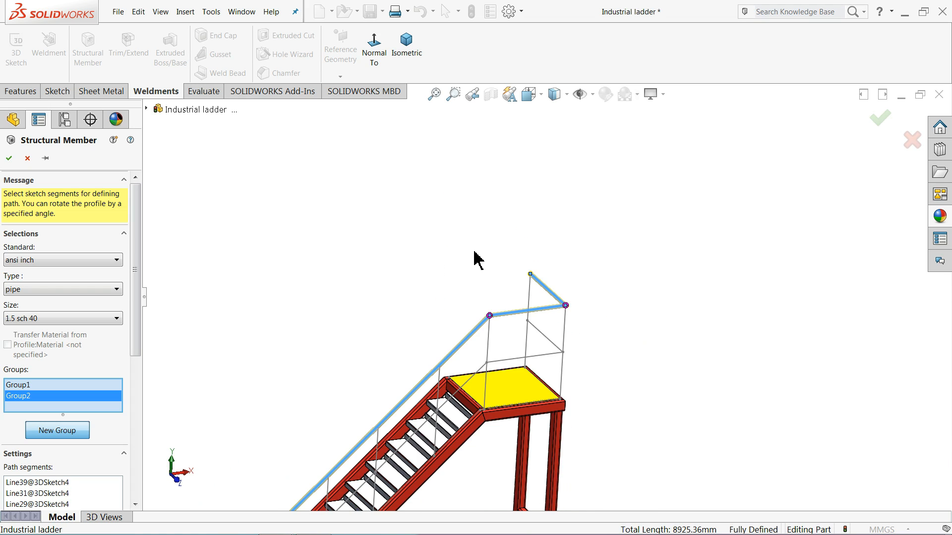
scroll(417, 448, "down", 4)
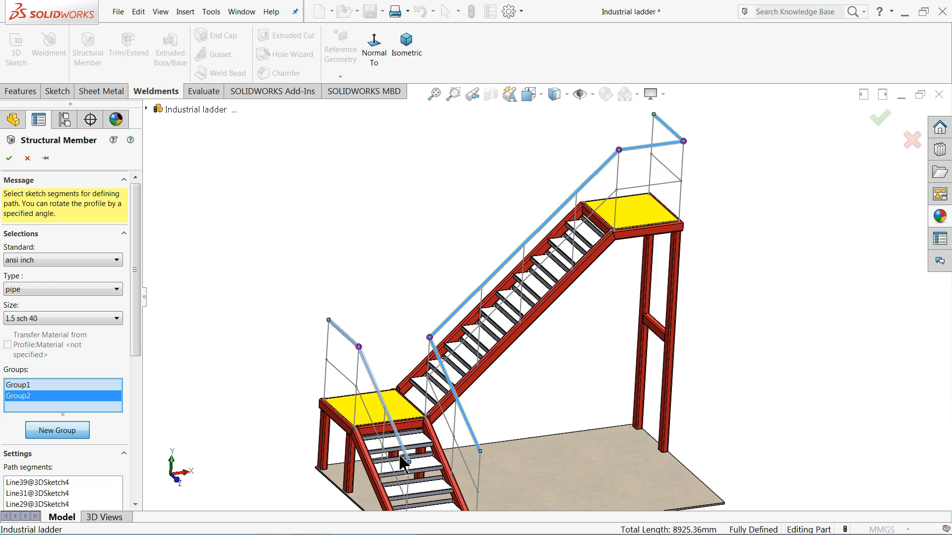
scroll(380, 369, "up", 3)
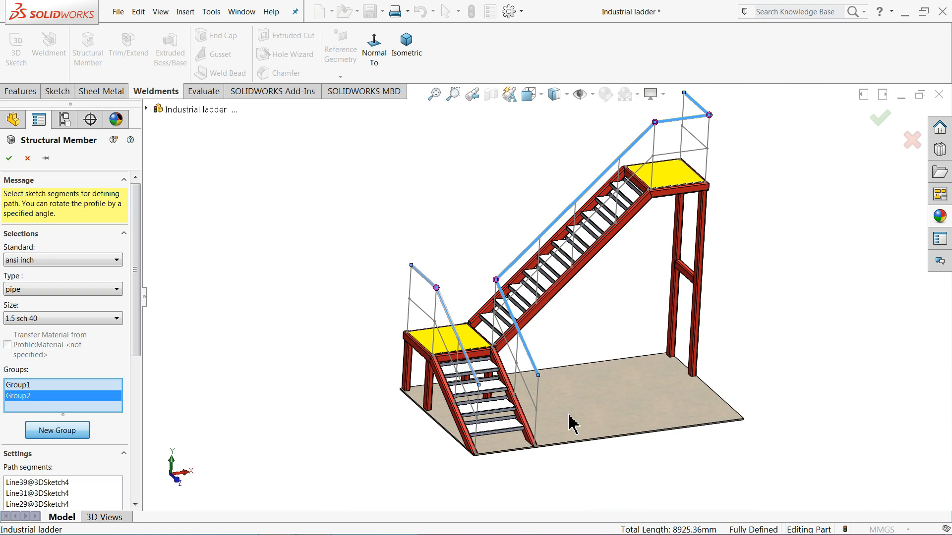
scroll(570, 422, "down", 3)
scroll(529, 390, "down", 2)
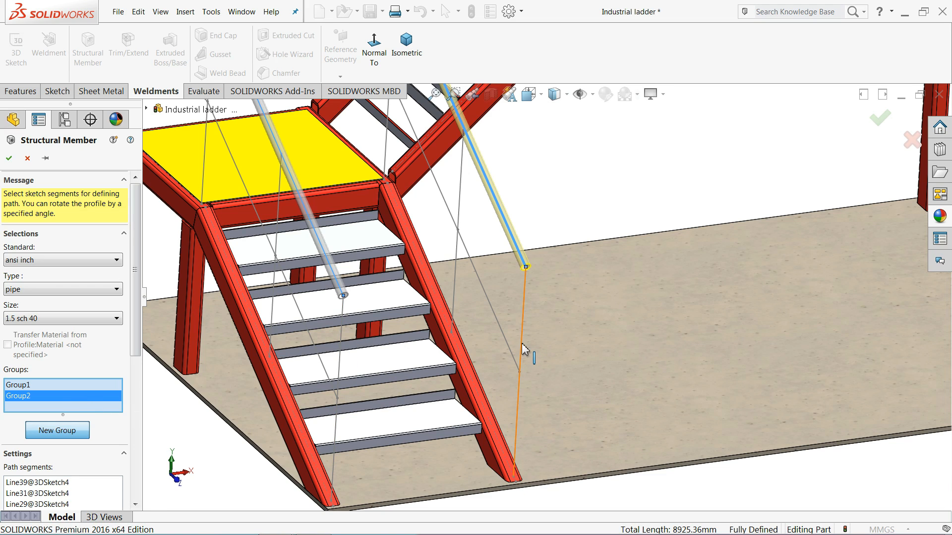
Extend both pipe groups with the vertical post lines at the foot of the lower stair, one on each side.
left_click(522, 349)
left_click(26, 386)
left_click(342, 344)
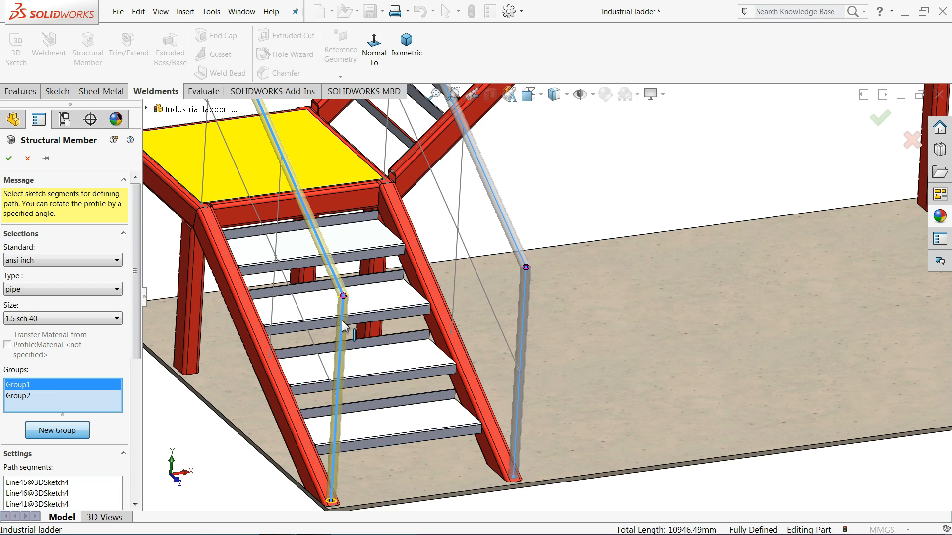
Extend the second pipe group with the vertical line at the upper platform's far corner, where the top rail ends.
scroll(336, 404, "up", 5)
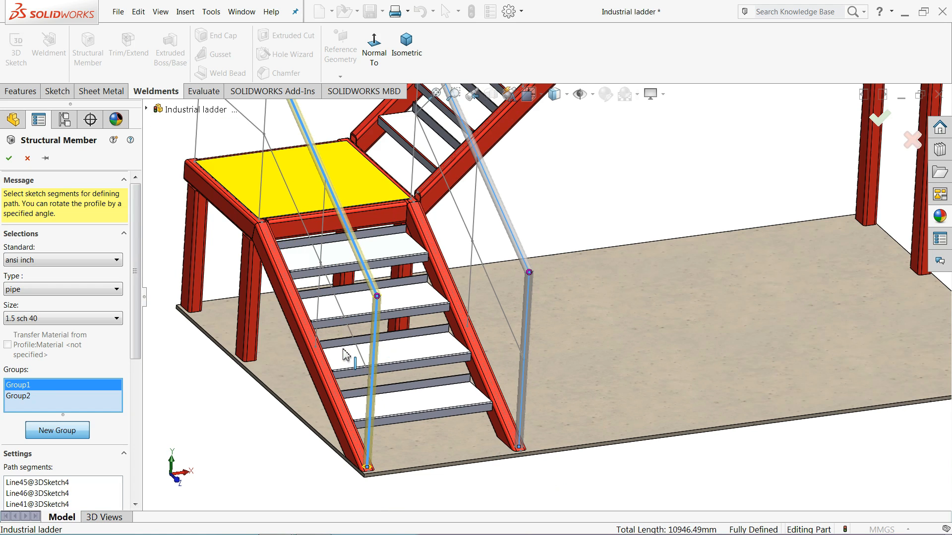
scroll(387, 321, "up", 2)
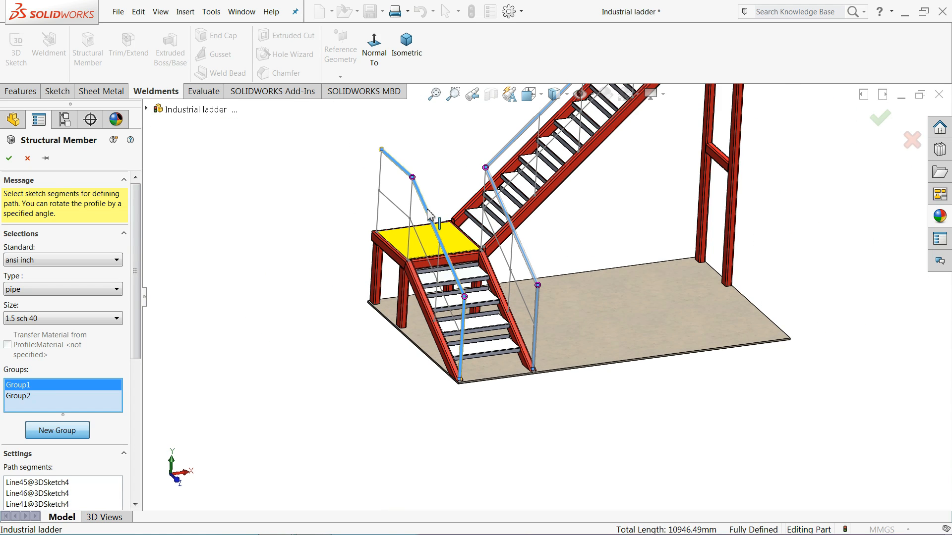
scroll(414, 193, "down", 4)
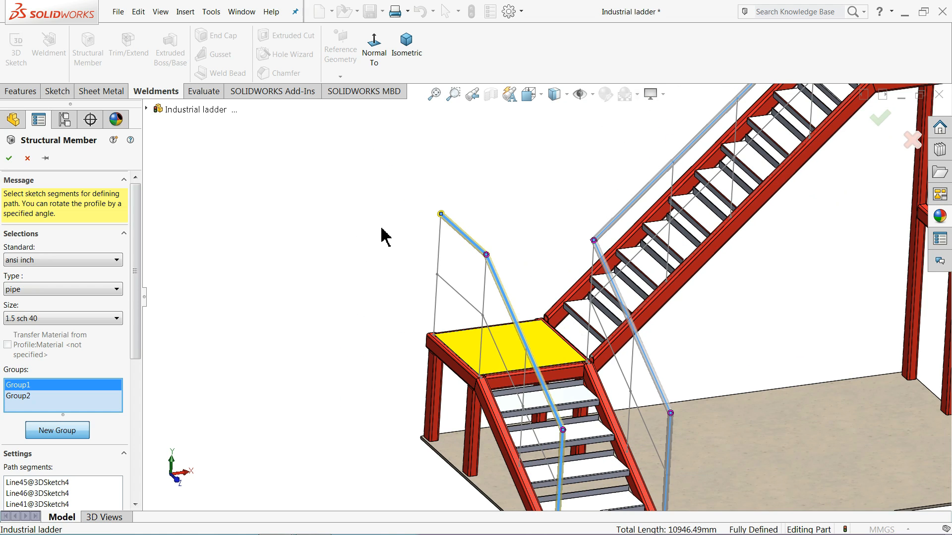
scroll(384, 236, "up", 2)
scroll(384, 235, "up", 3)
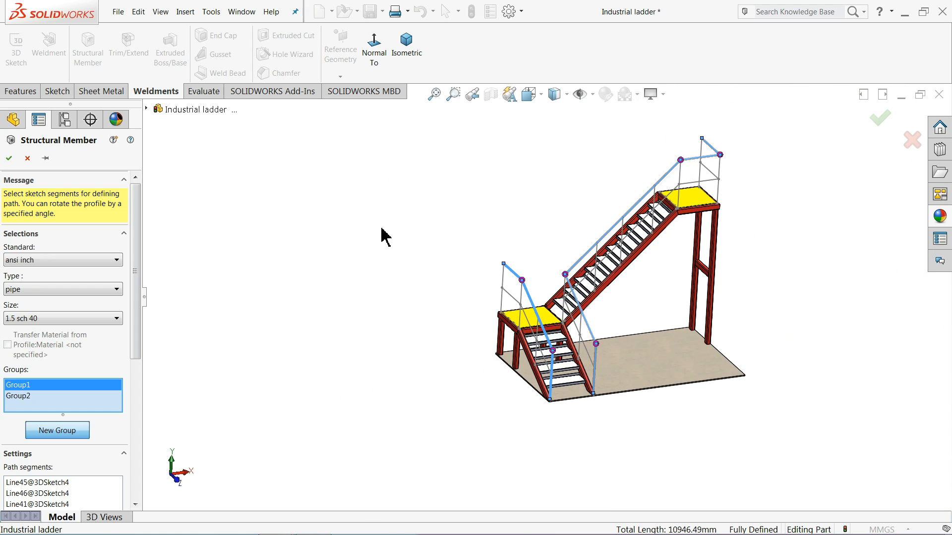
scroll(664, 189, "down", 2)
scroll(687, 186, "down", 3)
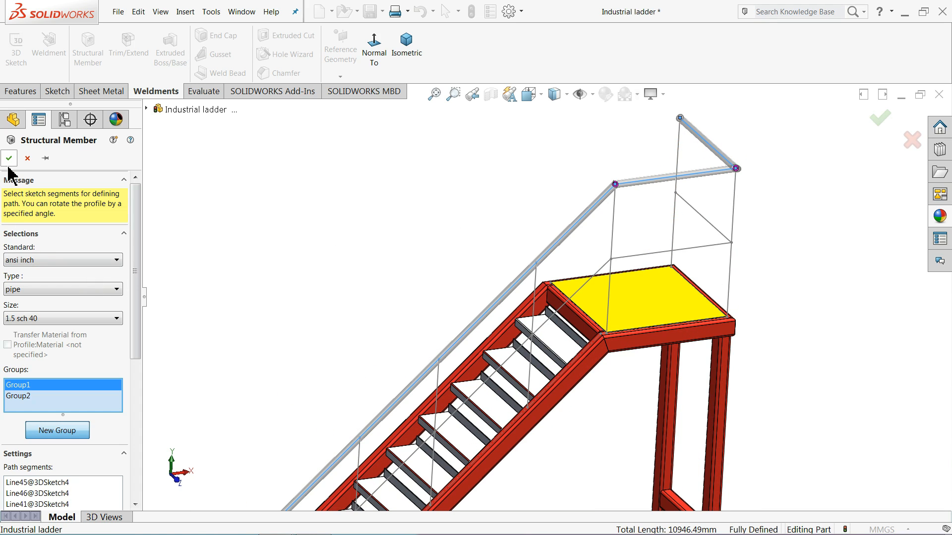
left_click(19, 396)
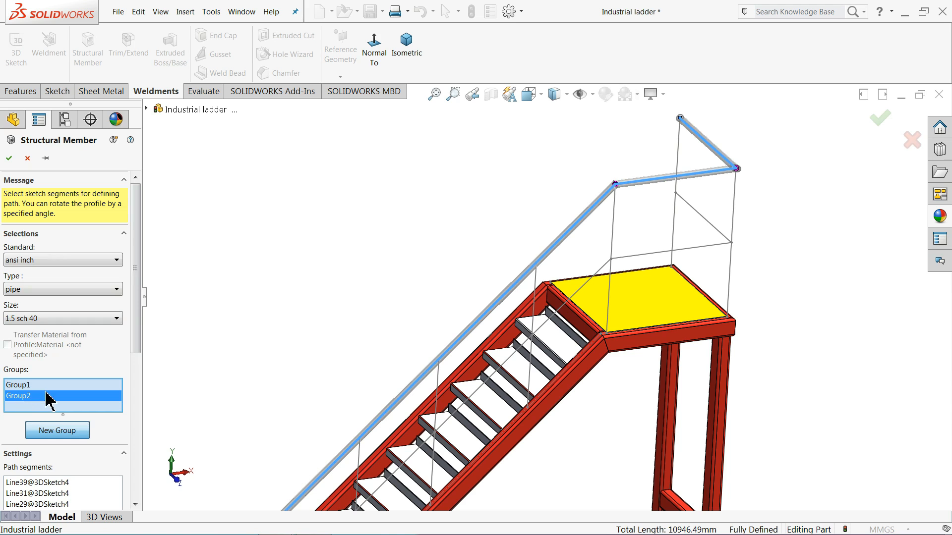
scroll(669, 191, "down", 2)
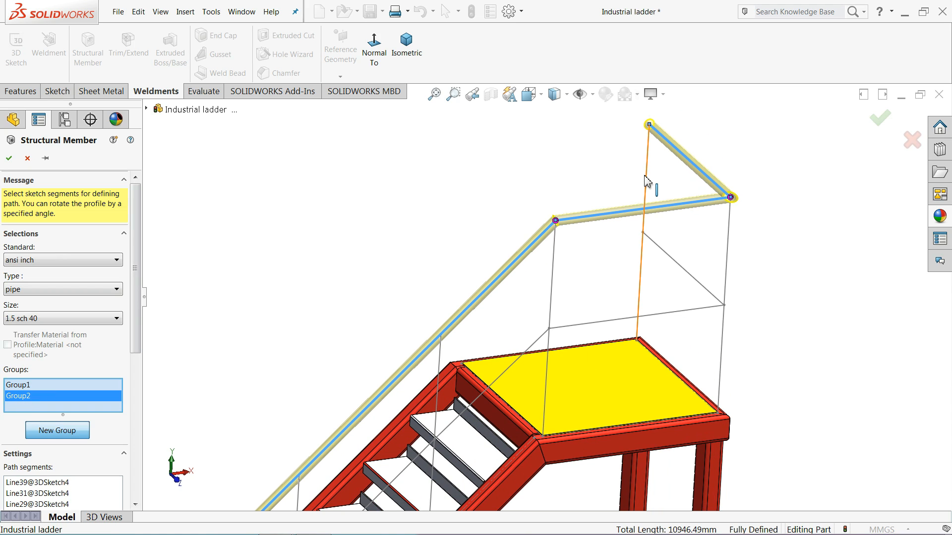
left_click(647, 182)
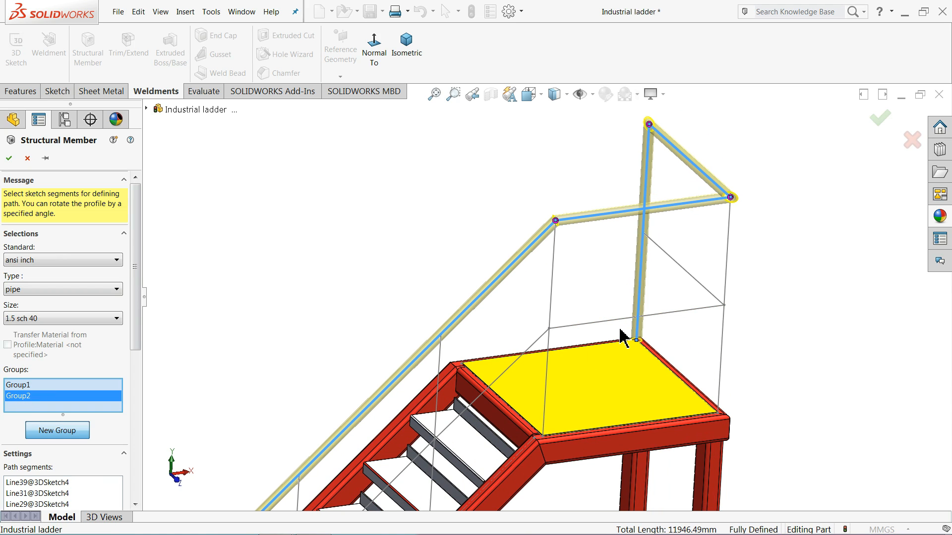
Extend the first pipe group with the vertical line at the lower platform's outer corner and create the structural member.
scroll(621, 339, "up", 3)
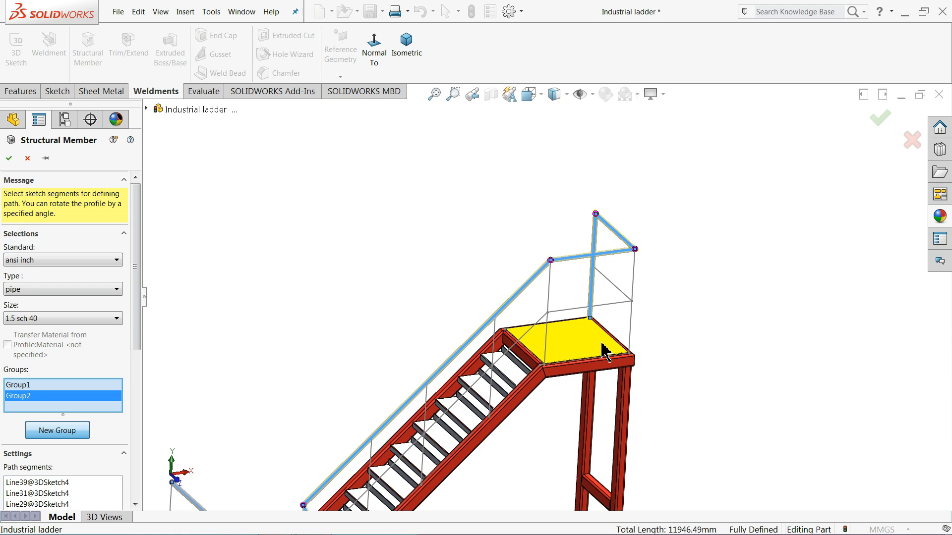
scroll(591, 346, "up", 5)
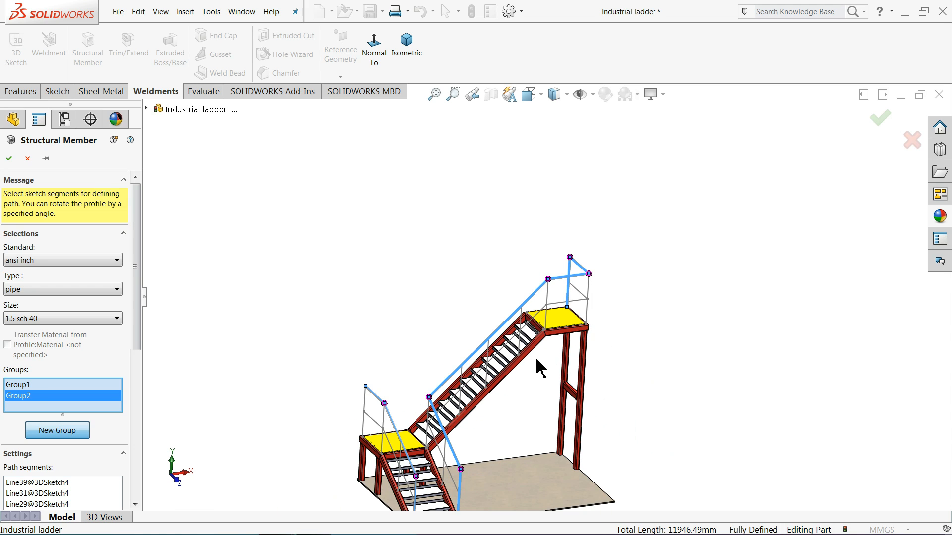
scroll(466, 421, "down", 2)
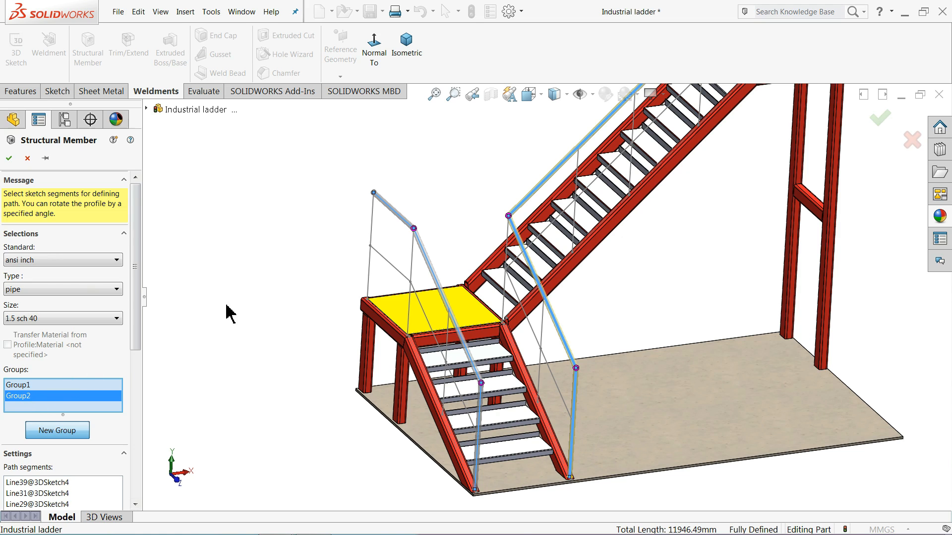
scroll(385, 238, "down", 2)
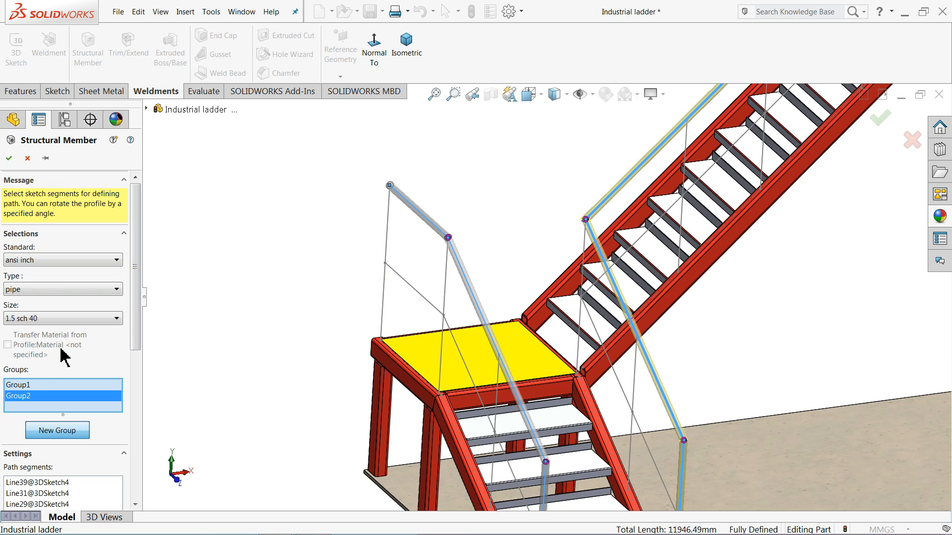
left_click(19, 385)
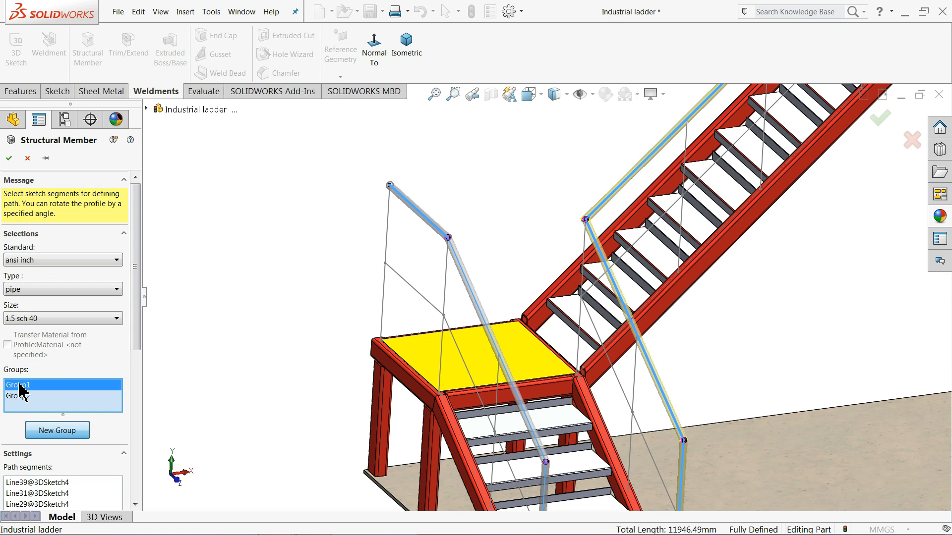
left_click(386, 261)
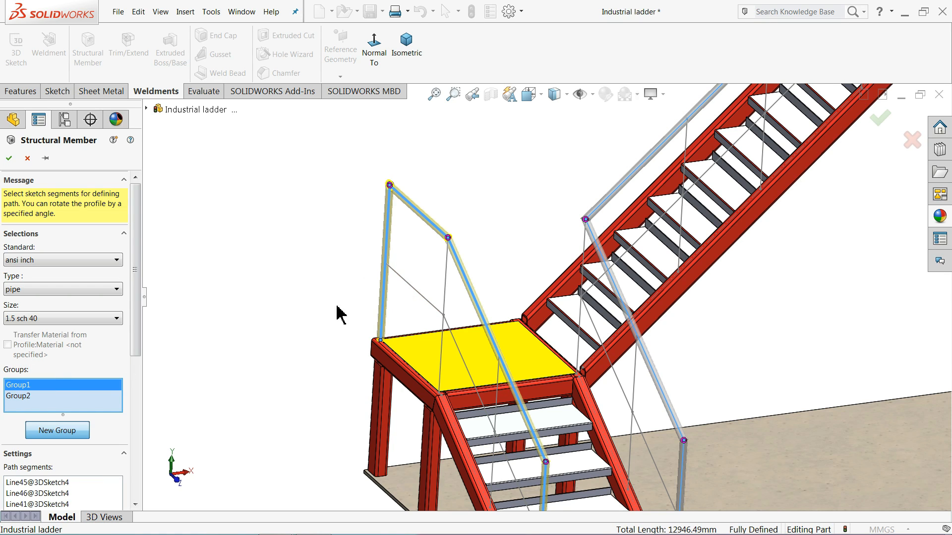
key("z")
left_click(9, 158)
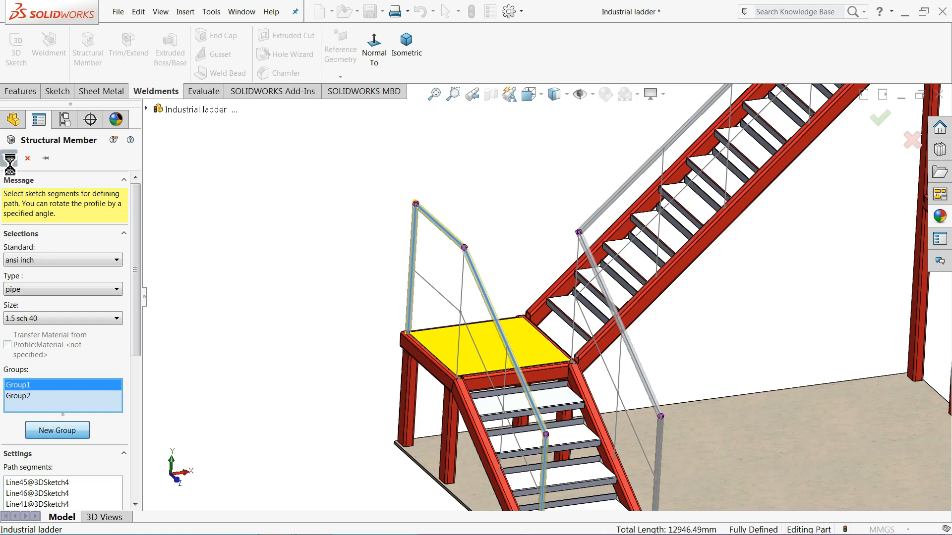
key("f")
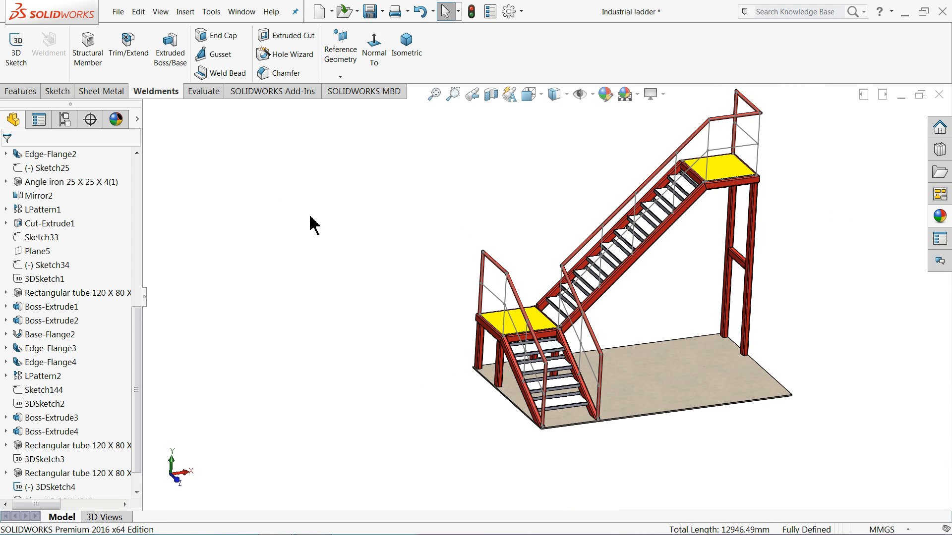
Apply the Yellow appearance from the Solid category to the 1.5 sch 40 pipe railing.
scroll(136, 333, "down", 1)
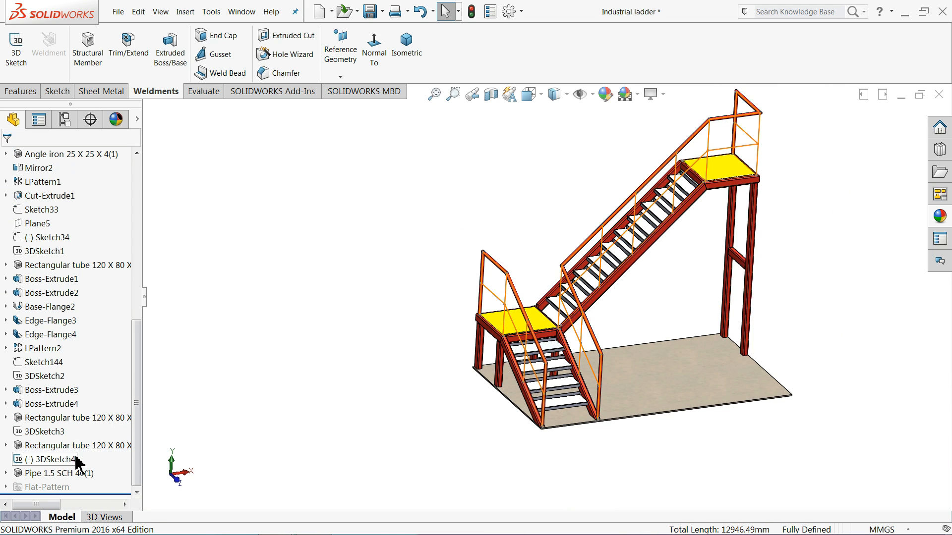
left_click(44, 473)
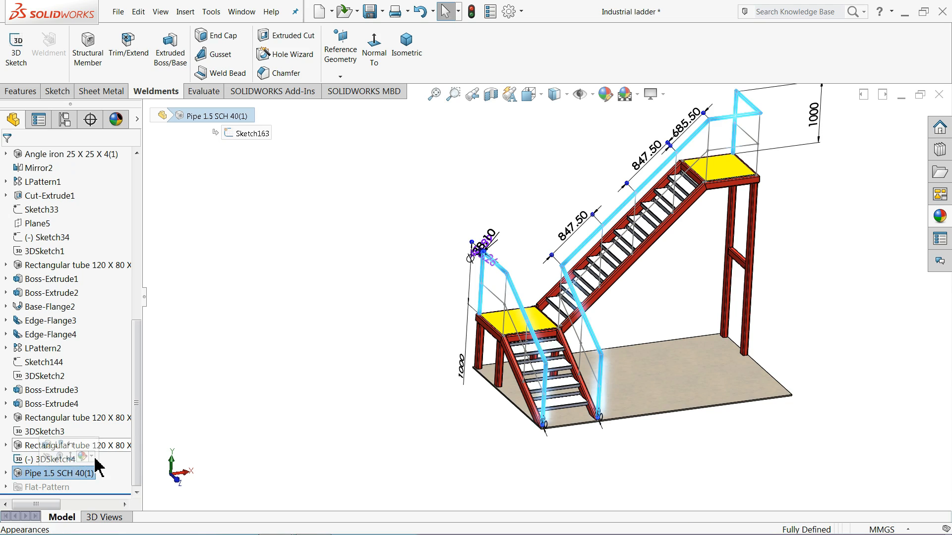
left_click(943, 227)
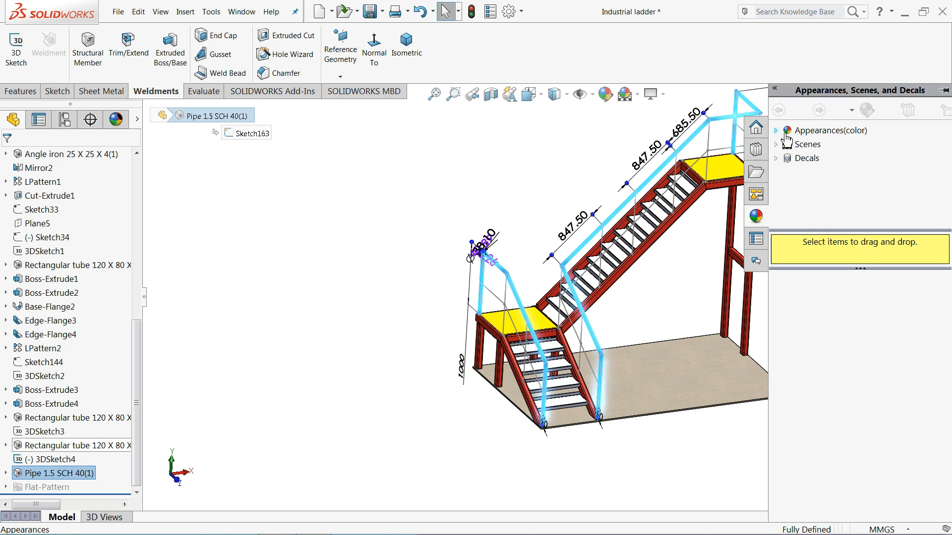
double_click(831, 130)
scroll(820, 172, "down", 2)
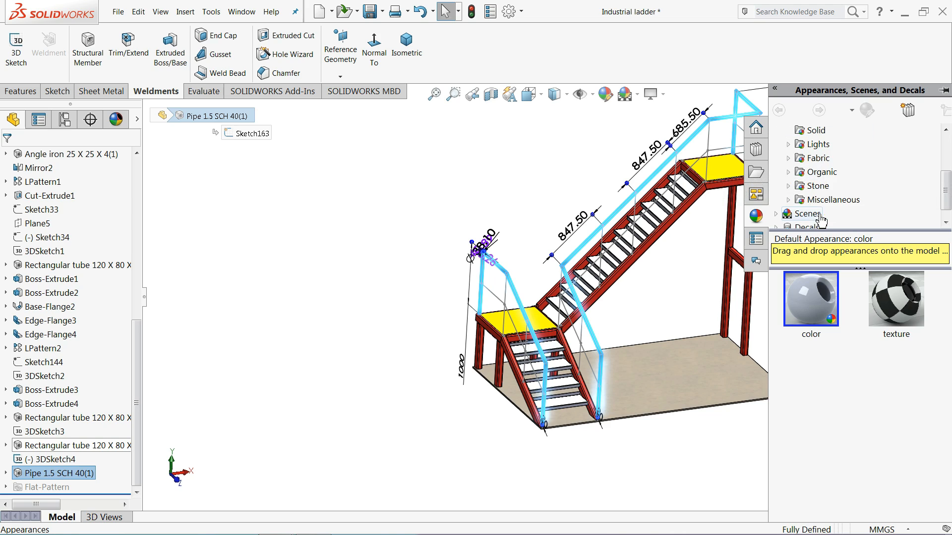
scroll(824, 195, "up", 2)
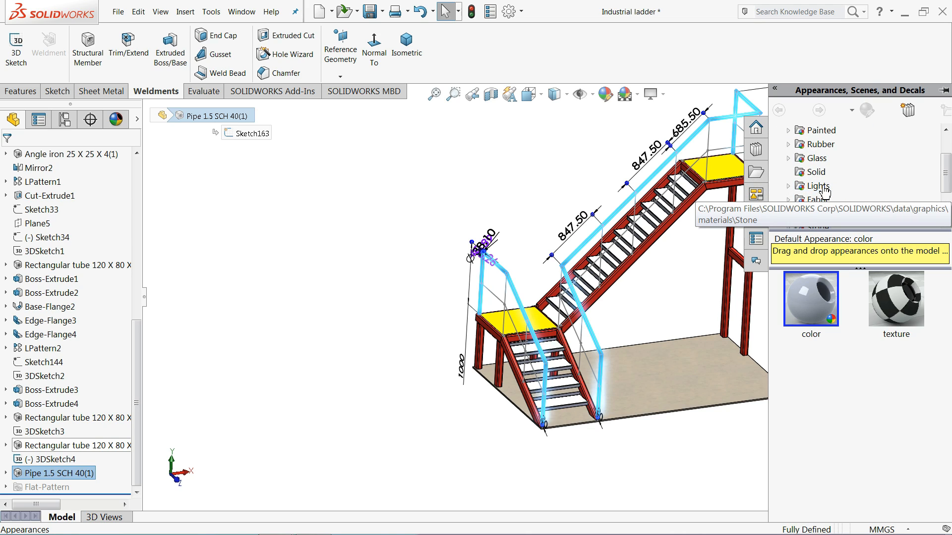
left_click(827, 220)
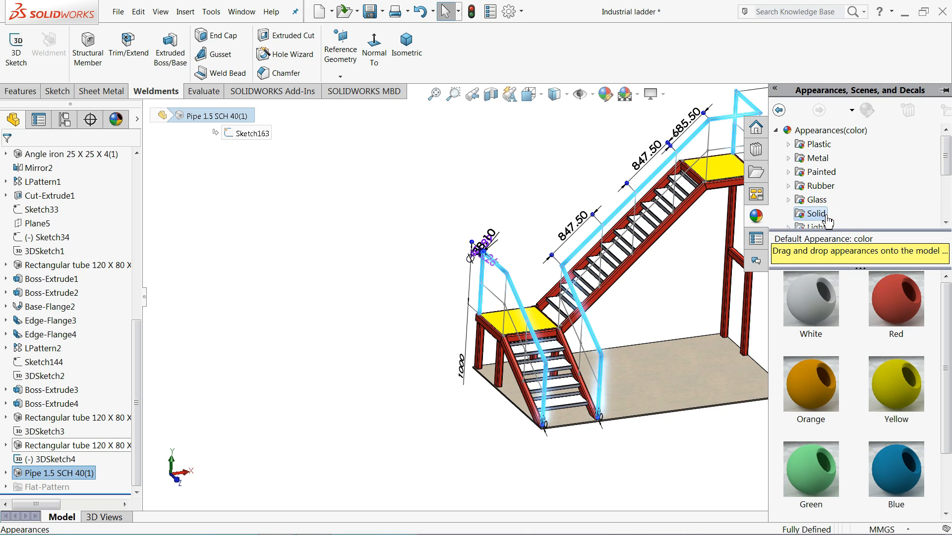
left_click_drag(897, 384, 533, 373)
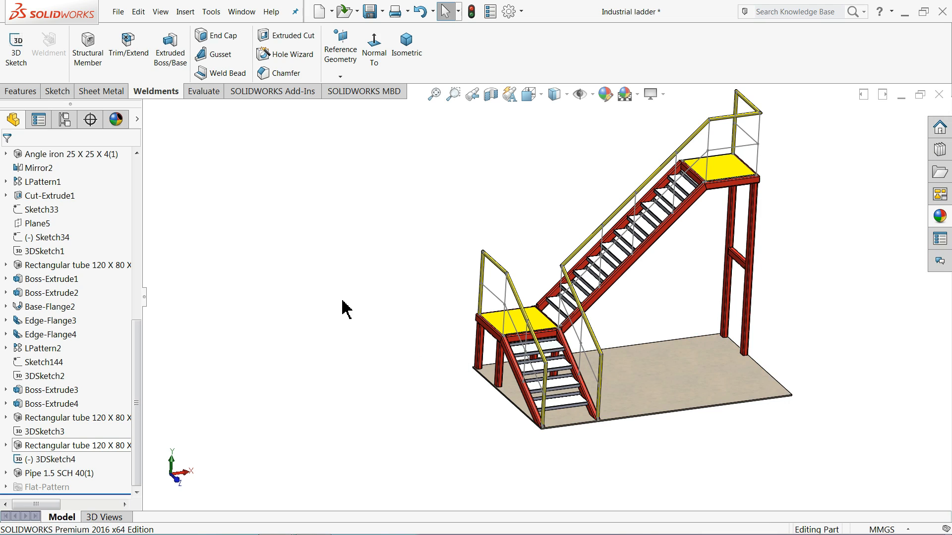
Set up another structural member with the ansi inch standard, pipe type and 1.0 sch 40 size.
scroll(643, 291, "down", 3)
scroll(623, 290, "up", 2)
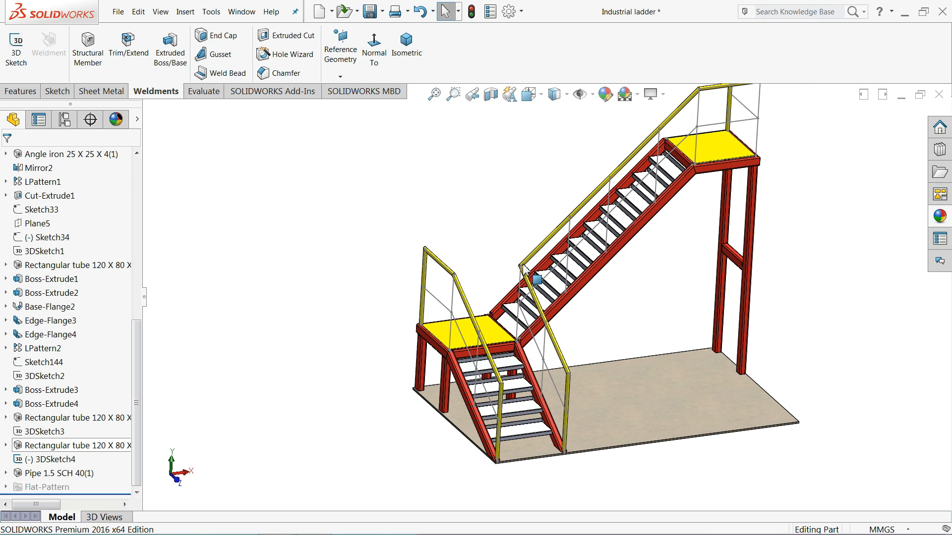
left_click(90, 52)
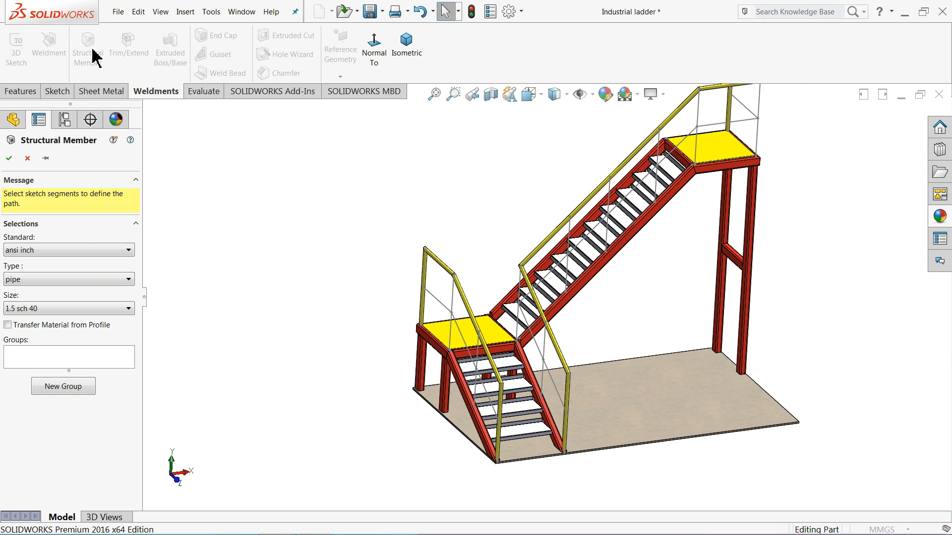
left_click(27, 251)
left_click(27, 261)
left_click(25, 281)
left_click(23, 292)
left_click(23, 309)
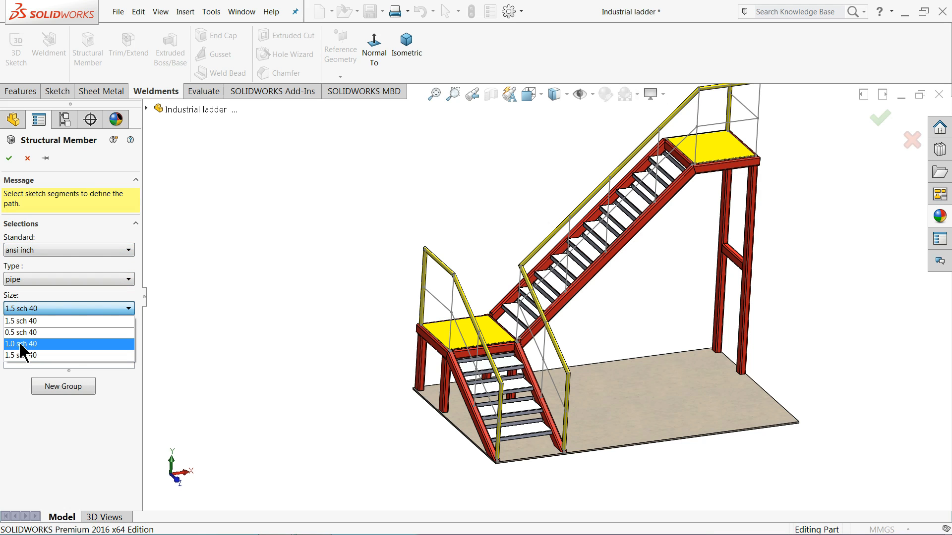
left_click(26, 348)
left_click(33, 364)
Define the first group from the outer railing's vertical lines at the lower stair's middle and at the adjoining platform corner.
scroll(461, 350, "down", 3)
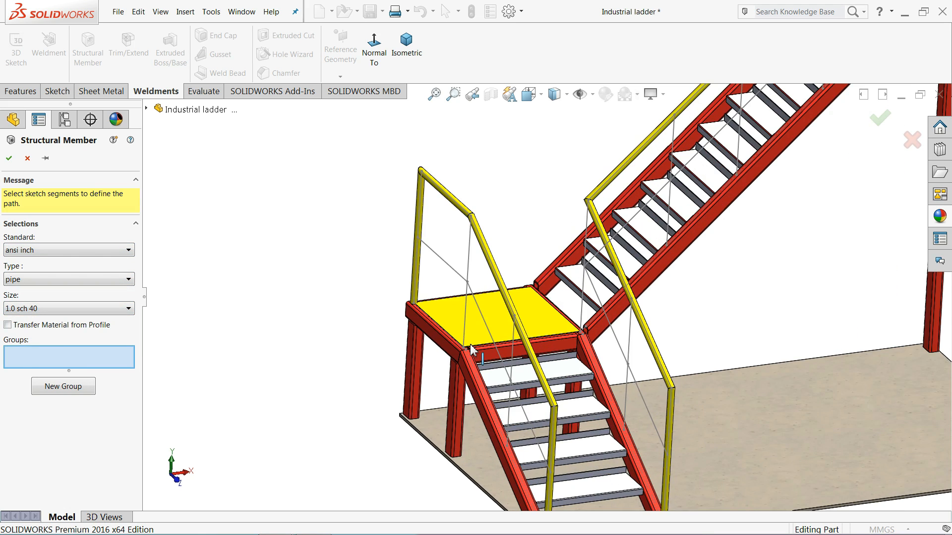
scroll(568, 359, "up", 2)
scroll(575, 362, "down", 4)
left_click(480, 297)
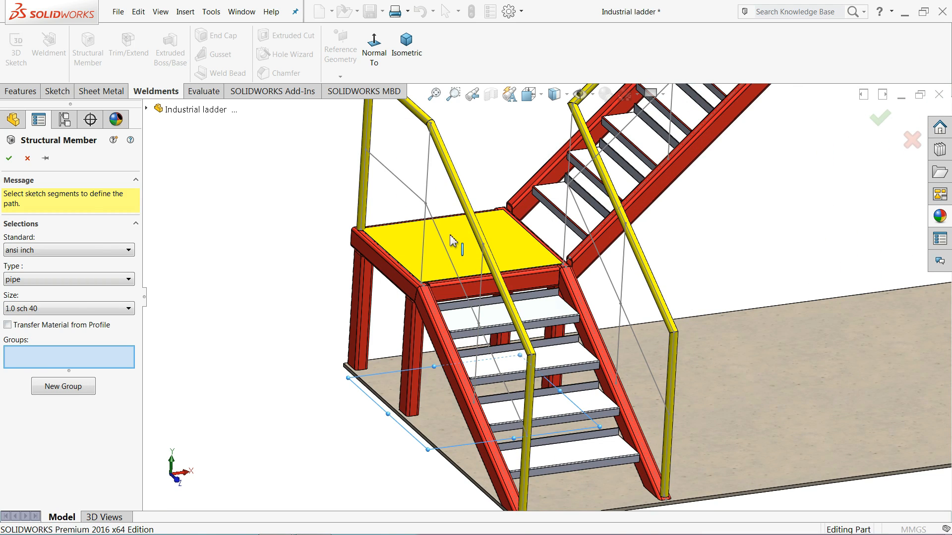
left_click(428, 168)
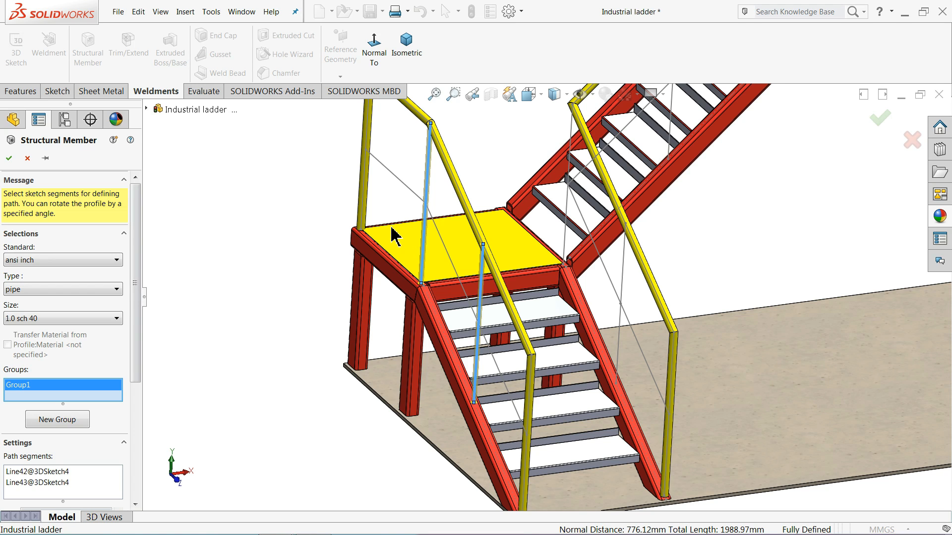
Add the opposite railing's vertical lines at the lower stair's middle and the foot of the upper stair to the group.
scroll(555, 323, "up", 3)
scroll(585, 297, "down", 5)
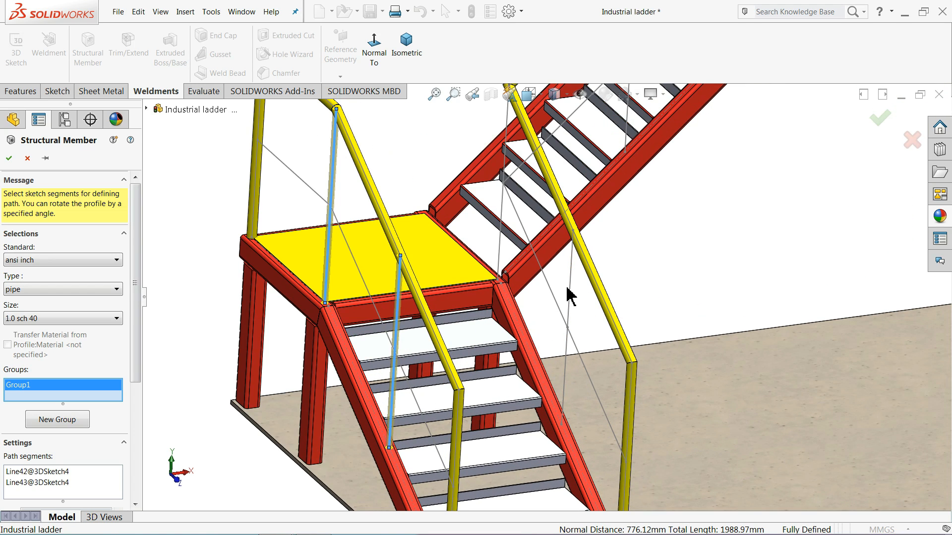
left_click(571, 291)
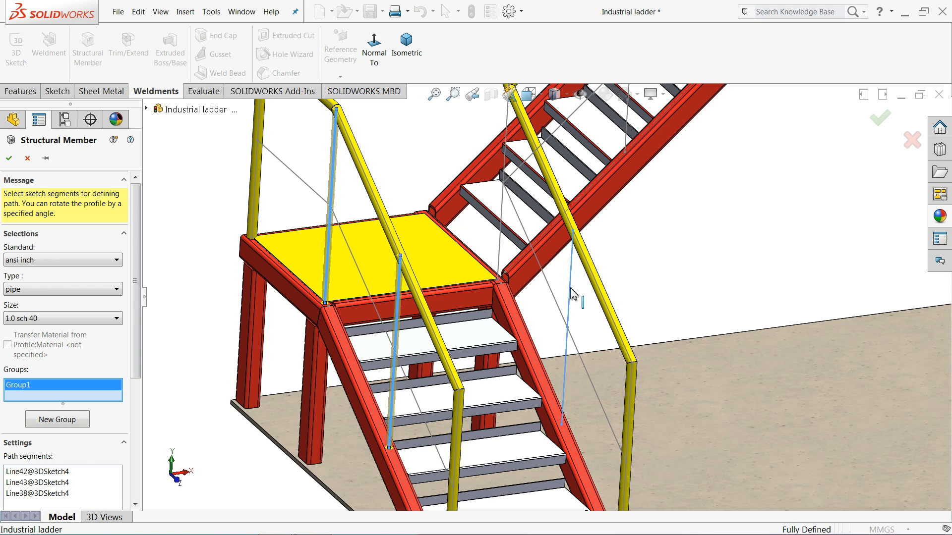
left_click(505, 166)
Add the upper stair's first two intermediate vertical lines and the upper platform's two outer corner vertical lines to the first group.
scroll(665, 149, "up", 2)
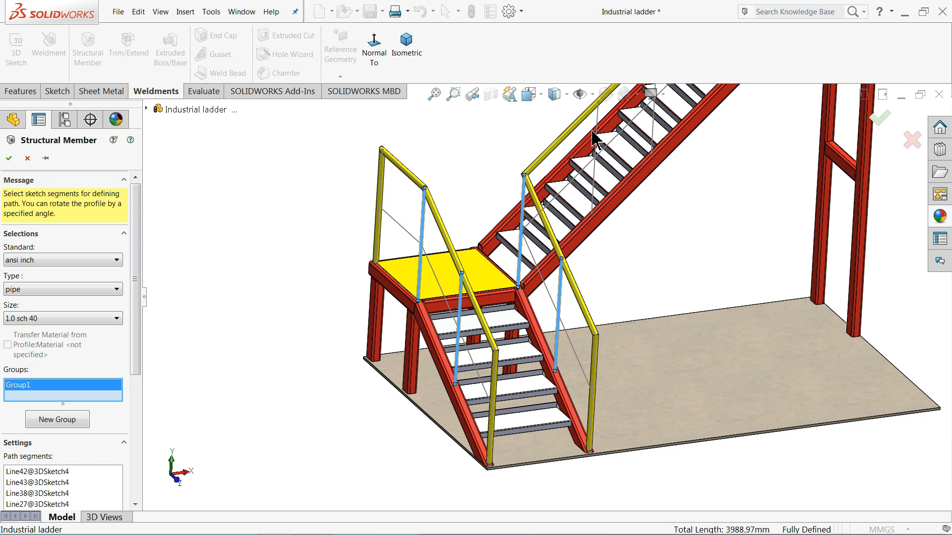
left_click(595, 115)
scroll(647, 134, "up", 2)
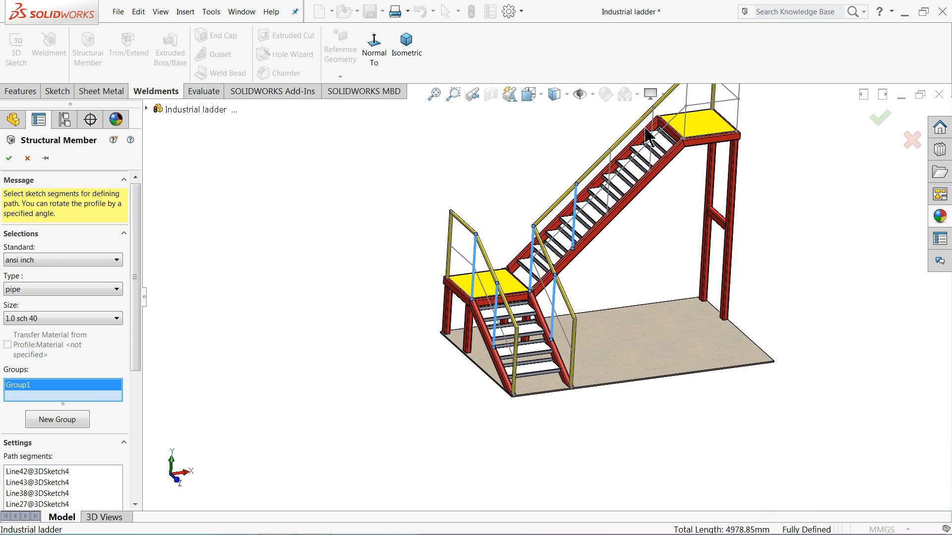
scroll(644, 141, "down", 3)
left_click(524, 281)
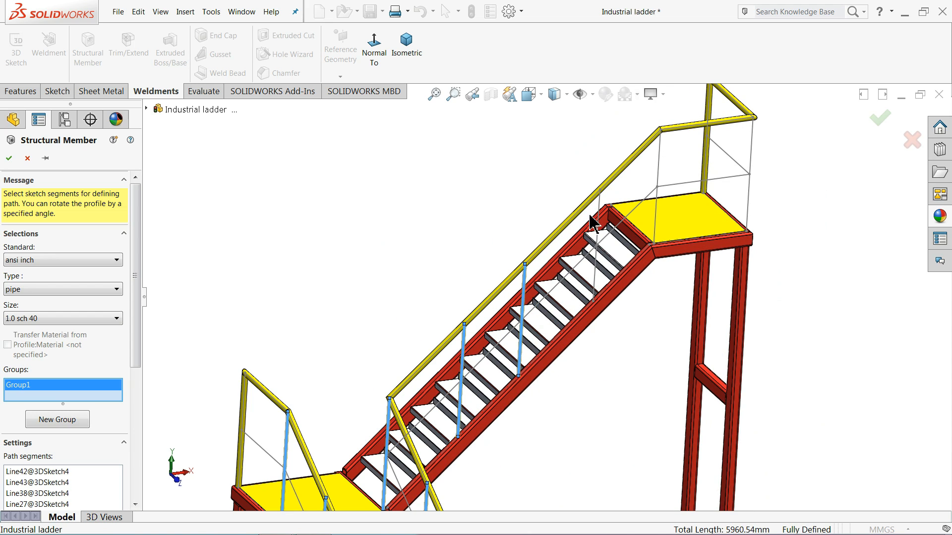
left_click(660, 165)
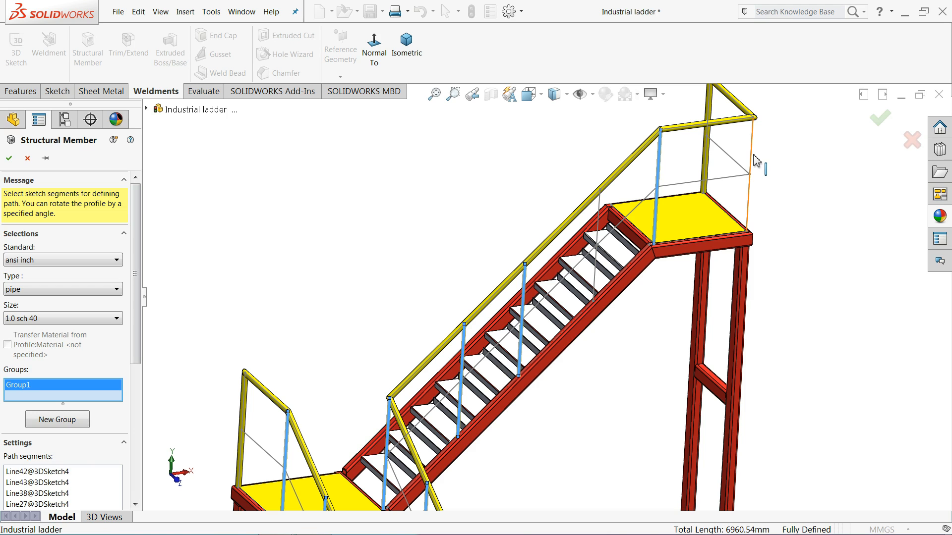
left_click(753, 160)
scroll(610, 206, "up", 5)
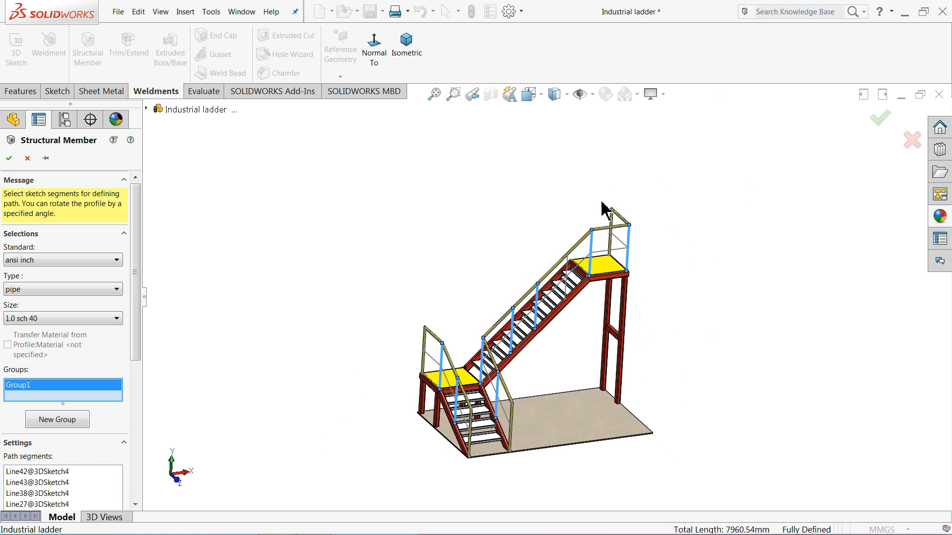
scroll(506, 412, "down", 6)
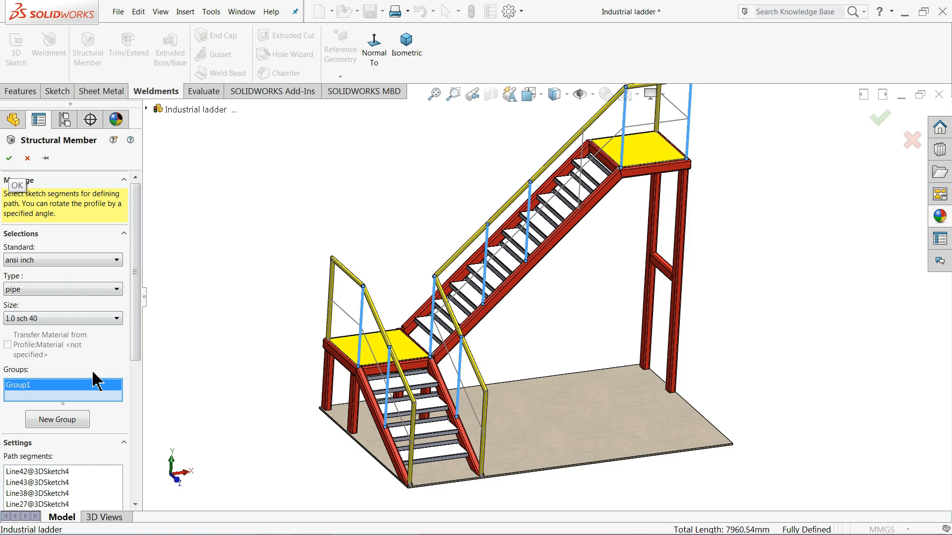
Create a second group from the three mid-height rail lines along the lower platform and the outer side of the lower stair.
left_click(60, 419)
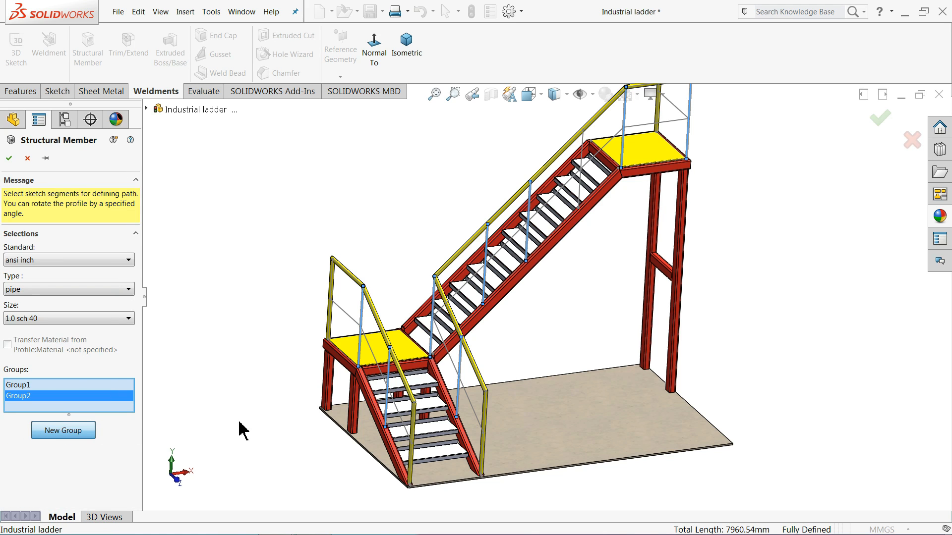
scroll(407, 398, "down", 2)
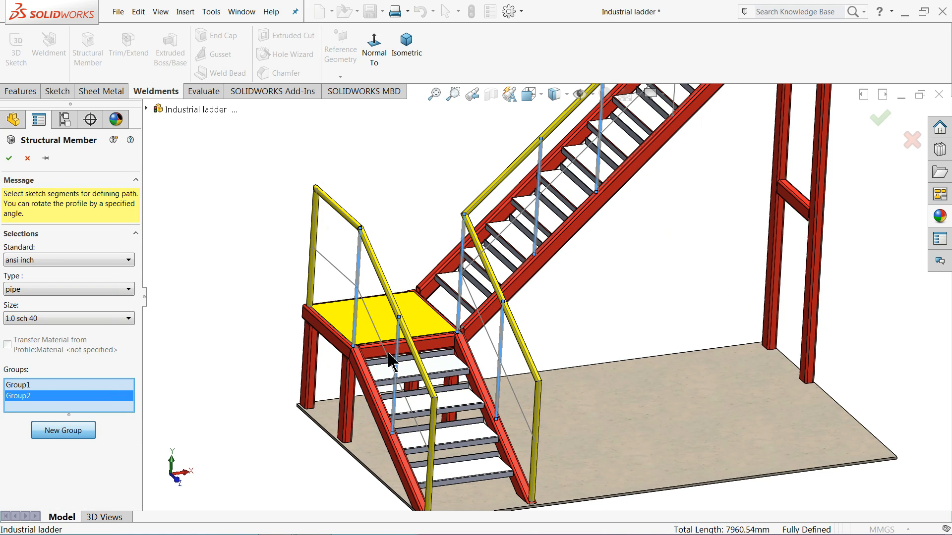
left_click(341, 275)
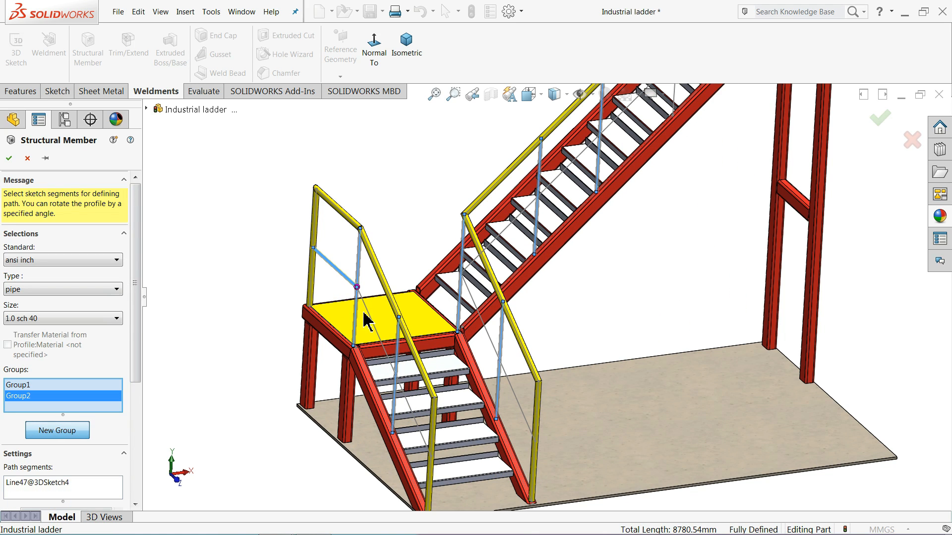
left_click(379, 337)
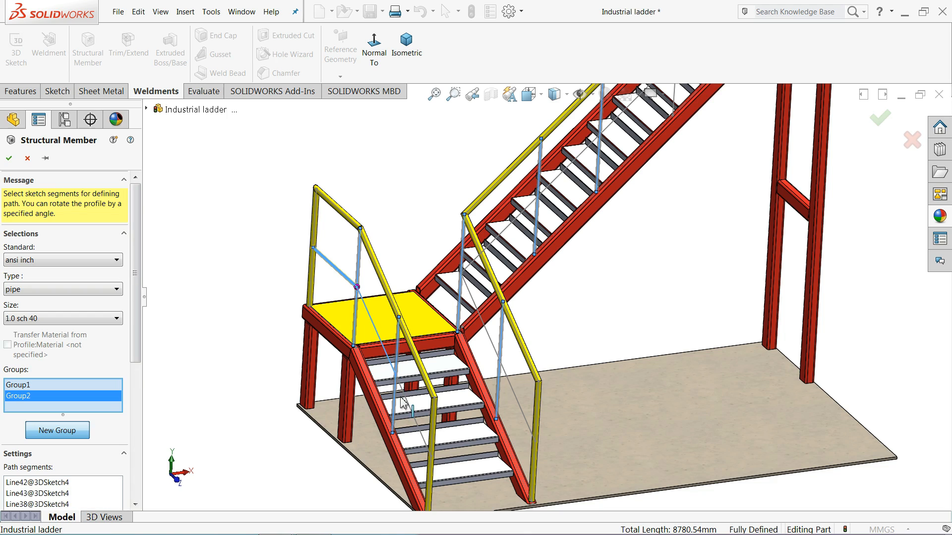
left_click(416, 424)
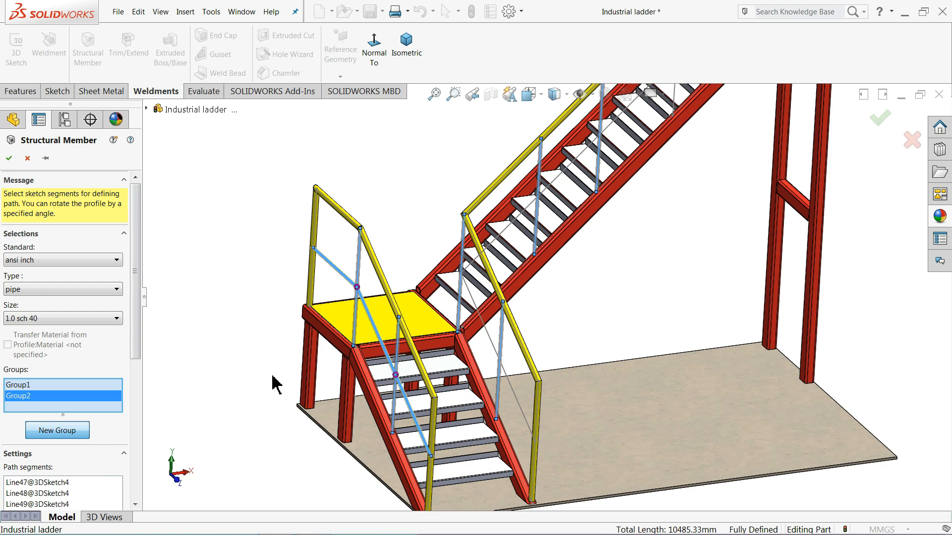
Start a third group from the opposite lower stair railing's two mid-height lines and the first two mid-height lines of the upper stair.
left_click(70, 432)
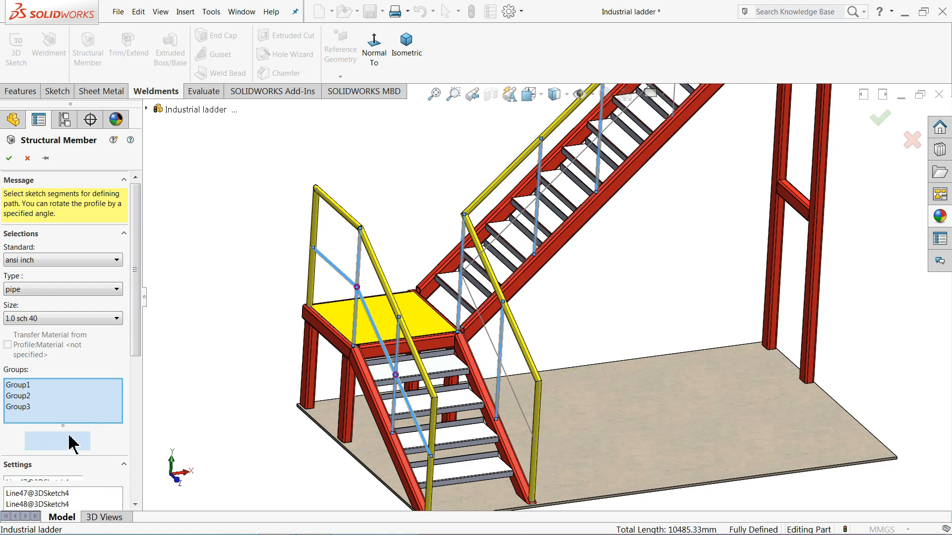
left_click(515, 398)
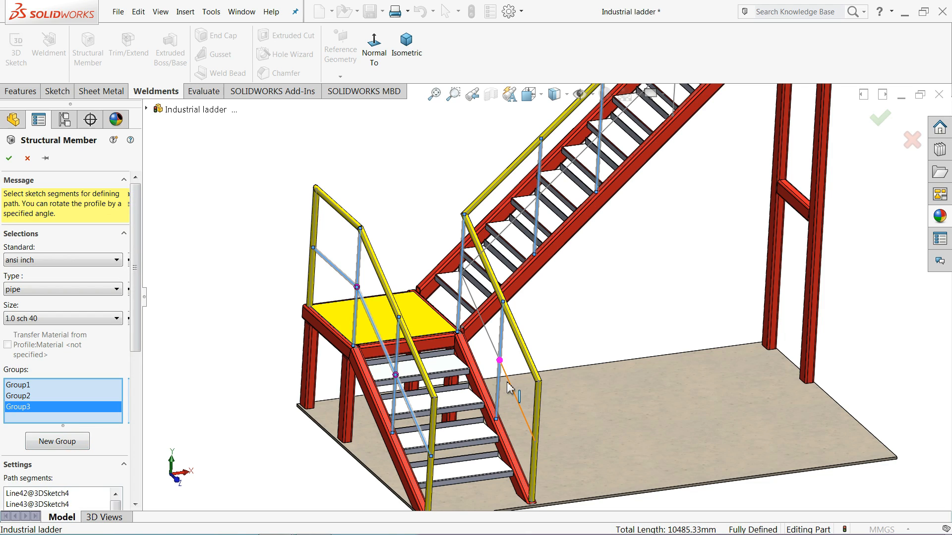
left_click(493, 343)
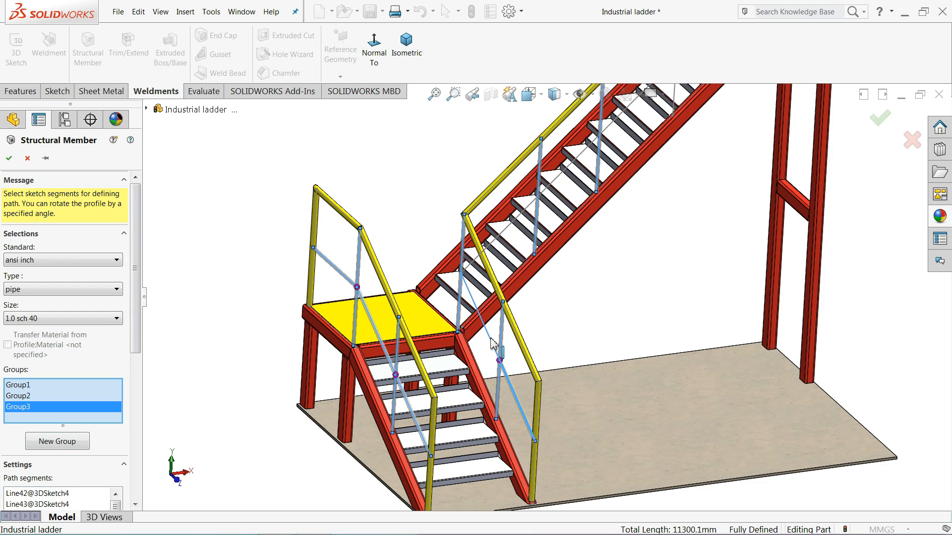
left_click(501, 244)
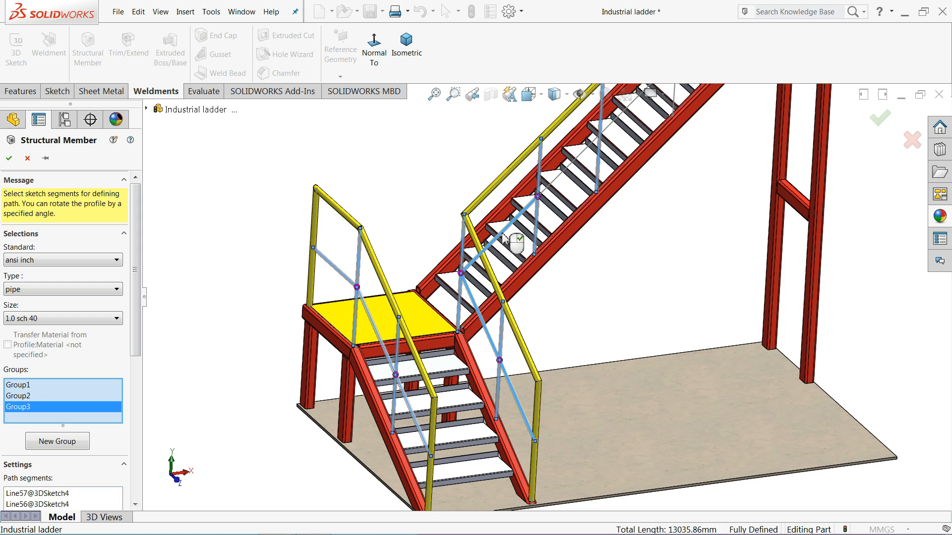
left_click(560, 183)
Extend the third group with the upper stair's remaining two mid-height lines and the two mid-height lines around the upper platform.
scroll(609, 176, "up", 3)
scroll(600, 194, "down", 3)
scroll(601, 193, "down", 5)
left_click(575, 252)
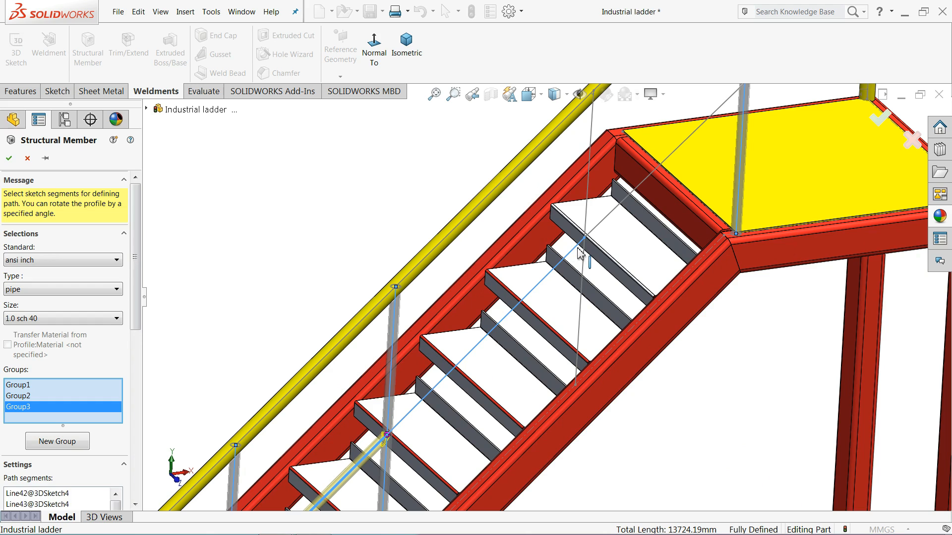
left_click(618, 207)
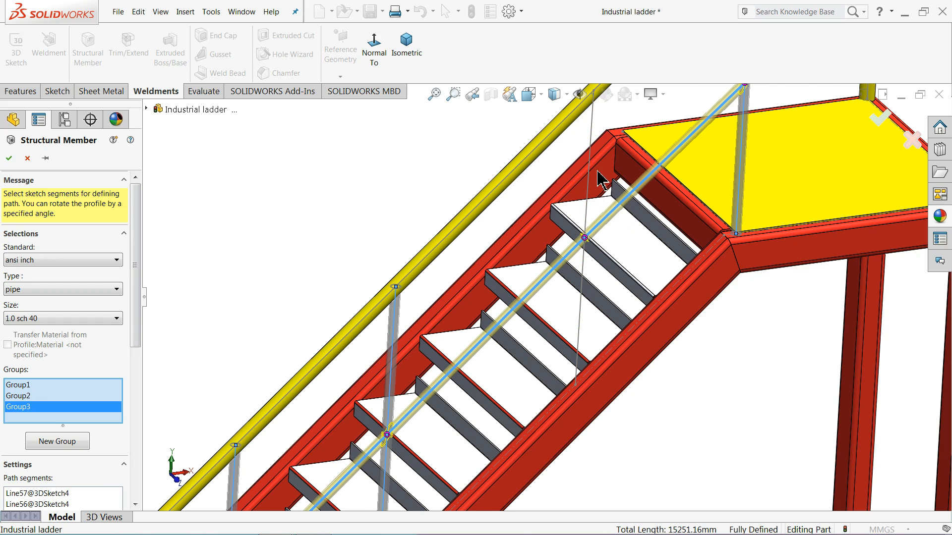
scroll(598, 181, "up", 3)
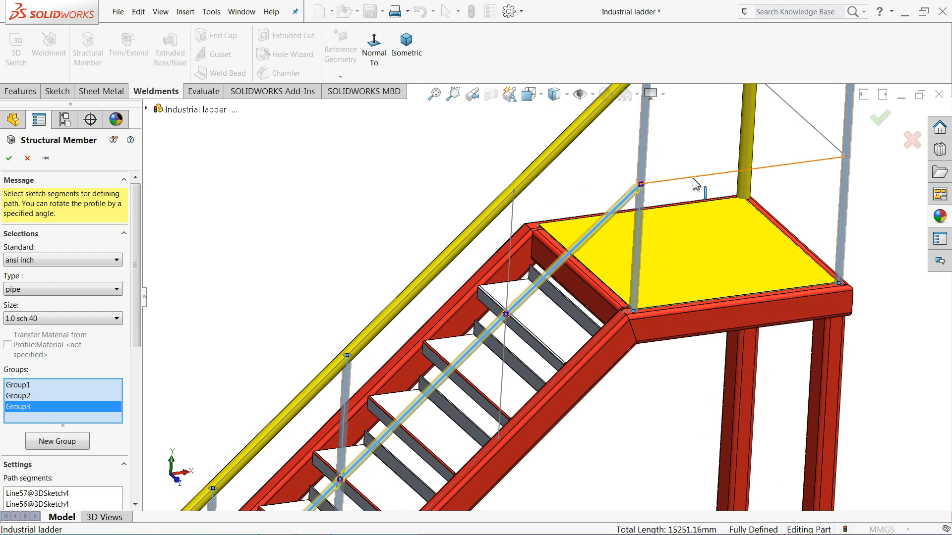
left_click(696, 183)
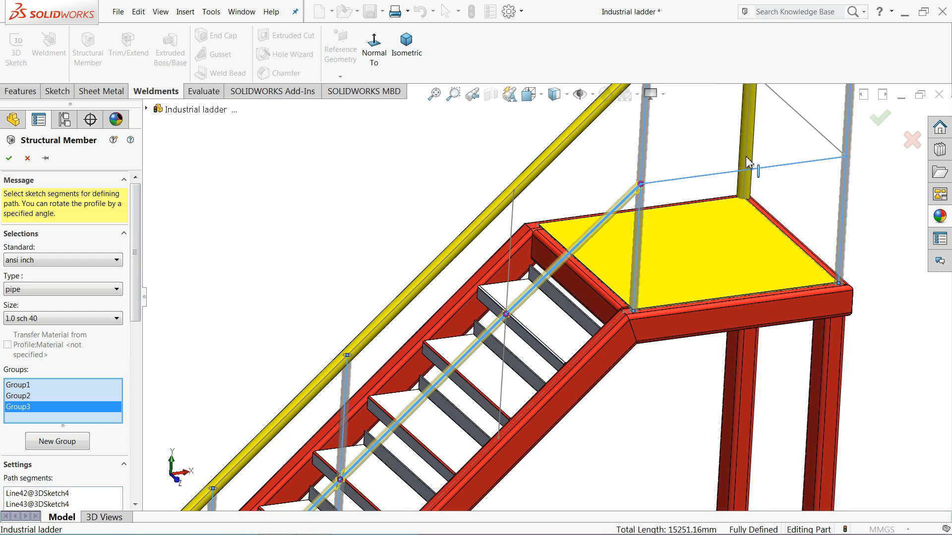
left_click(817, 133)
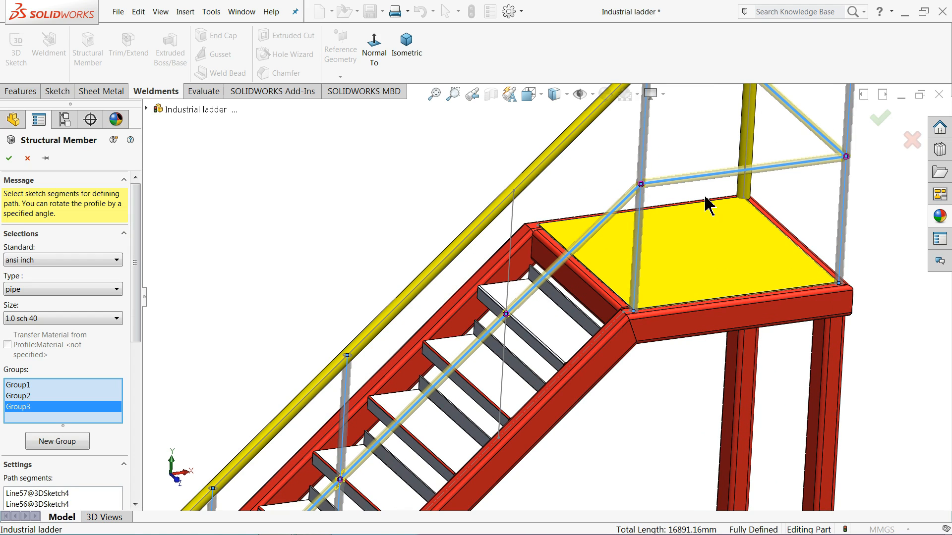
Review which sketch lines the second group and the first group contain.
left_click(18, 397)
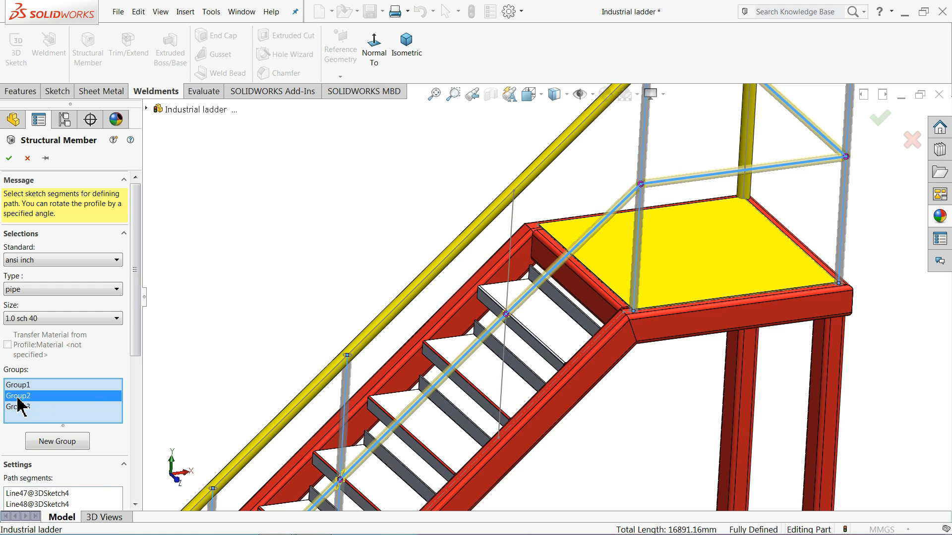
scroll(490, 320, "up", 10)
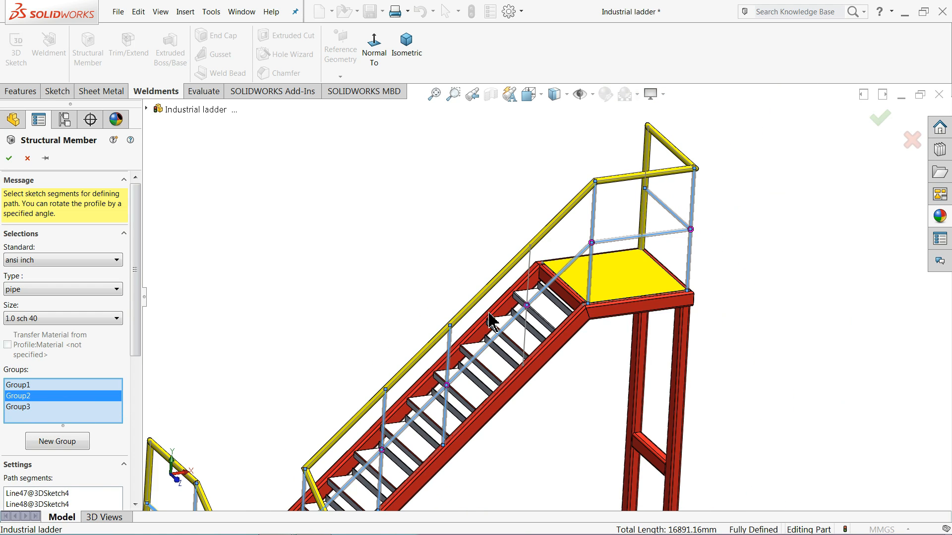
scroll(458, 403, "down", 7)
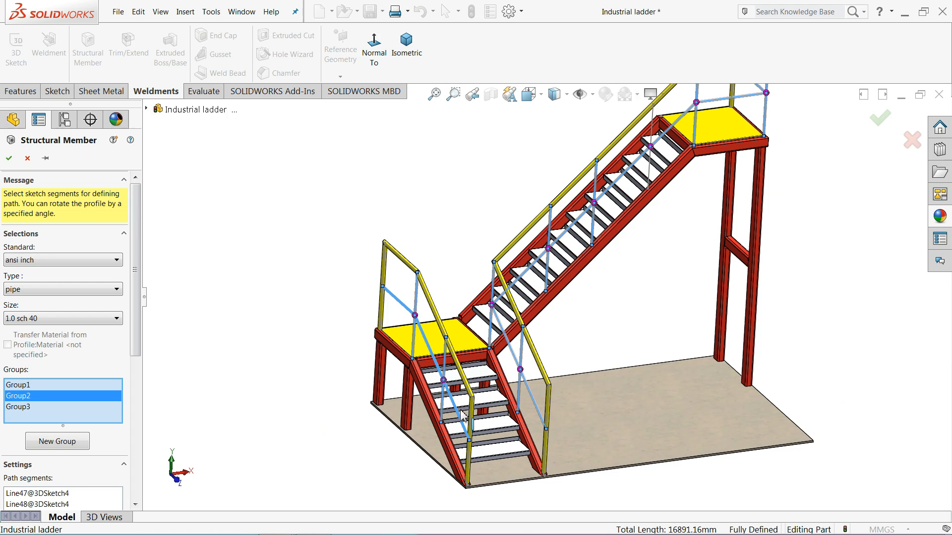
scroll(463, 394, "down", 2)
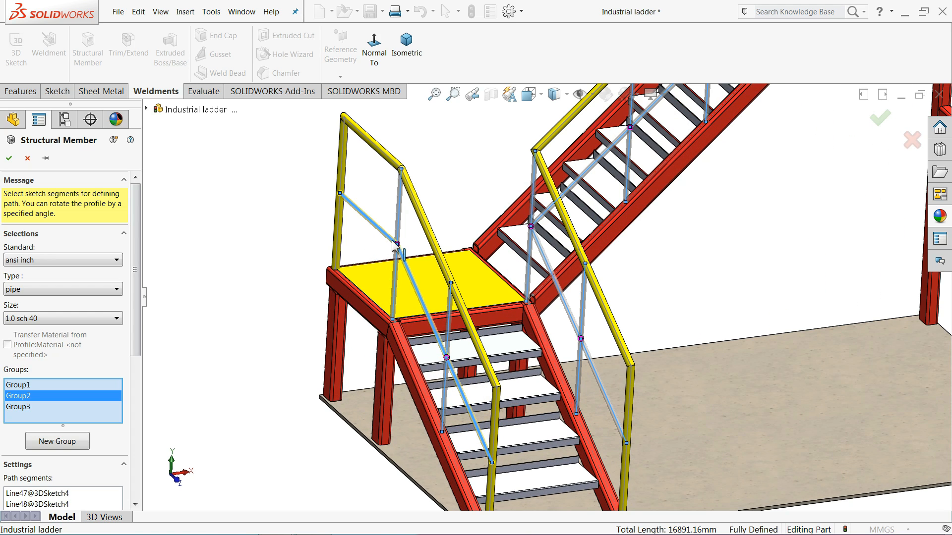
left_click(30, 386)
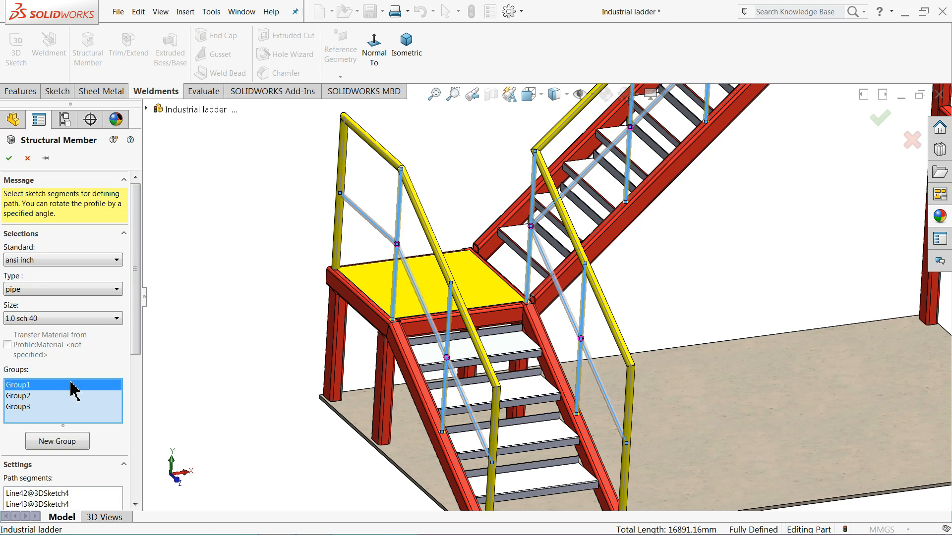
Create a fourth group from the remaining vertical line near the top of the upper stair, and finish the 1.0 sch 40 structural member.
scroll(451, 321, "up", 6)
scroll(574, 218, "down", 8)
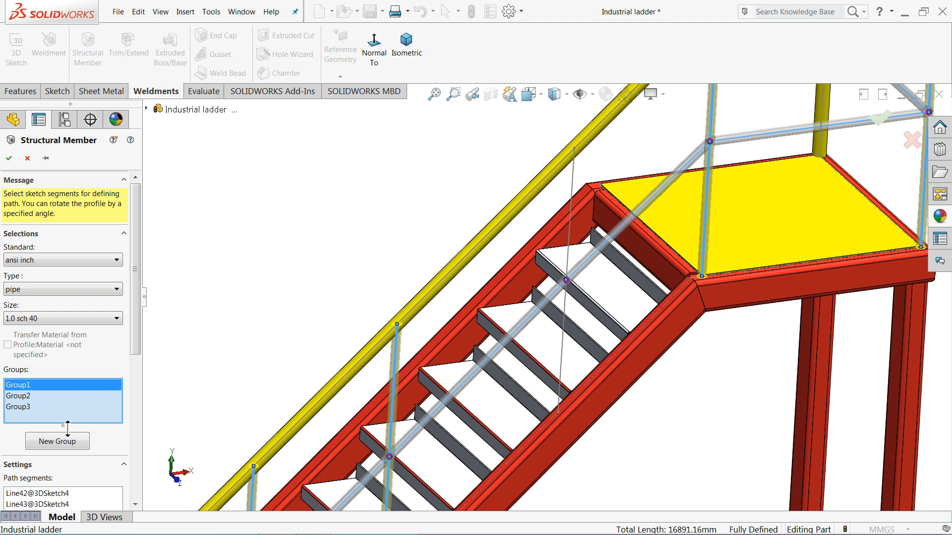
left_click(55, 443)
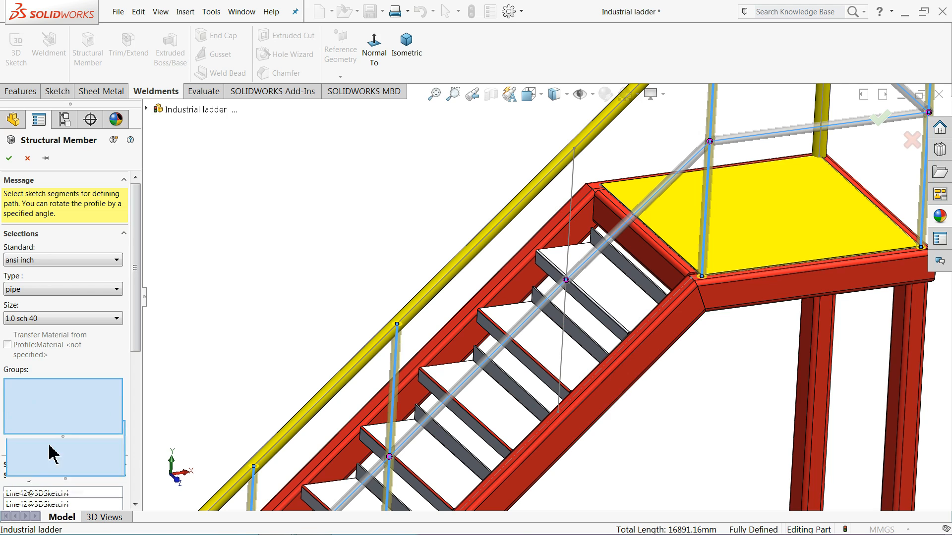
left_click(573, 189)
middle_click_drag(571, 194, 534, 208)
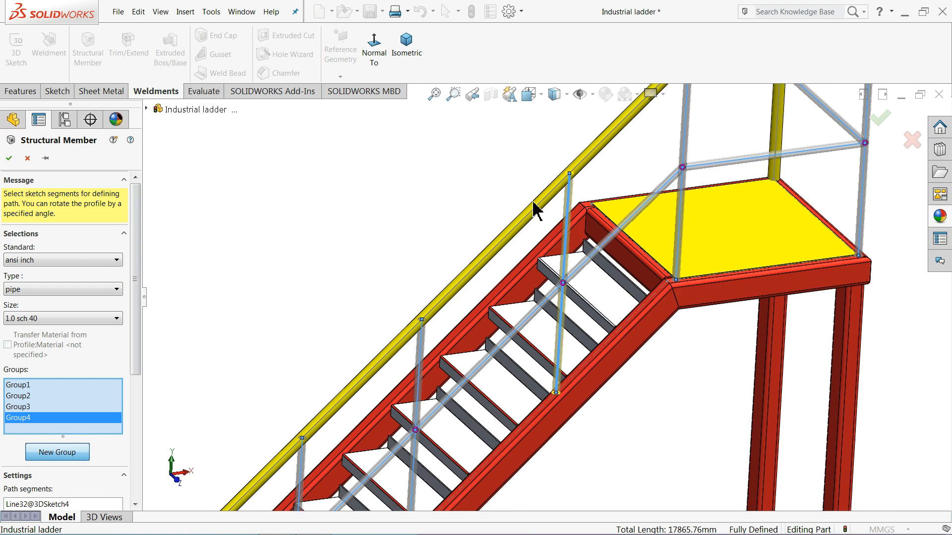
scroll(534, 209, "up", 10)
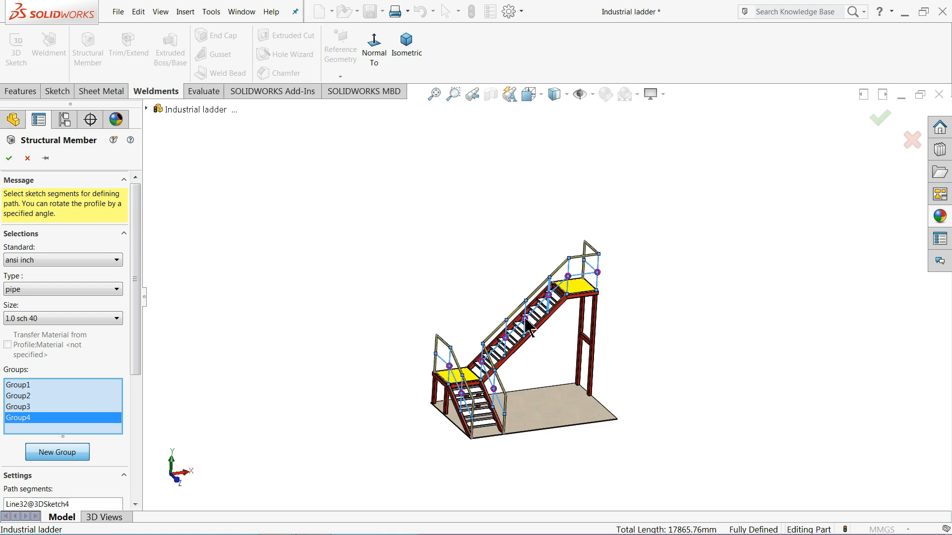
scroll(503, 392, "down", 6)
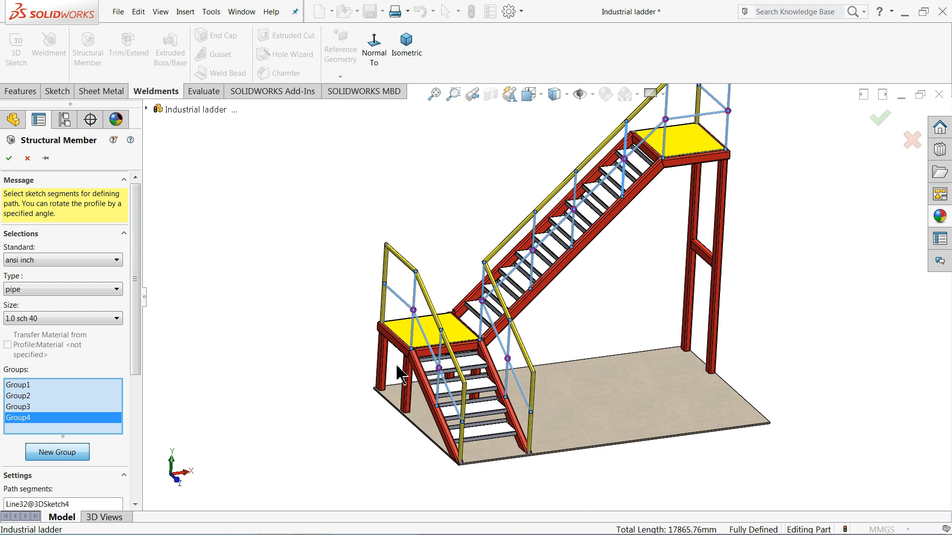
left_click(9, 158)
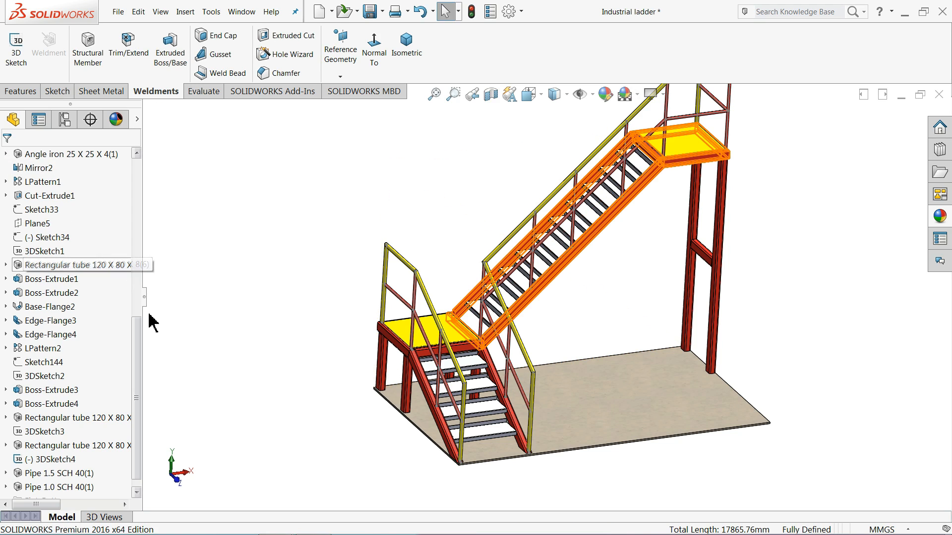
Apply the Yellow appearance from the Solid category to the 1.0 sch 40 pipe member.
left_click_drag(134, 344, 136, 360)
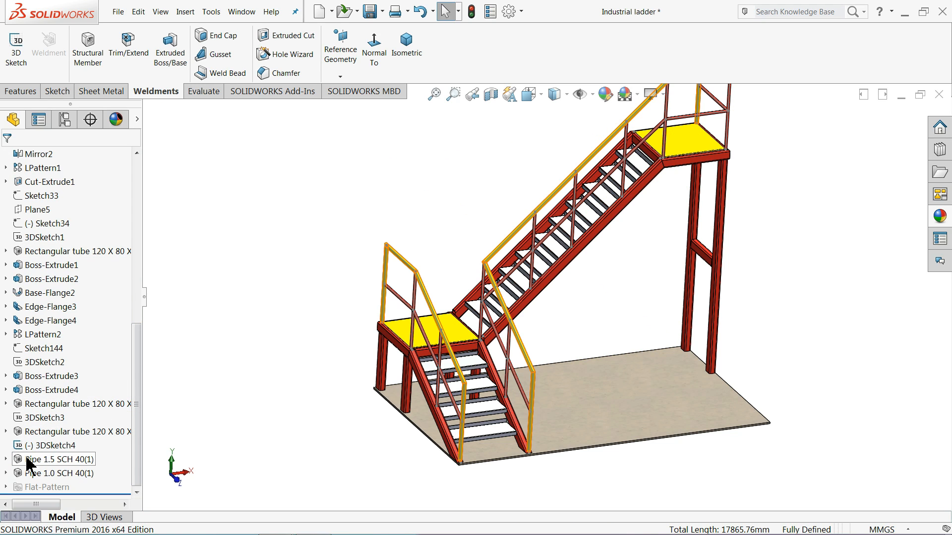
left_click(50, 474)
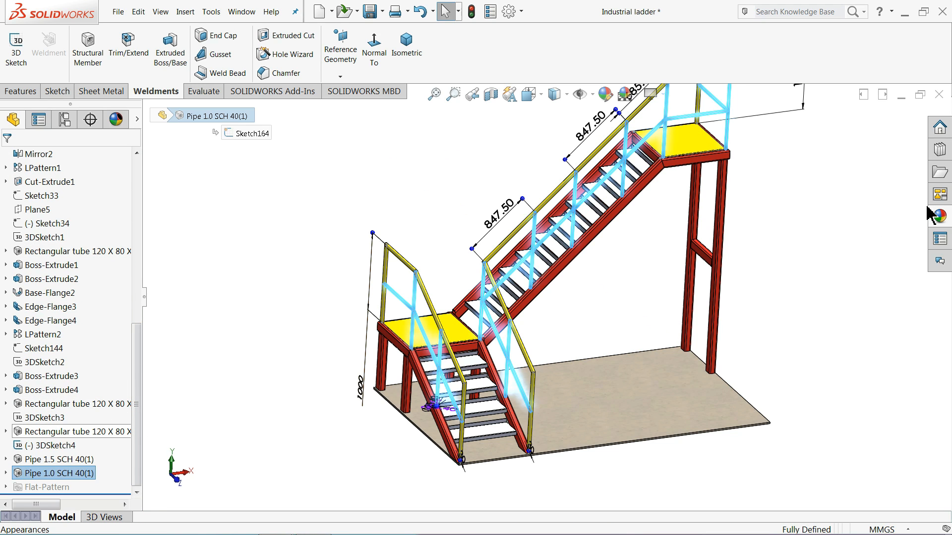
left_click(940, 216)
double_click(900, 385)
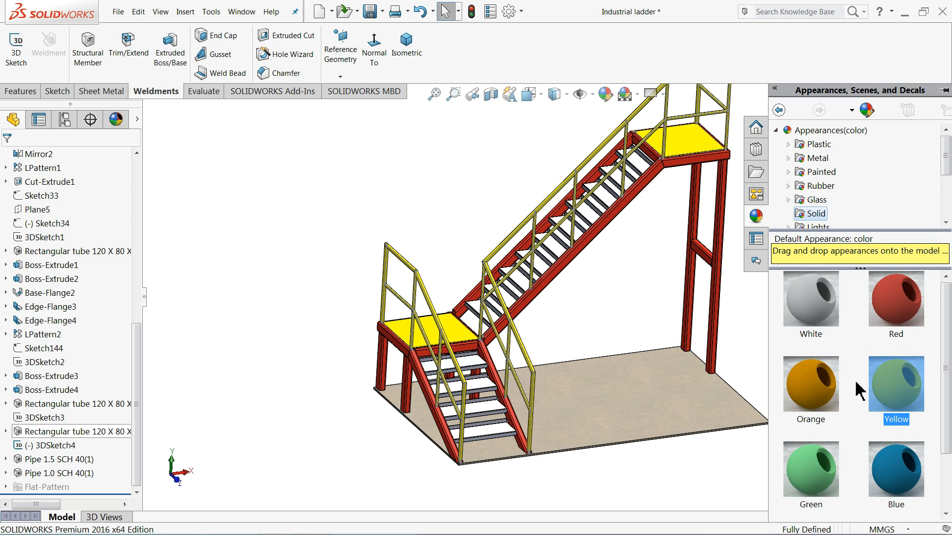
left_click(648, 304)
scroll(507, 359, "down", 10)
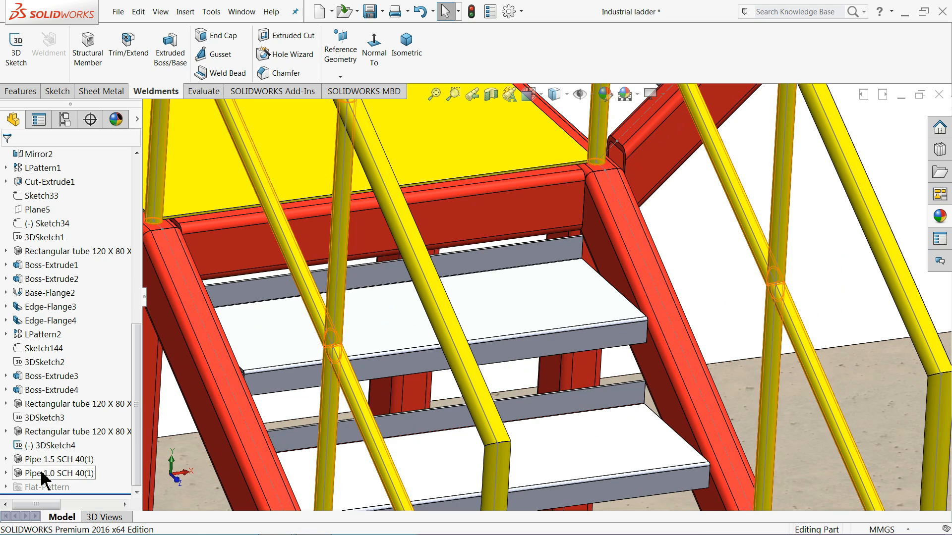
Hide the 3D sketch that defines the railing pipes.
left_click(20, 446)
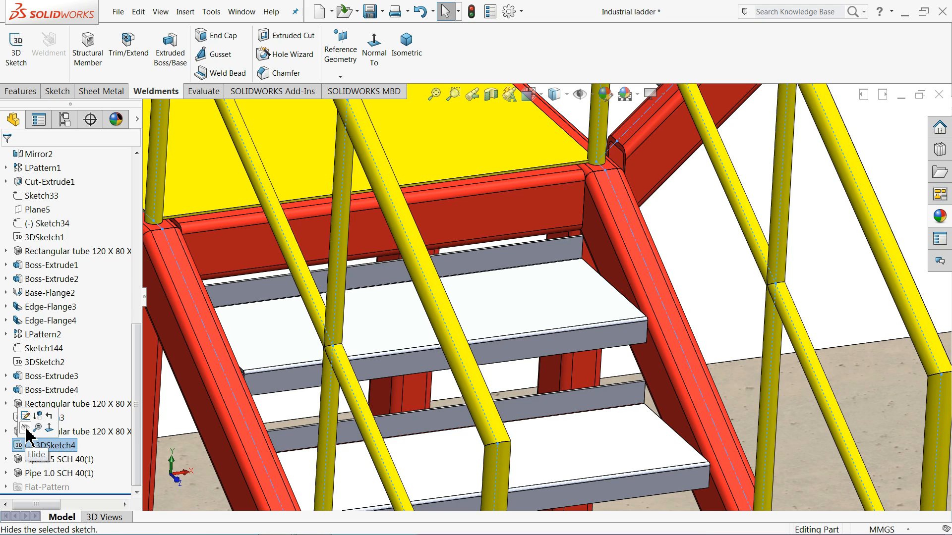
left_click(26, 427)
scroll(744, 255, "up", 10)
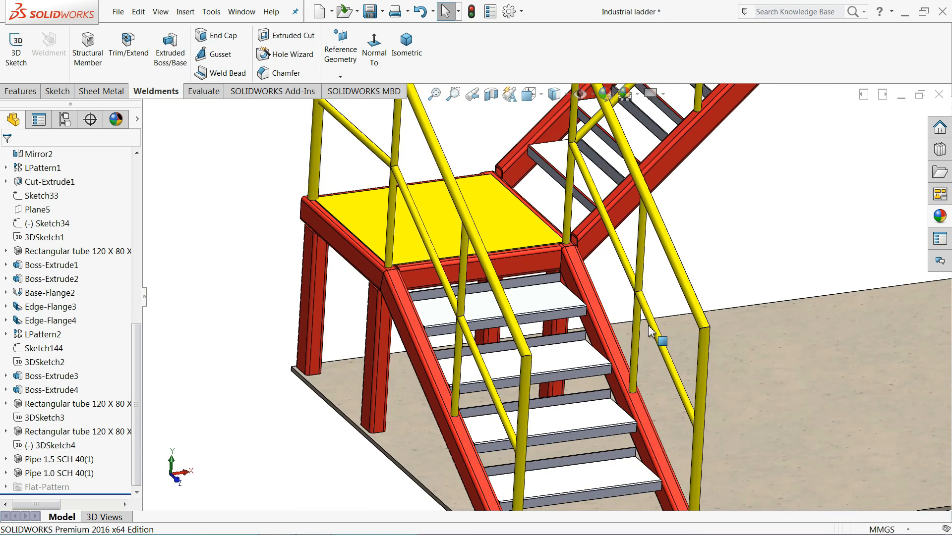
scroll(743, 246, "up", 6)
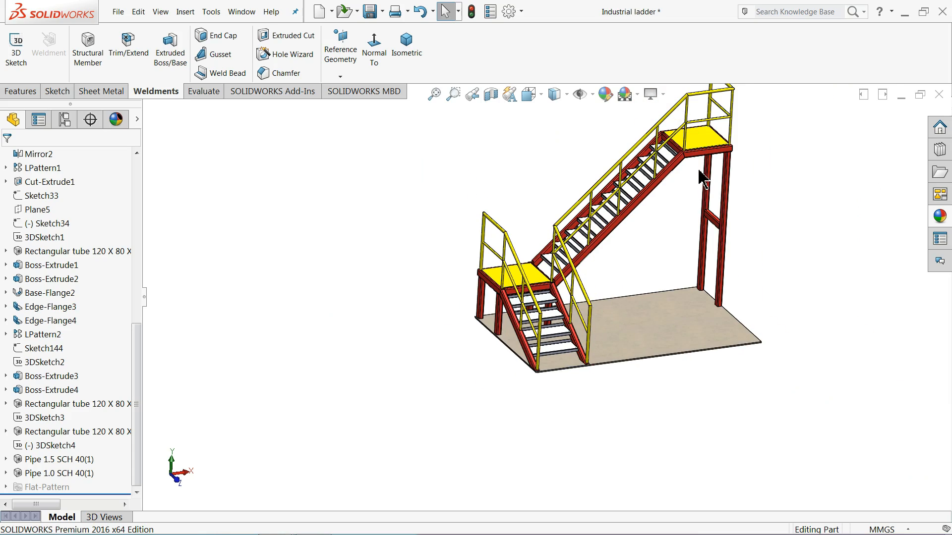
Examine the finished railings and their pipe joints along both stair flights and around both platforms.
scroll(682, 145, "down", 3)
scroll(681, 144, "down", 4)
mouse_move(654, 174)
middle_mouse_down()
mouse_move(618, 183)
mouse_move(601, 210)
mouse_move(652, 177)
middle_mouse_up()
scroll(651, 176, "up", 4)
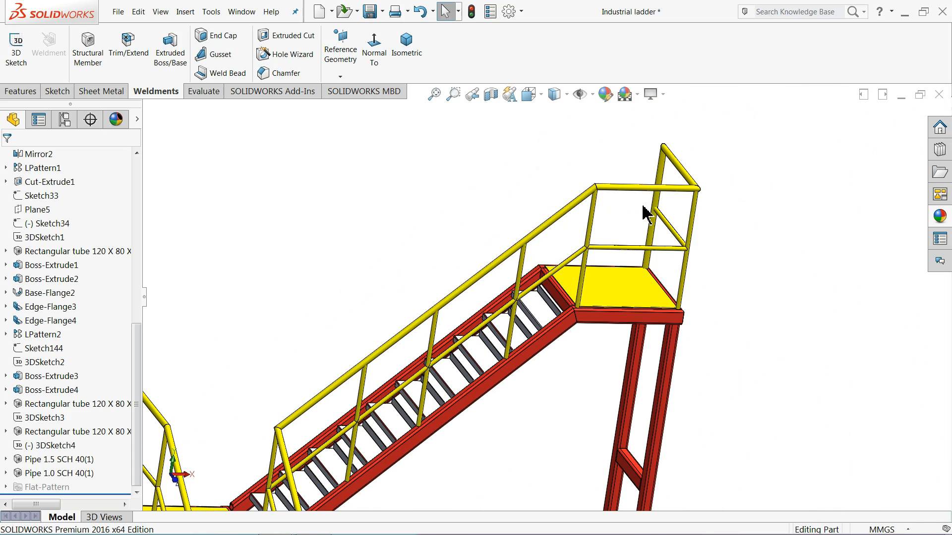
middle_click_drag(631, 228, 634, 209)
scroll(639, 211, "up", 8)
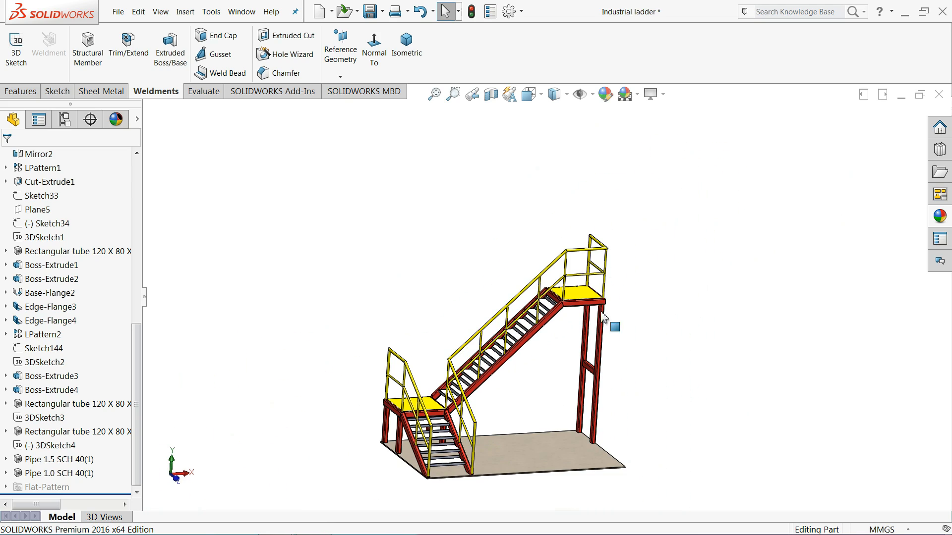
scroll(486, 396, "down", 3)
middle_click_drag(512, 404, 539, 400)
scroll(537, 395, "up", 3)
scroll(535, 393, "down", 2)
middle_click_drag(543, 351, 543, 309)
middle_click_drag(570, 272, 569, 260)
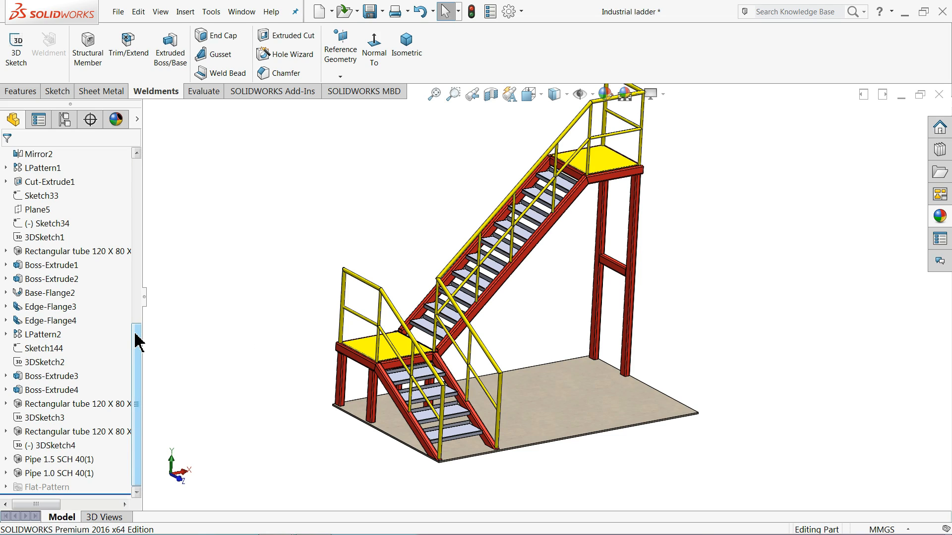
scroll(391, 322, "down", 10)
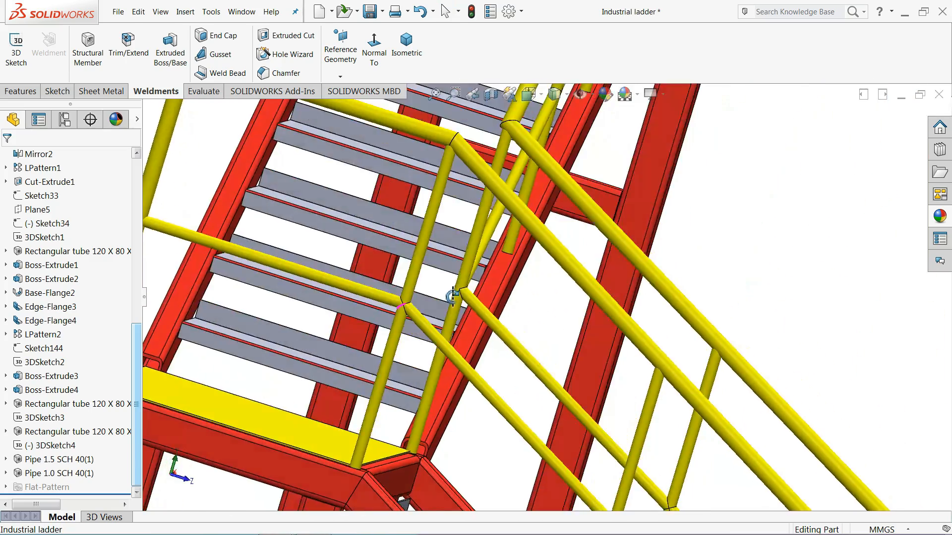
middle_click_drag(453, 296, 386, 319)
scroll(387, 319, "up", 10)
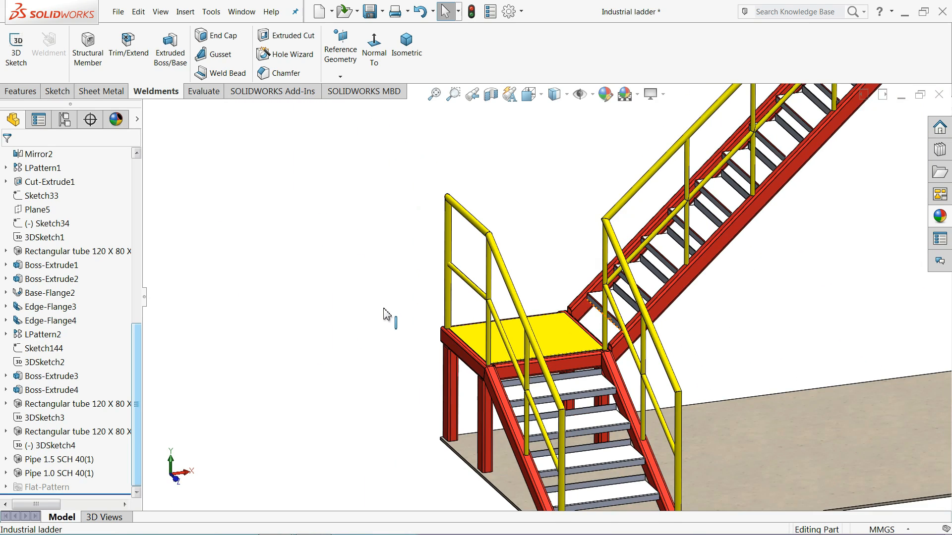
middle_click_drag(451, 311, 472, 312)
scroll(456, 309, "up", 4)
scroll(652, 244, "down", 2)
Show the hidden brick wall extrusion behind the stairs, and save the part.
left_click(611, 388)
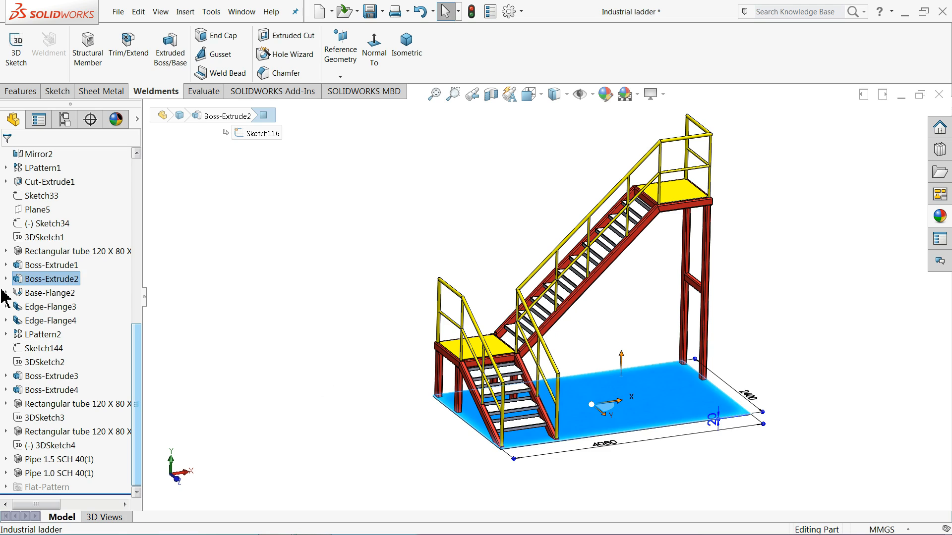
left_click(51, 264)
left_click(272, 251)
middle_click_drag(272, 251, 319, 277)
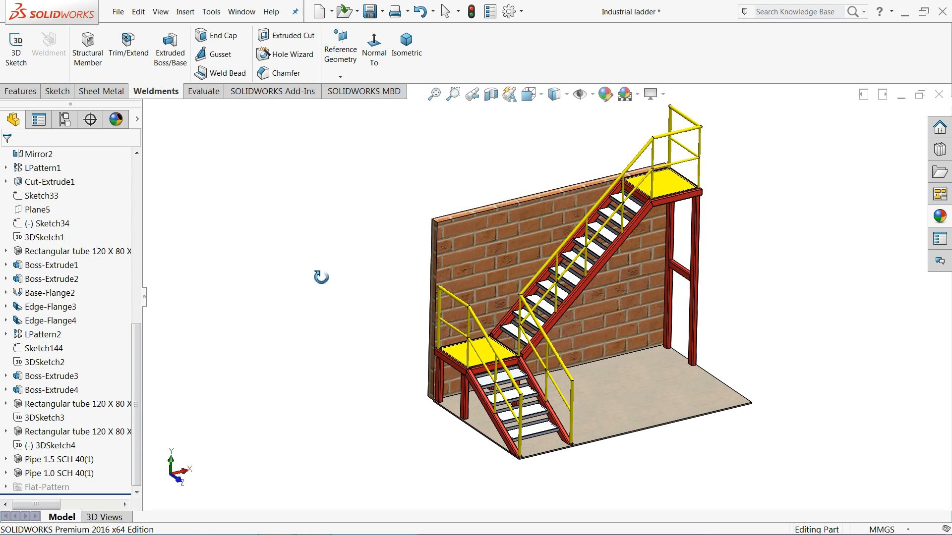
mouse_move(679, 283)
middle_mouse_down()
mouse_move(692, 270)
mouse_move(680, 267)
middle_mouse_up()
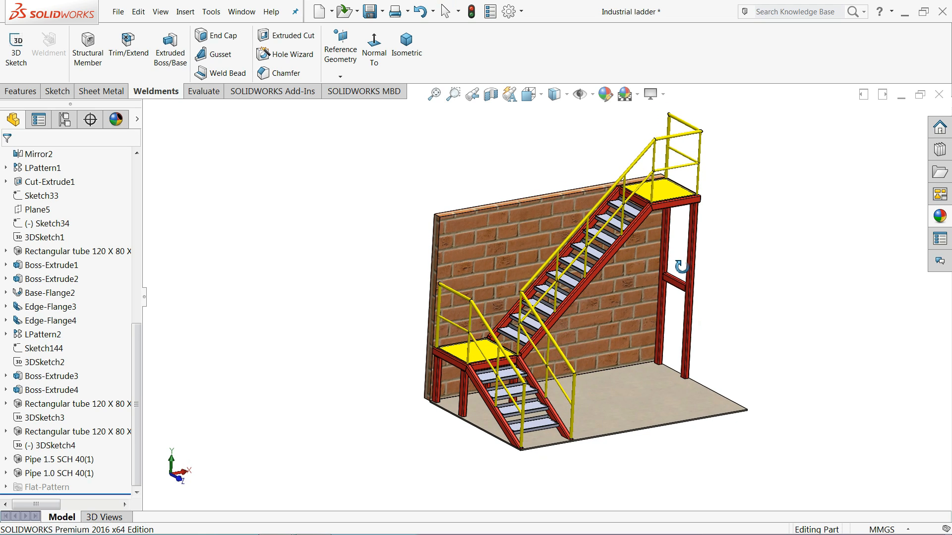
scroll(793, 260, "down", 2)
scroll(630, 324, "up", 1)
middle_click_drag(469, 383, 471, 391)
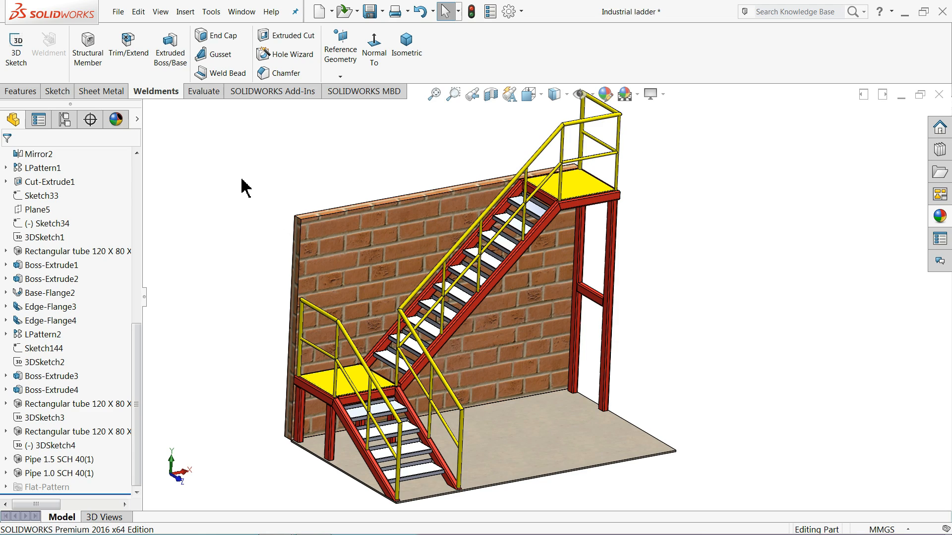
left_click(369, 11)
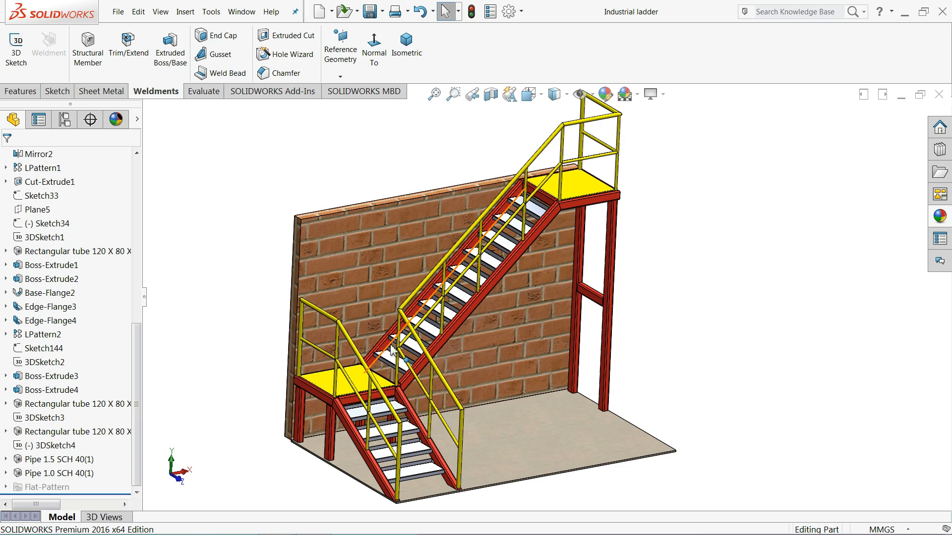
Give the treads of both stair flights a green appearance.
left_click(429, 475)
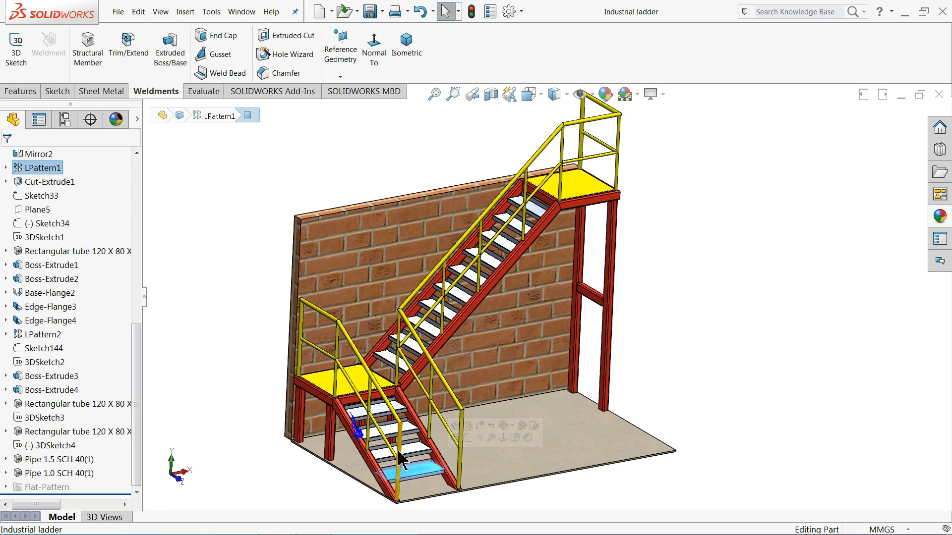
left_click(229, 203)
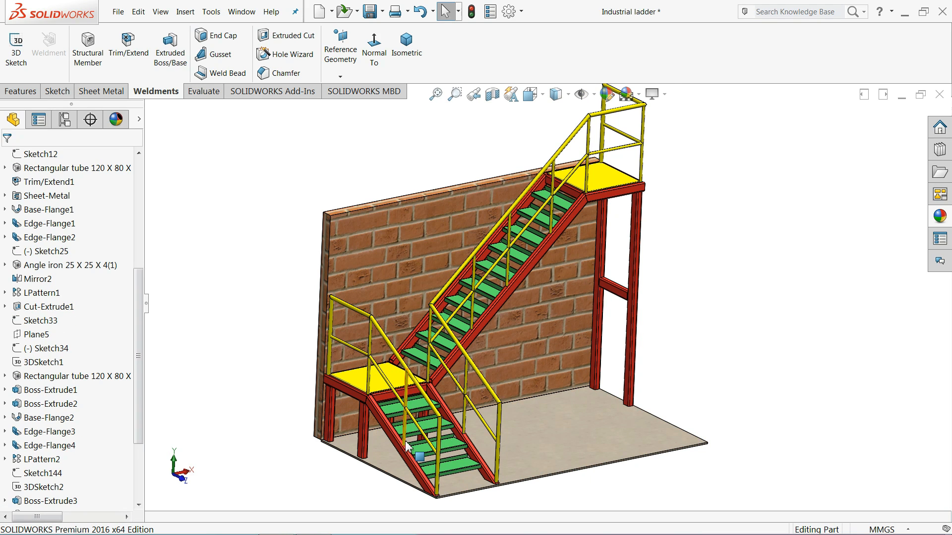
scroll(545, 191, "down", 3)
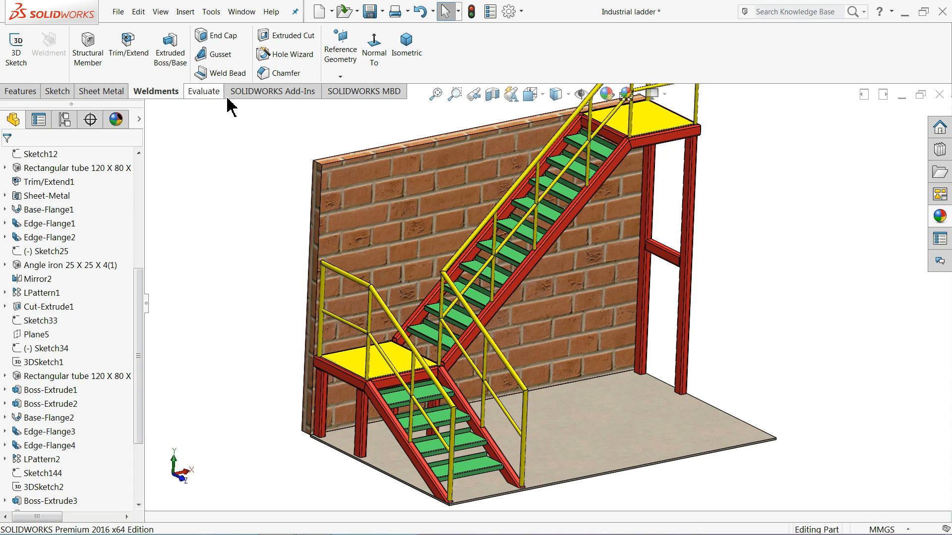
Start a gusset between the inner face of the lower platform's wall-side post and the underside of its outer beam.
left_click(221, 54)
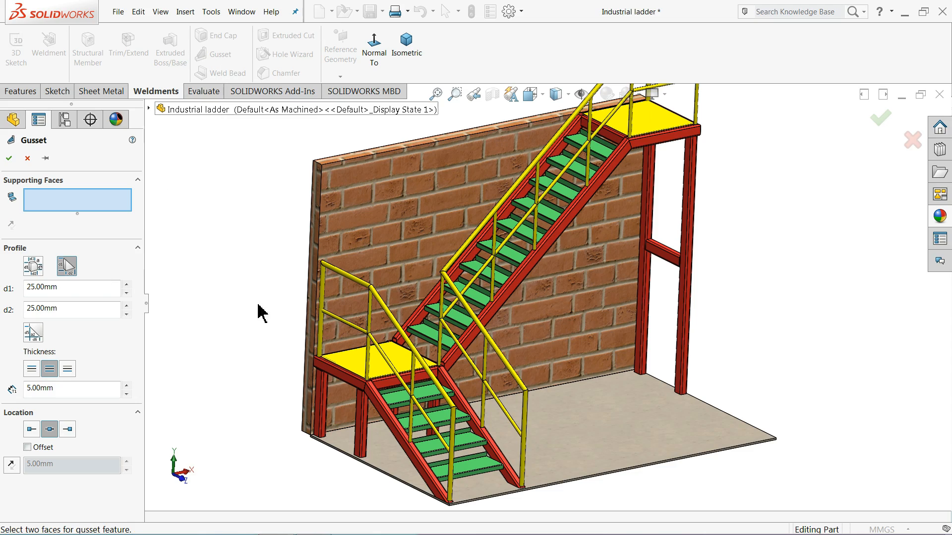
scroll(370, 379, "down", 10)
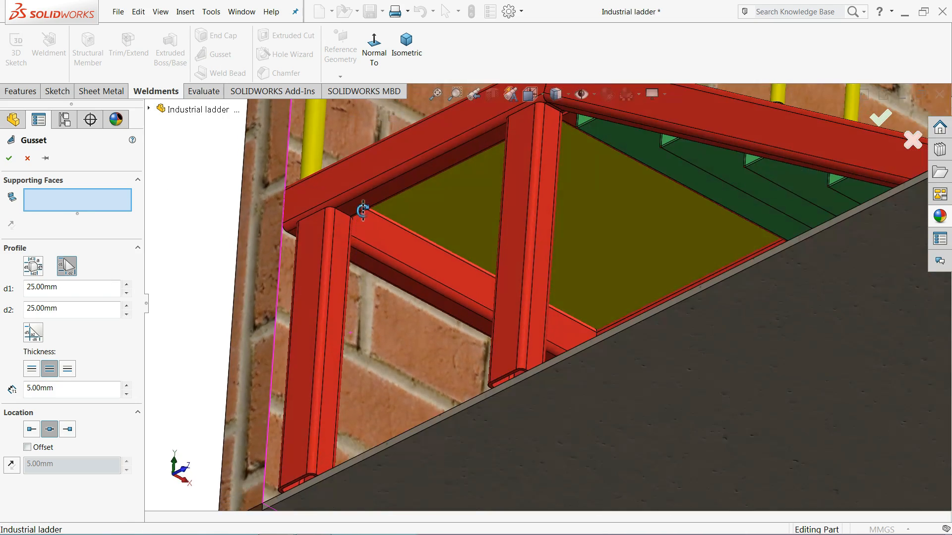
scroll(362, 211, "down", 5)
left_click(368, 265)
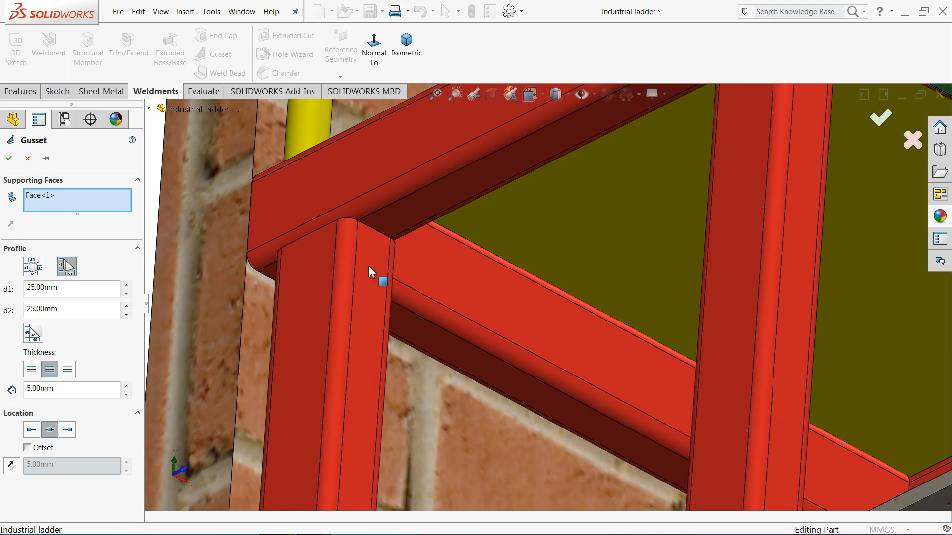
left_click(401, 219)
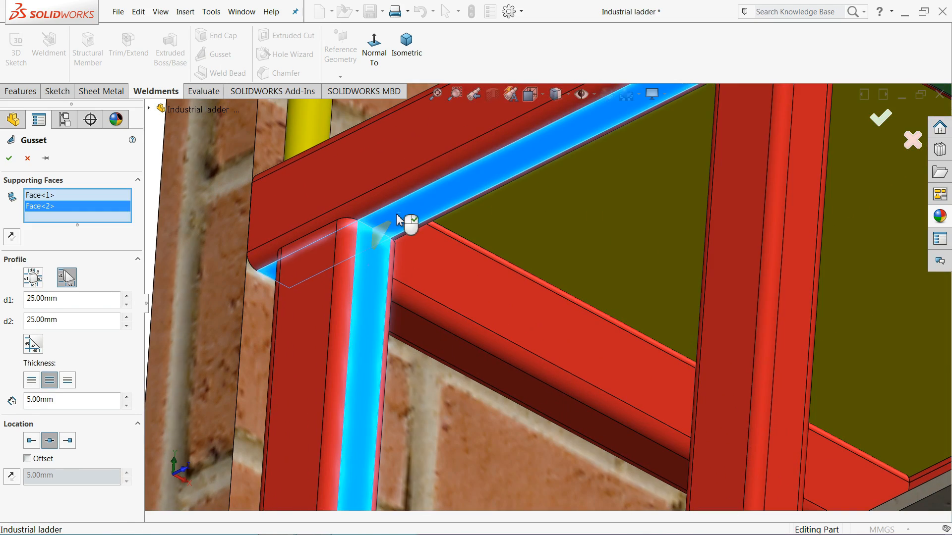
Give the gusset a polygonal profile with d1 150 mm, d2 150 mm and d3 20 mm, keep the 5 mm thickness, and finish it.
left_click(34, 278)
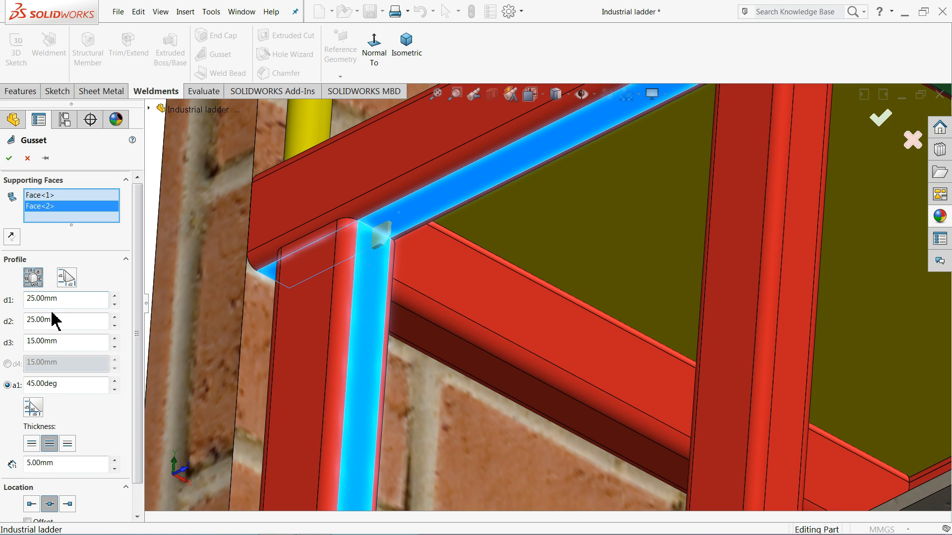
left_click_drag(57, 299, 16, 298)
type("150")
left_click(69, 320)
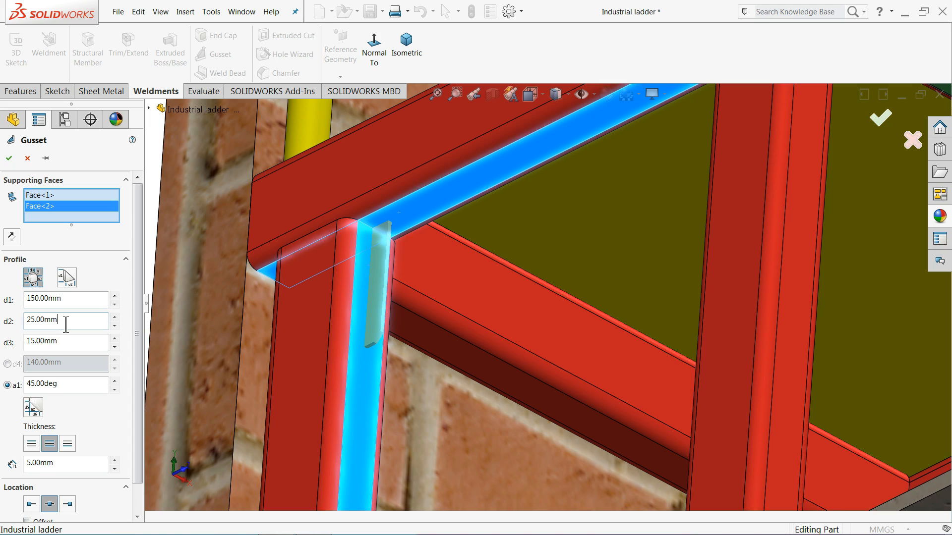
type("150")
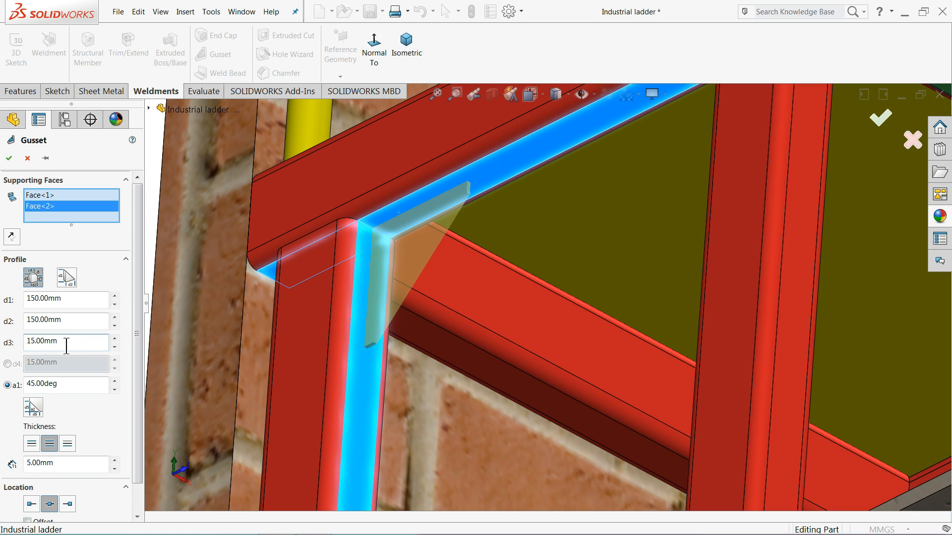
type("20")
key("Return")
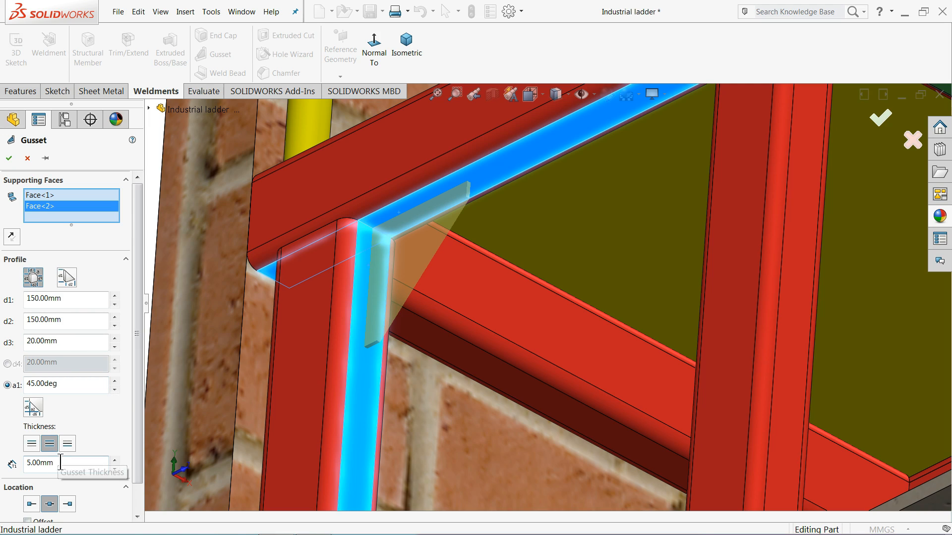
left_click_drag(59, 462, 23, 460)
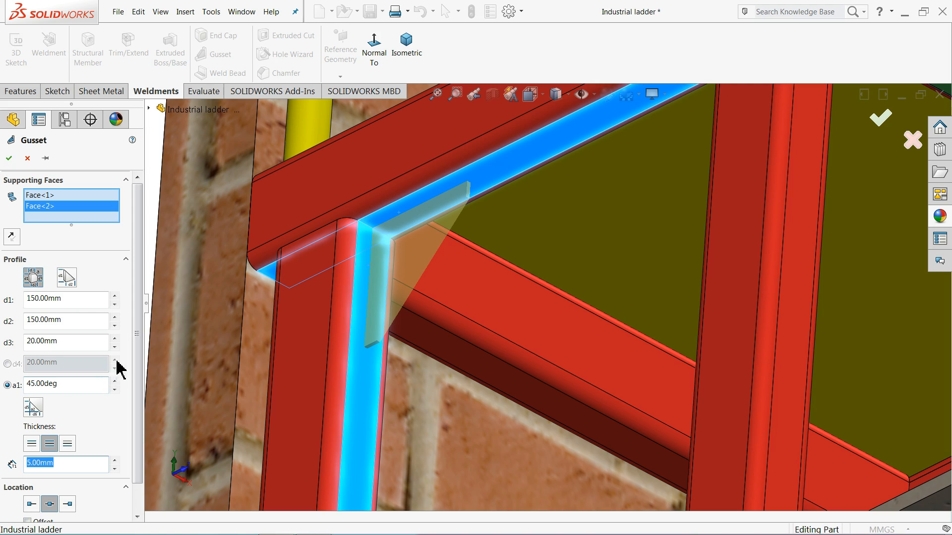
left_click_drag(139, 356, 139, 397)
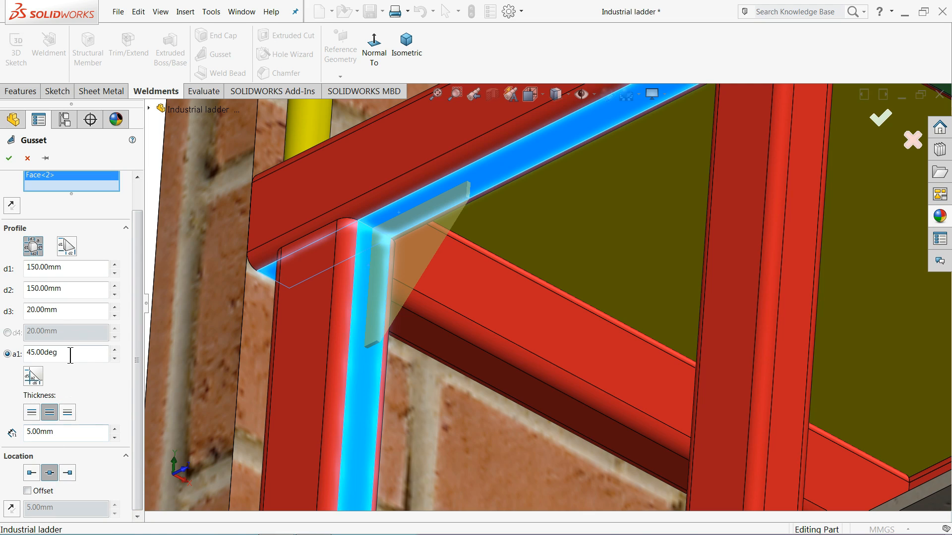
left_click(10, 159)
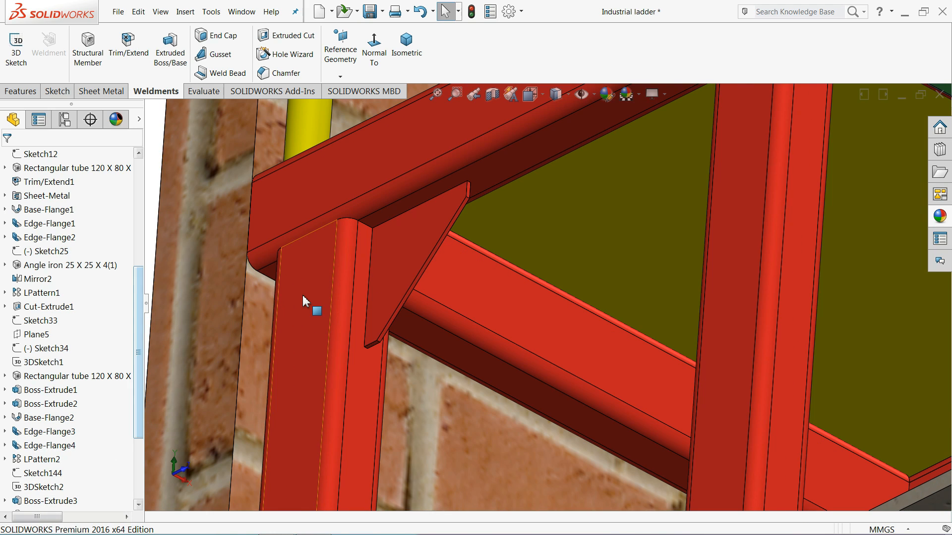
Add a matching gusset between the same platform beam and the post at its opposite end.
scroll(302, 295, "up", 2)
scroll(568, 331, "up", 3)
middle_click_drag(598, 321, 688, 288)
scroll(873, 234, "down", 3)
scroll(910, 230, "down", 2)
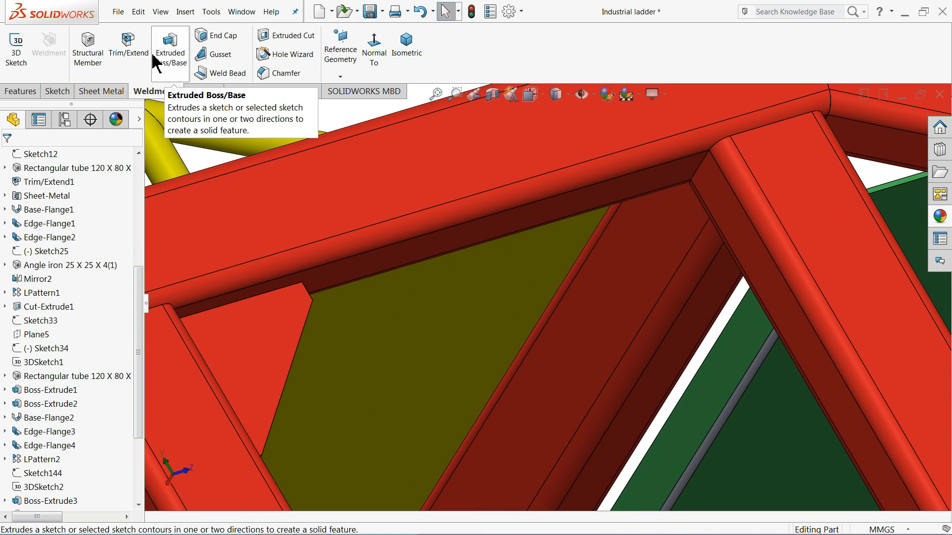
left_click(217, 56)
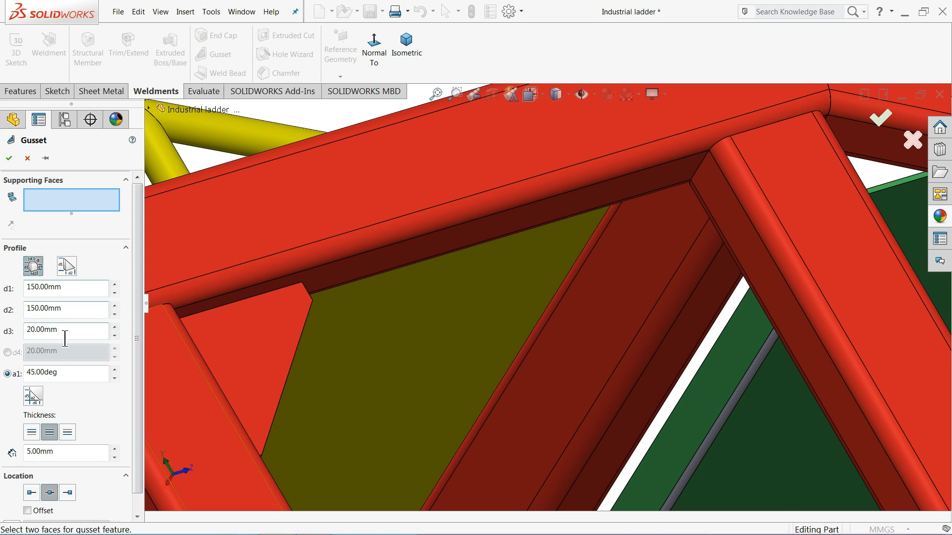
left_click(666, 183)
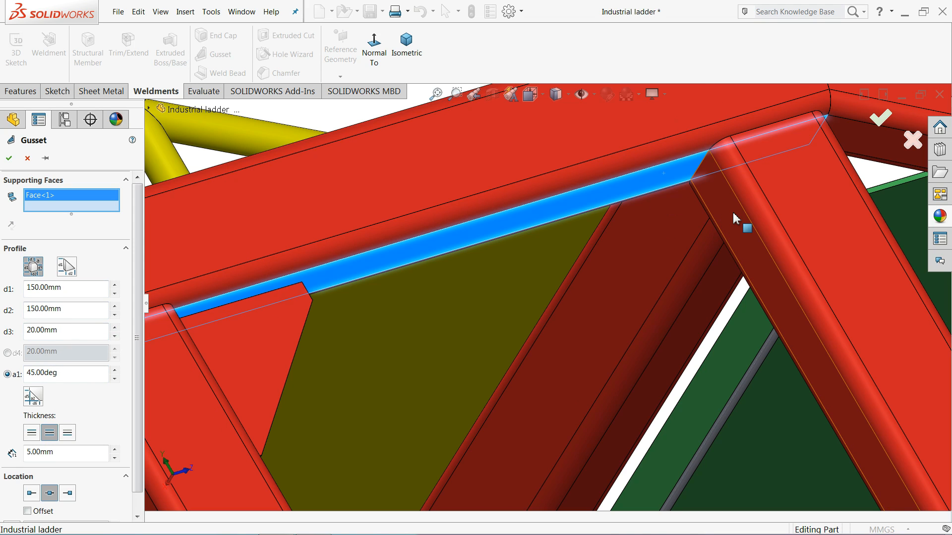
left_click(741, 218)
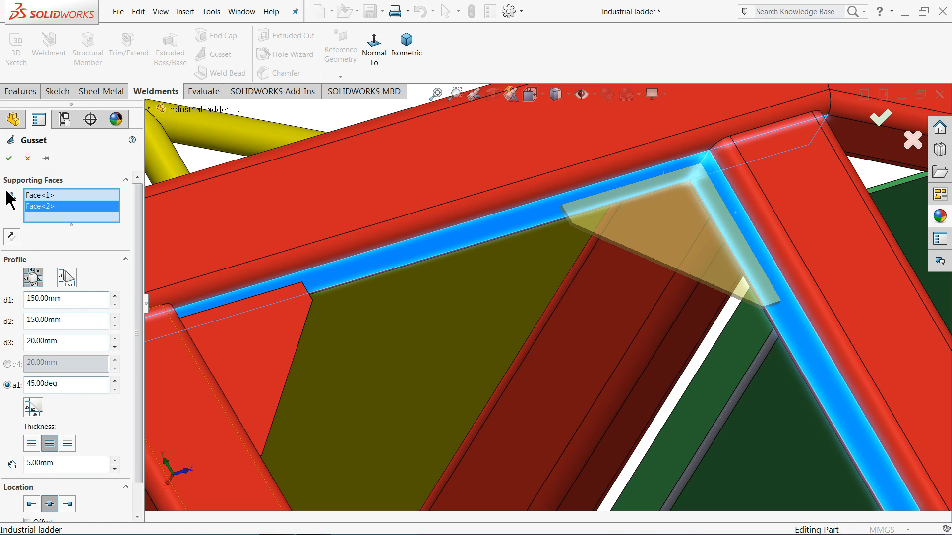
left_click(9, 158)
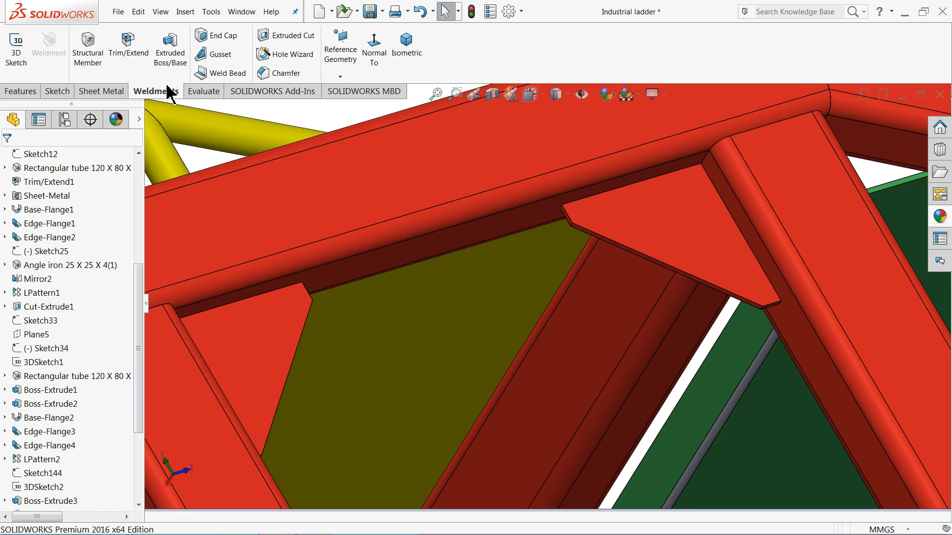
Add a 150 by 150 mm polygonal gusset under the lower platform's opposite beam, against its post away from the wall.
left_click(220, 55)
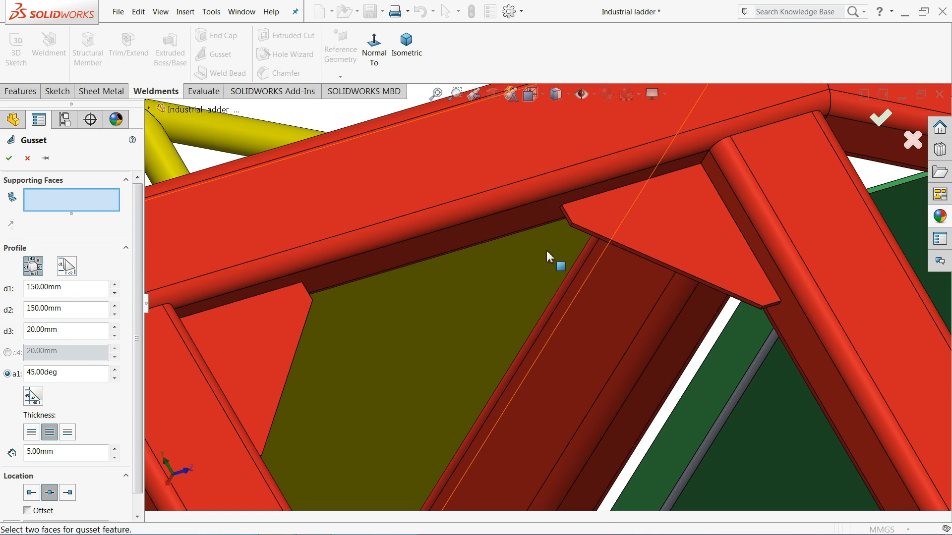
scroll(557, 261, "up", 5)
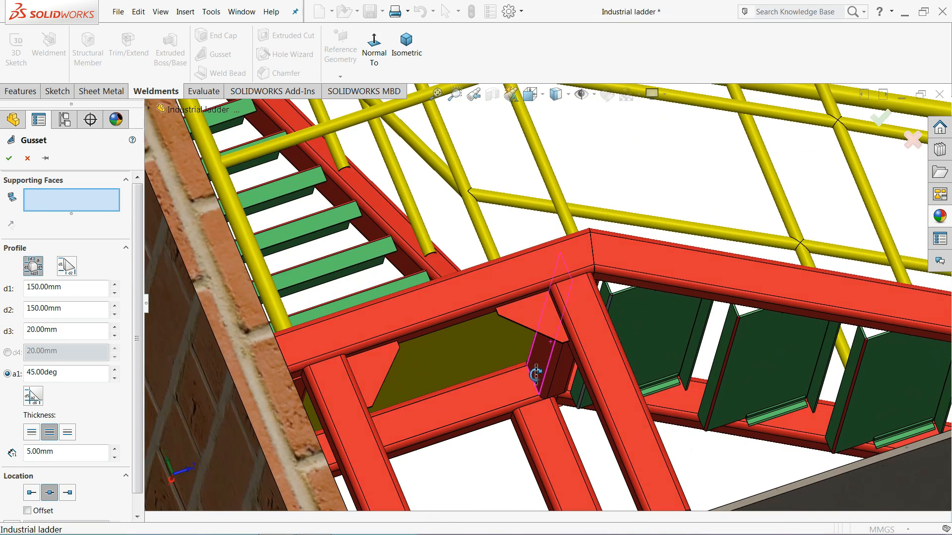
scroll(527, 425, "down", 5)
left_click(466, 364)
left_click(521, 389)
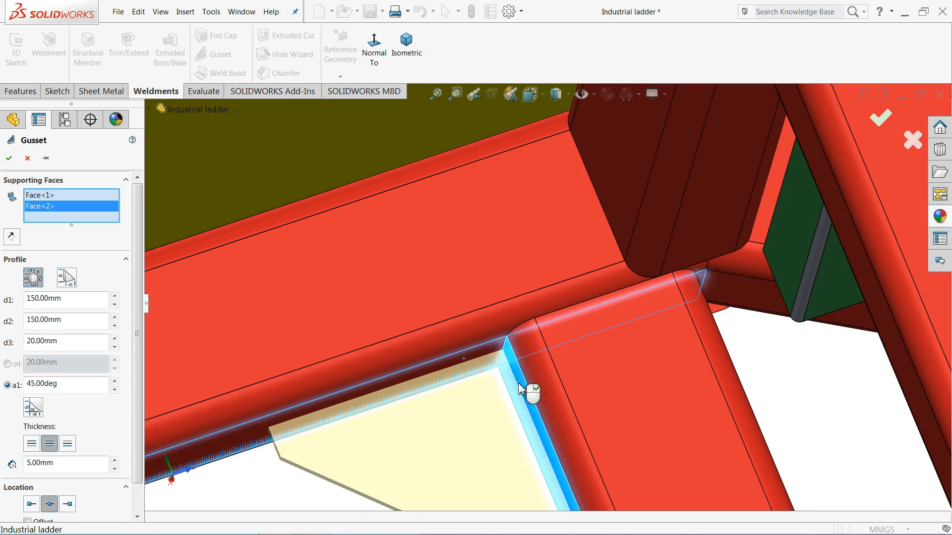
scroll(430, 395, "up", 4)
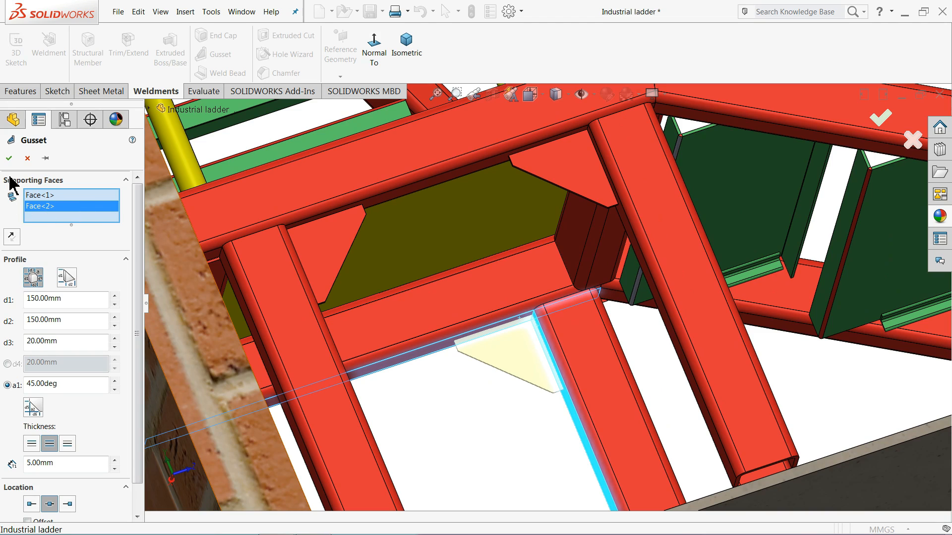
left_click(9, 158)
Add a matching gusset between the underside of that same beam and the inner face of its wall-side post.
middle_click_drag(434, 304, 438, 340)
scroll(350, 382, "down", 4)
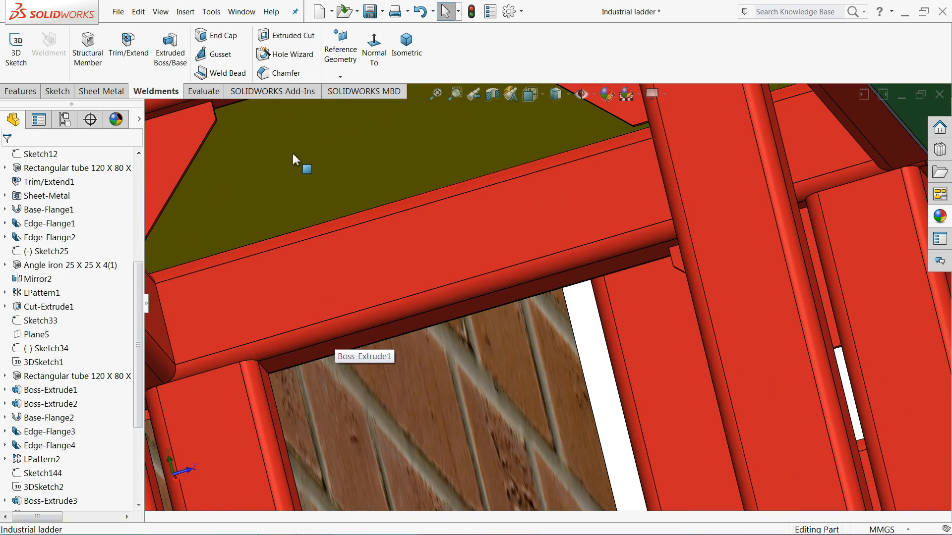
left_click(230, 61)
scroll(287, 412, "down", 3)
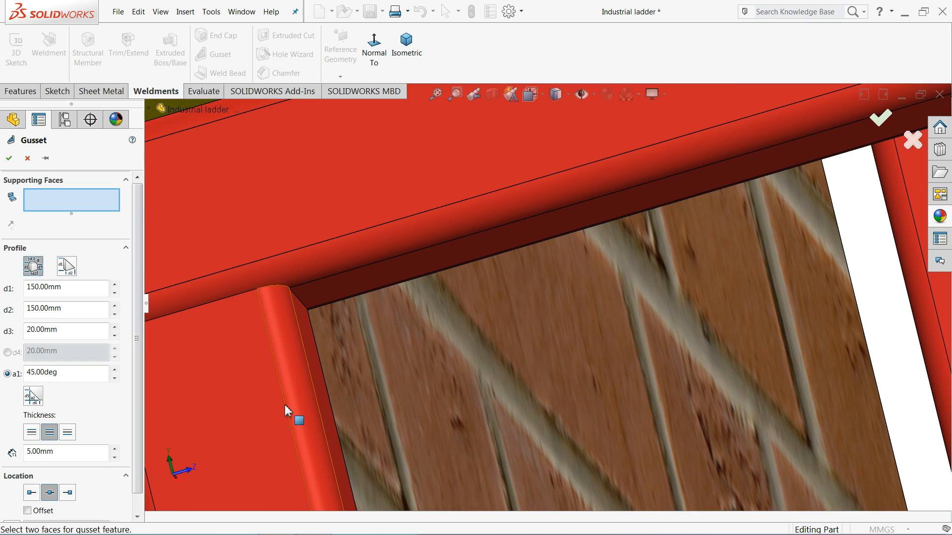
left_click(308, 337)
left_click(397, 272)
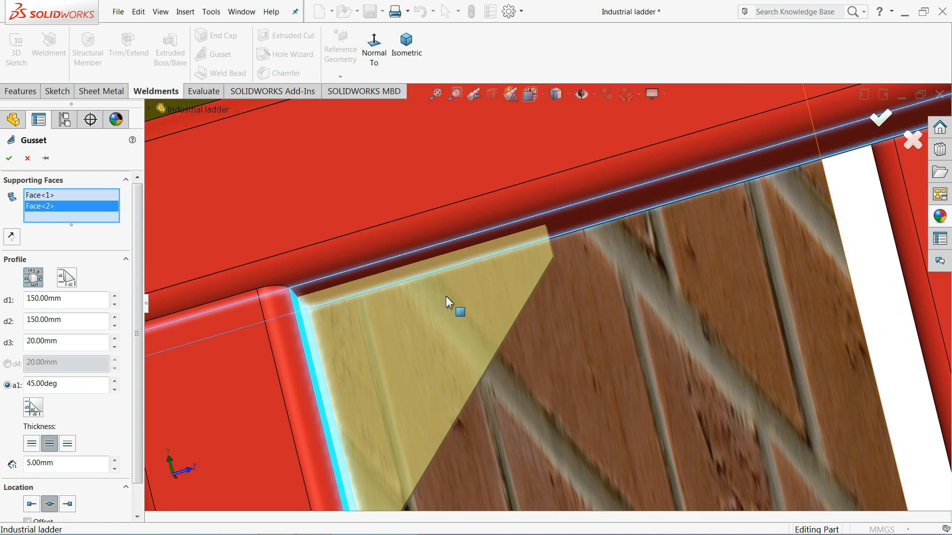
scroll(450, 391, "up", 2)
left_click(11, 158)
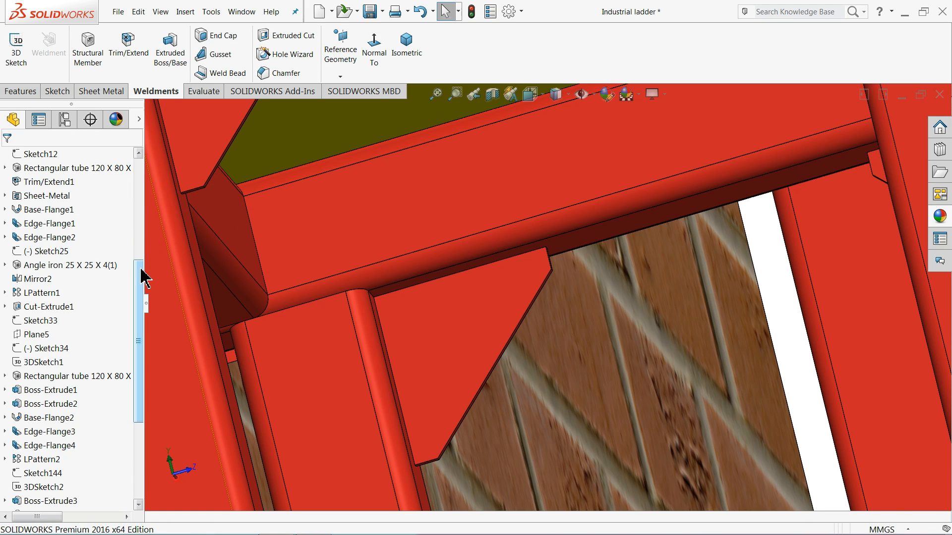
Select all four platform gussets and apply a colour appearance to them.
left_click(37, 446)
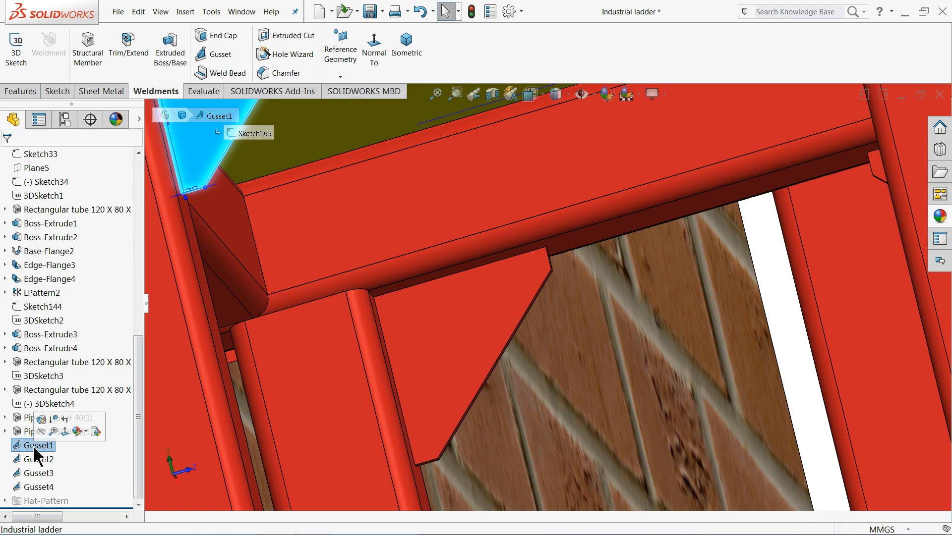
left_click(37, 460, "ctrl")
left_click(38, 474, "ctrl")
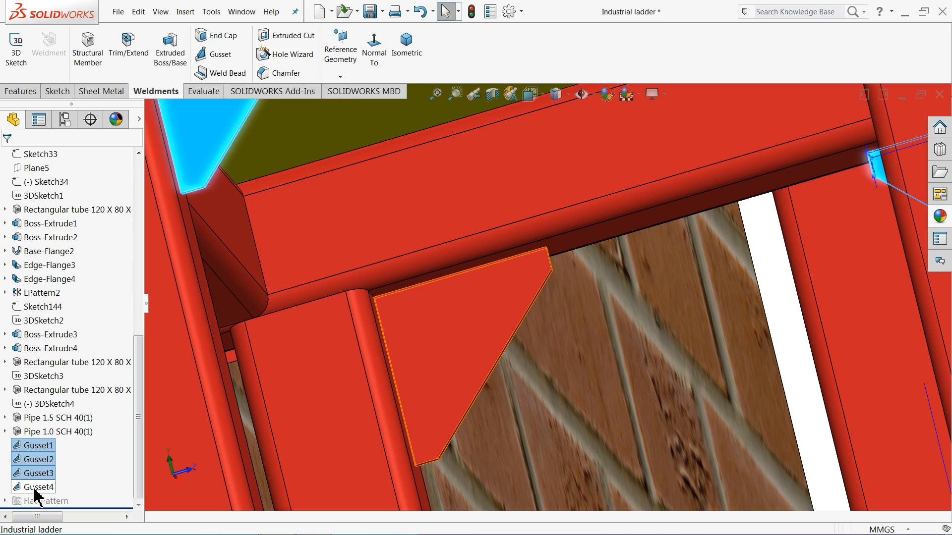
left_click(37, 487, "ctrl")
left_click(939, 216)
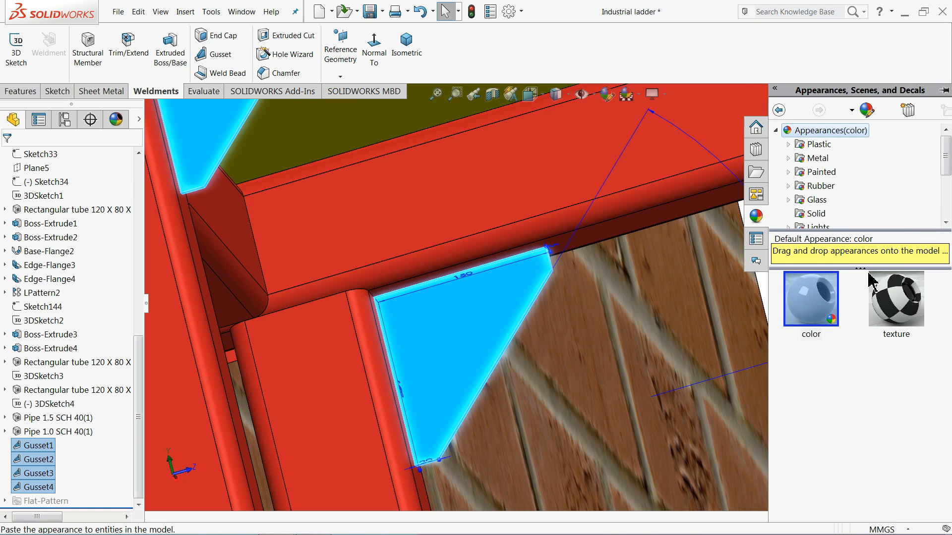
left_click(817, 219)
double_click(888, 386)
Examine the complete ladder model with its platforms, stairs, railings and wall in an overall view.
scroll(575, 311, "up", 1)
scroll(574, 315, "up", 5)
scroll(298, 237, "up", 2)
middle_click_drag(300, 233, 243, 347)
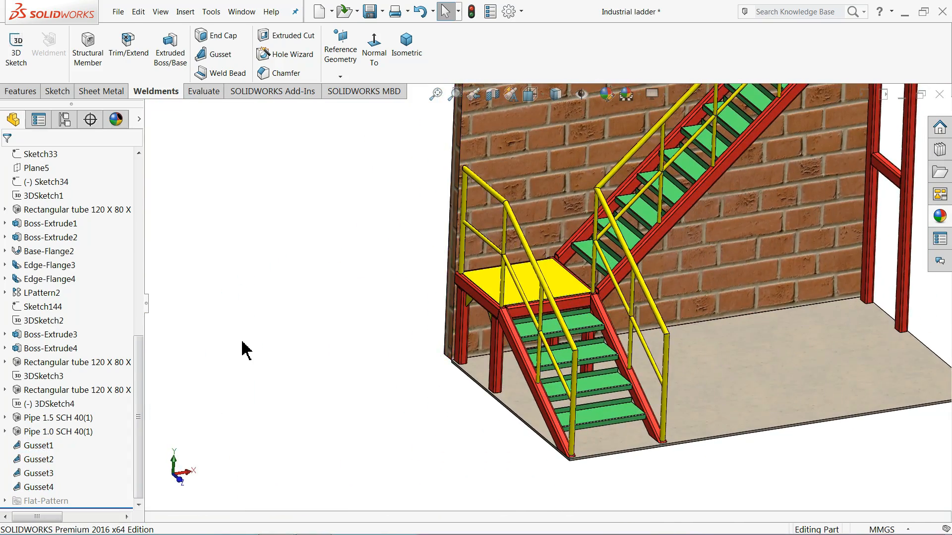
scroll(449, 347, "up", 3)
middle_click_drag(769, 228, 674, 240)
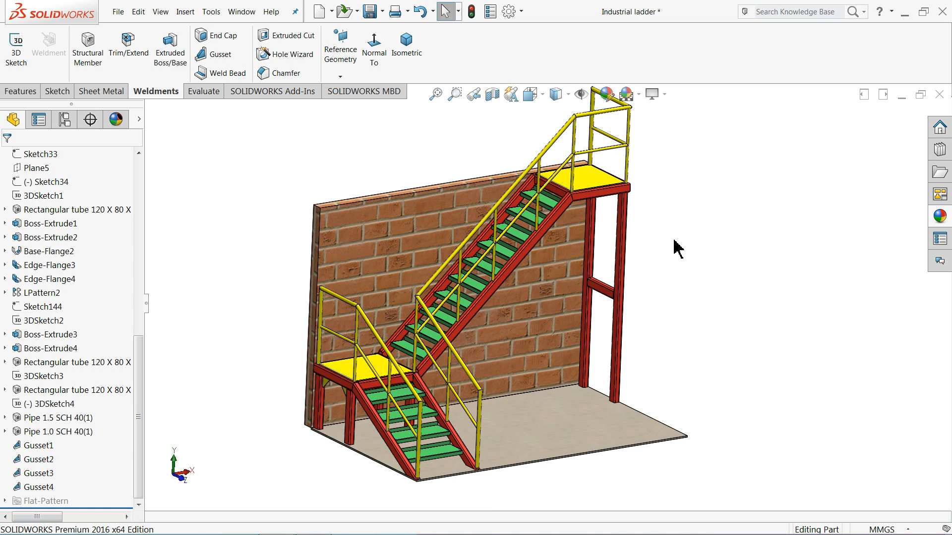